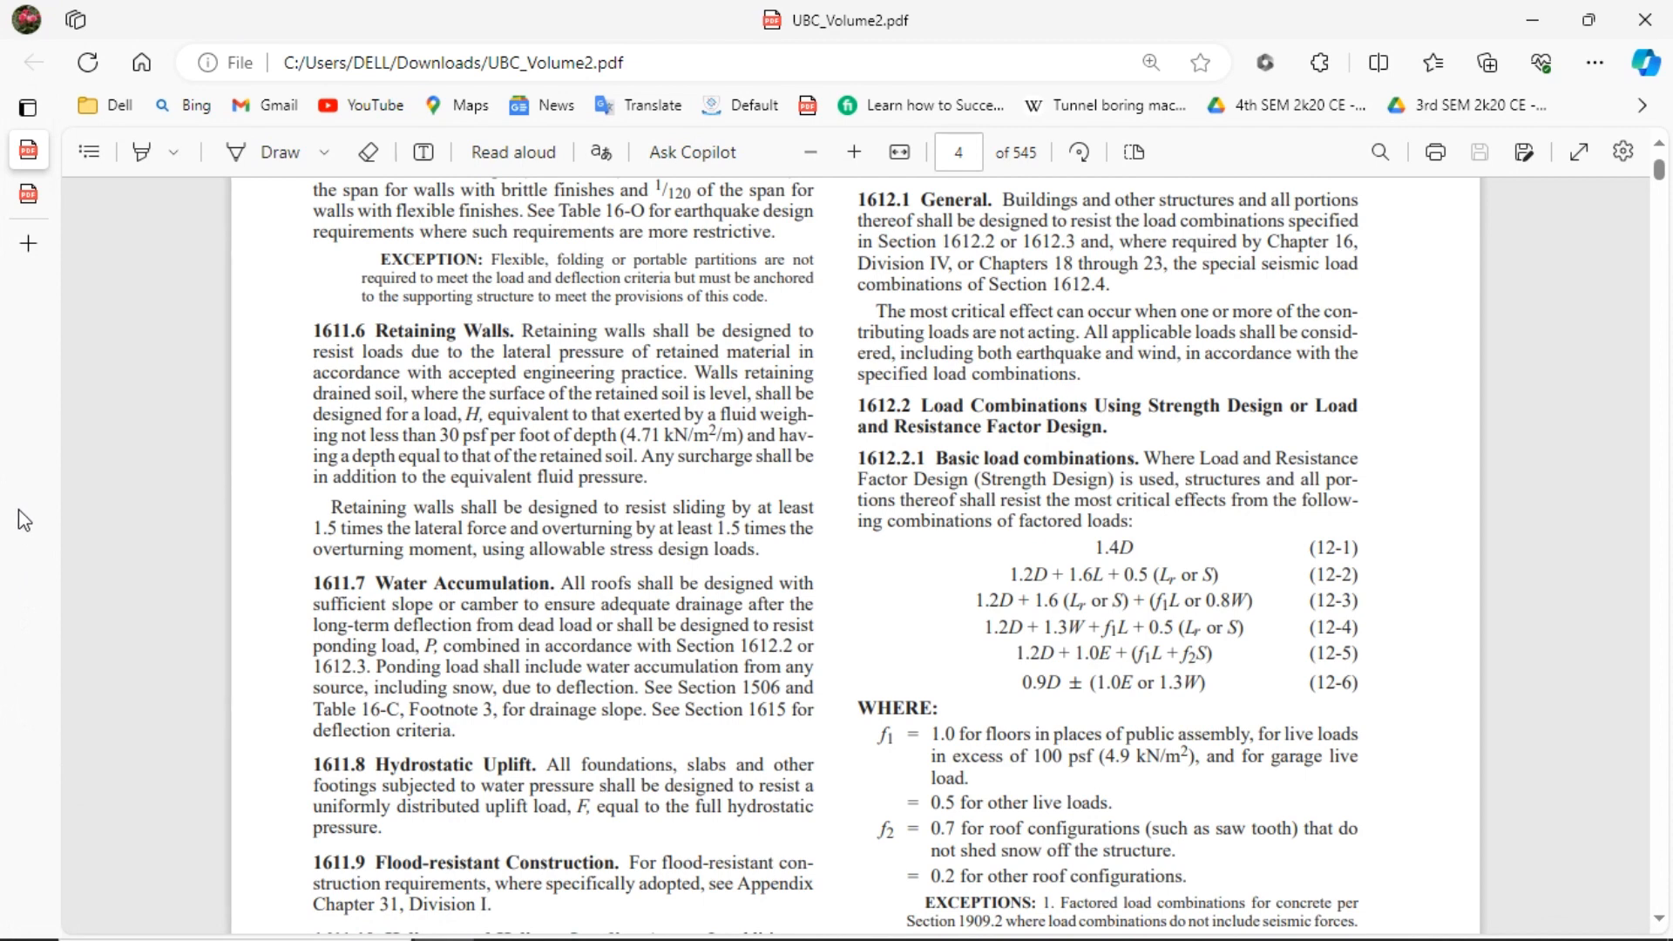
# - Check the pedestrian bridge PDF drawing, switch to SAP2000 and begin a new model
pyautogui.click(29, 194)
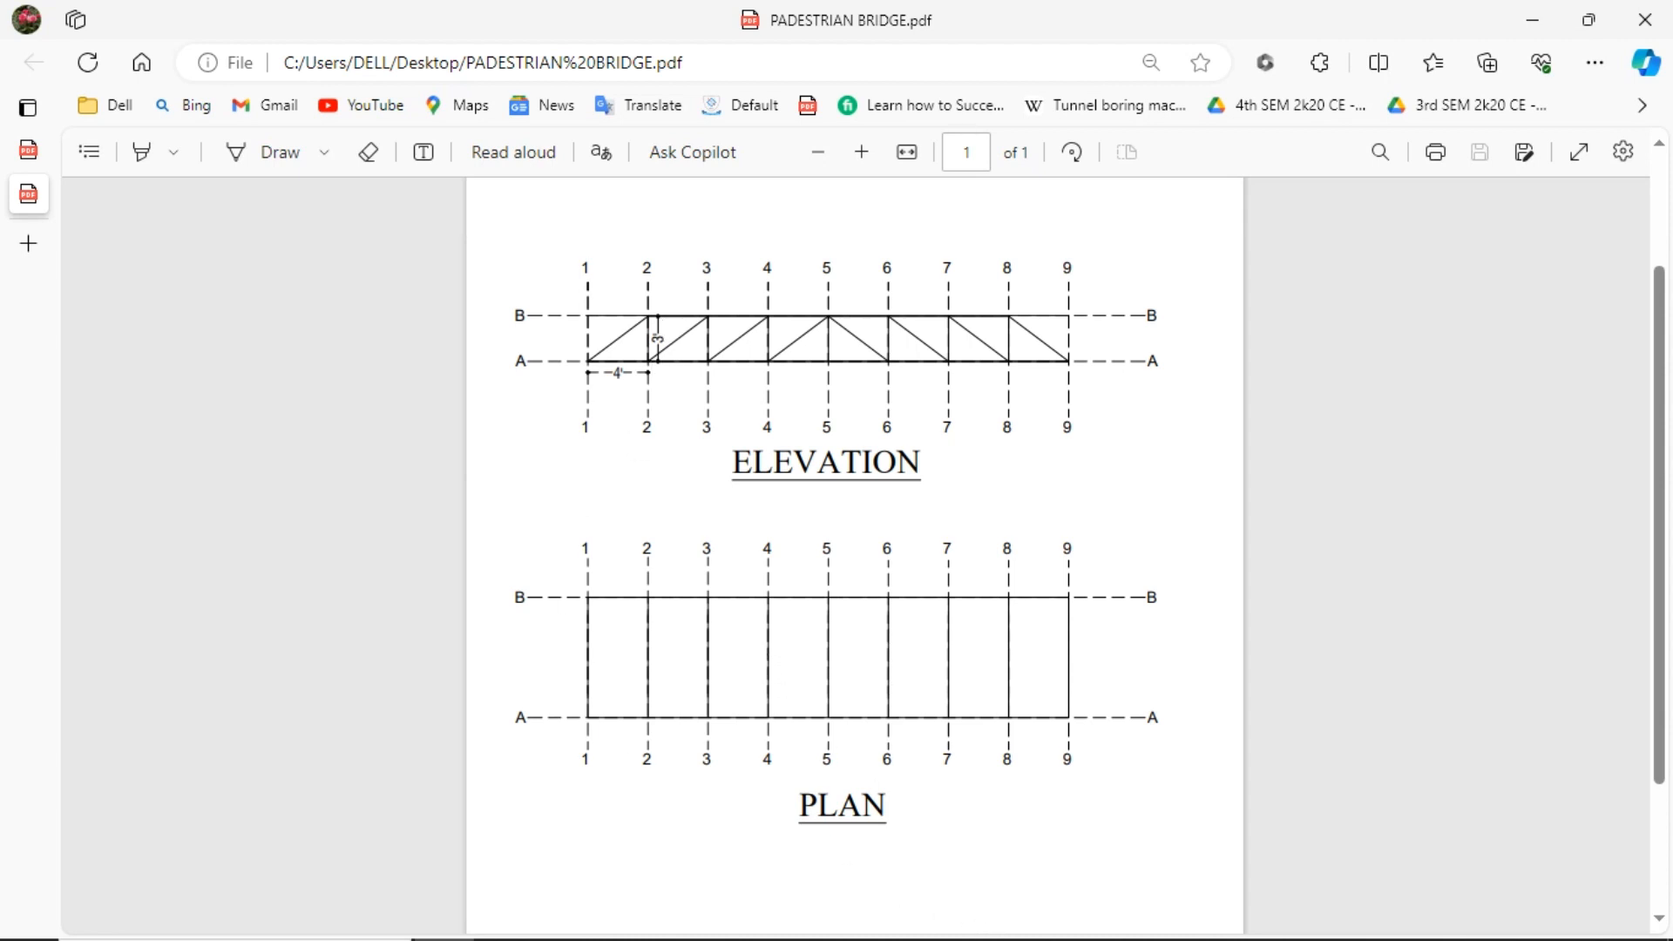
pyautogui.click(1100, 916)
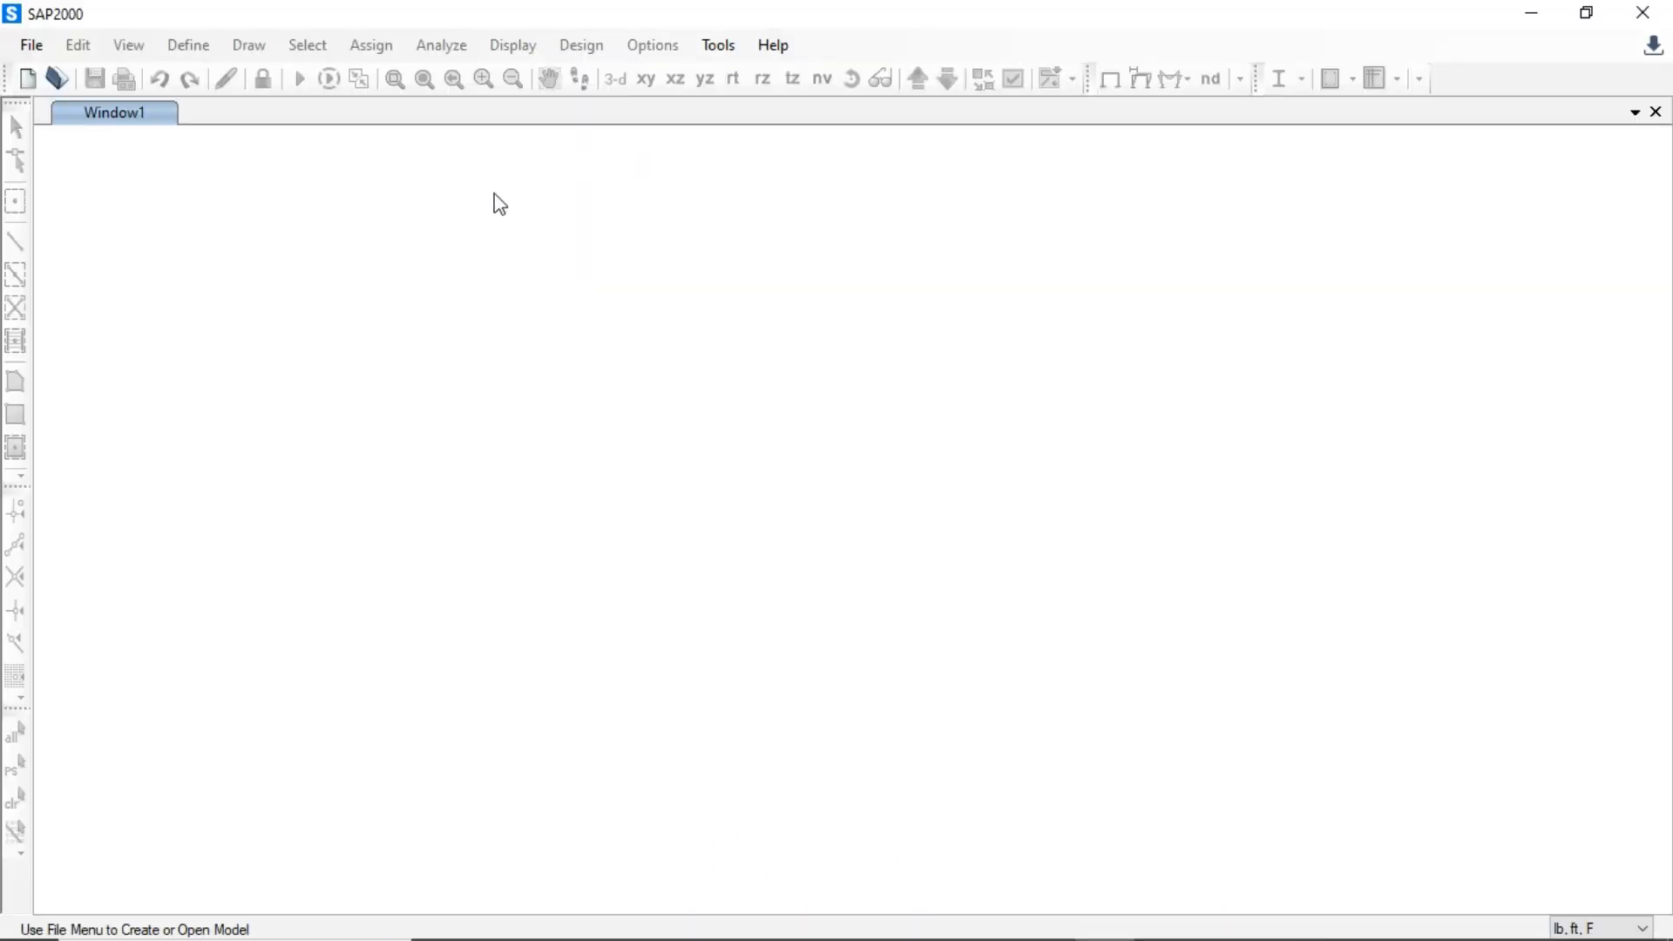
pyautogui.click(35, 45)
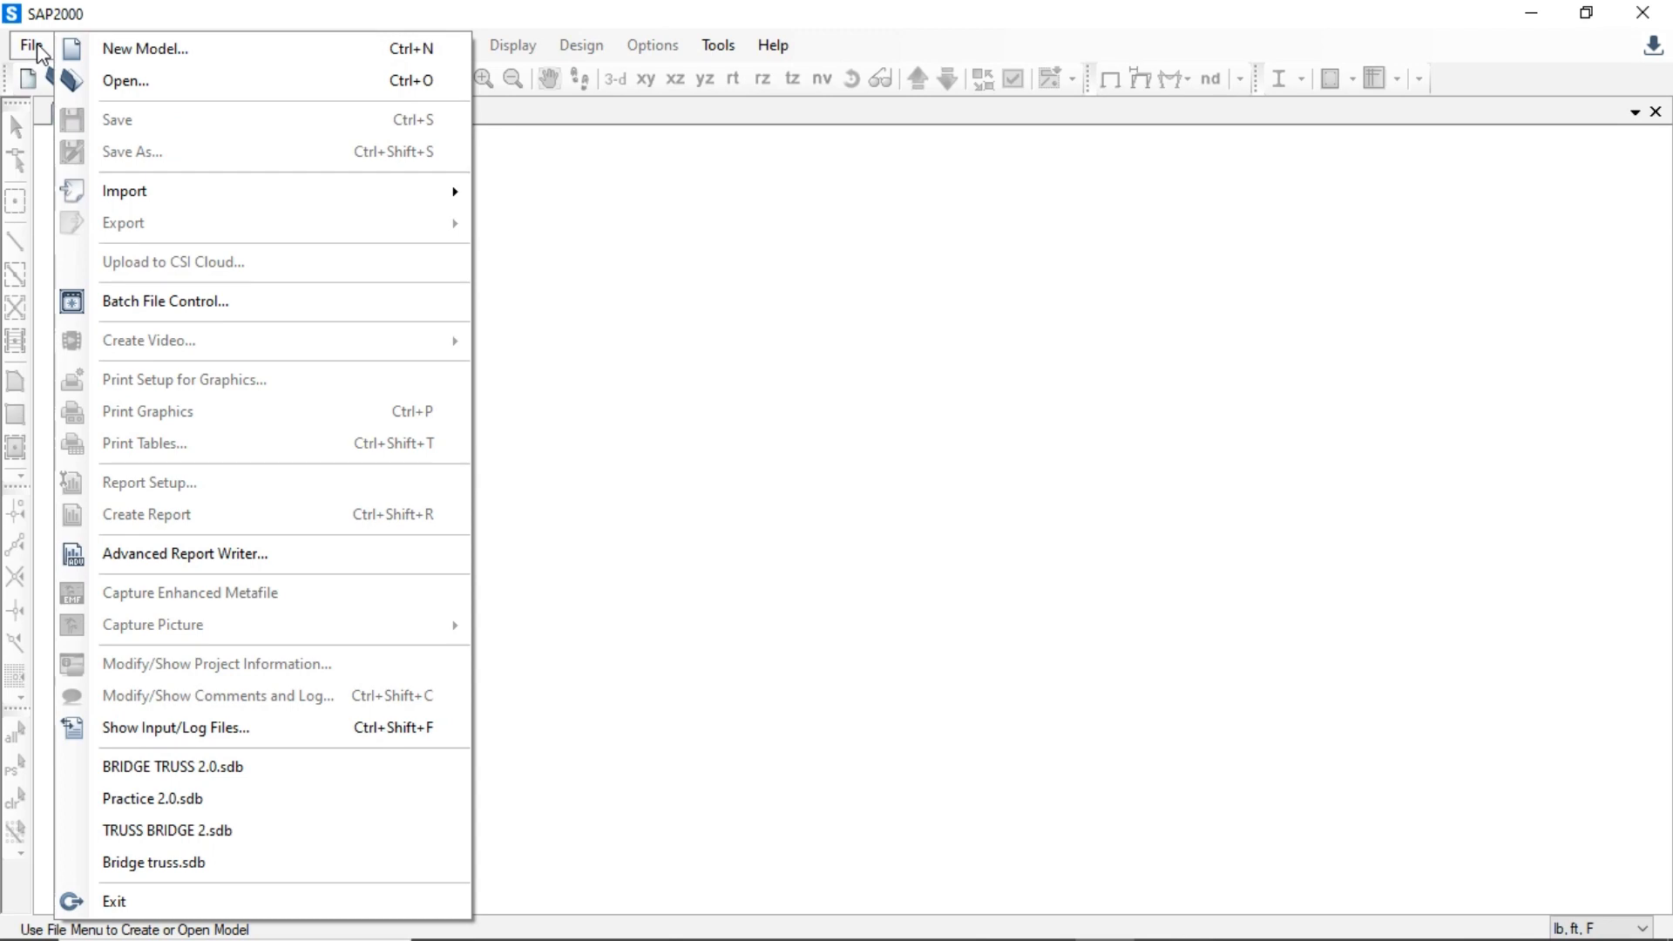
pyautogui.click(139, 48)
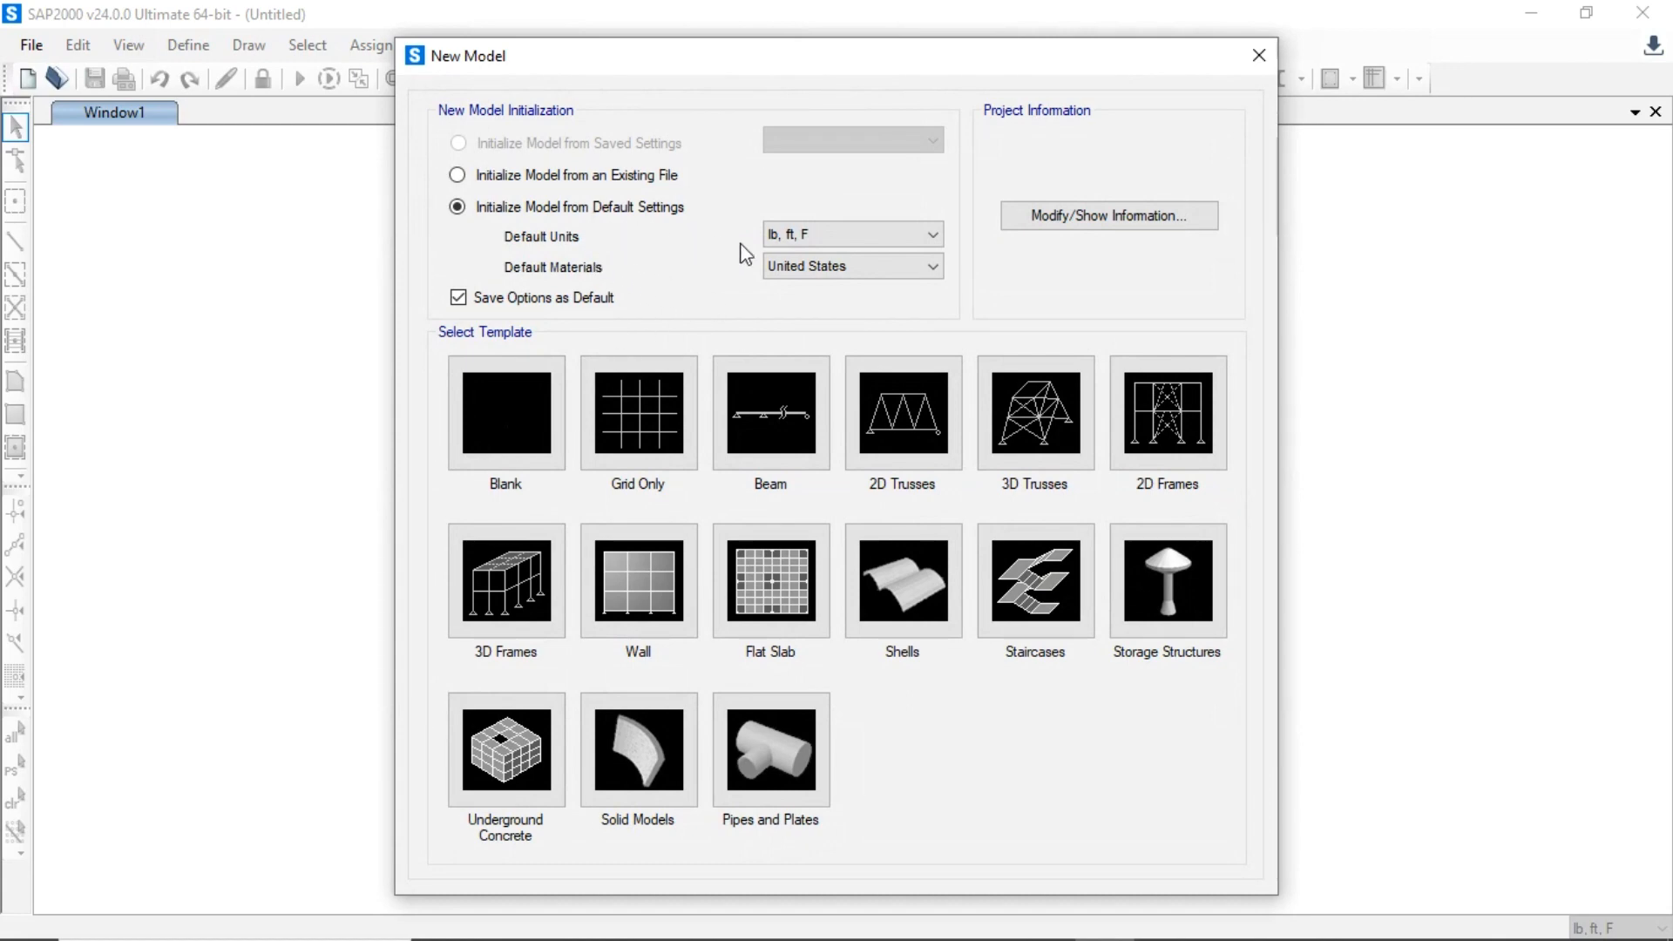
# - Set the new model's default units to lb, ft, F with United States materials and choose the Grid Only template
pyautogui.click(807, 232)
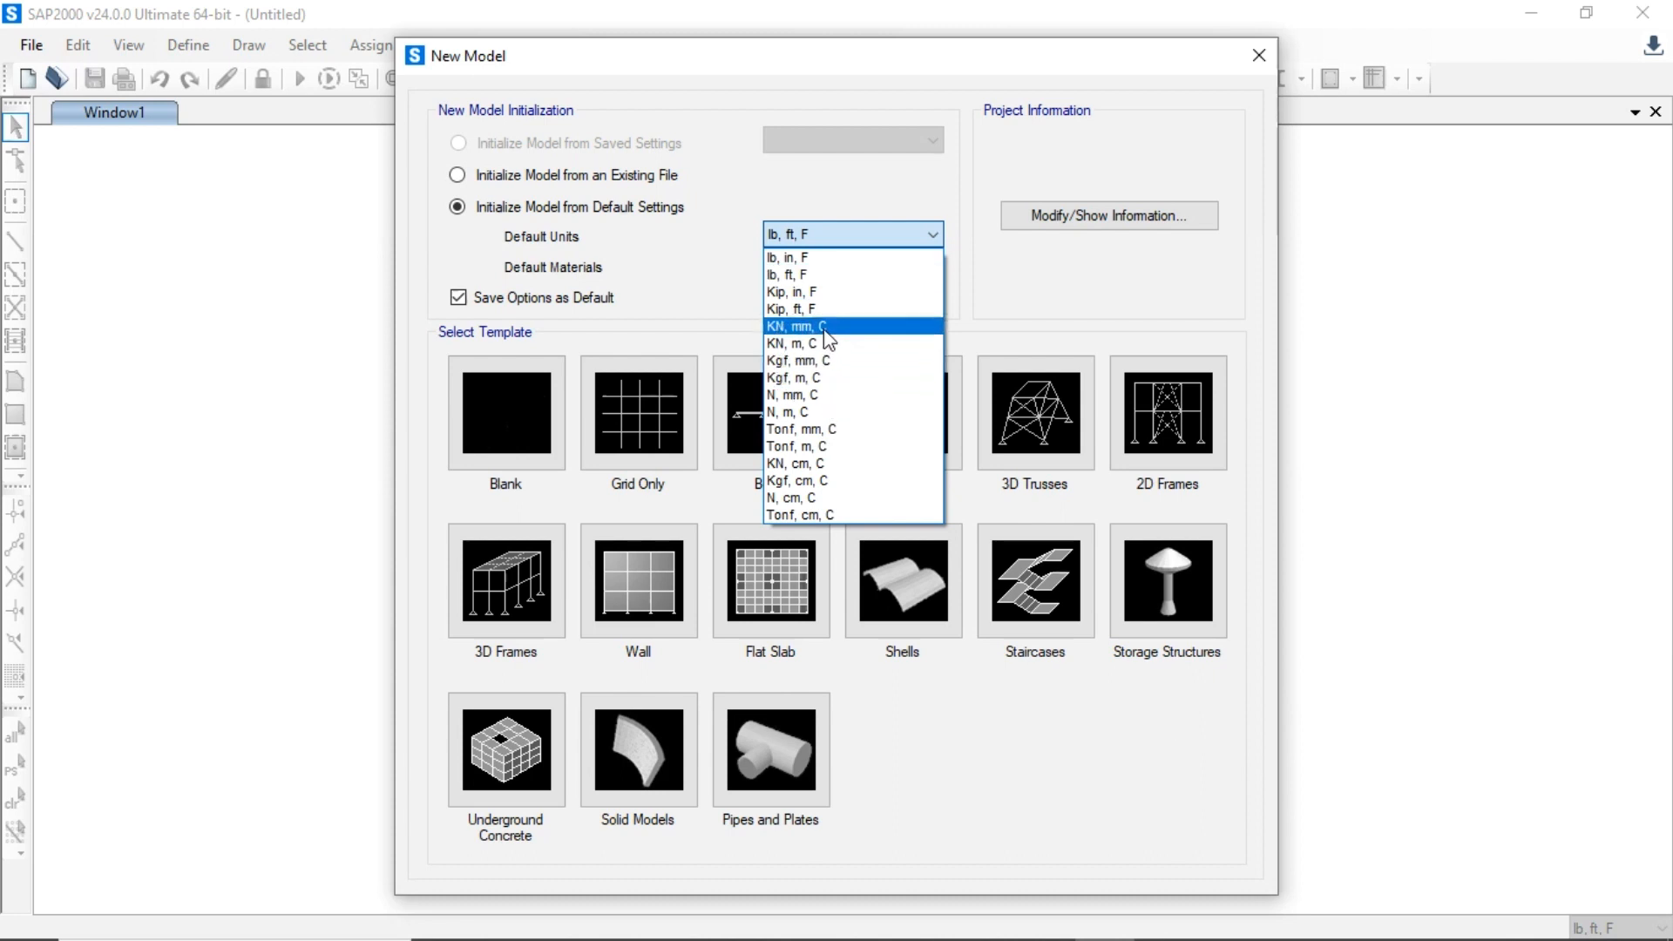
pyautogui.click(795, 278)
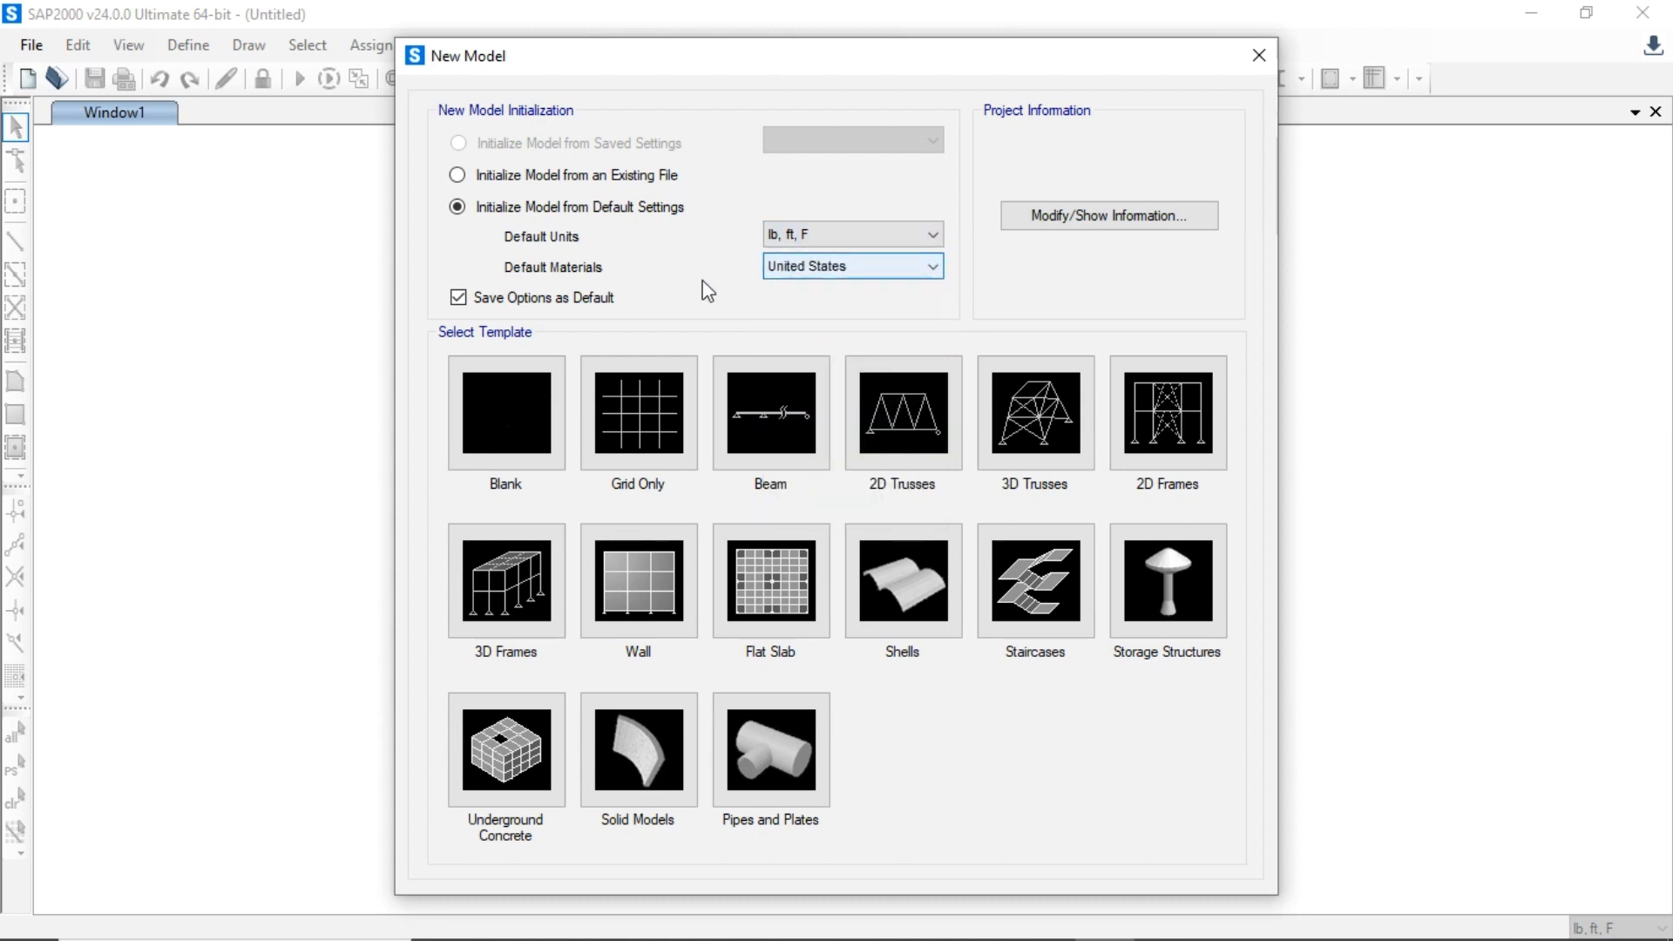
pyautogui.click(850, 266)
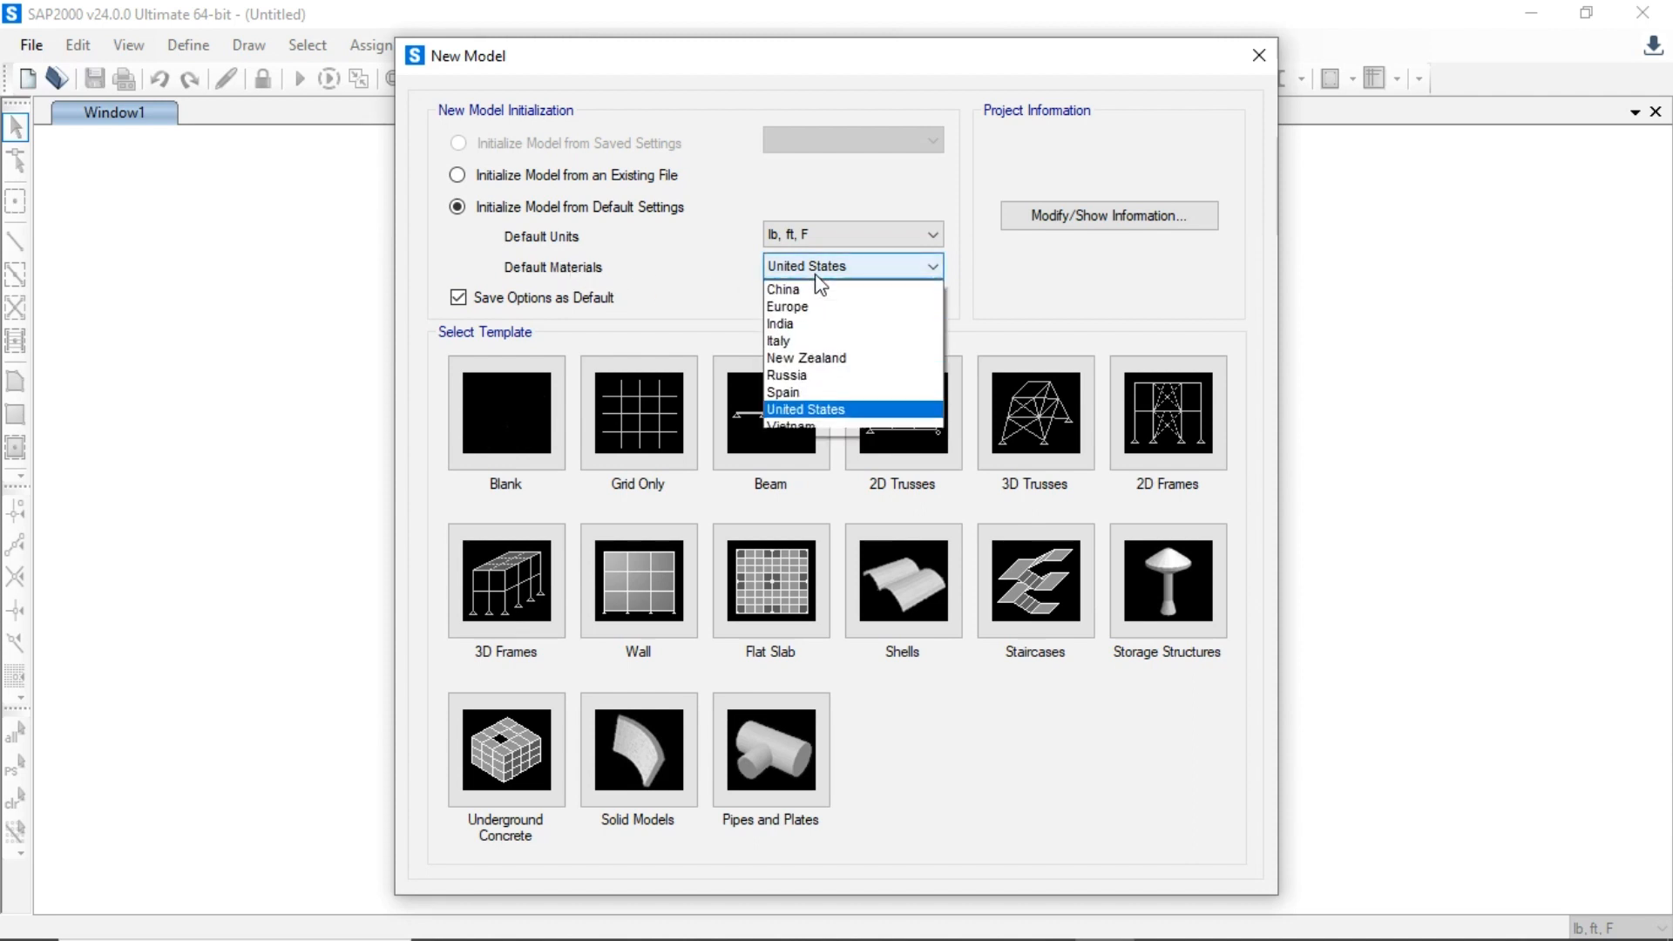
pyautogui.click(816, 410)
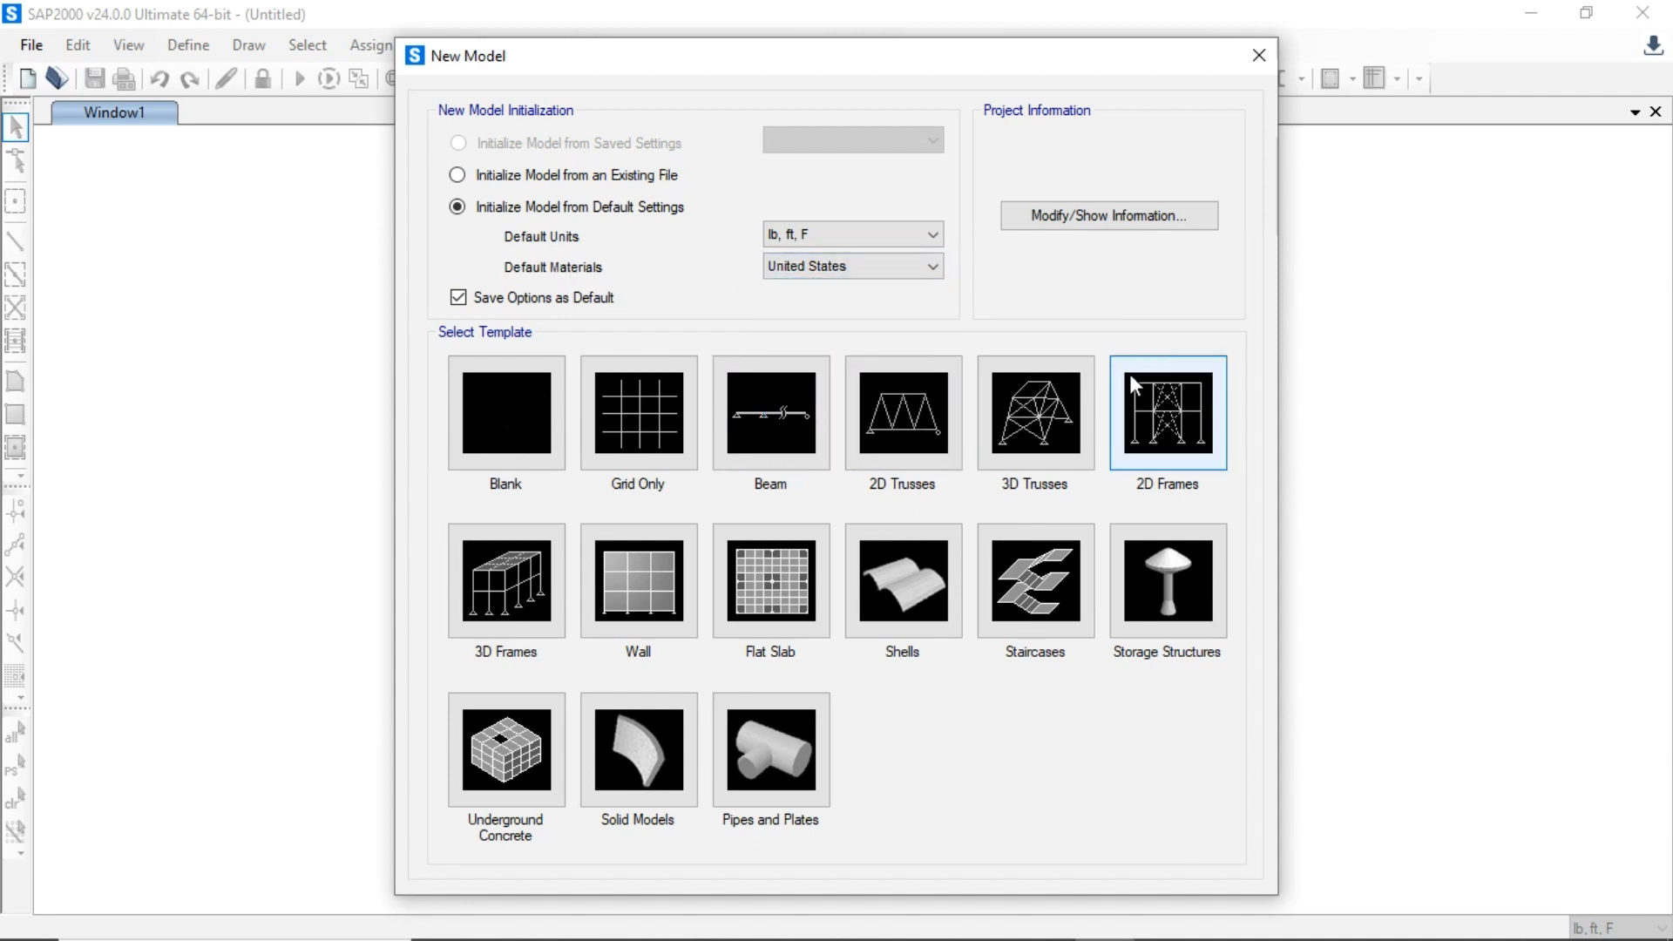
pyautogui.click(644, 414)
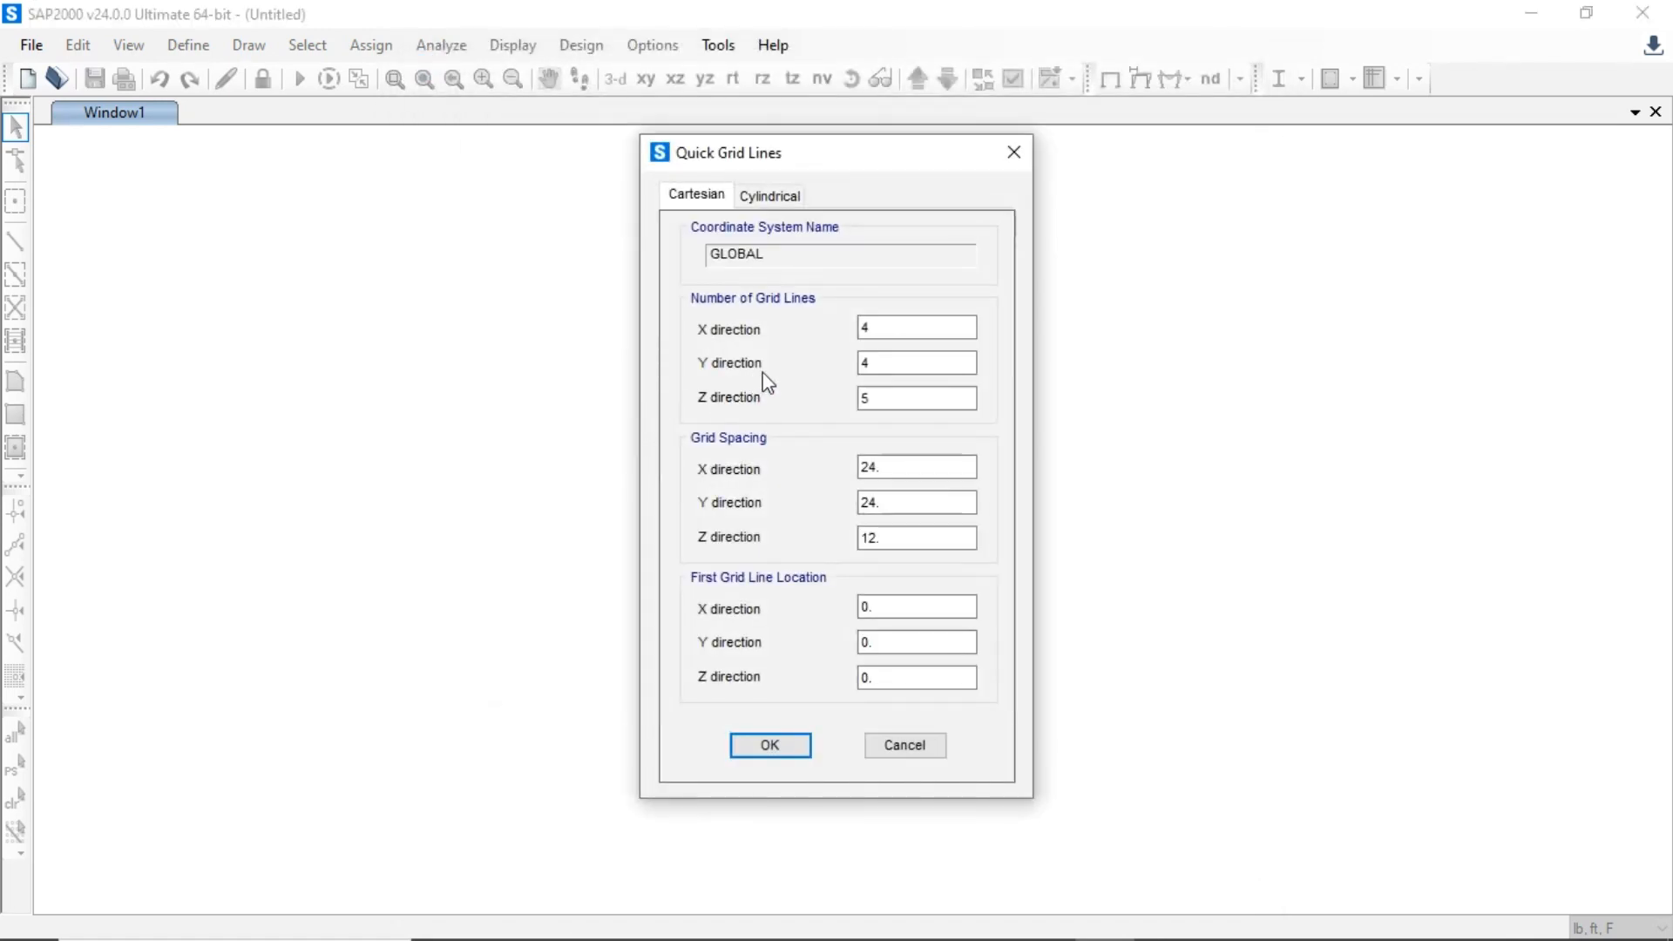
# - Set the number of grid lines to 9 in X, 2 in Y and 2 in Z
pyautogui.click(891, 335)
pyautogui.write('9')
pyautogui.click(894, 361)
pyautogui.write('2')
pyautogui.click(896, 398)
pyautogui.write('2')
# - Set the grid spacing to 4 ft in X, 8 ft in Y and 3 ft in Z, and create the grid
pyautogui.moveTo(914, 469); pyautogui.dragTo(858, 471)
pyautogui.write('4')
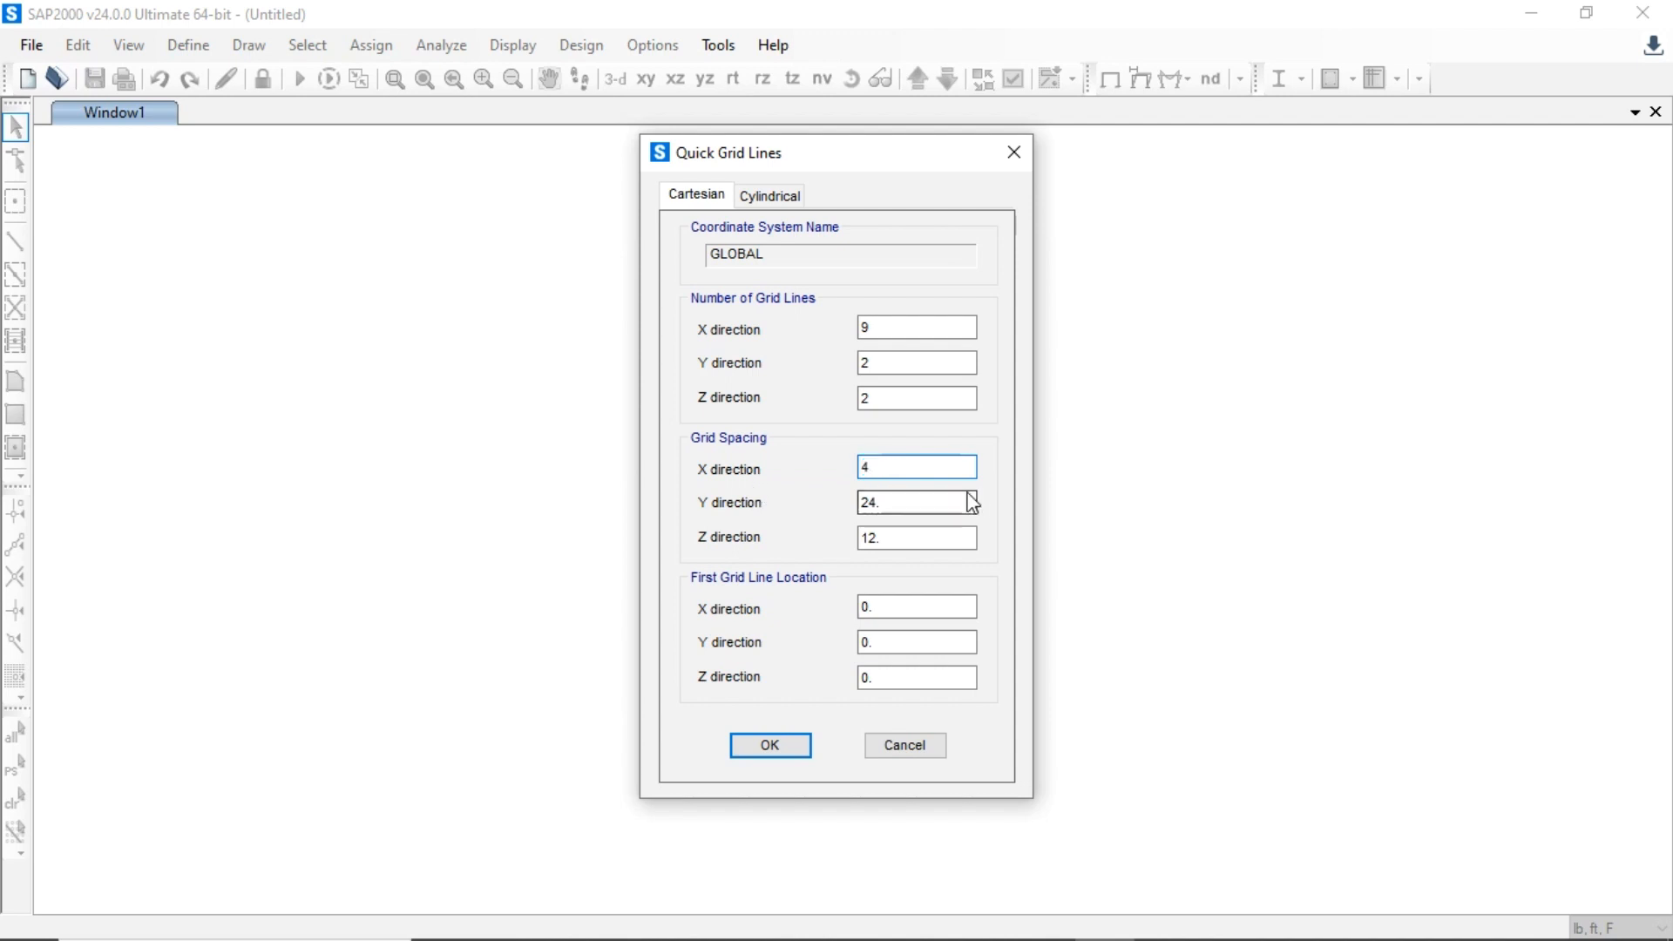
pyautogui.moveTo(926, 502); pyautogui.dragTo(760, 520)
pyautogui.write('8')
pyautogui.moveTo(892, 544); pyautogui.dragTo(751, 540)
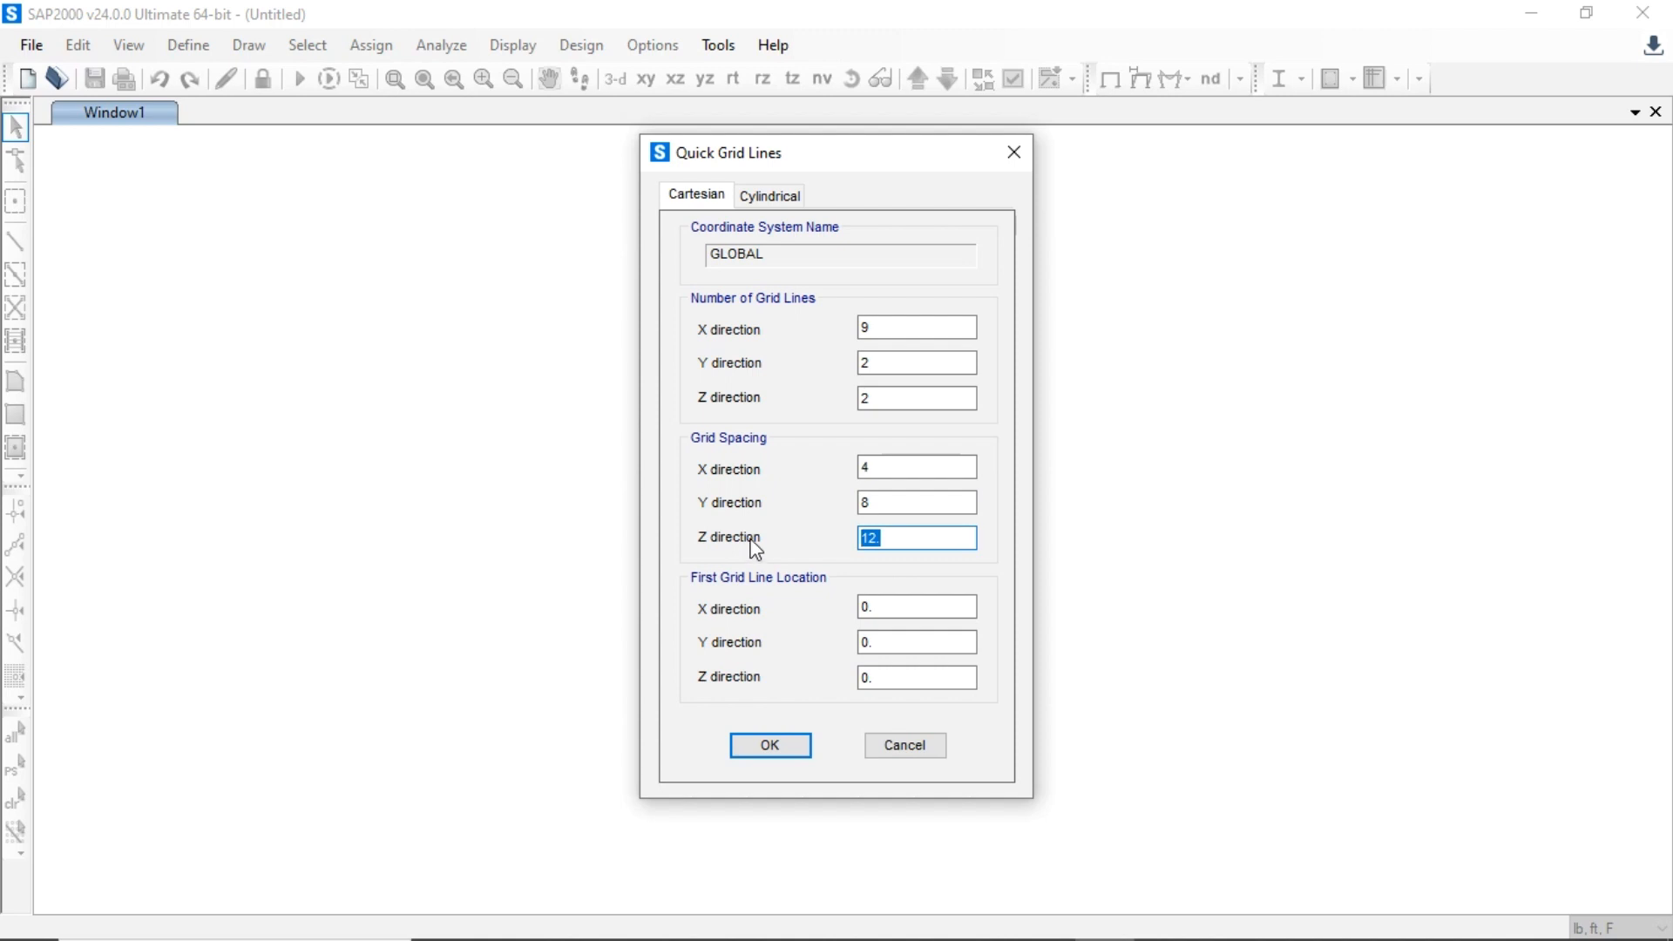
pyautogui.write('3')
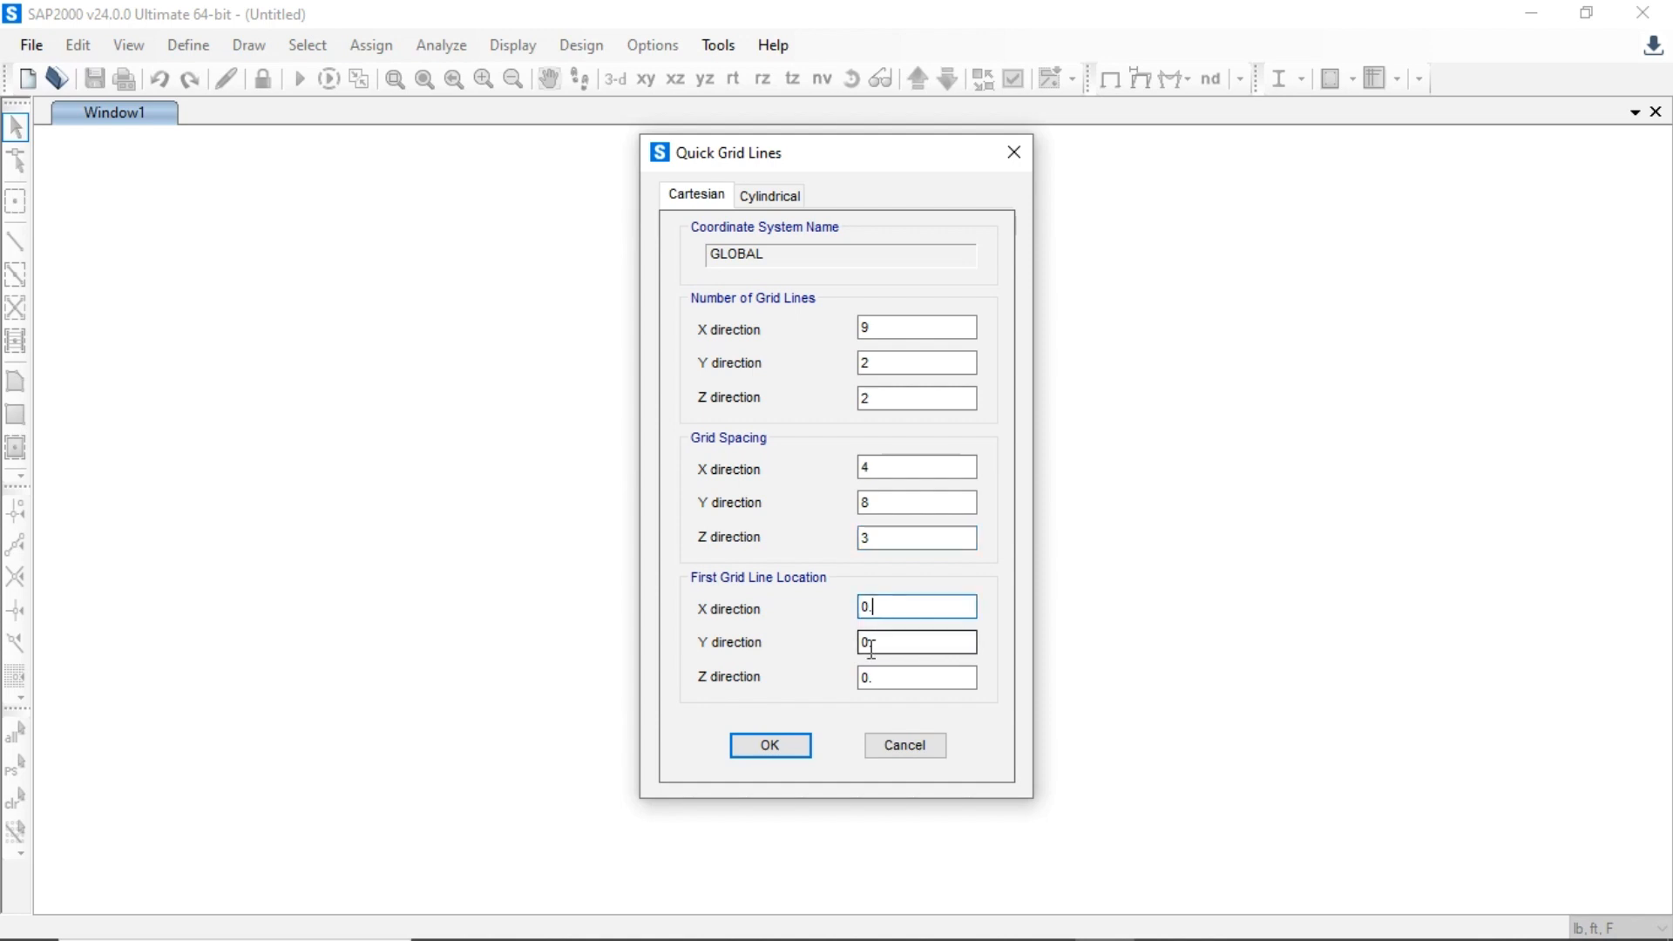
pyautogui.click(883, 679)
pyautogui.click(771, 743)
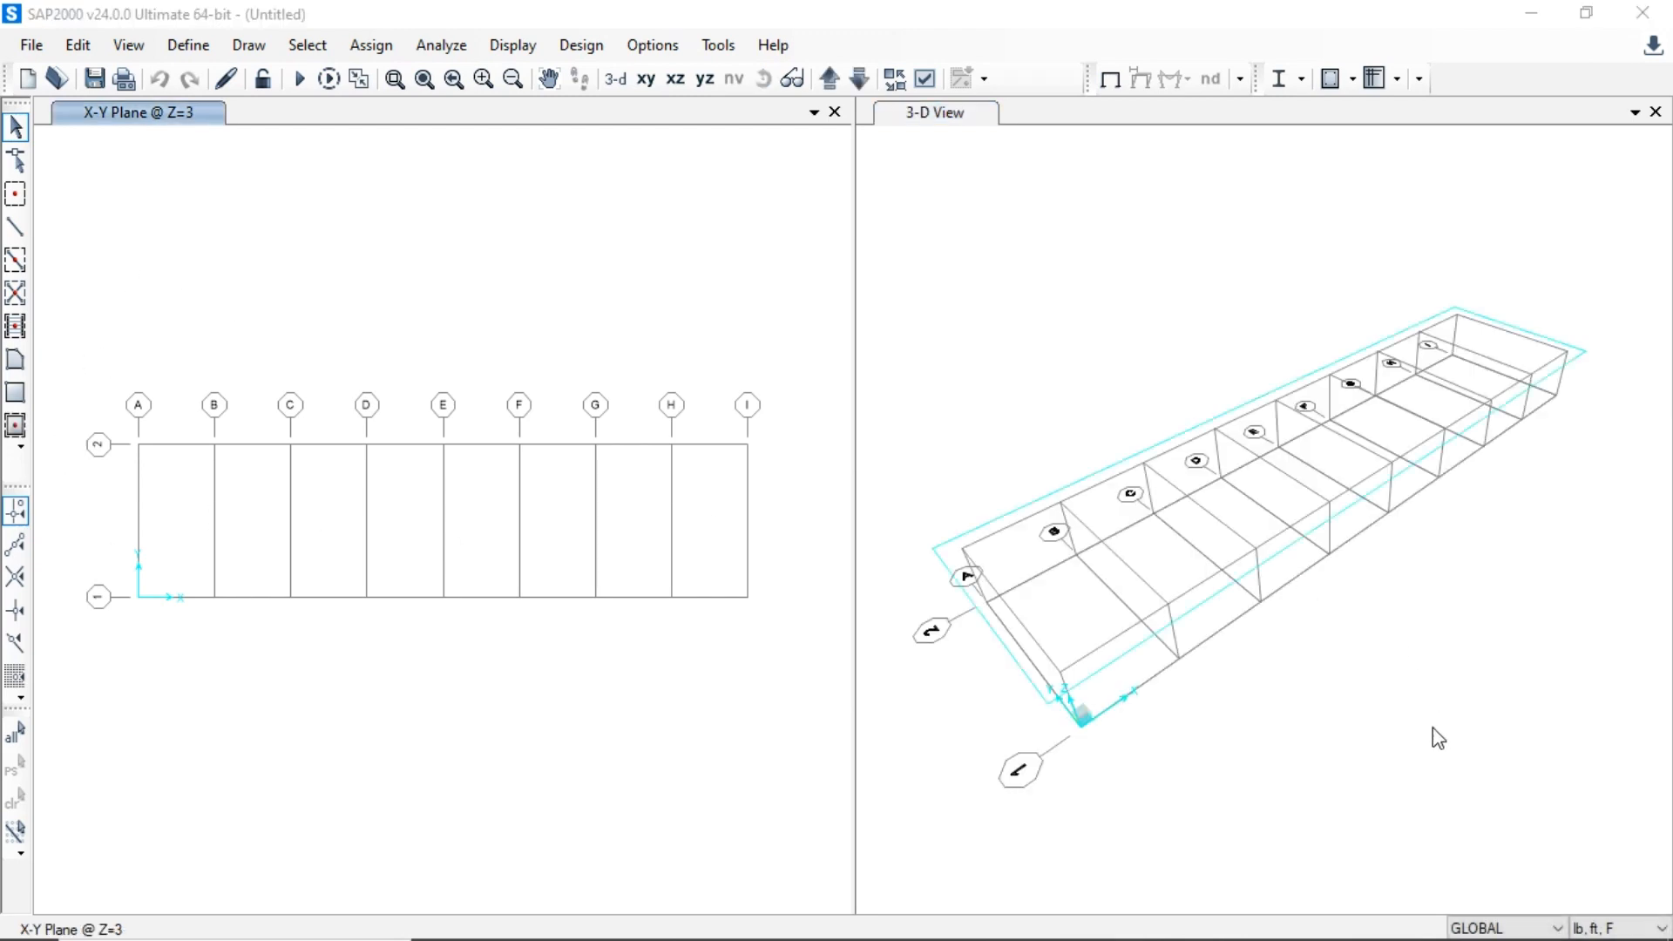
# - Look at the Y-Z elevation in the plan view window, and switch it to the X-Z elevation at Y=8
pyautogui.click(130, 113)
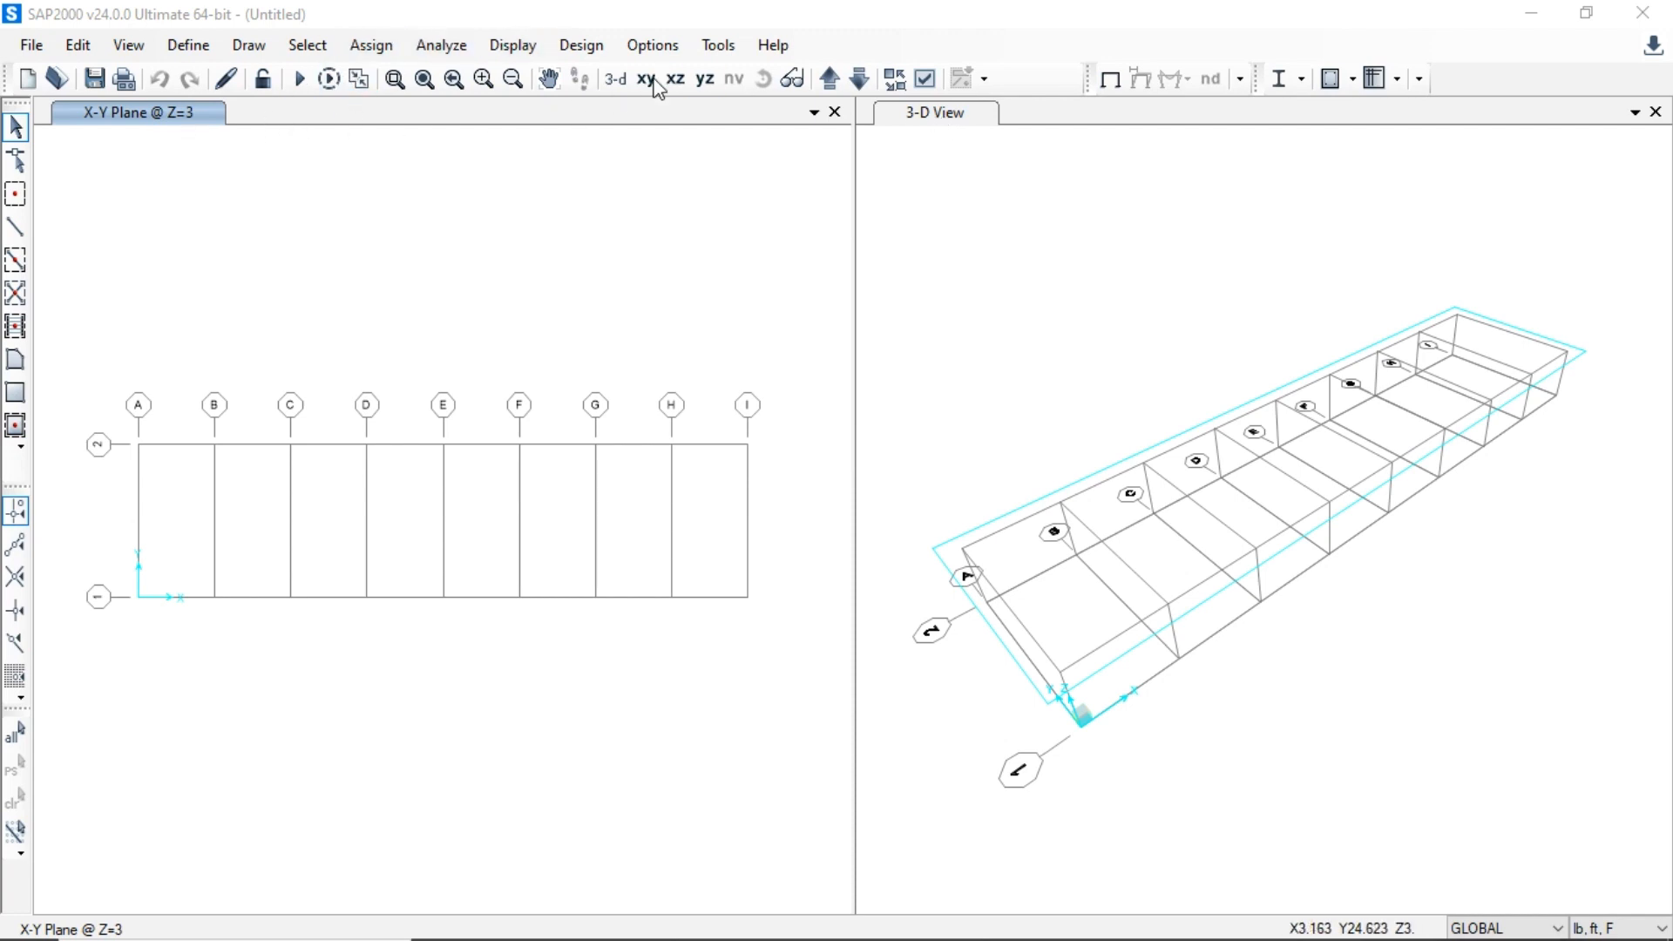
pyautogui.click(704, 81)
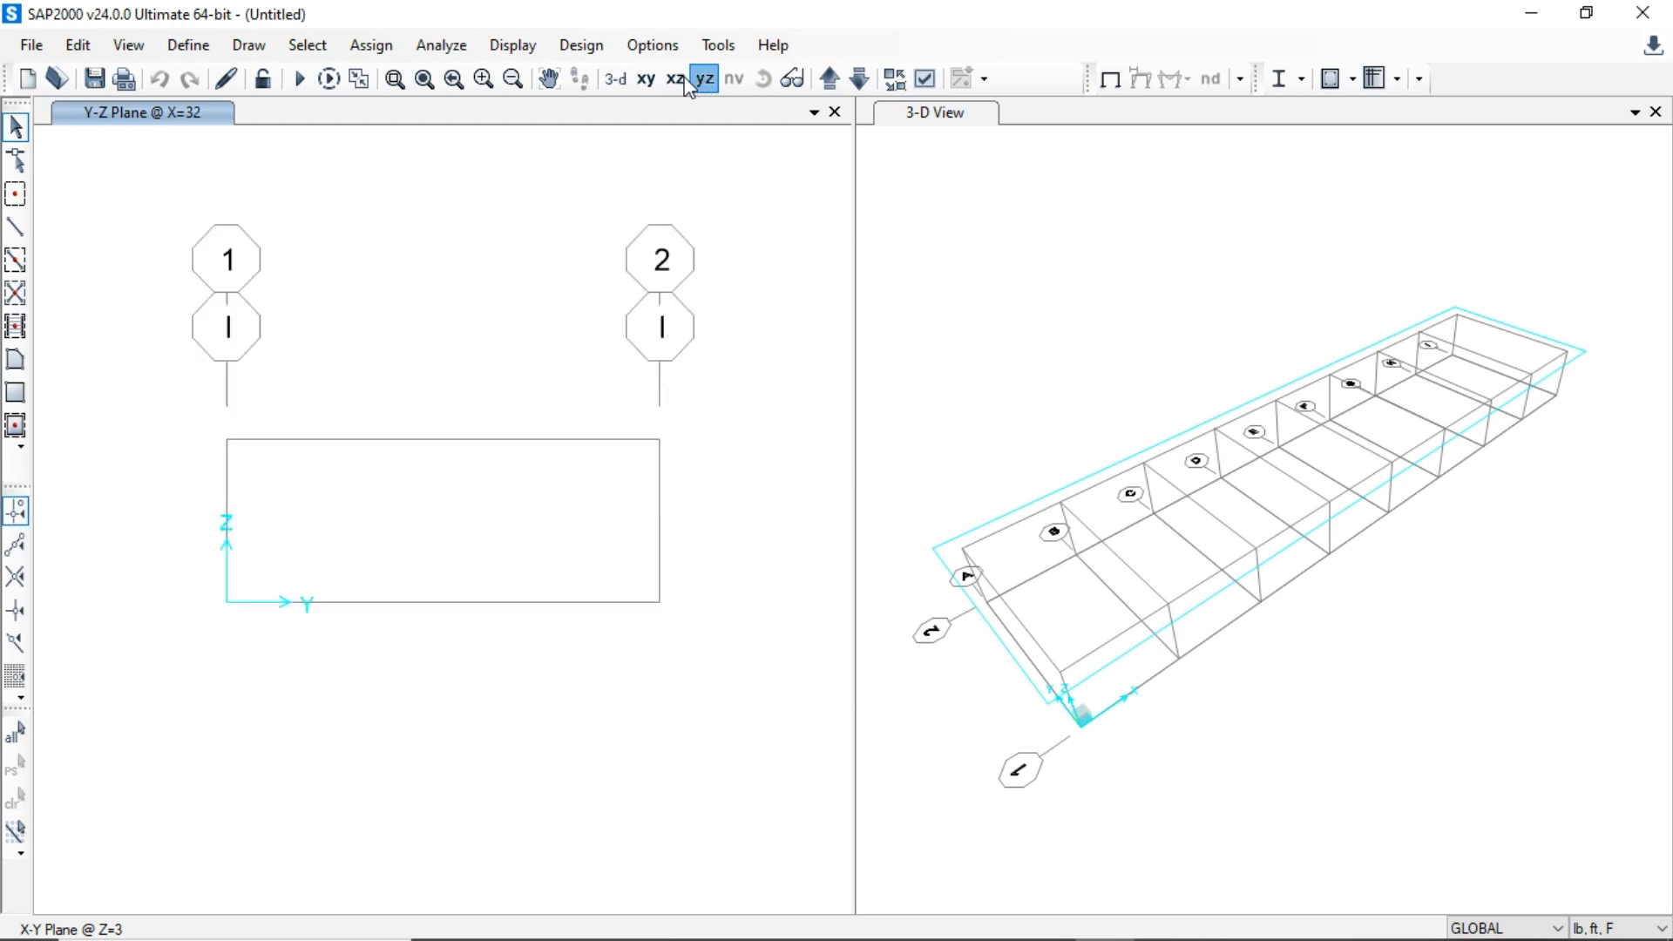
pyautogui.click(683, 76)
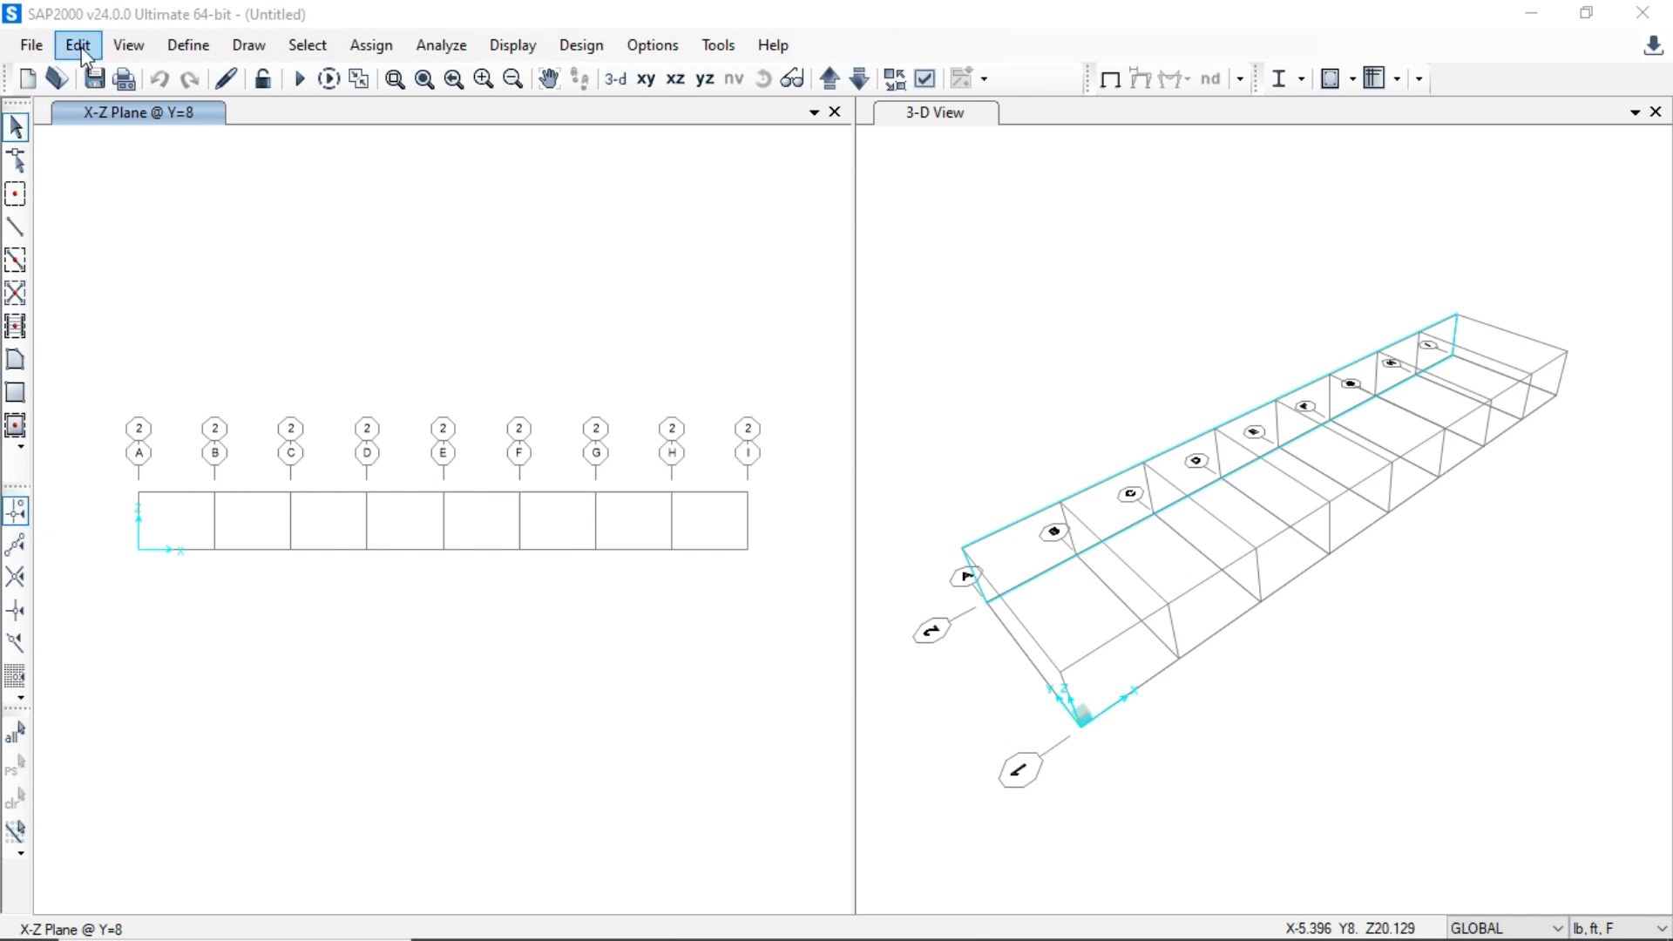
# - Define a new United States steel material with standard ASTM A36 and Grade 36
pyautogui.click(200, 54)
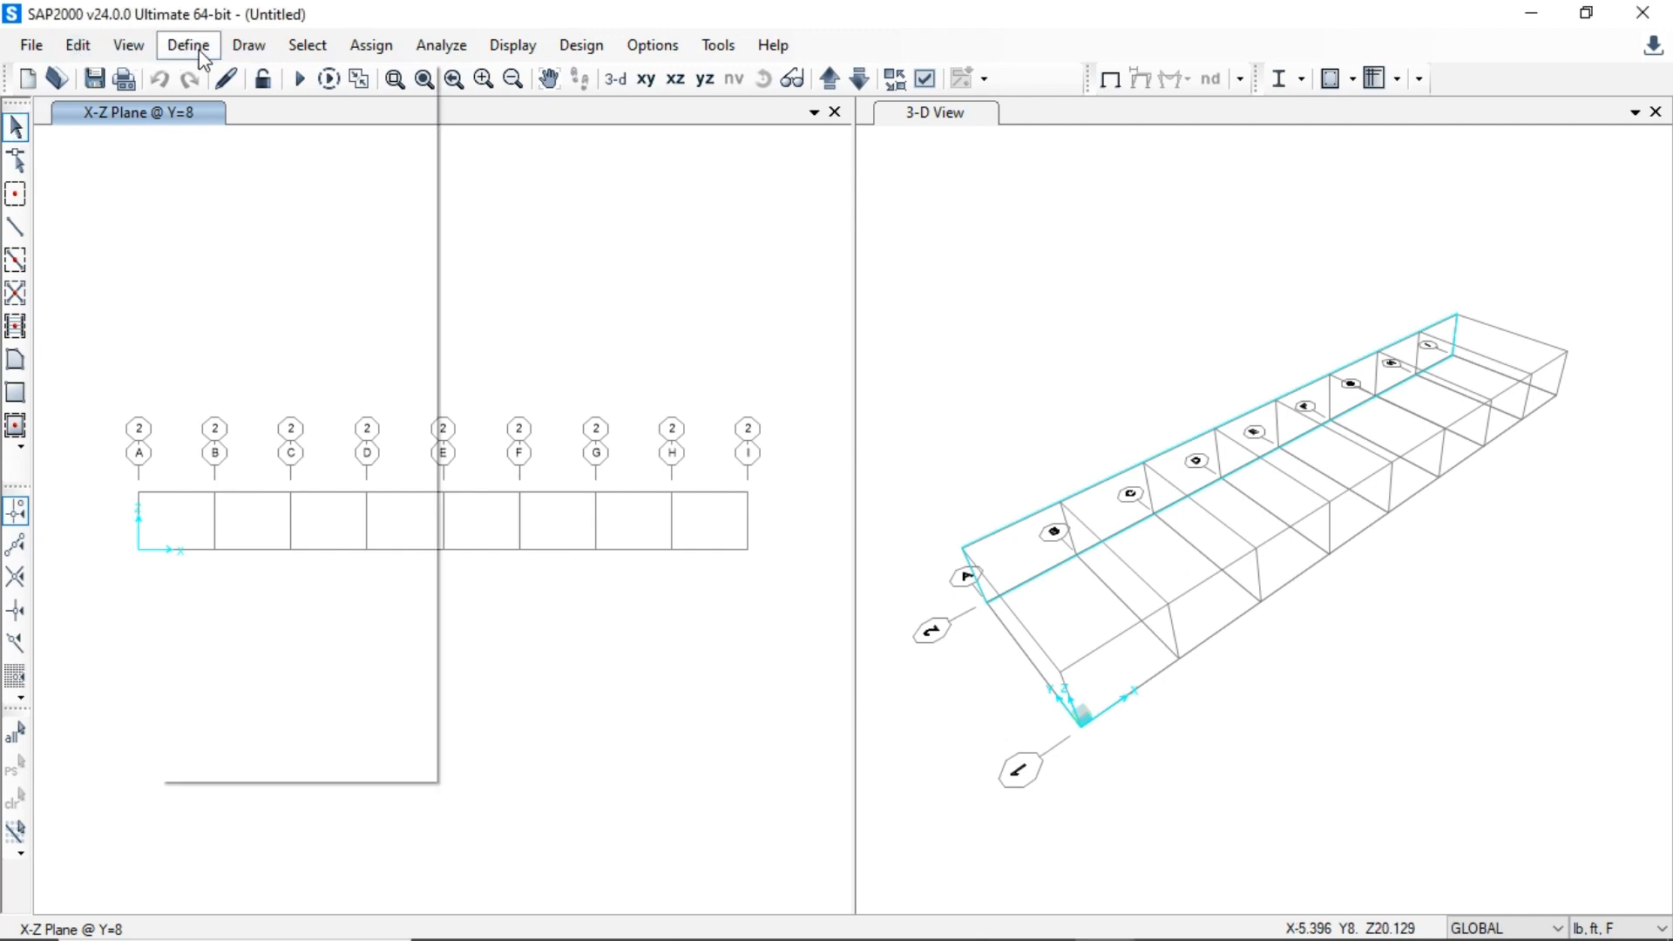
pyautogui.click(224, 75)
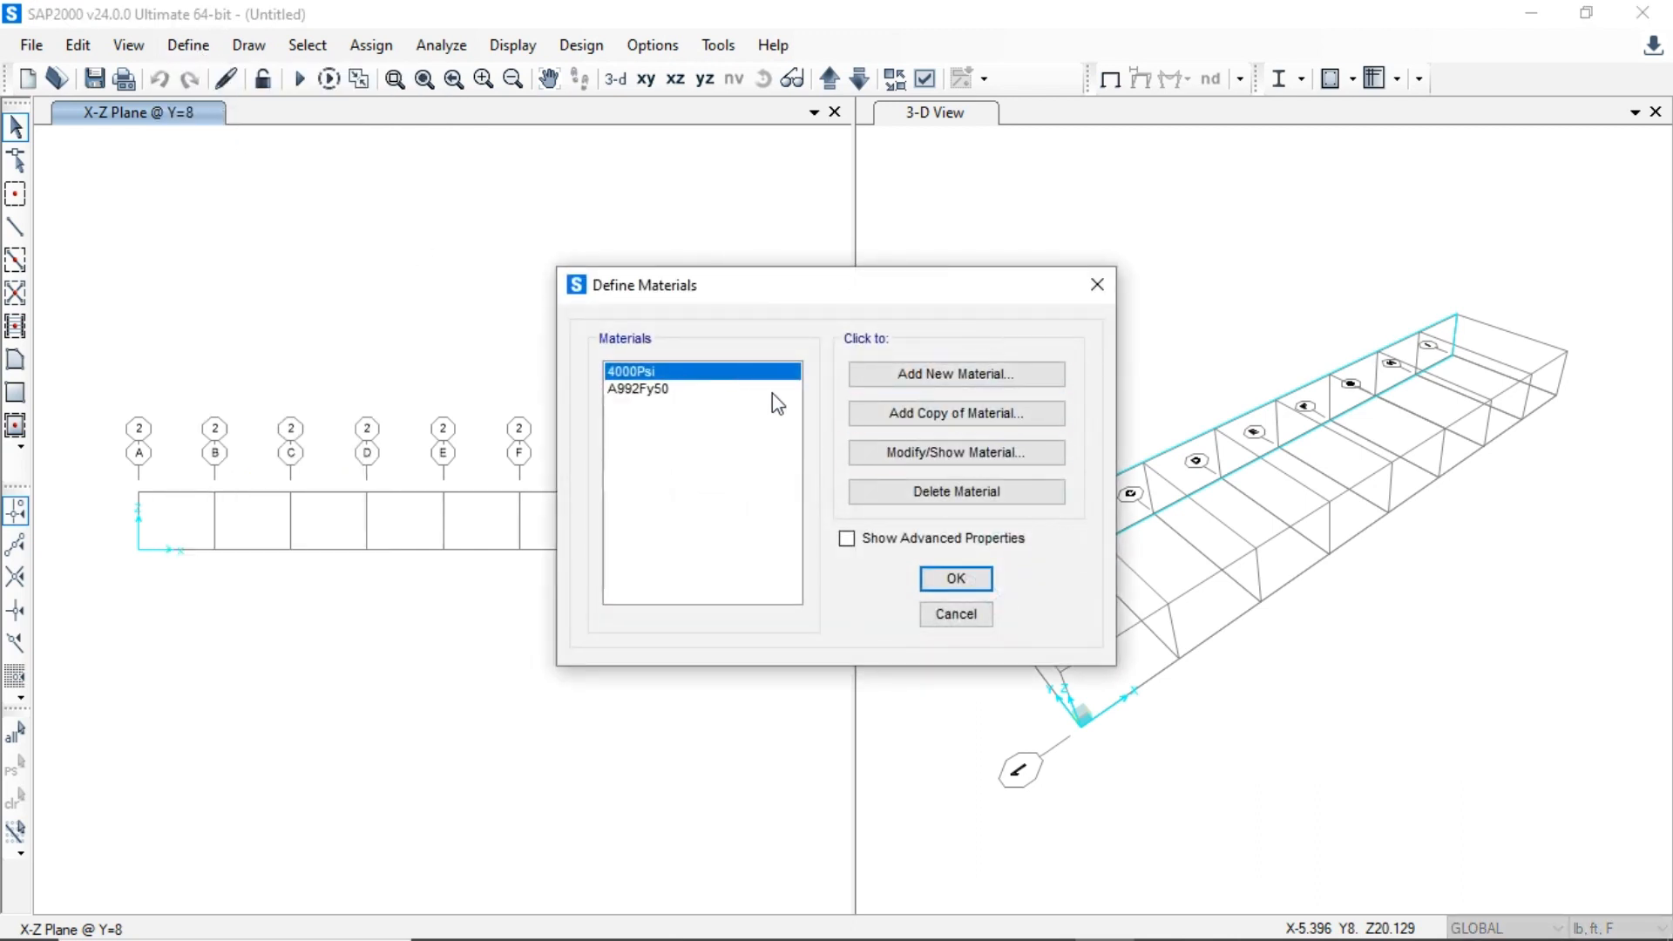
pyautogui.click(926, 382)
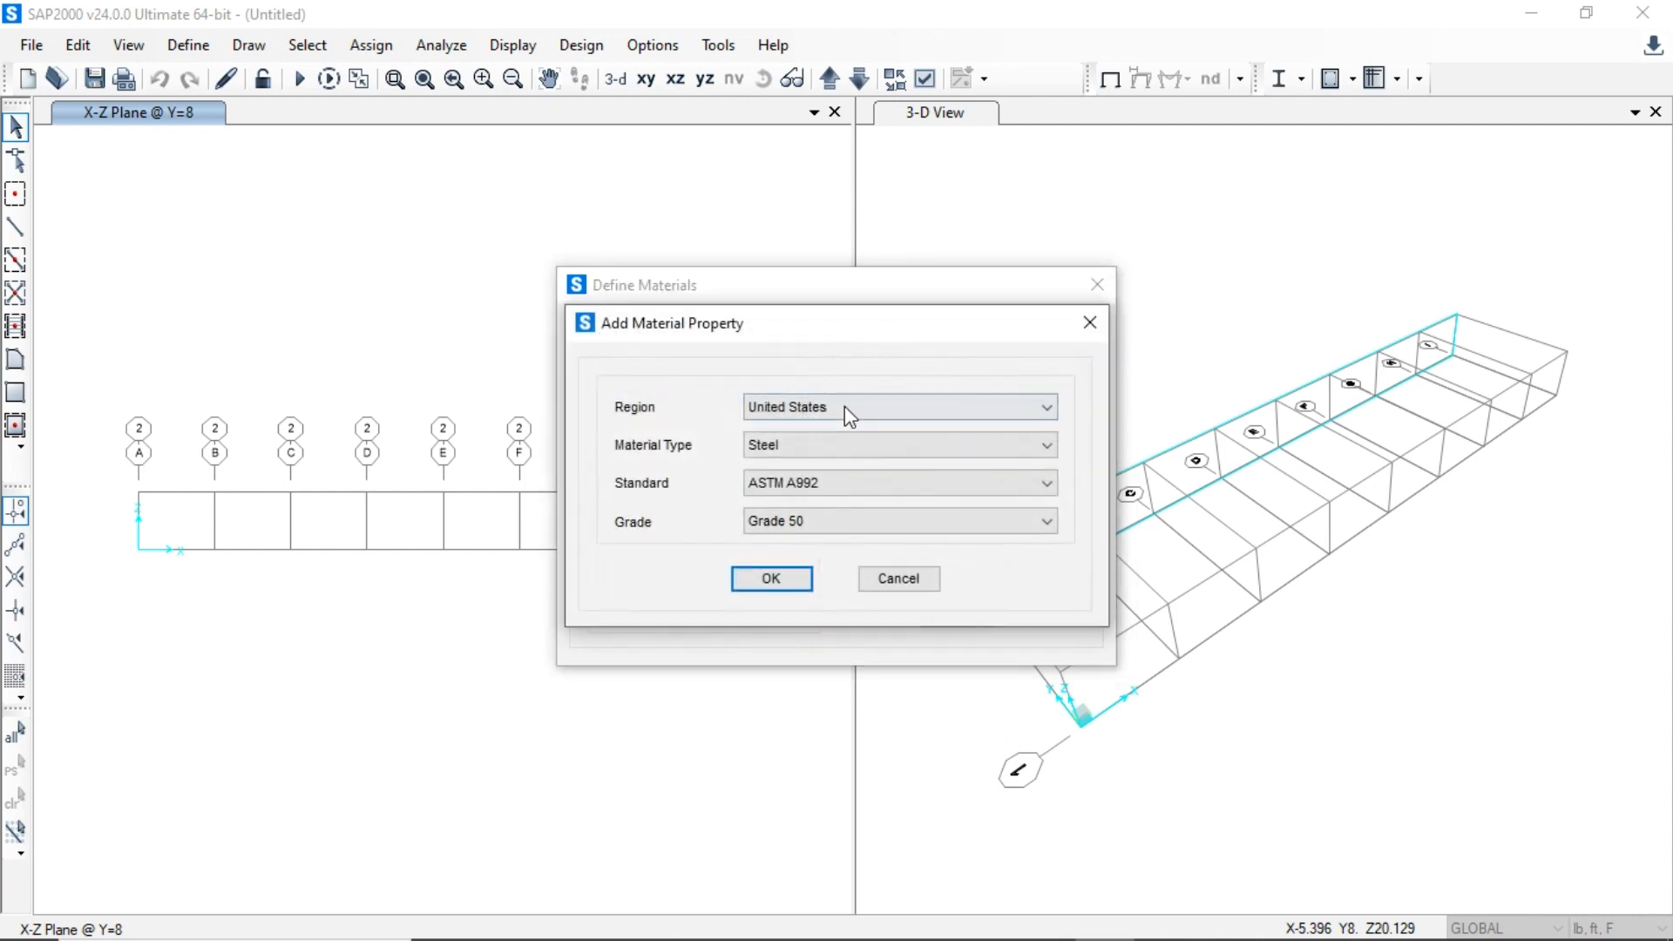
pyautogui.click(807, 446)
pyautogui.click(809, 448)
pyautogui.click(810, 483)
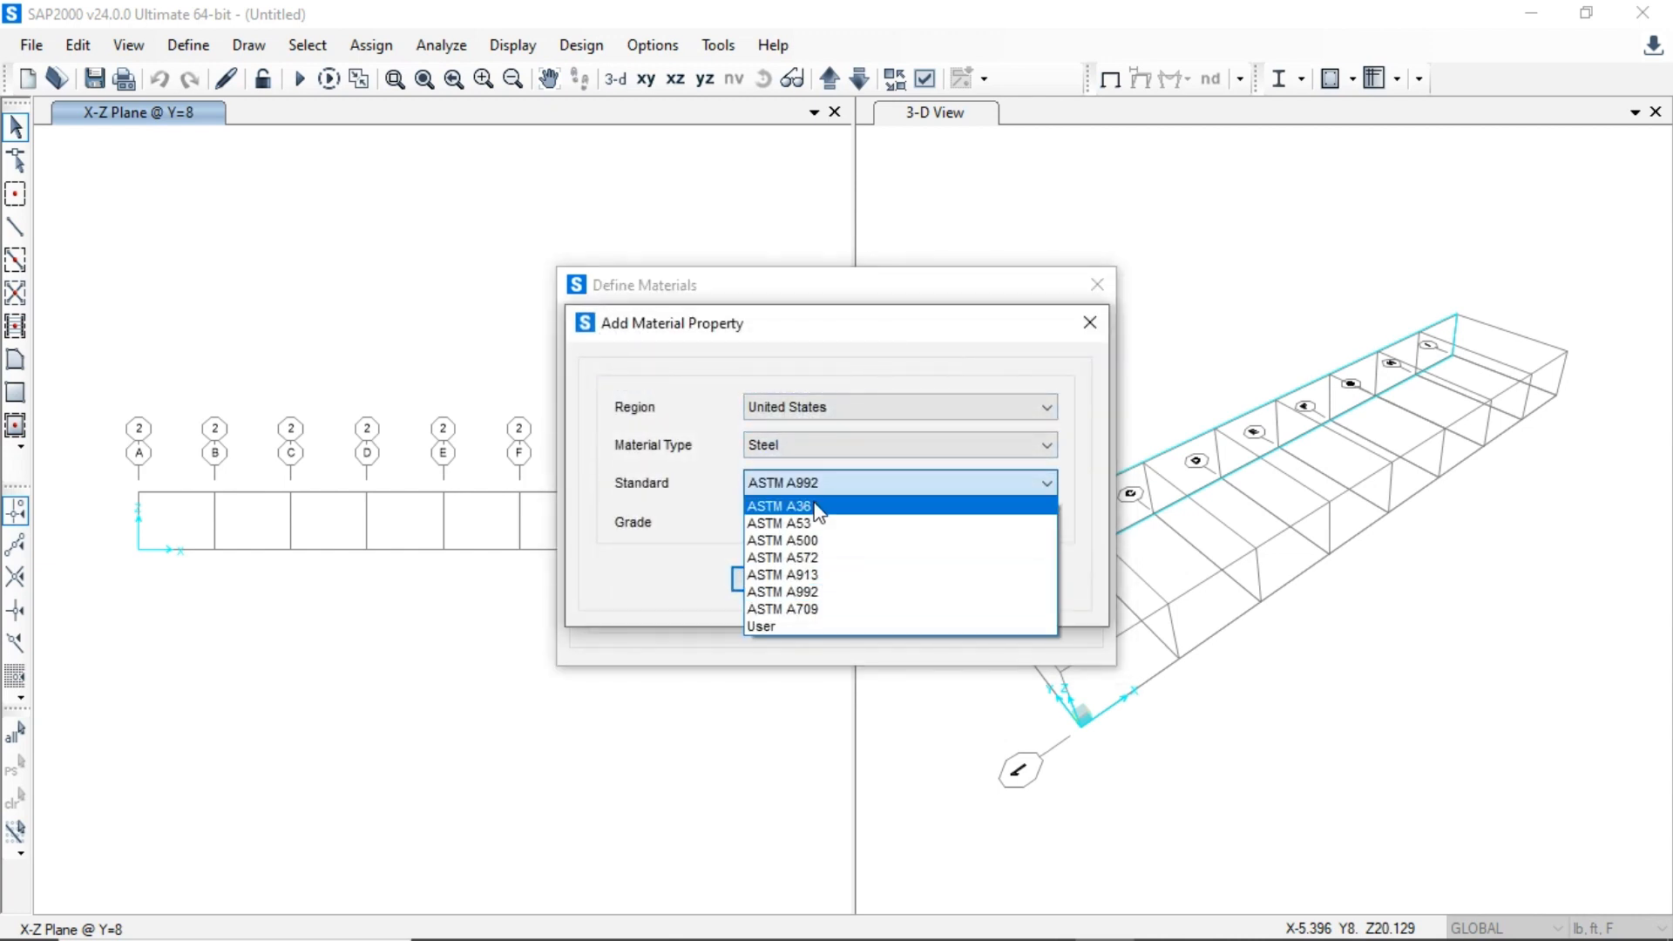
pyautogui.click(812, 500)
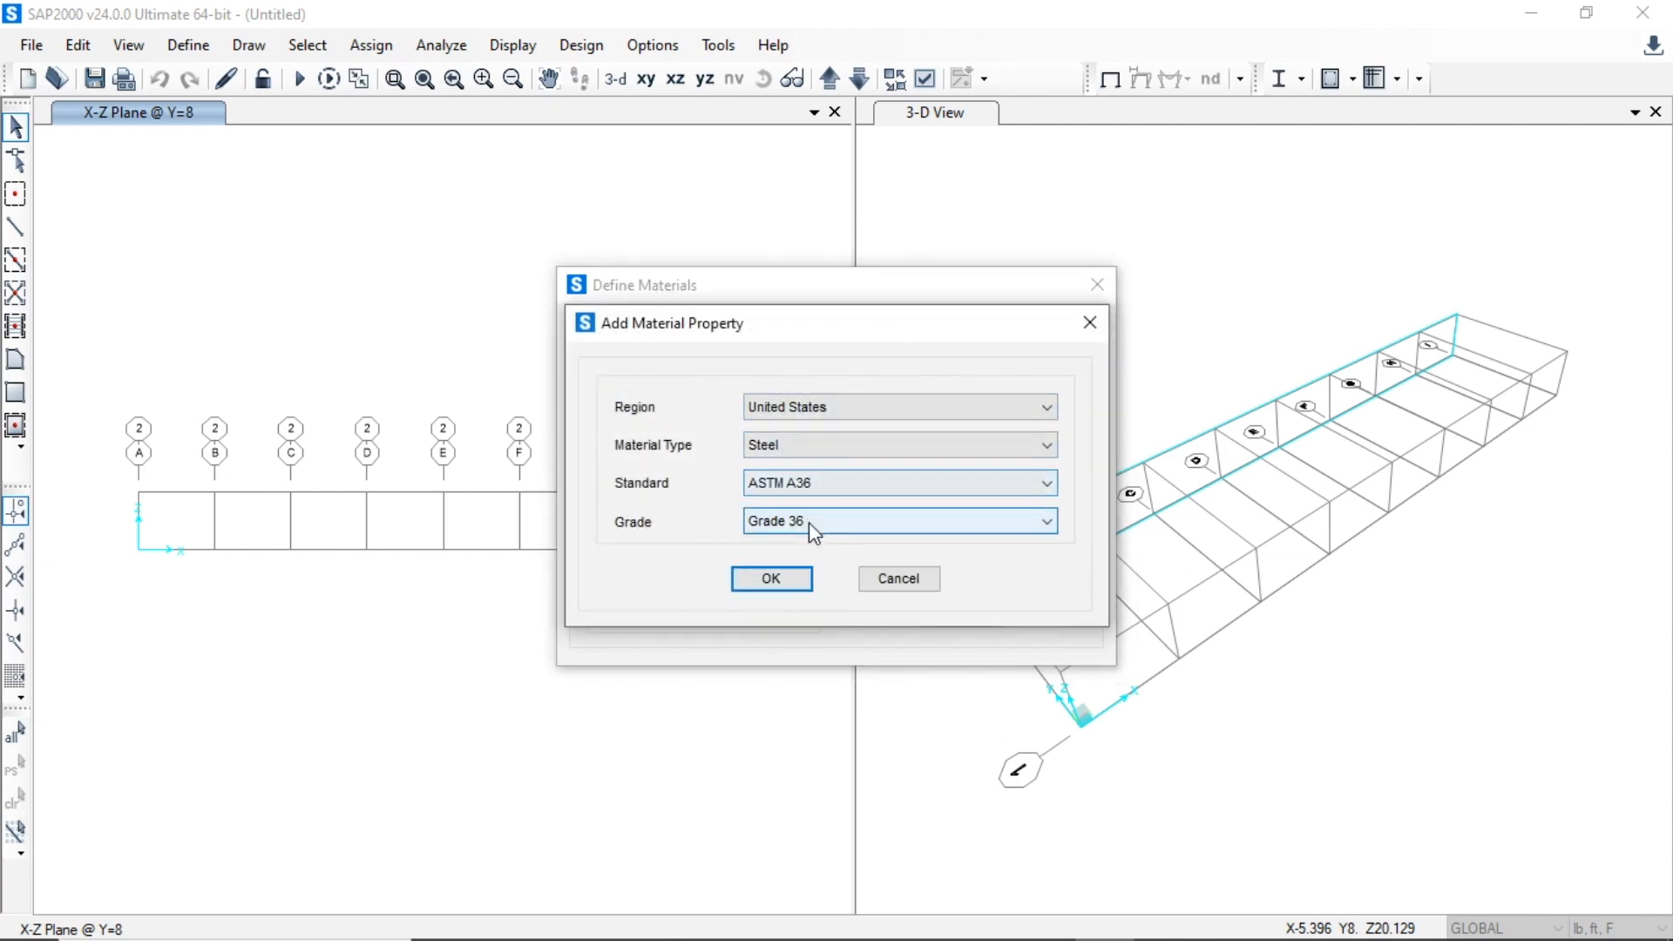
pyautogui.click(771, 578)
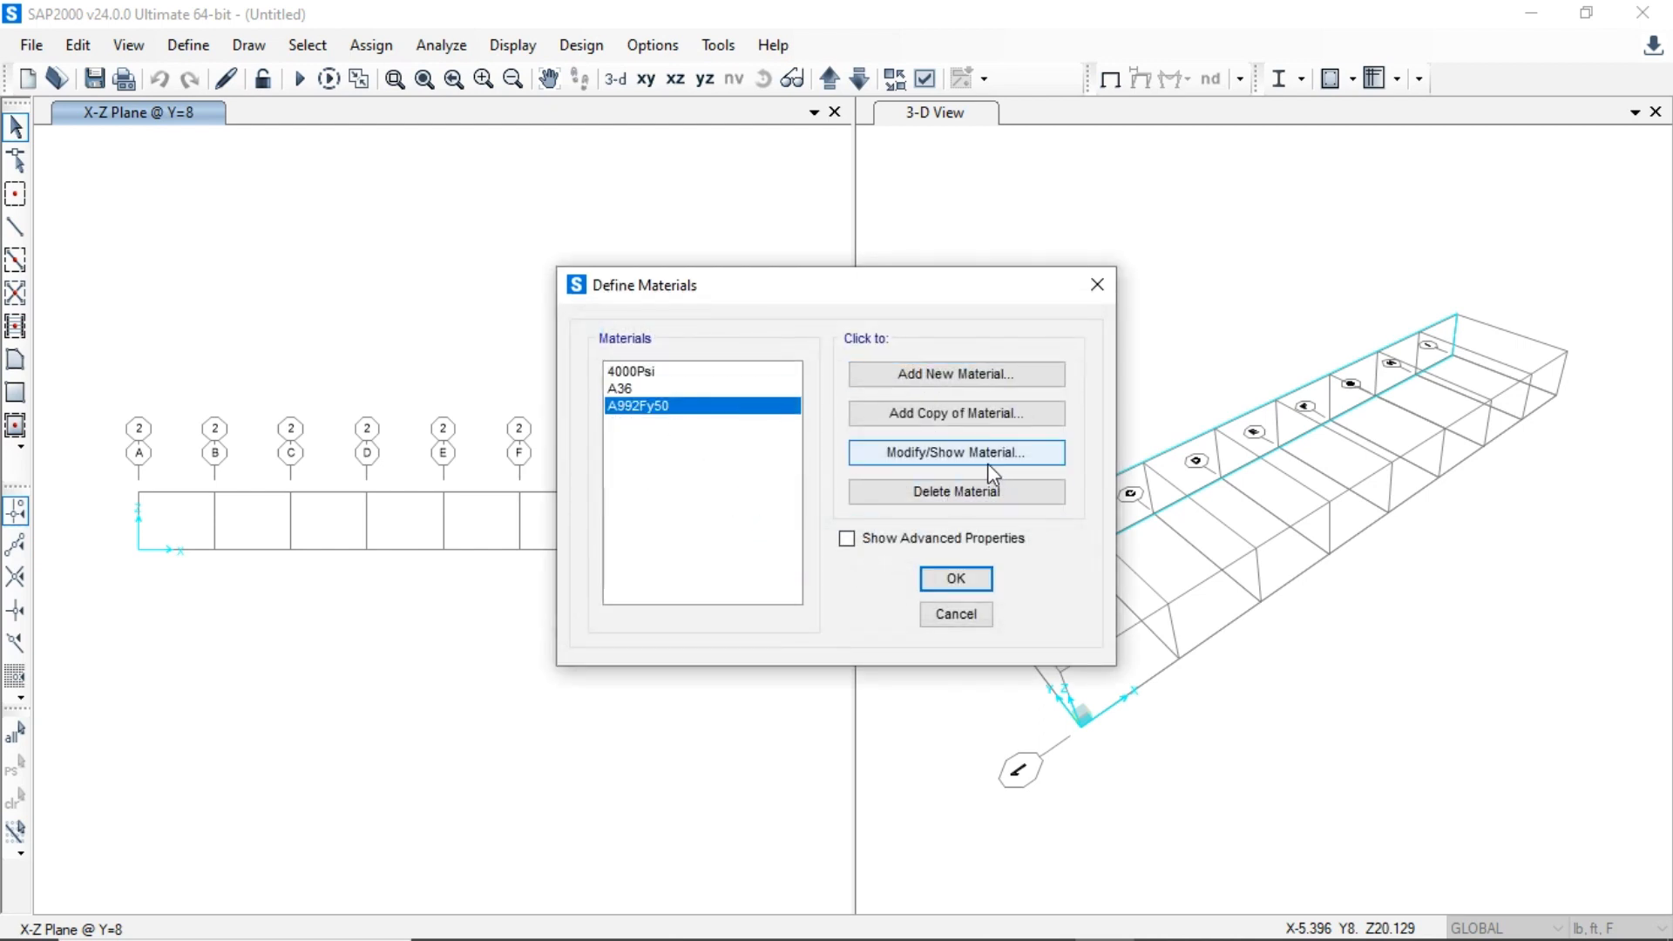
# - Delete the A992Fy50 and 4000Psi materials, and accept the material definitions
pyautogui.click(953, 498)
pyautogui.click(828, 573)
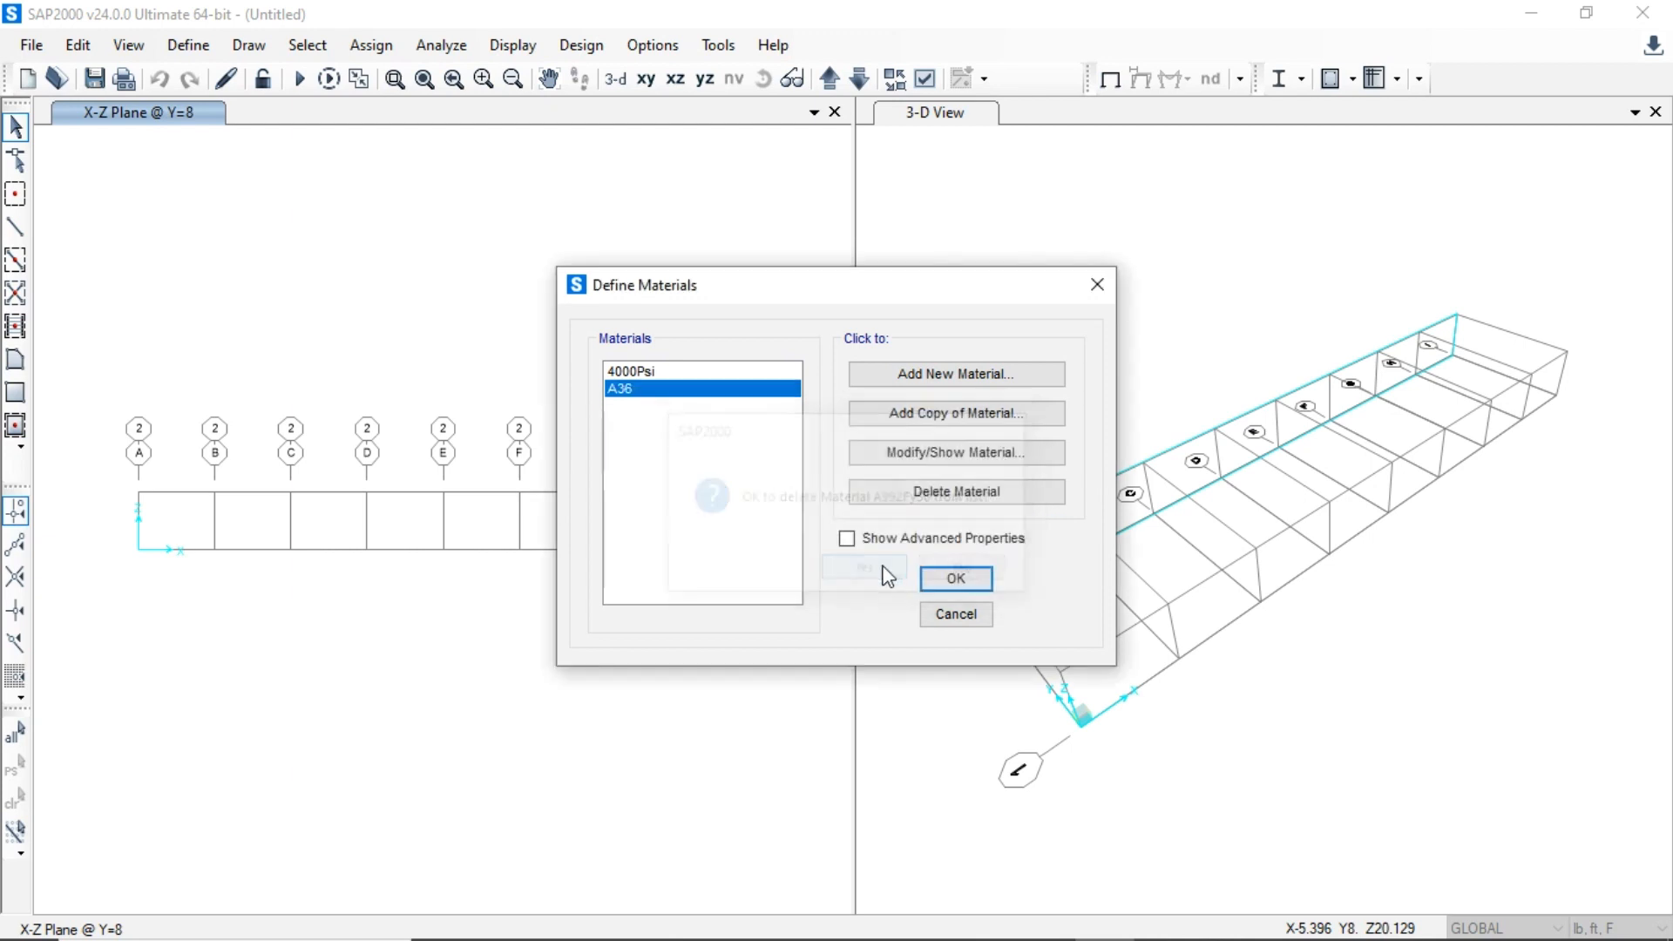
pyautogui.click(680, 372)
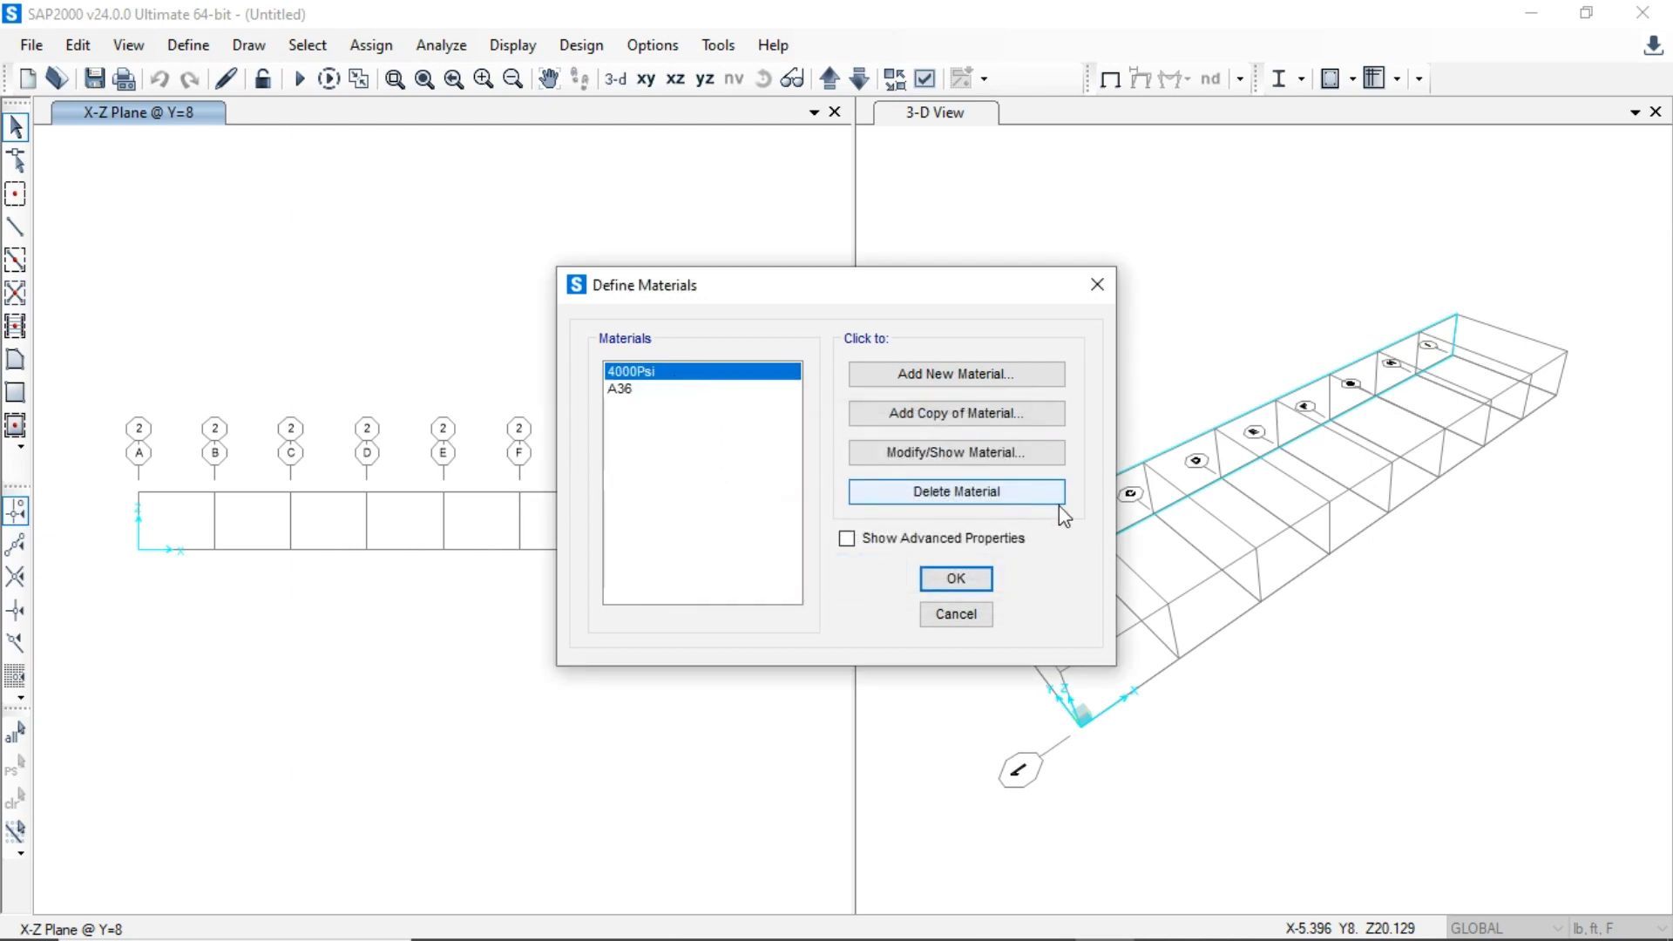
pyautogui.click(941, 494)
pyautogui.click(850, 572)
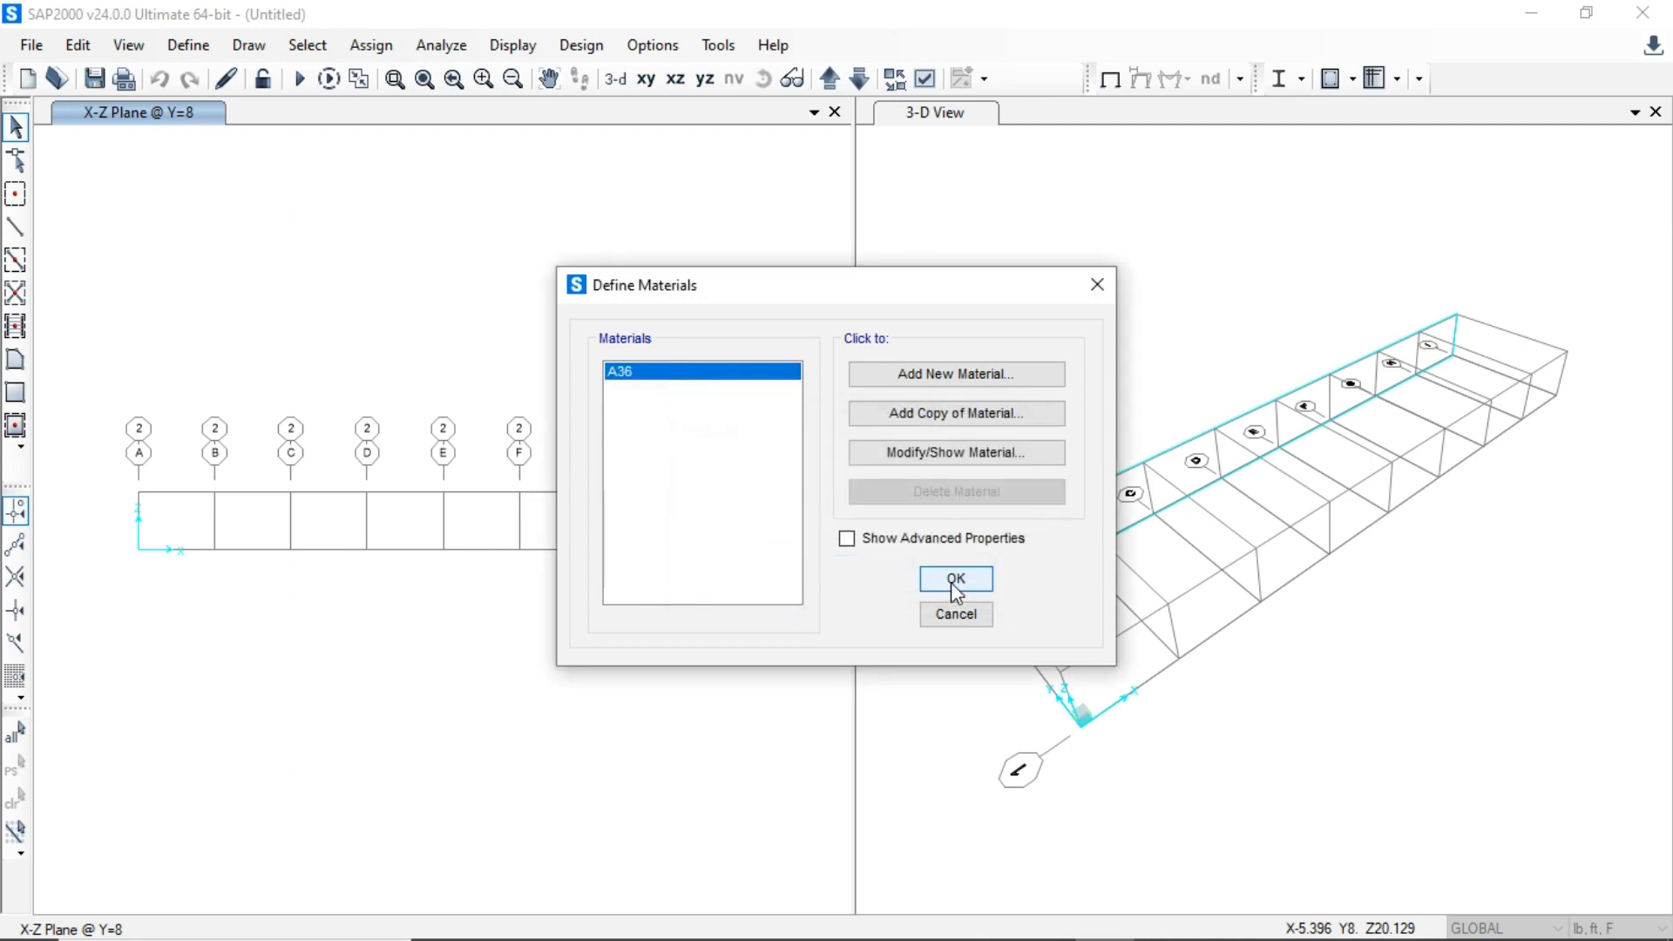
pyautogui.click(956, 580)
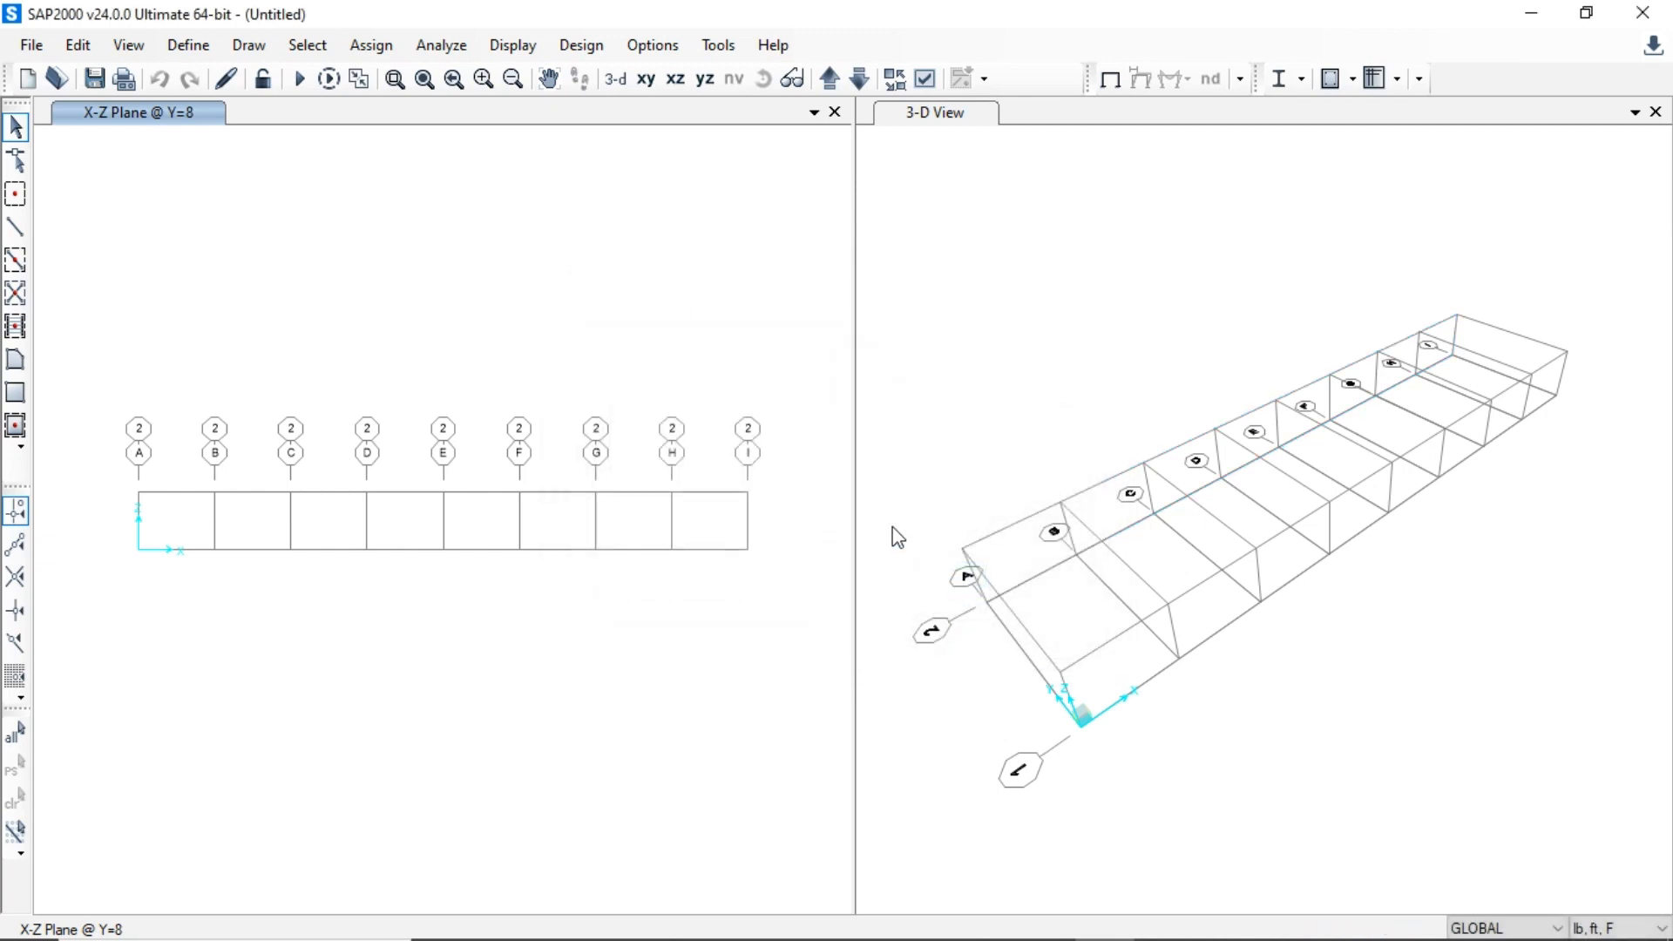
# - Start a new steel frame section property of the I/Wide Flange type
pyautogui.click(209, 48)
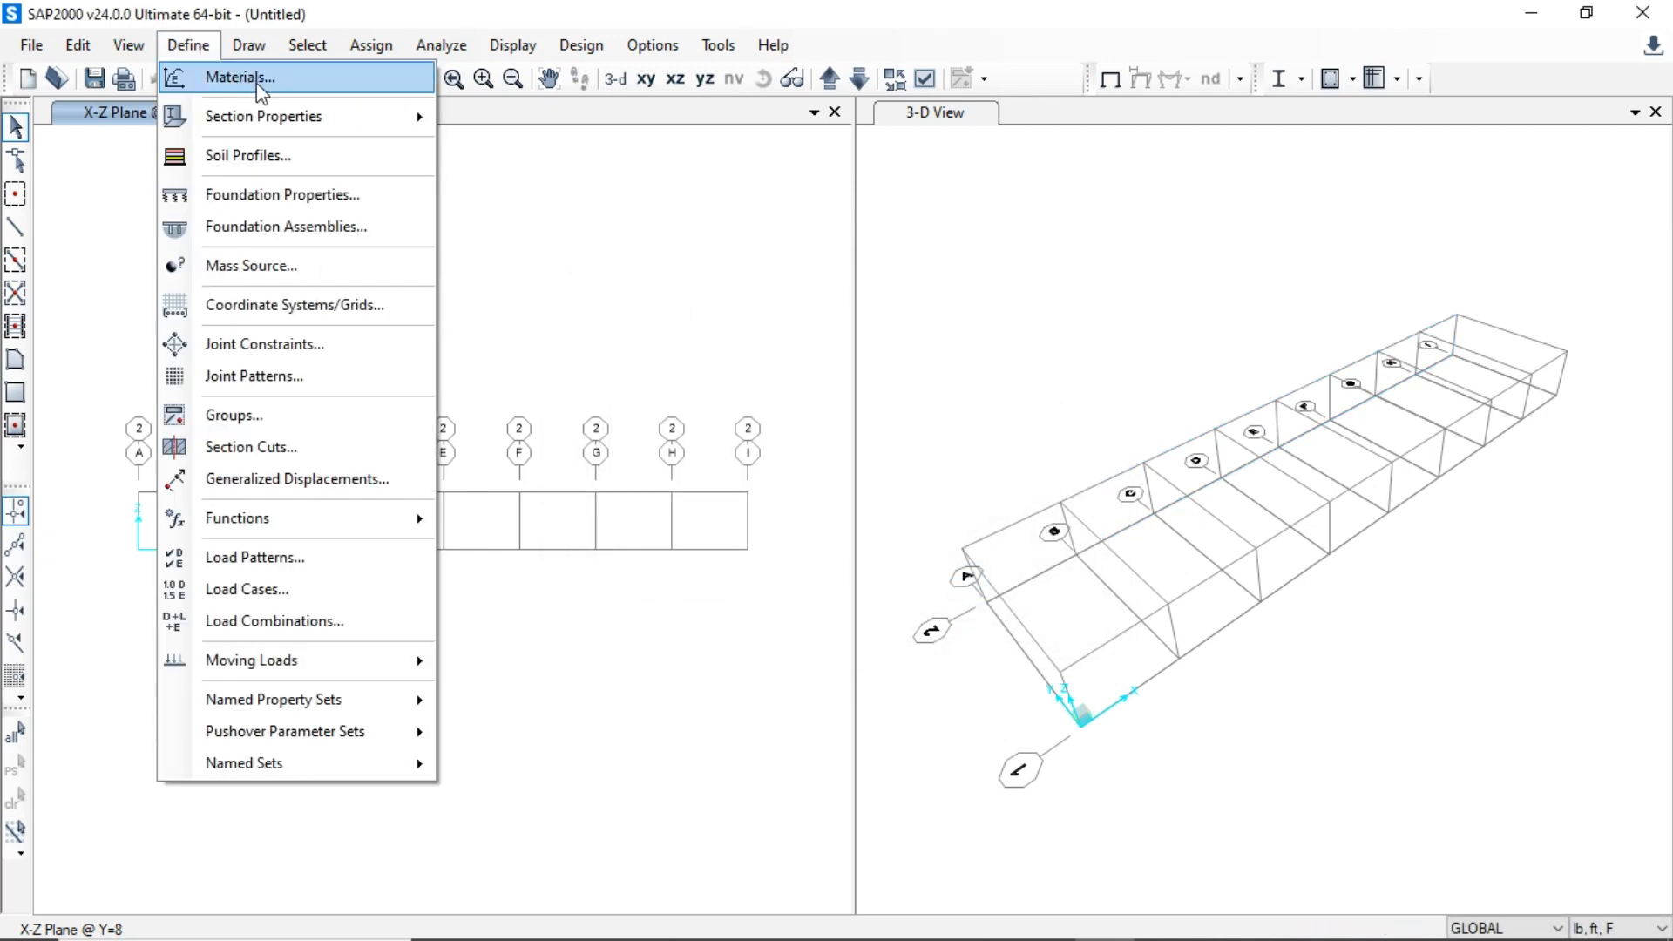
pyautogui.moveTo(297, 116)
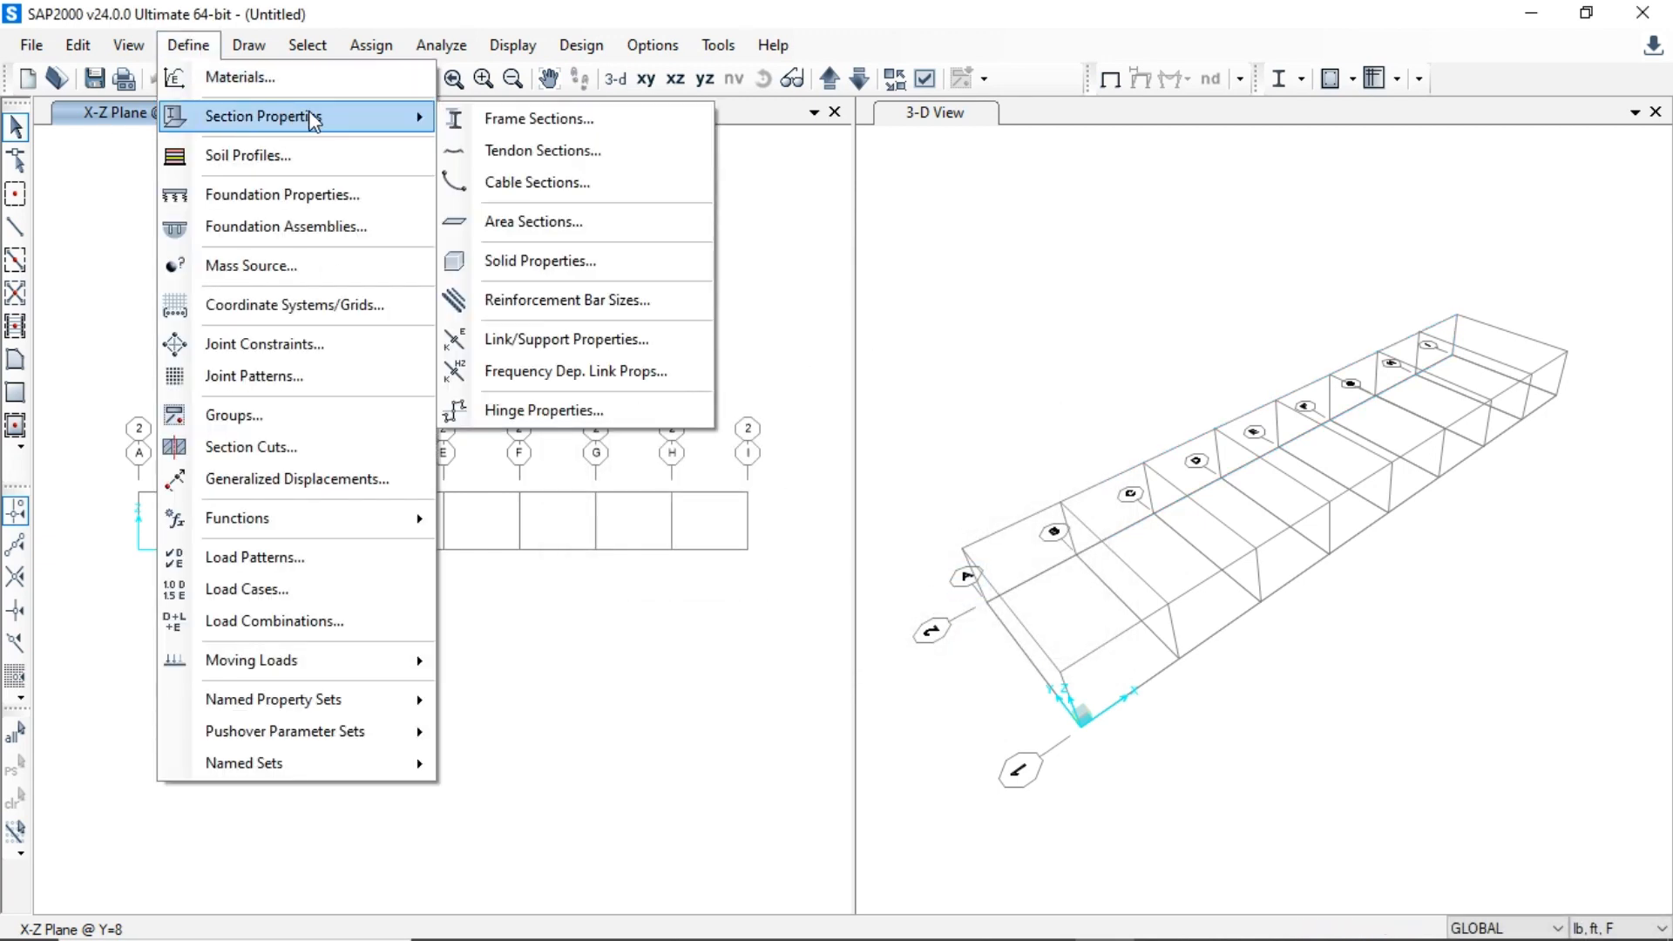
pyautogui.click(538, 128)
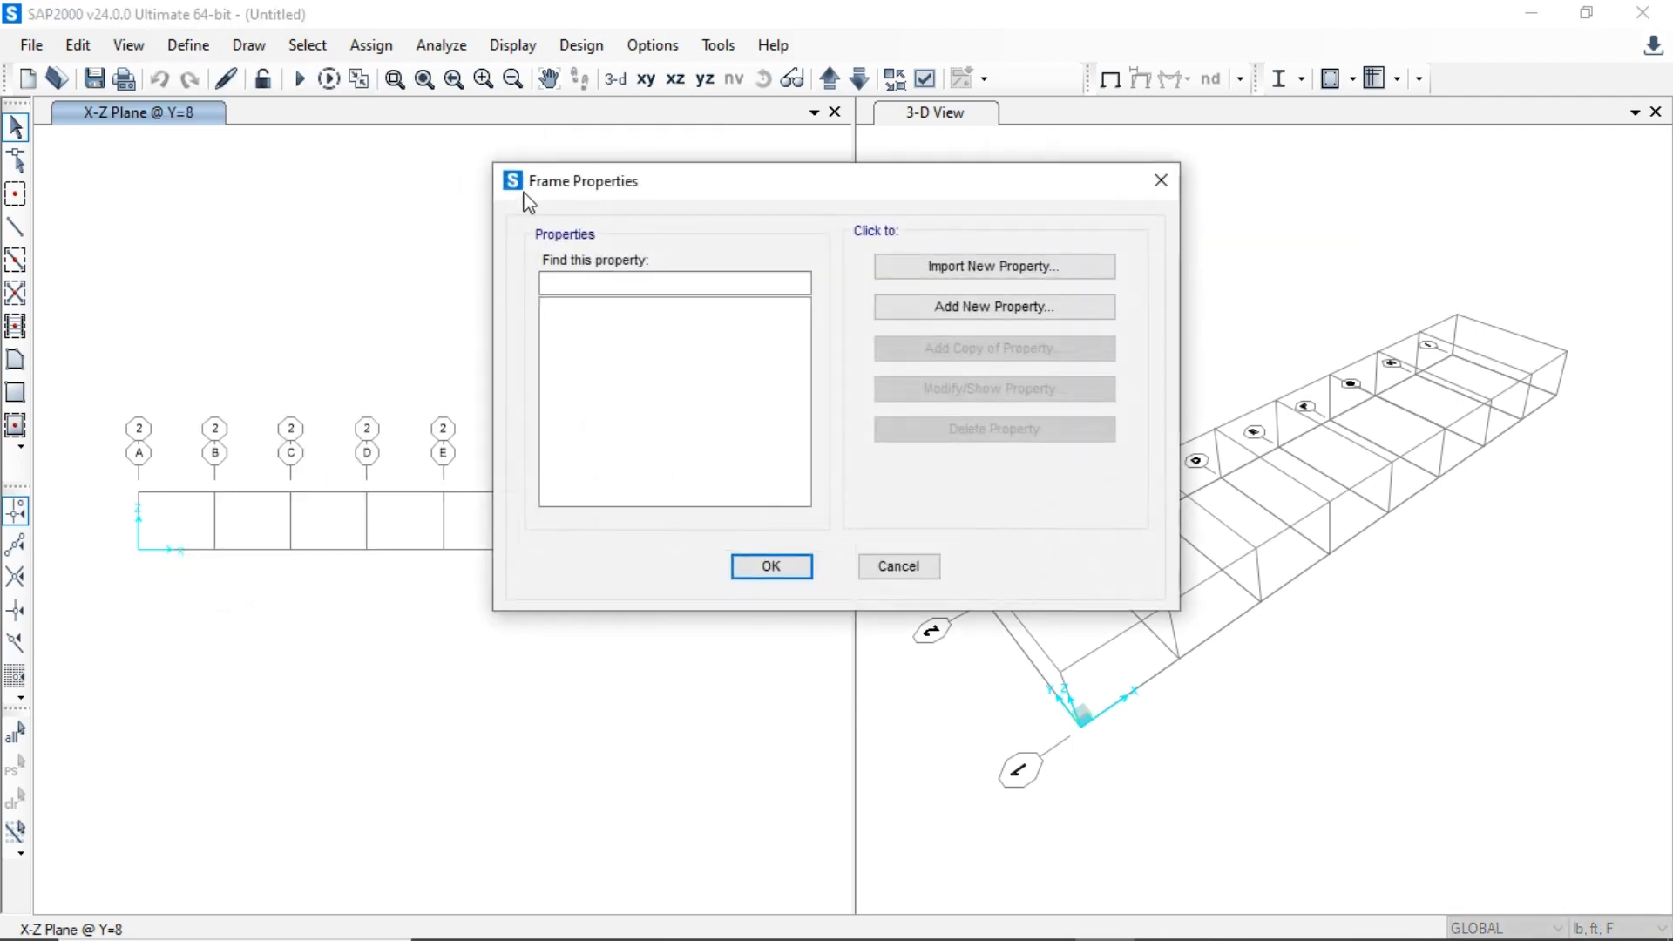
pyautogui.click(922, 311)
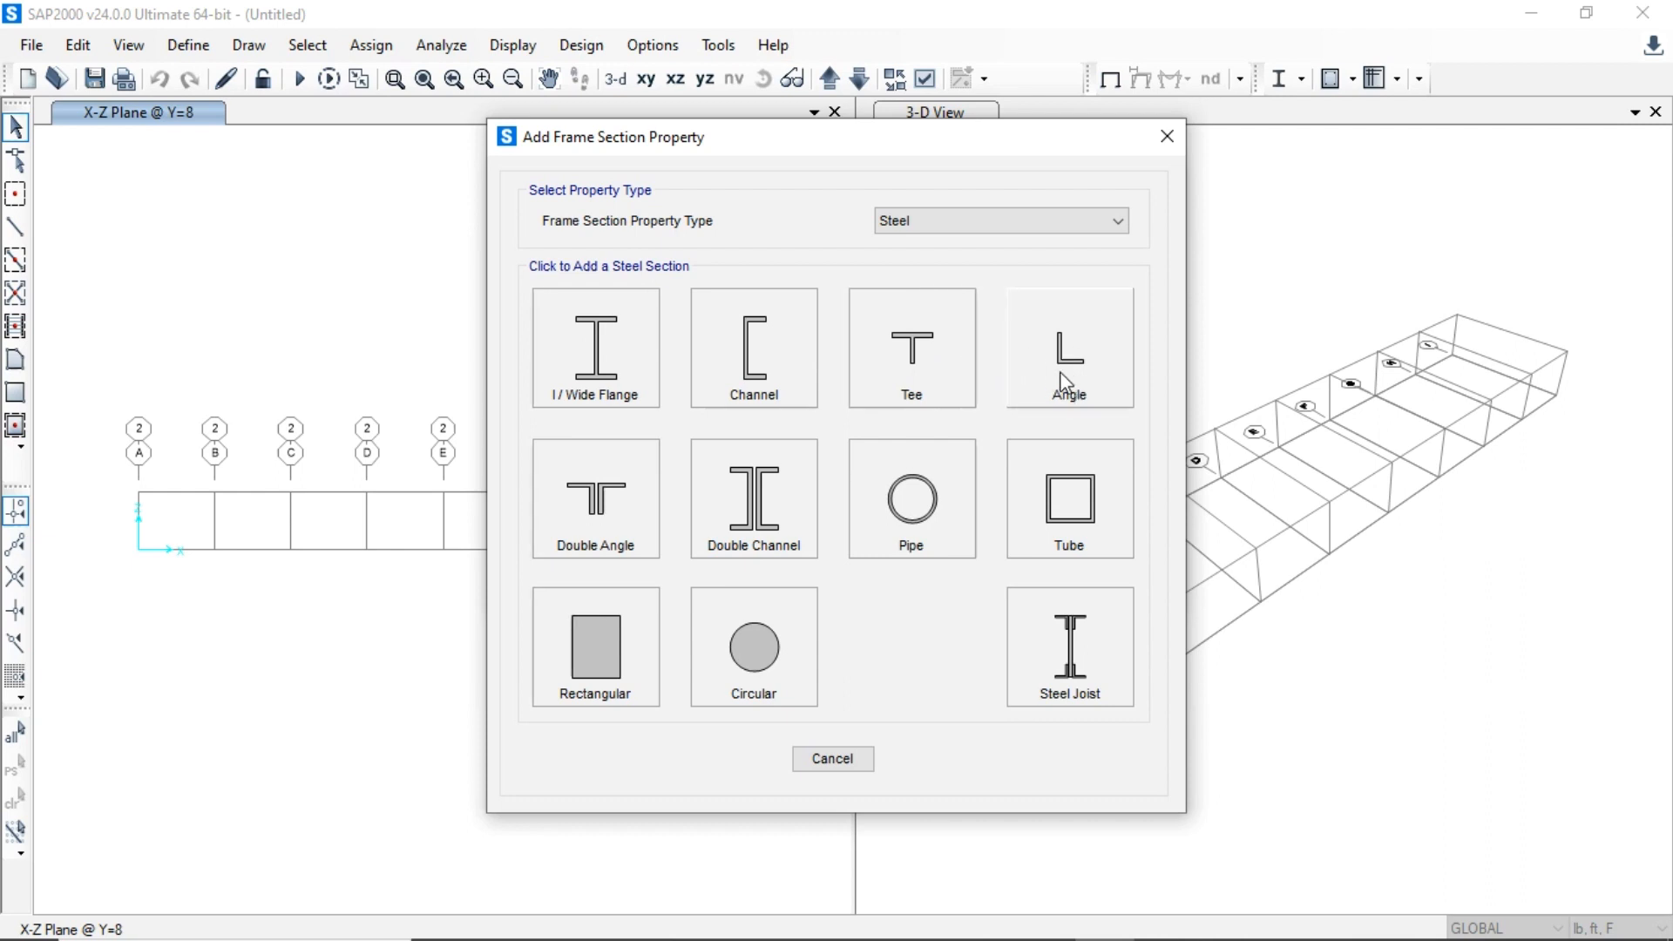
pyautogui.click(599, 348)
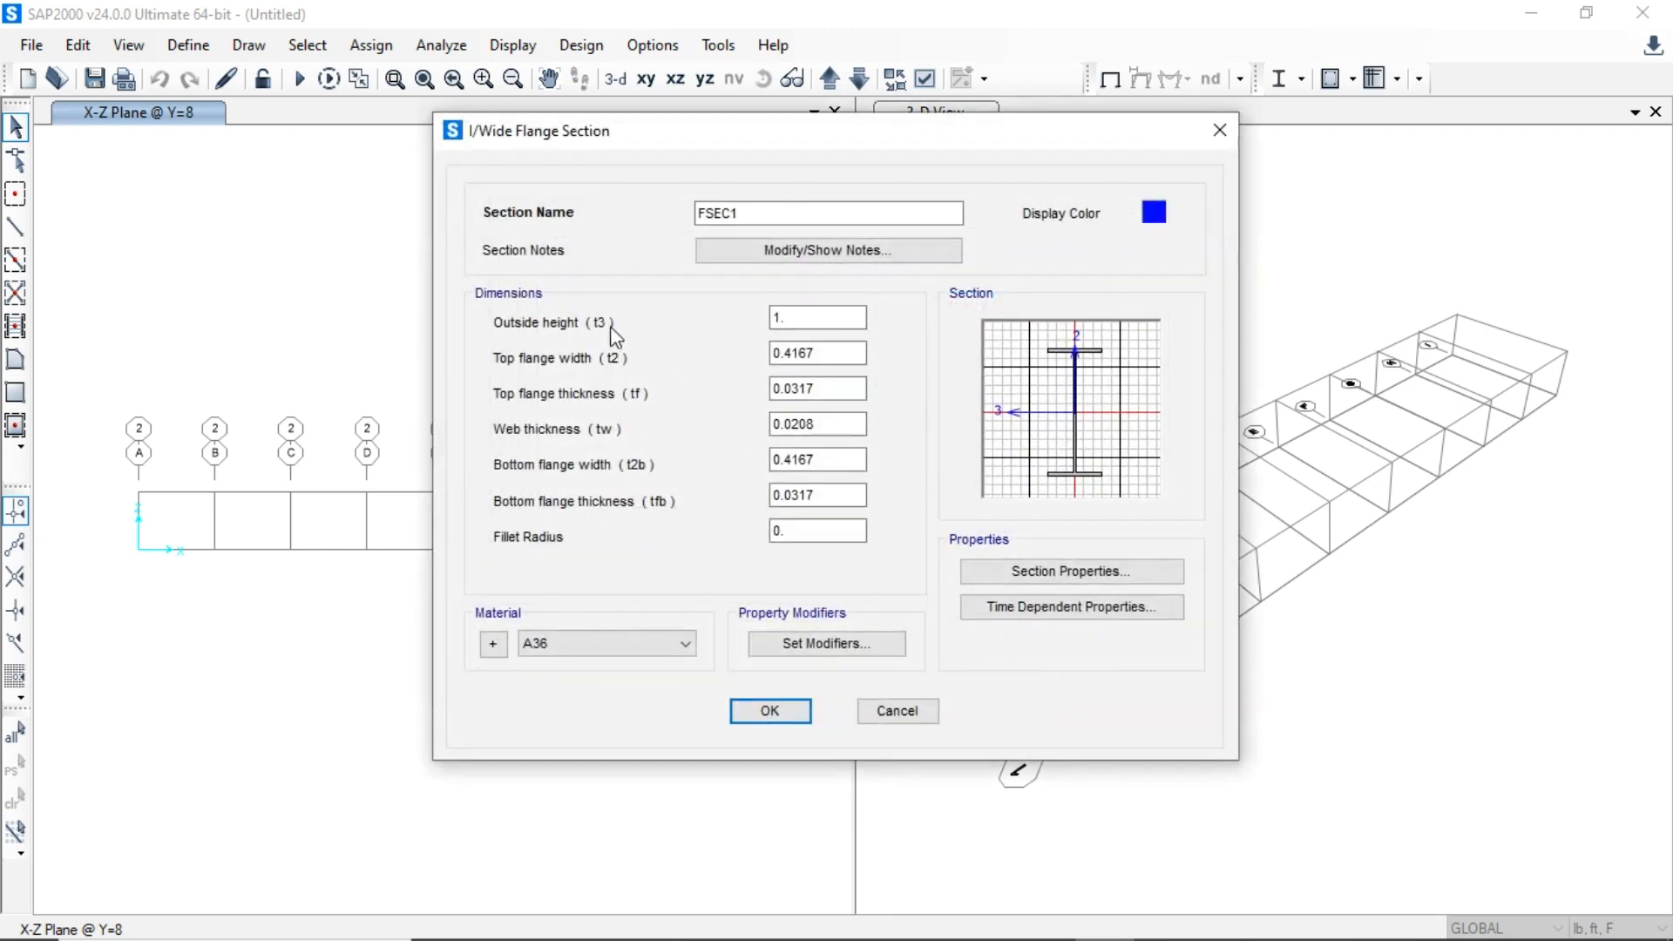
# - Name the wide flange section BOTTOM CHORD with material A36, and accept it after viewing its section properties
pyautogui.moveTo(753, 219); pyautogui.dragTo(672, 224)
pyautogui.write('B')
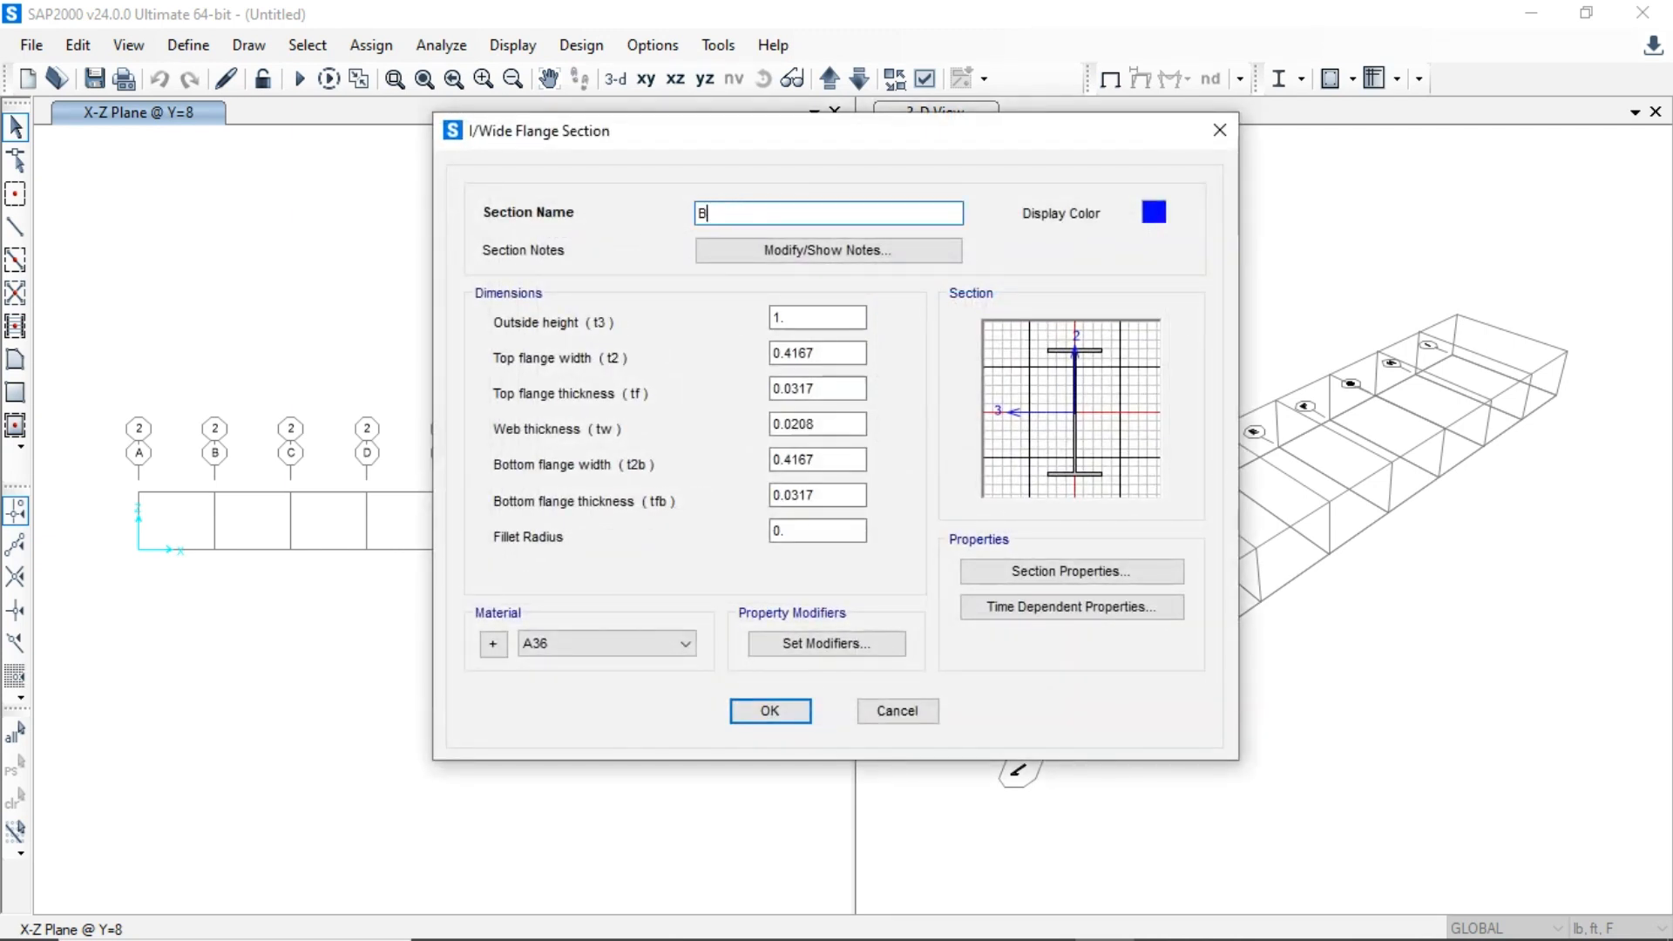
pyautogui.write('OTTOM CHORD')
pyautogui.click(549, 643)
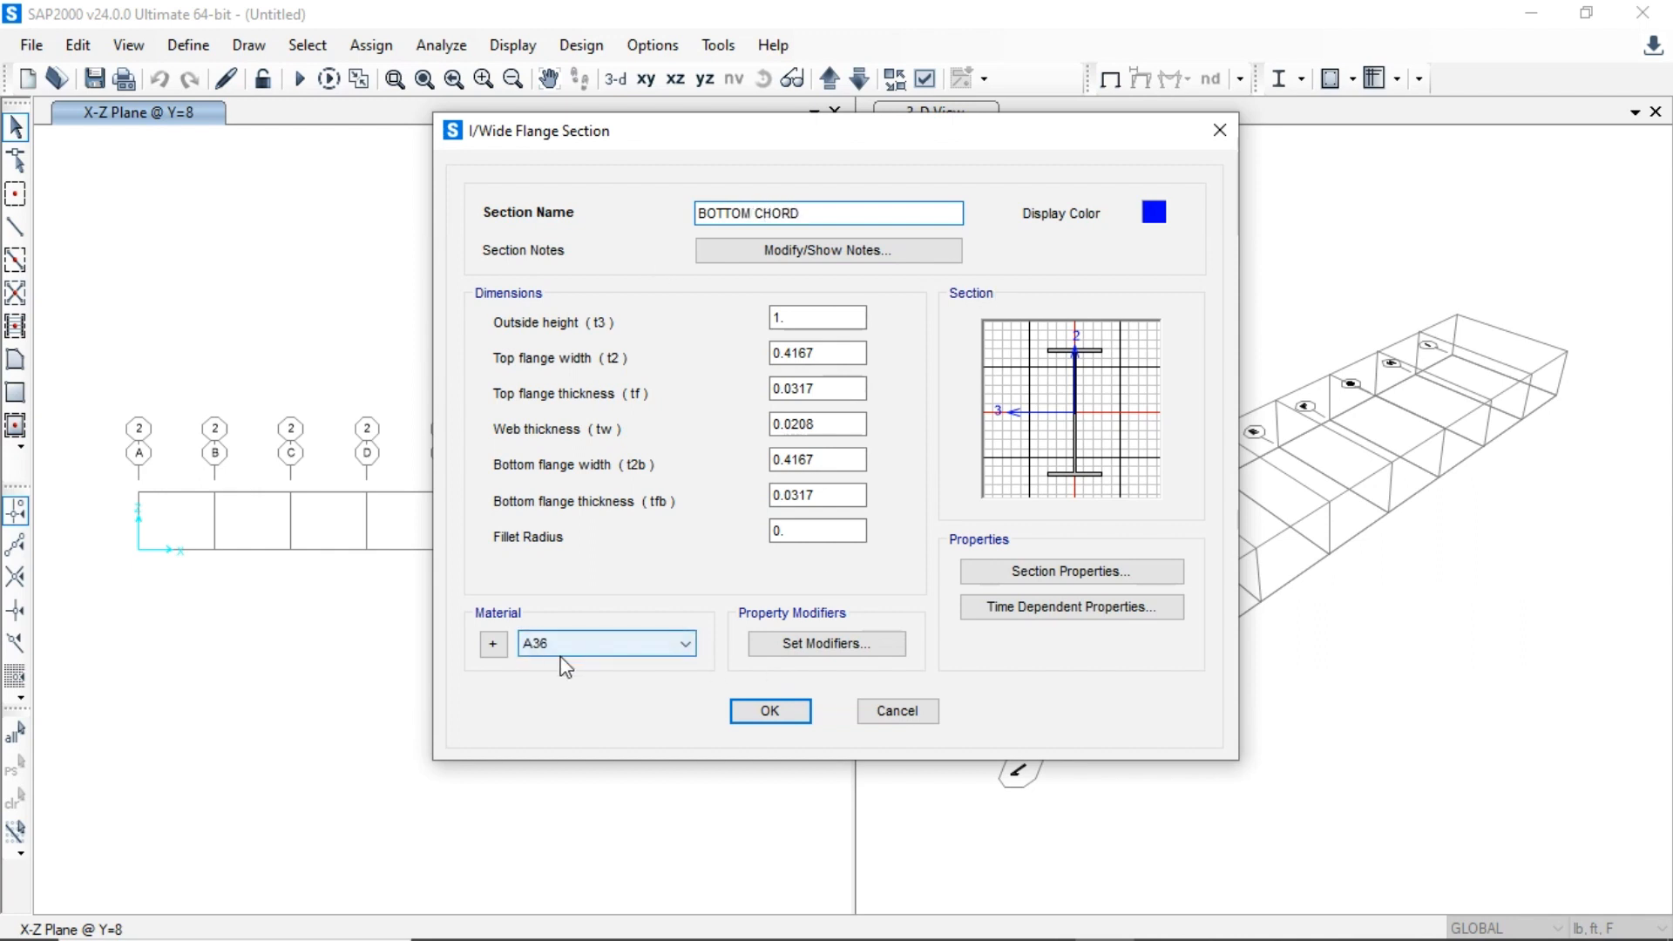
pyautogui.click(559, 671)
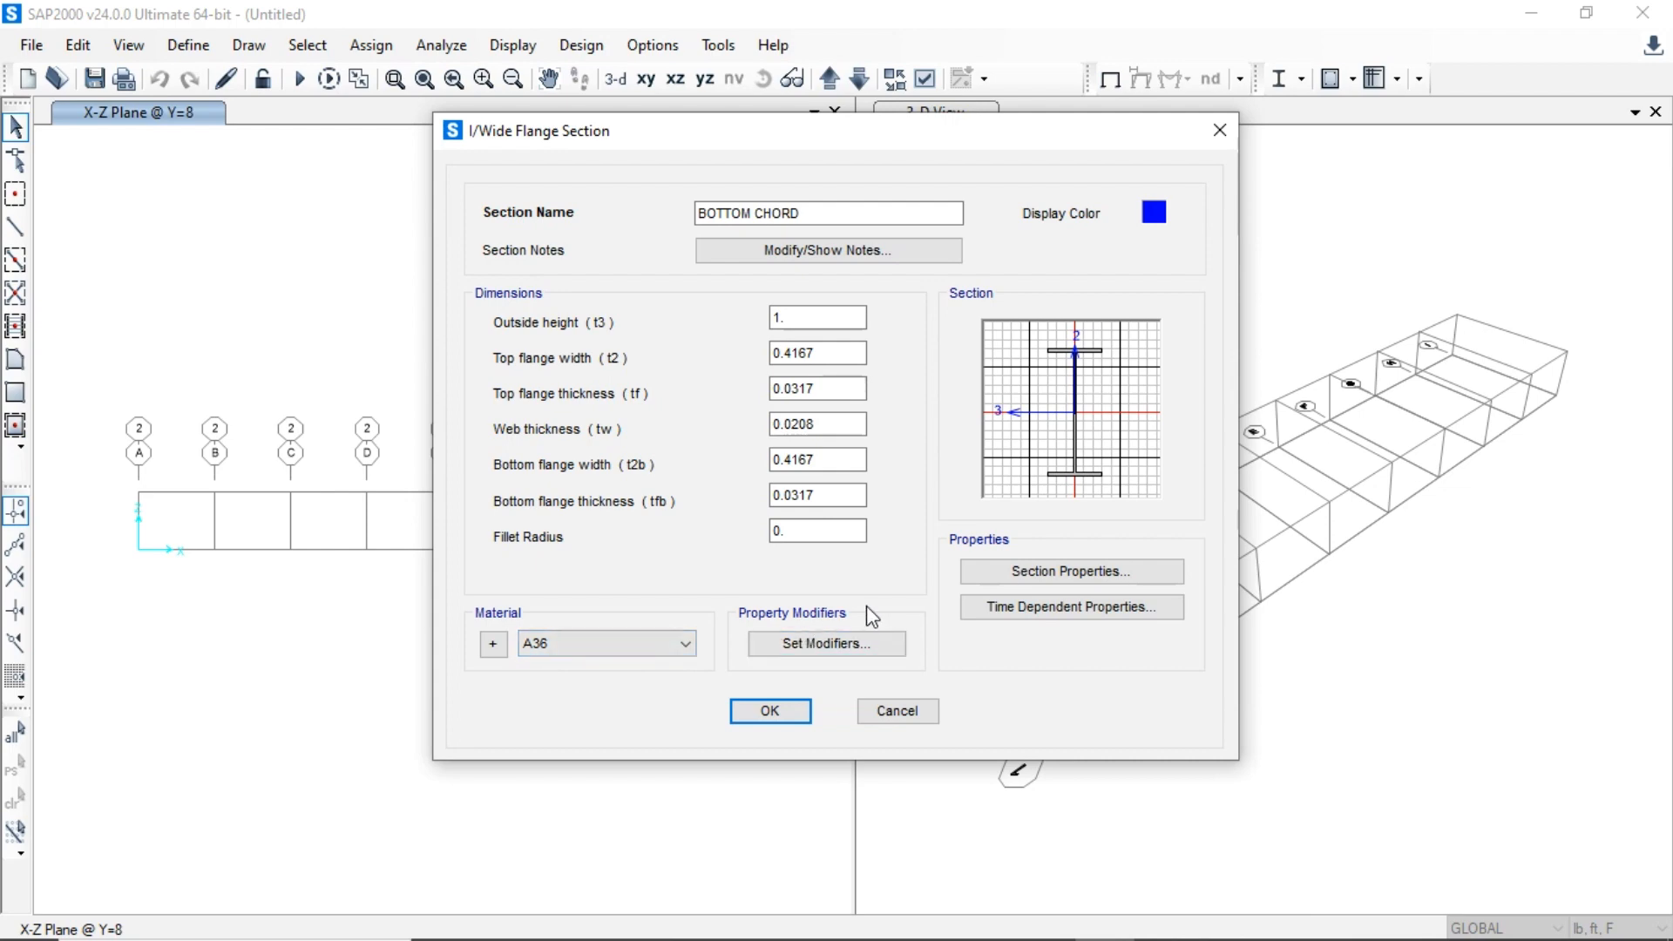
pyautogui.click(1093, 573)
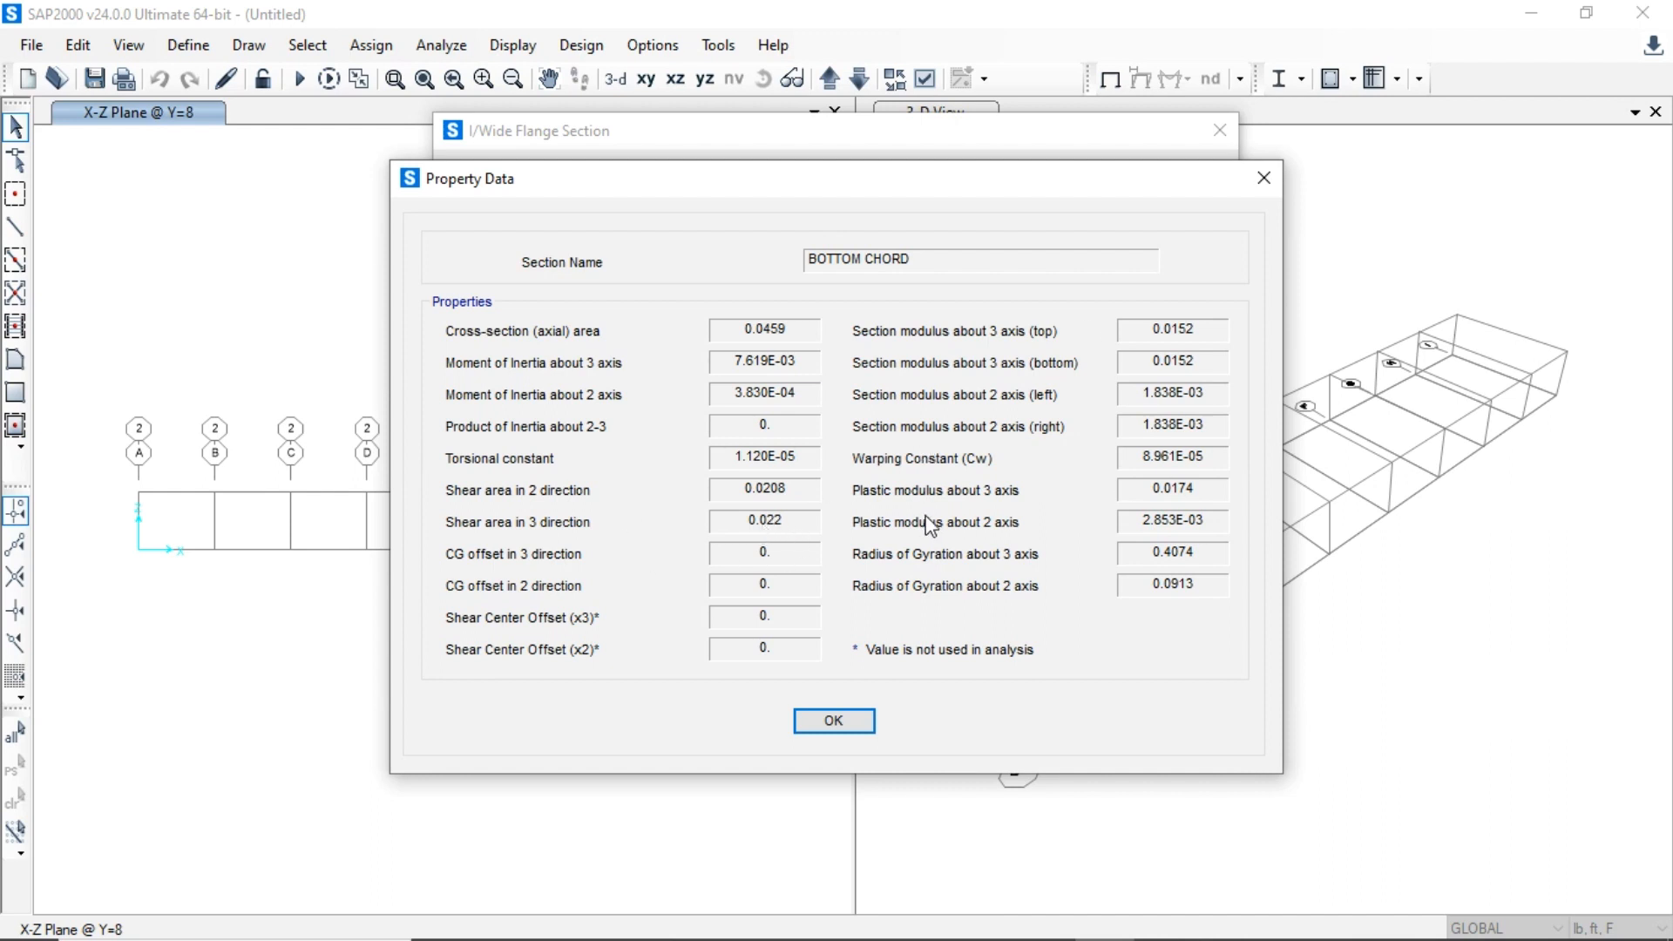
pyautogui.click(832, 721)
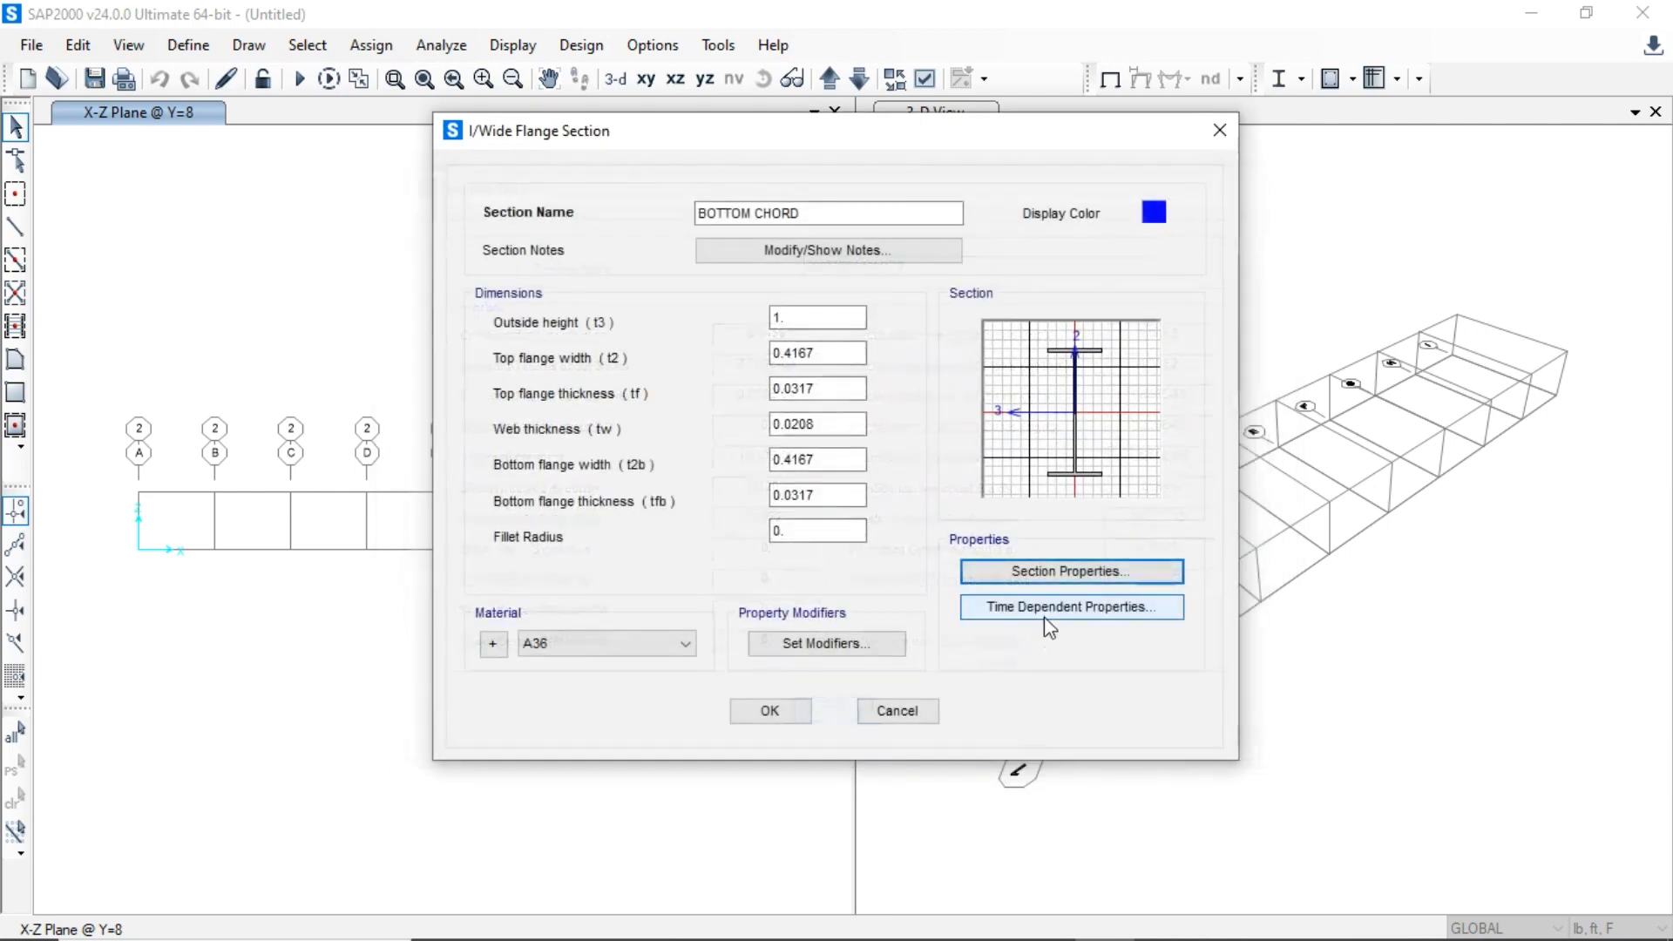
pyautogui.click(768, 711)
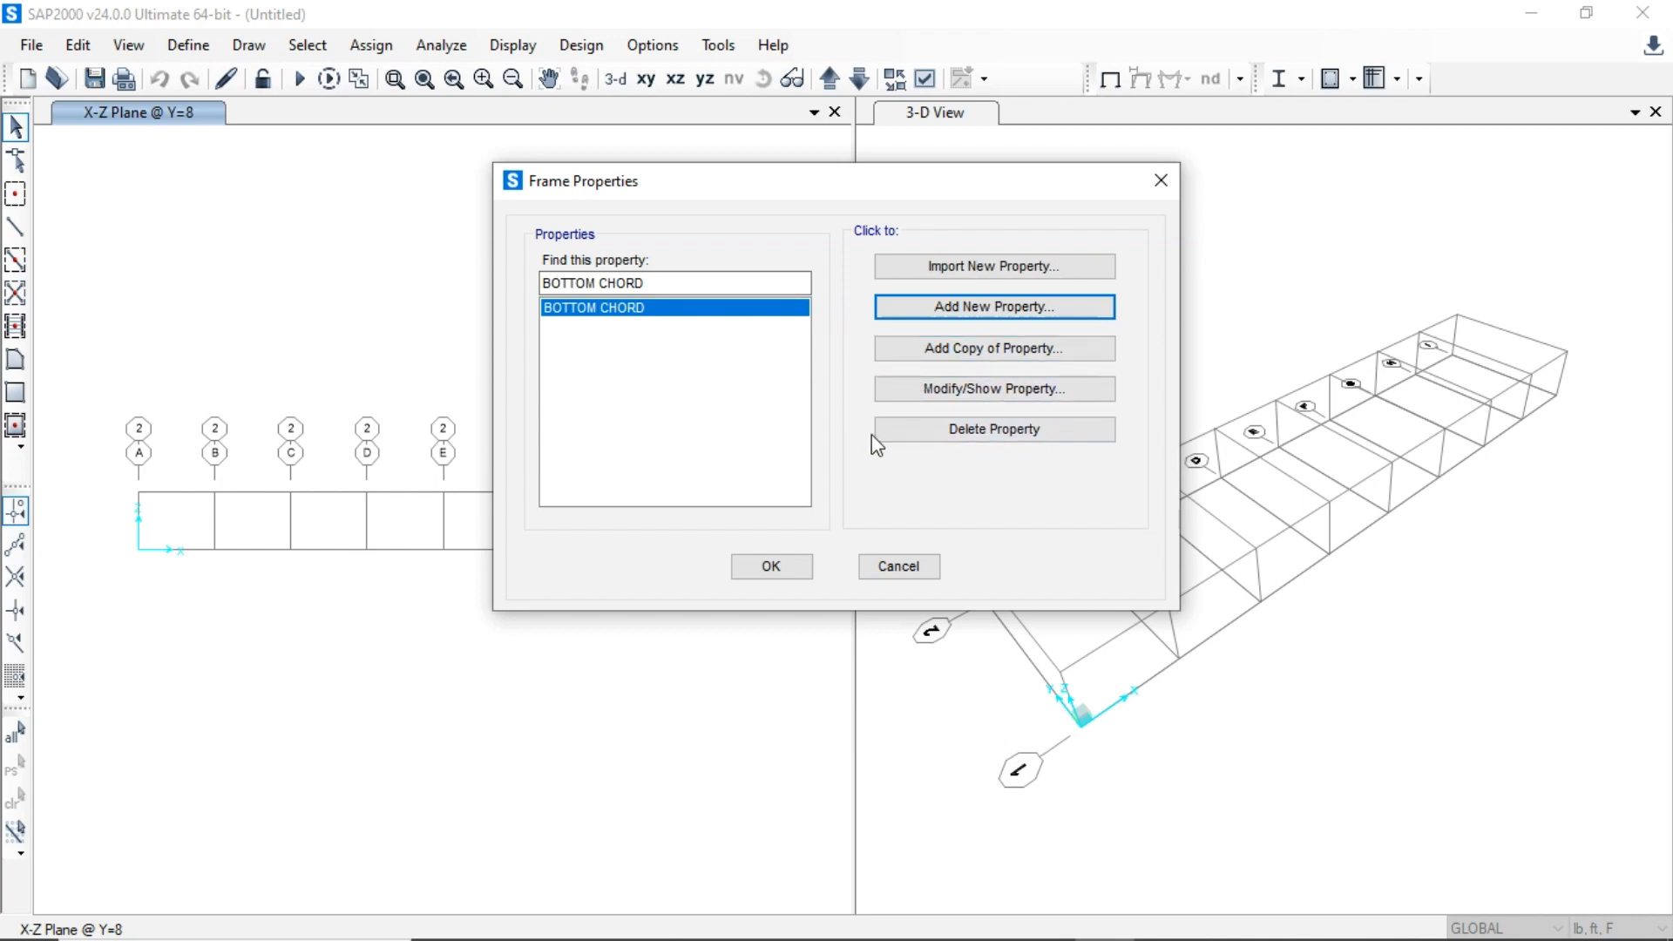
# - Add a copy of the BOTTOM CHORD frame section and name it TOP CHORD
pyautogui.click(959, 351)
pyautogui.click(830, 214)
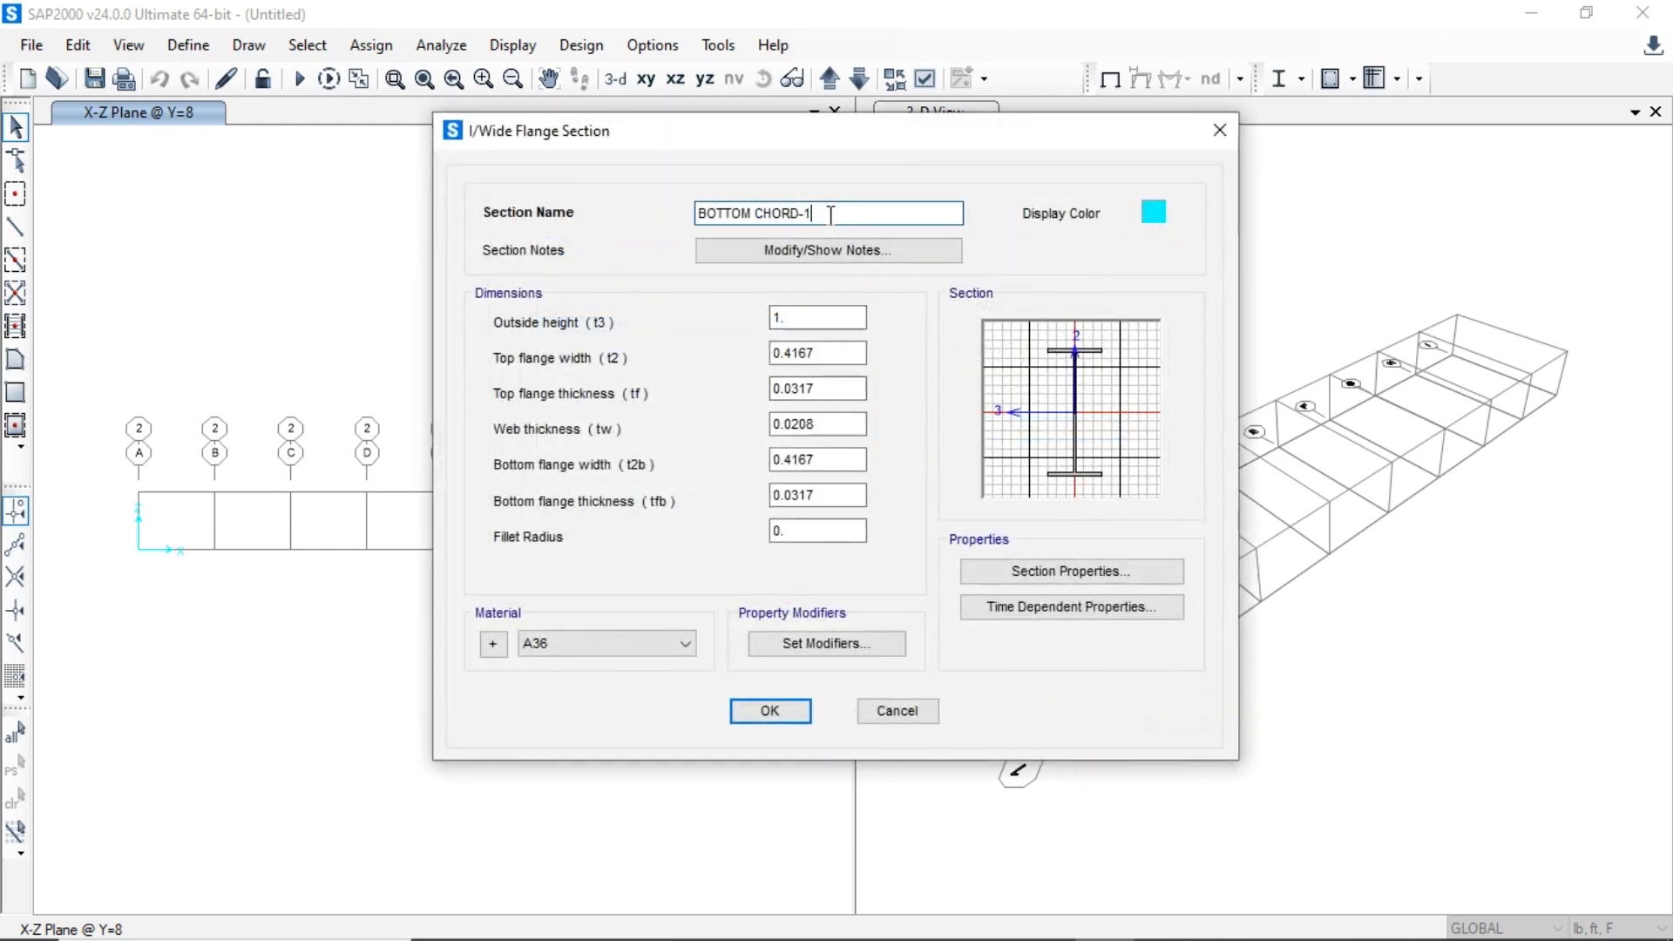
pyautogui.press('BackSpace')
pyautogui.press('BackSpace')
pyautogui.press('BackSpace')
pyautogui.press('BackSpace')
pyautogui.press('BackSpace')
pyautogui.press('BackSpace')
pyautogui.press('BackSpace')
pyautogui.press('BackSpace')
pyautogui.press('BackSpace')
pyautogui.press('BackSpace')
pyautogui.press('BackSpace')
pyautogui.press('BackSpace')
pyautogui.write('TOP CHORD')
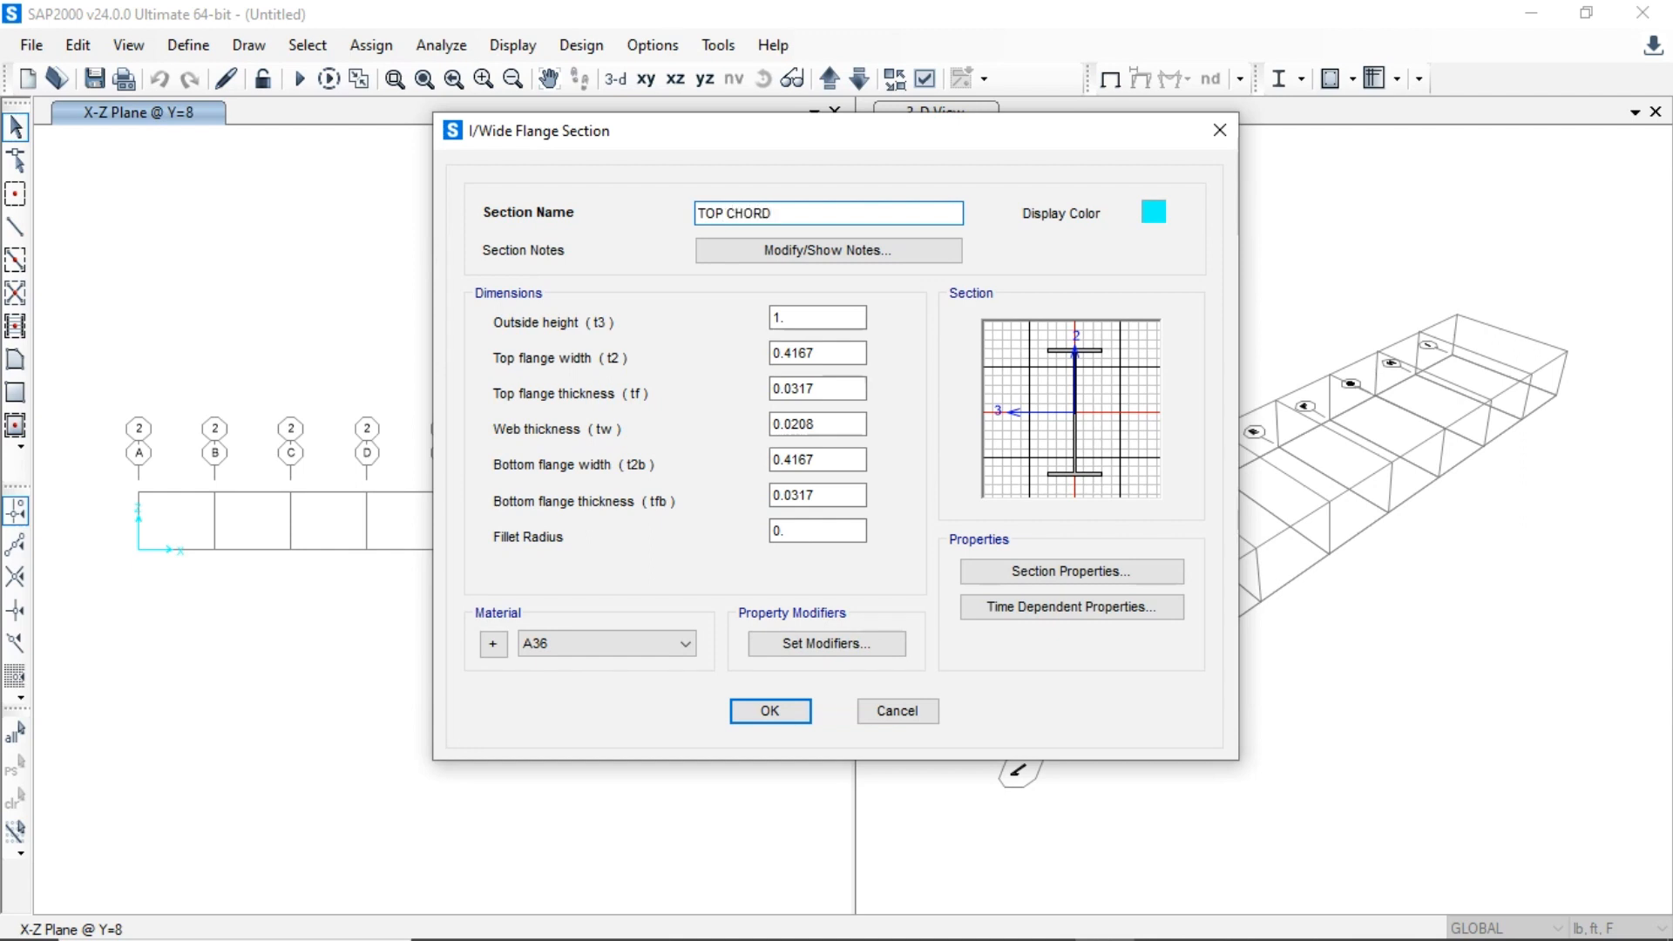
pyautogui.click(769, 710)
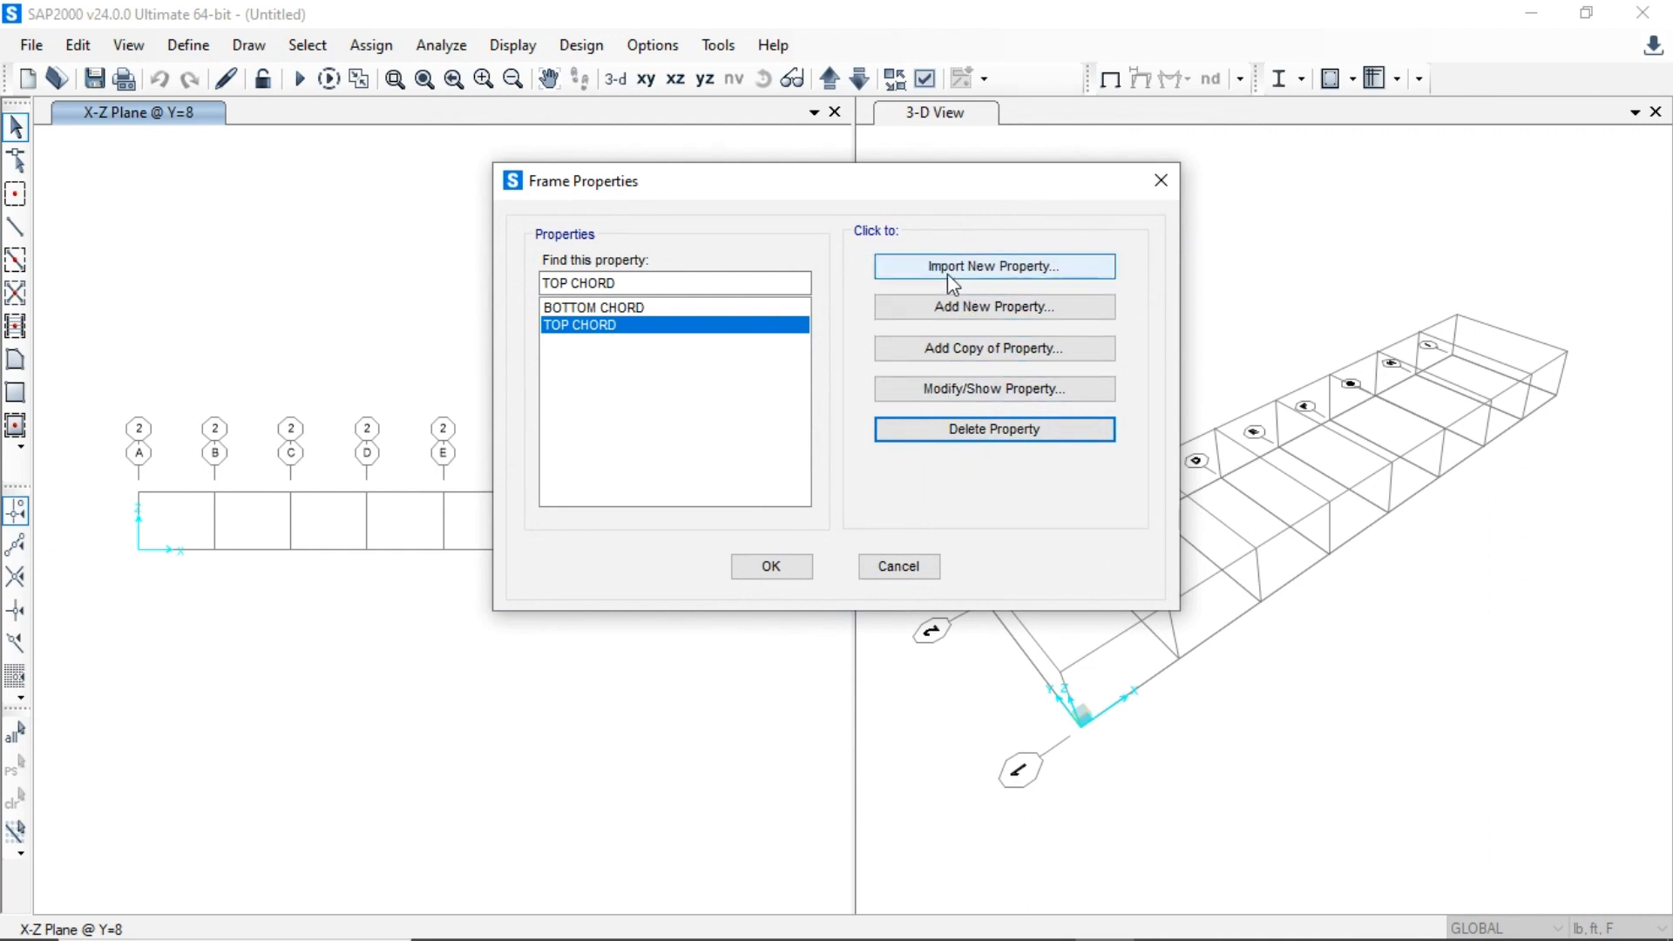
# - Add a steel Angle frame section named INCLINED MEMBERS with material A36
pyautogui.click(987, 307)
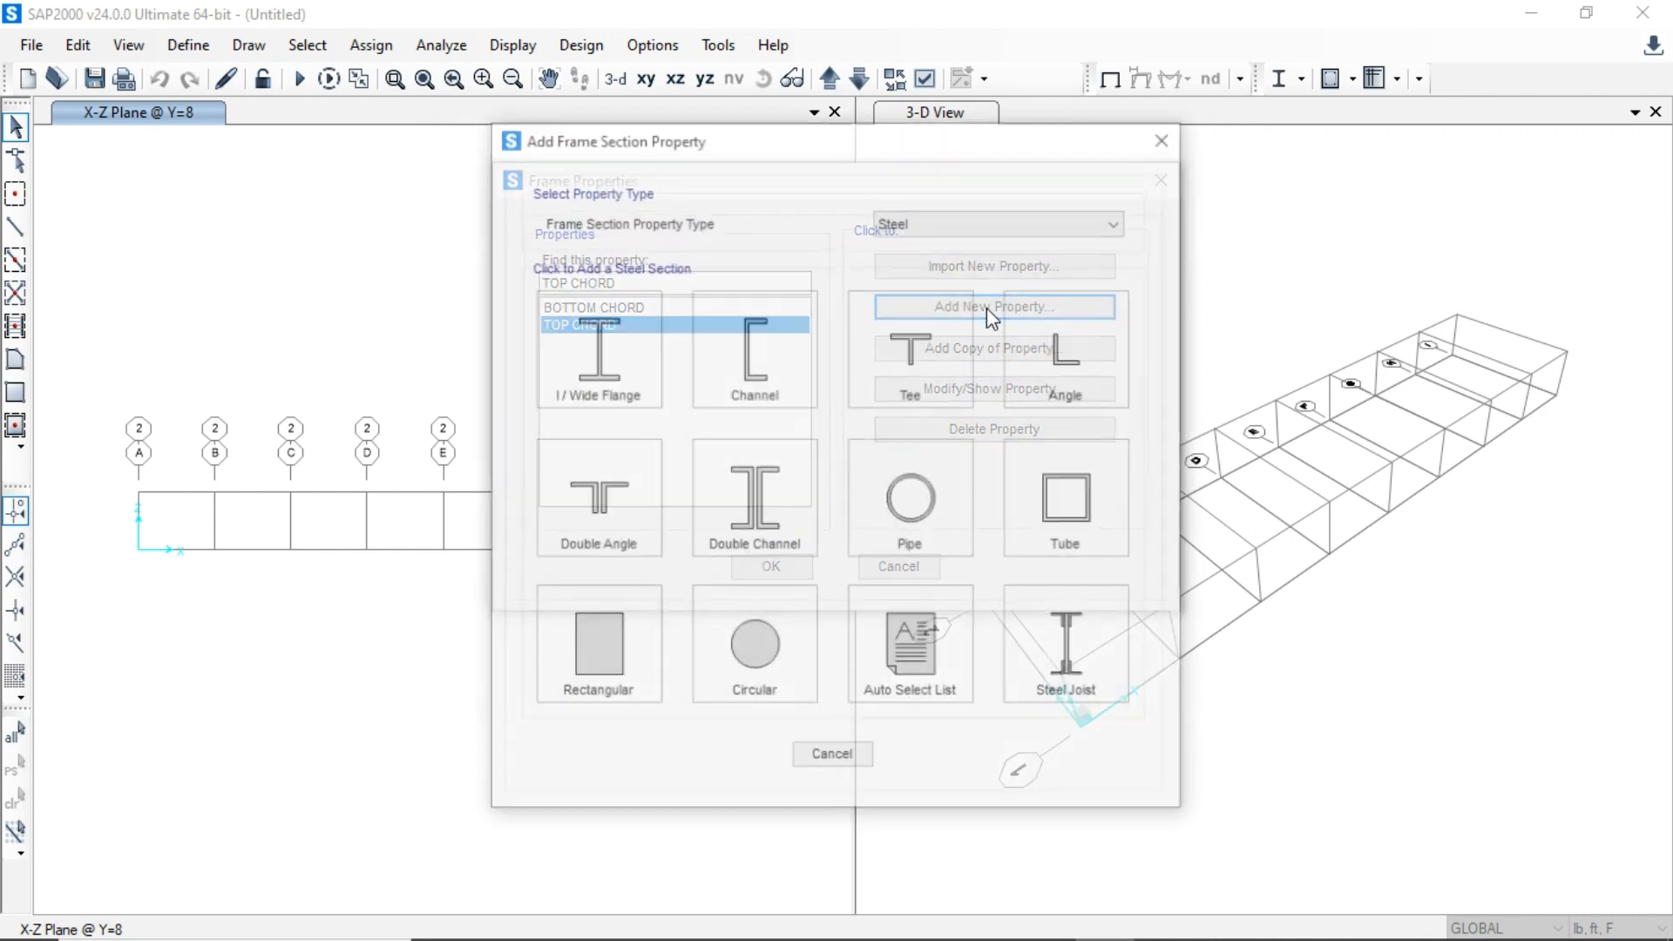
pyautogui.click(1083, 365)
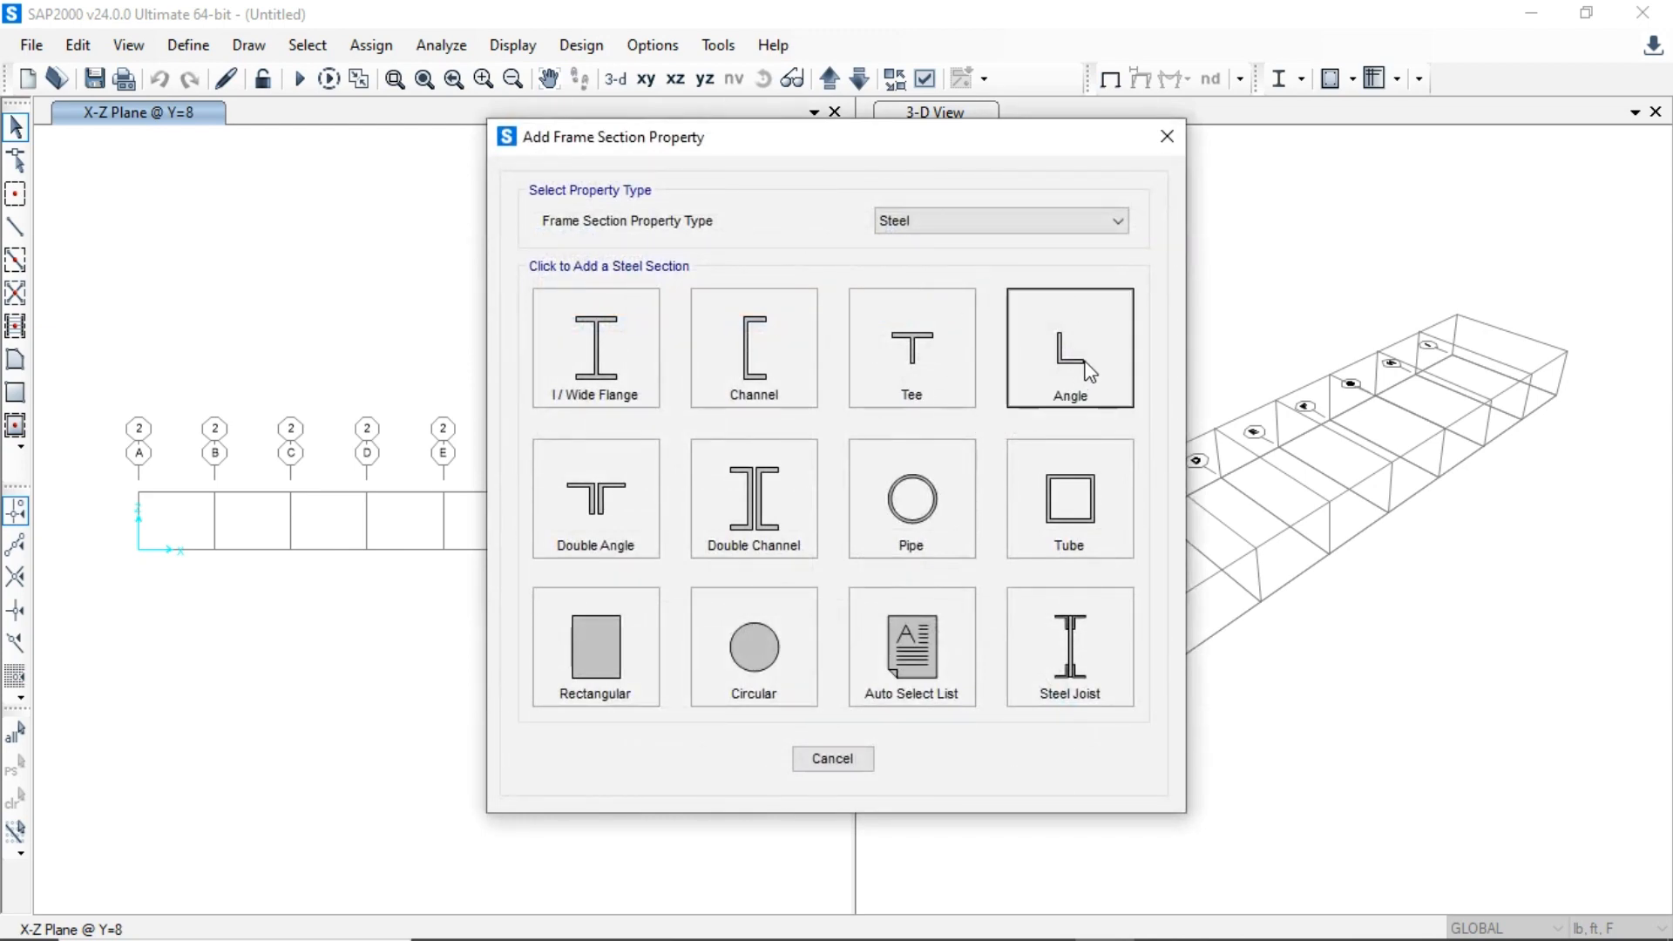
pyautogui.doubleClick(757, 213)
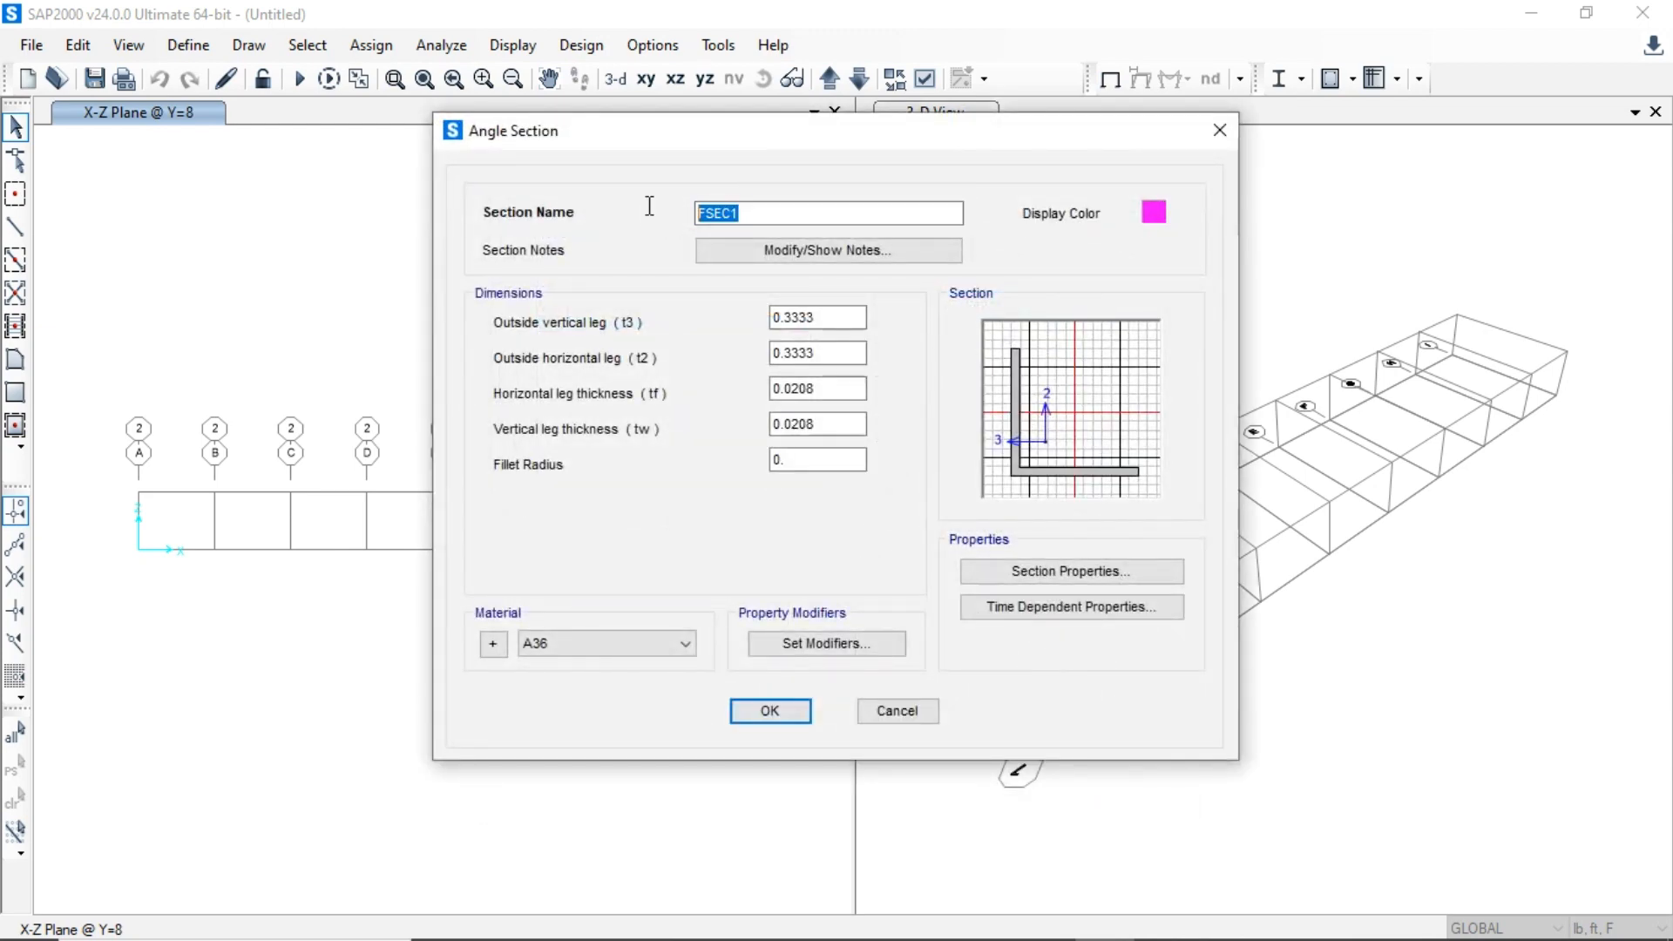
pyautogui.press('BackSpace')
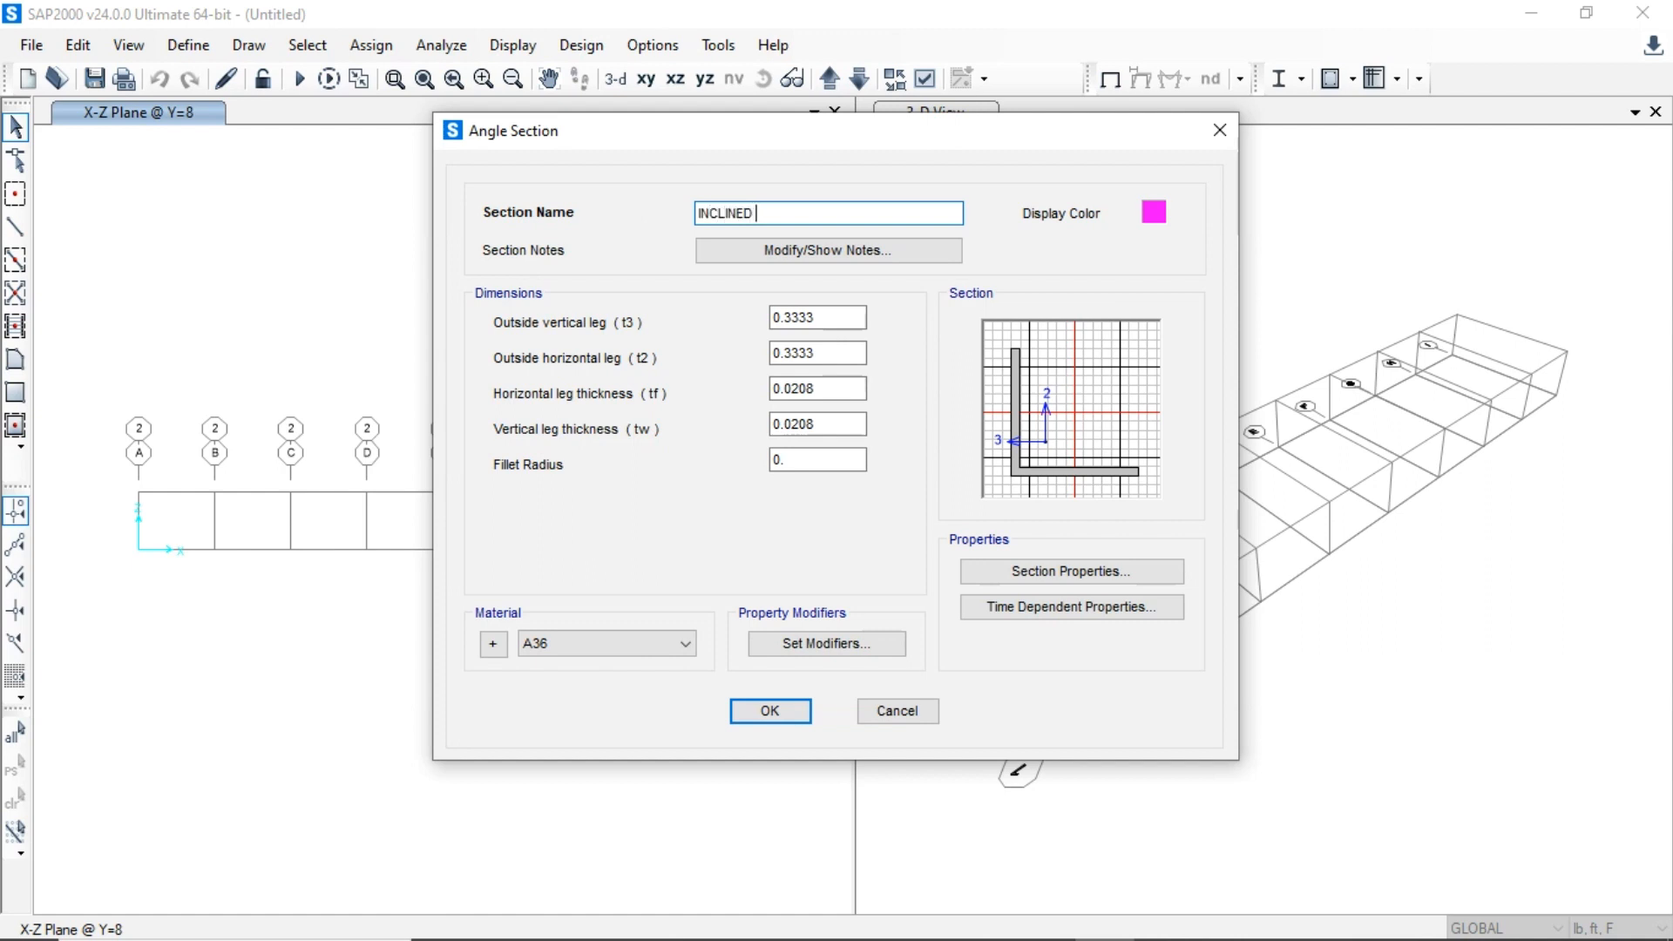
pyautogui.write('INCLINED MEMBES')
pyautogui.click(575, 645)
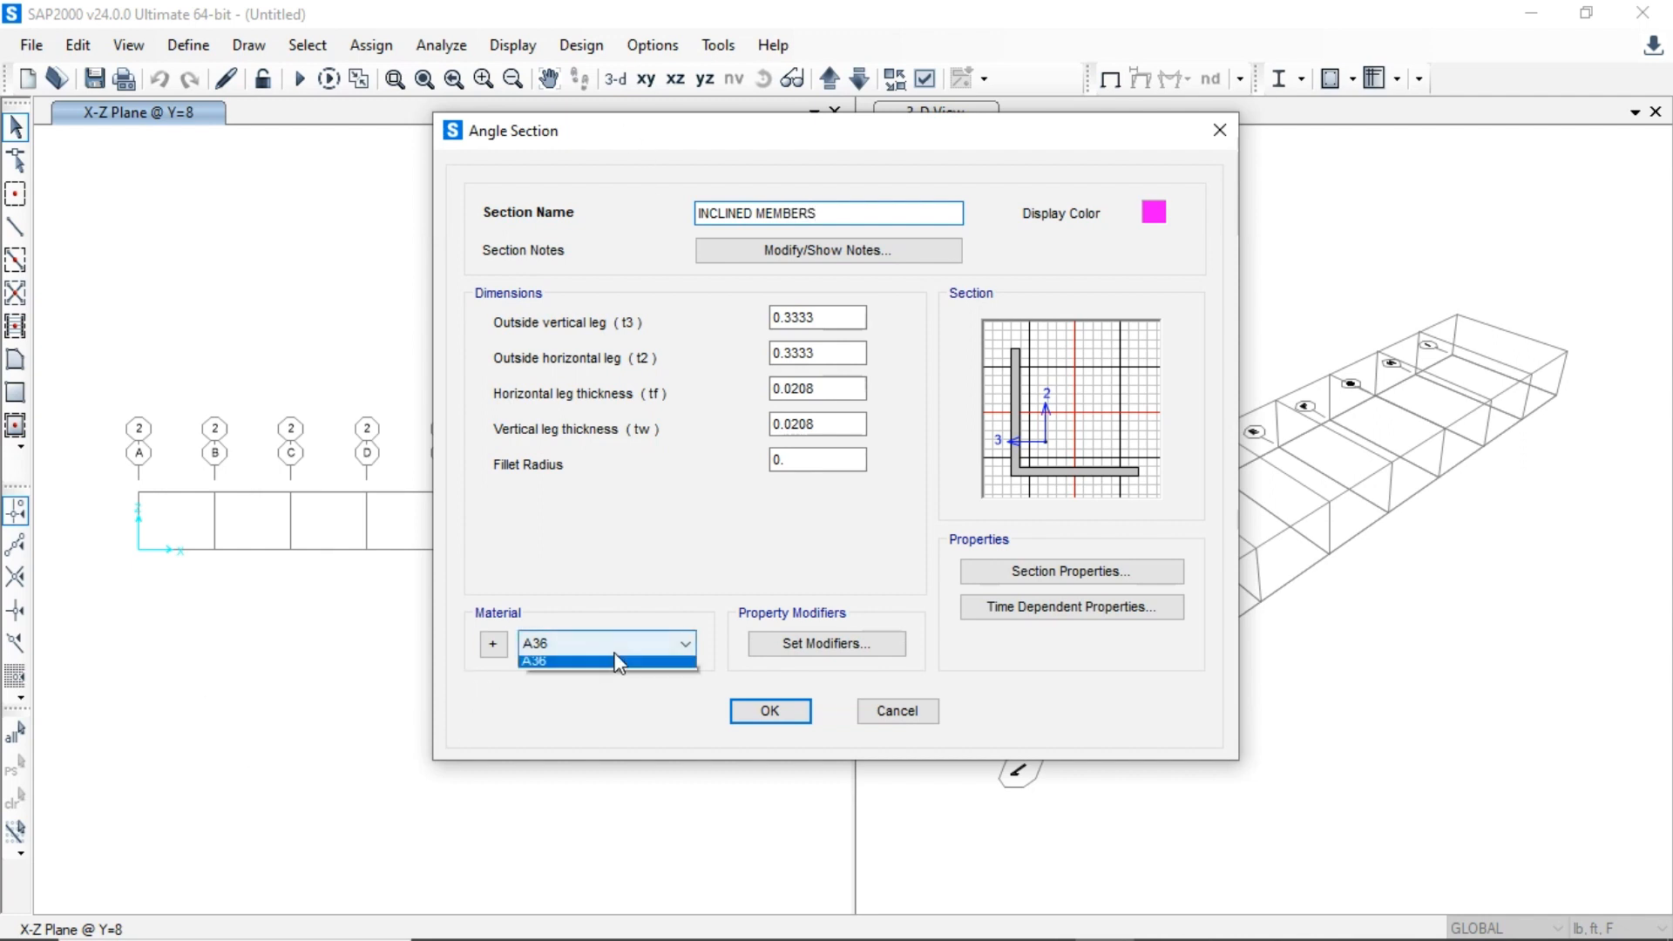
pyautogui.click(618, 664)
pyautogui.click(769, 713)
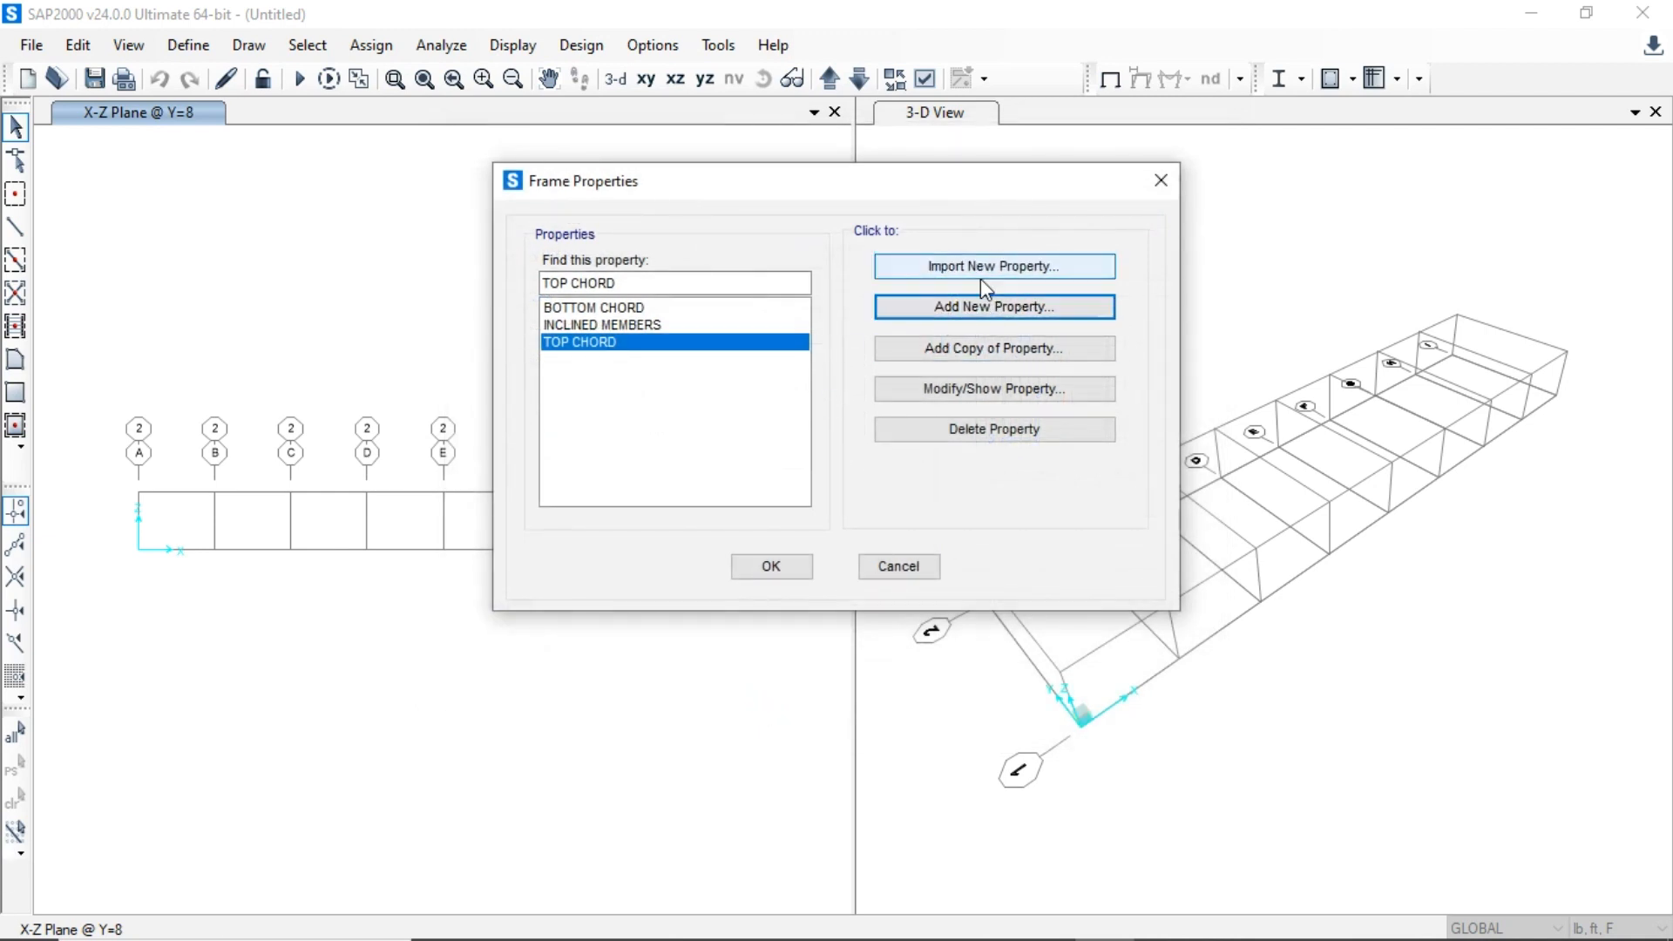
# - Add a steel I/Wide Flange frame section named VERTICAL MEMEBERS with material A36
pyautogui.click(946, 306)
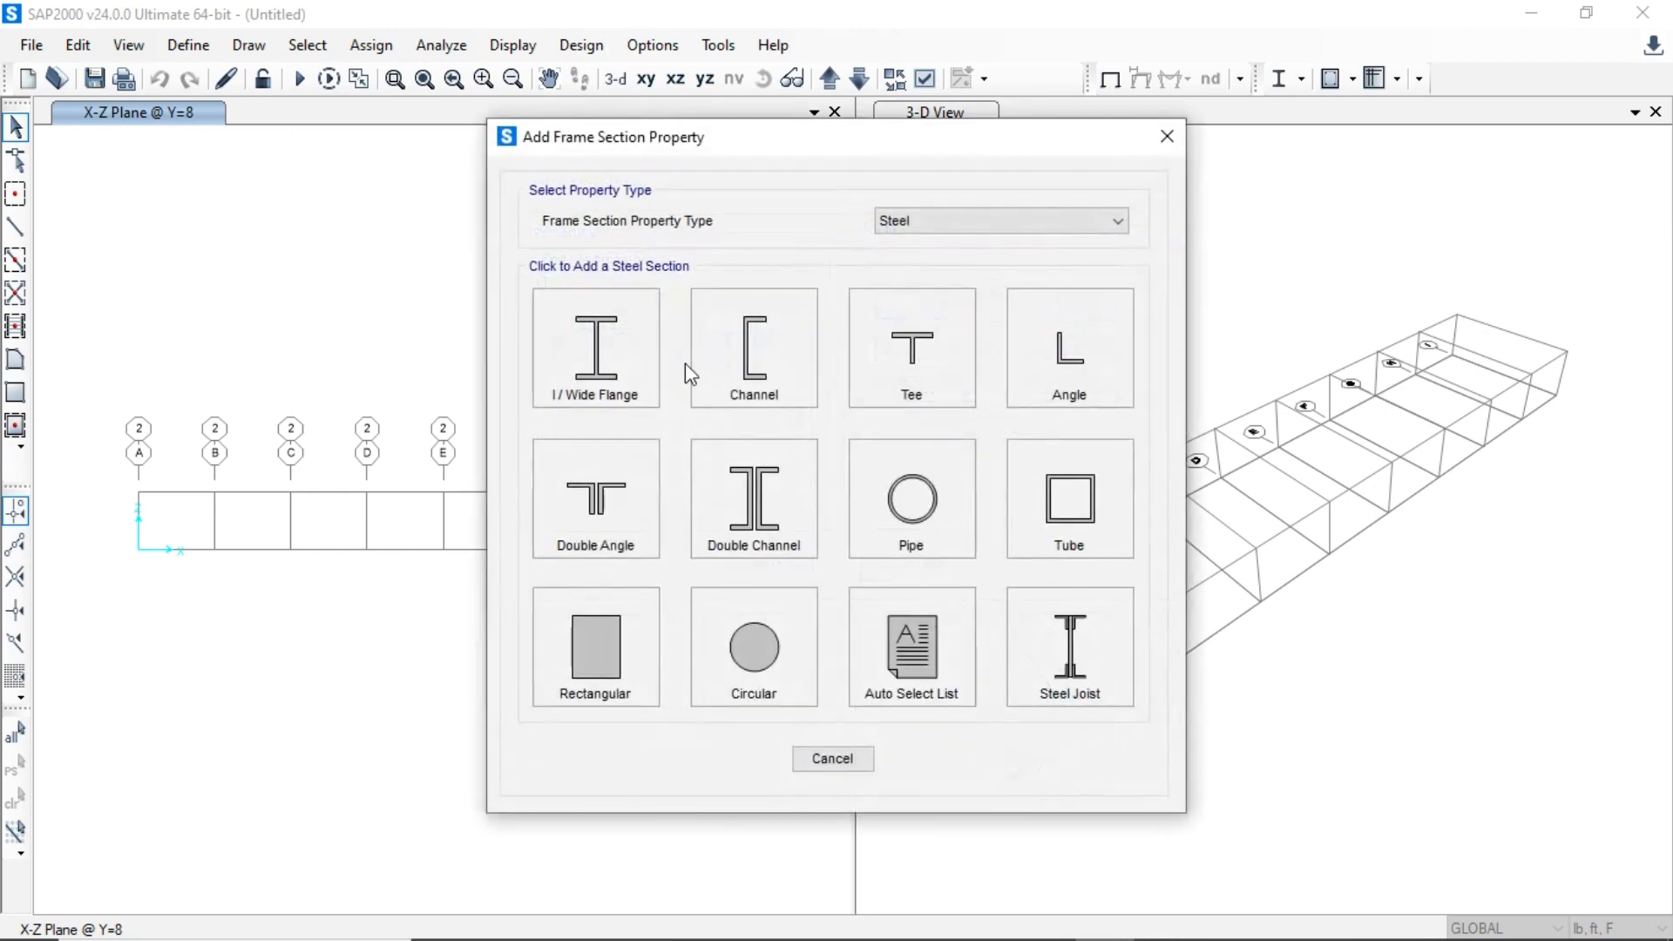
pyautogui.click(600, 340)
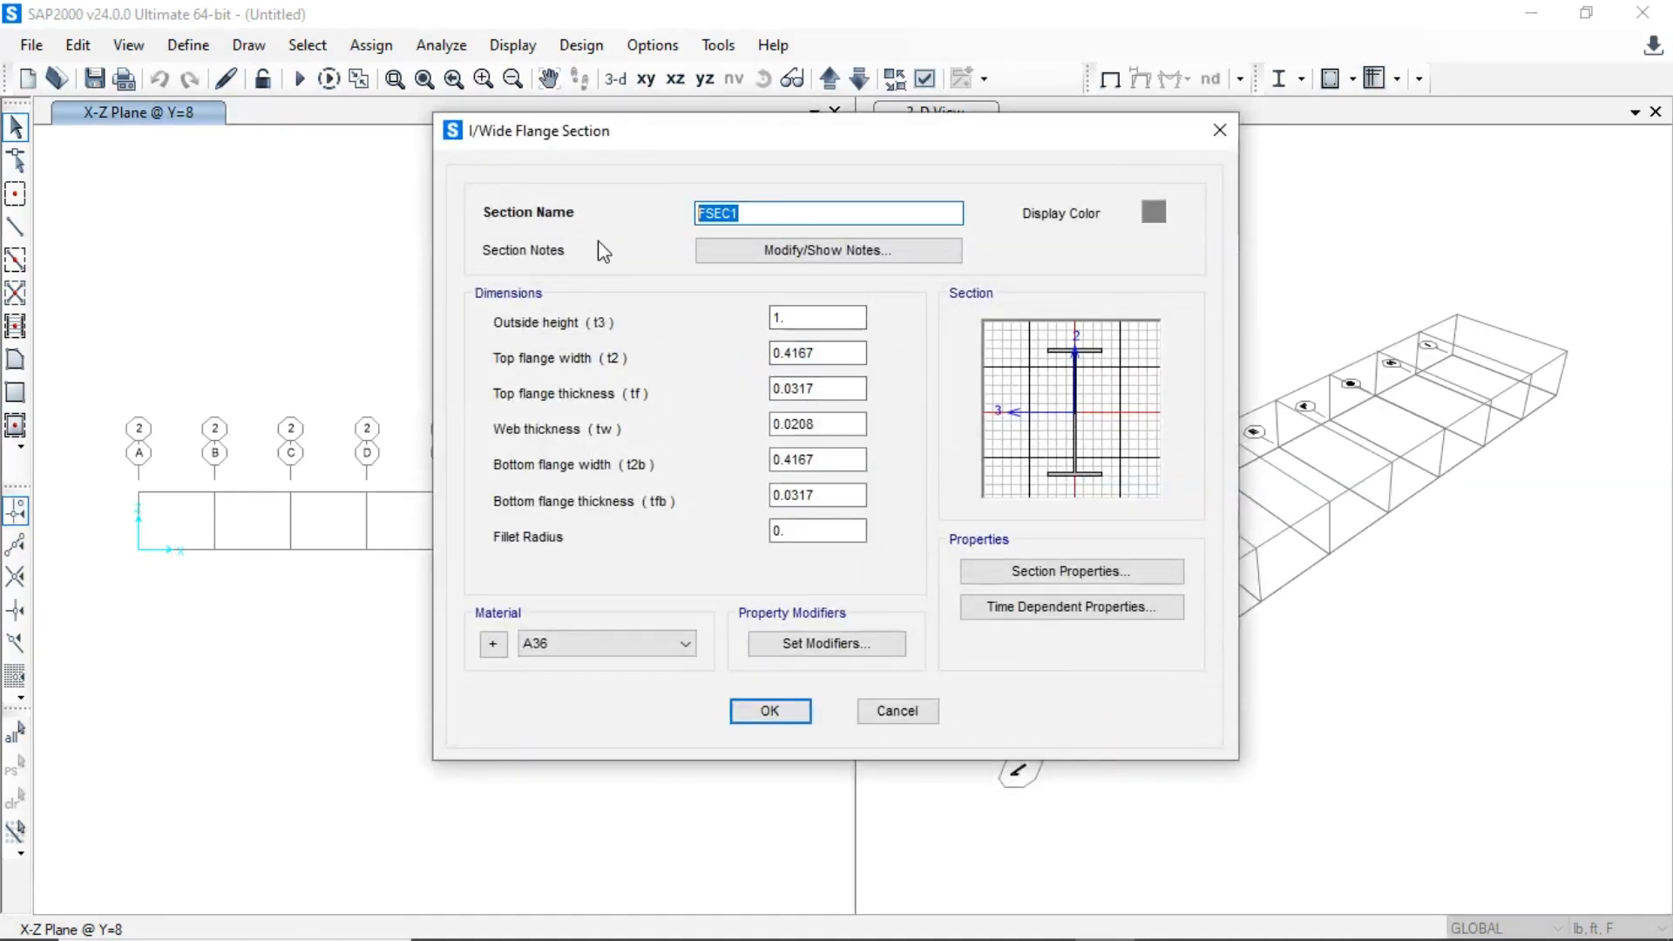
pyautogui.write('VERTICAL MEMEBERS')
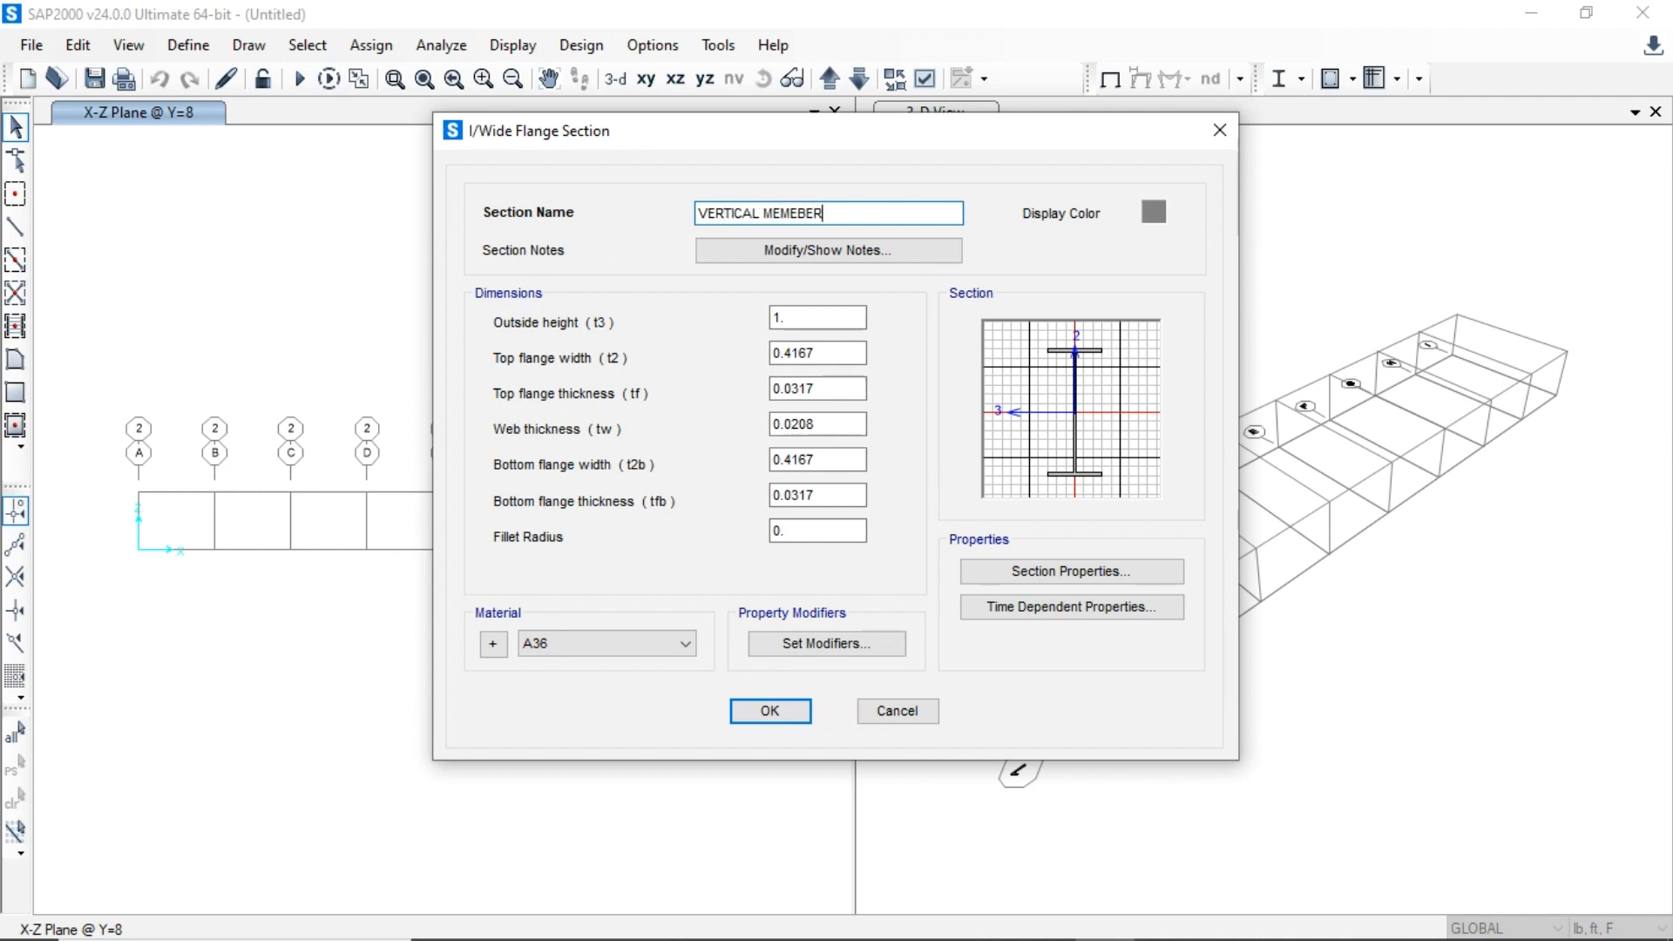
pyautogui.click(567, 650)
pyautogui.click(568, 652)
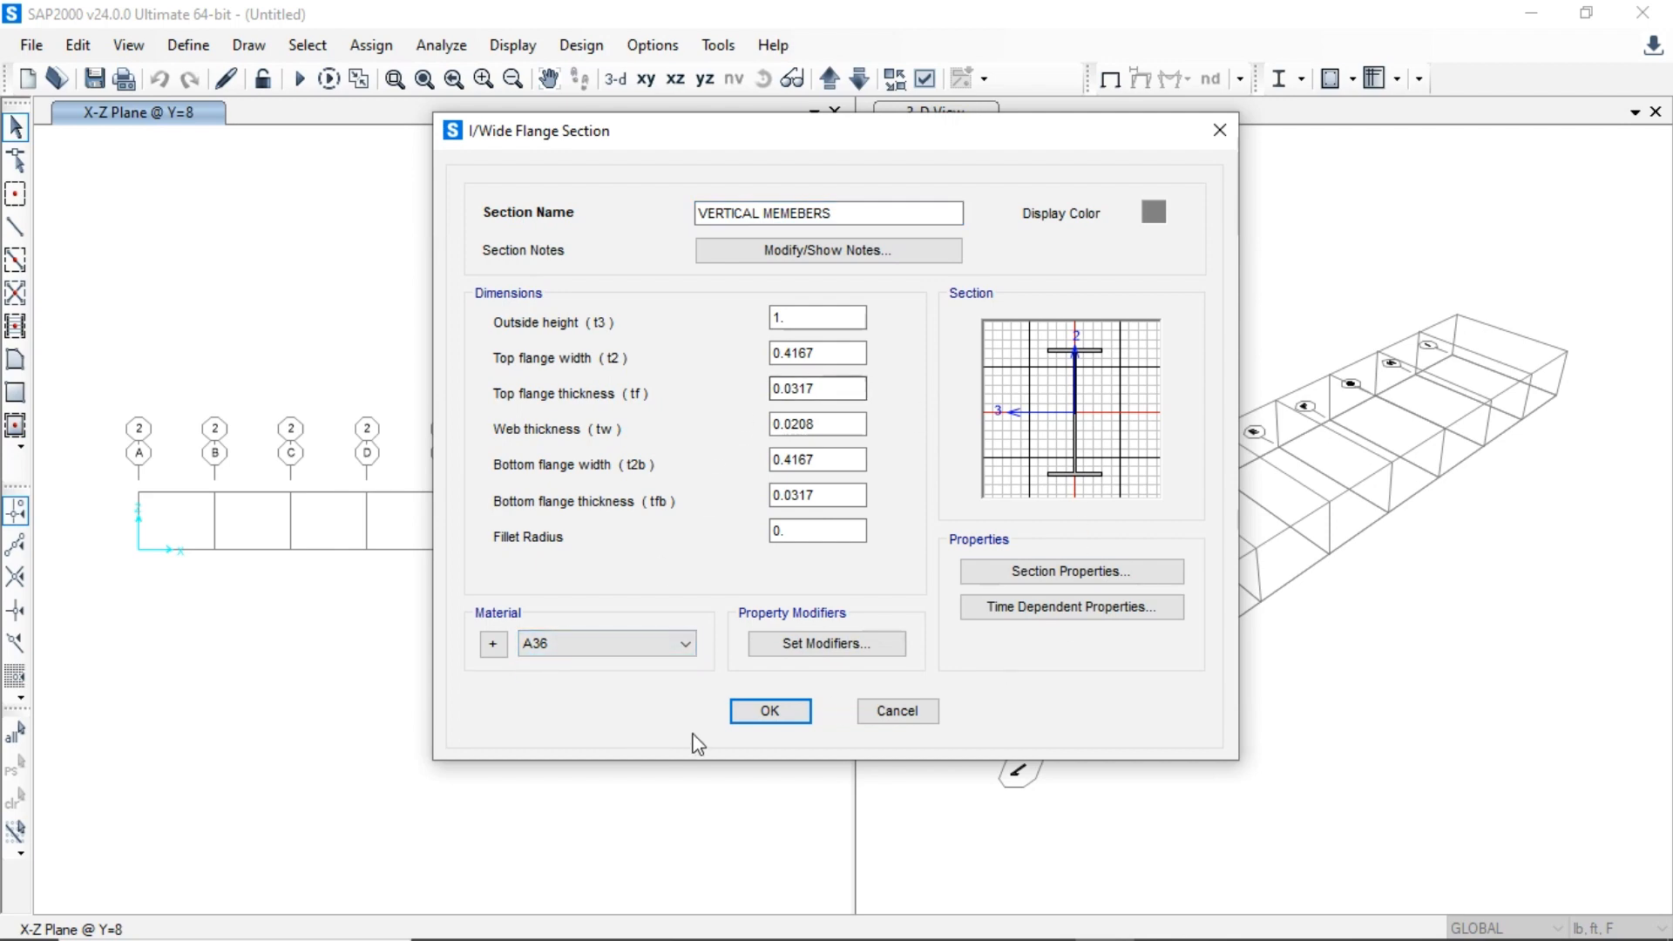
pyautogui.click(767, 710)
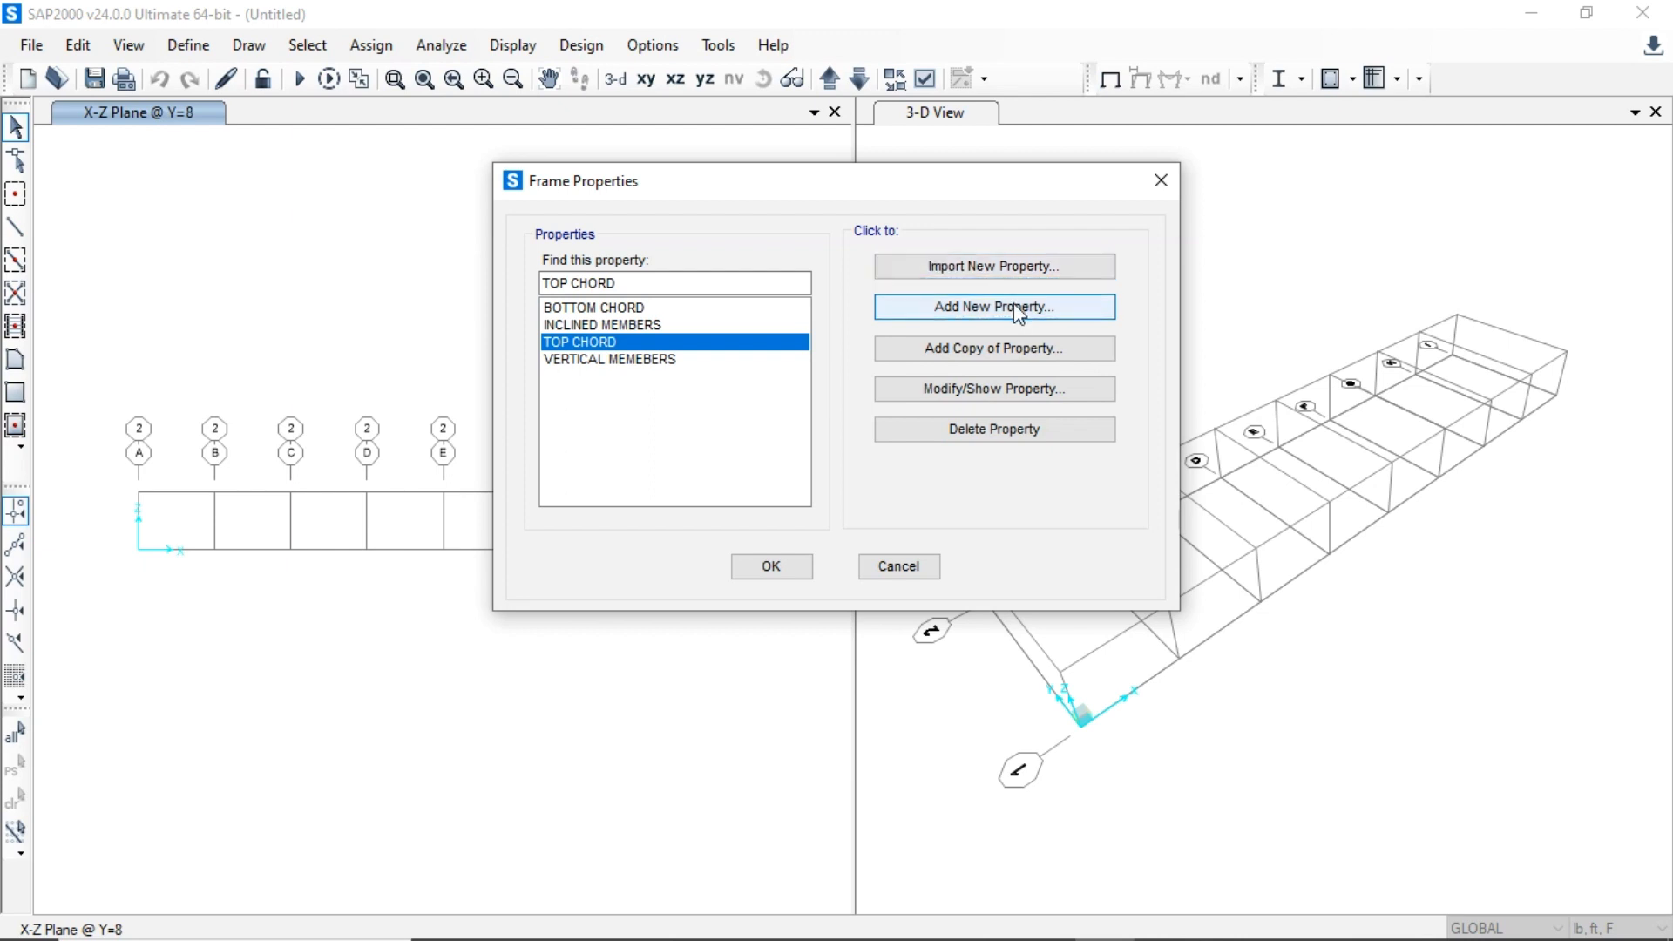
pyautogui.click(950, 277)
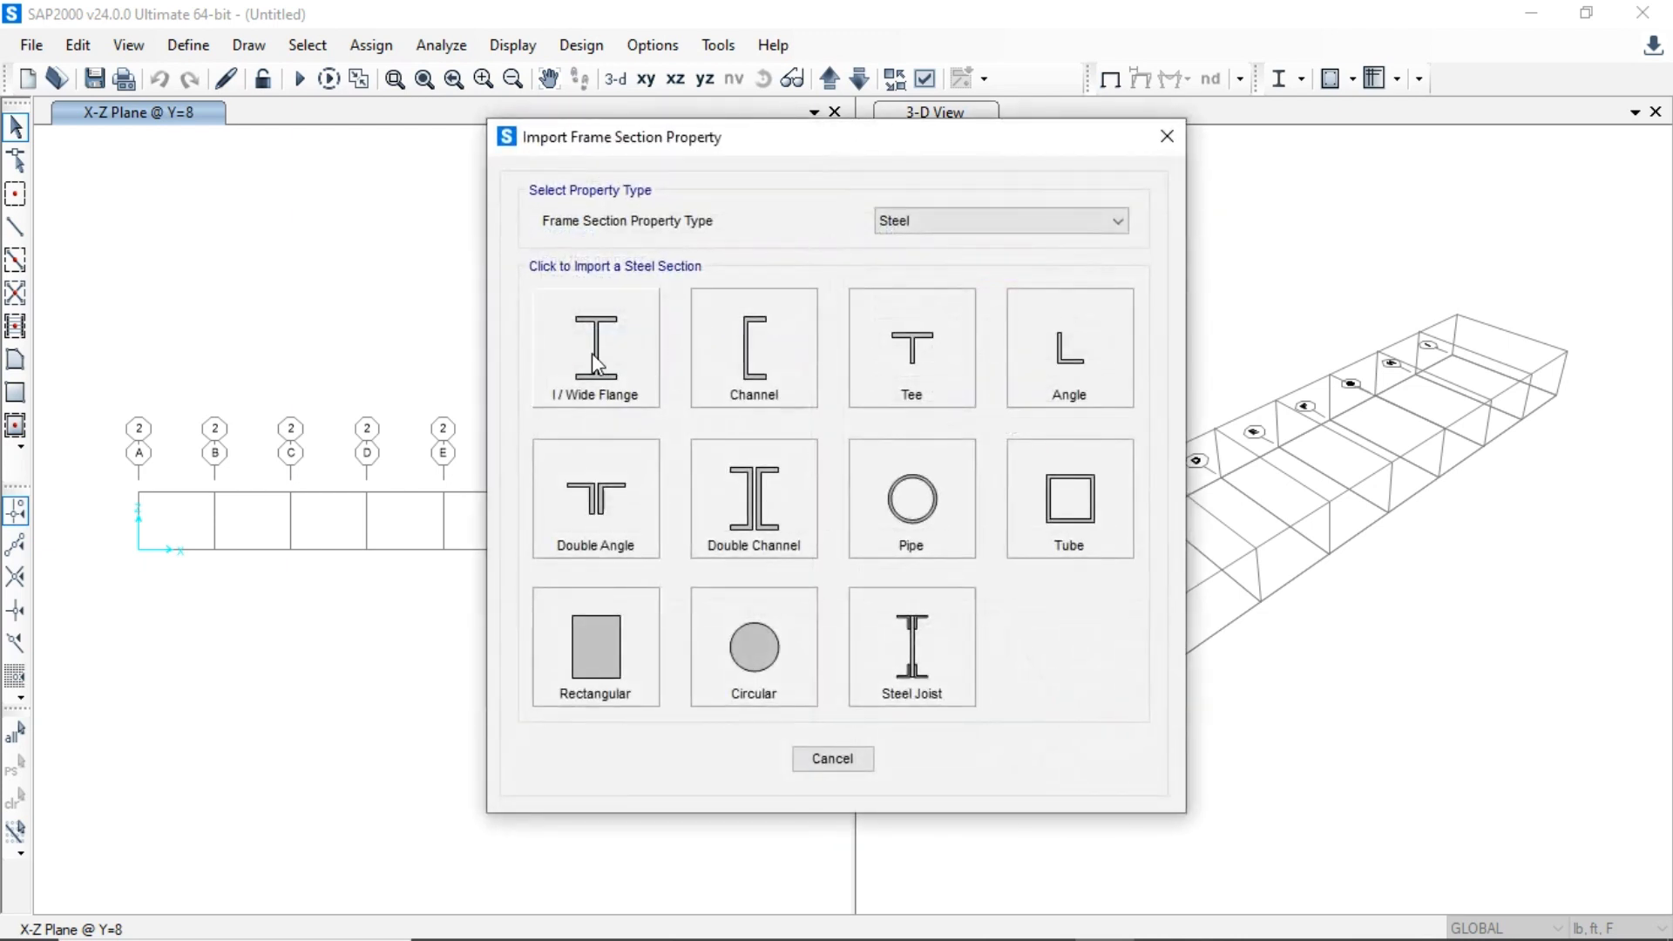
pyautogui.click(593, 353)
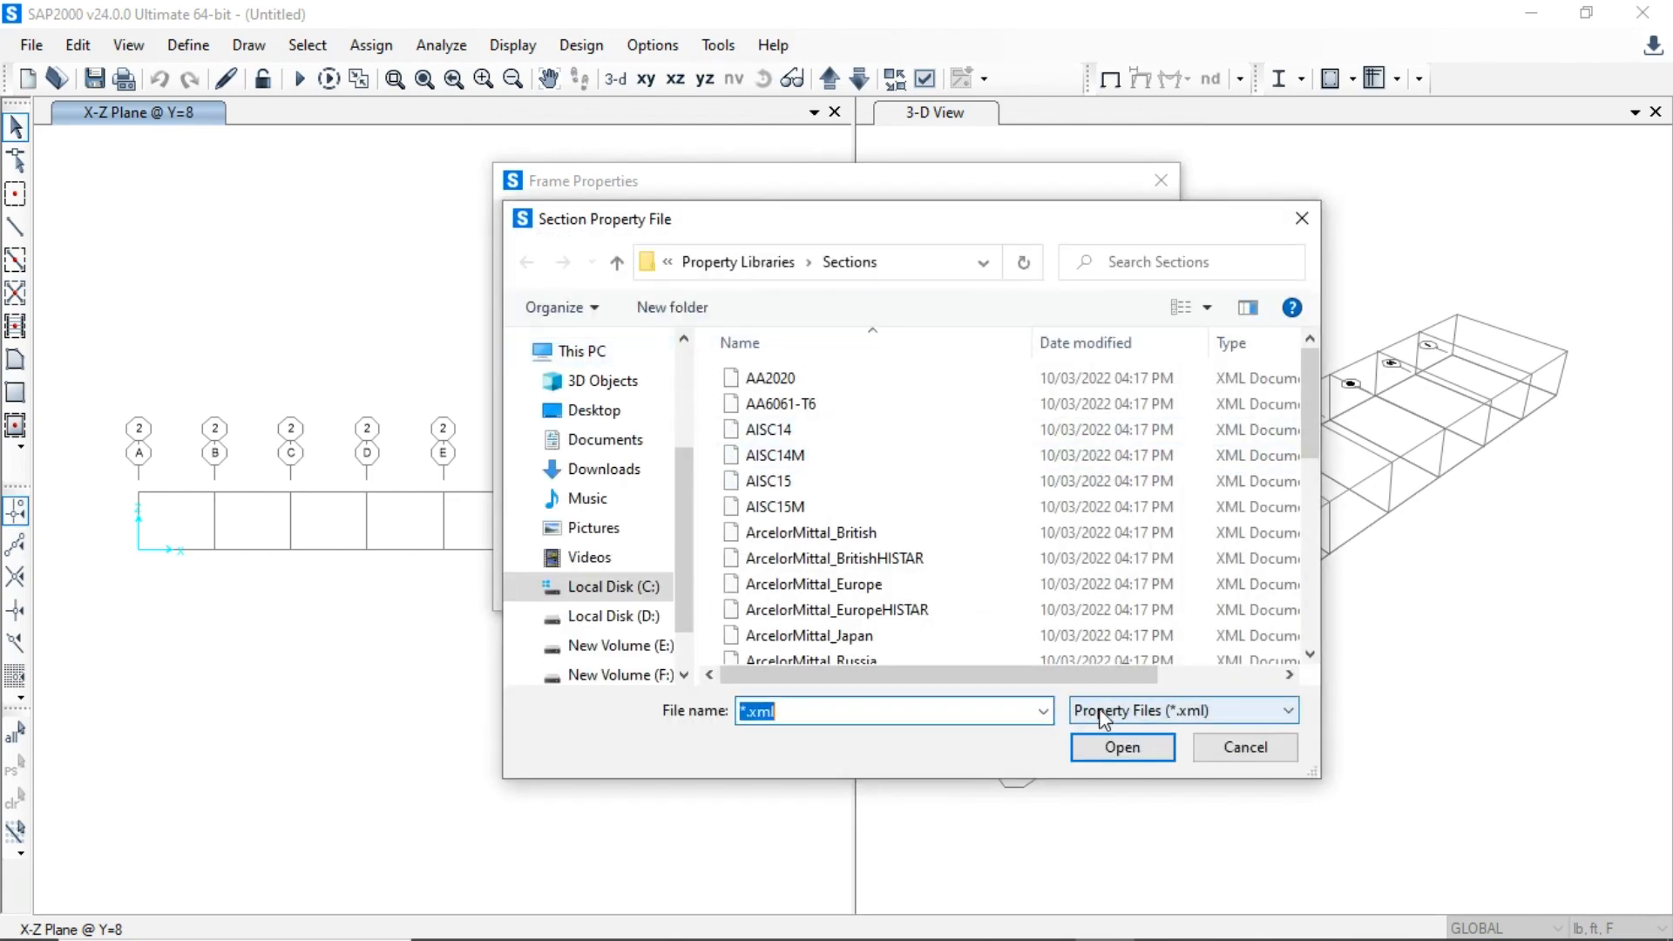
pyautogui.click(1237, 746)
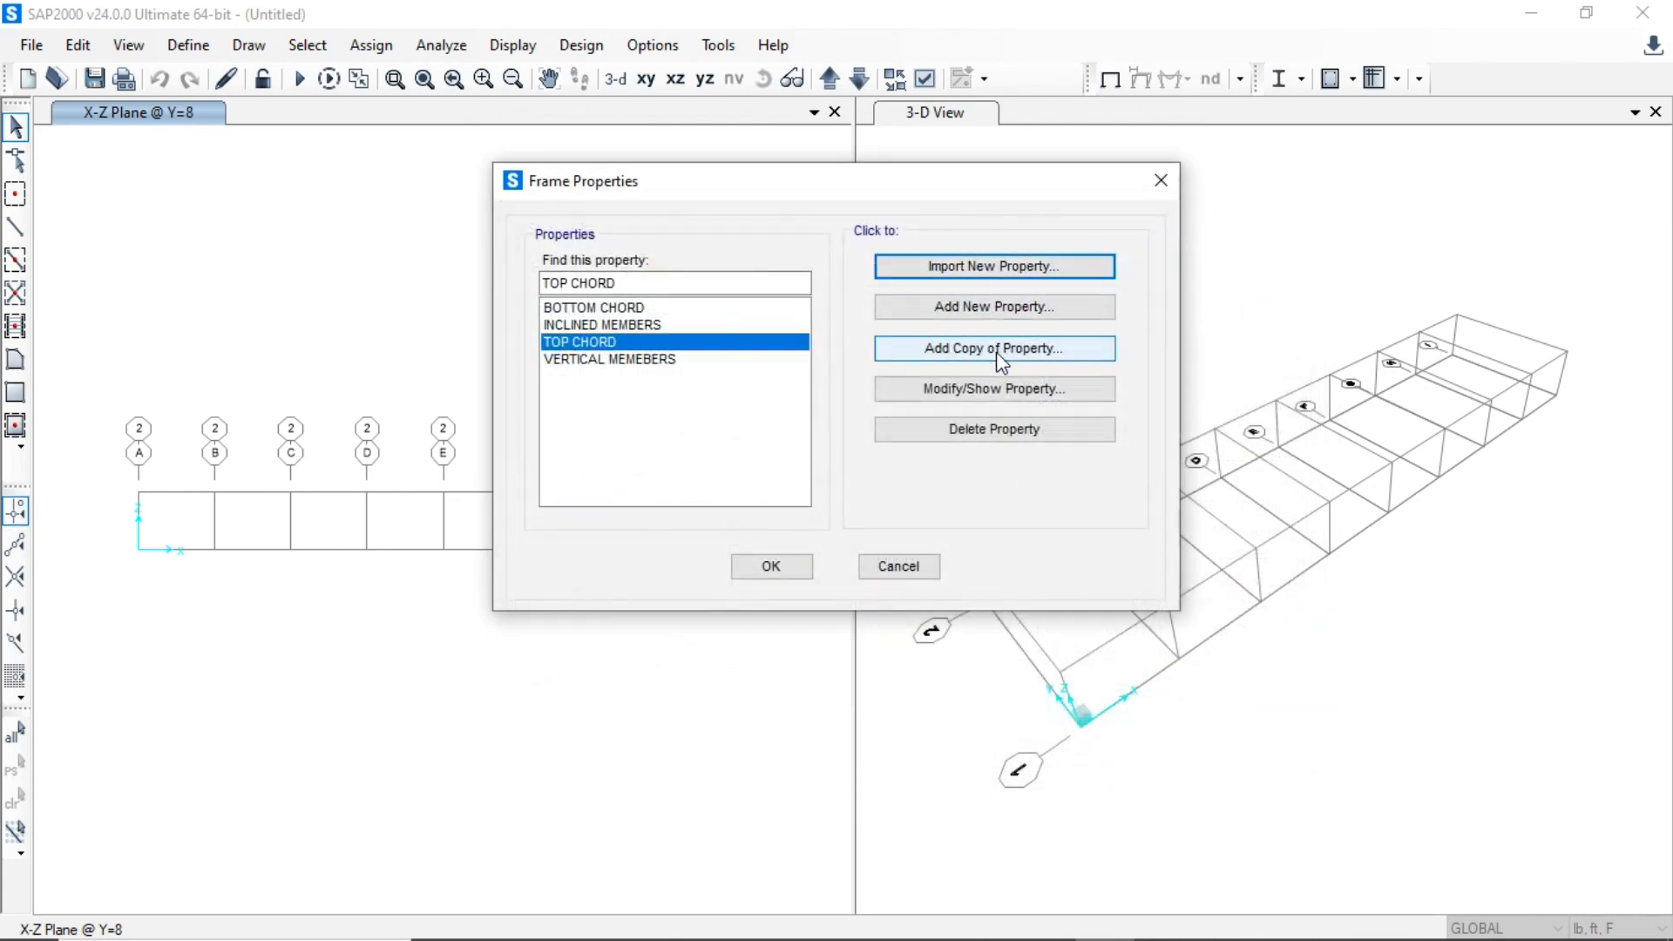
# - Add a steel I/Wide Flange frame section named FLOOR BEAMS, and accept the frame property definitions
pyautogui.click(974, 308)
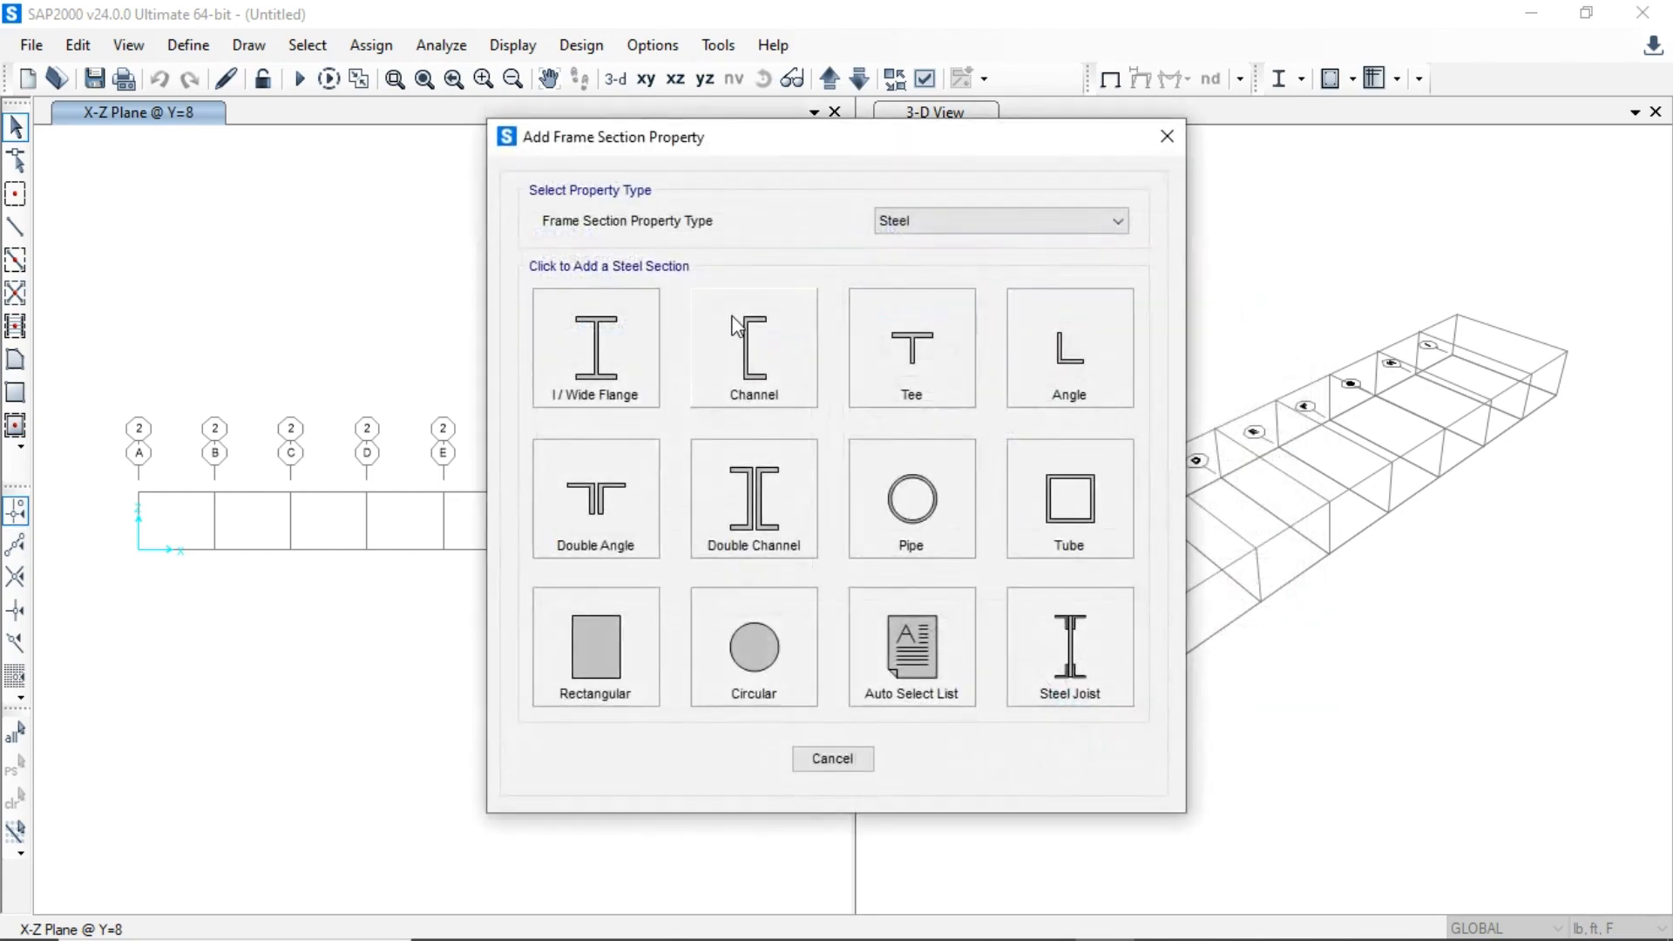
pyautogui.click(597, 353)
pyautogui.doubleClick(791, 215)
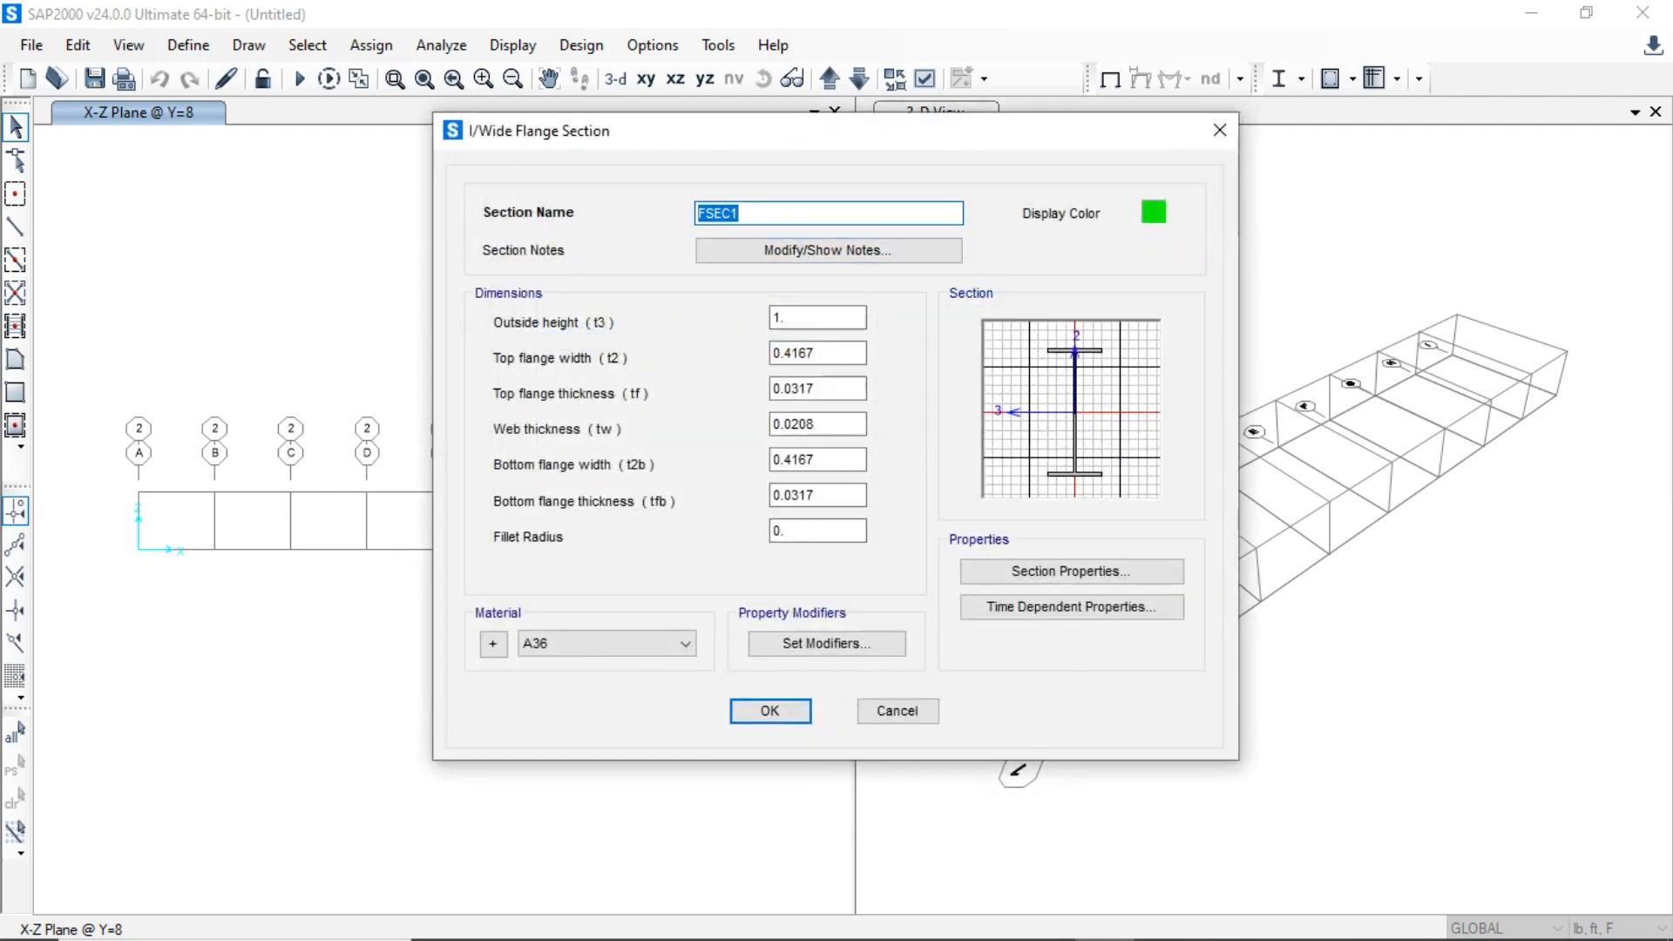
pyautogui.write('FLOOR BEAMS')
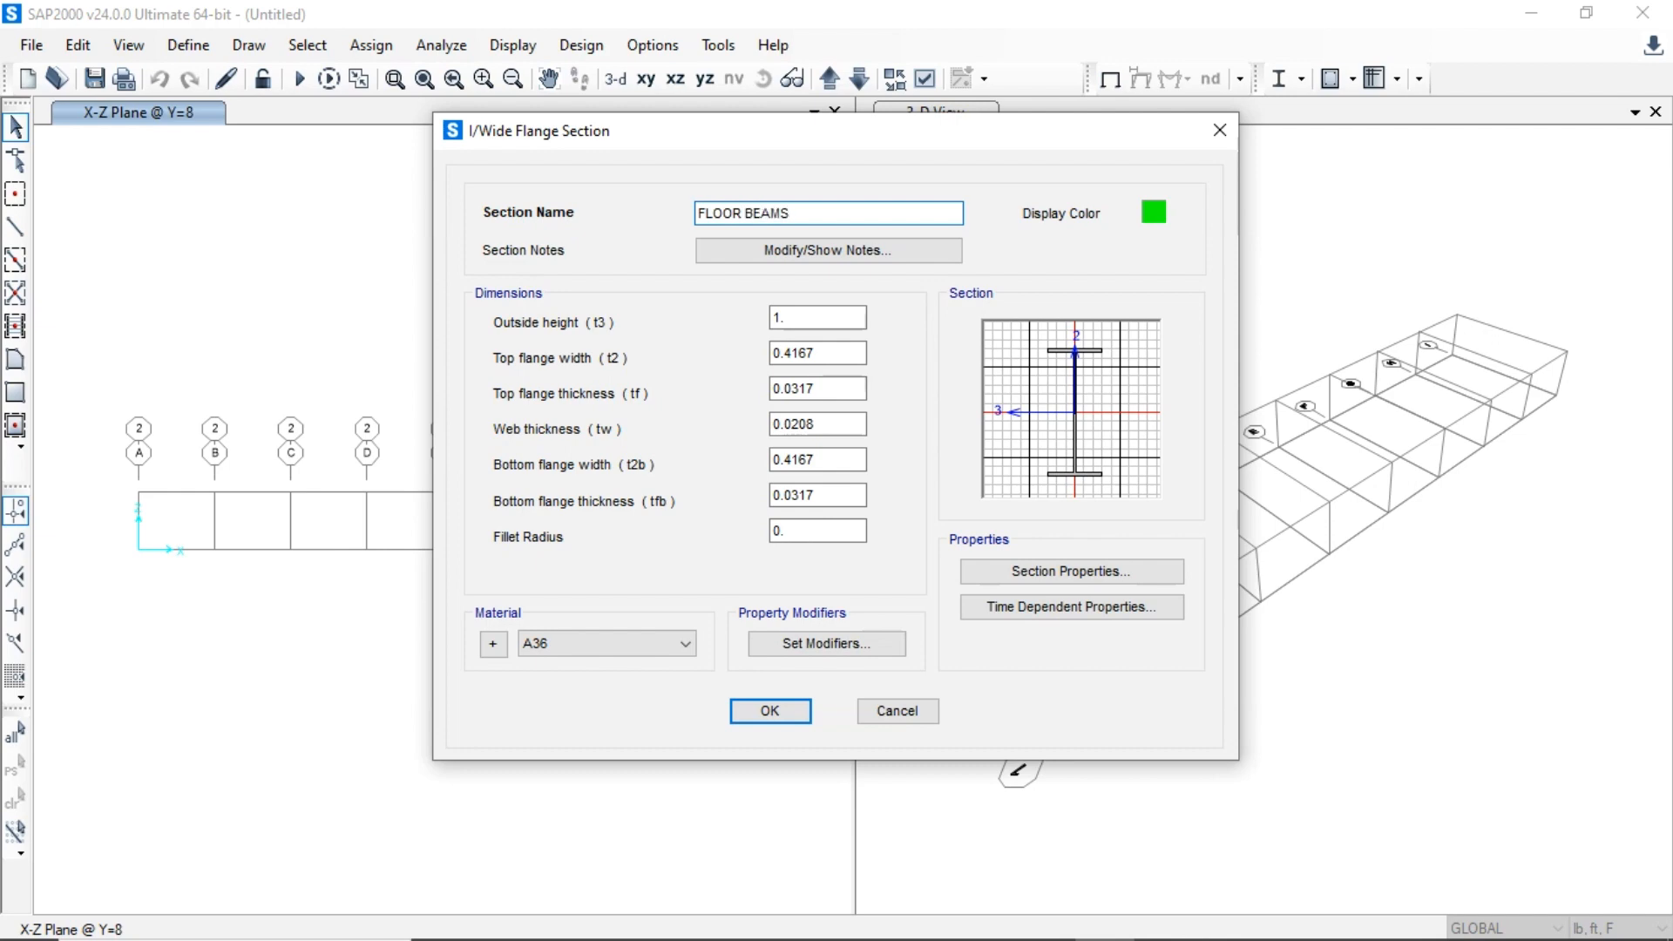
pyautogui.click(768, 710)
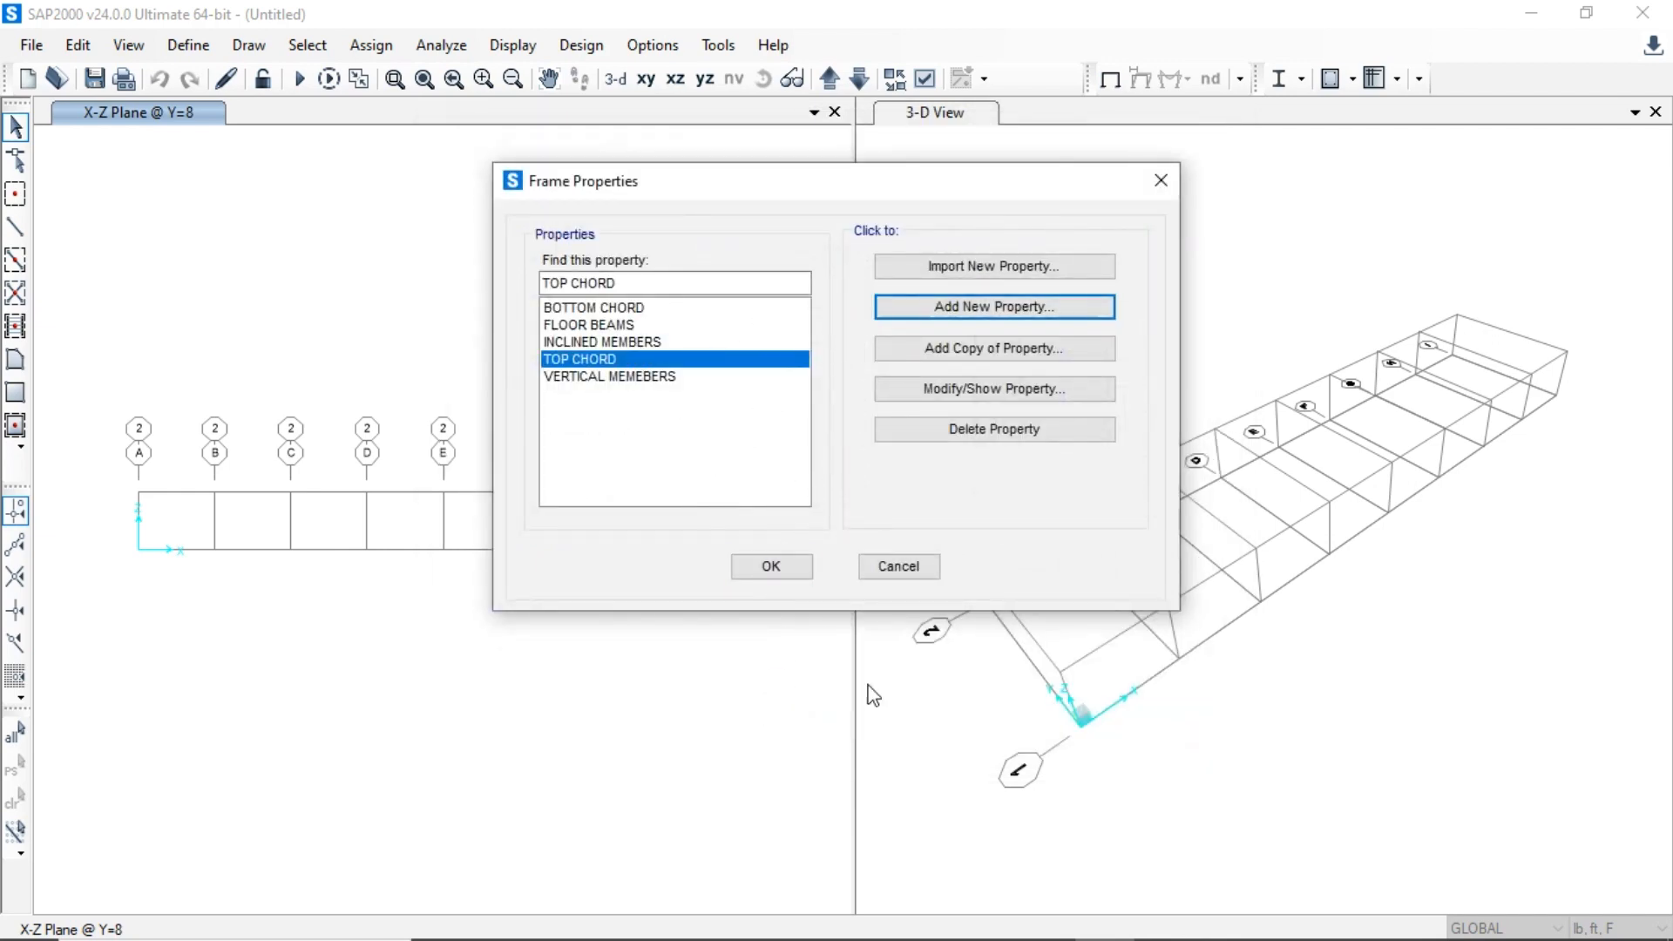
pyautogui.click(770, 566)
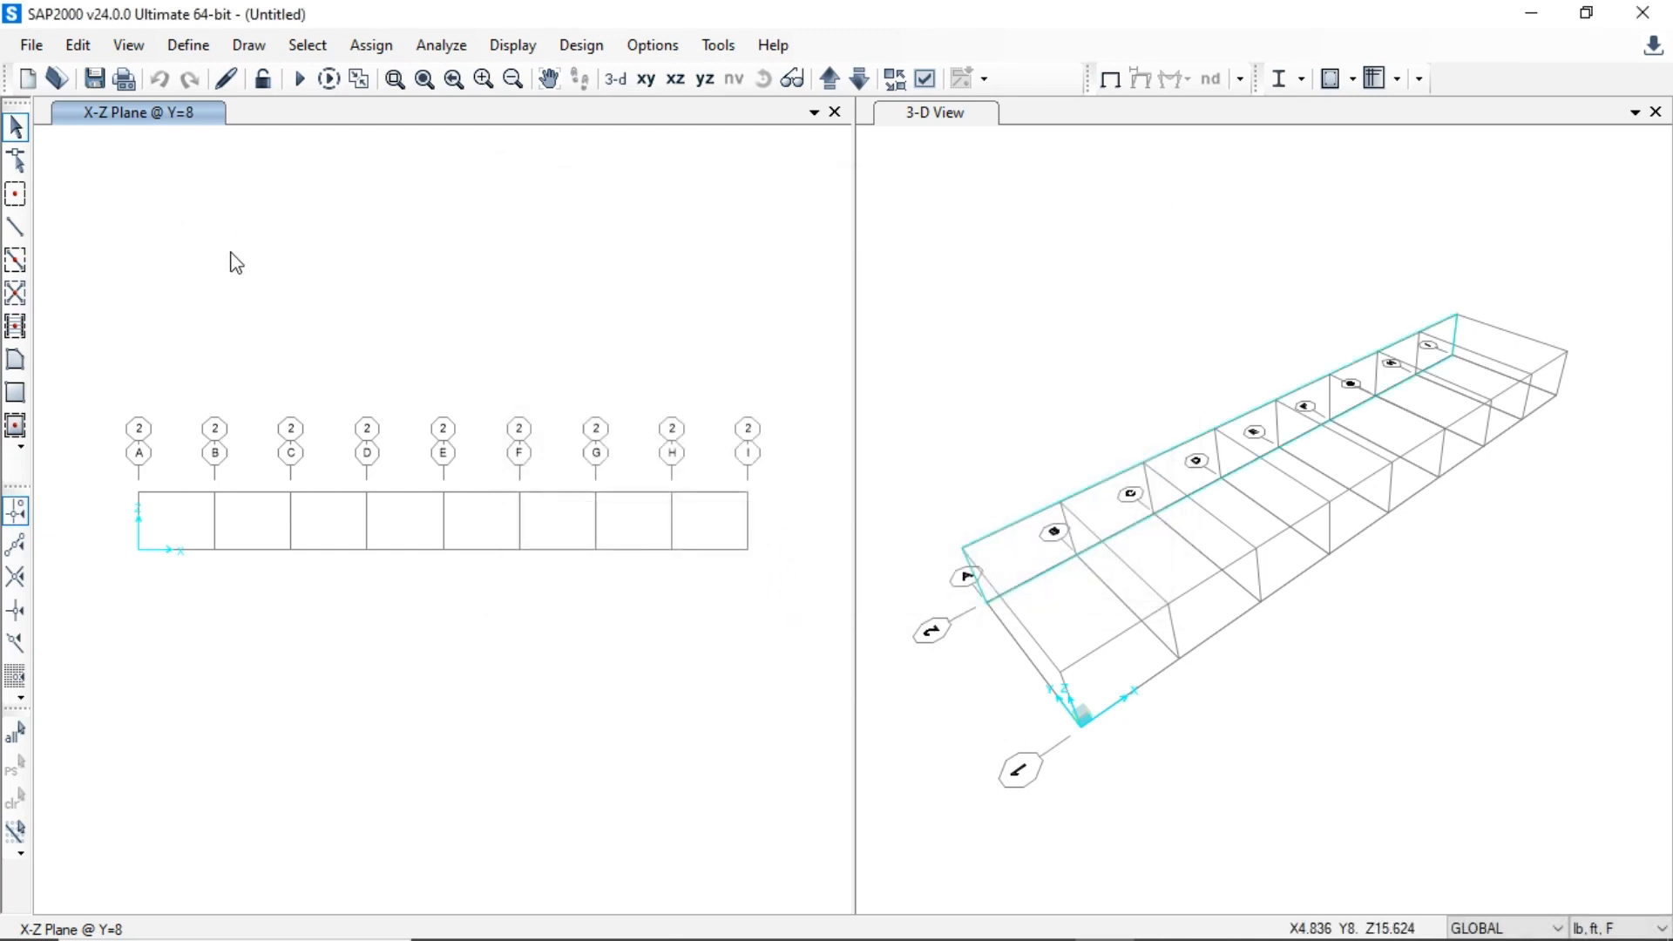
# - Start a new area section of the Shell type
pyautogui.click(183, 45)
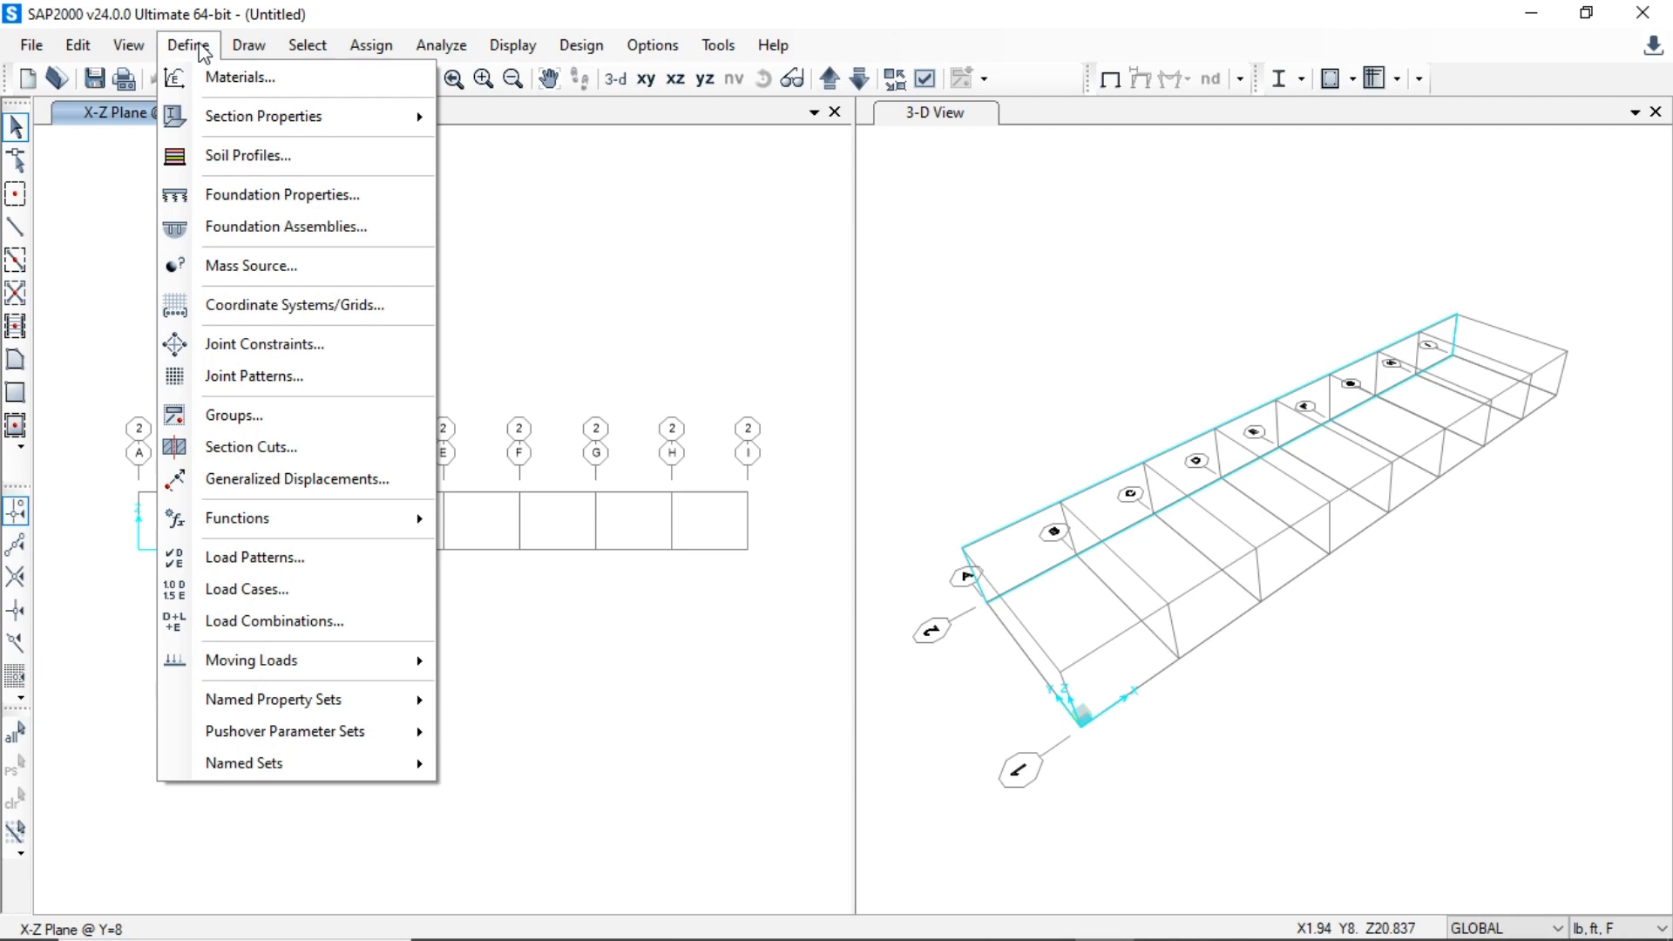
pyautogui.moveTo(227, 118)
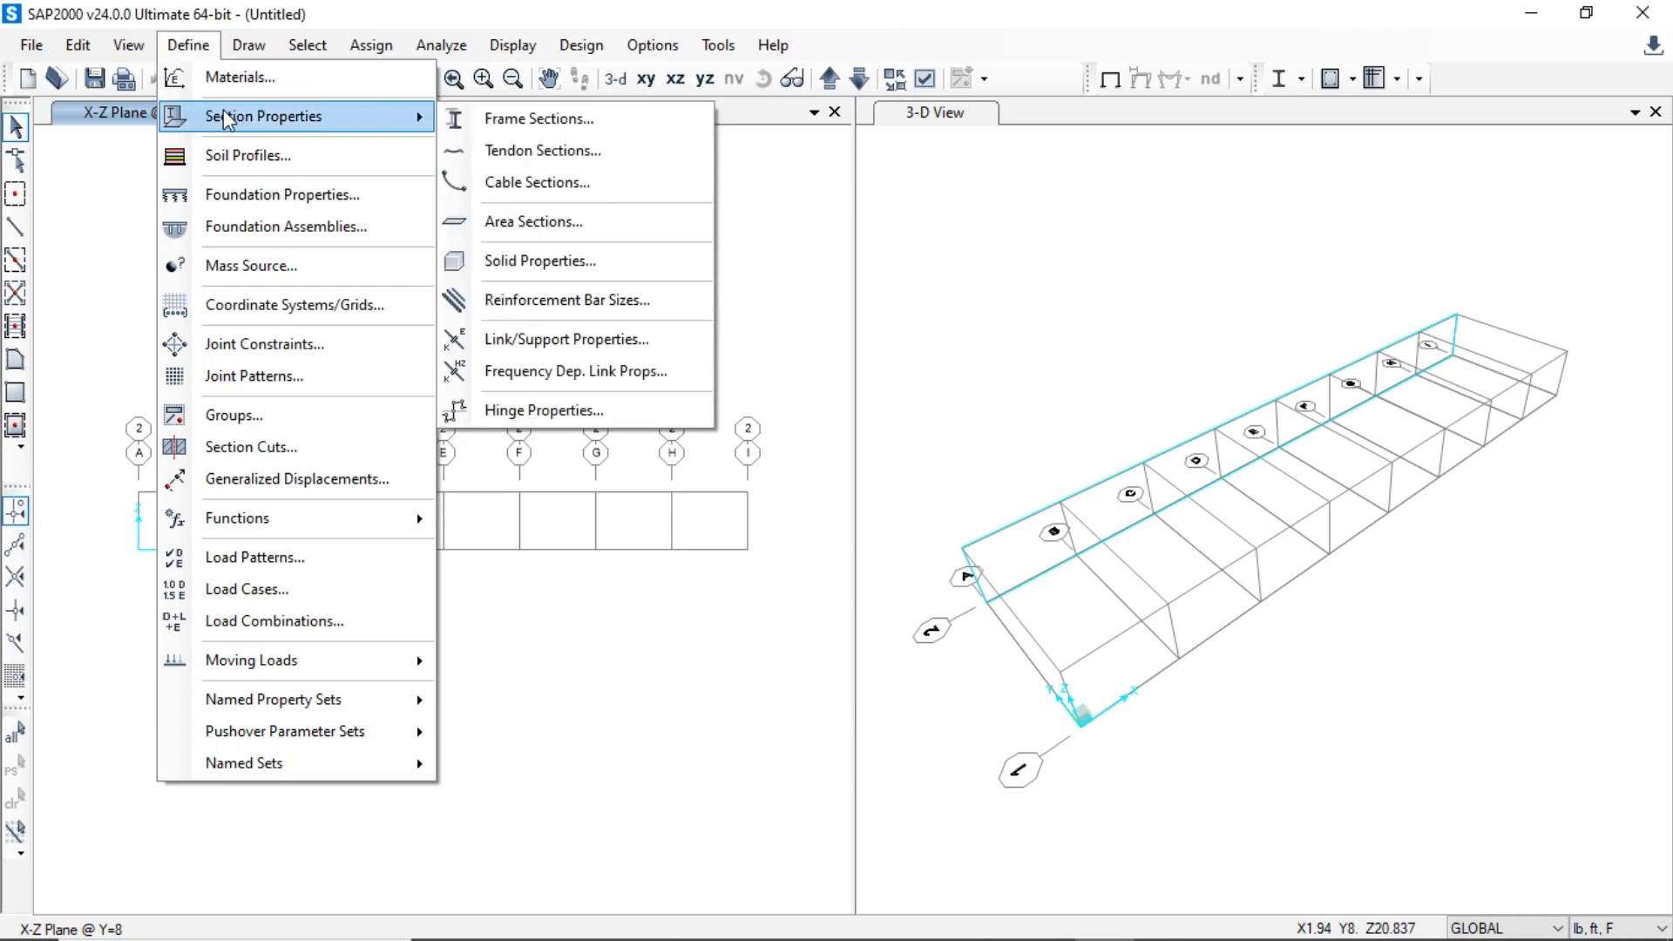
pyautogui.click(547, 225)
pyautogui.click(895, 366)
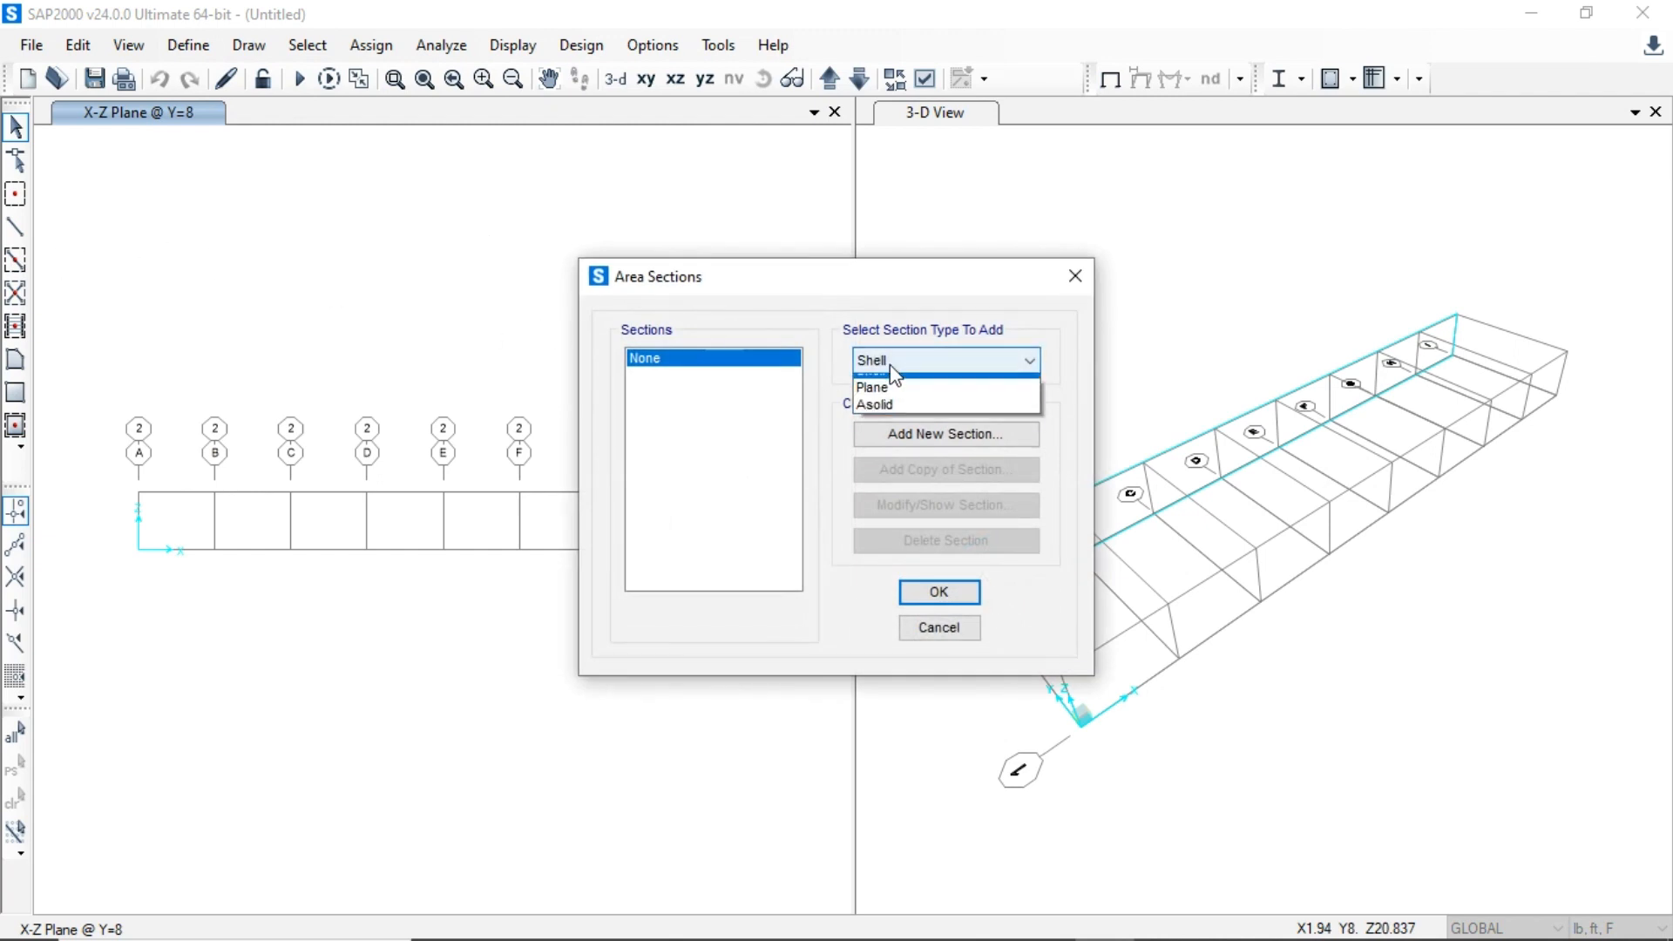
pyautogui.click(891, 375)
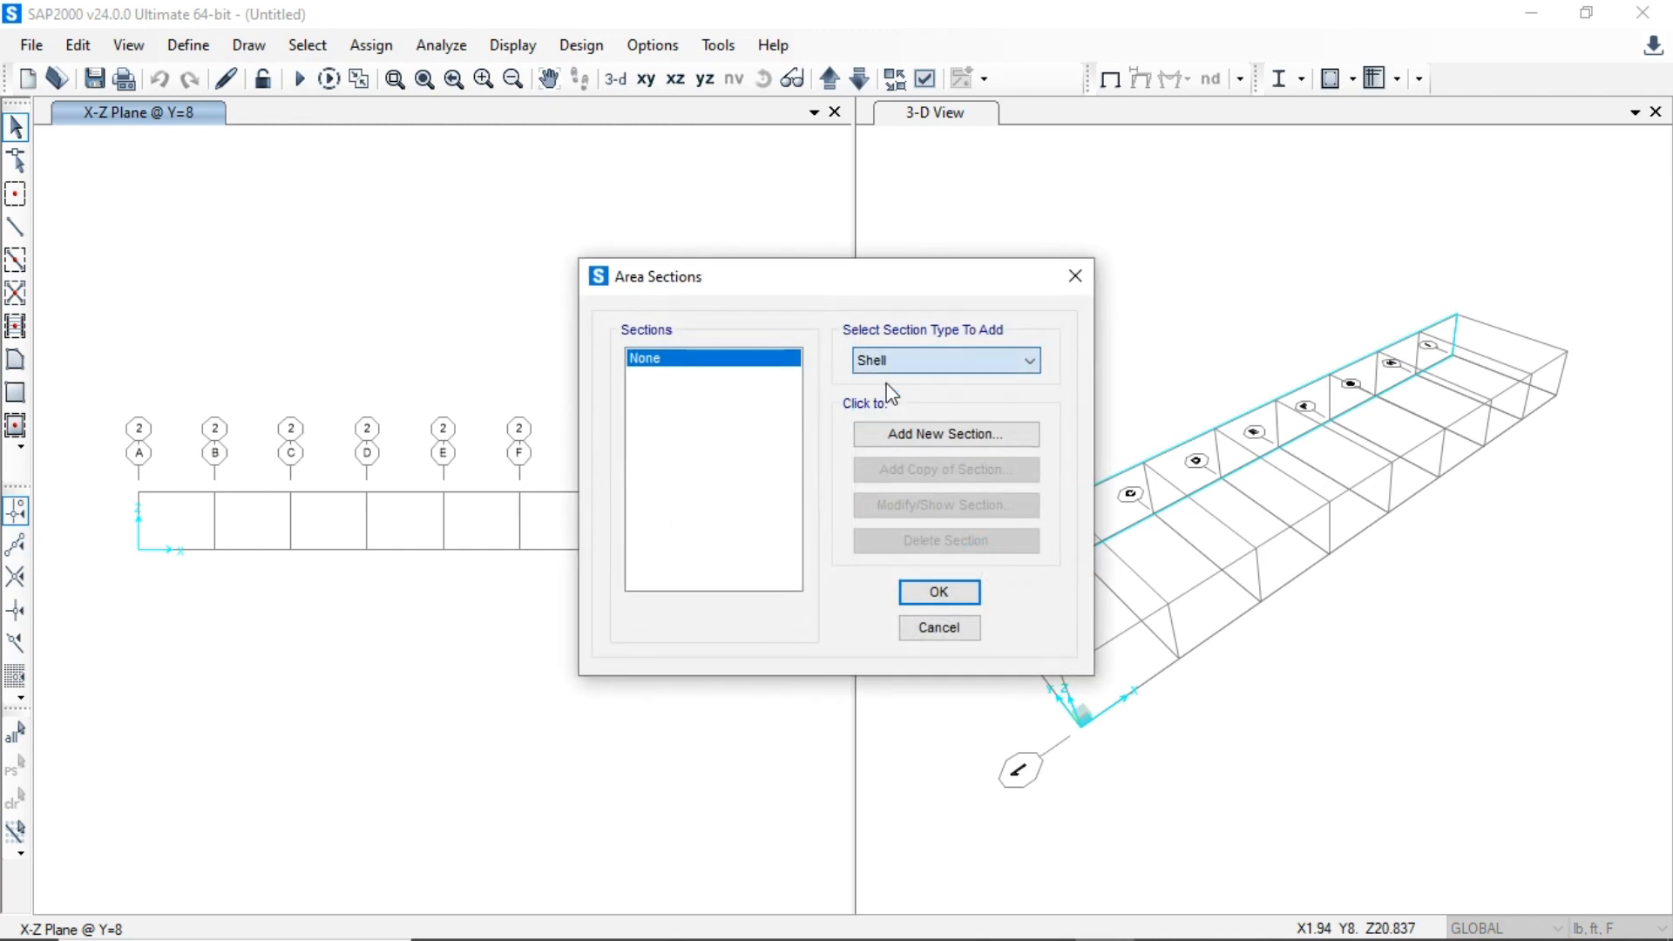
pyautogui.click(954, 441)
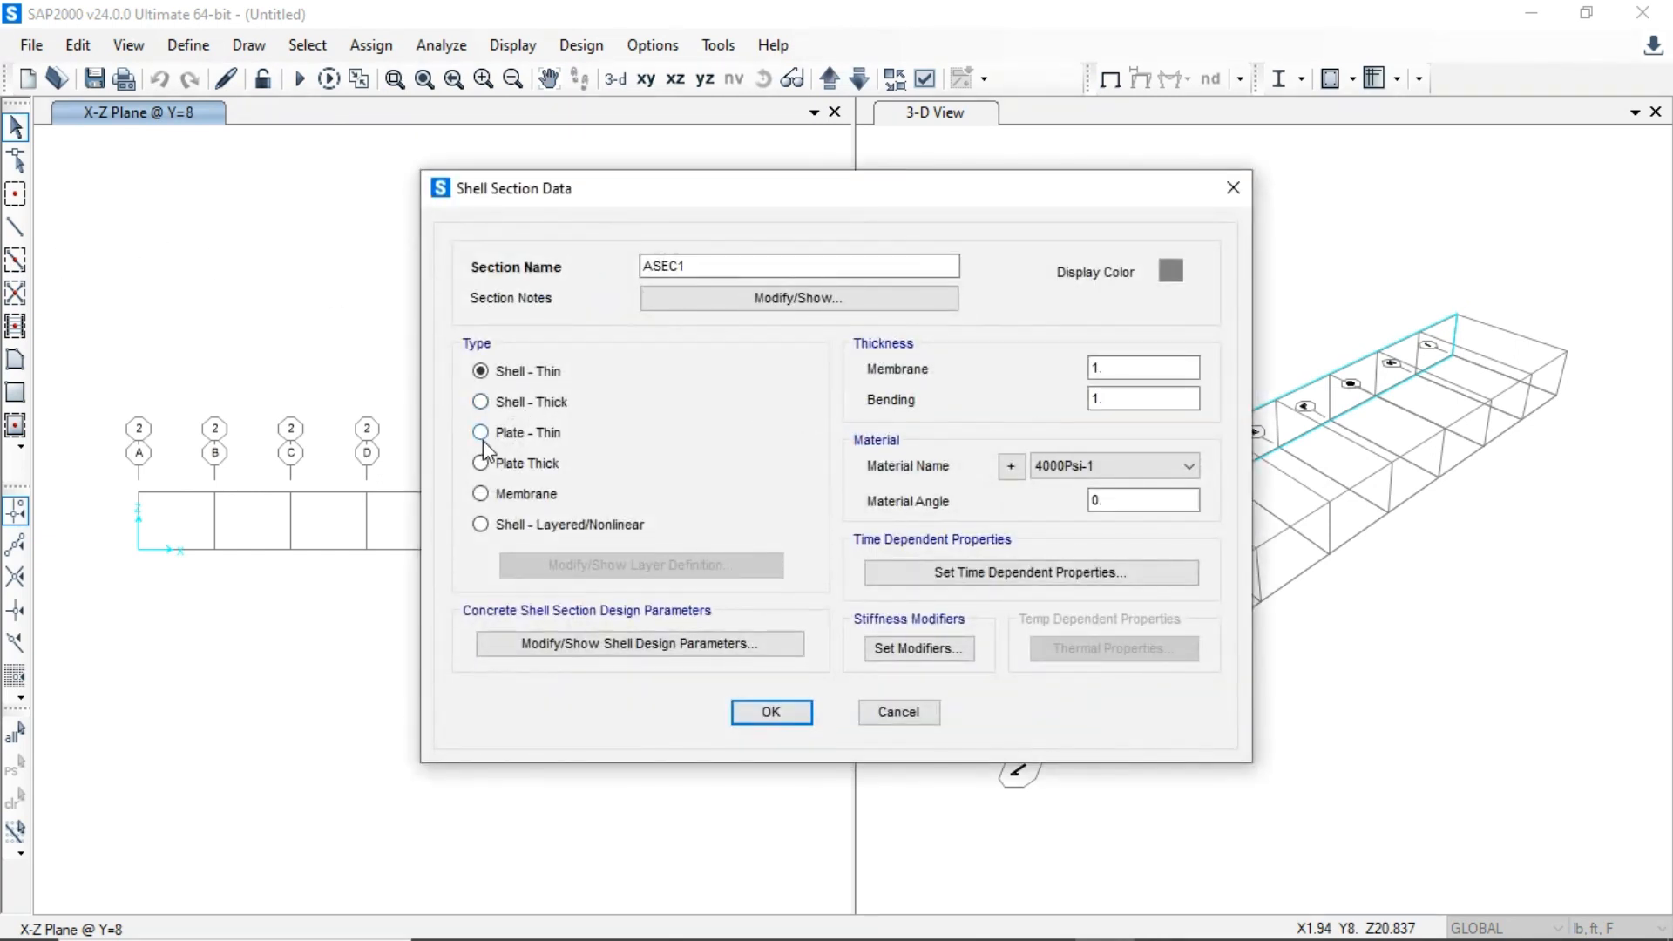
# - Set the new shell section's type to Shell - Thick and its material to A36
pyautogui.click(481, 401)
pyautogui.click(1133, 466)
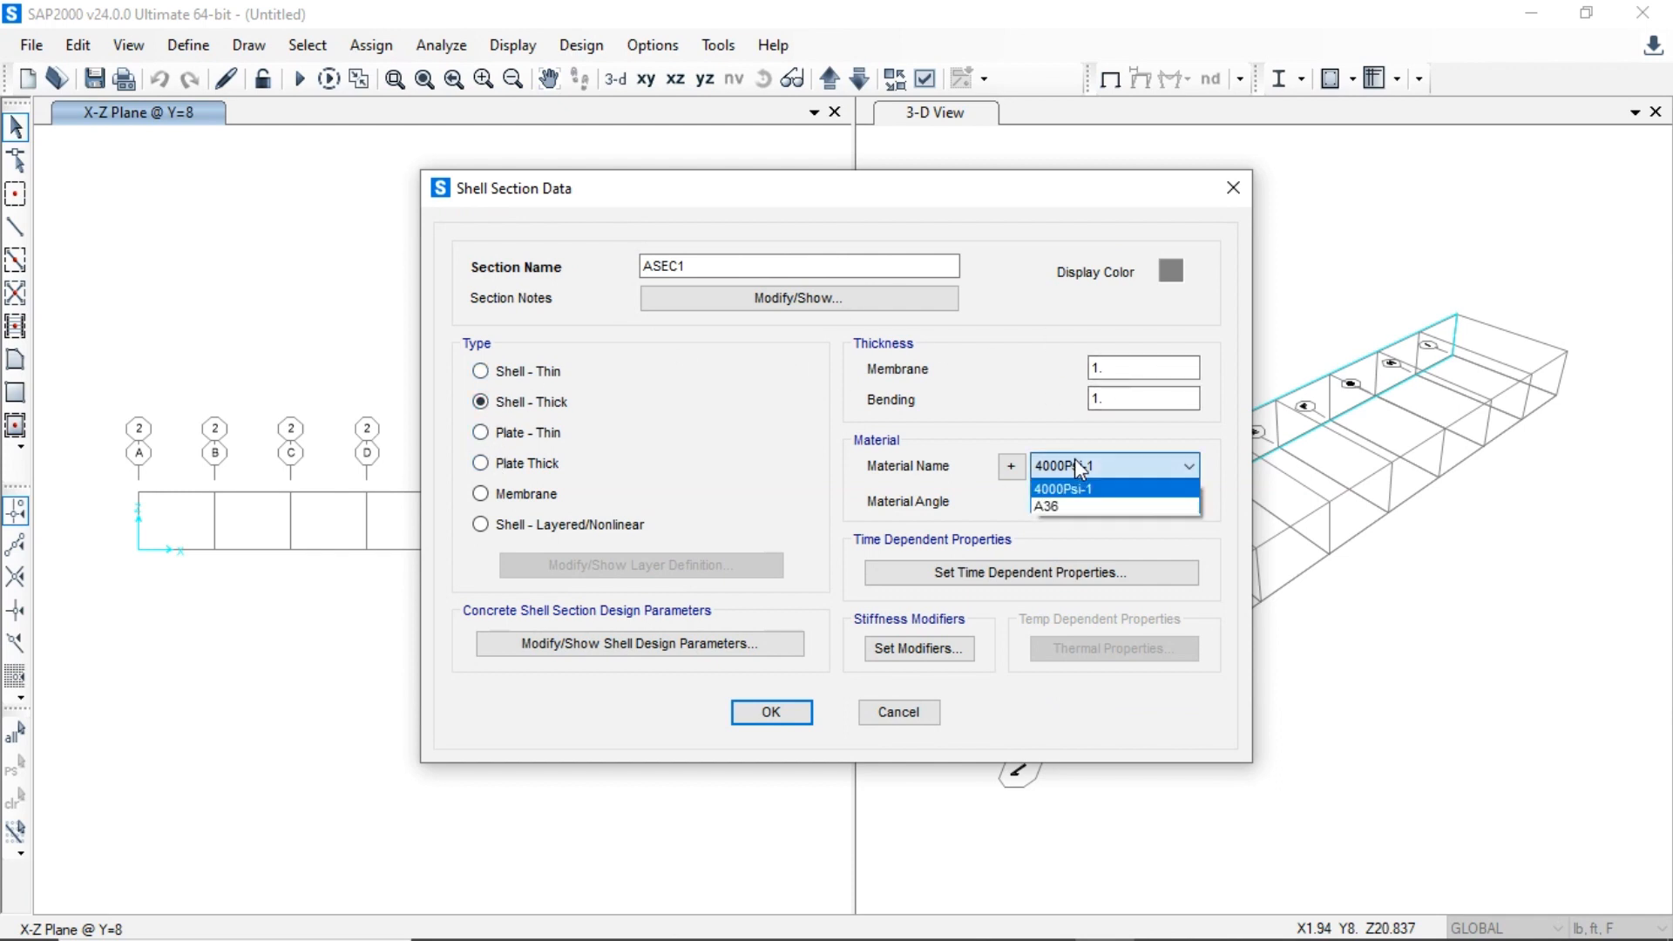
pyautogui.click(1058, 505)
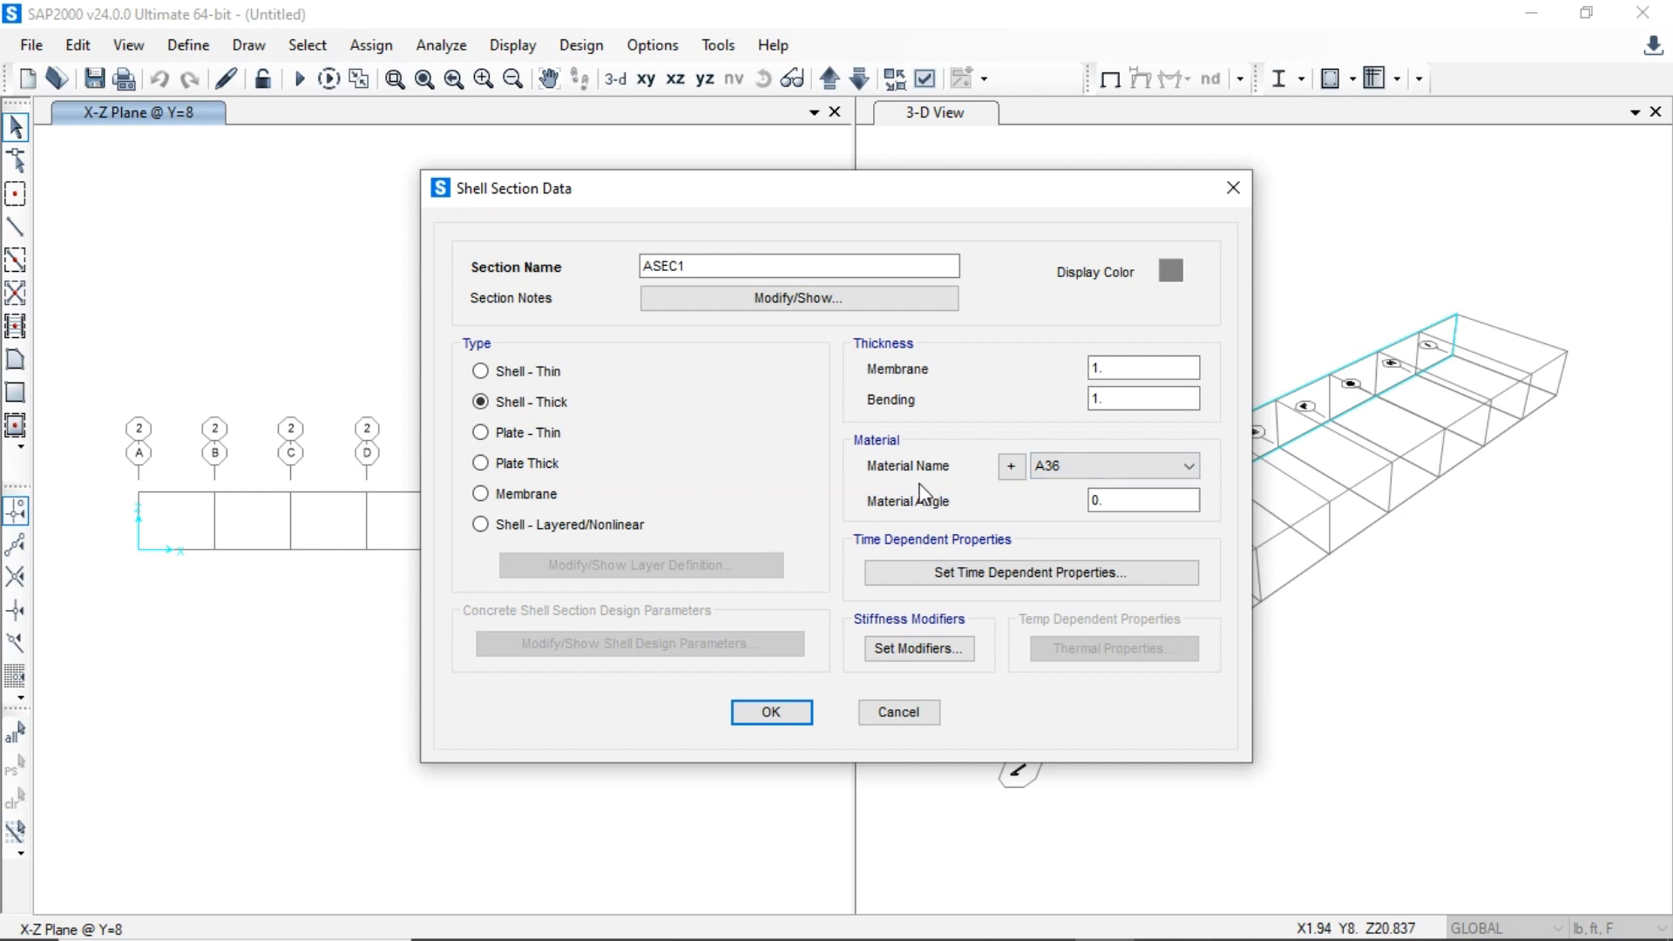
# - Name the new shell section DECK and accept the area section definitions
pyautogui.click(720, 258)
pyautogui.press('BackSpace')
pyautogui.press('BackSpace')
pyautogui.press('BackSpace')
pyautogui.write('DECK')
pyautogui.click(777, 712)
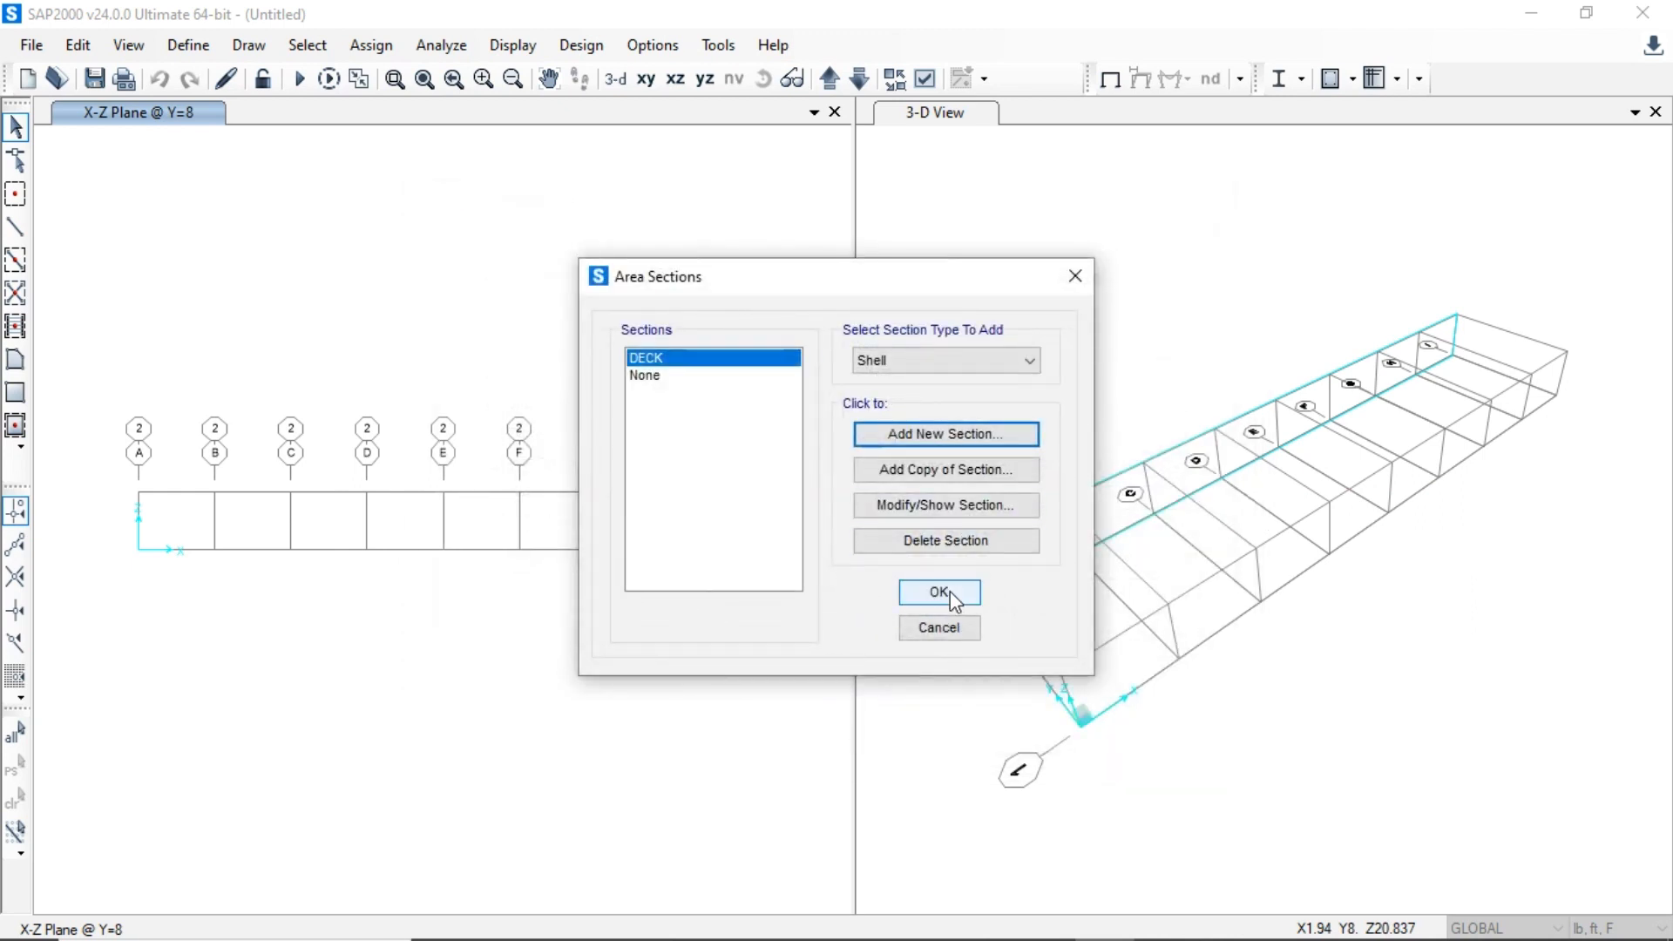
pyautogui.click(948, 591)
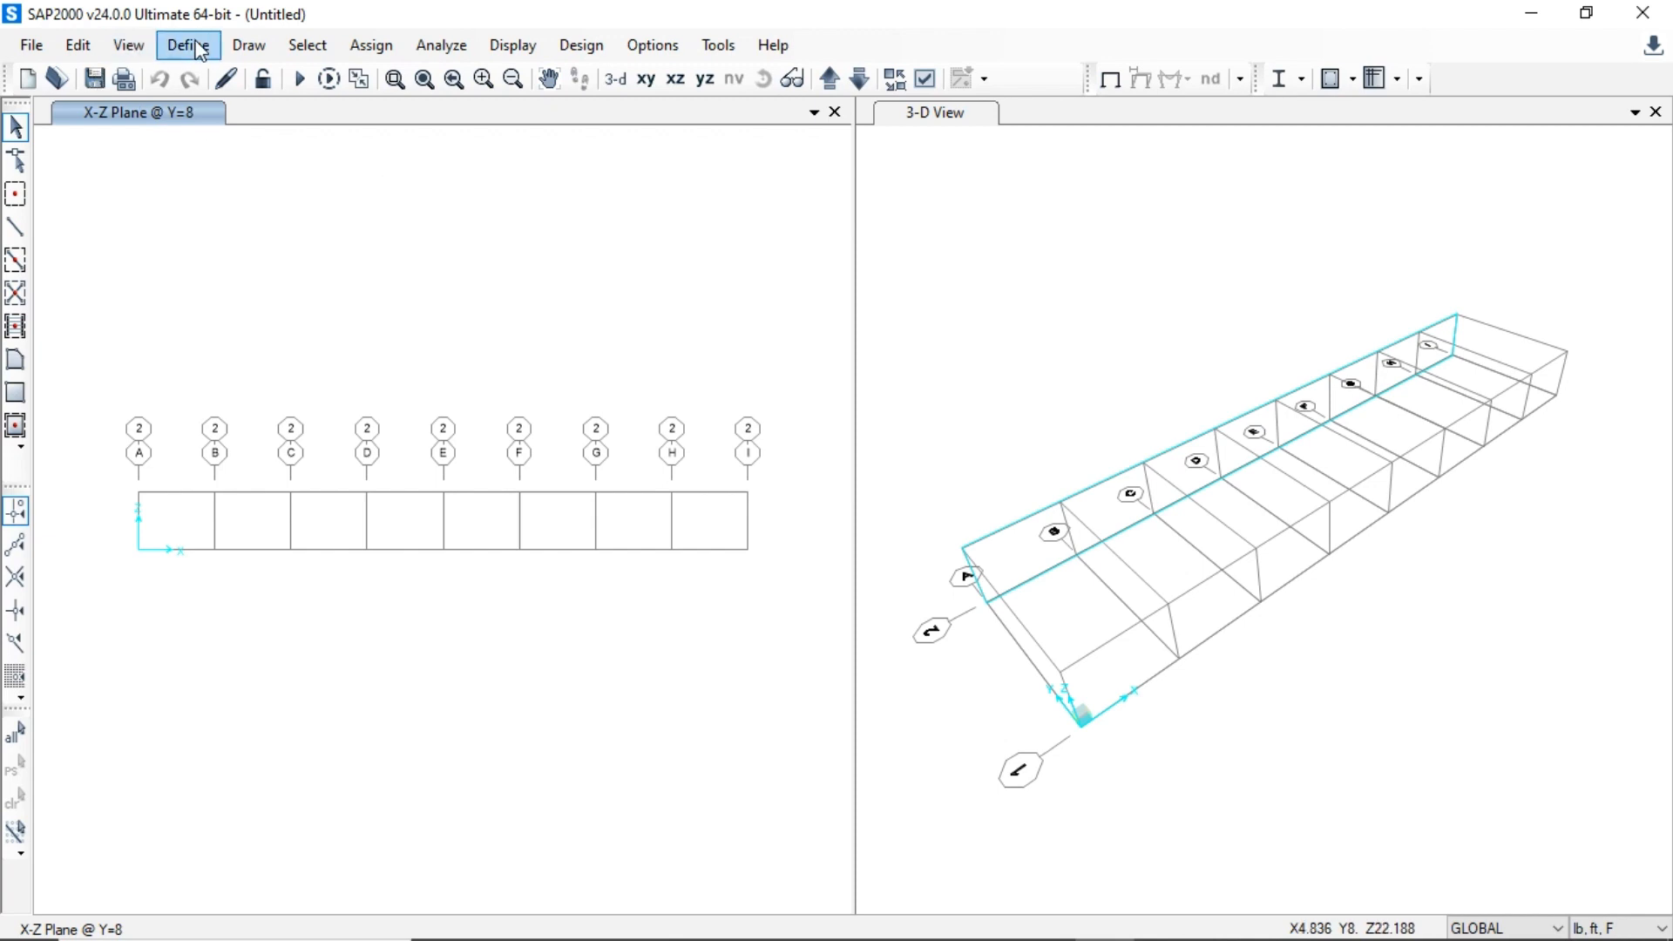
# - Start drawing straight frame members with the BOTTOM CHORD section
pyautogui.click(16, 233)
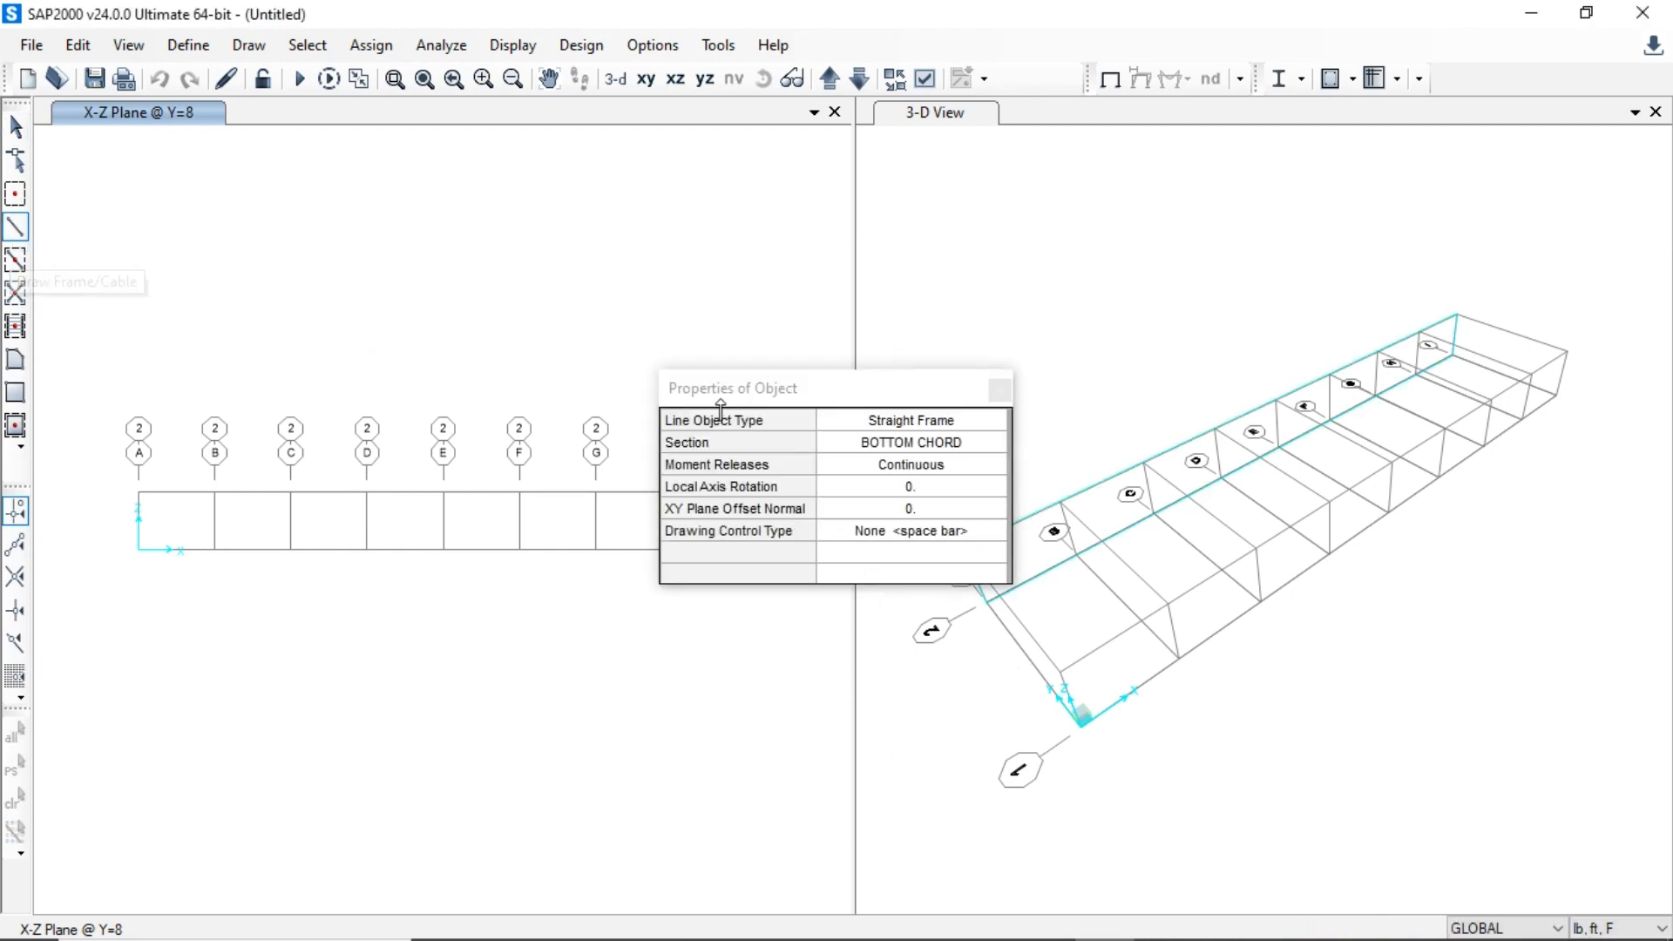
pyautogui.moveTo(755, 388); pyautogui.dragTo(1035, 239)
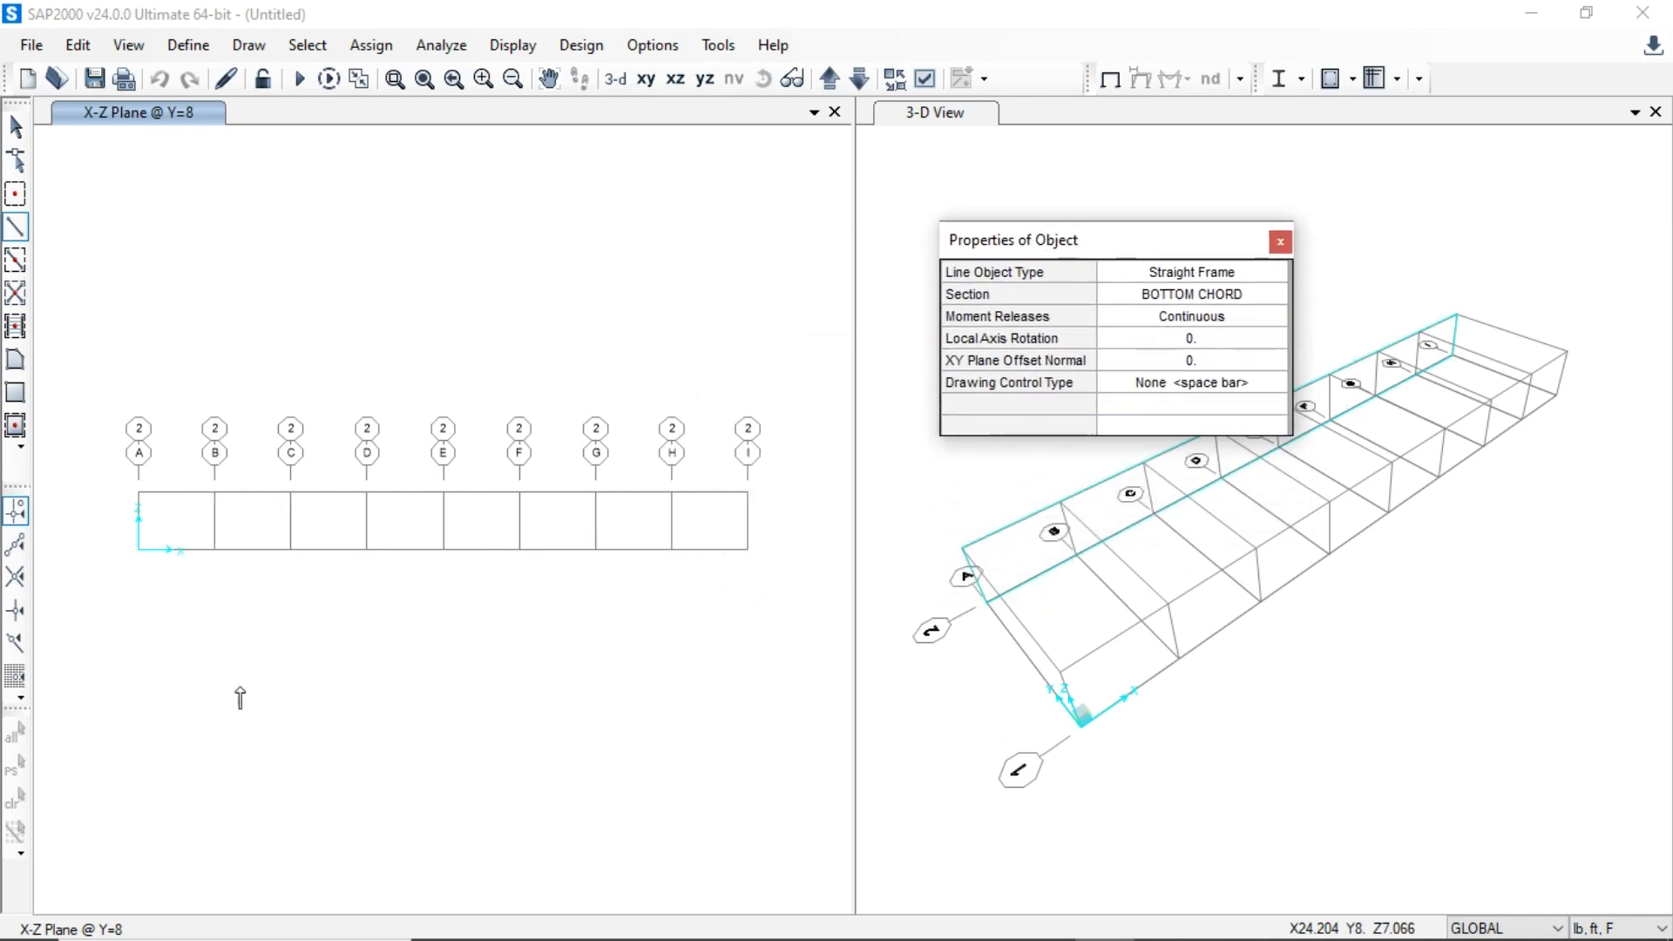
pyautogui.moveTo(1000, 242); pyautogui.dragTo(873, 219)
pyautogui.click(1072, 277)
pyautogui.click(1073, 275)
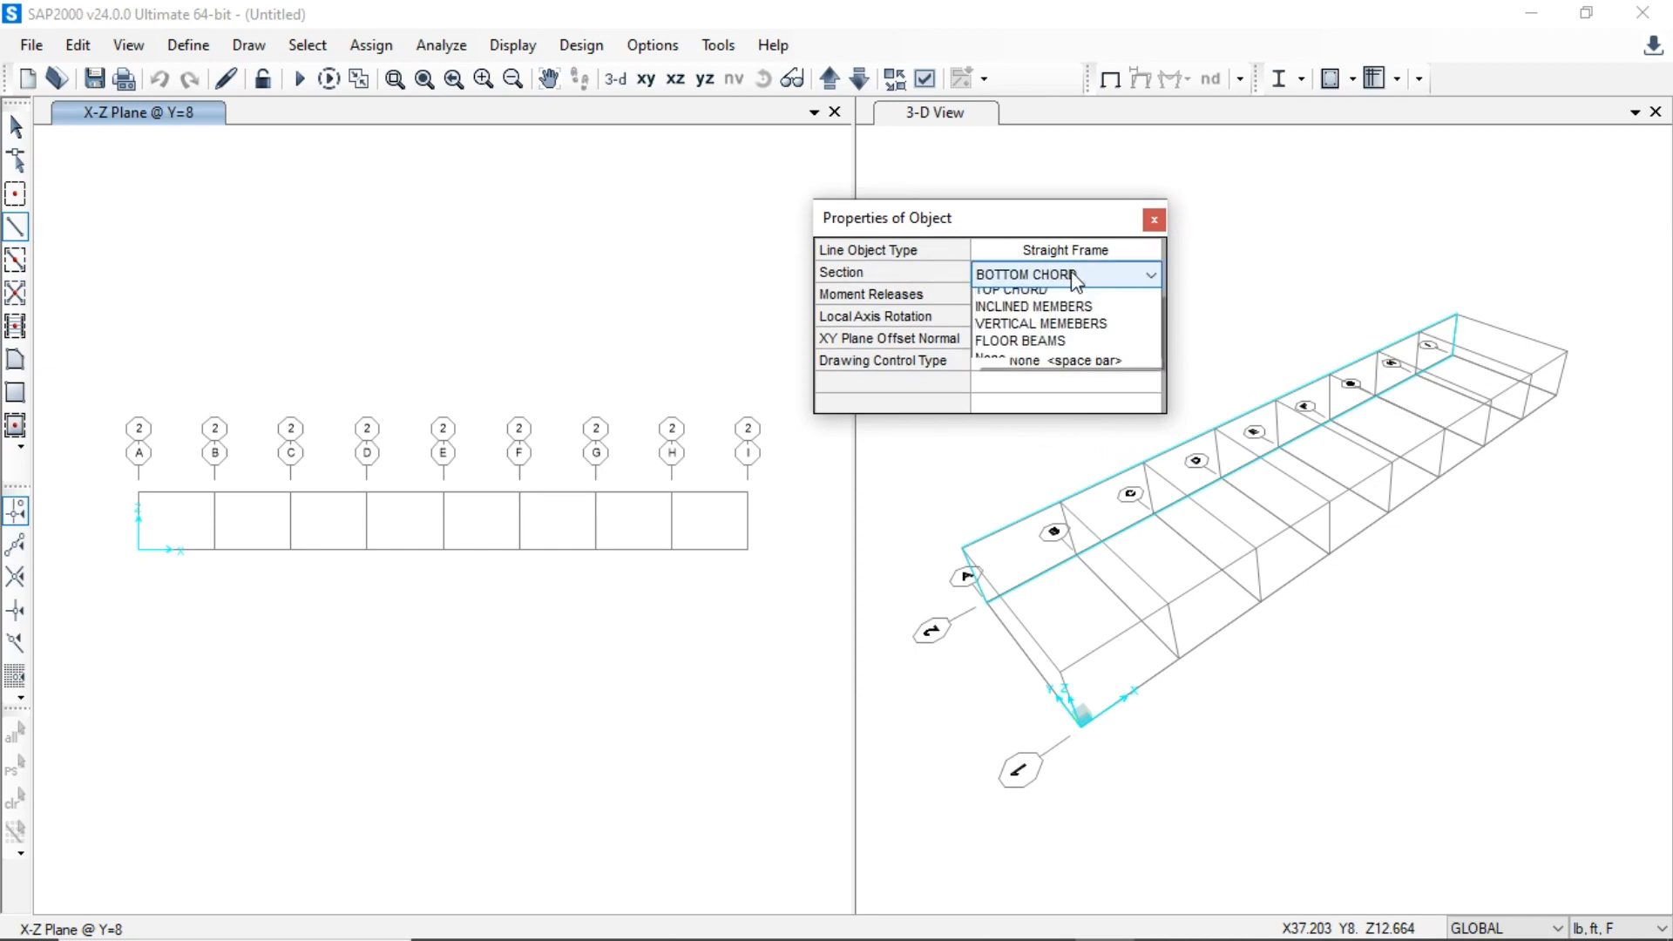
pyautogui.click(1072, 274)
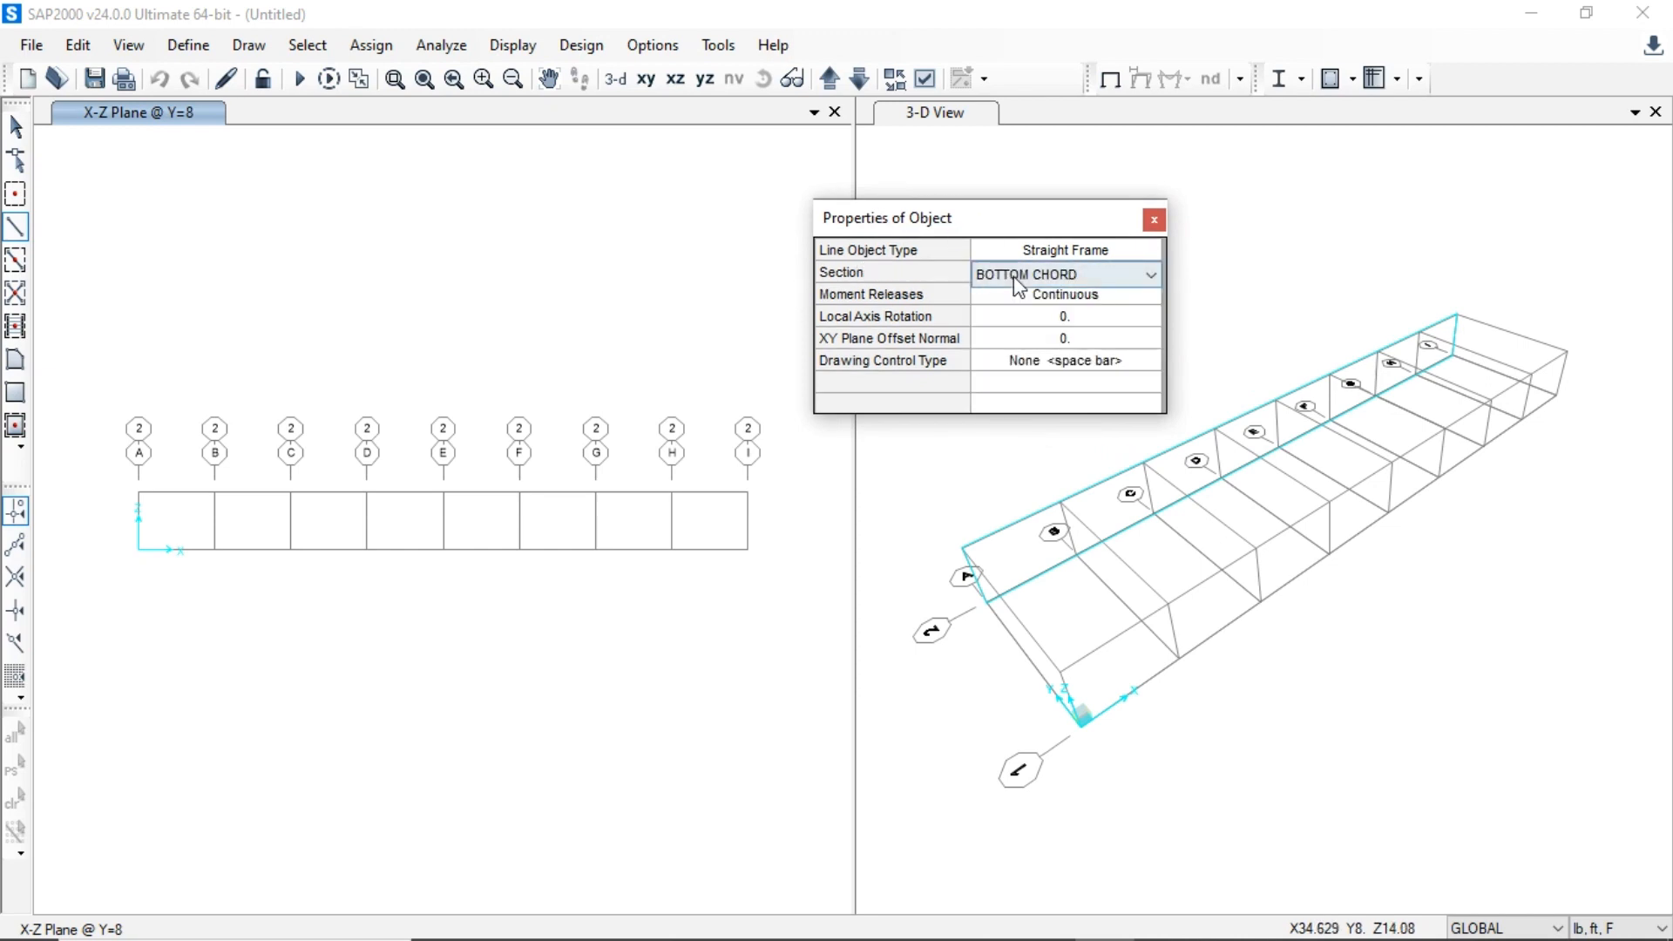
# - Try the Pinned moment release for the frame being drawn, and return it to Continuous
pyautogui.click(1070, 296)
pyautogui.click(1067, 297)
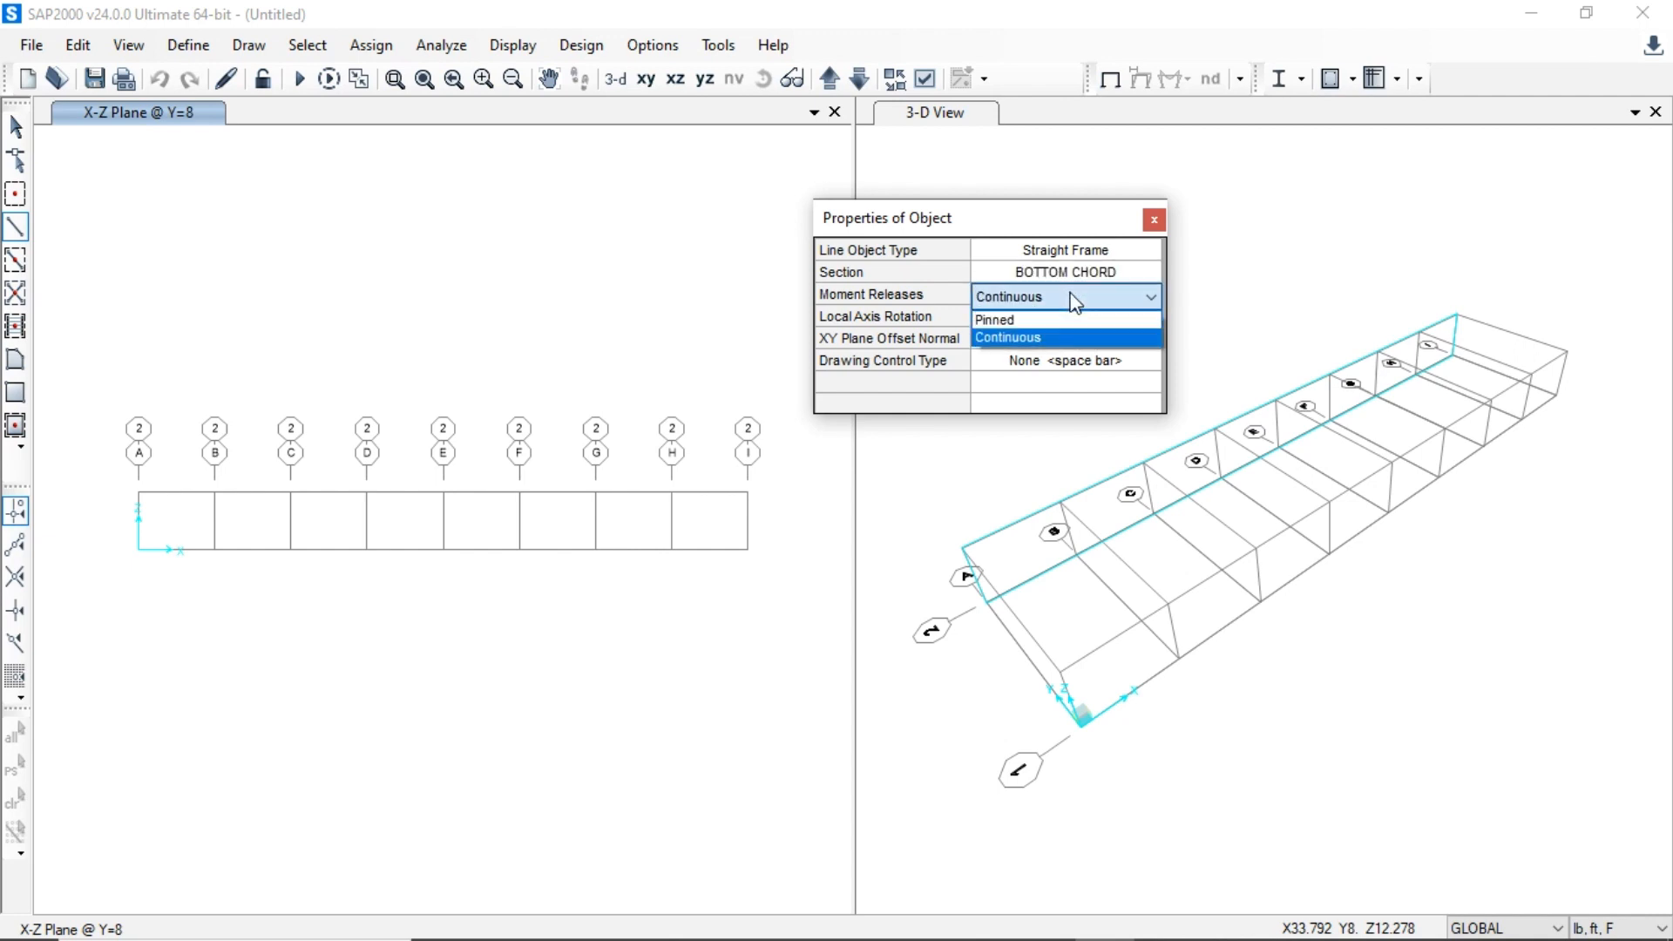
pyautogui.click(1012, 322)
pyautogui.click(1027, 302)
pyautogui.click(1020, 337)
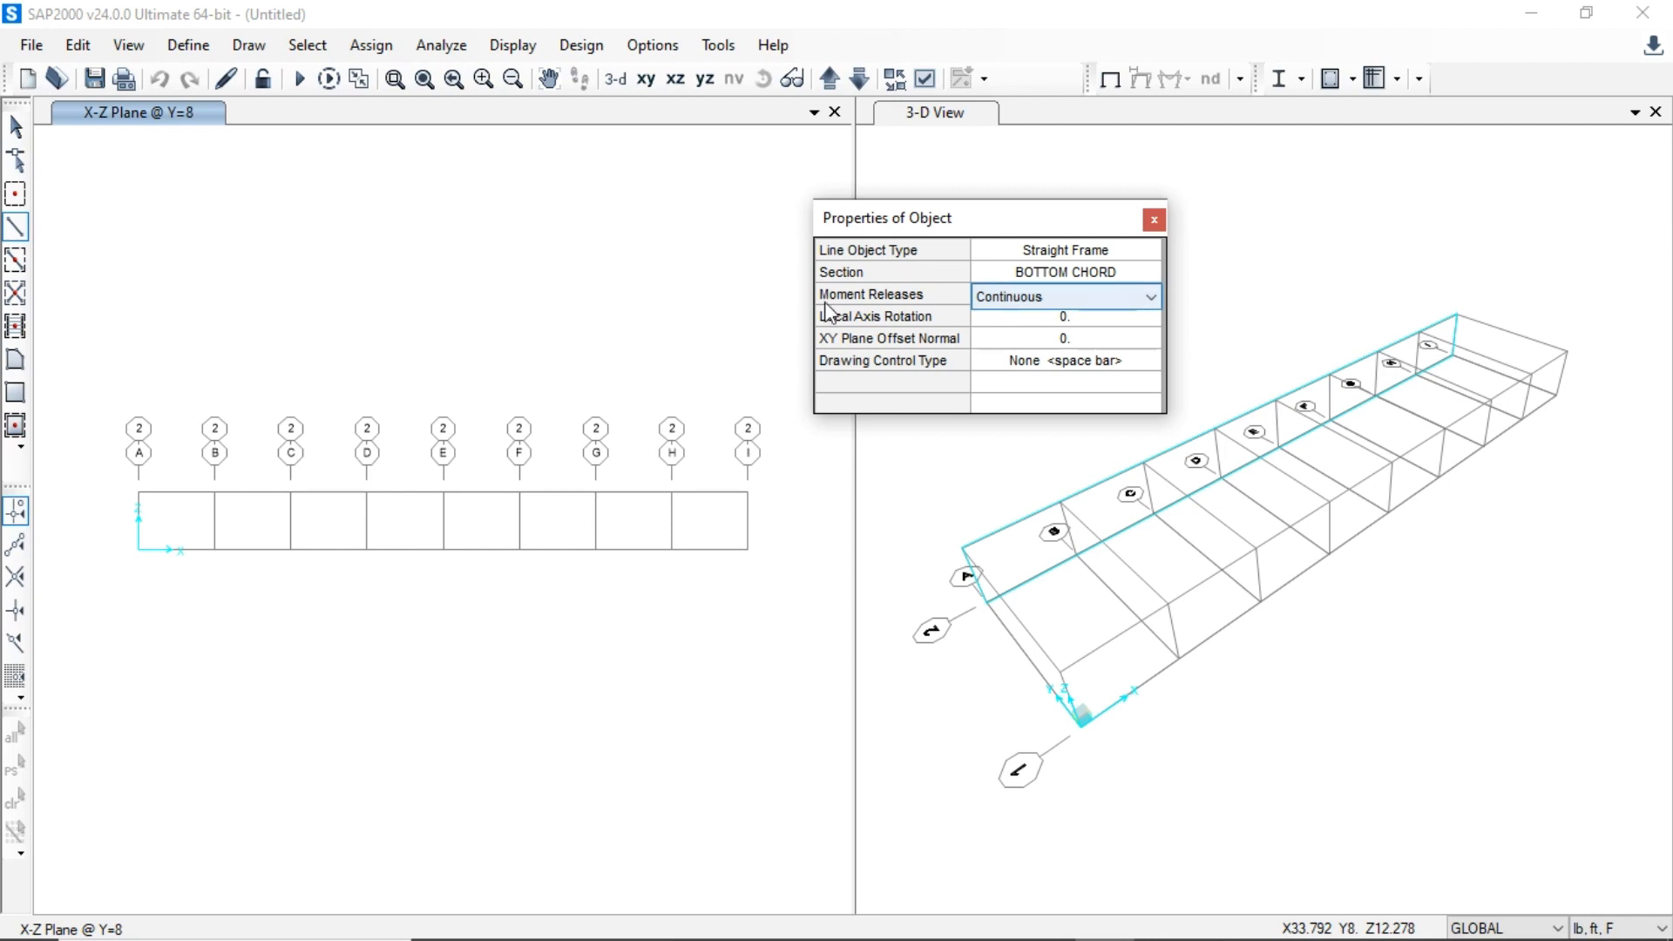
pyautogui.click(1011, 298)
pyautogui.click(1015, 315)
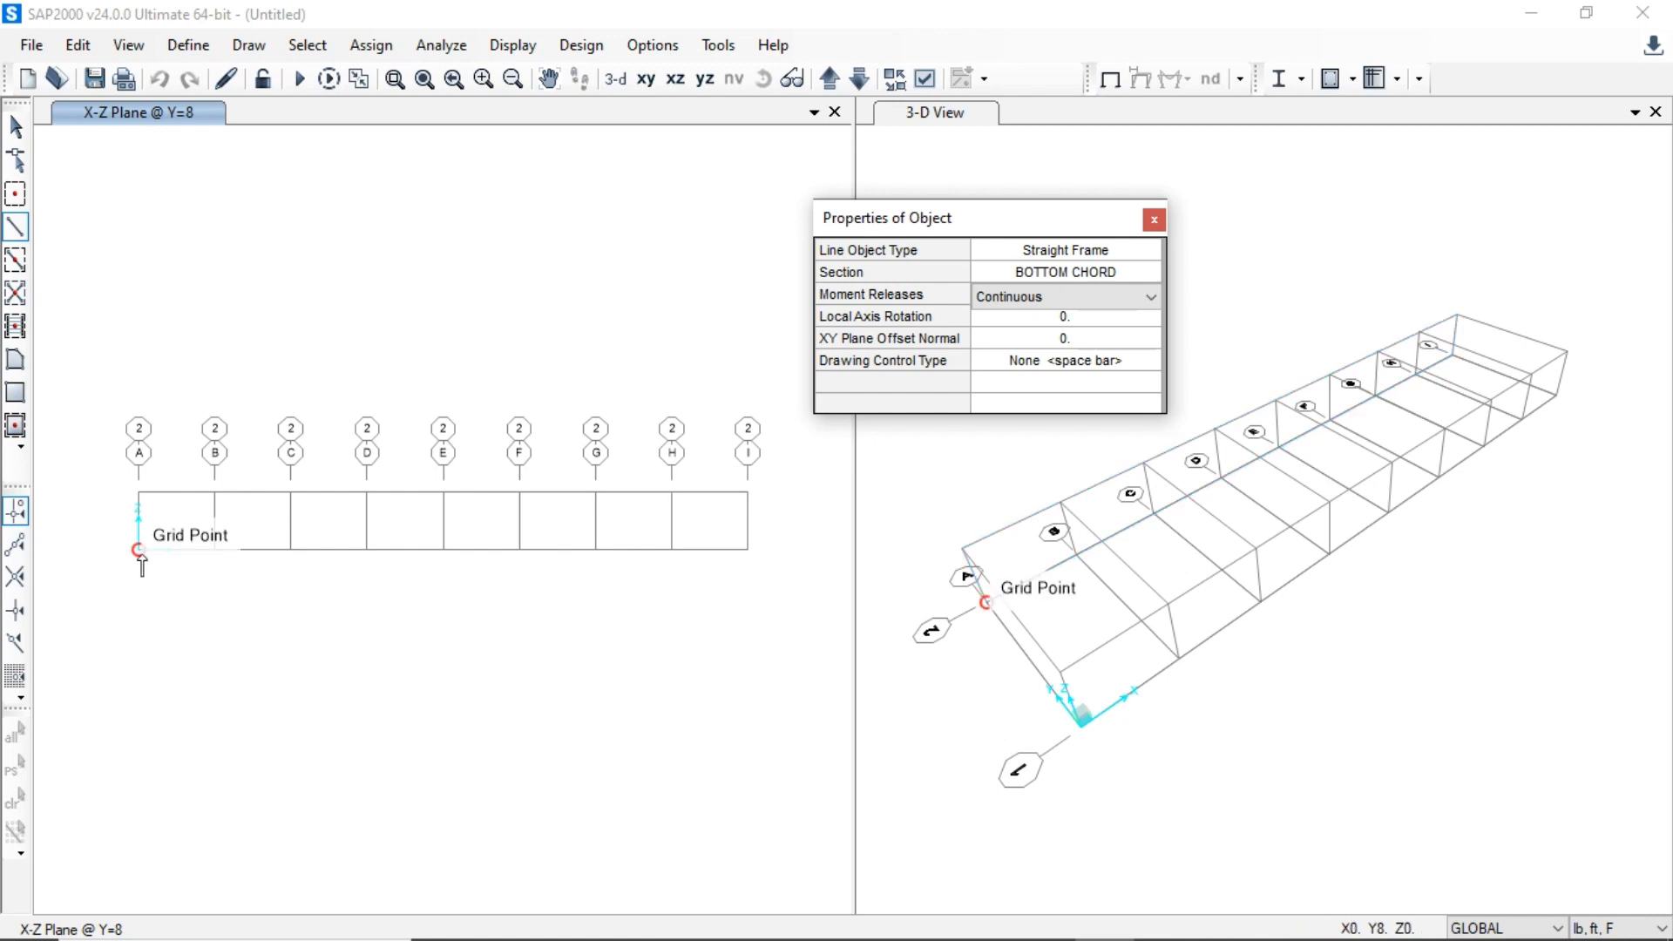
# - Draw the bottom chord in the Y=8 plane at Z=0 from grid line A to I, one frame member per bay
pyautogui.click(138, 550)
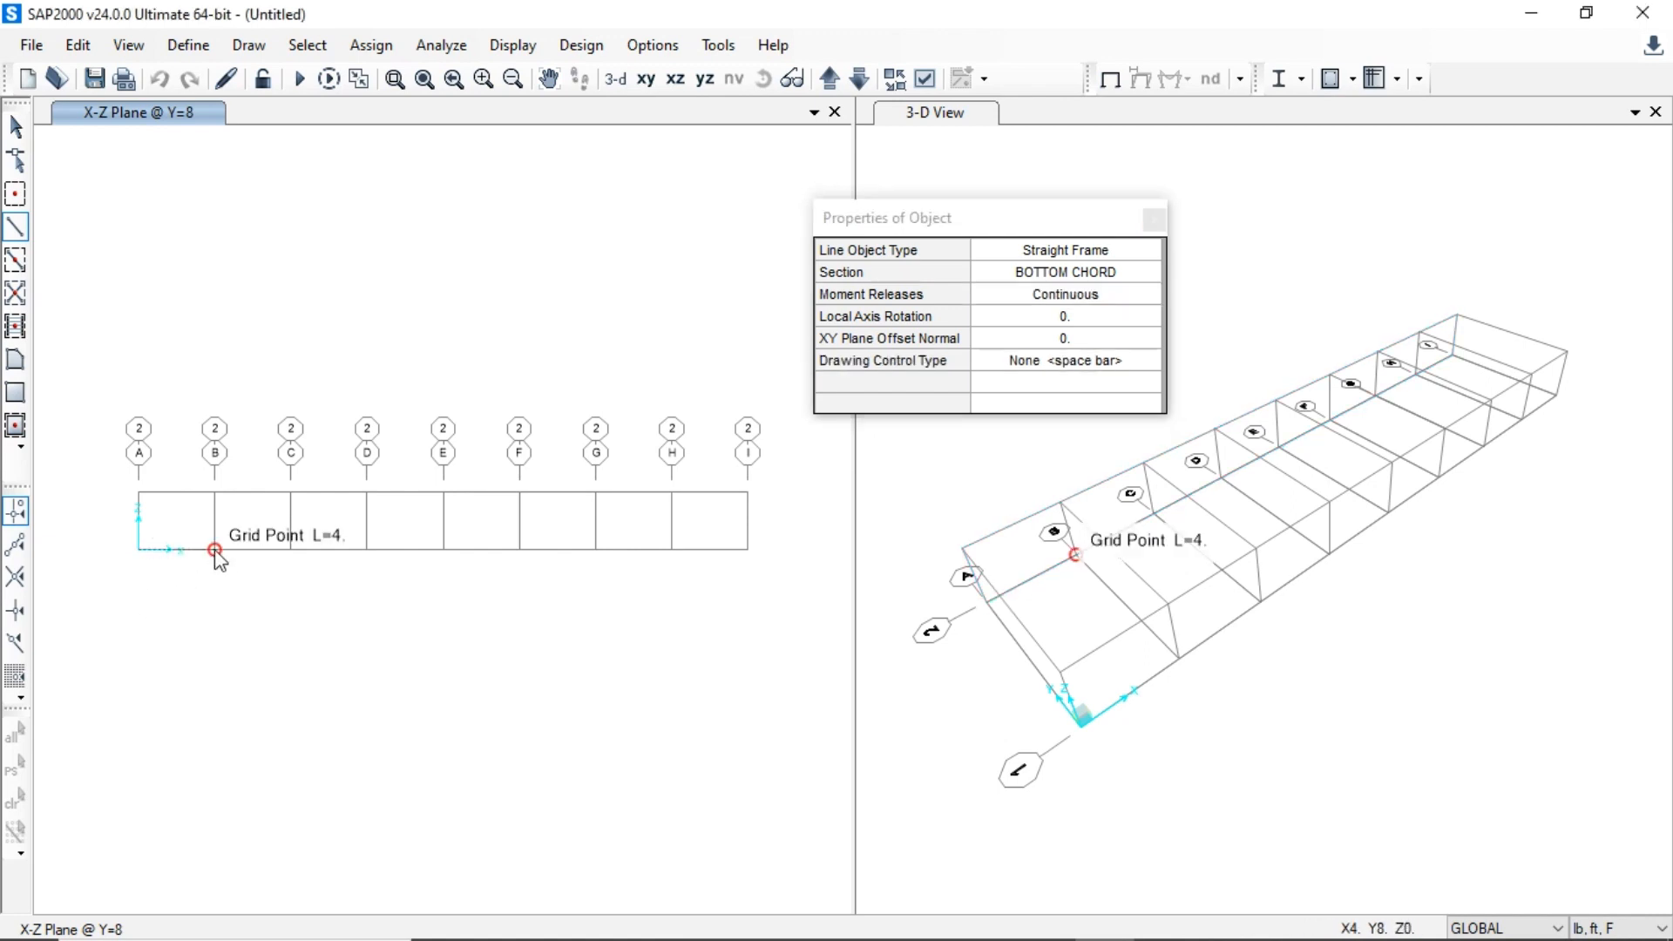
pyautogui.click(214, 551)
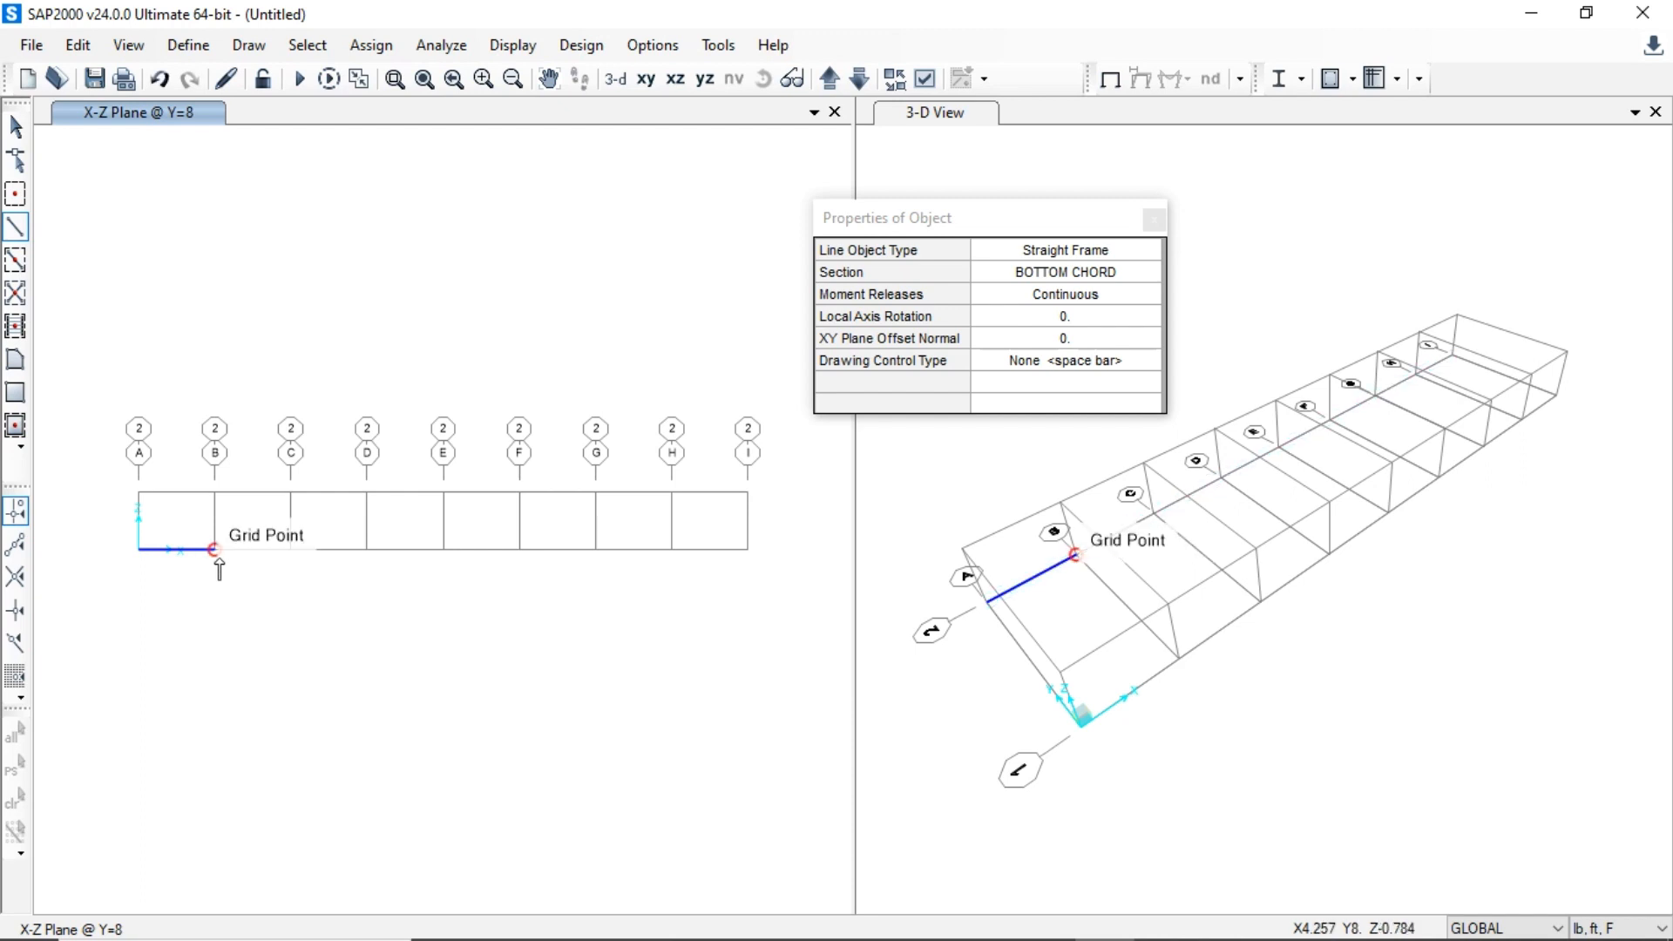
pyautogui.click(290, 550)
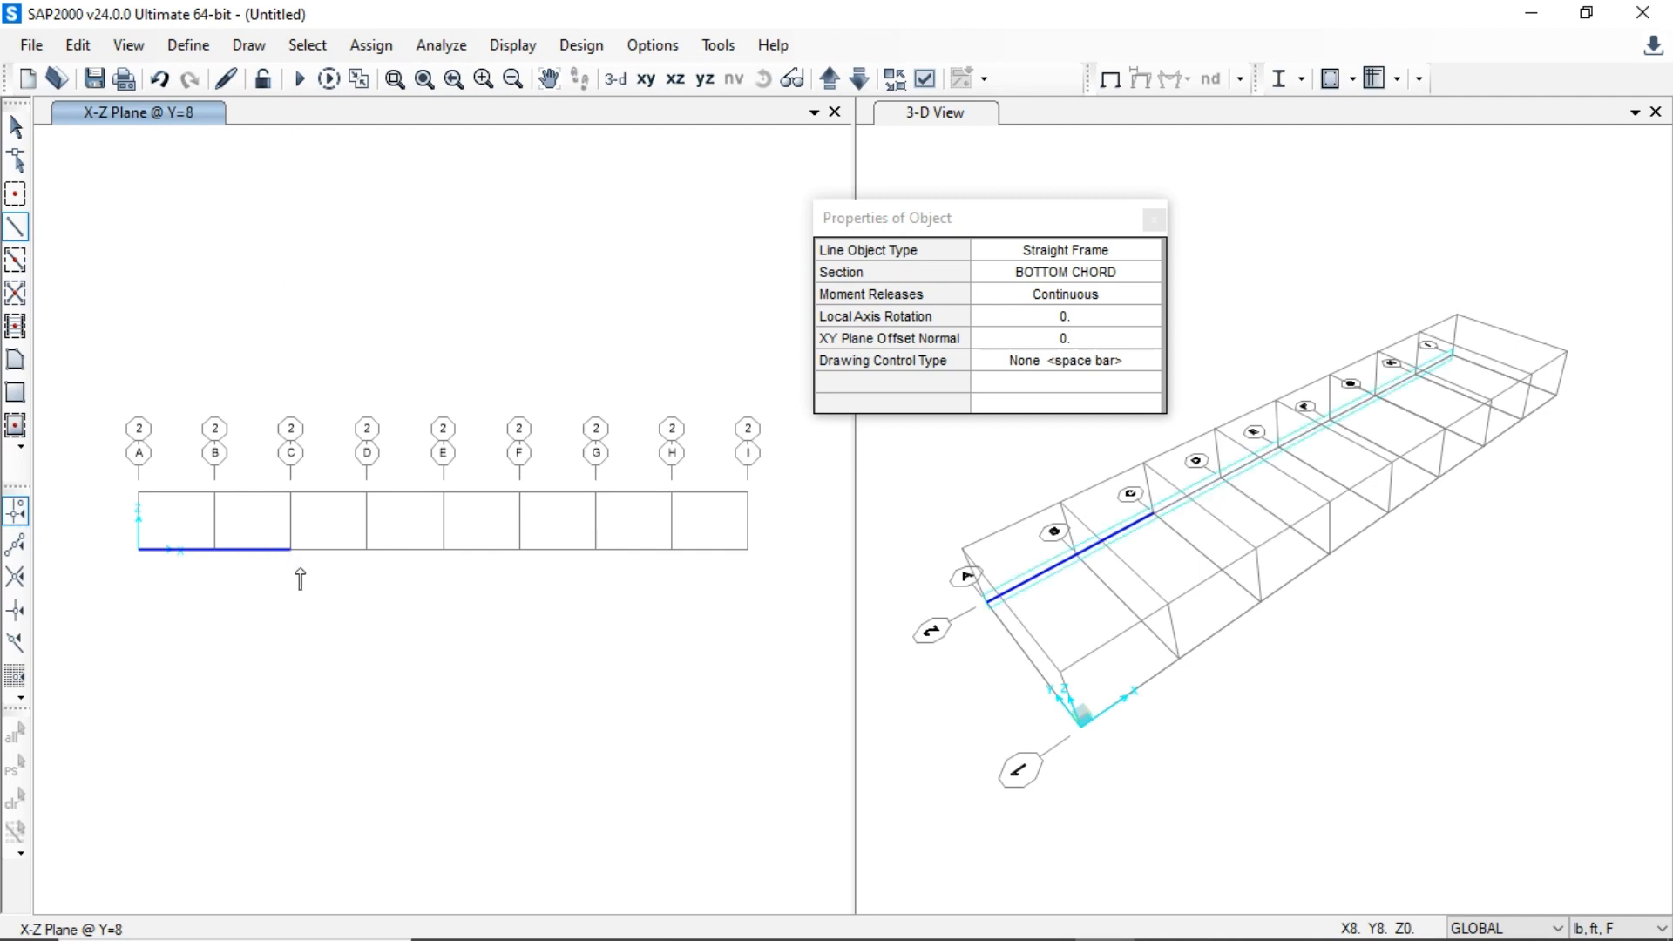
pyautogui.click(367, 550)
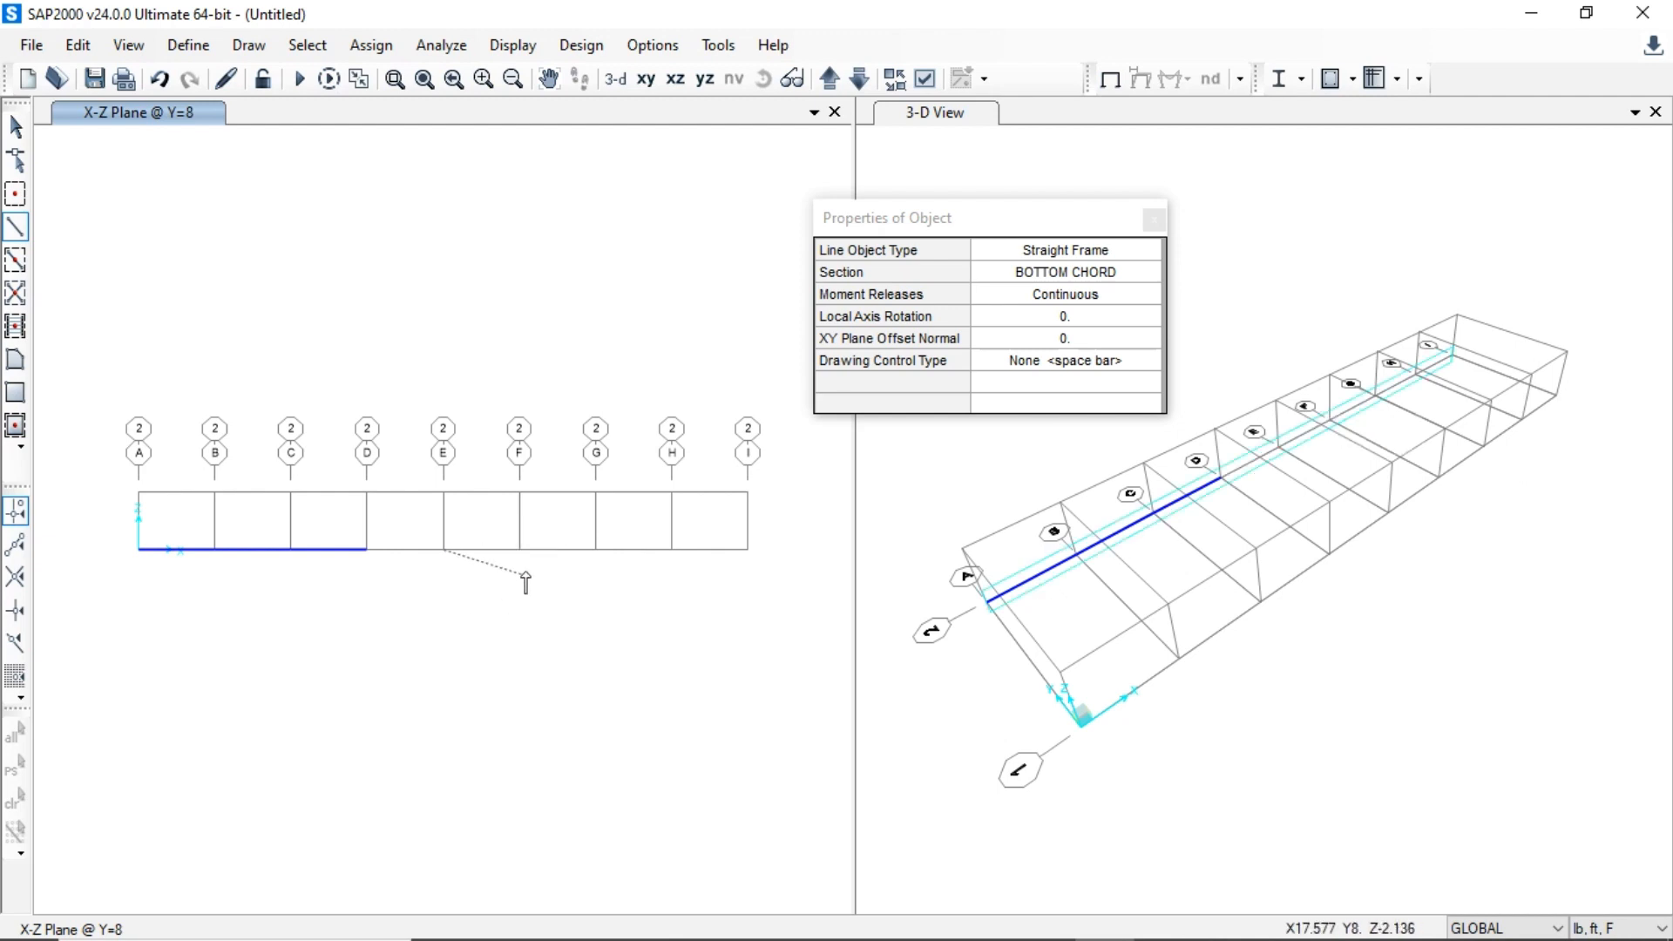
pyautogui.click(444, 549)
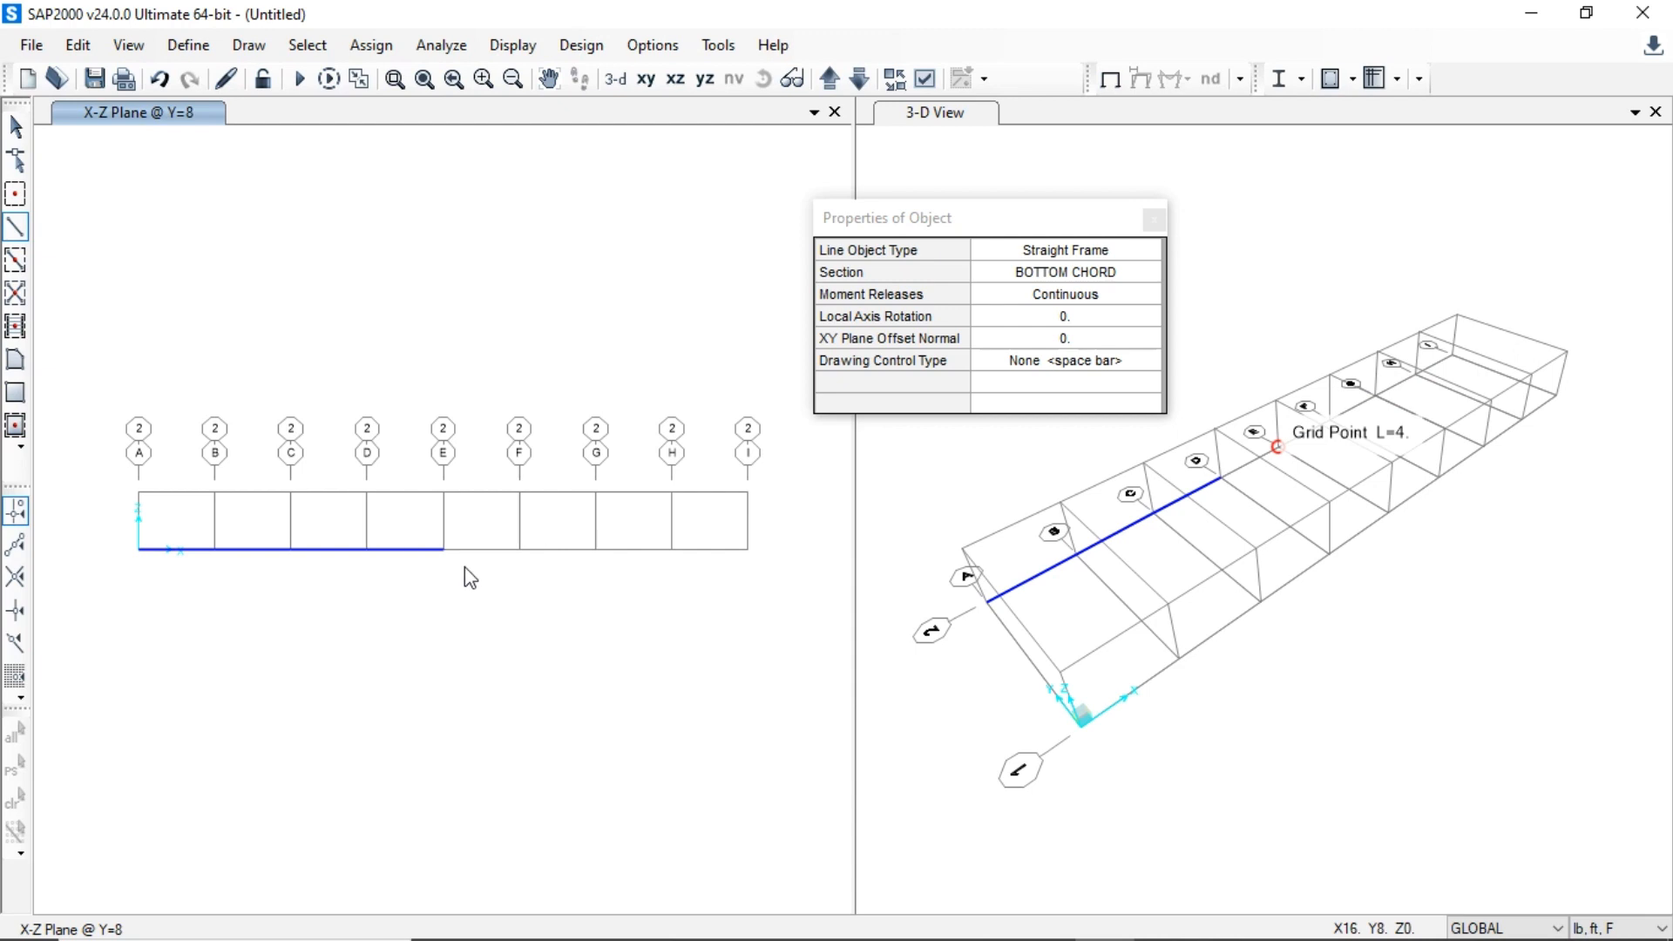
pyautogui.click(519, 550)
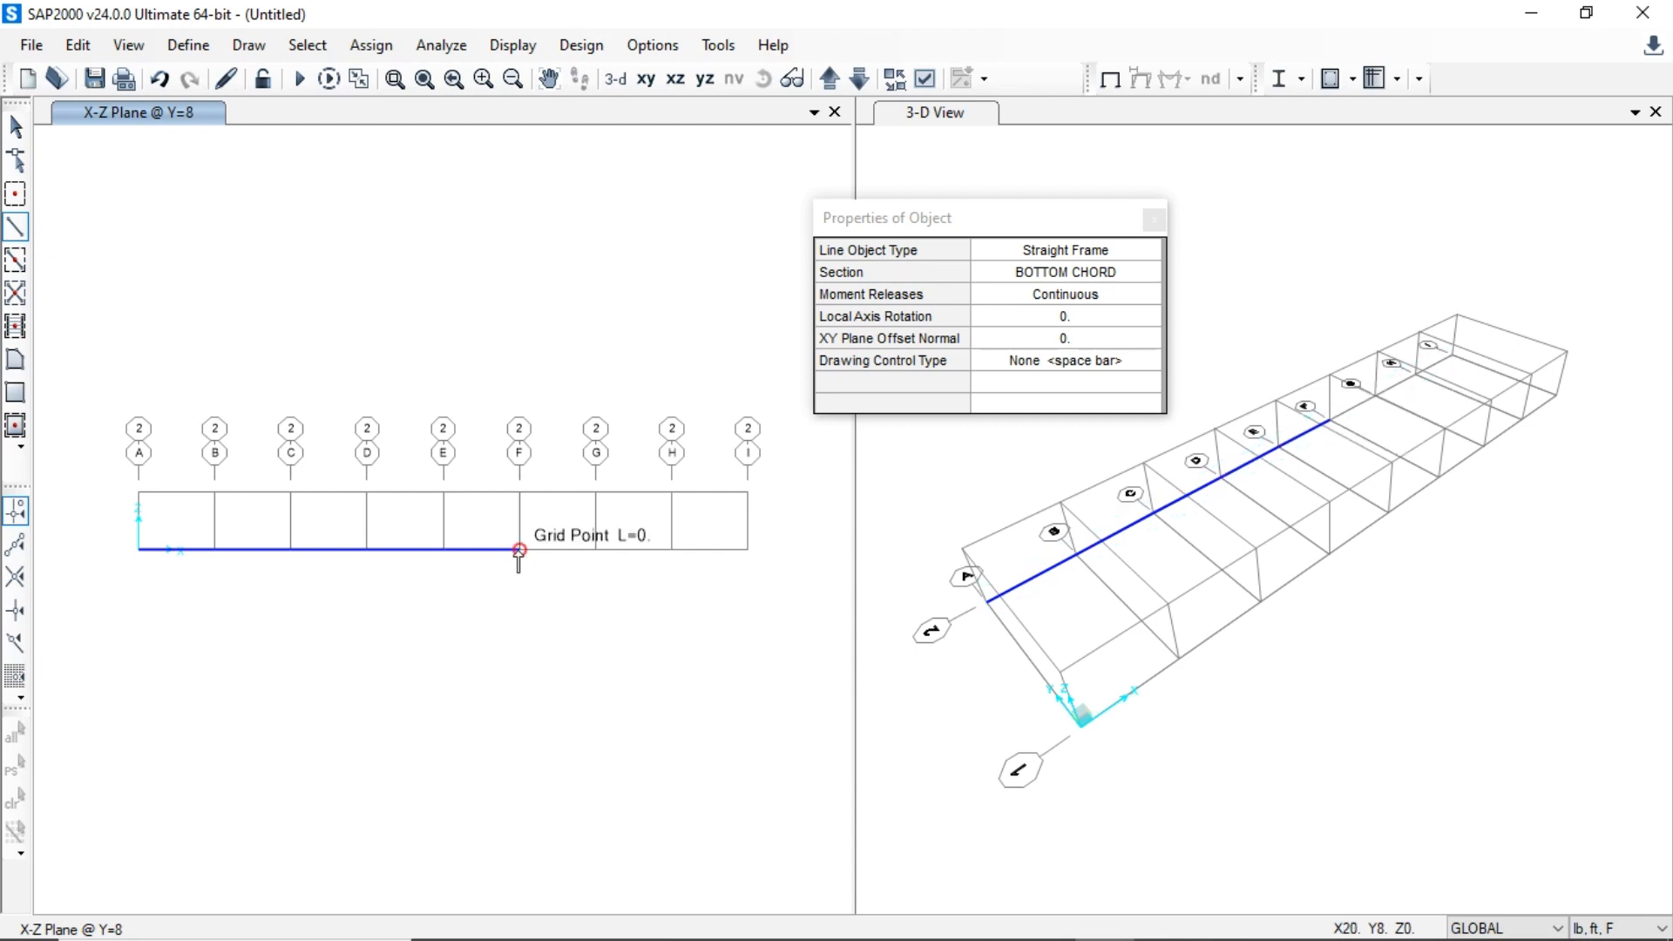
pyautogui.click(596, 550)
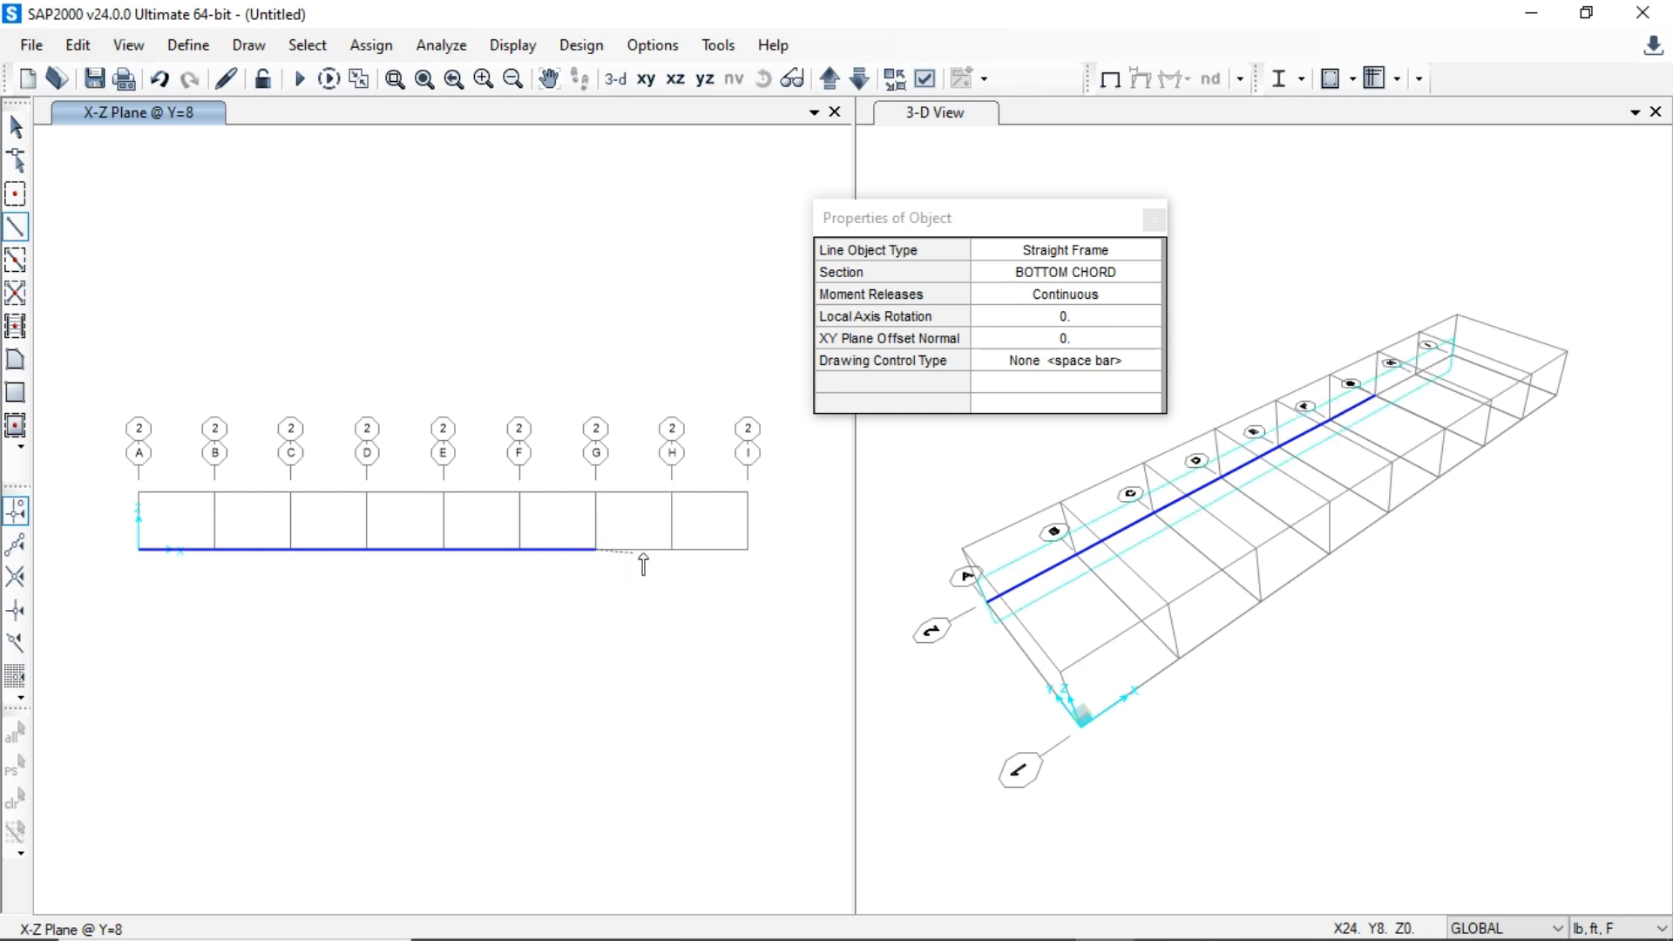
pyautogui.click(671, 550)
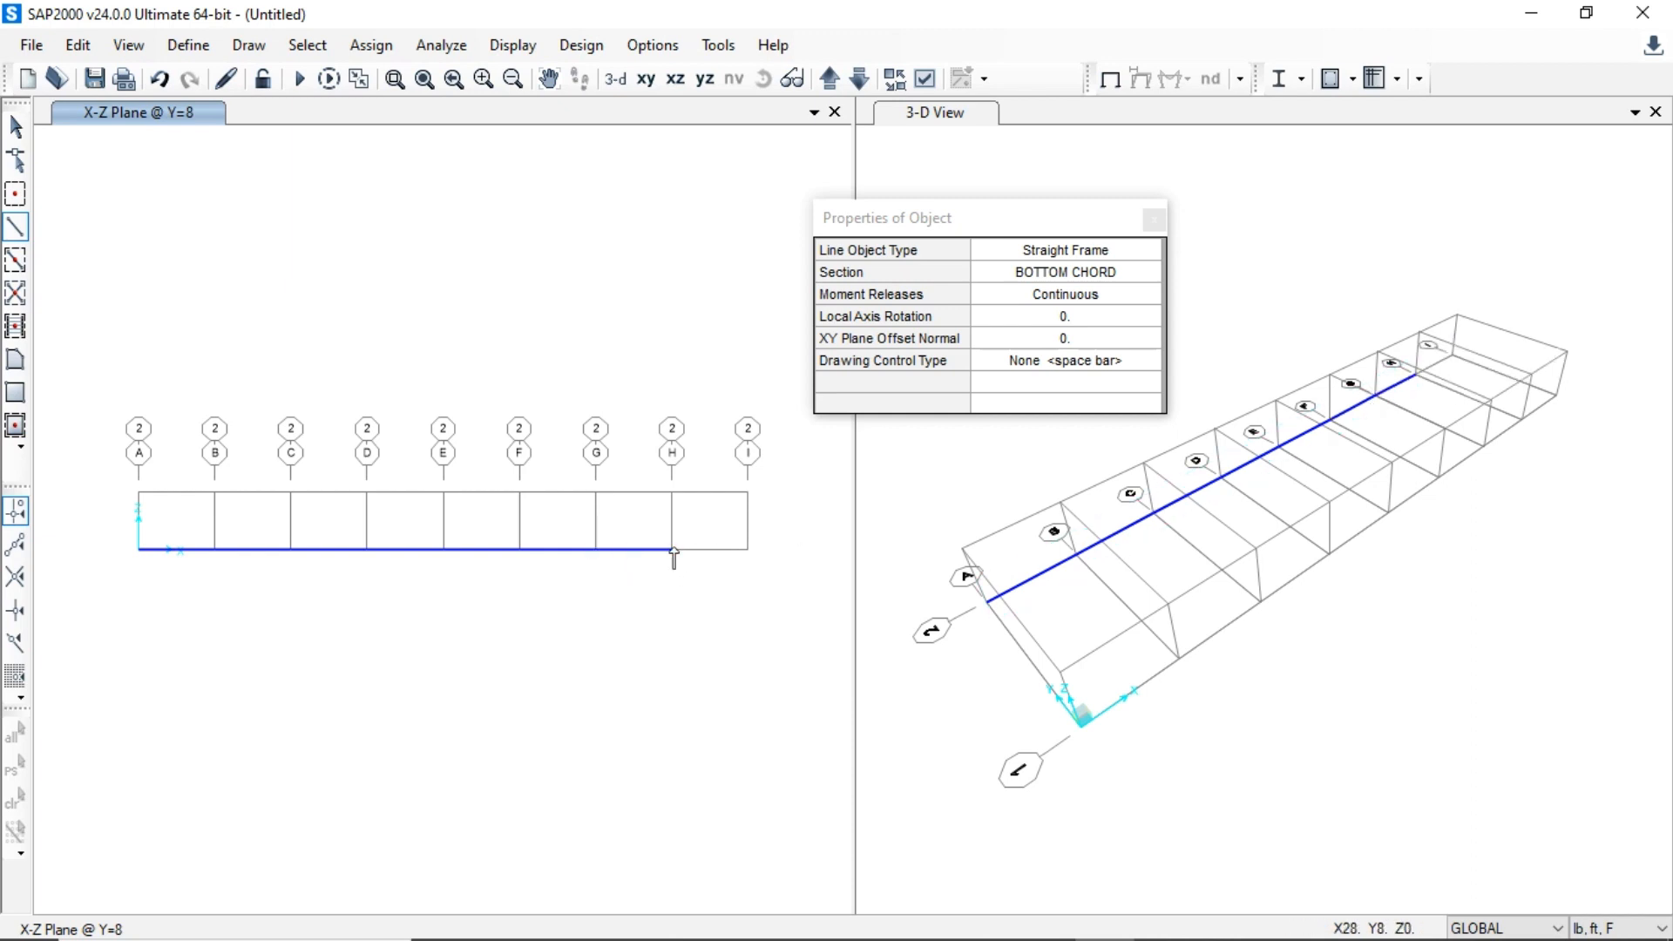
pyautogui.click(748, 550)
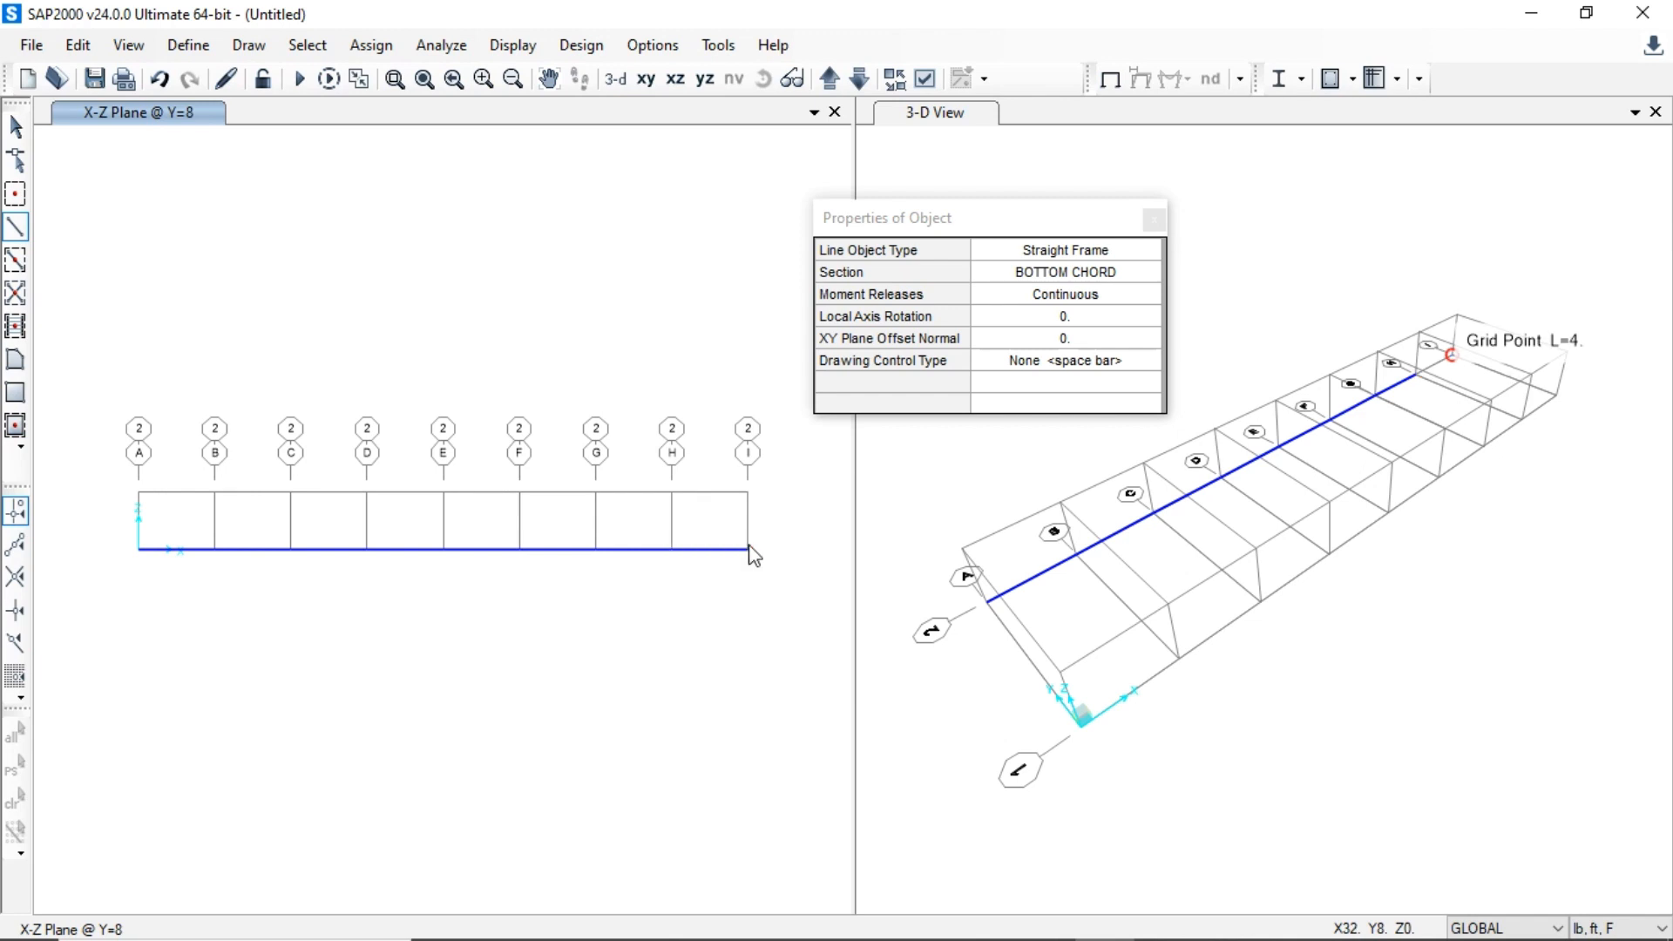
# - Draw the top chord at Z=3 from grid line B to H with the TOP CHORD section, one frame member per bay
pyautogui.click(1092, 274)
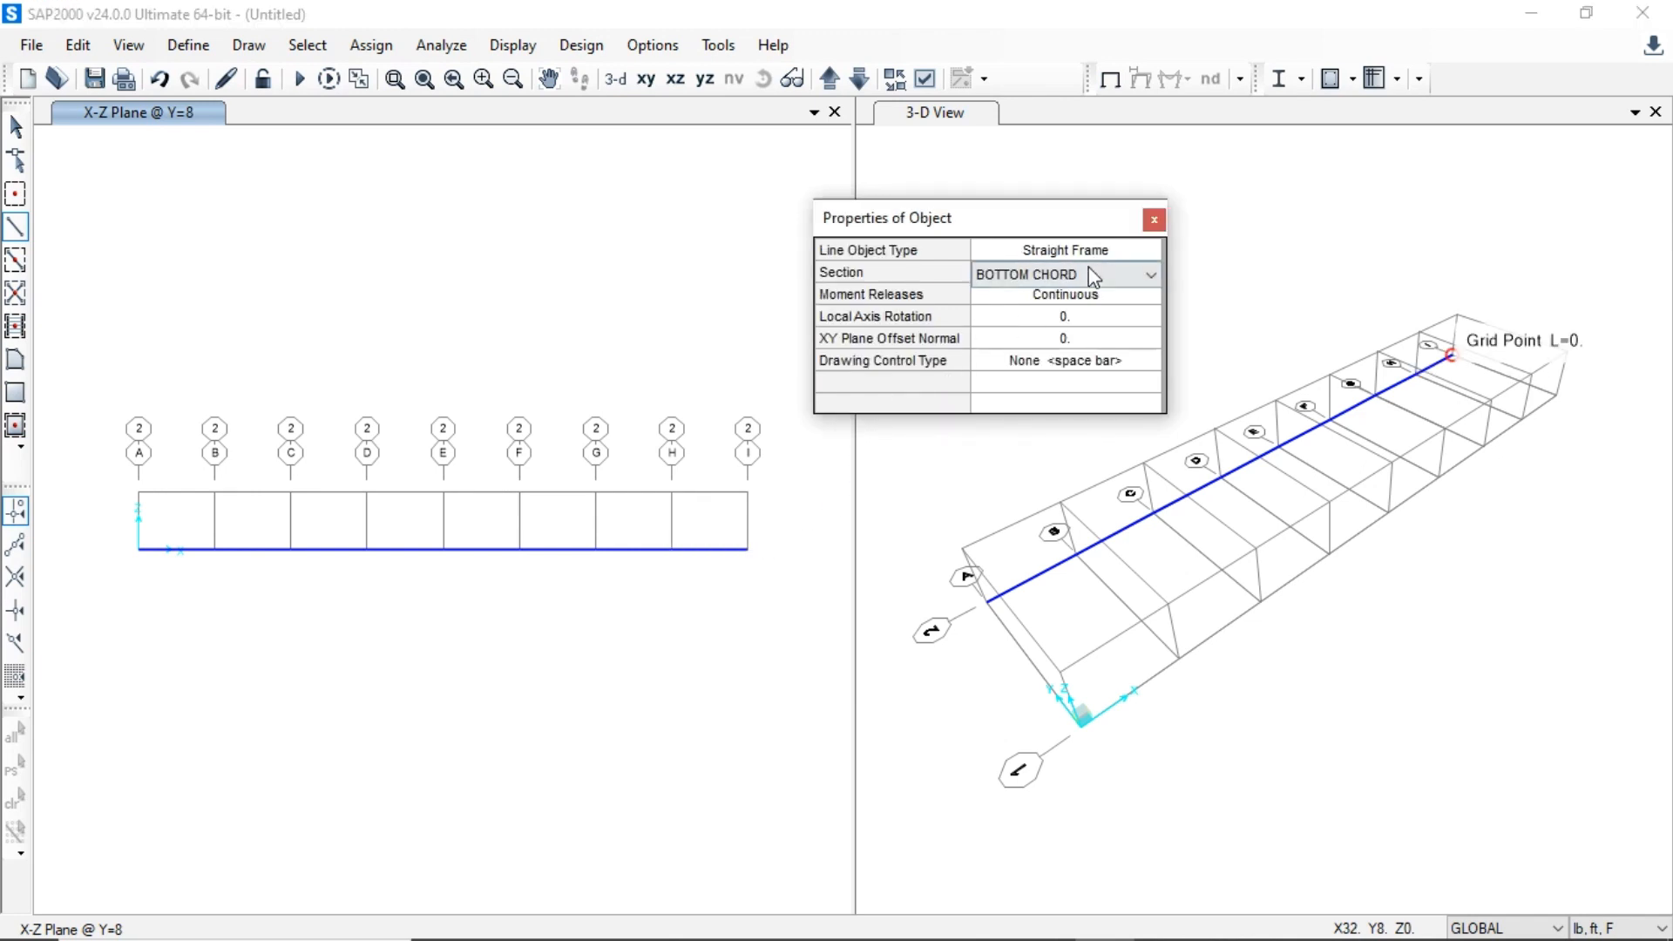
pyautogui.click(1089, 272)
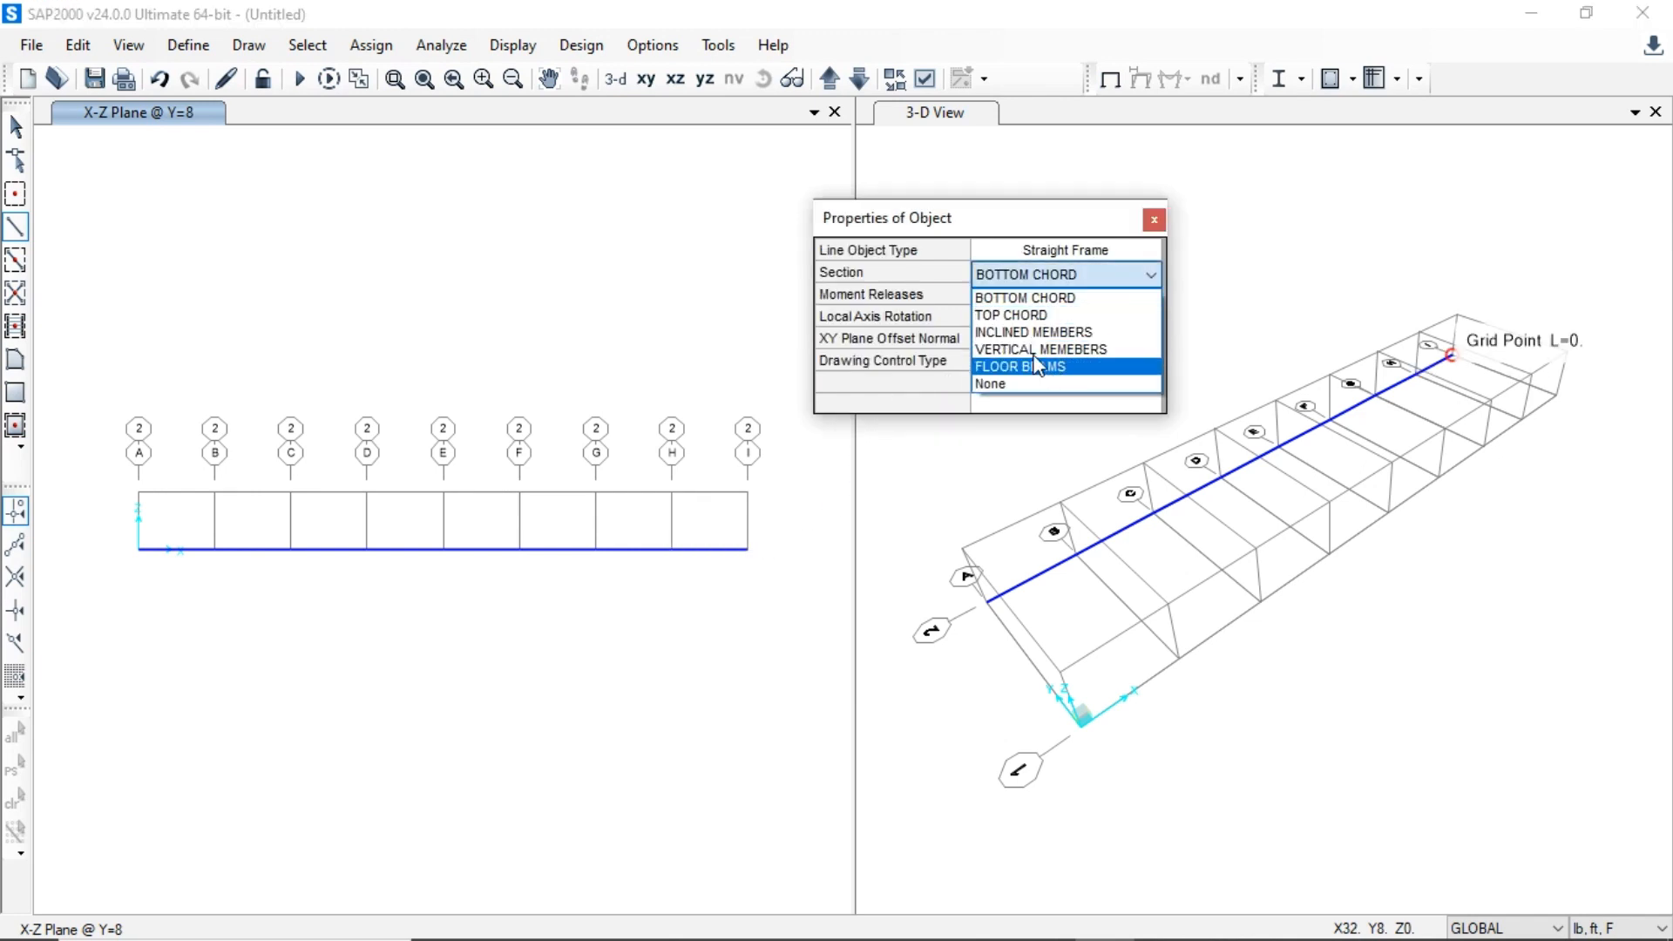
pyautogui.click(1023, 315)
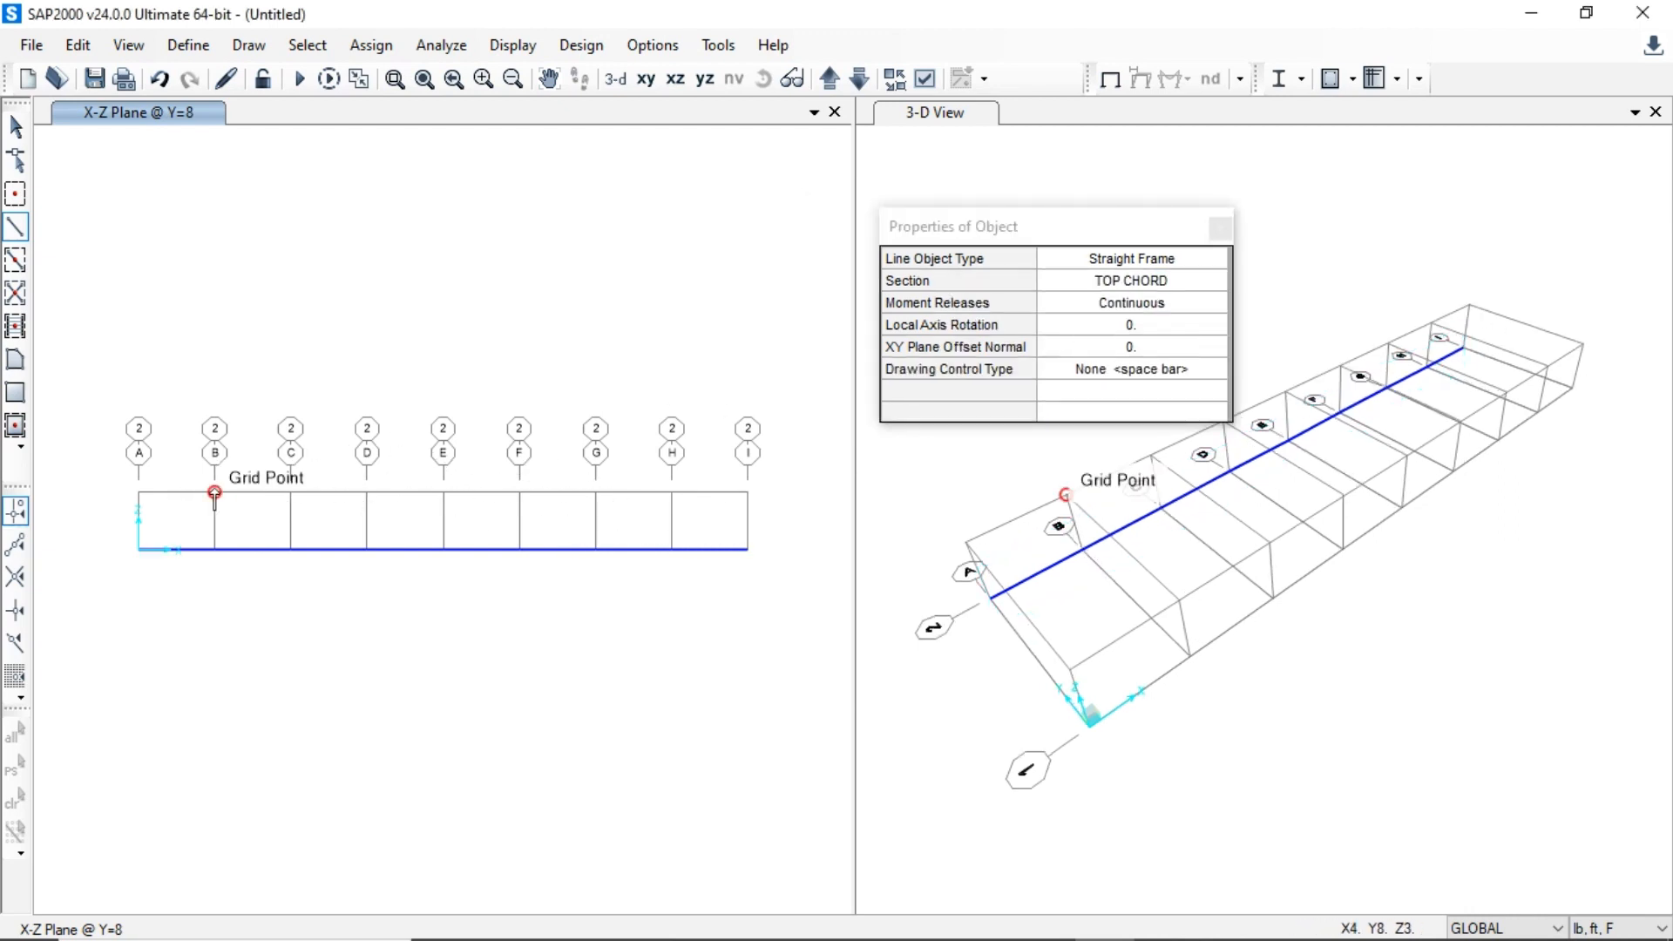
pyautogui.click(215, 493)
pyautogui.click(292, 492)
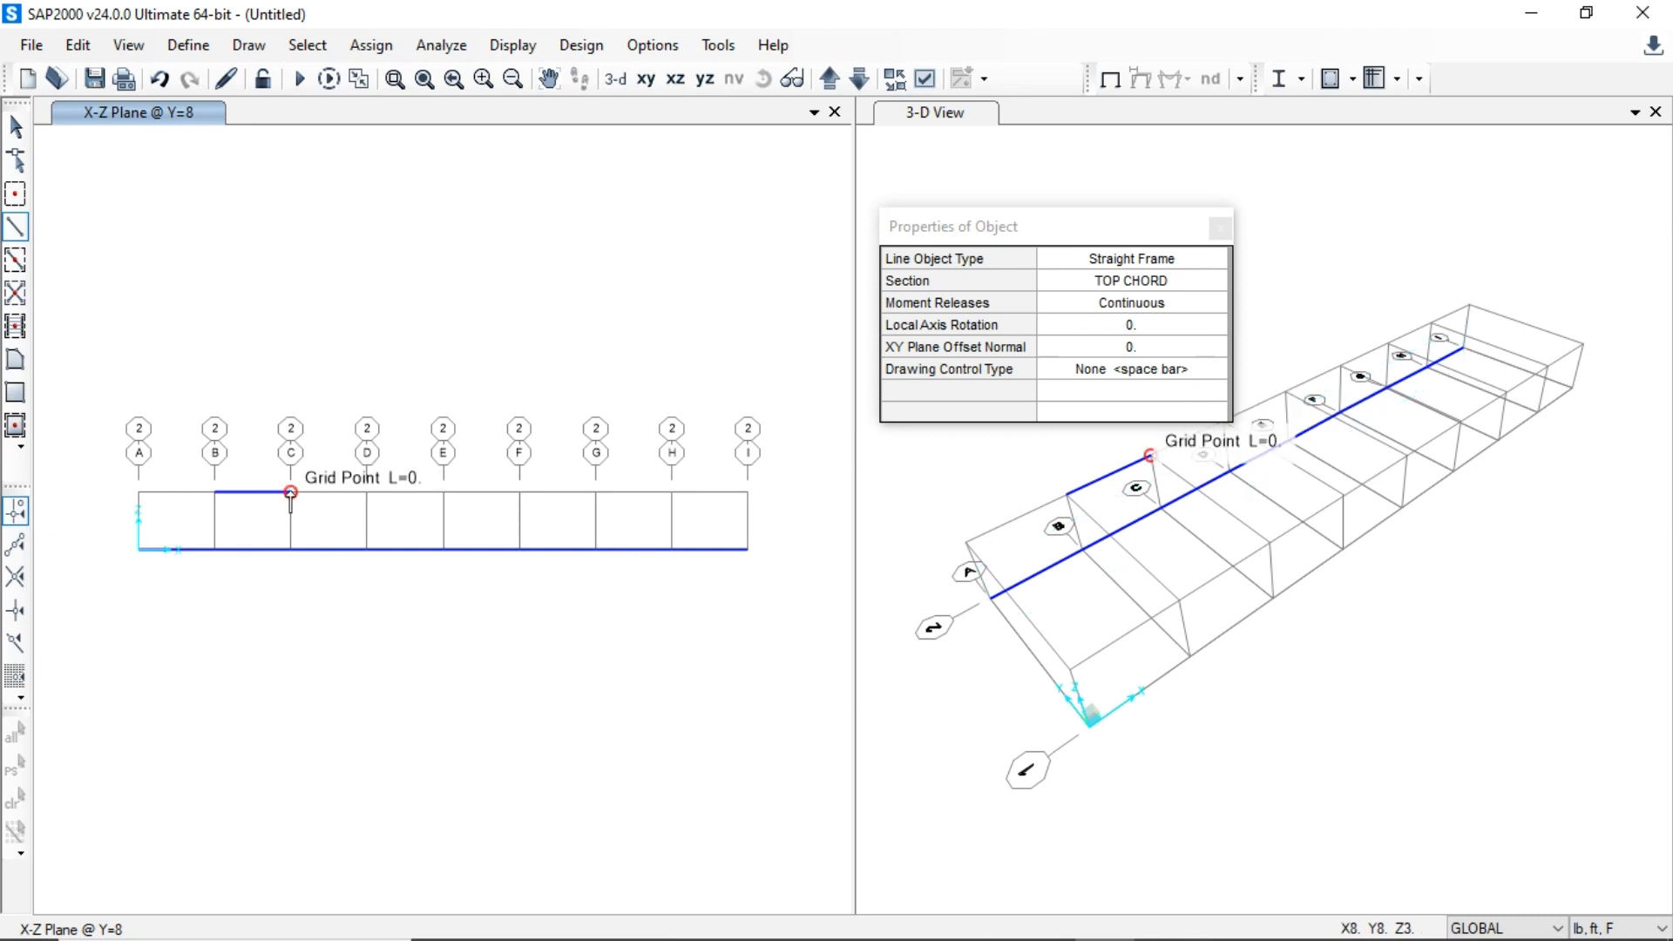
pyautogui.doubleClick(367, 493)
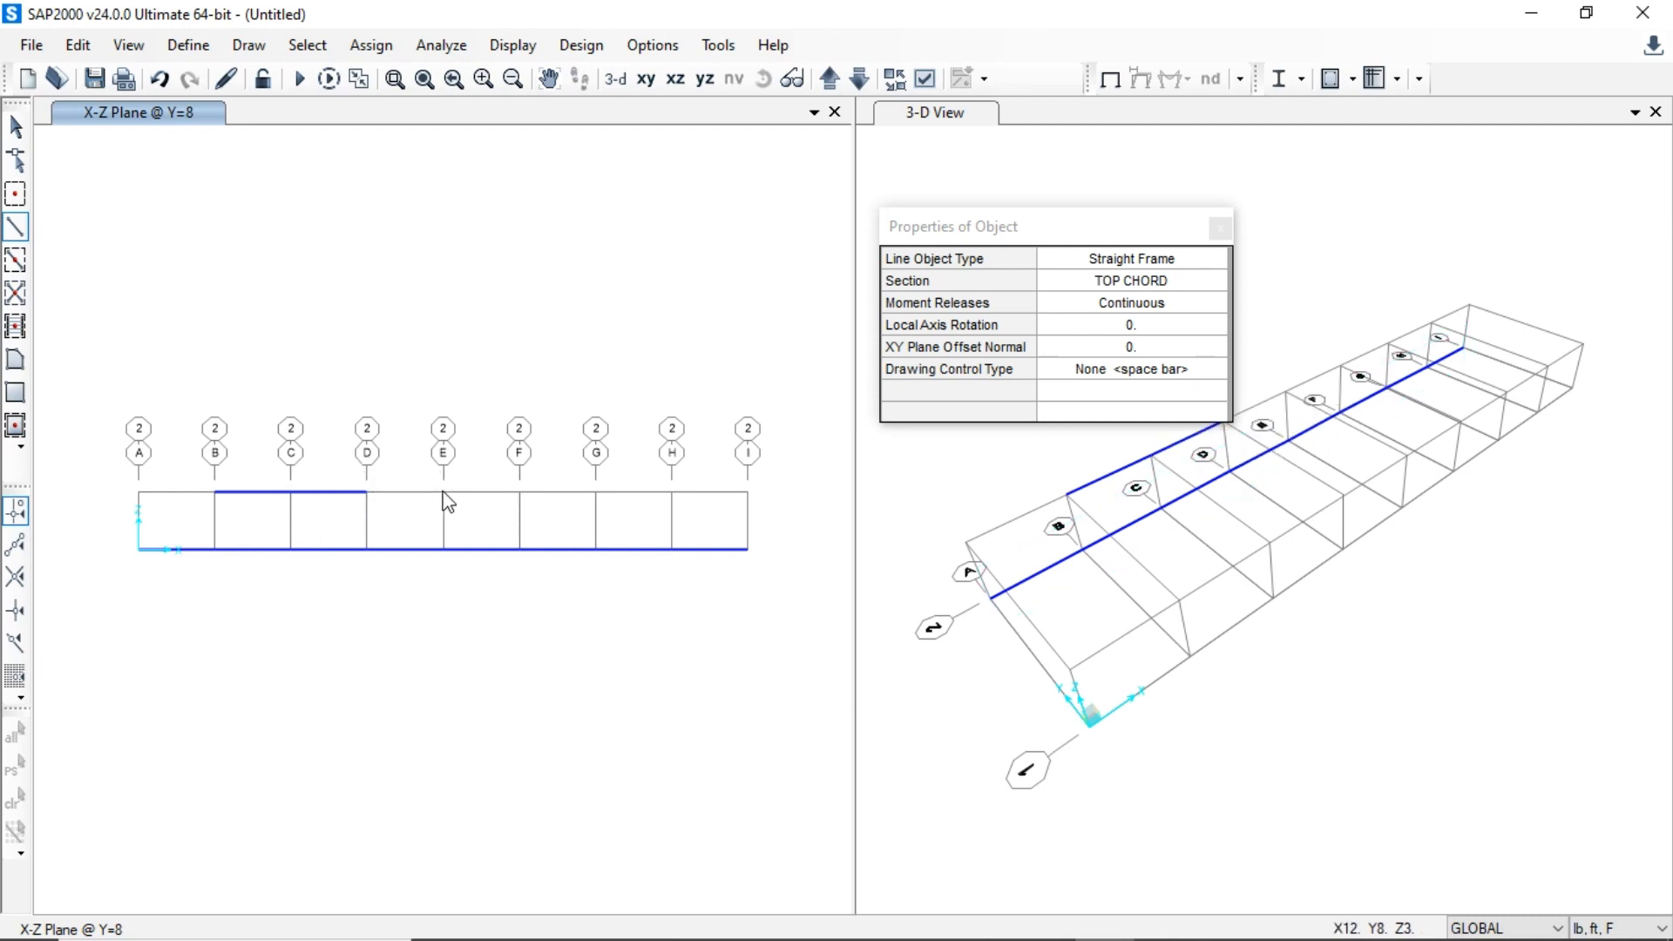
pyautogui.doubleClick(443, 492)
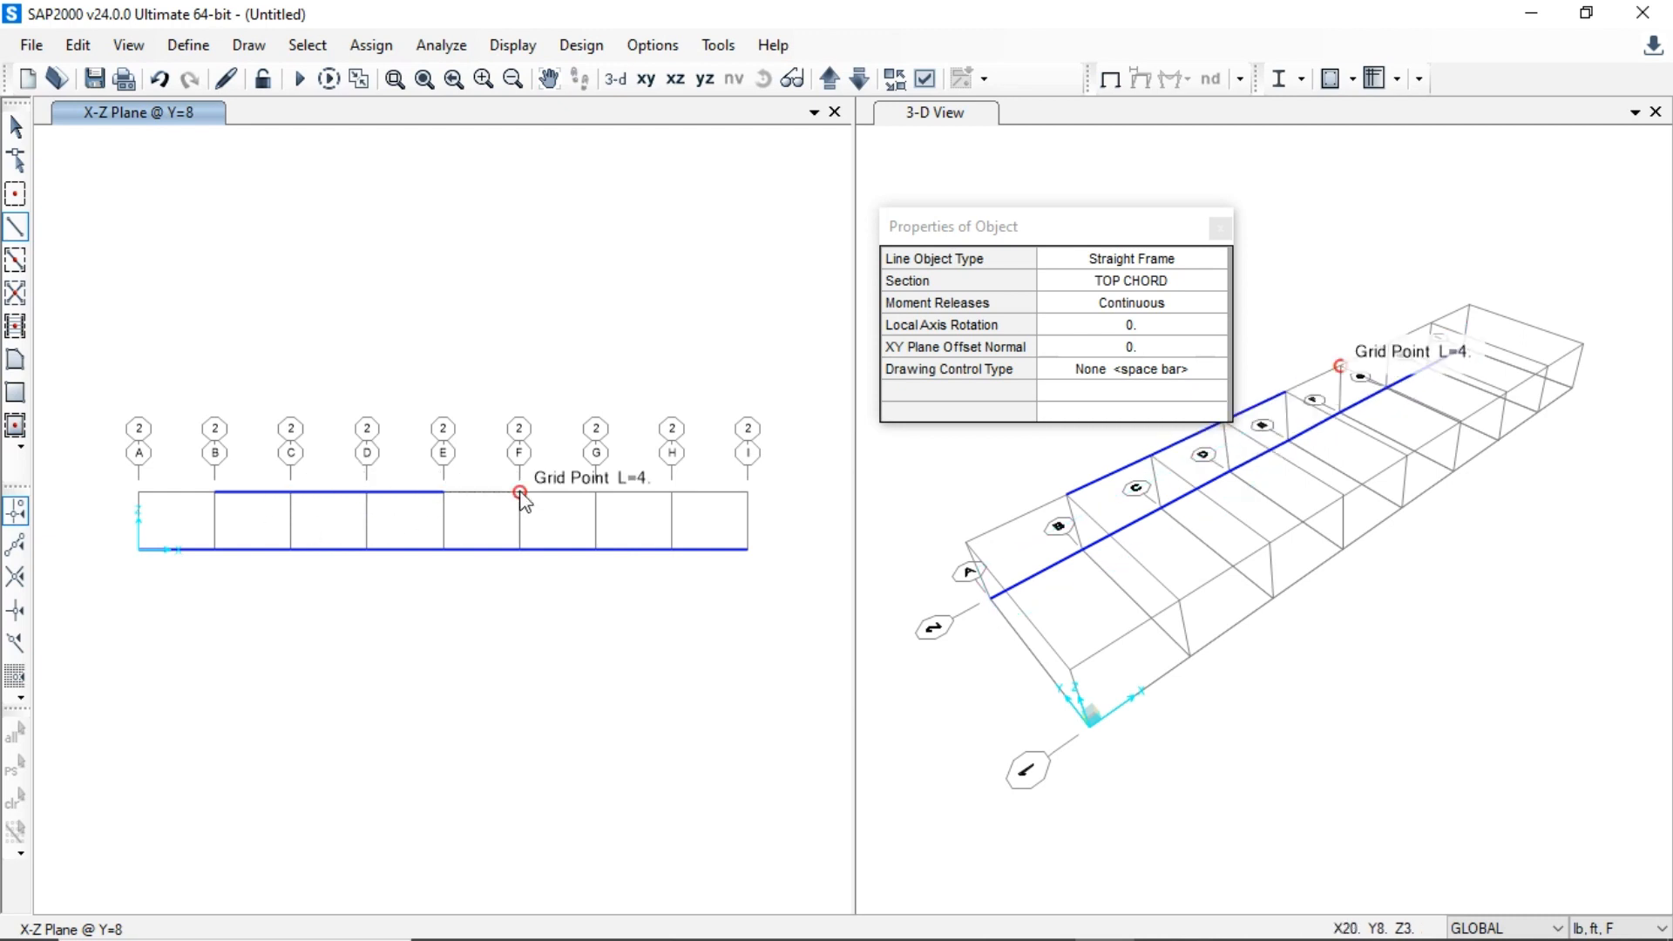
pyautogui.click(520, 493)
pyautogui.click(597, 492)
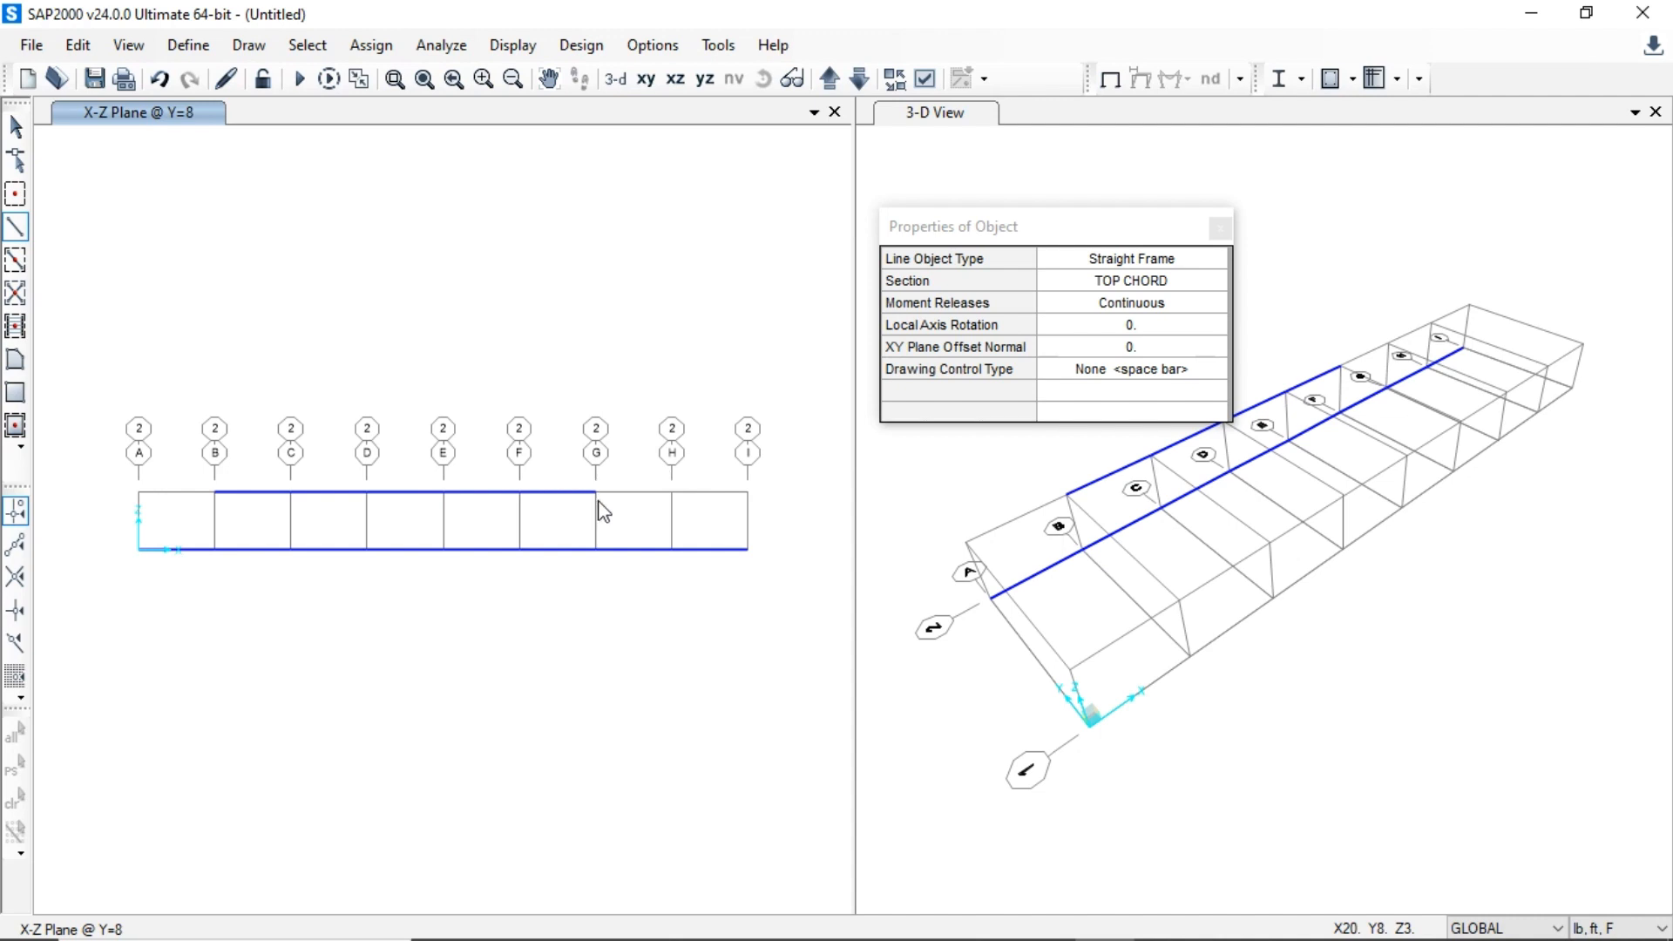
pyautogui.click(672, 493)
# - Using the VERTICAL MEMEBERS section, draw separate verticals between the two chords at grid lines B, C and D
pyautogui.click(1131, 280)
pyautogui.click(1133, 285)
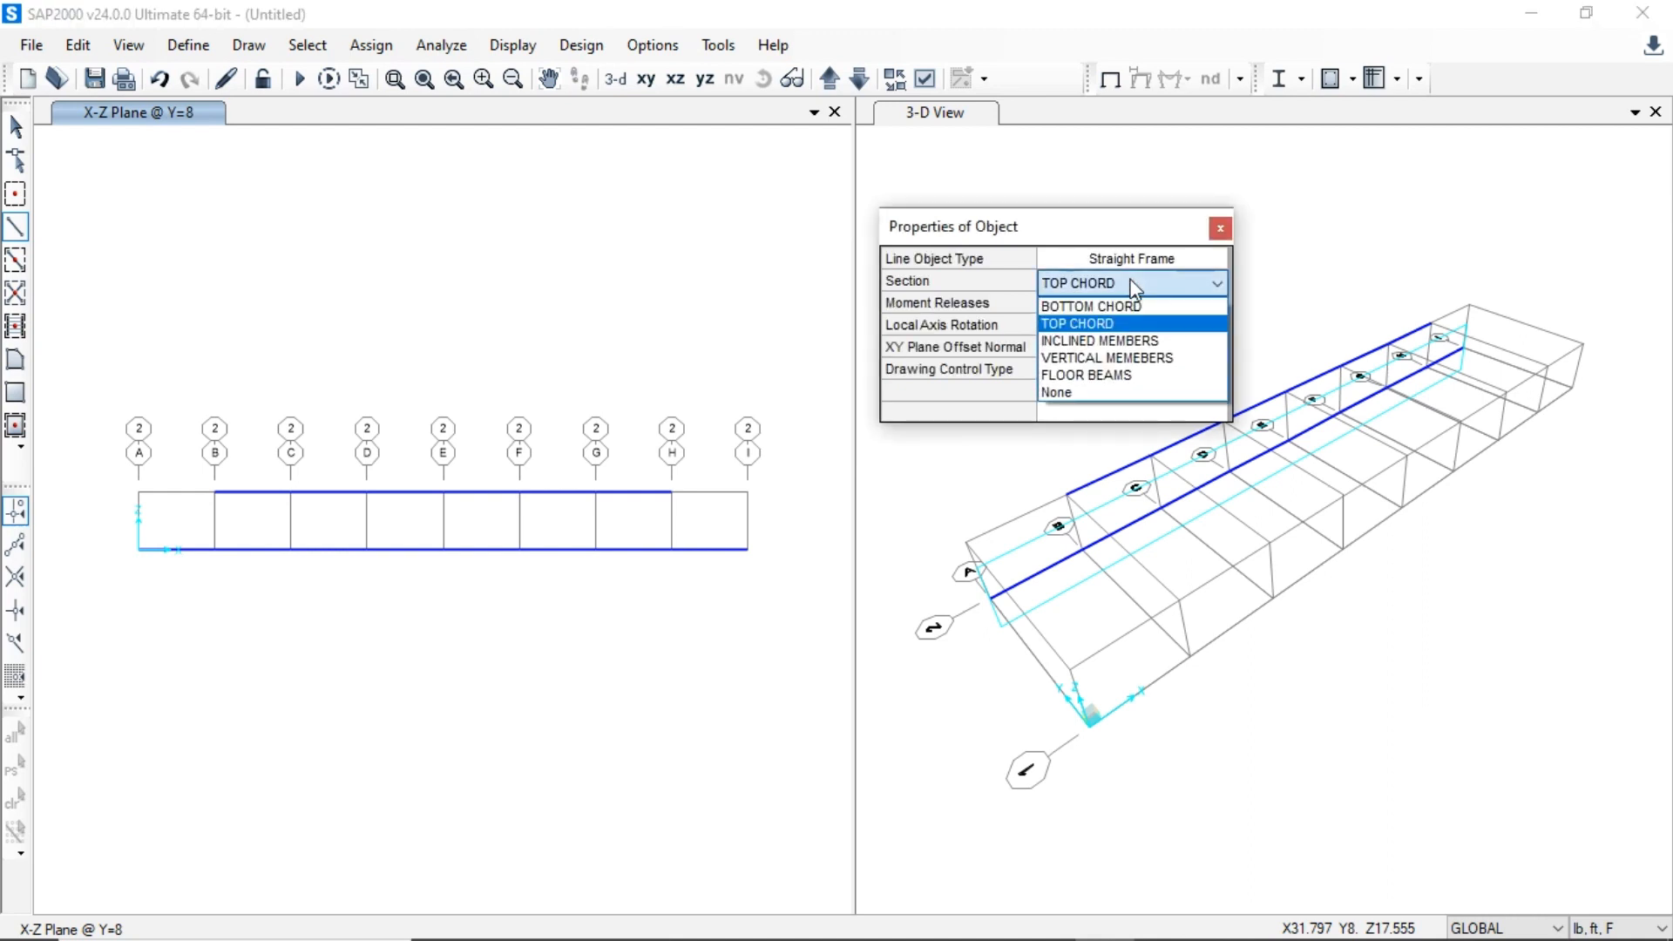
pyautogui.click(1098, 358)
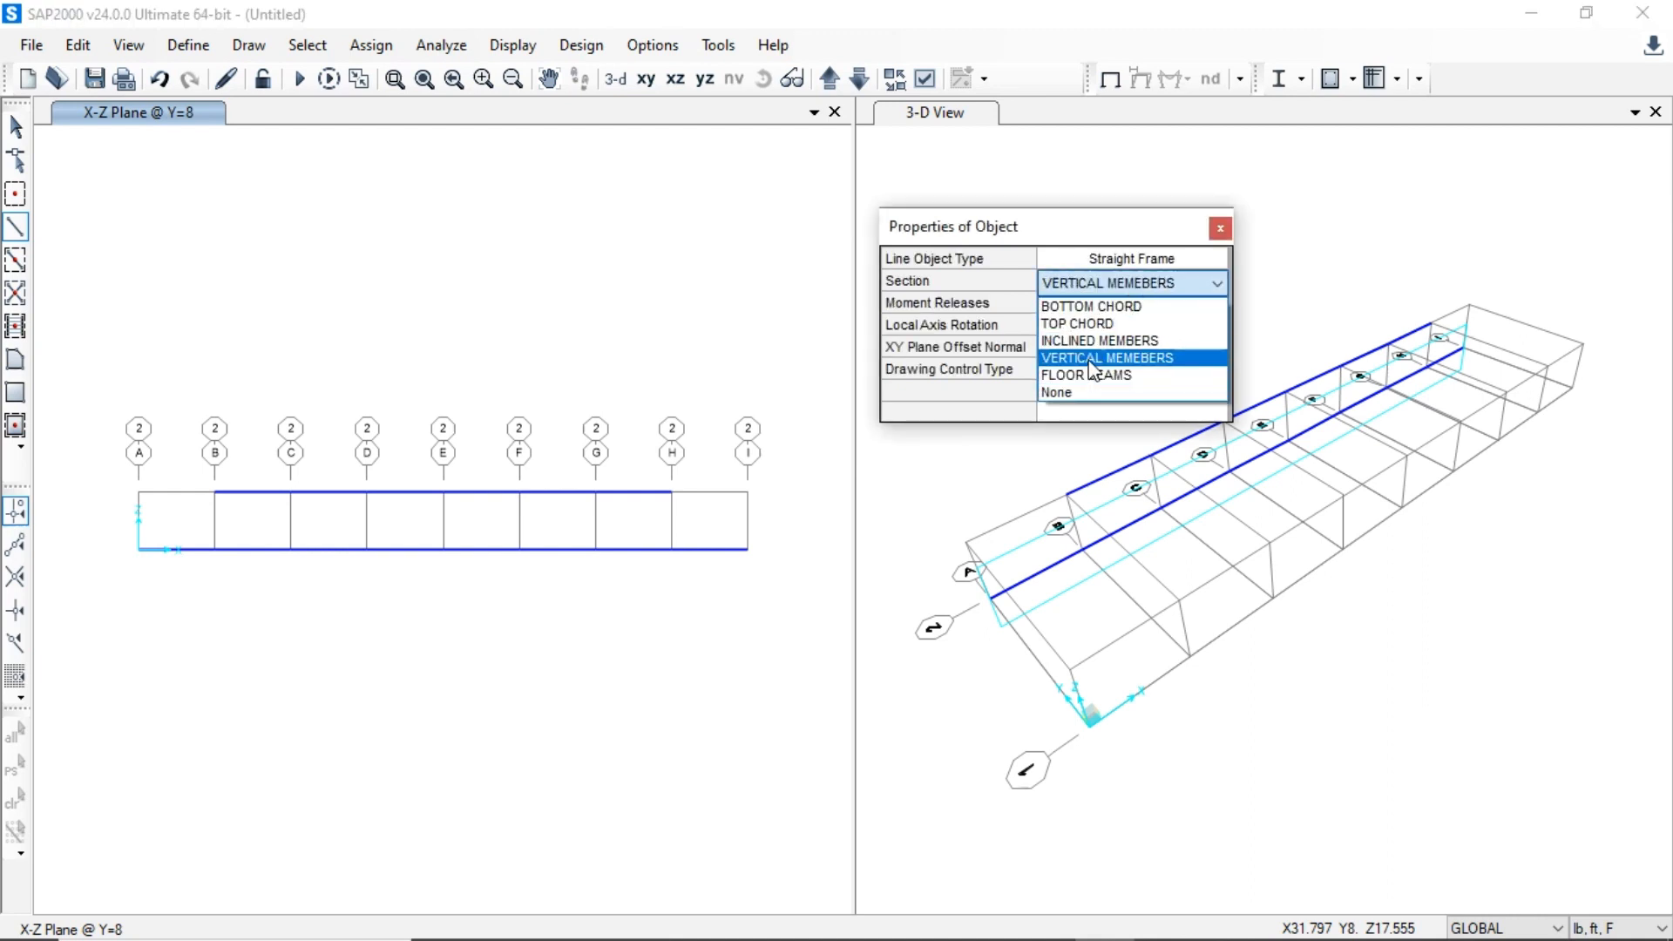
pyautogui.rightClick(216, 496)
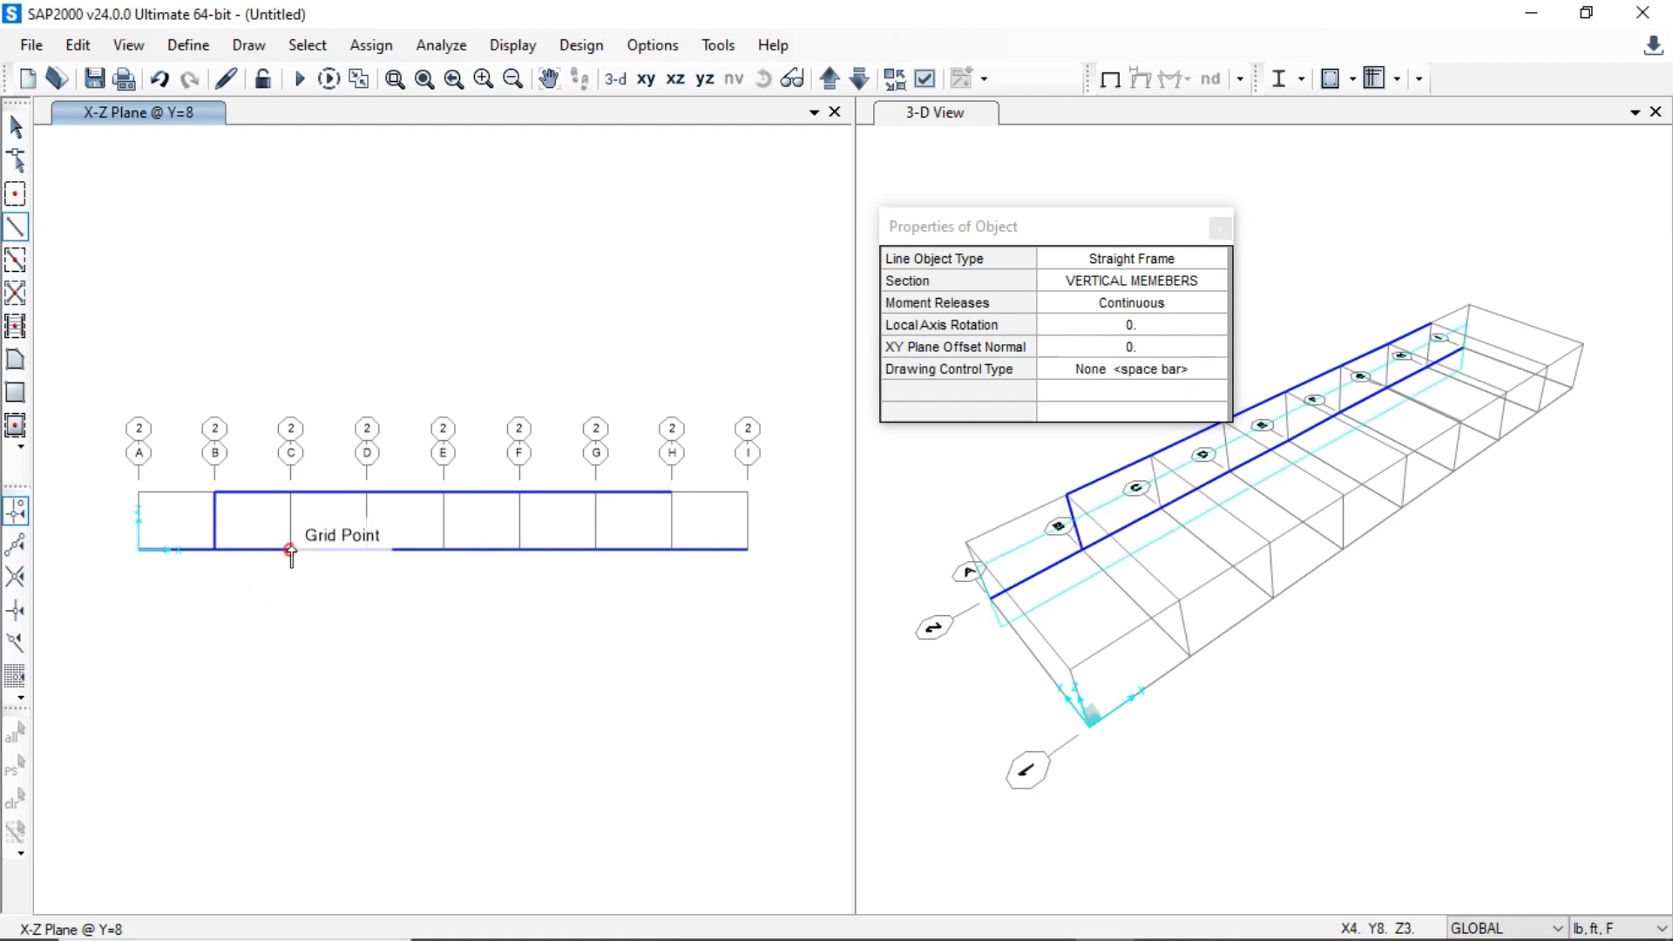
pyautogui.click(290, 553)
pyautogui.click(291, 493)
pyautogui.rightClick(361, 556)
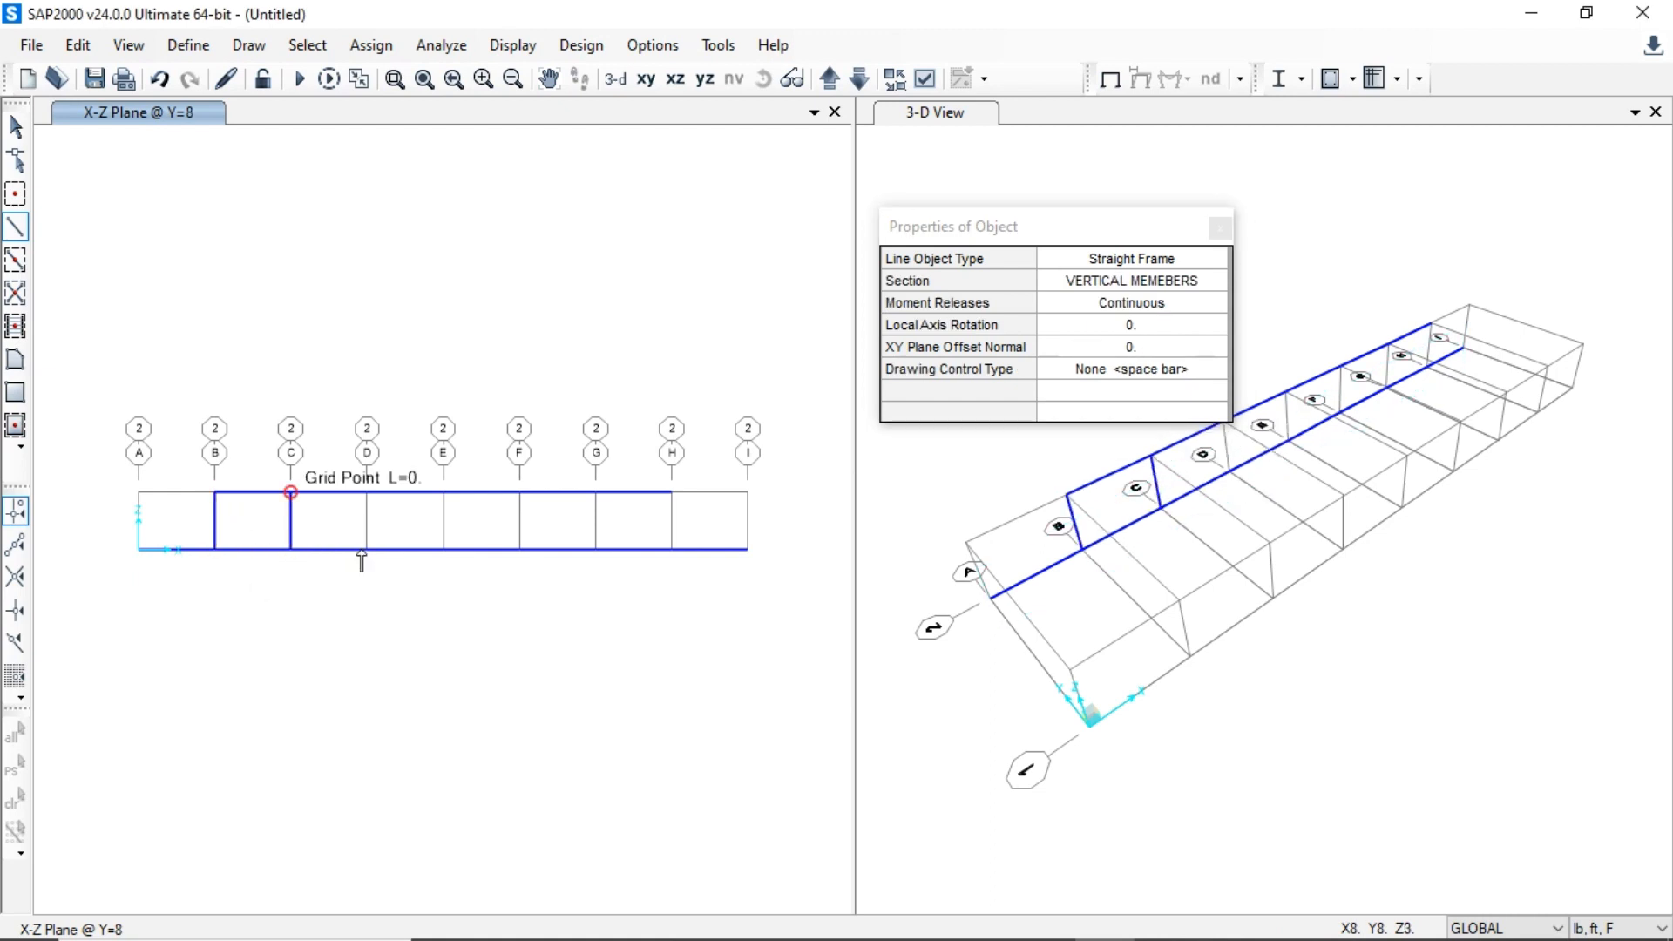
pyautogui.click(366, 549)
pyautogui.click(366, 494)
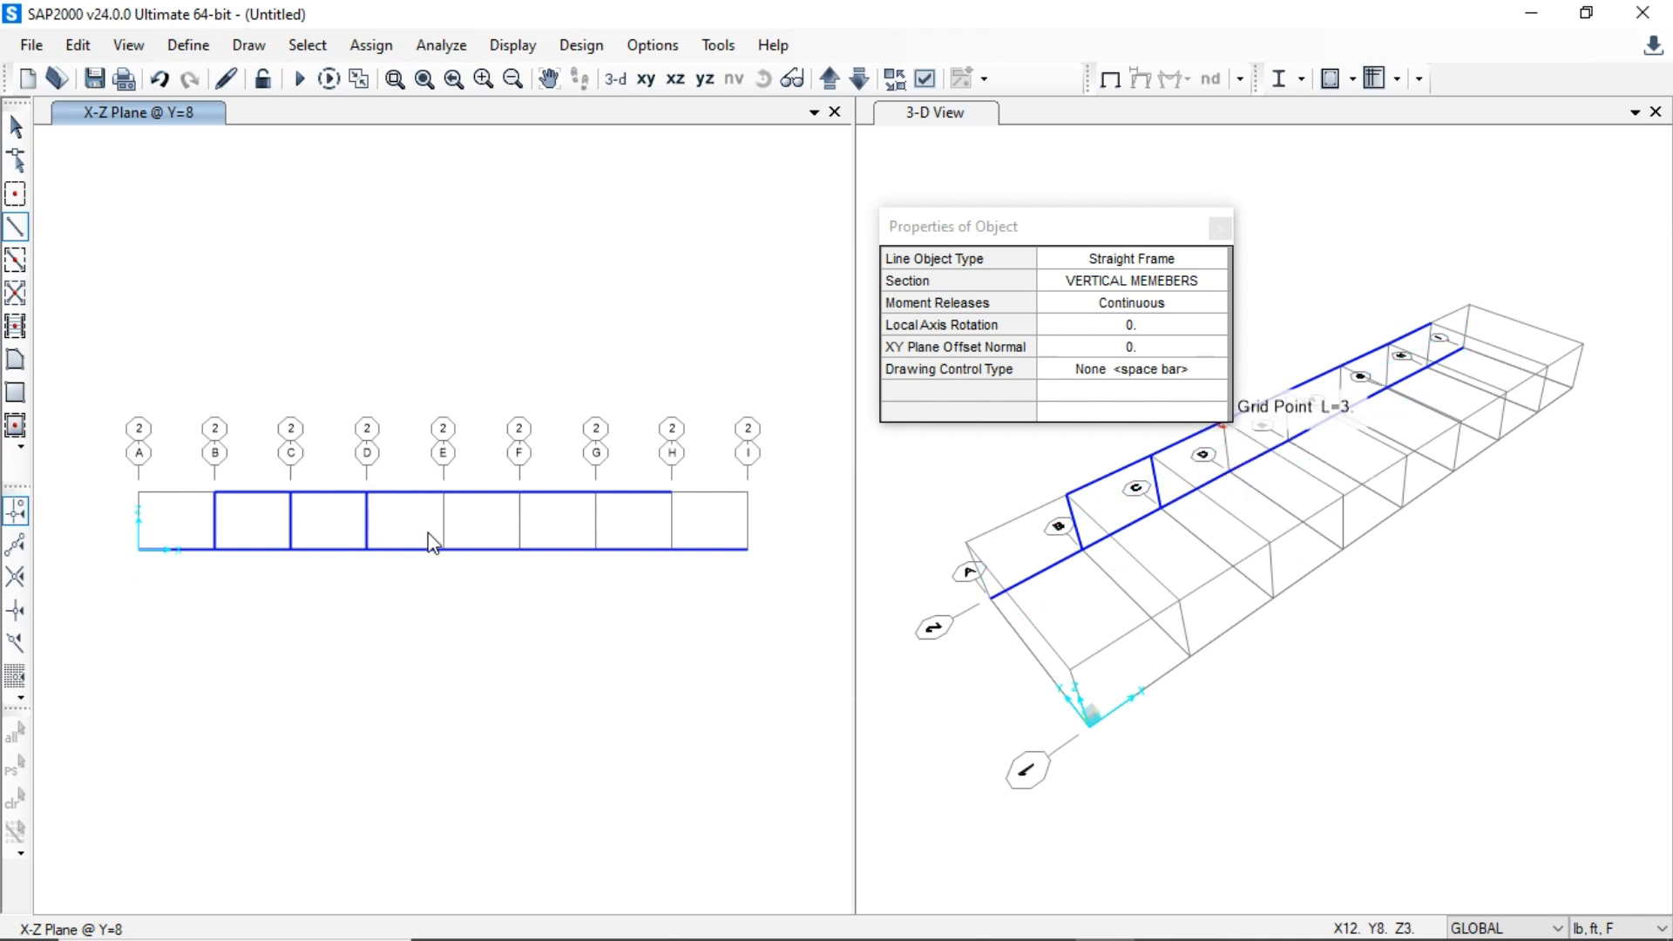
pyautogui.rightClick(447, 558)
# - Draw separate vertical members between the bottom and top chords at grid lines E, F, G and H in the Y=8 plane
pyautogui.click(443, 549)
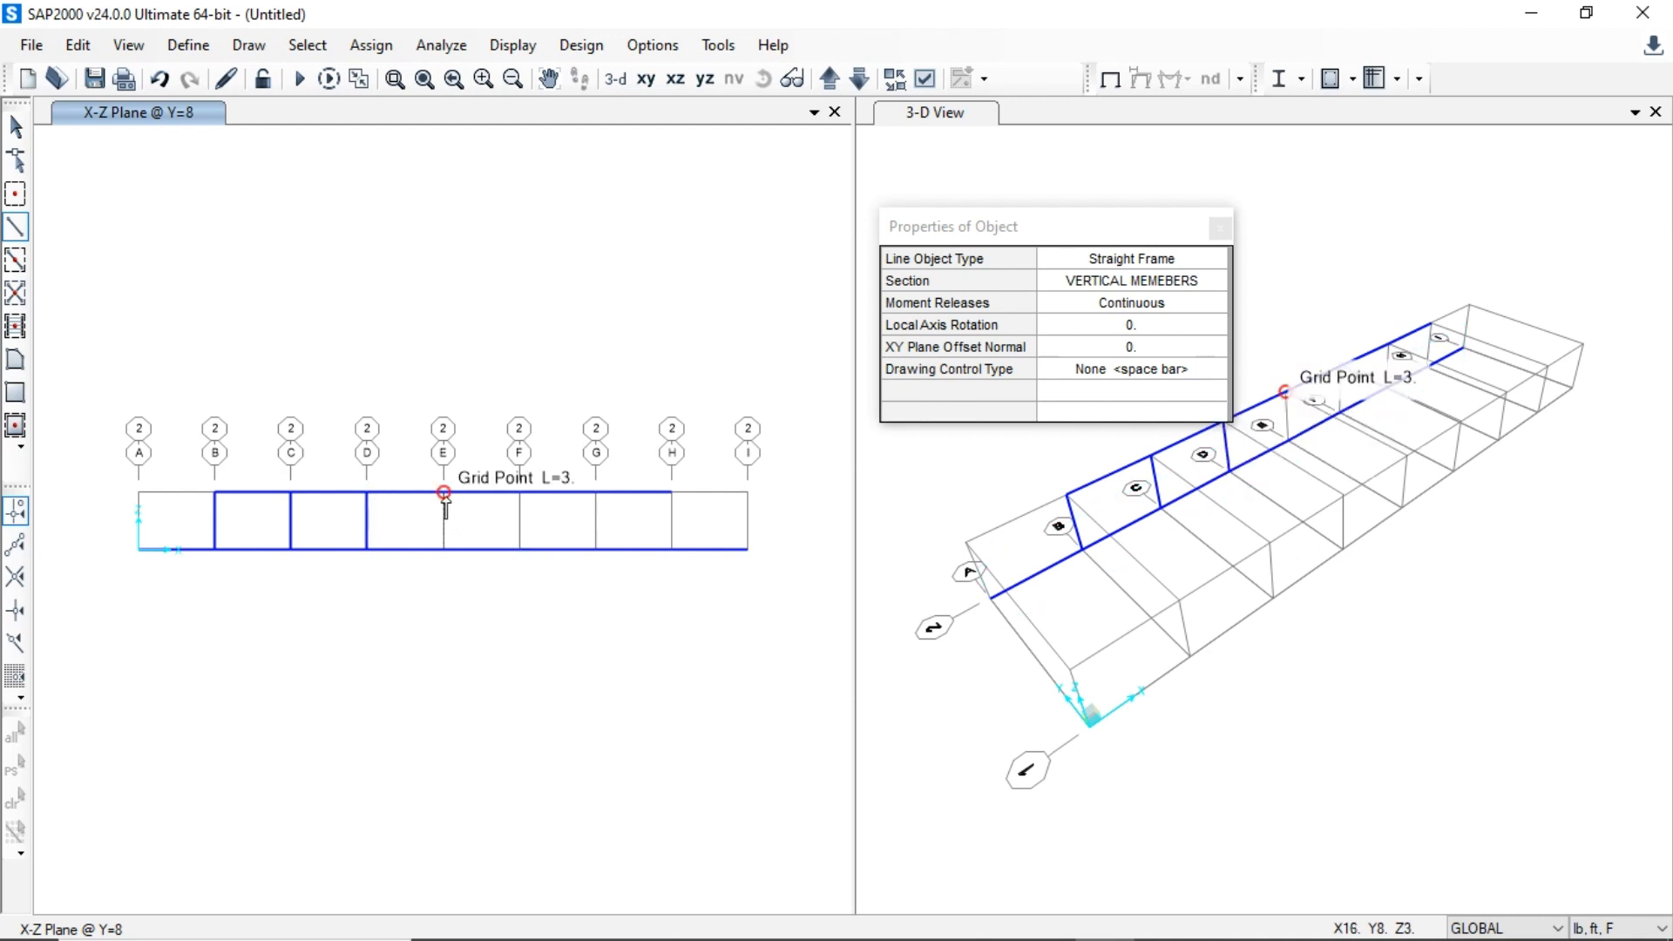
pyautogui.click(442, 494)
pyautogui.rightClick(521, 558)
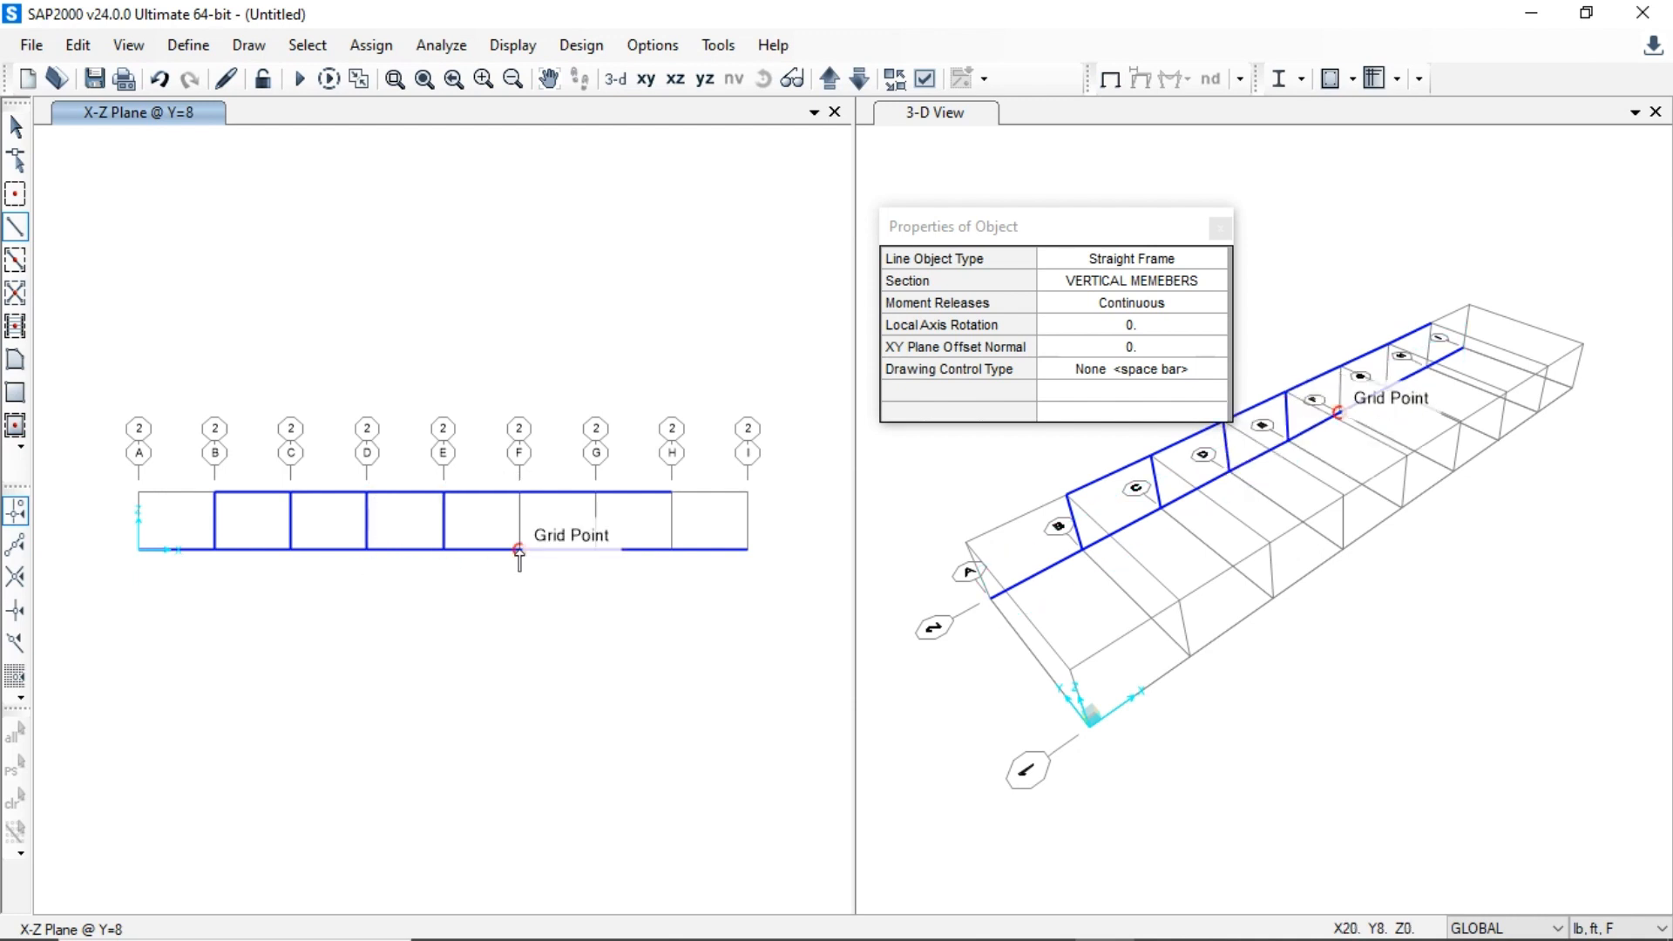
pyautogui.click(519, 549)
pyautogui.click(520, 493)
pyautogui.rightClick(596, 558)
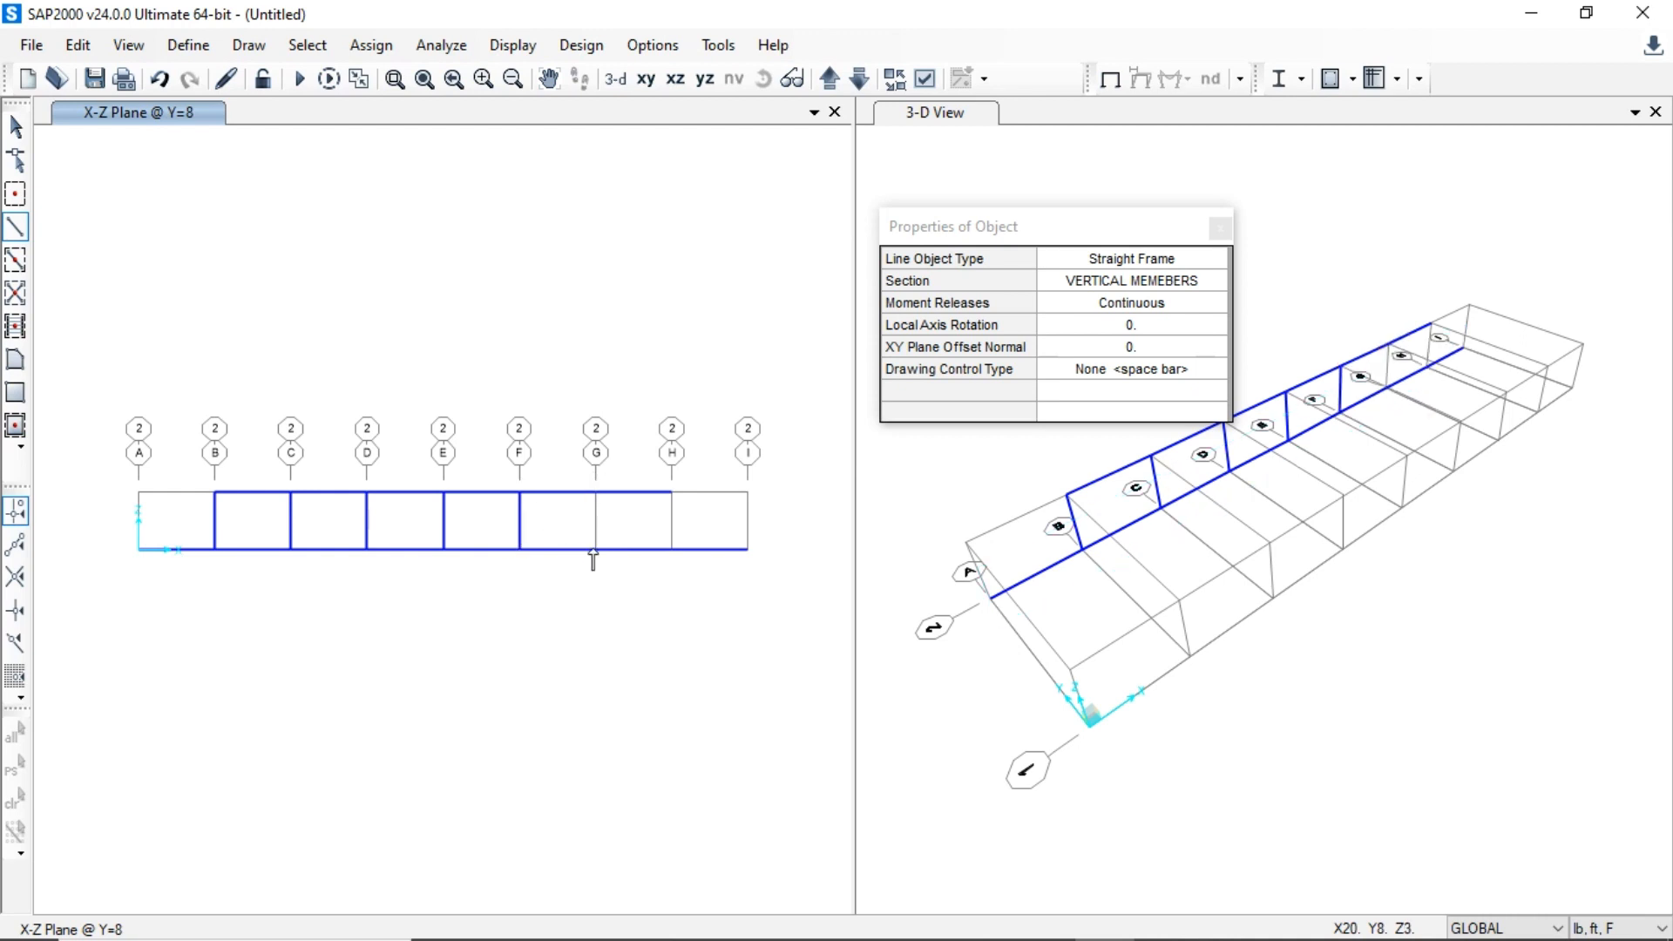
pyautogui.click(595, 550)
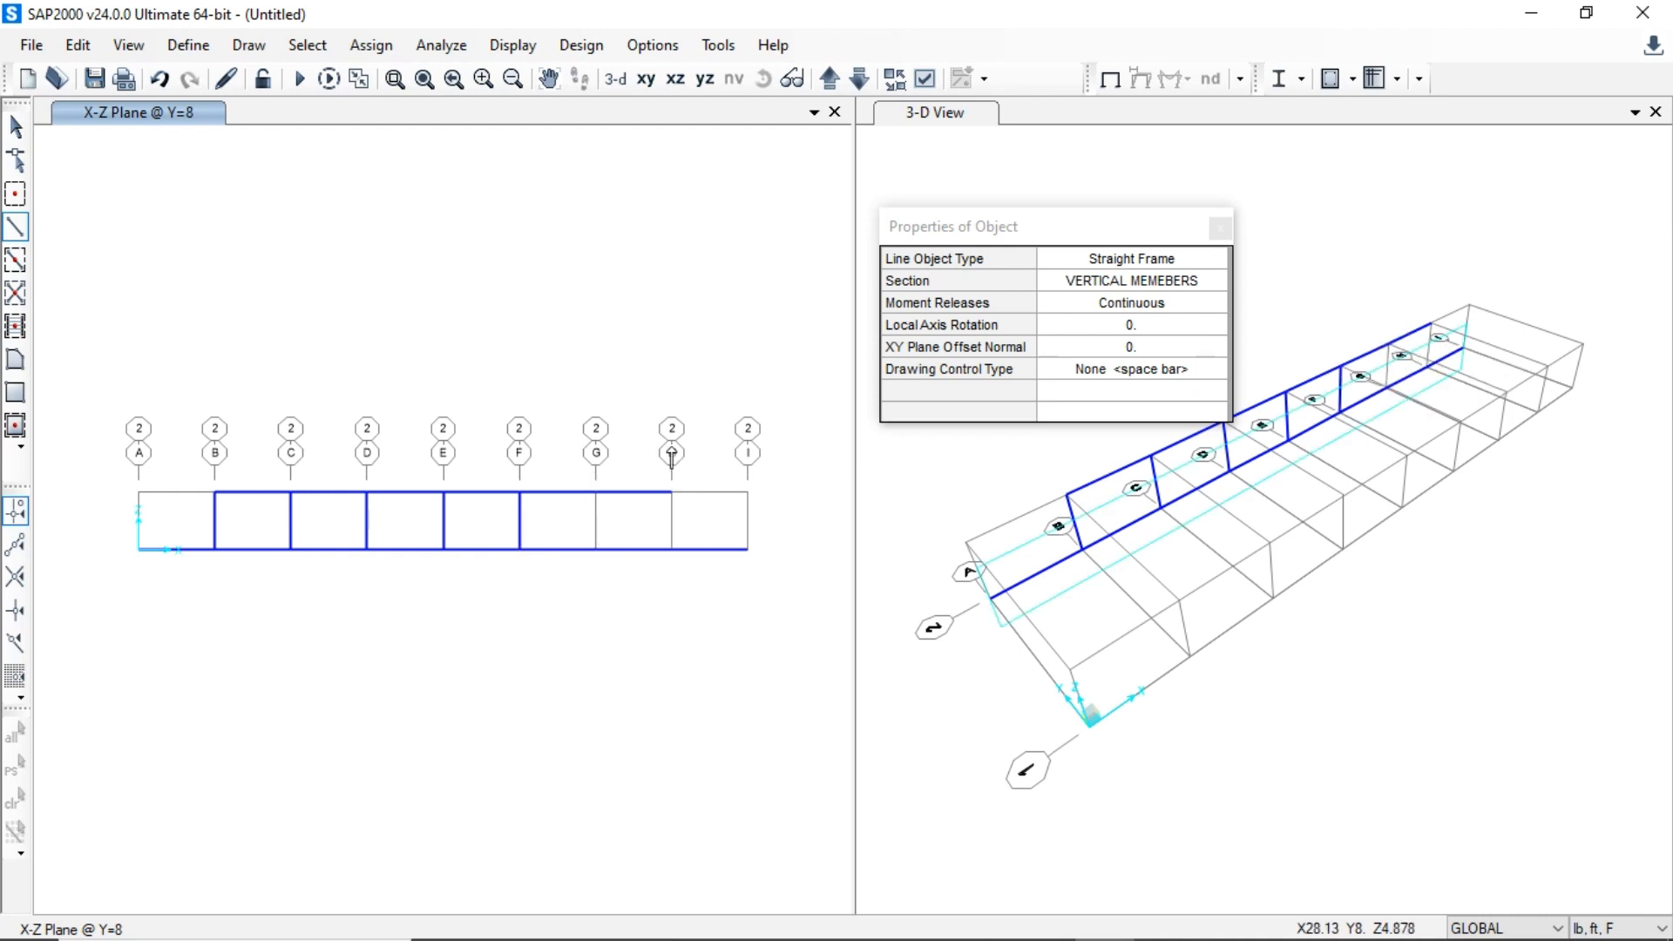
pyautogui.click(596, 494)
pyautogui.rightClick(677, 536)
pyautogui.click(671, 550)
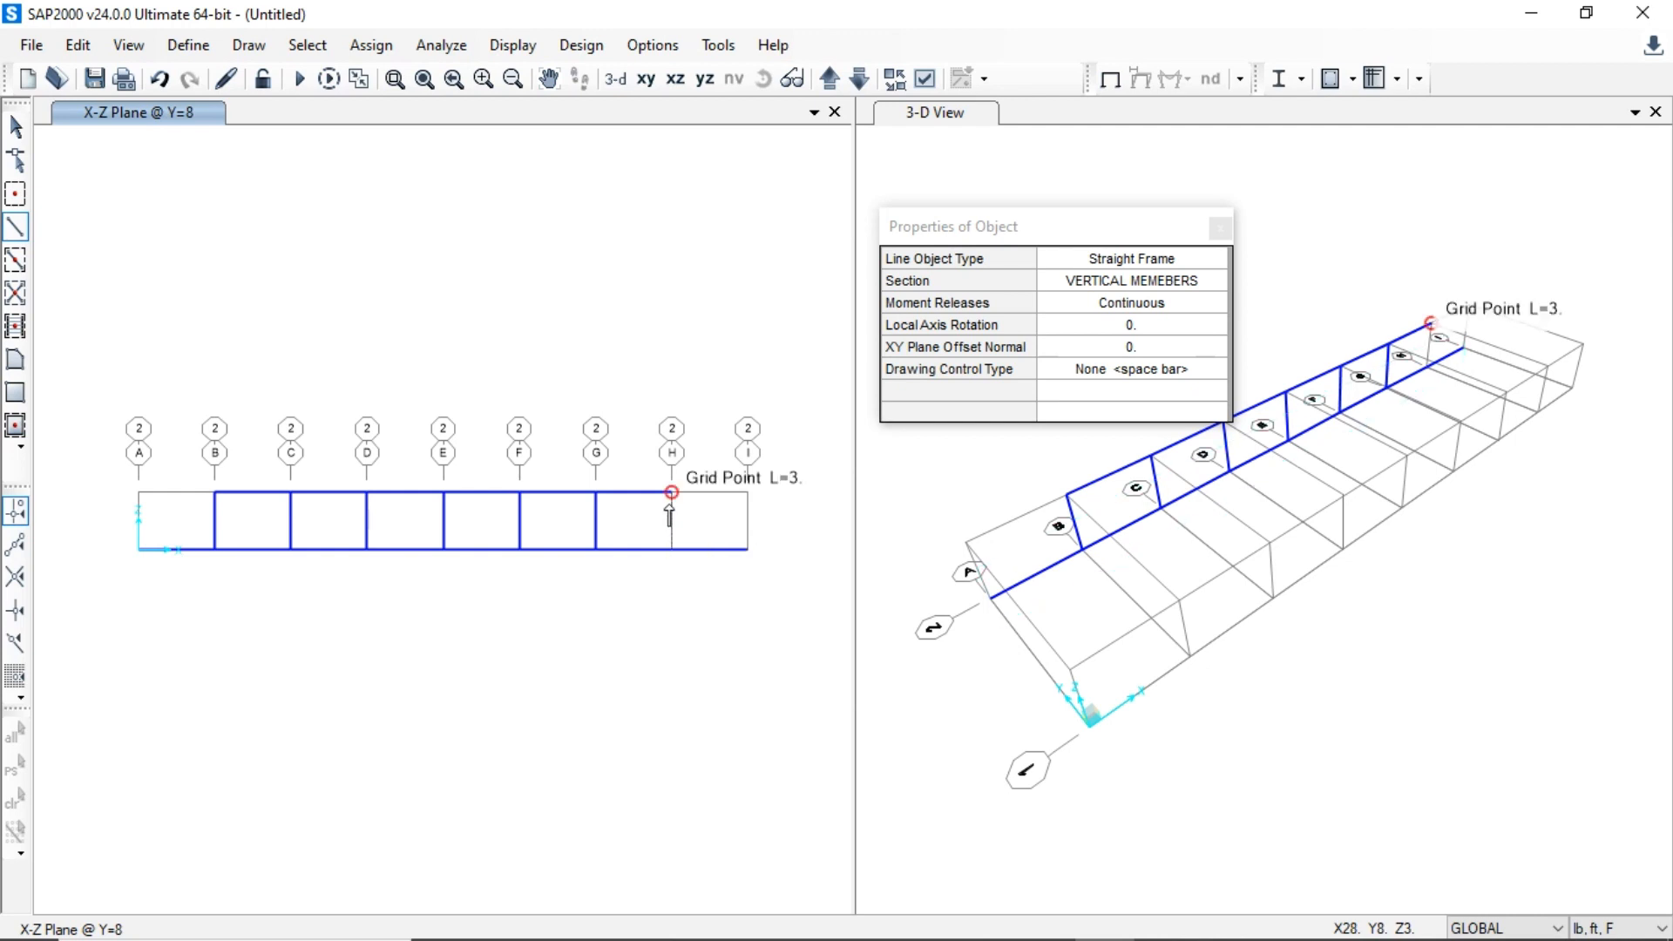
pyautogui.click(671, 493)
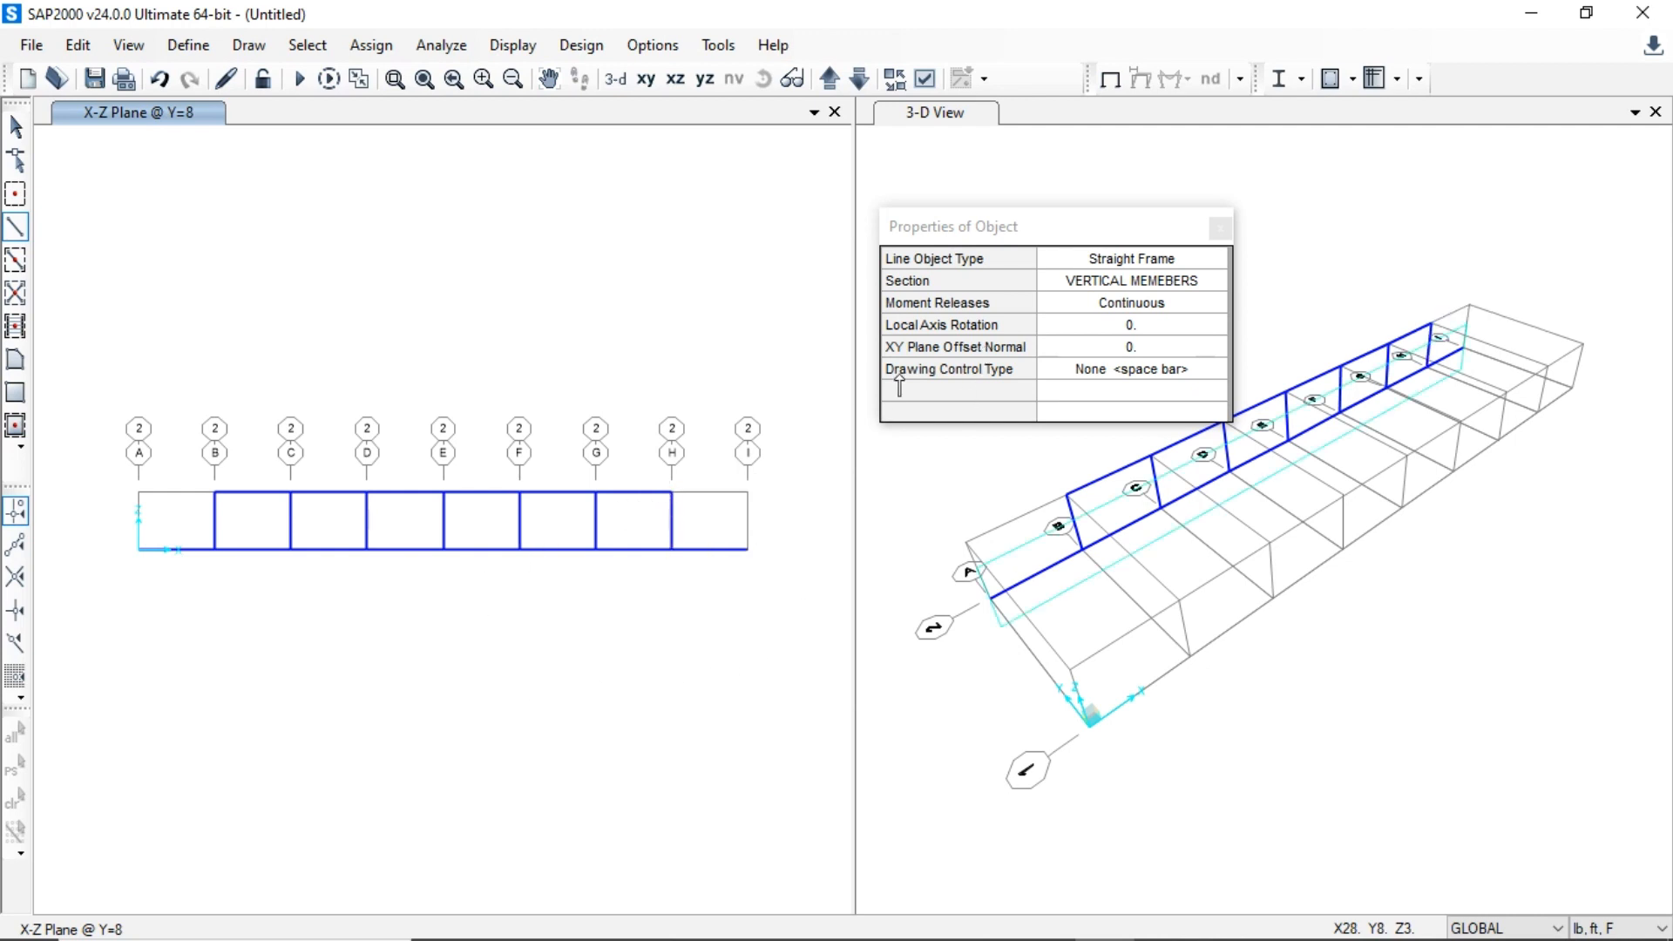
# - With the INCLINED MEMBERS section, draw four diagonals from the bottom chord at A, B, C and D to the top chord at B, C, D and E
pyautogui.click(1138, 281)
pyautogui.click(1140, 284)
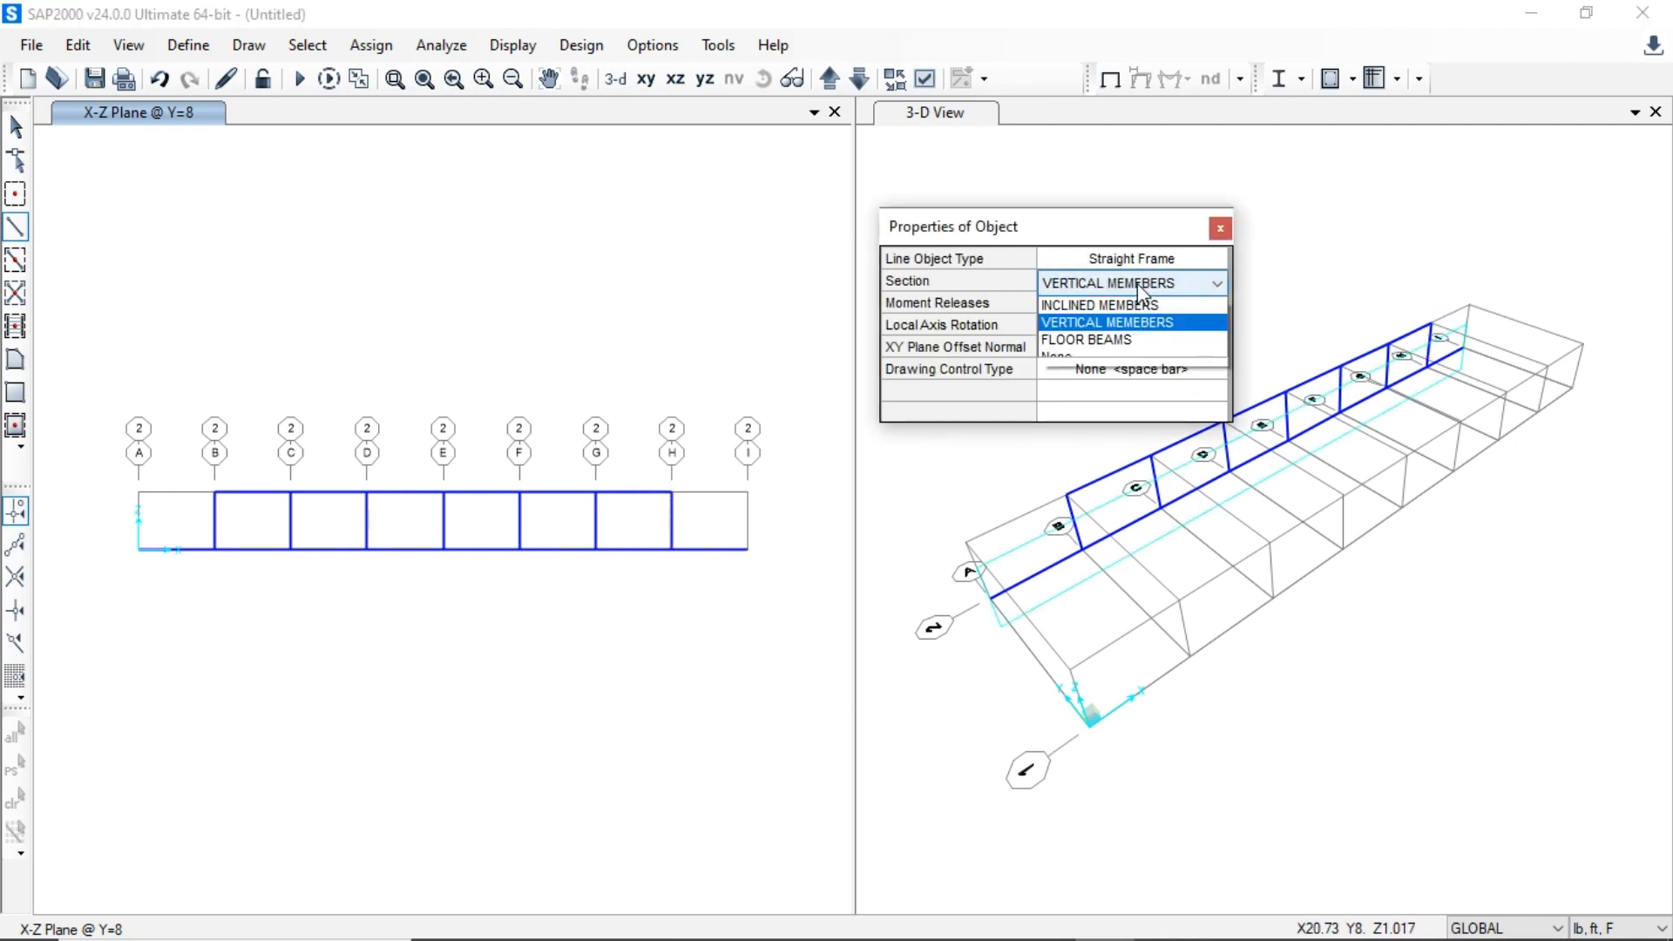
pyautogui.click(1131, 340)
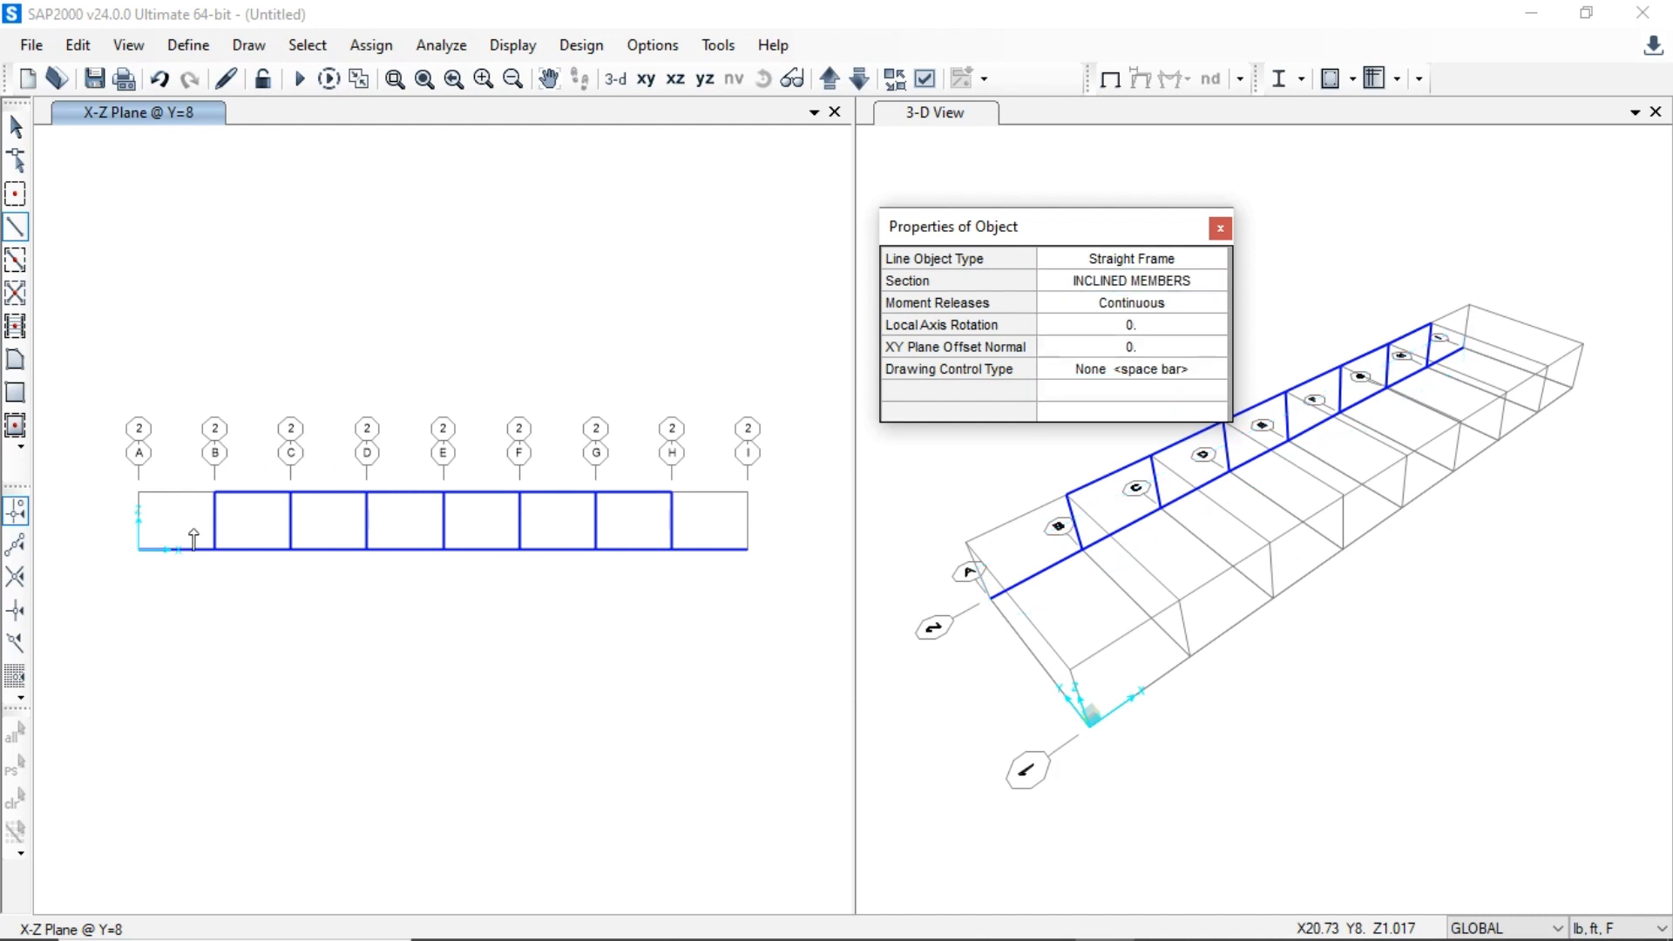
pyautogui.click(138, 549)
pyautogui.click(214, 494)
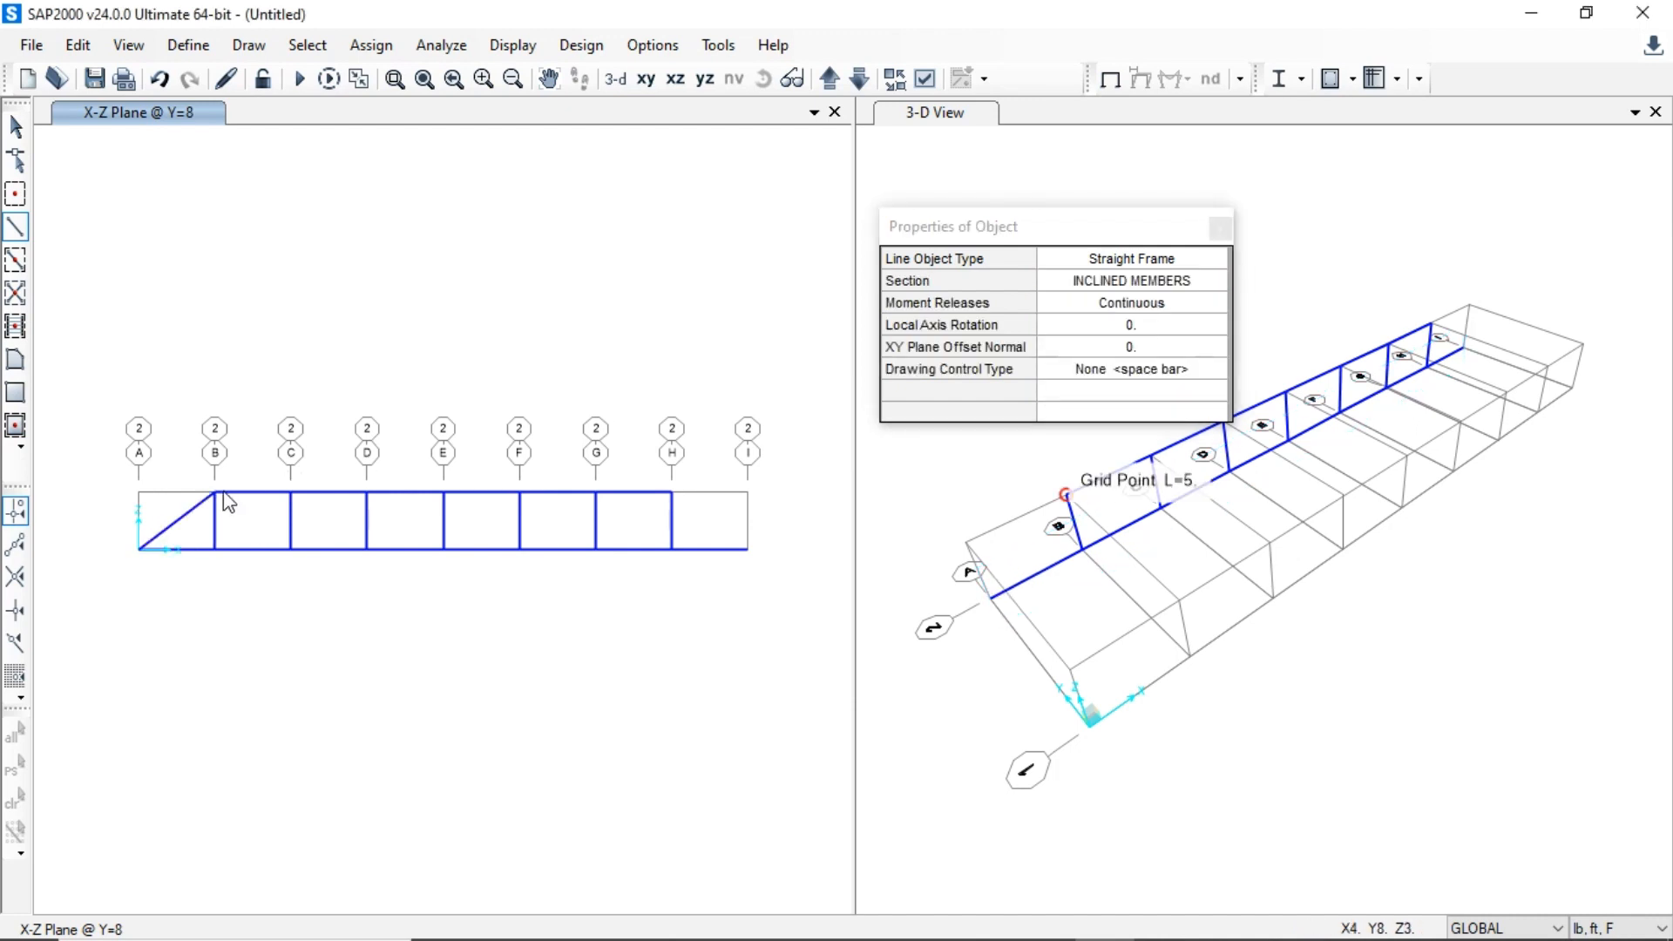
pyautogui.click(215, 549)
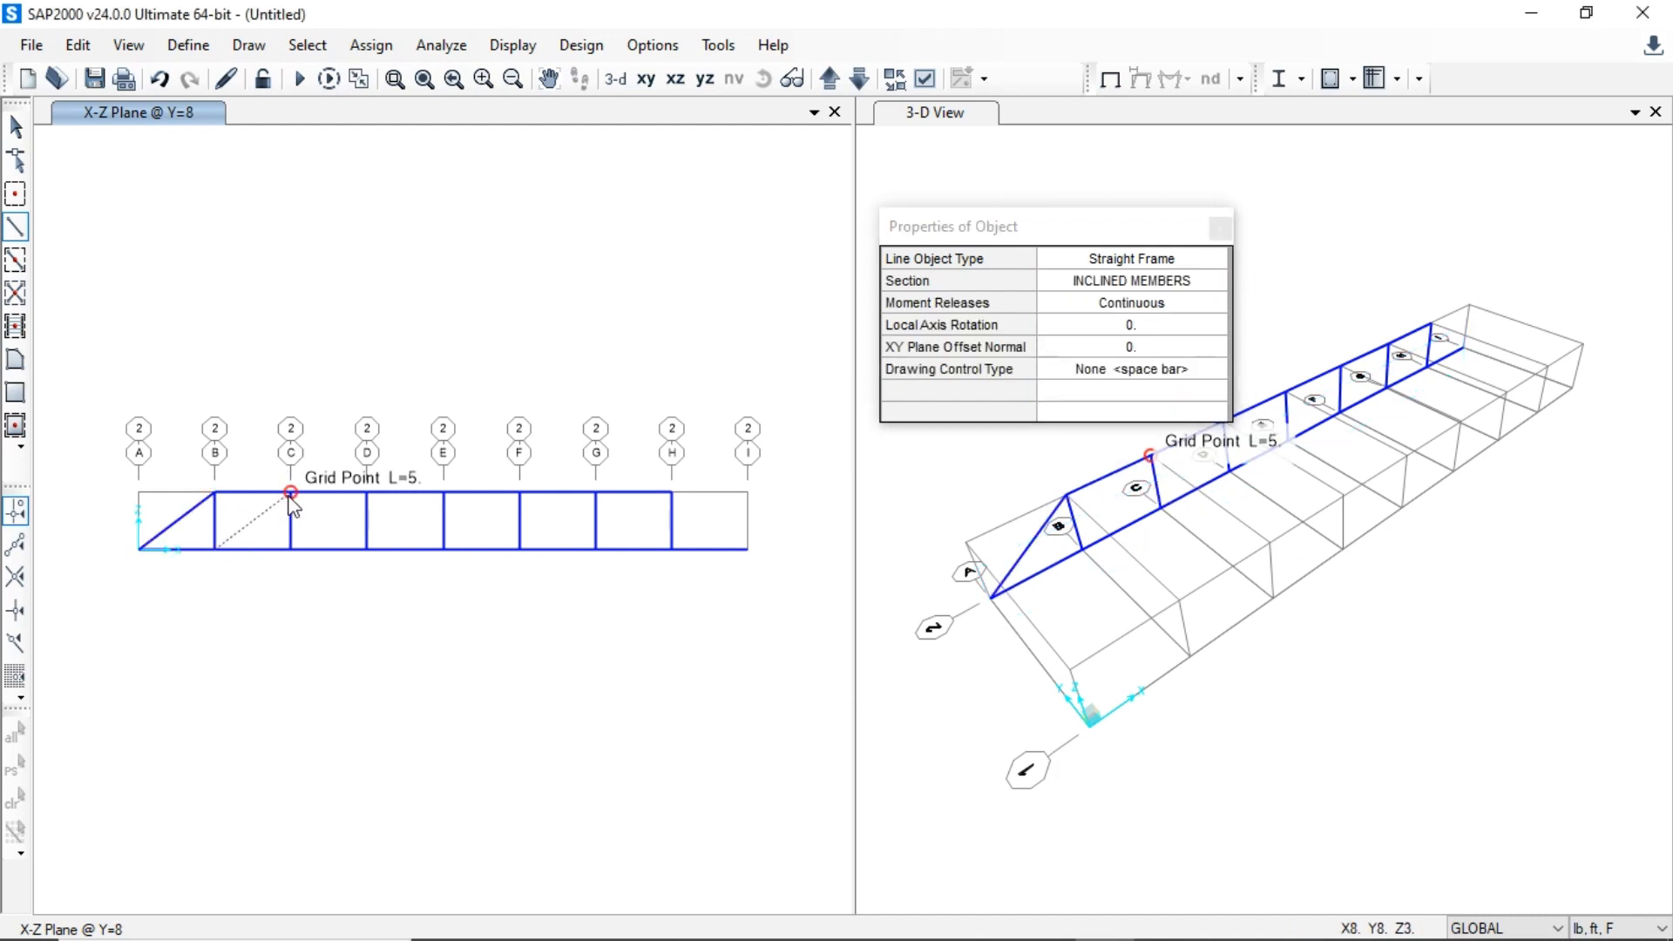
pyautogui.click(290, 493)
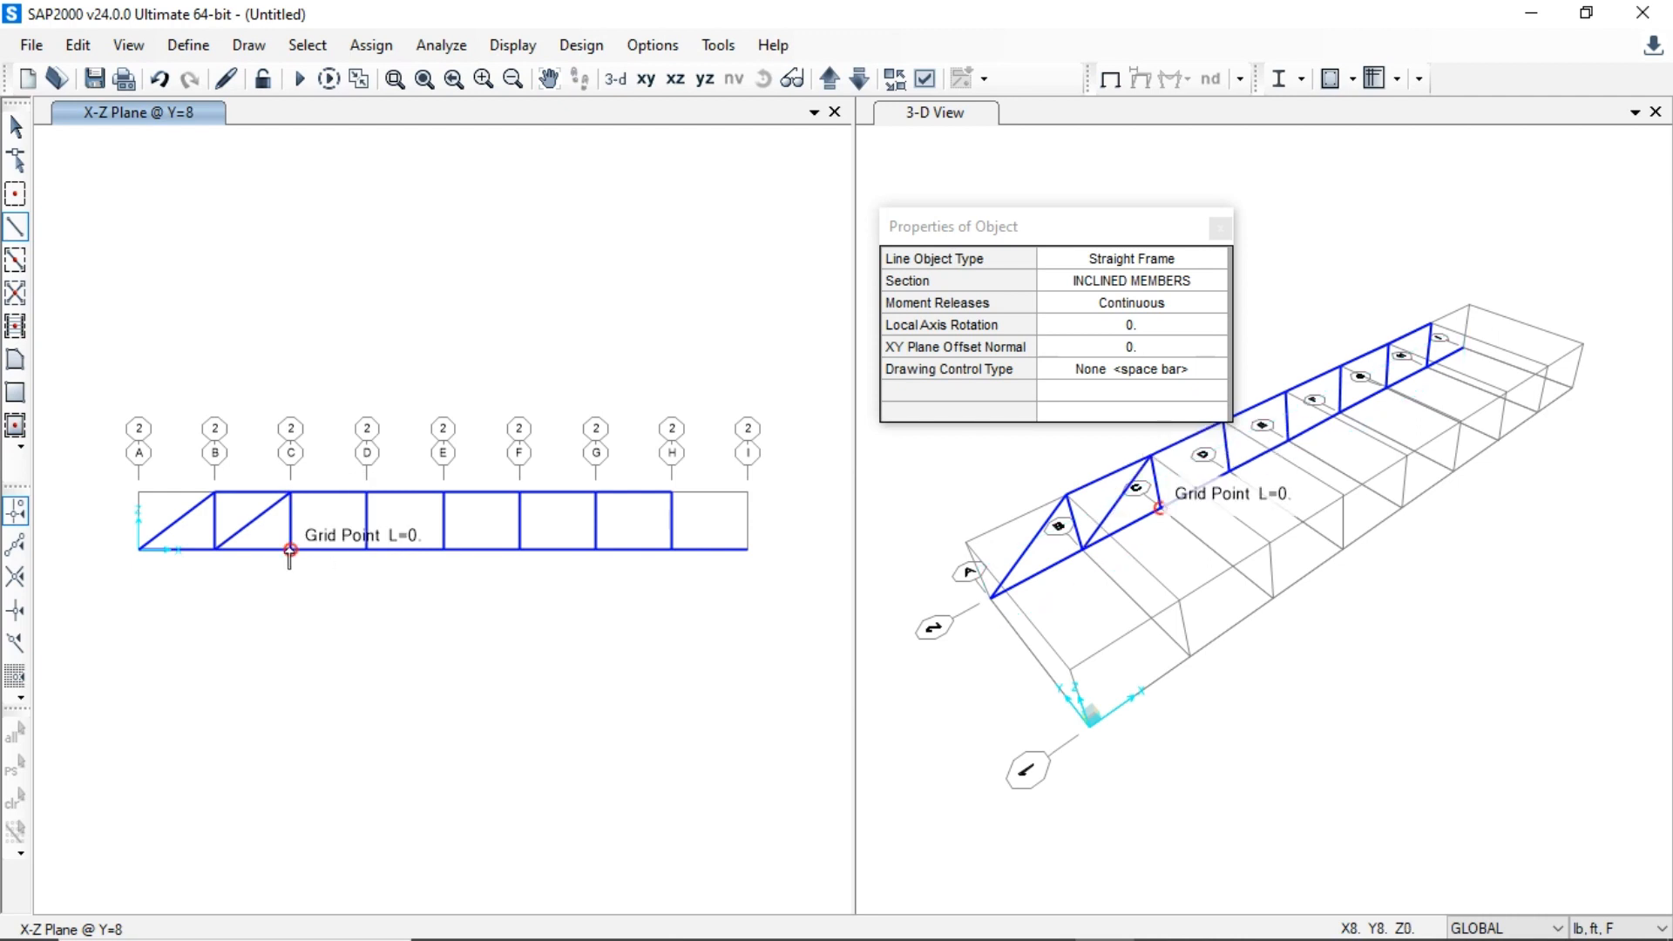
pyautogui.click(290, 549)
pyautogui.click(367, 493)
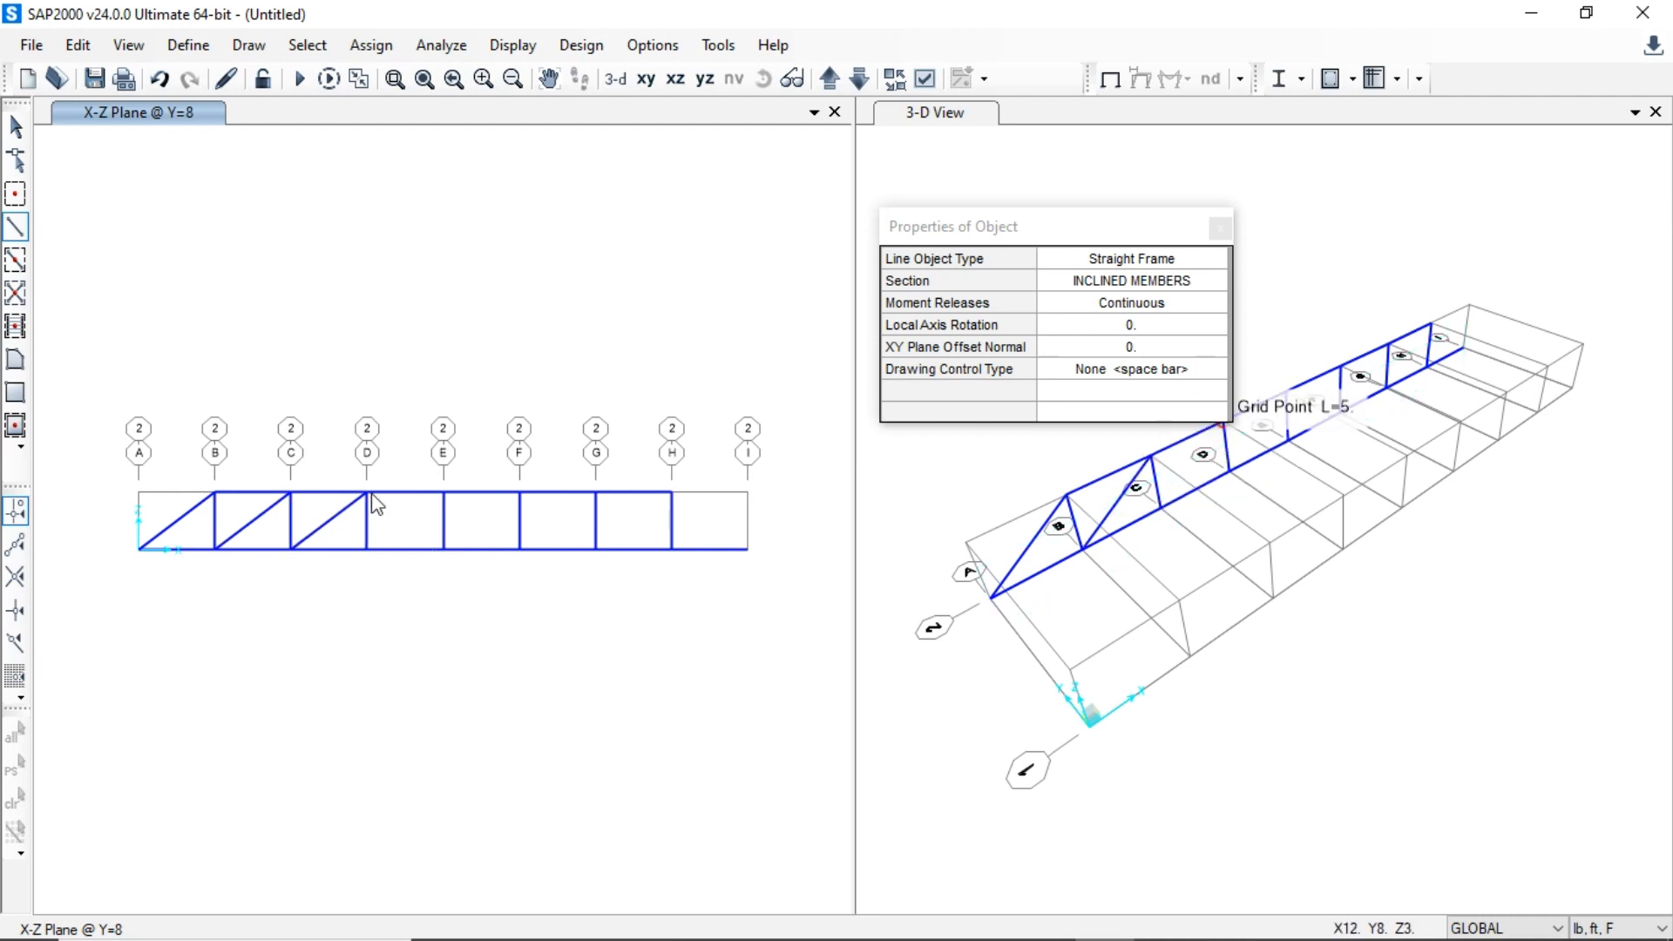
pyautogui.click(367, 549)
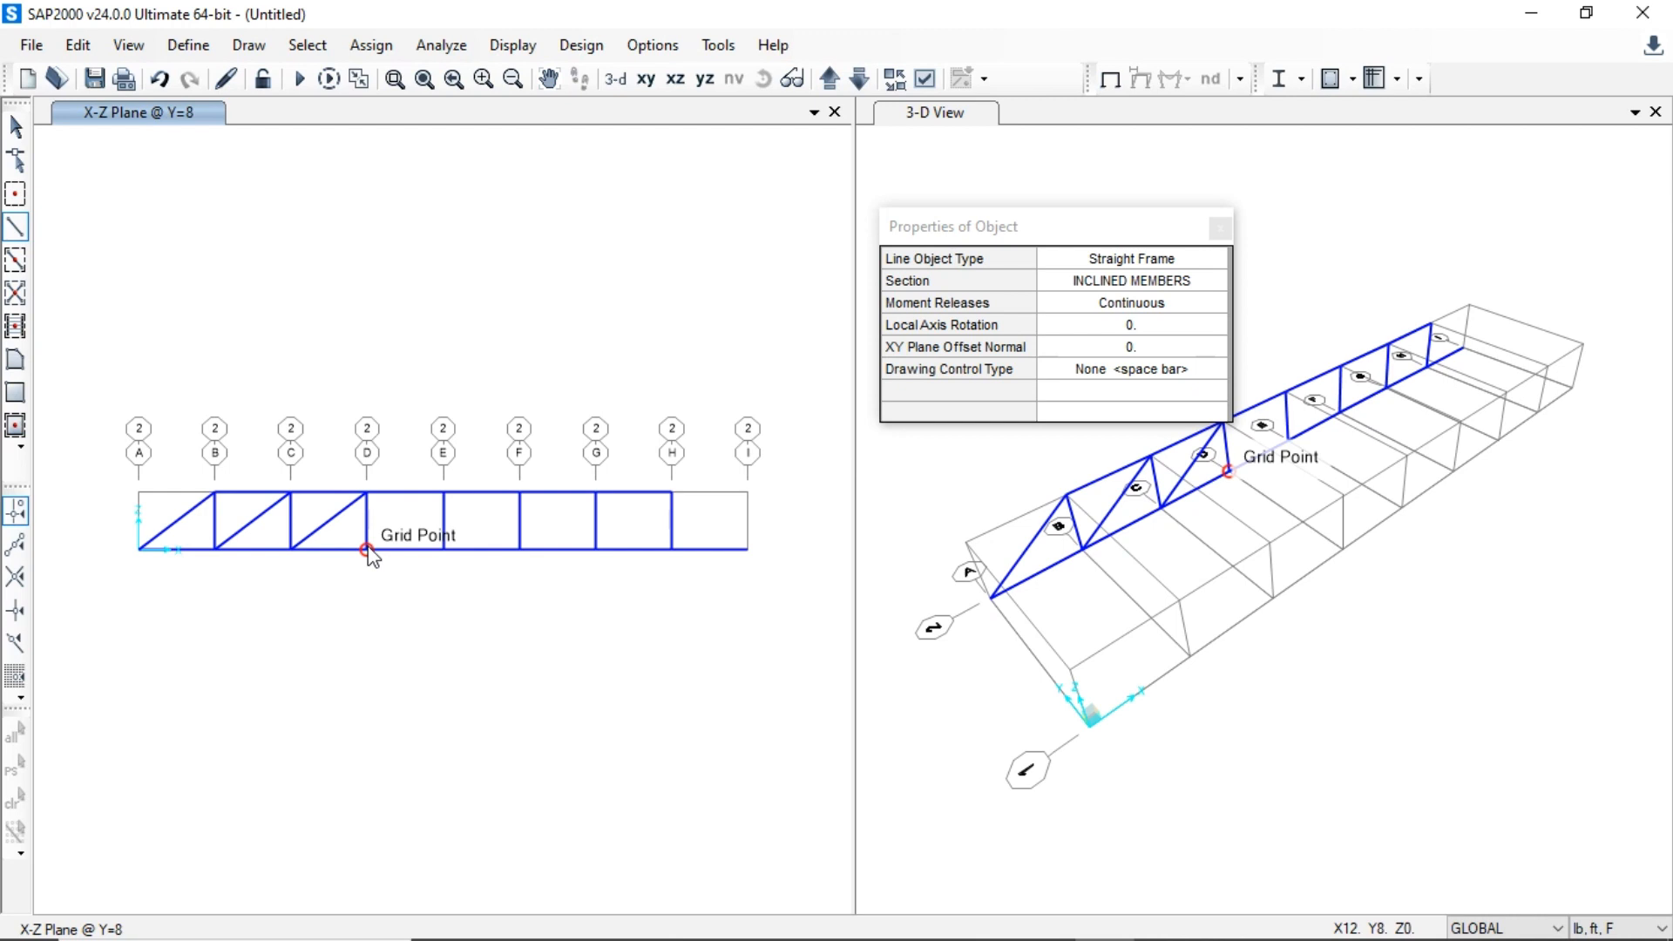
pyautogui.click(443, 493)
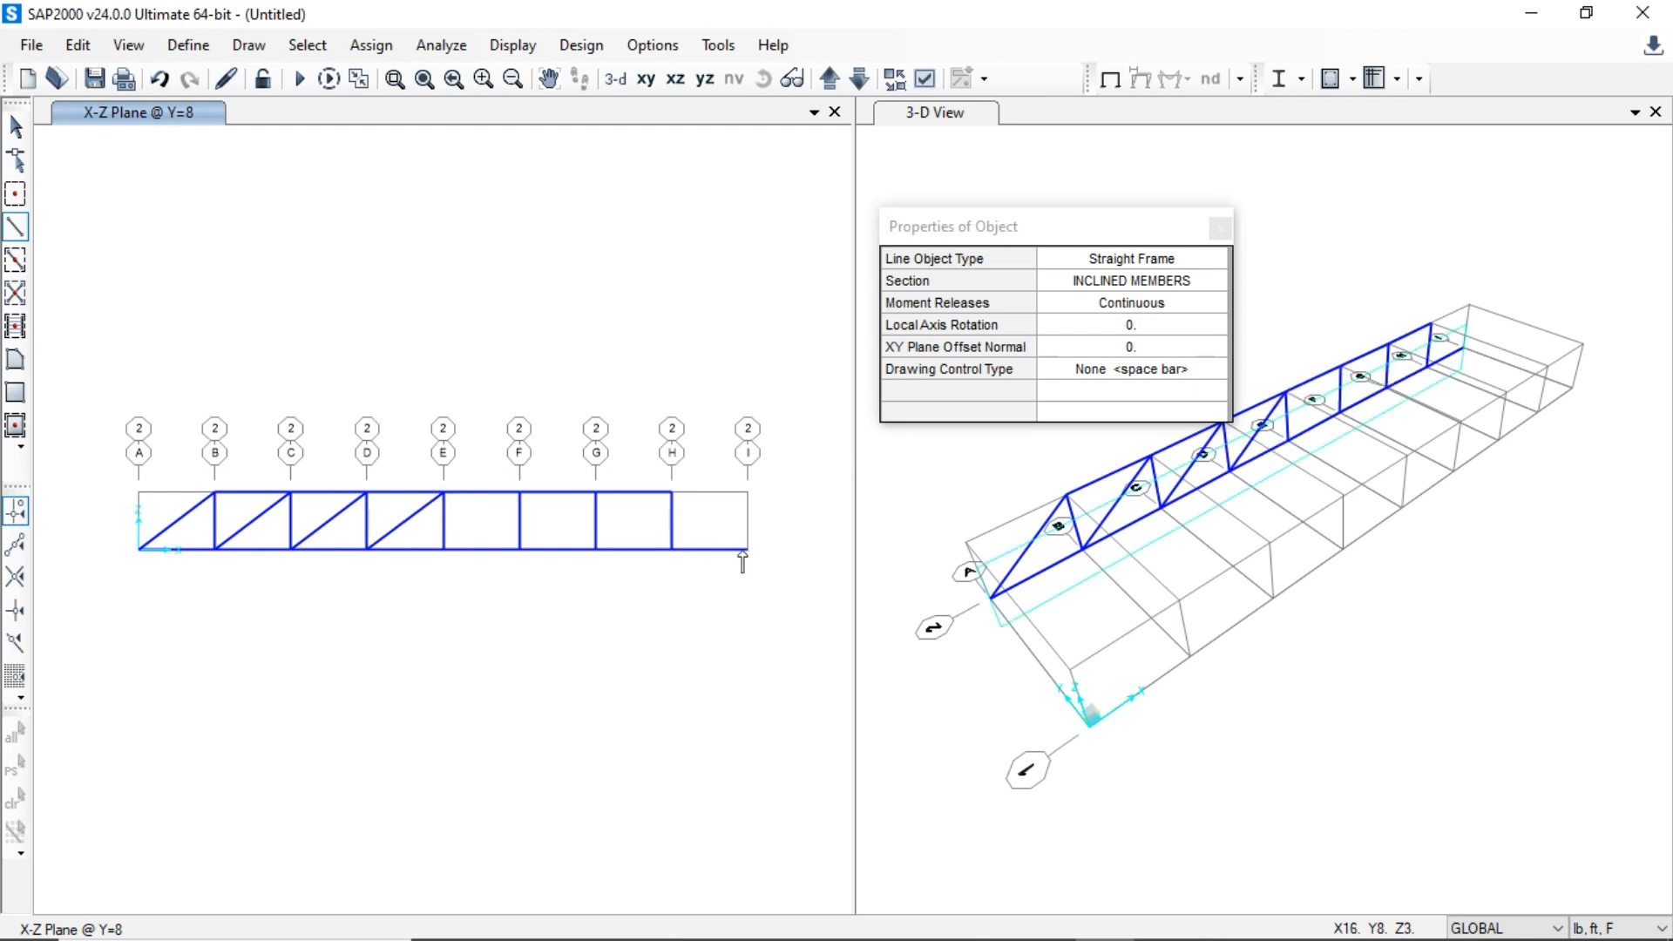
# - Draw the mirrored diagonals from the bottom chord at I, H, G and F to the top chord at H, G, F and E, and finish drawing
pyautogui.click(747, 549)
pyautogui.click(672, 494)
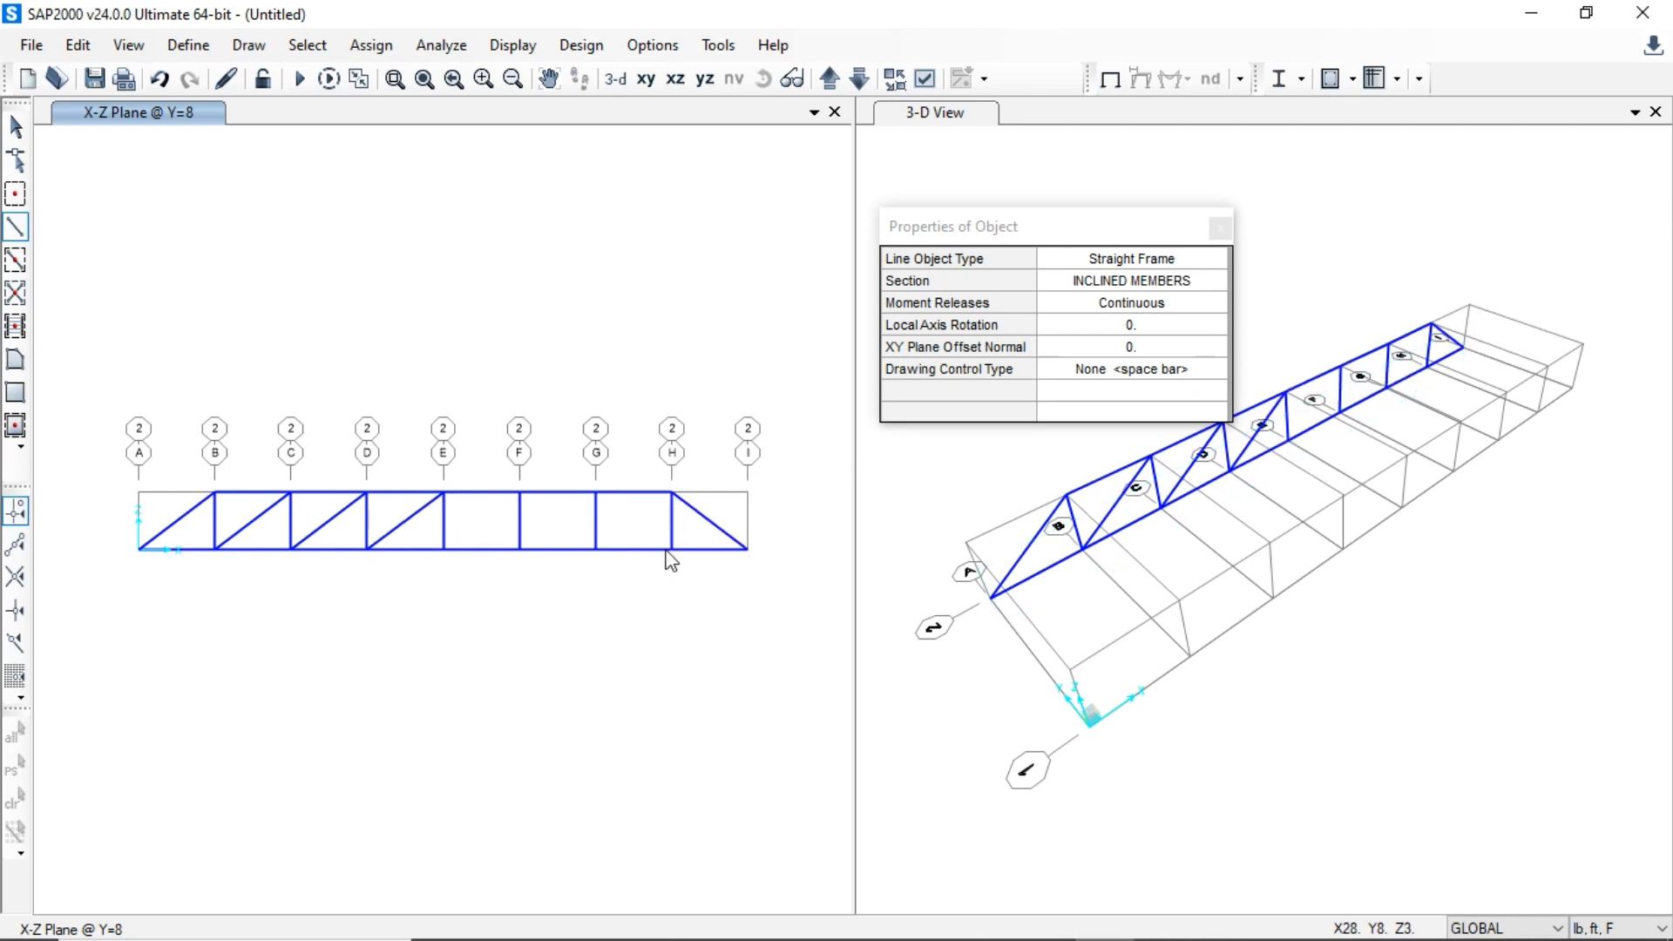
pyautogui.click(672, 549)
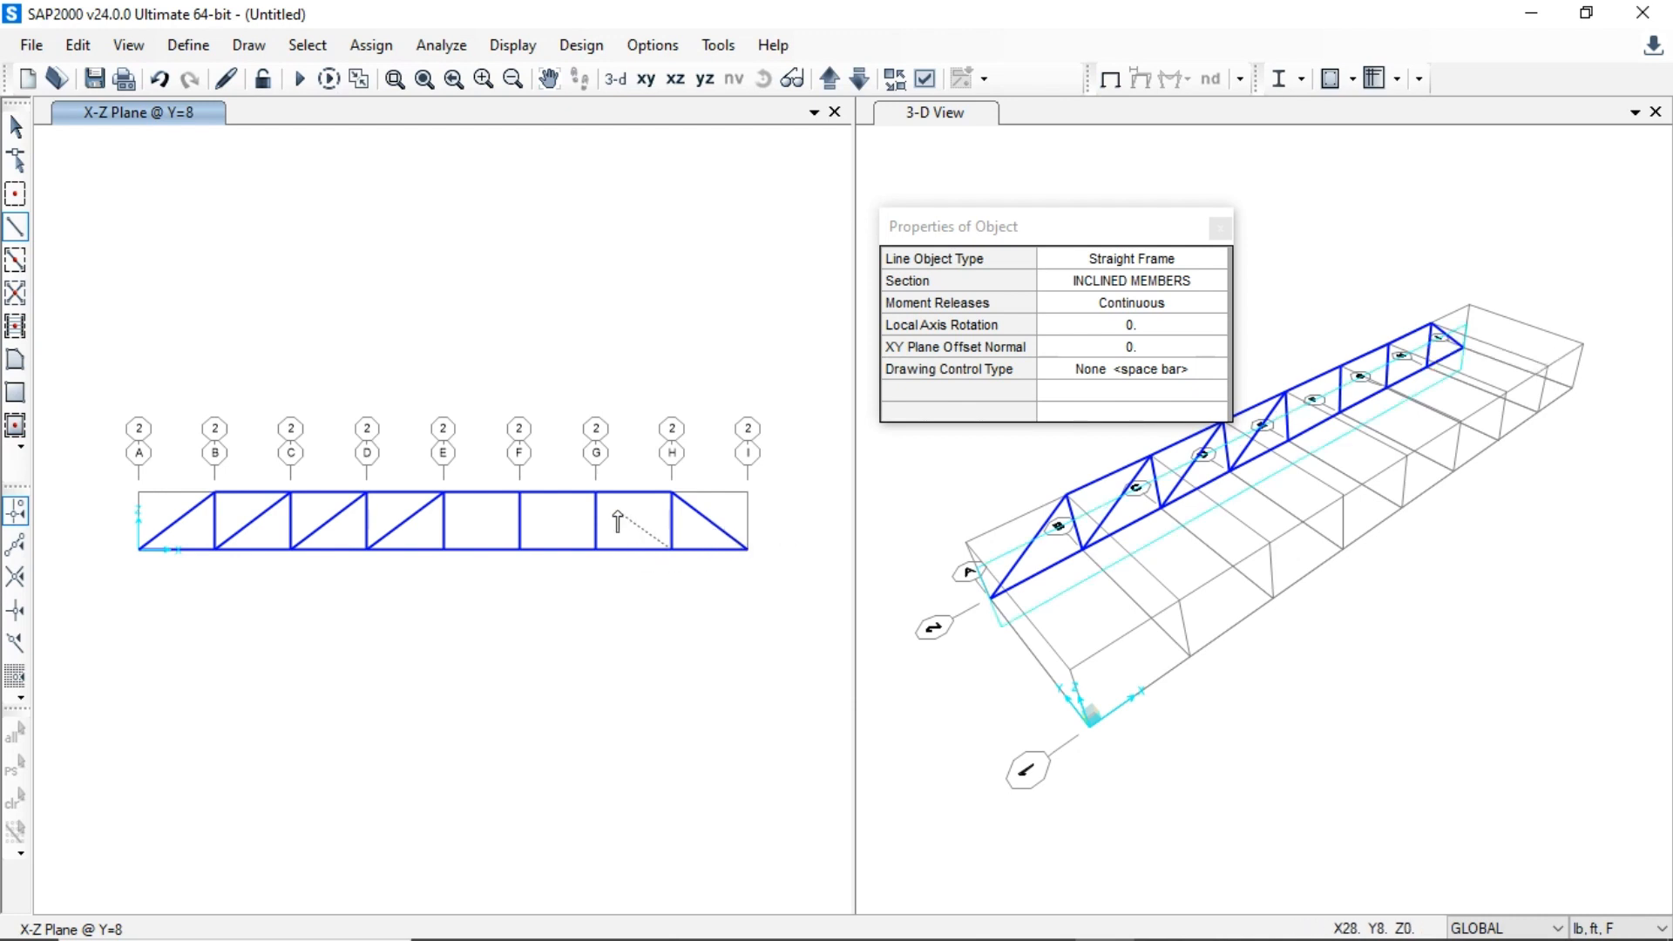
pyautogui.click(596, 493)
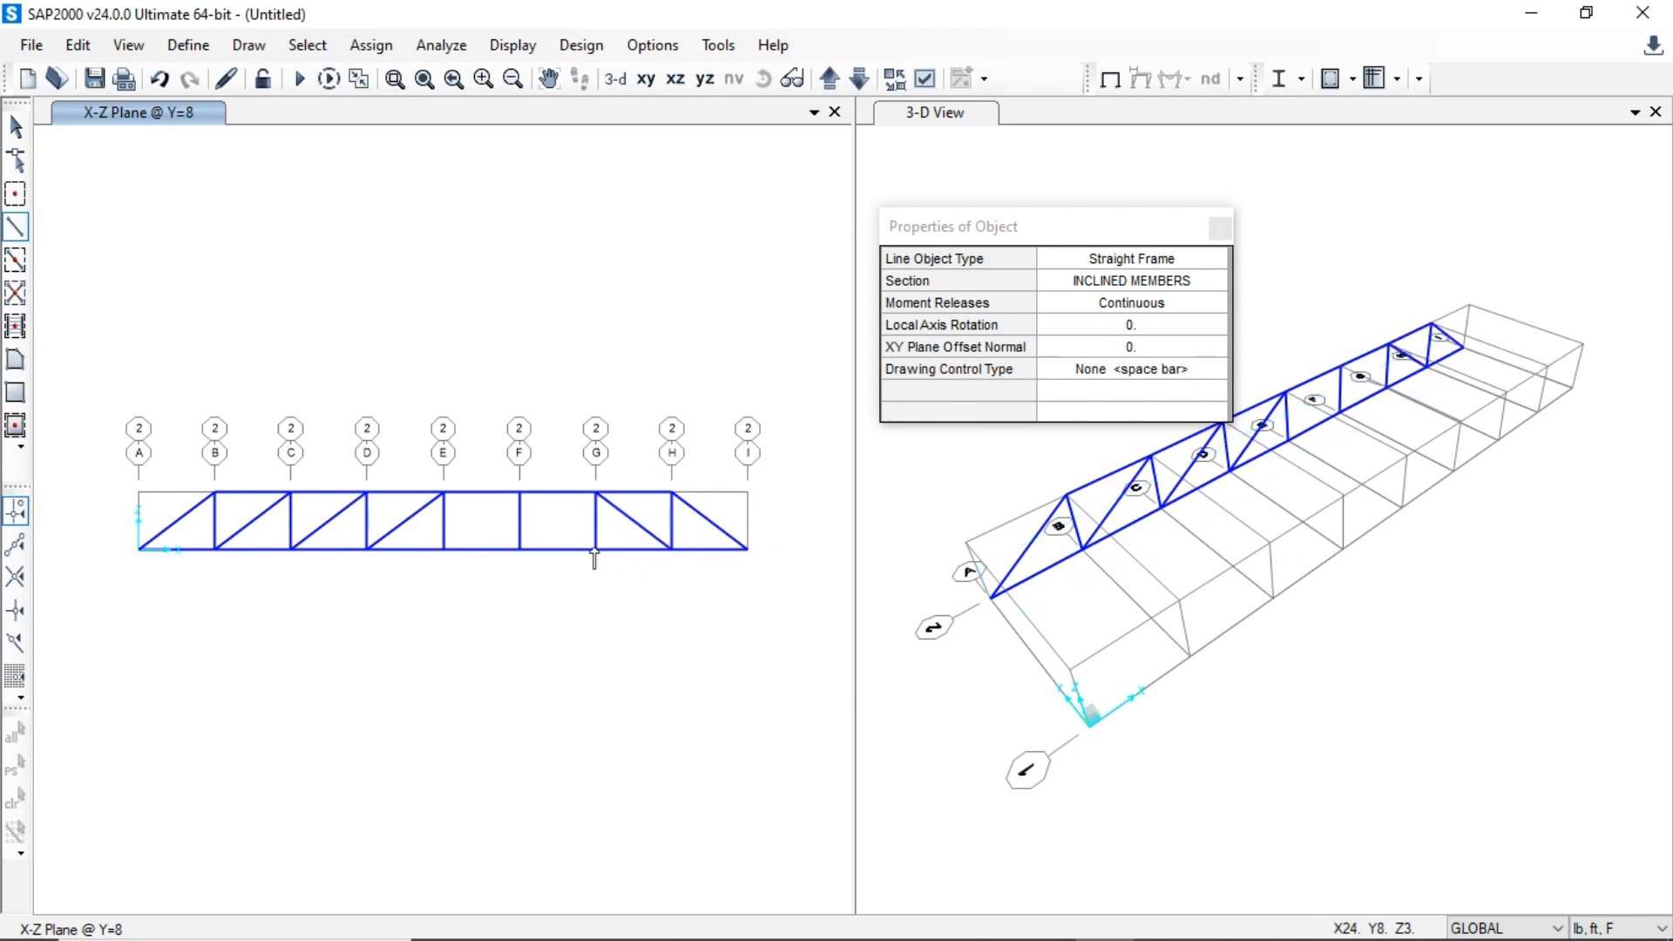
pyautogui.click(596, 549)
pyautogui.click(519, 493)
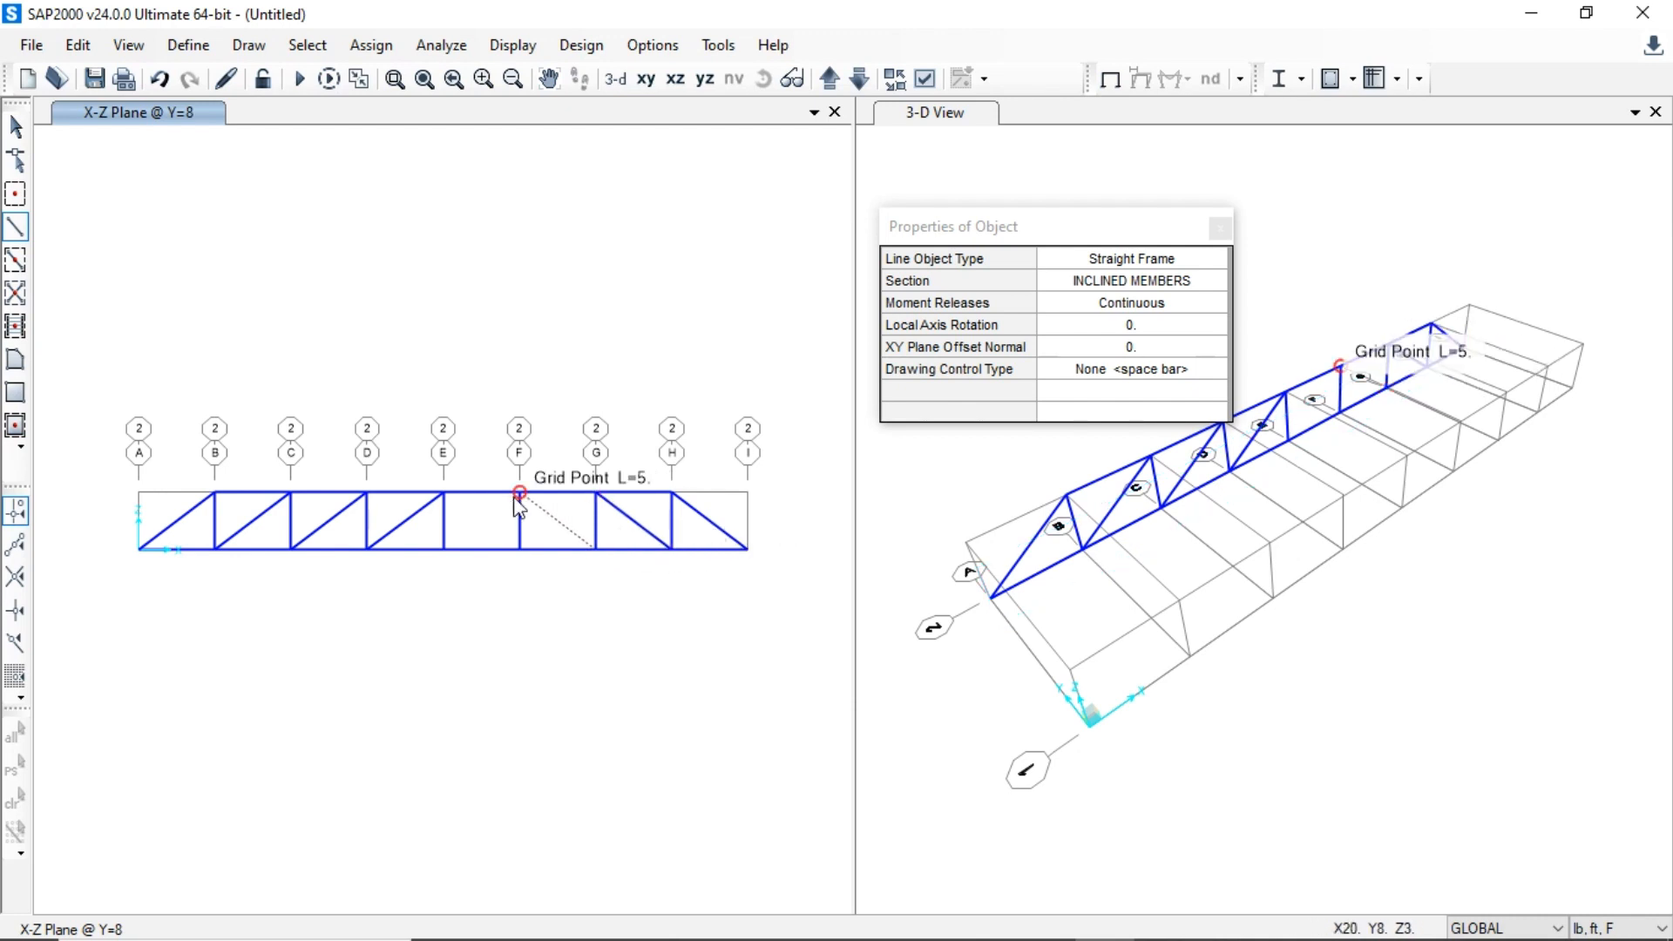
pyautogui.click(520, 549)
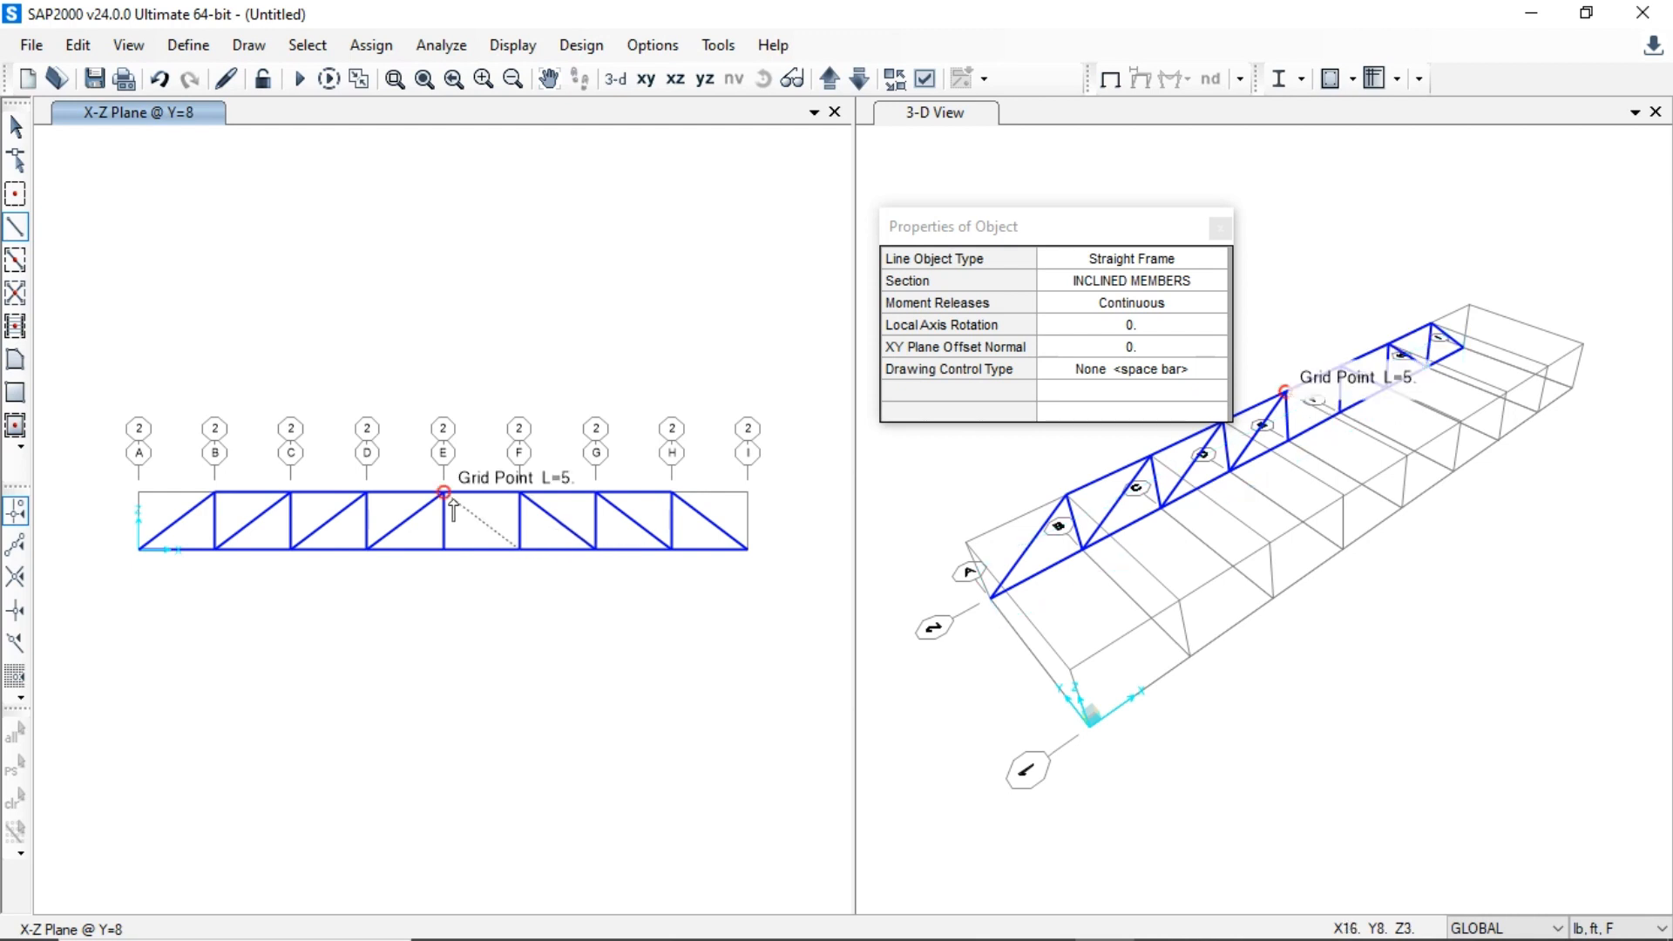
pyautogui.click(444, 494)
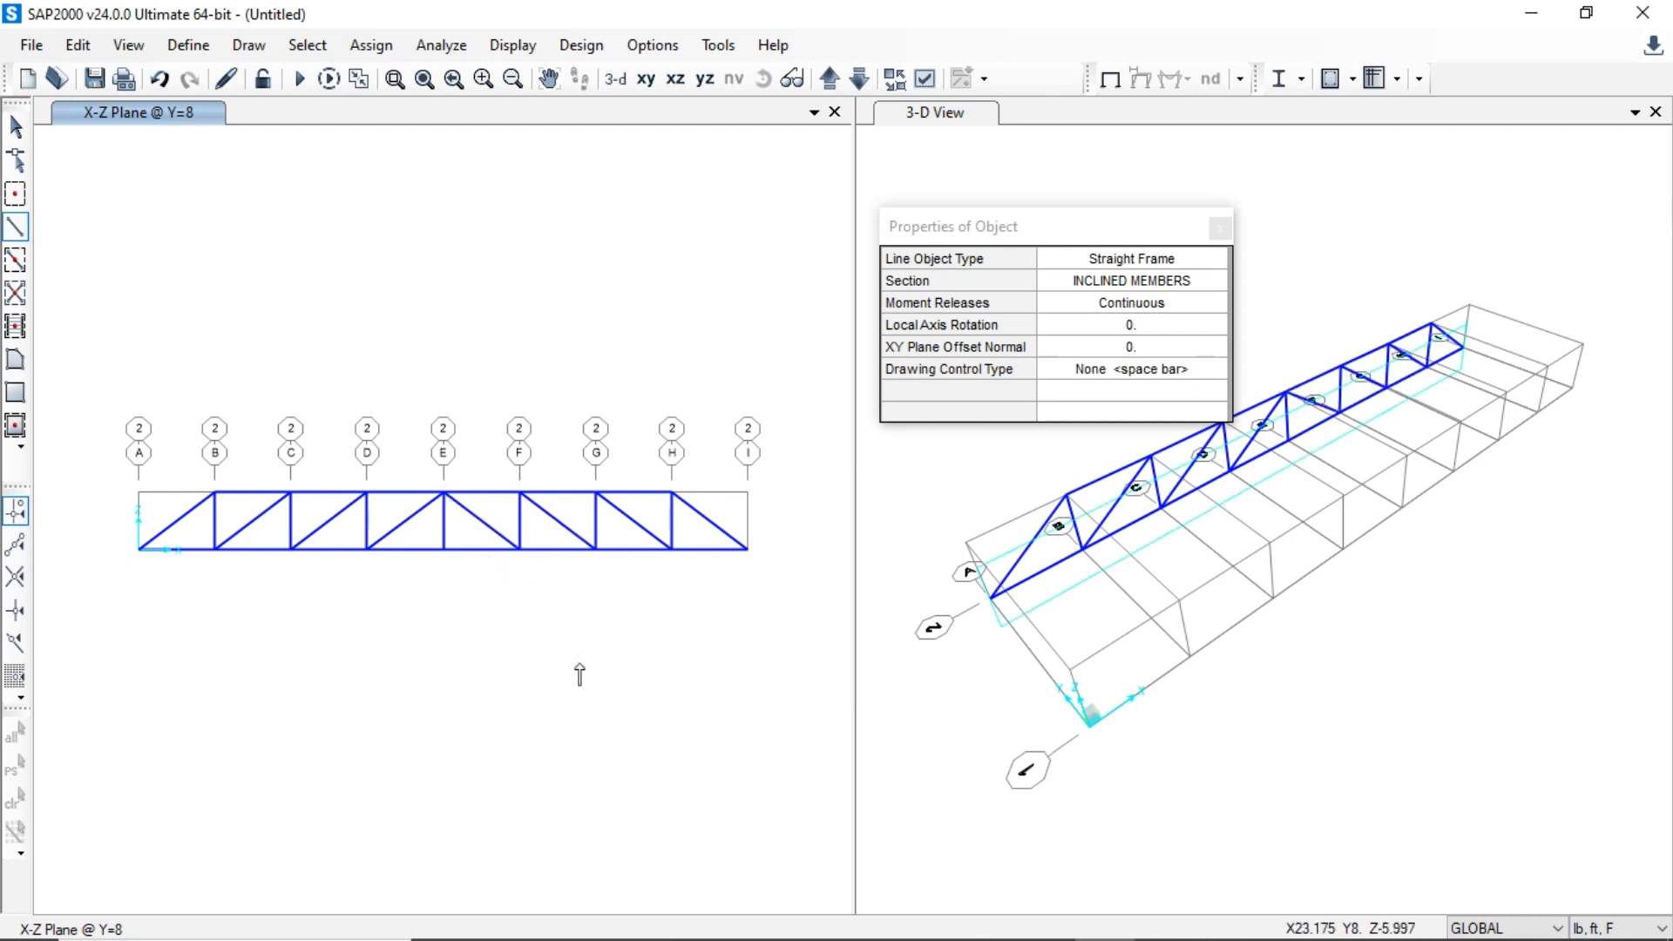
pyautogui.press('Escape')
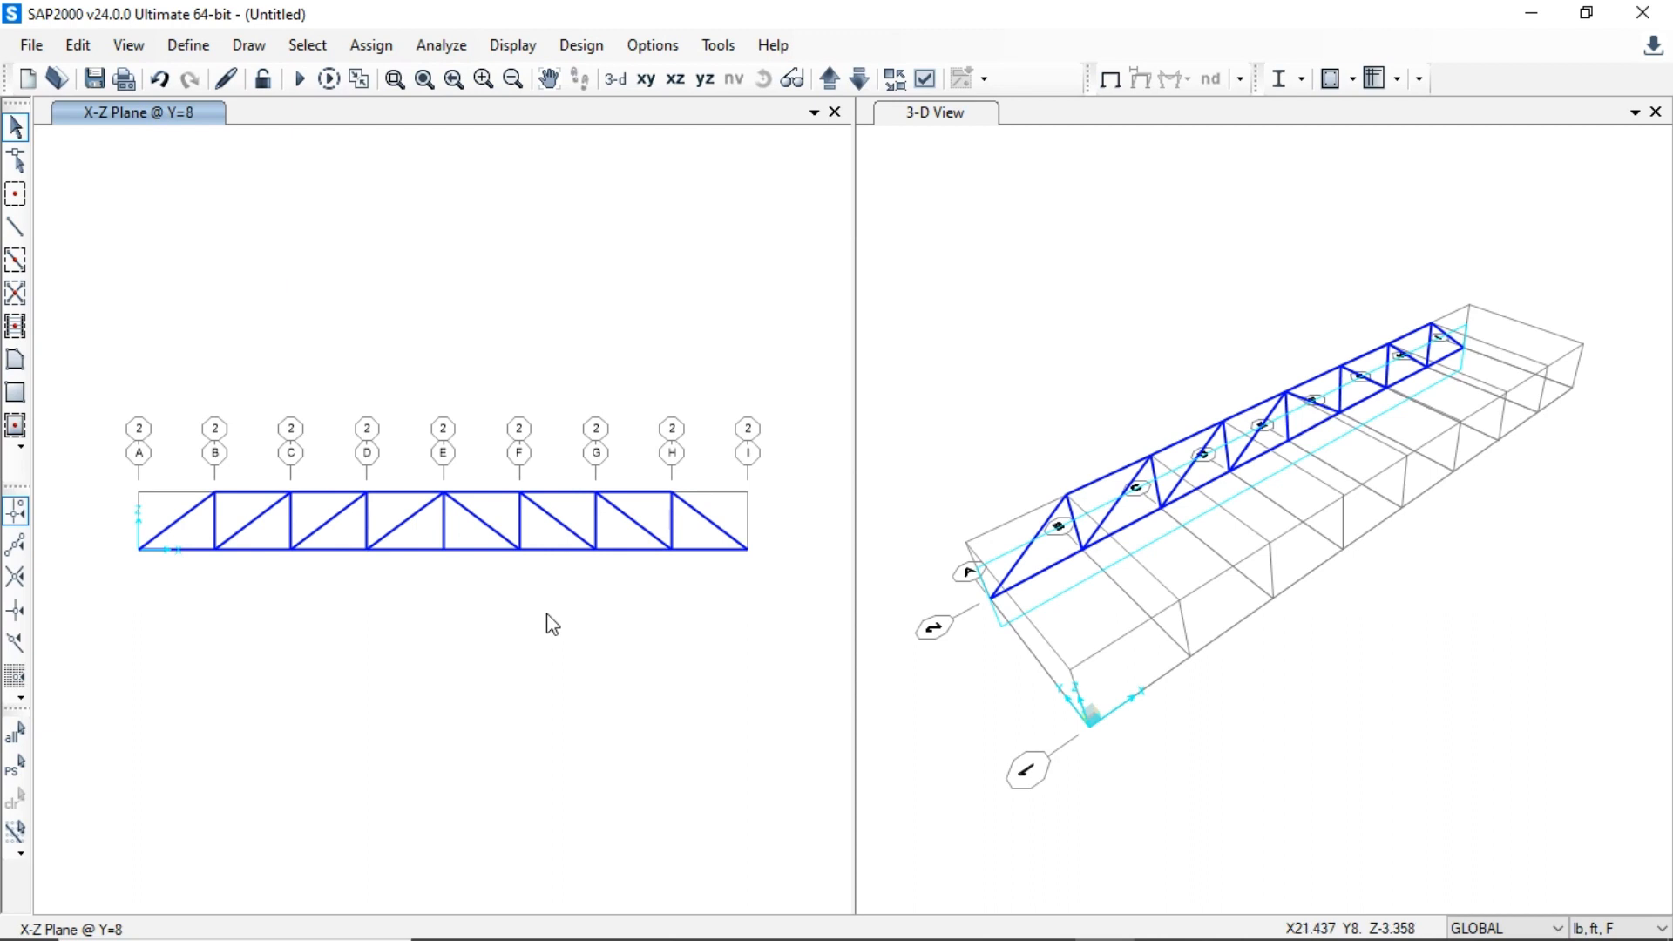
# - Assign a pinned restraint, fixing translations 1, 2 and 3, to the bottom chord joint at grid line A
pyautogui.click(139, 548)
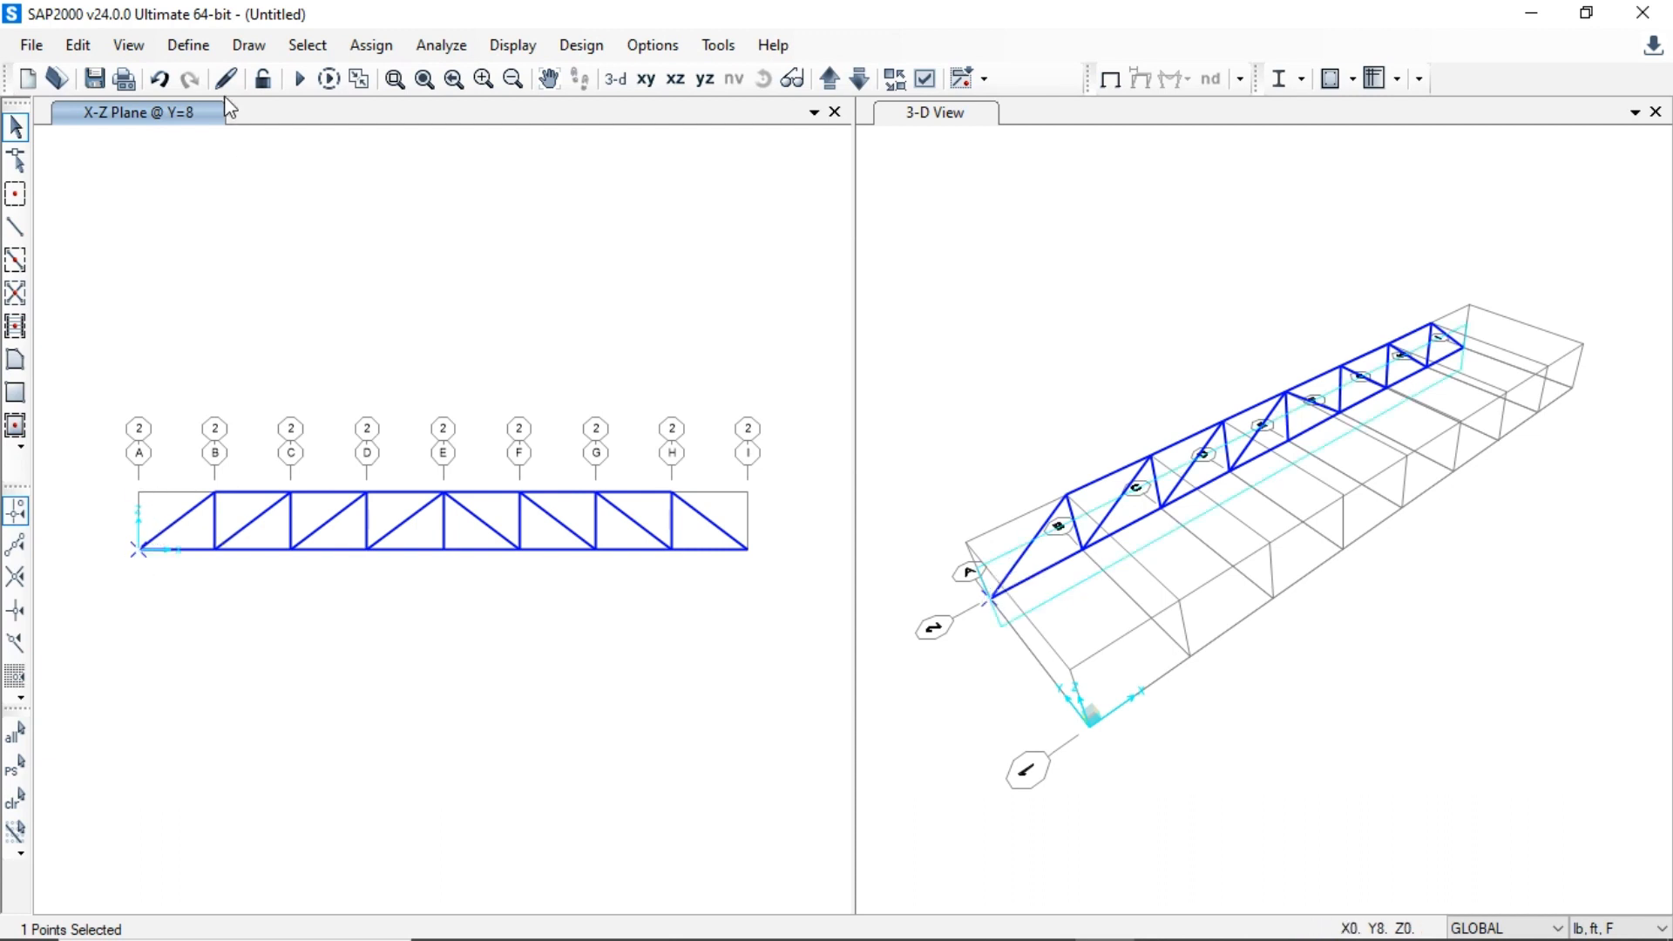
pyautogui.click(364, 56)
pyautogui.moveTo(414, 75)
pyautogui.click(837, 84)
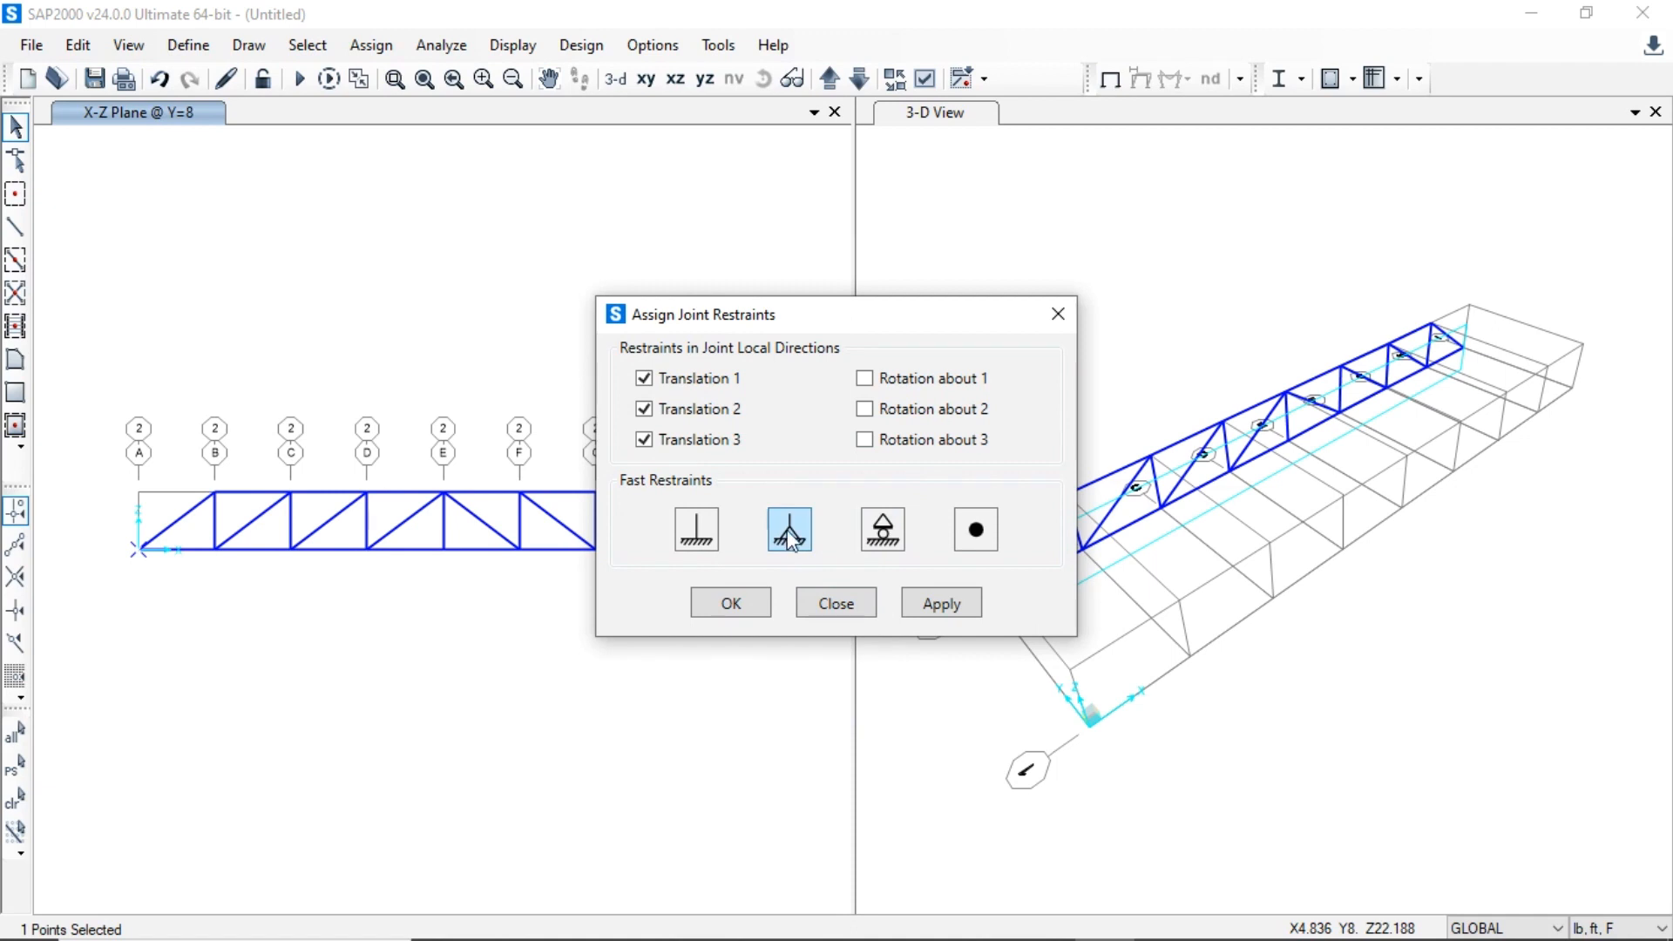
pyautogui.click(939, 603)
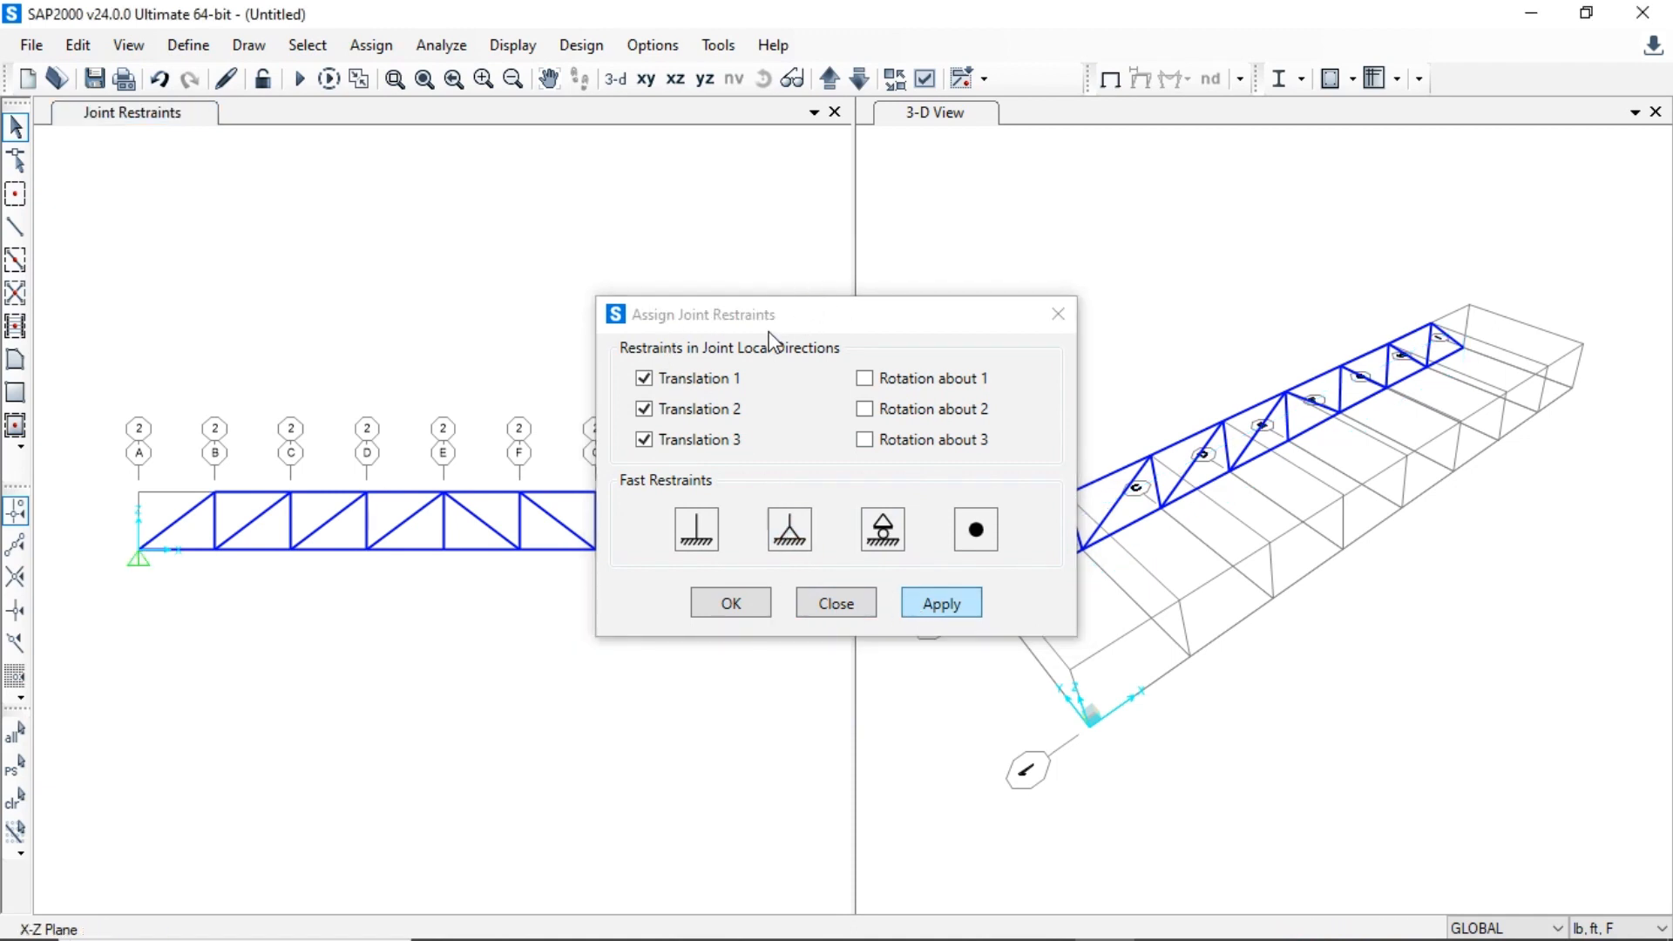
# - Assign a roller restraint, fixing only translation 3, to the bottom chord joint at grid line I, and finish assigning restraints
pyautogui.moveTo(768, 321); pyautogui.dragTo(988, 208)
pyautogui.click(910, 218)
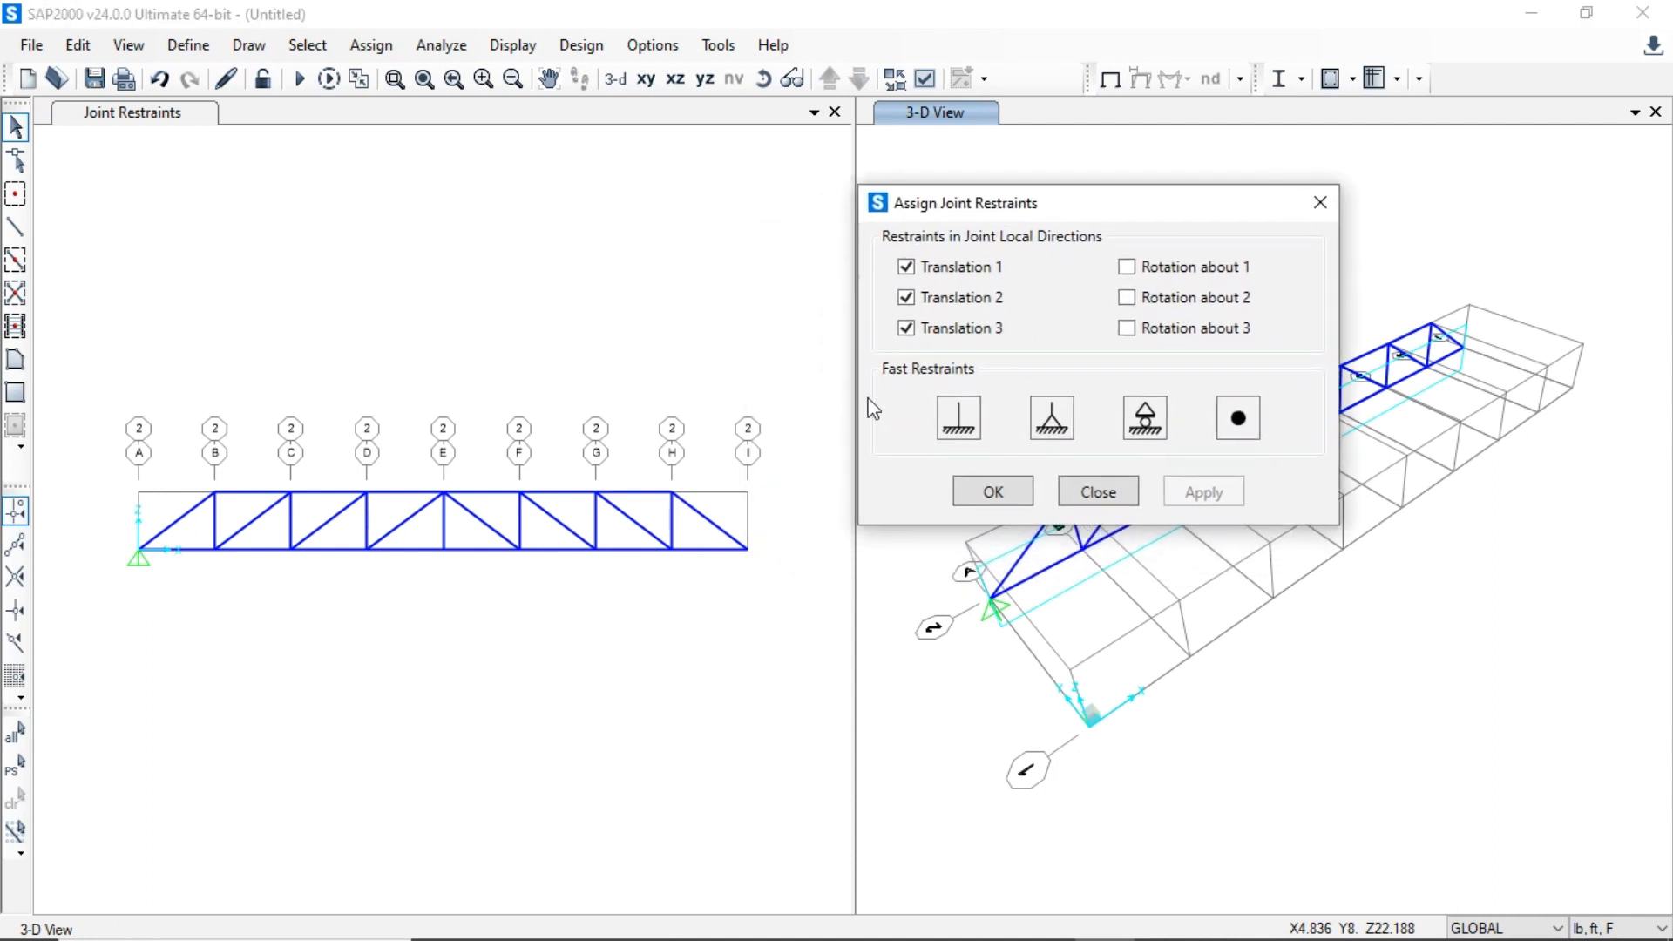
pyautogui.click(748, 551)
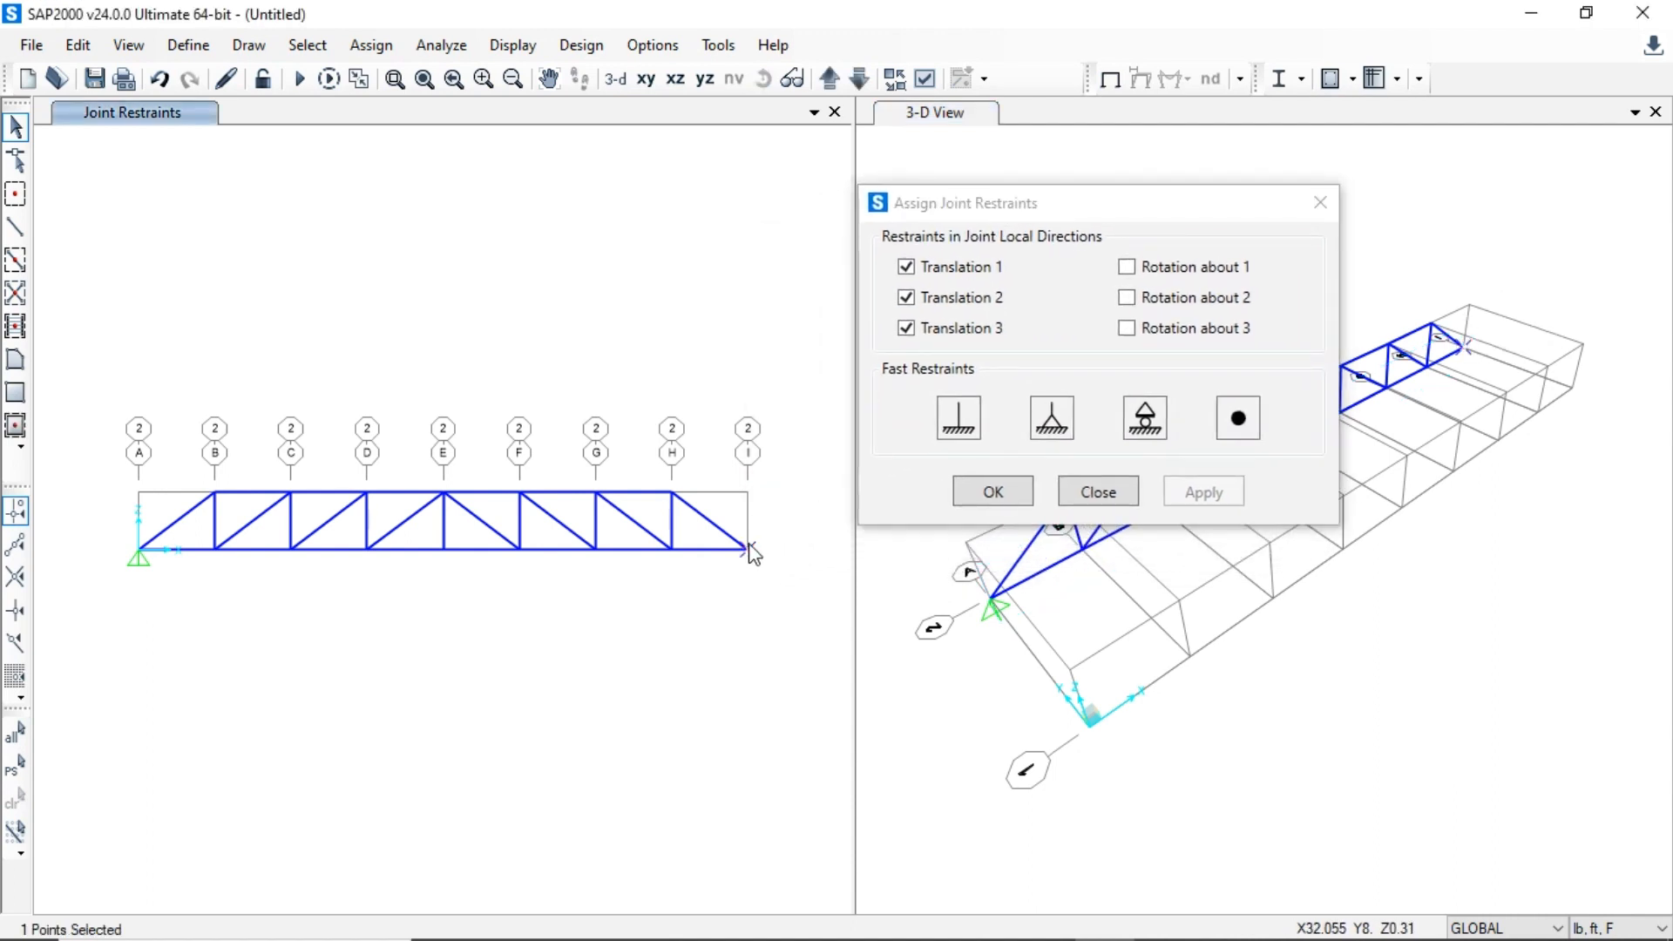
pyautogui.click(1147, 424)
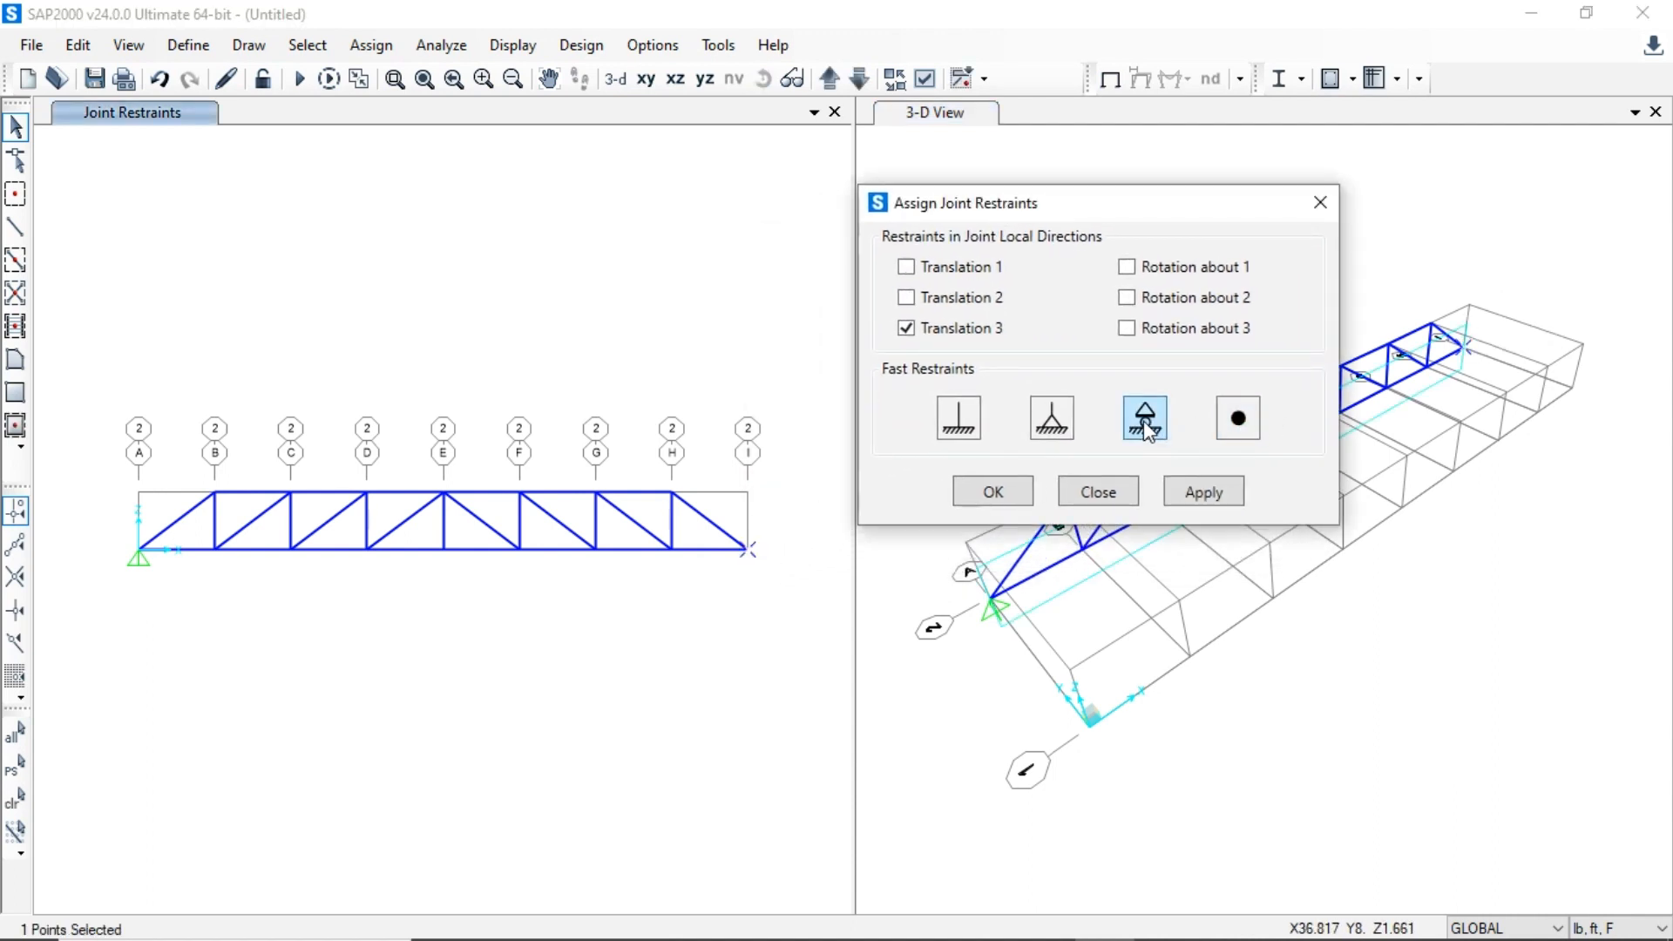
pyautogui.click(1189, 494)
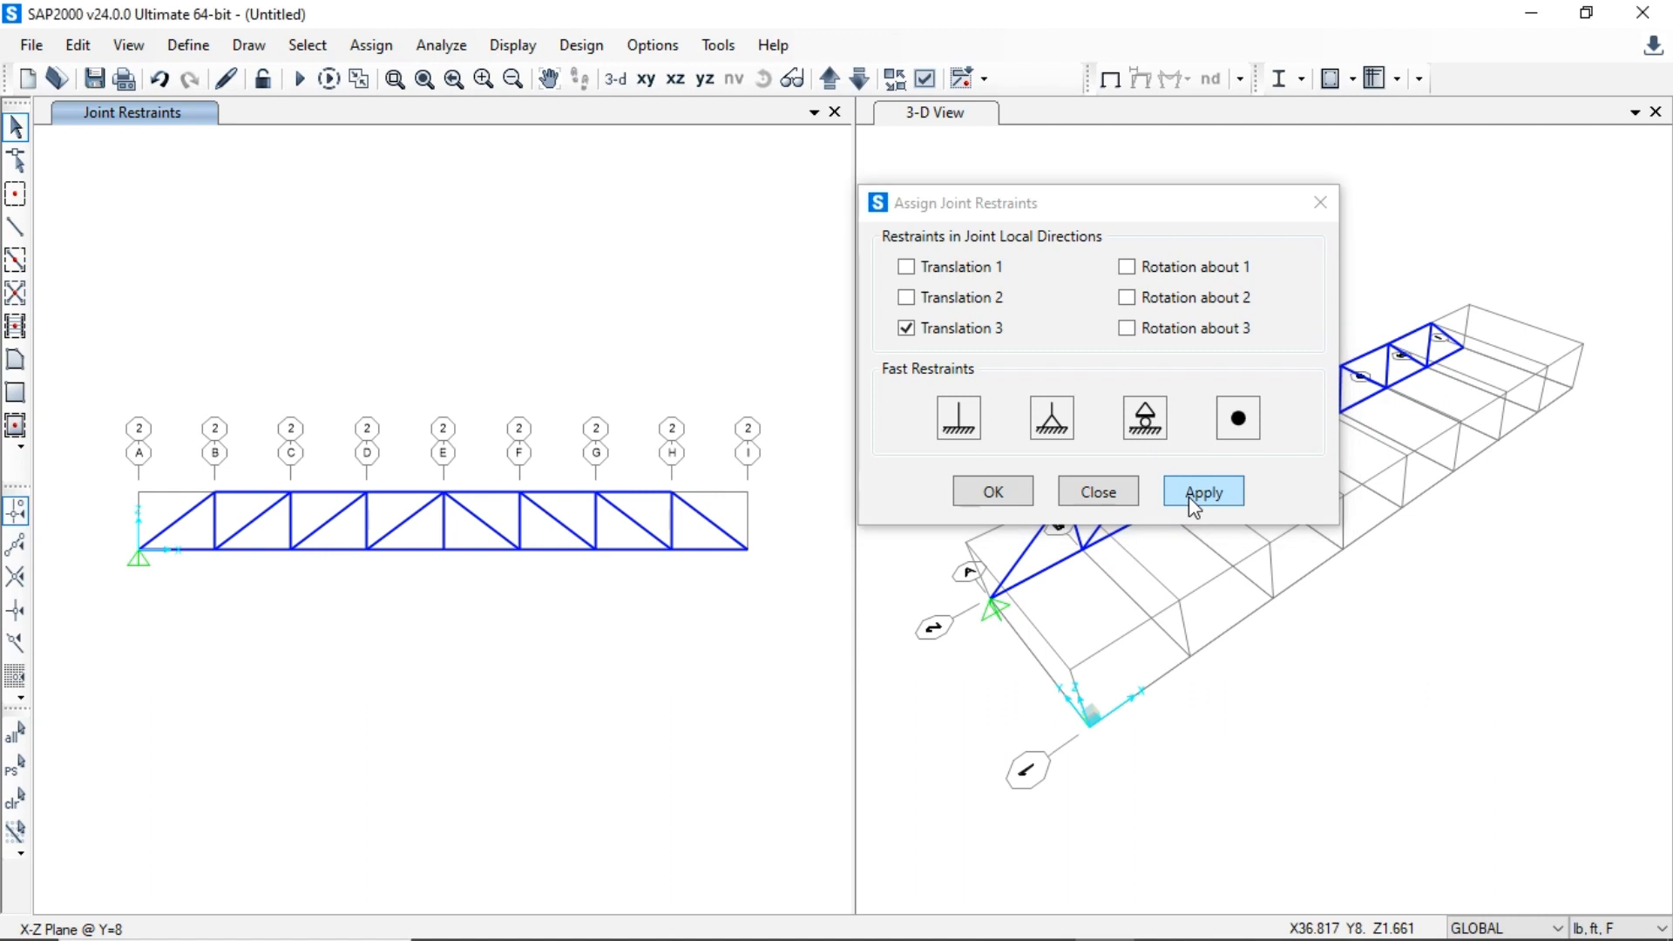
pyautogui.click(994, 495)
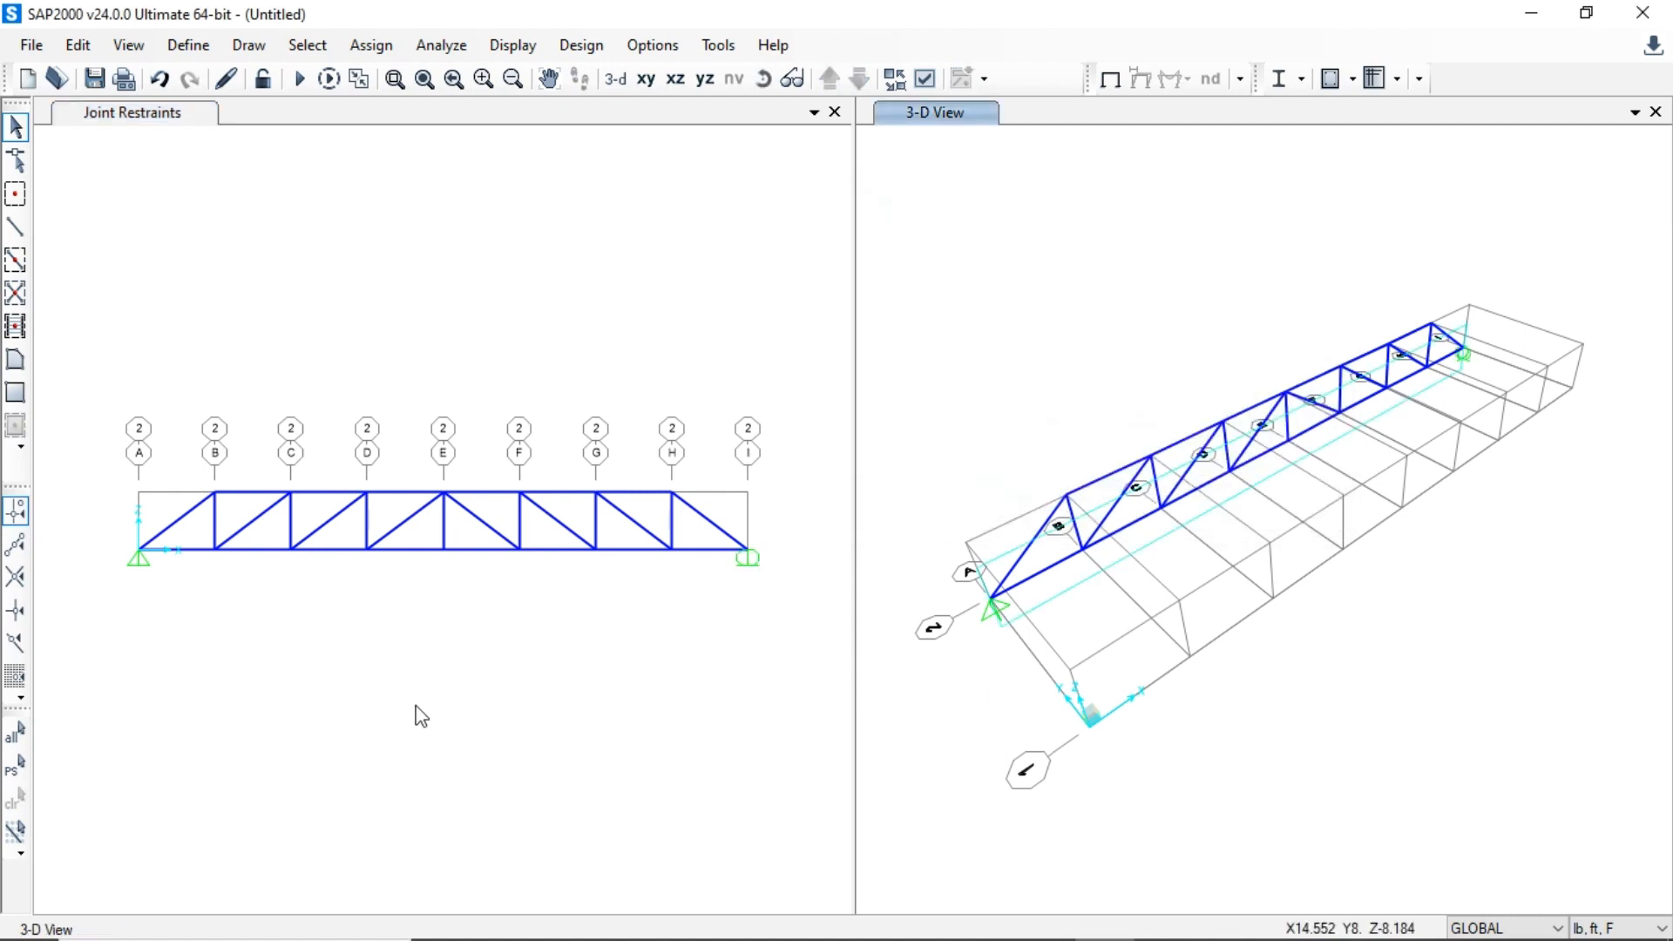
# - Release Moment 22 and Moment 33 at both the start and end of all truss members, with zero partial fixity
pyautogui.moveTo(96, 402); pyautogui.dragTo(795, 654)
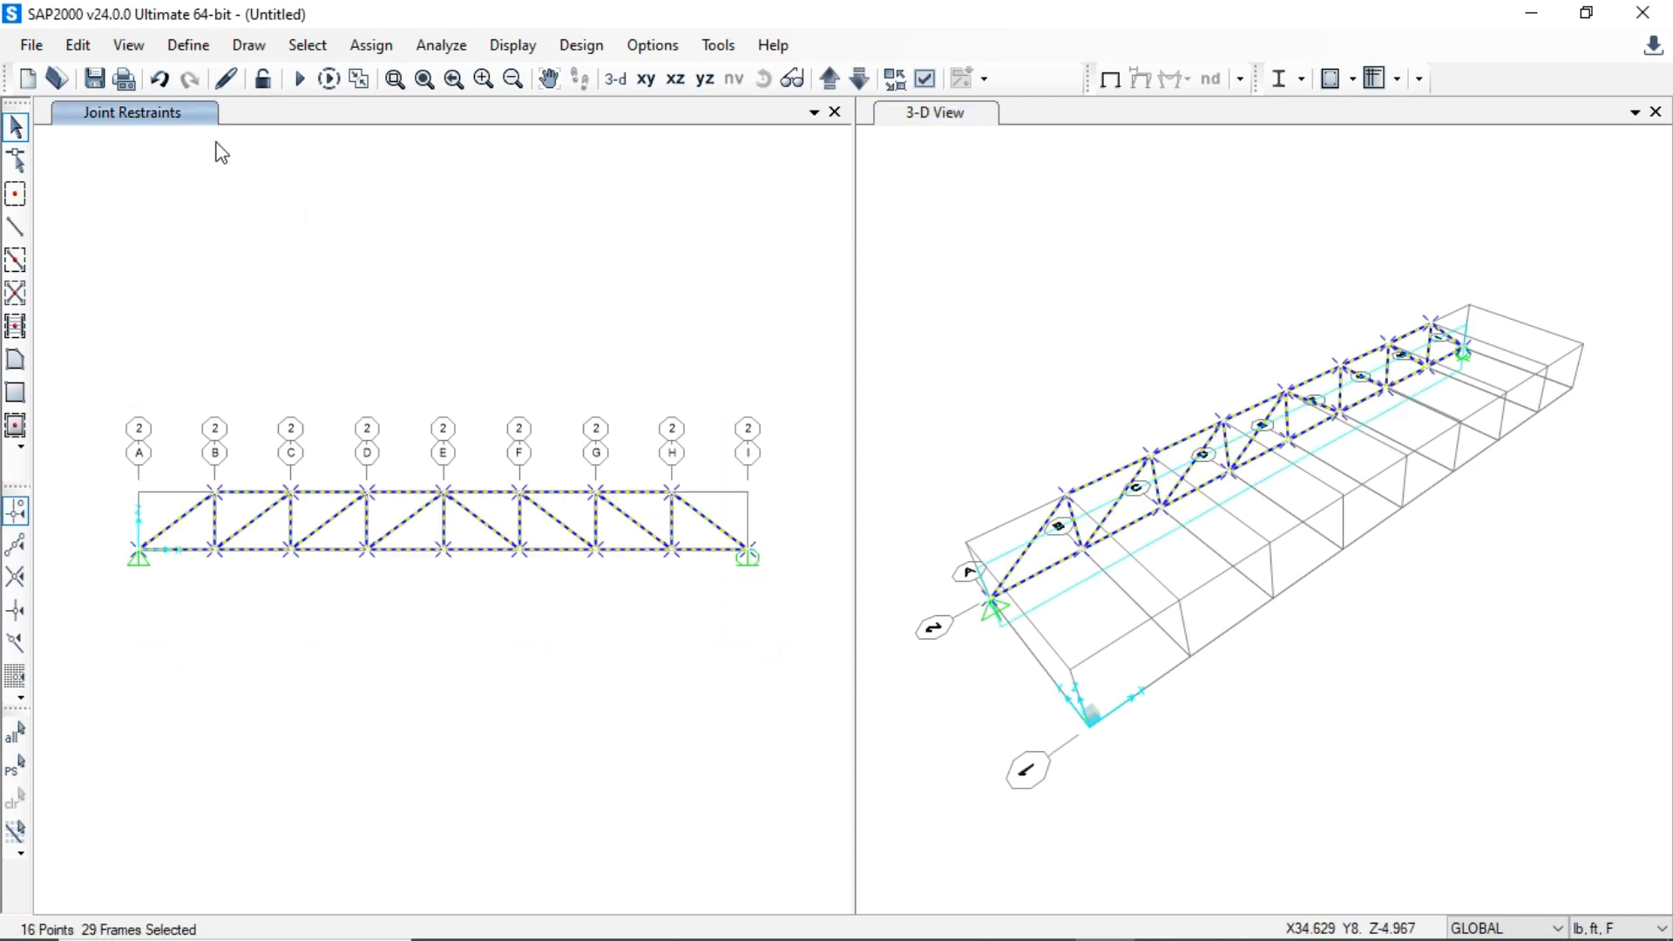
pyautogui.click(373, 48)
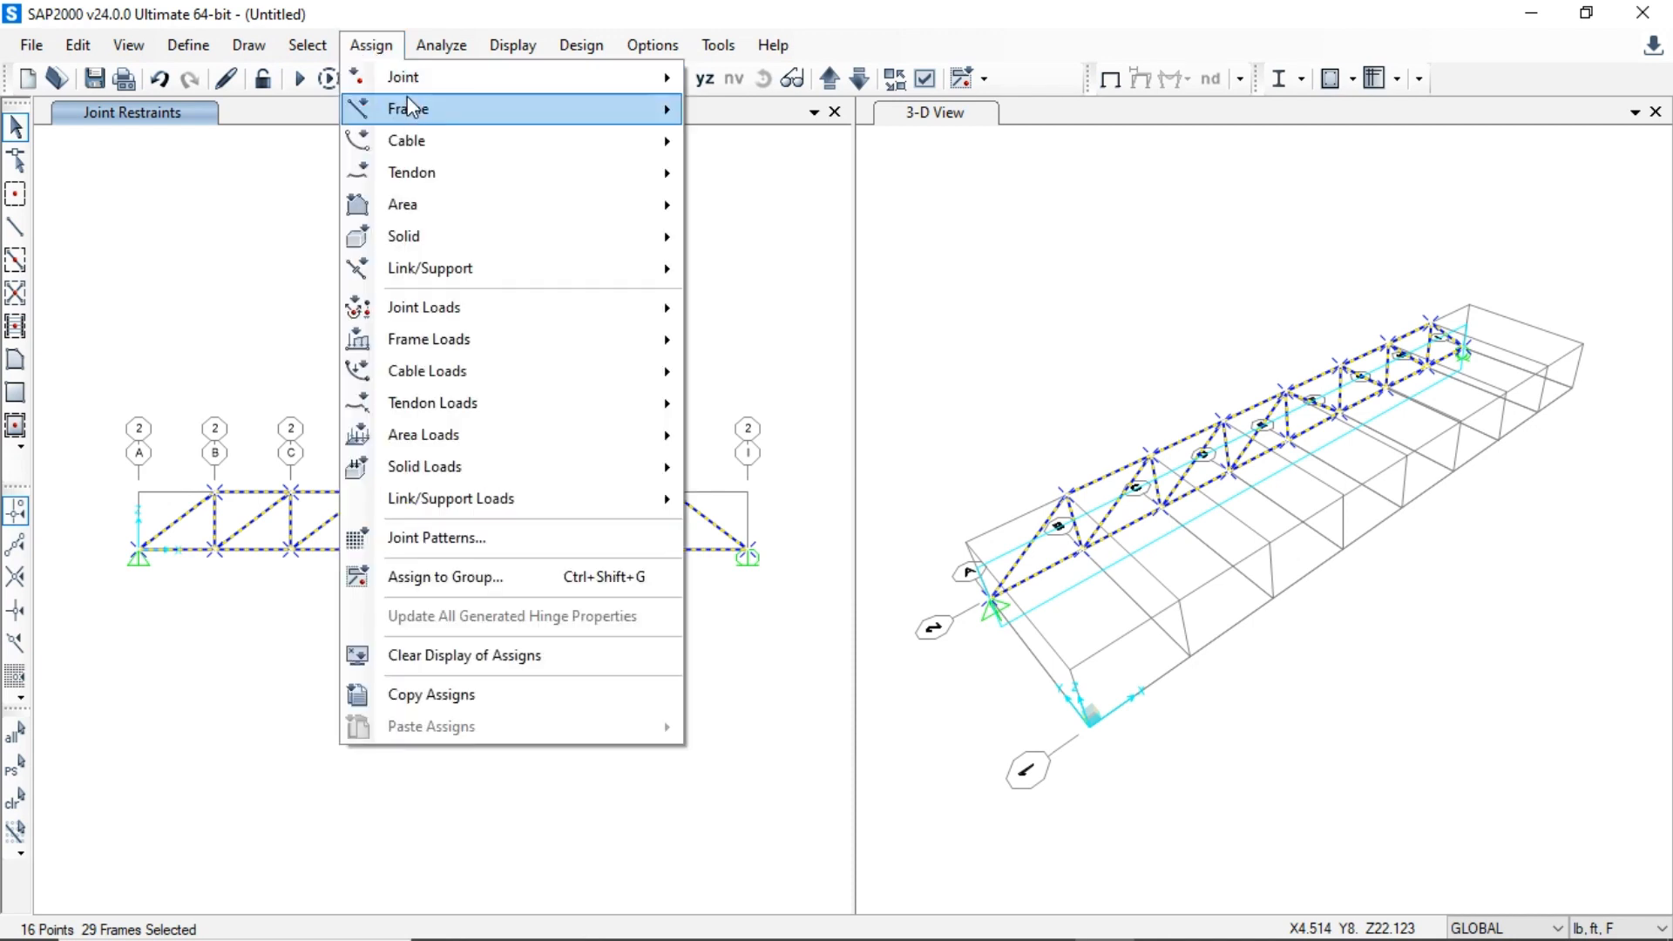
pyautogui.moveTo(409, 105)
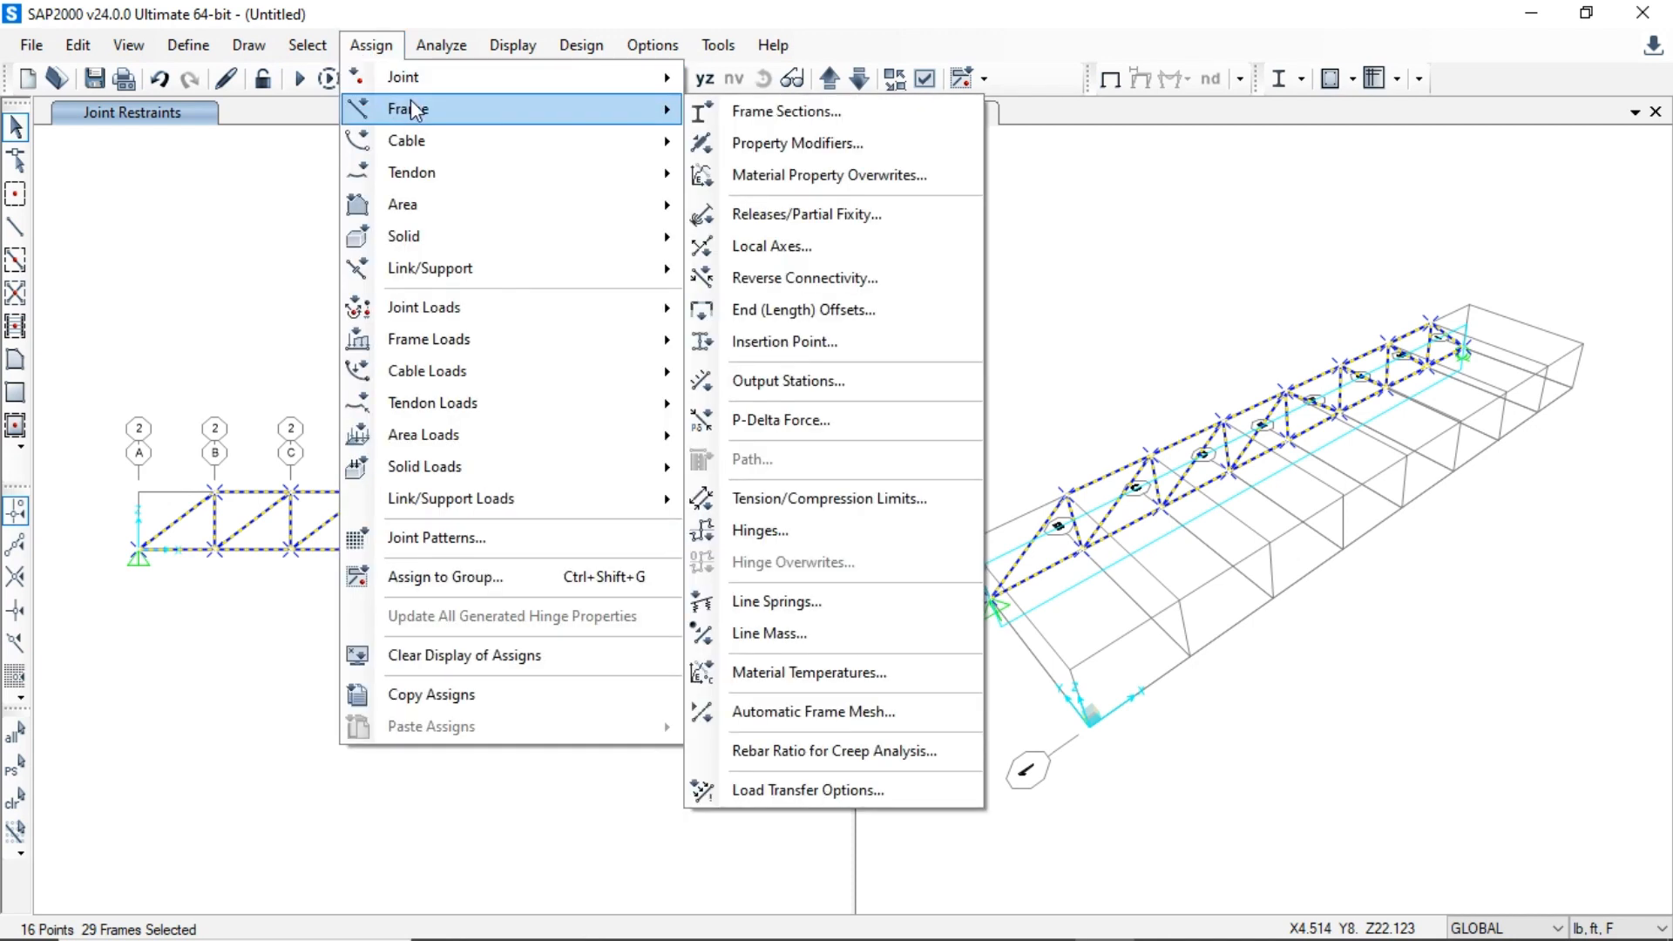
pyautogui.click(772, 218)
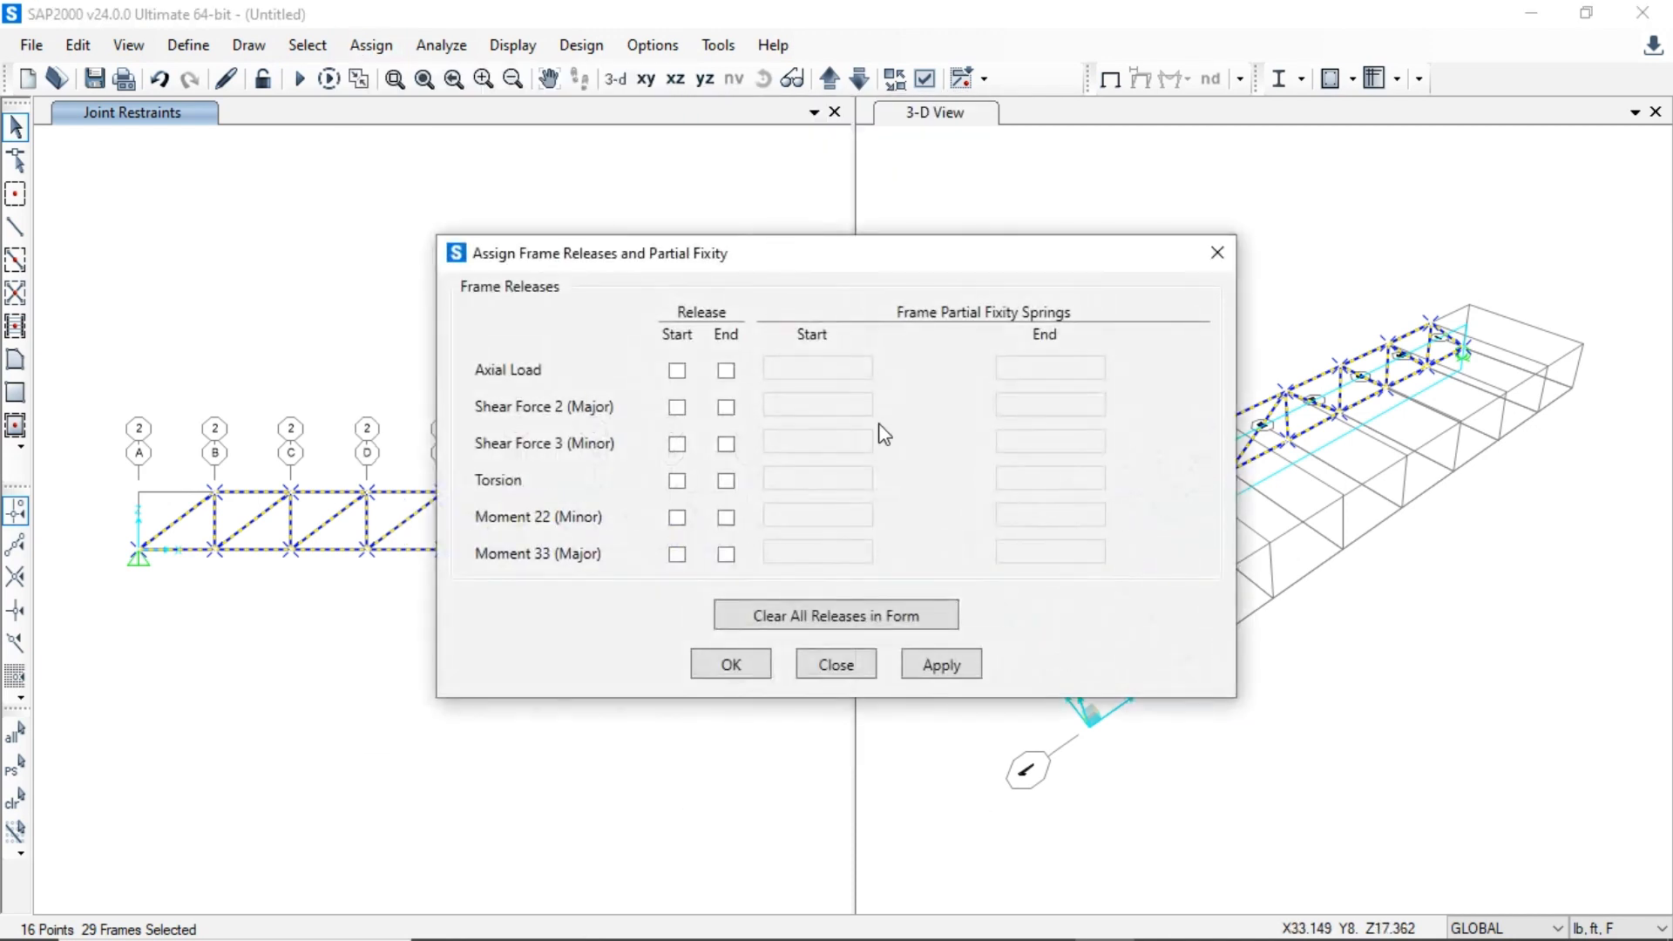
pyautogui.click(677, 518)
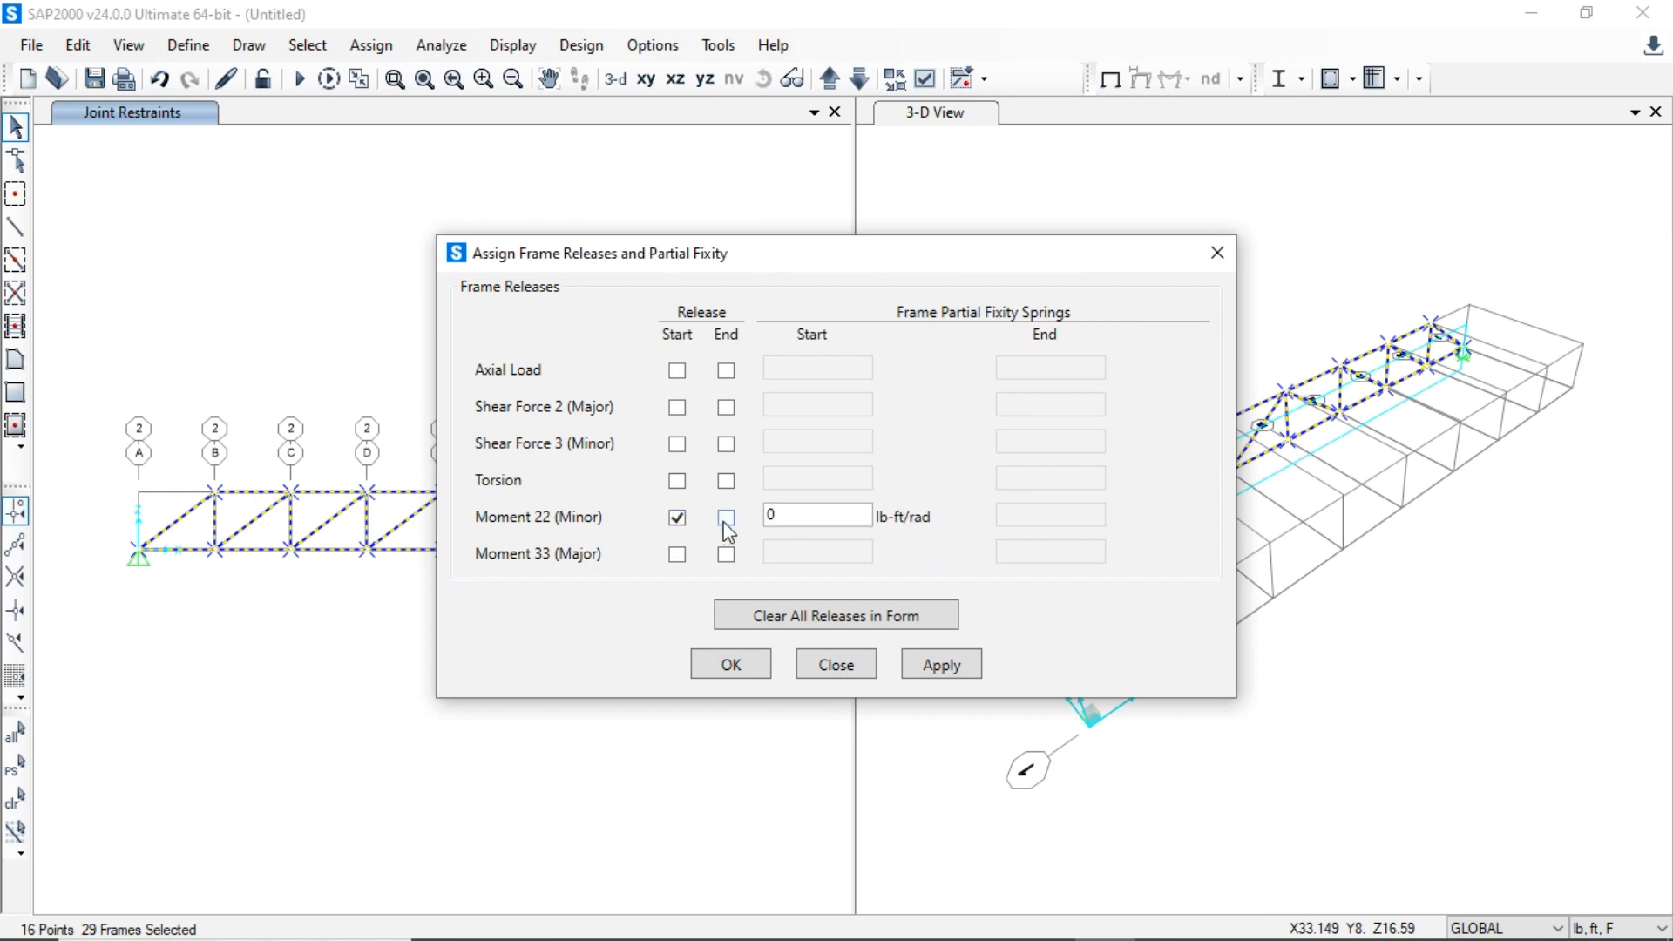
pyautogui.click(726, 518)
pyautogui.click(677, 554)
pyautogui.click(726, 554)
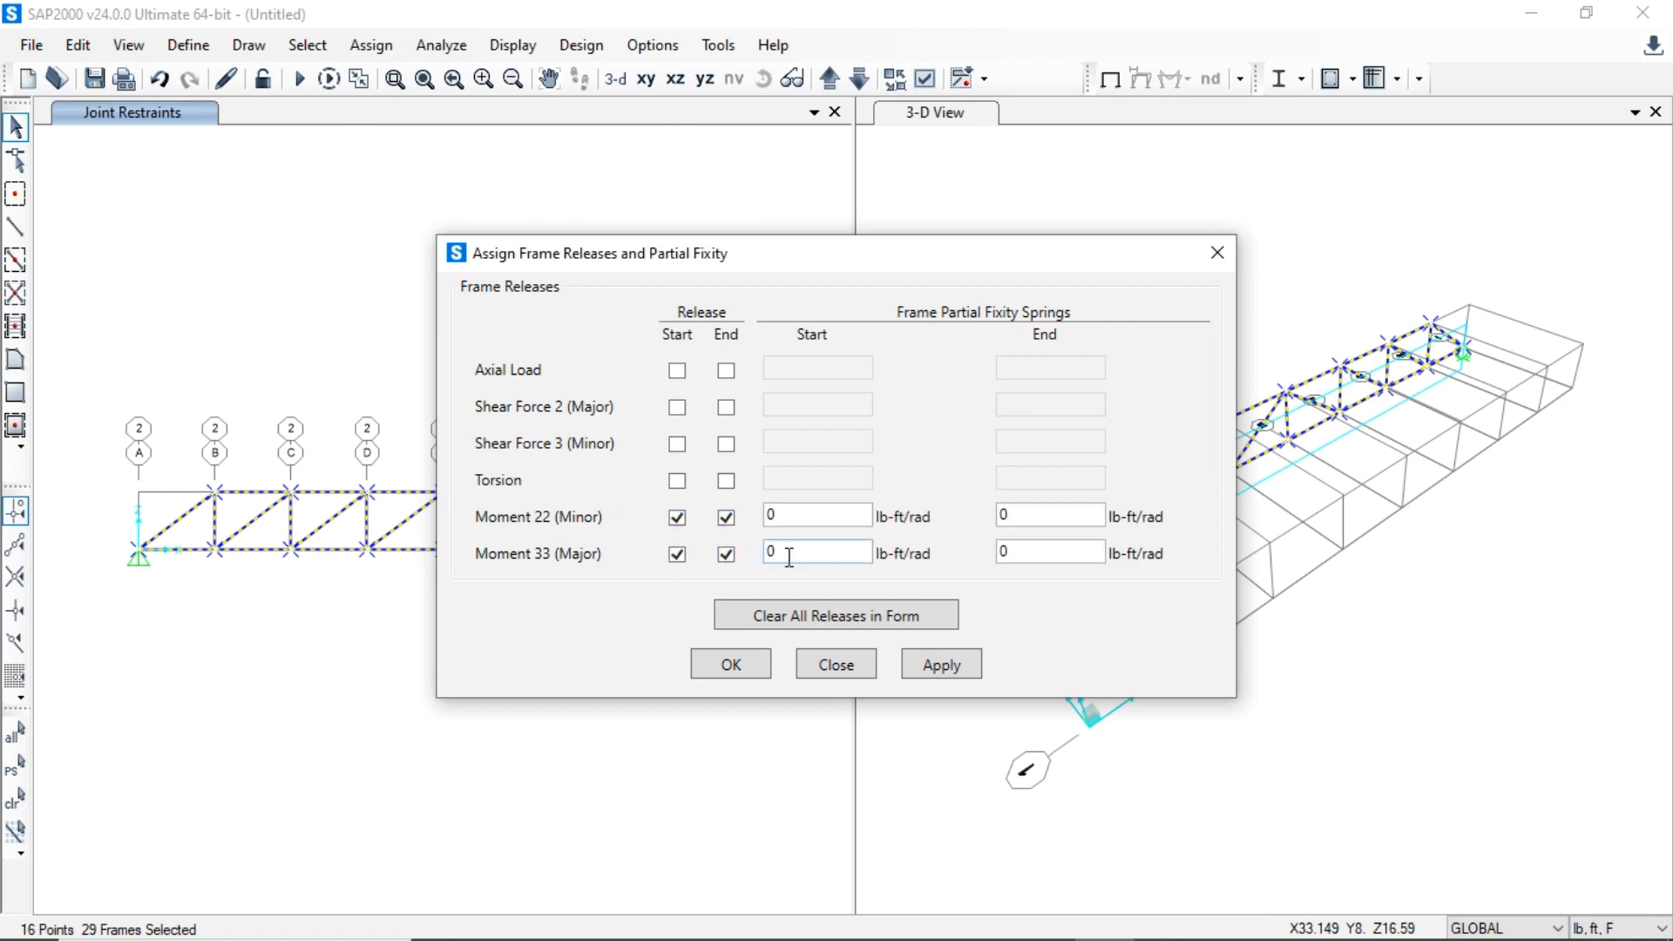
pyautogui.click(945, 664)
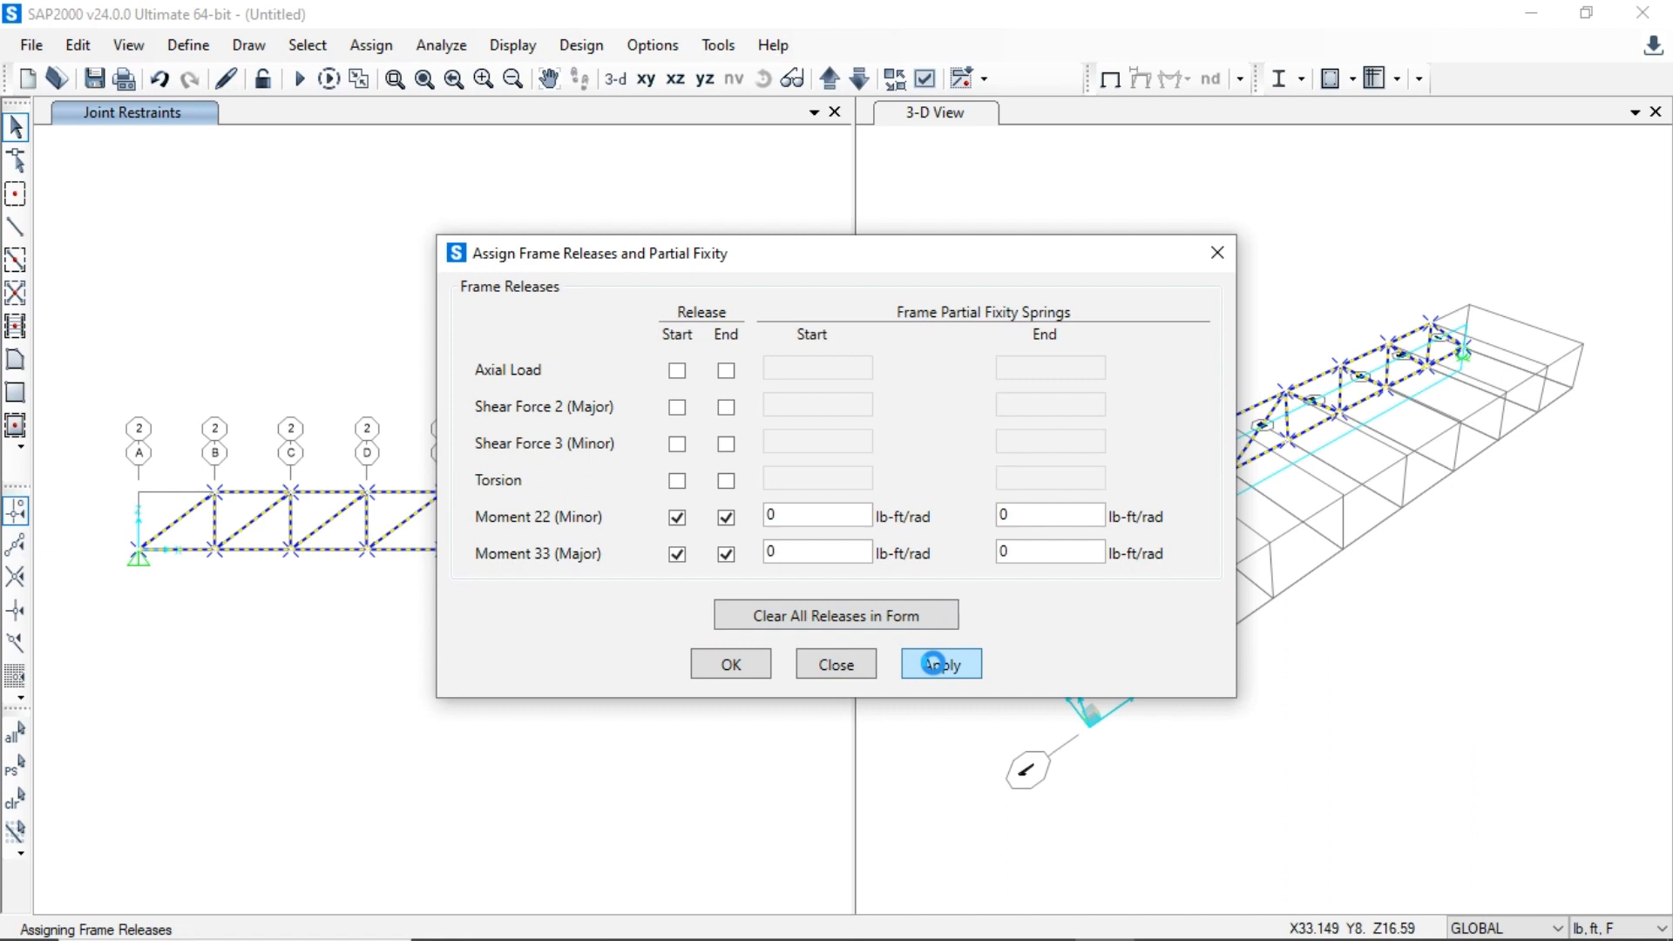
pyautogui.click(734, 662)
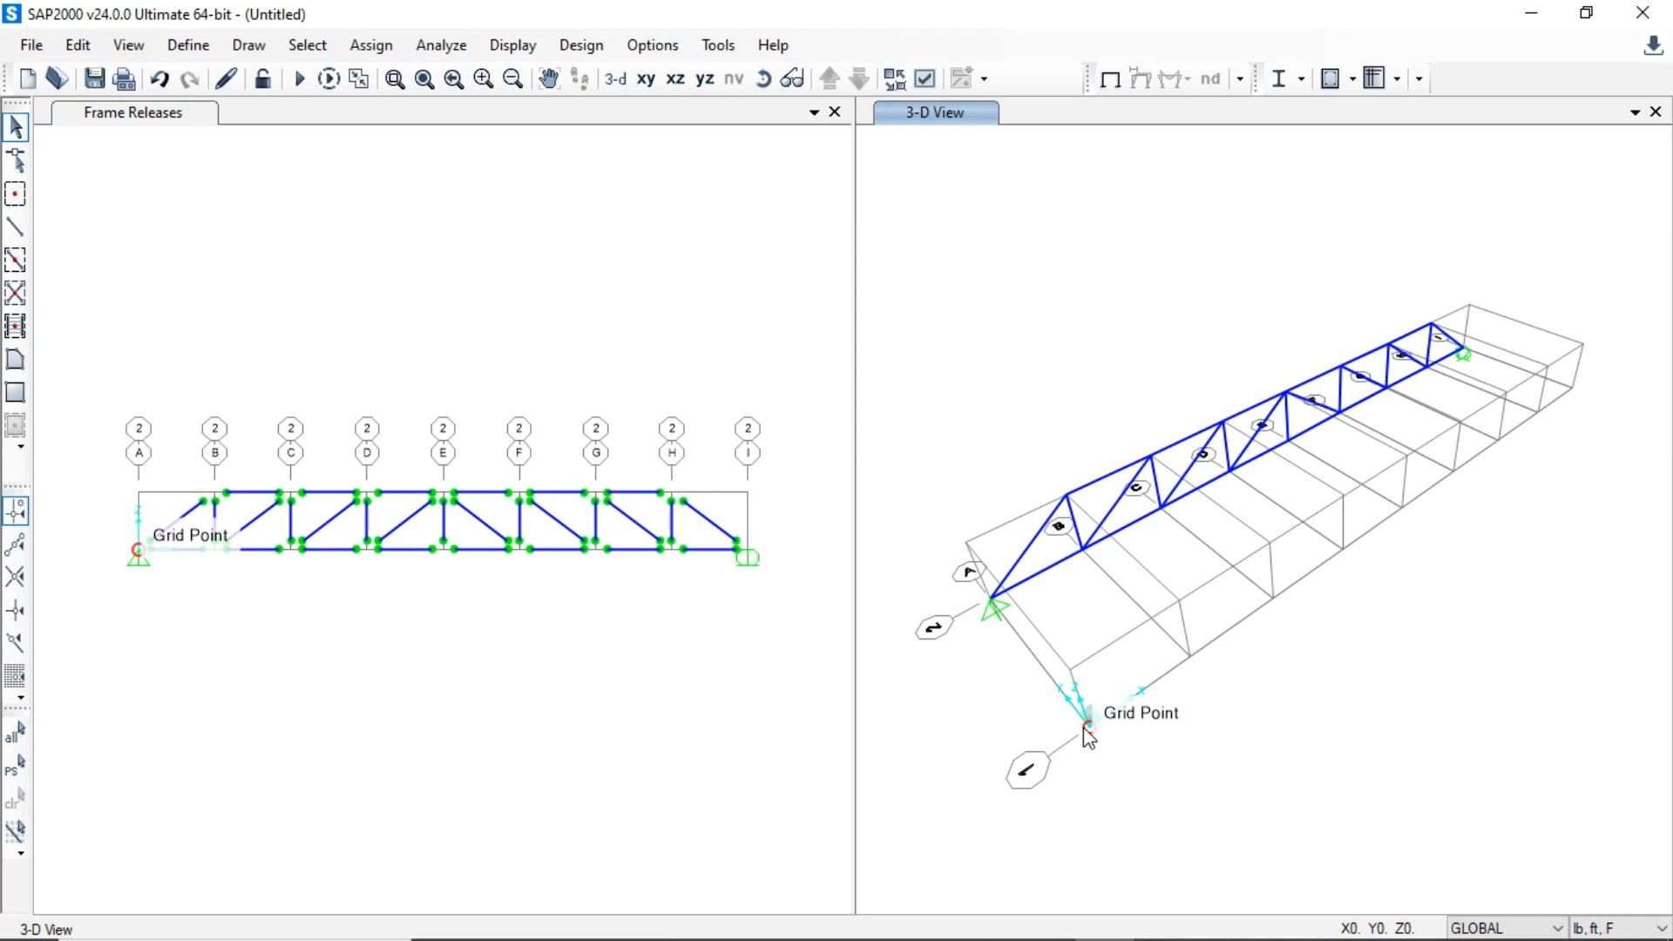
# - Replicate the whole truss once linearly with a dy increment of -8 ft to make the second truss on grid line 1
pyautogui.click(71, 399)
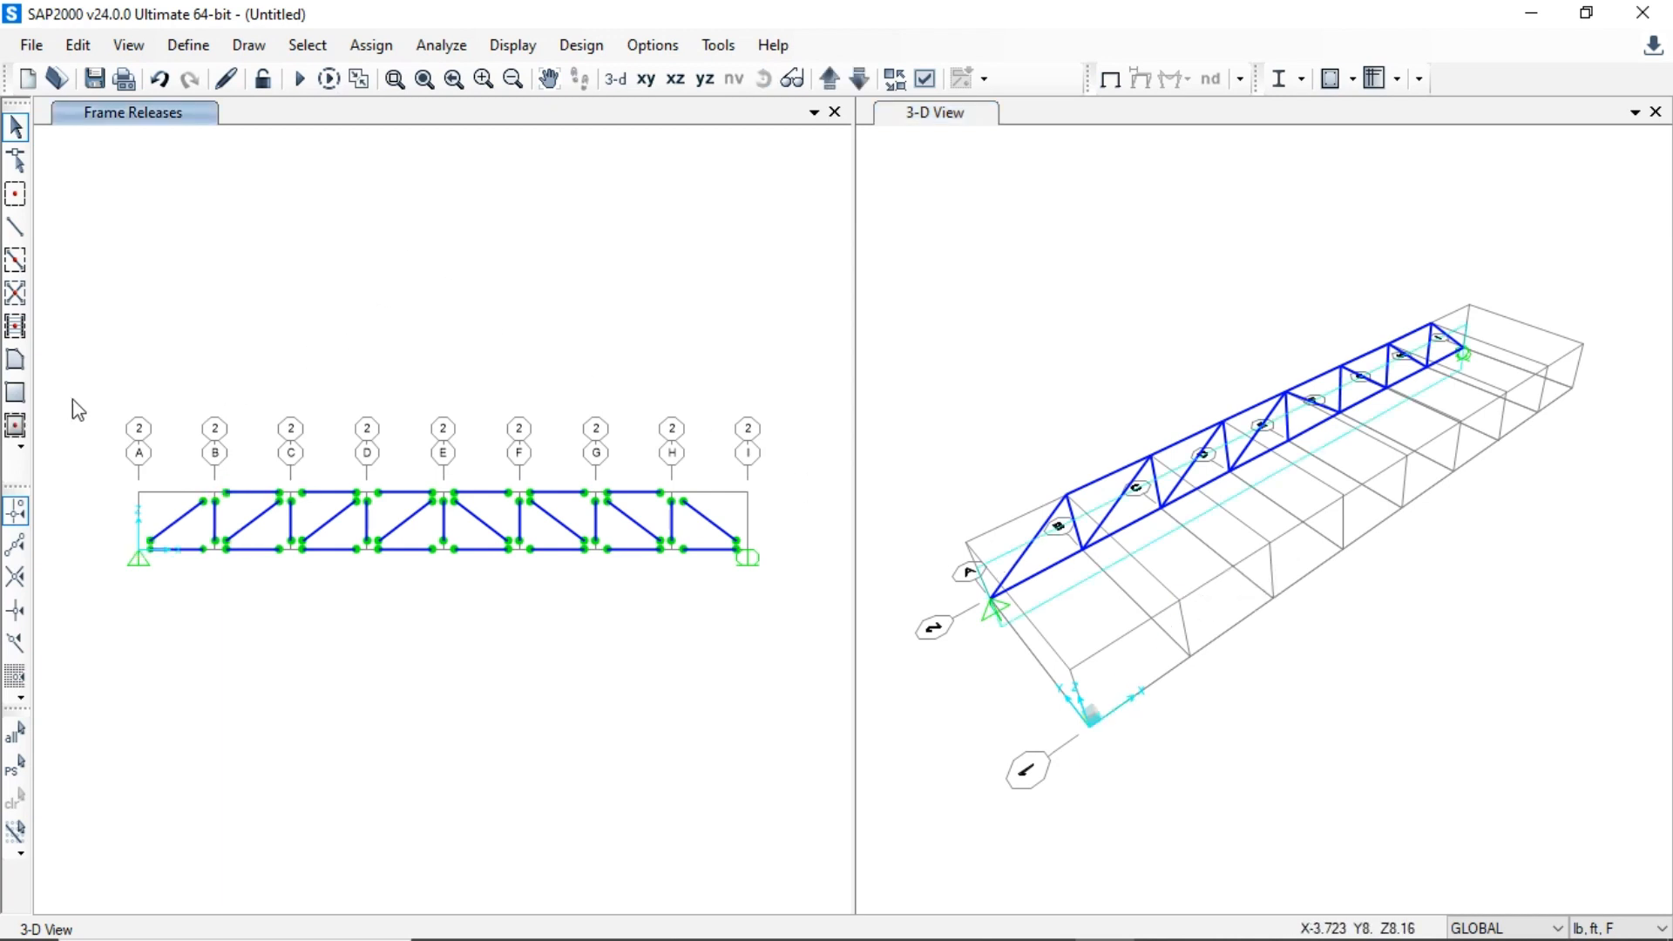
pyautogui.moveTo(70, 410); pyautogui.dragTo(797, 650)
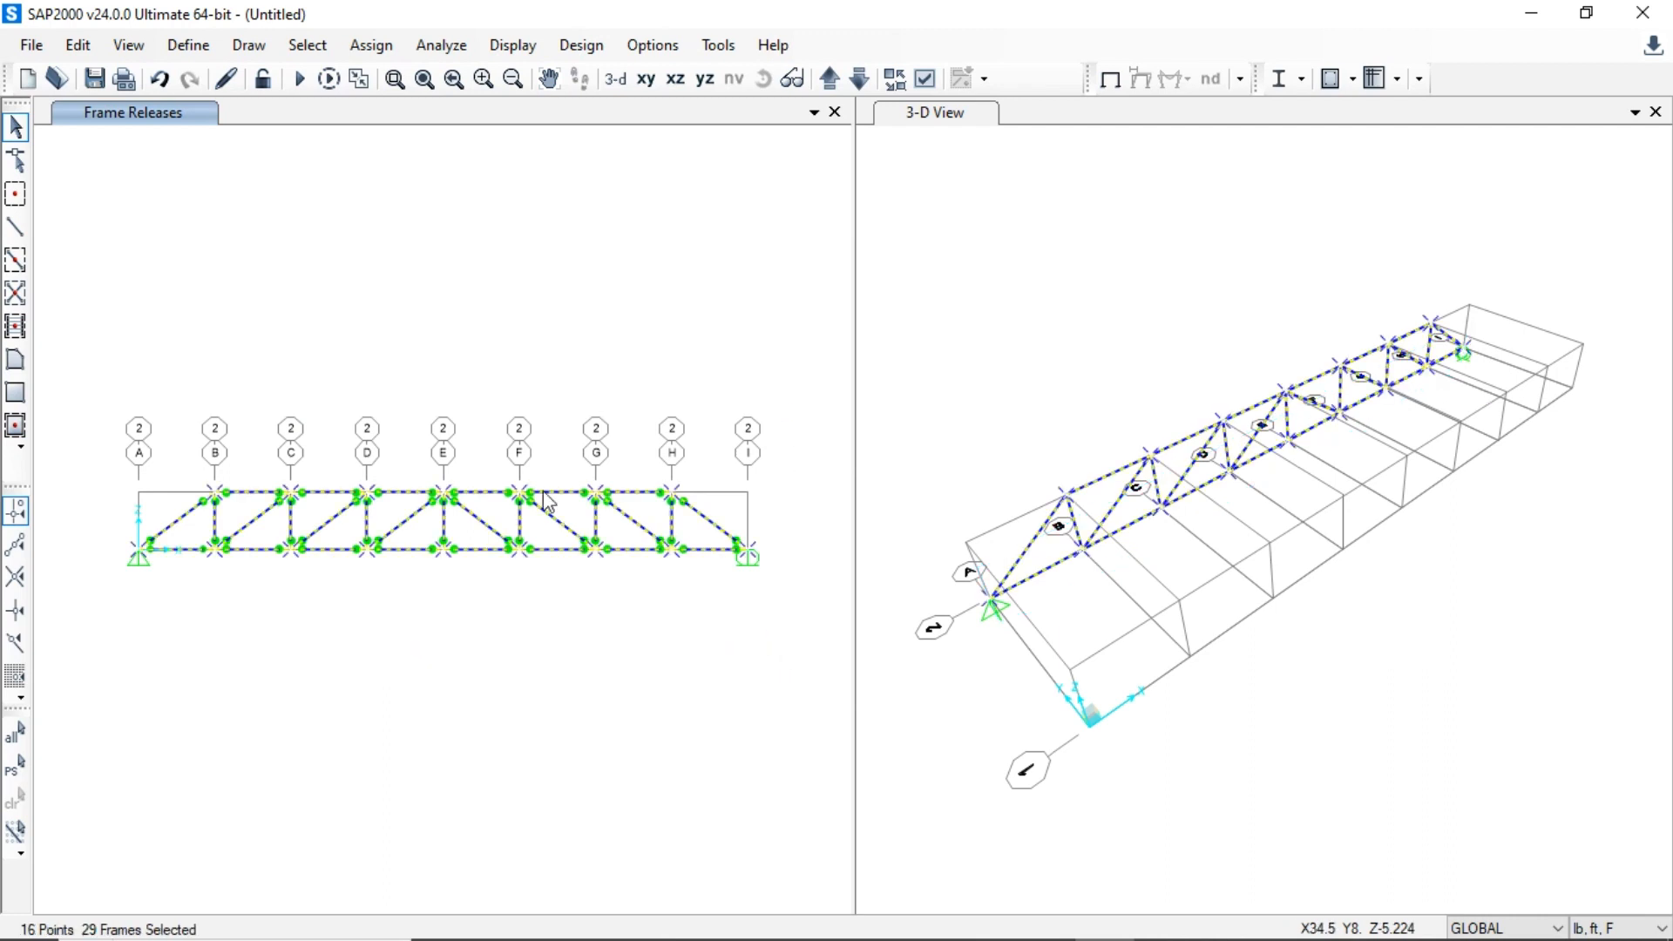
pyautogui.click(96, 55)
pyautogui.moveTo(129, 447)
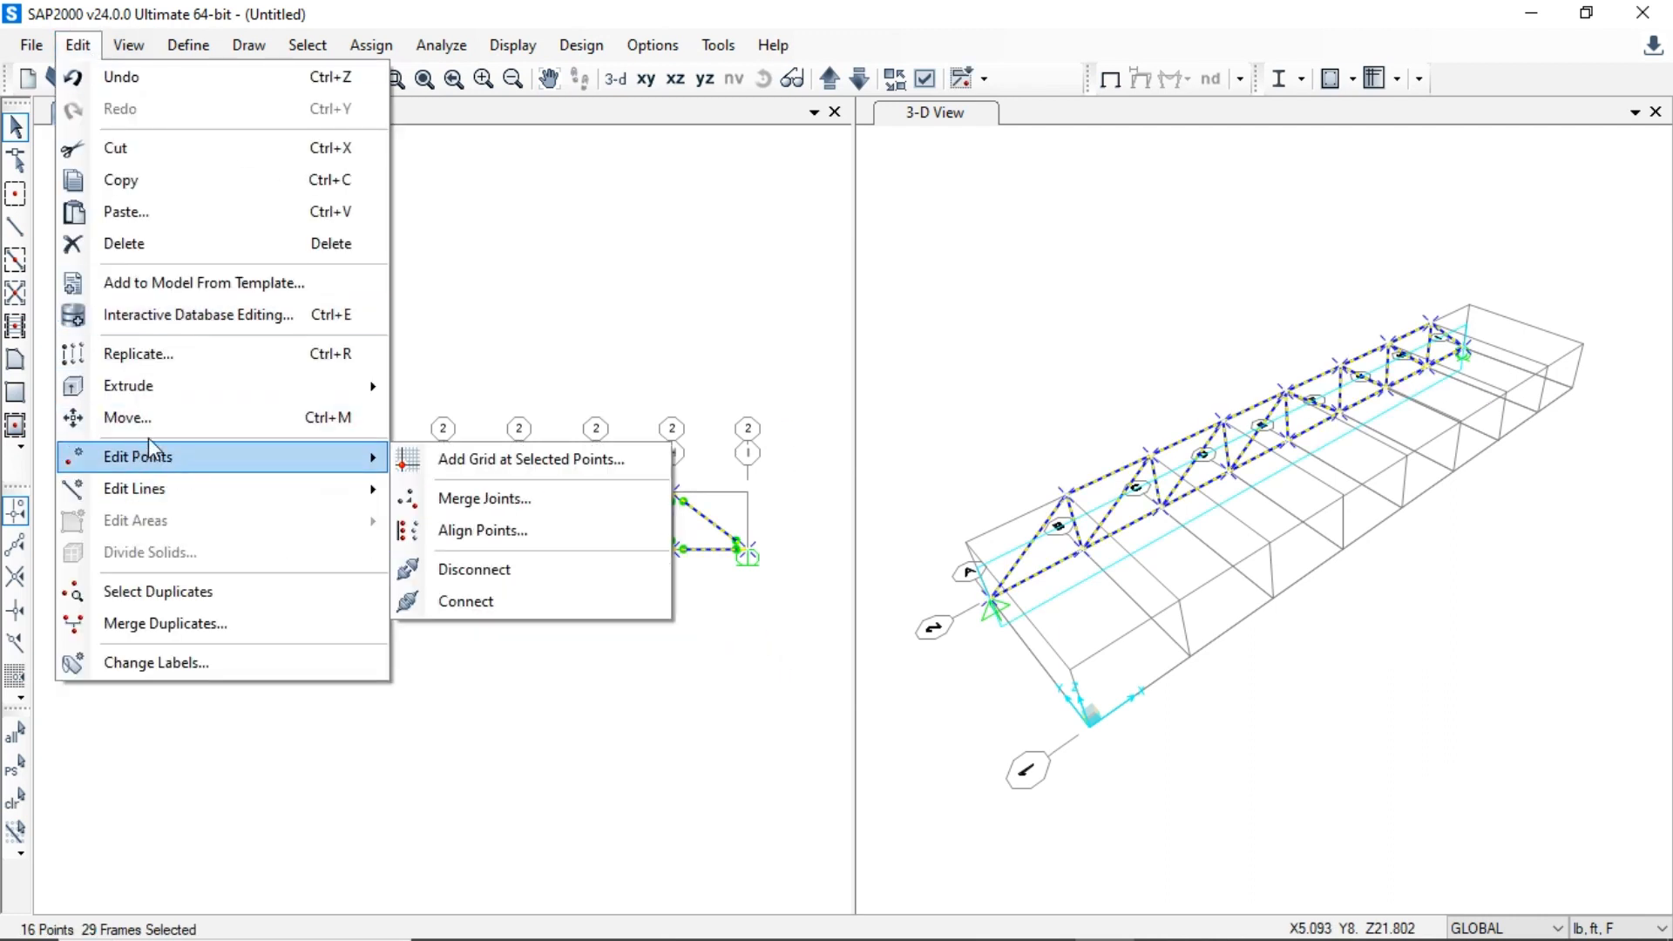
pyautogui.click(185, 354)
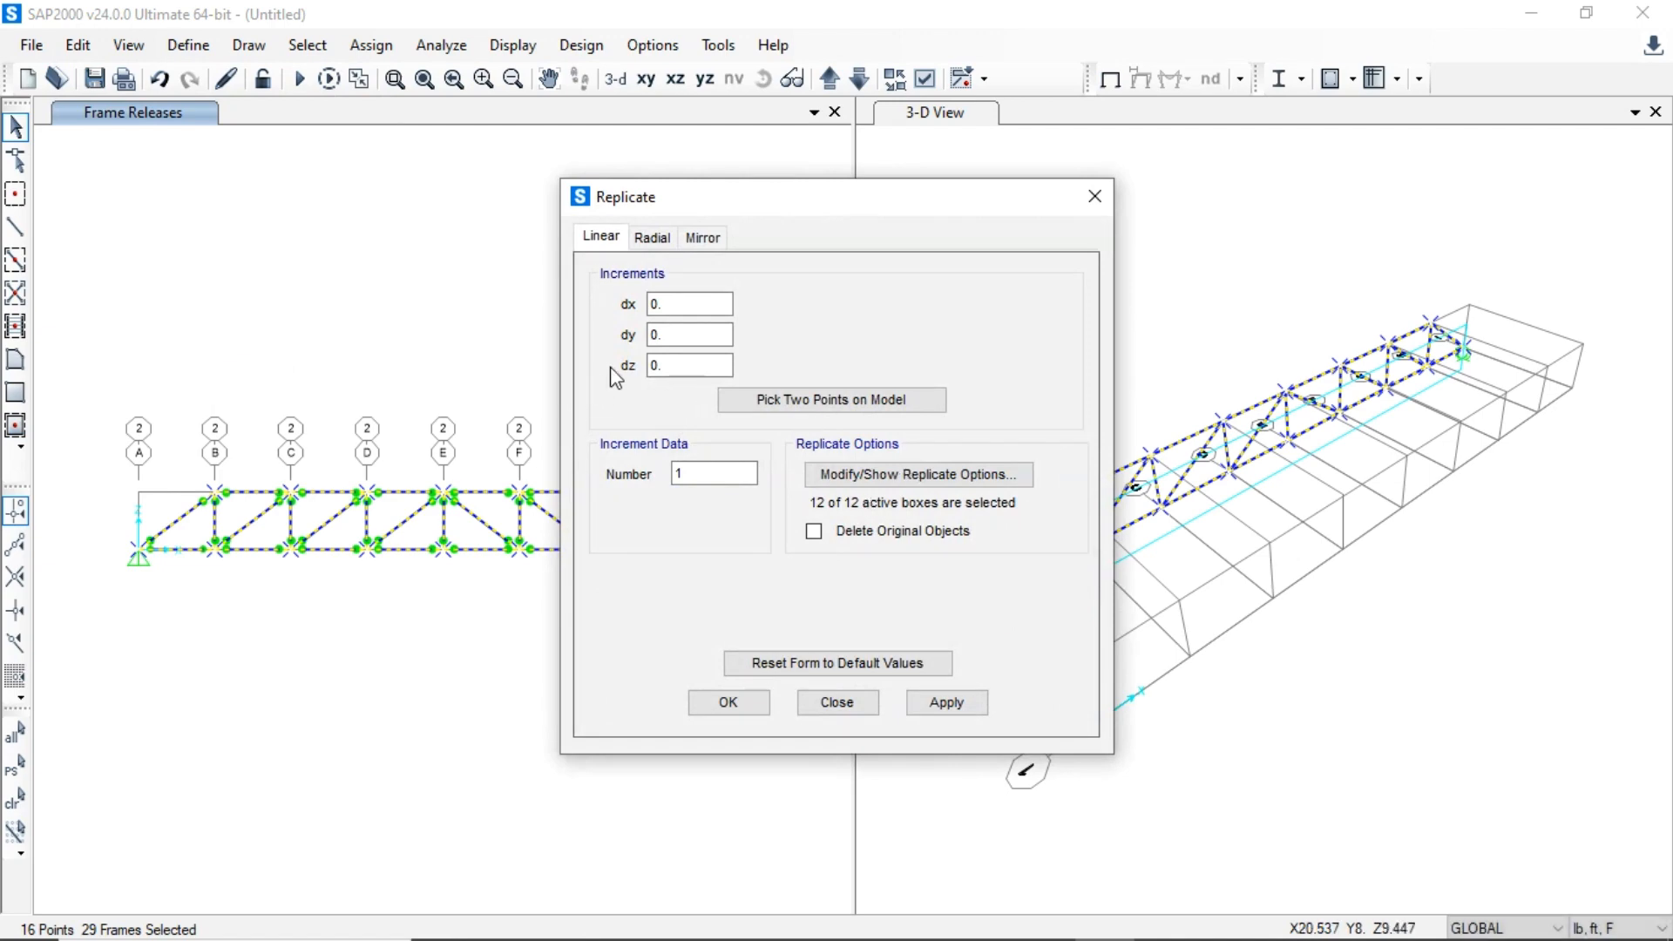
pyautogui.click(667, 336)
pyautogui.press('BackSpace')
pyautogui.press('BackSpace')
pyautogui.write('-8')
pyautogui.click(937, 708)
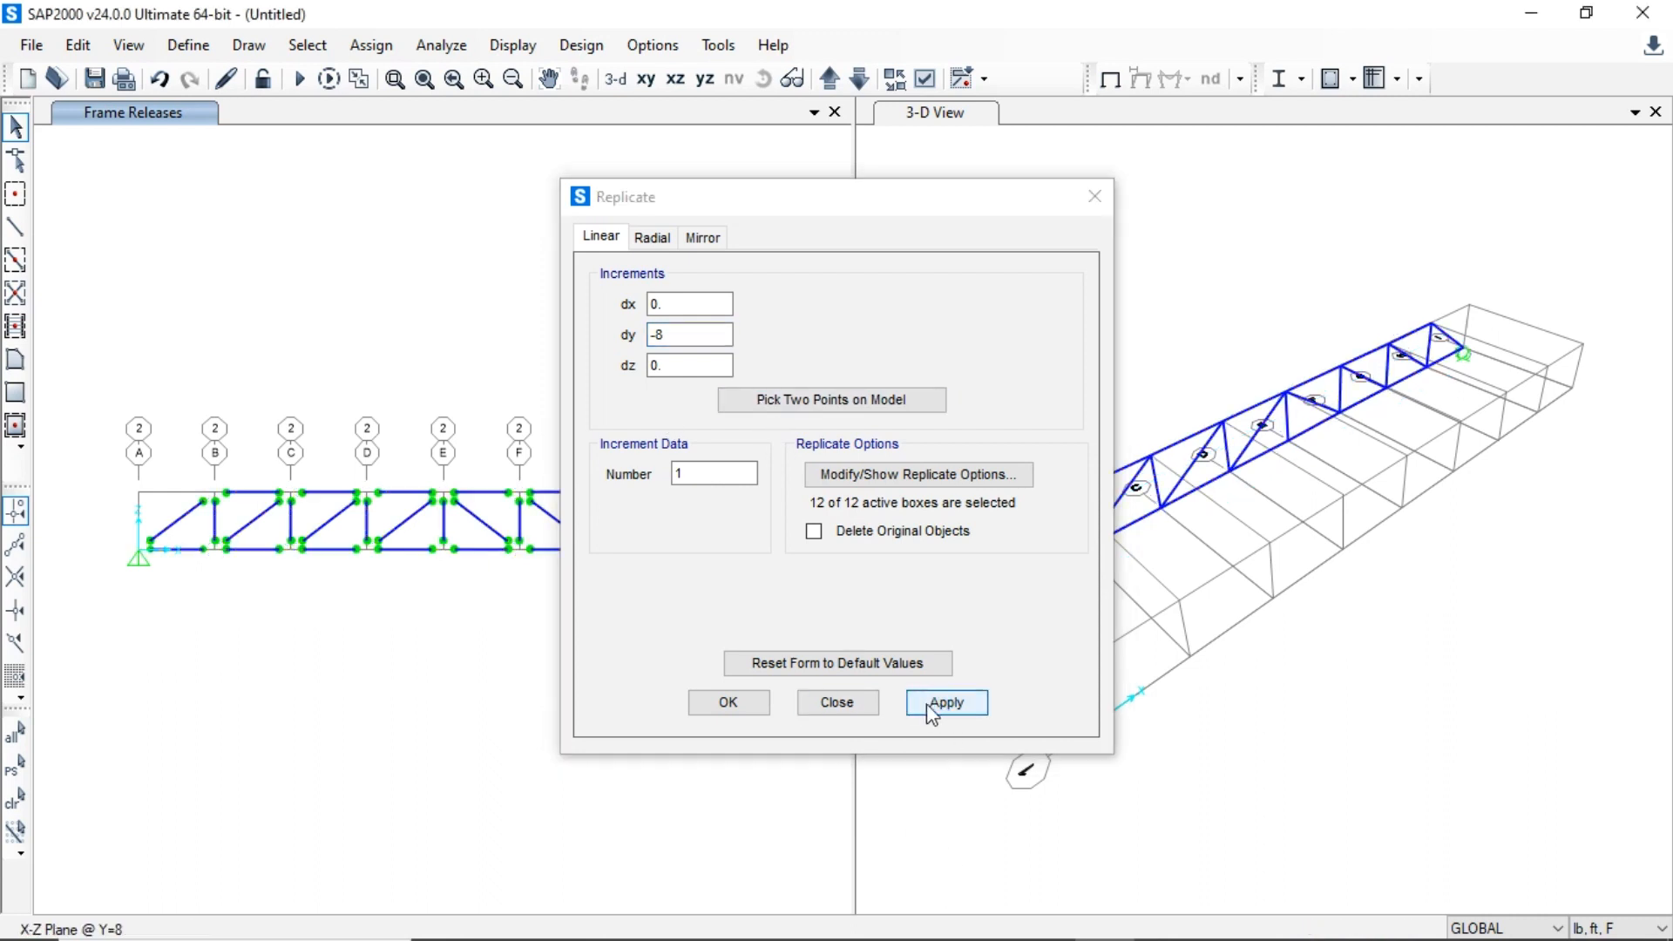
pyautogui.click(732, 704)
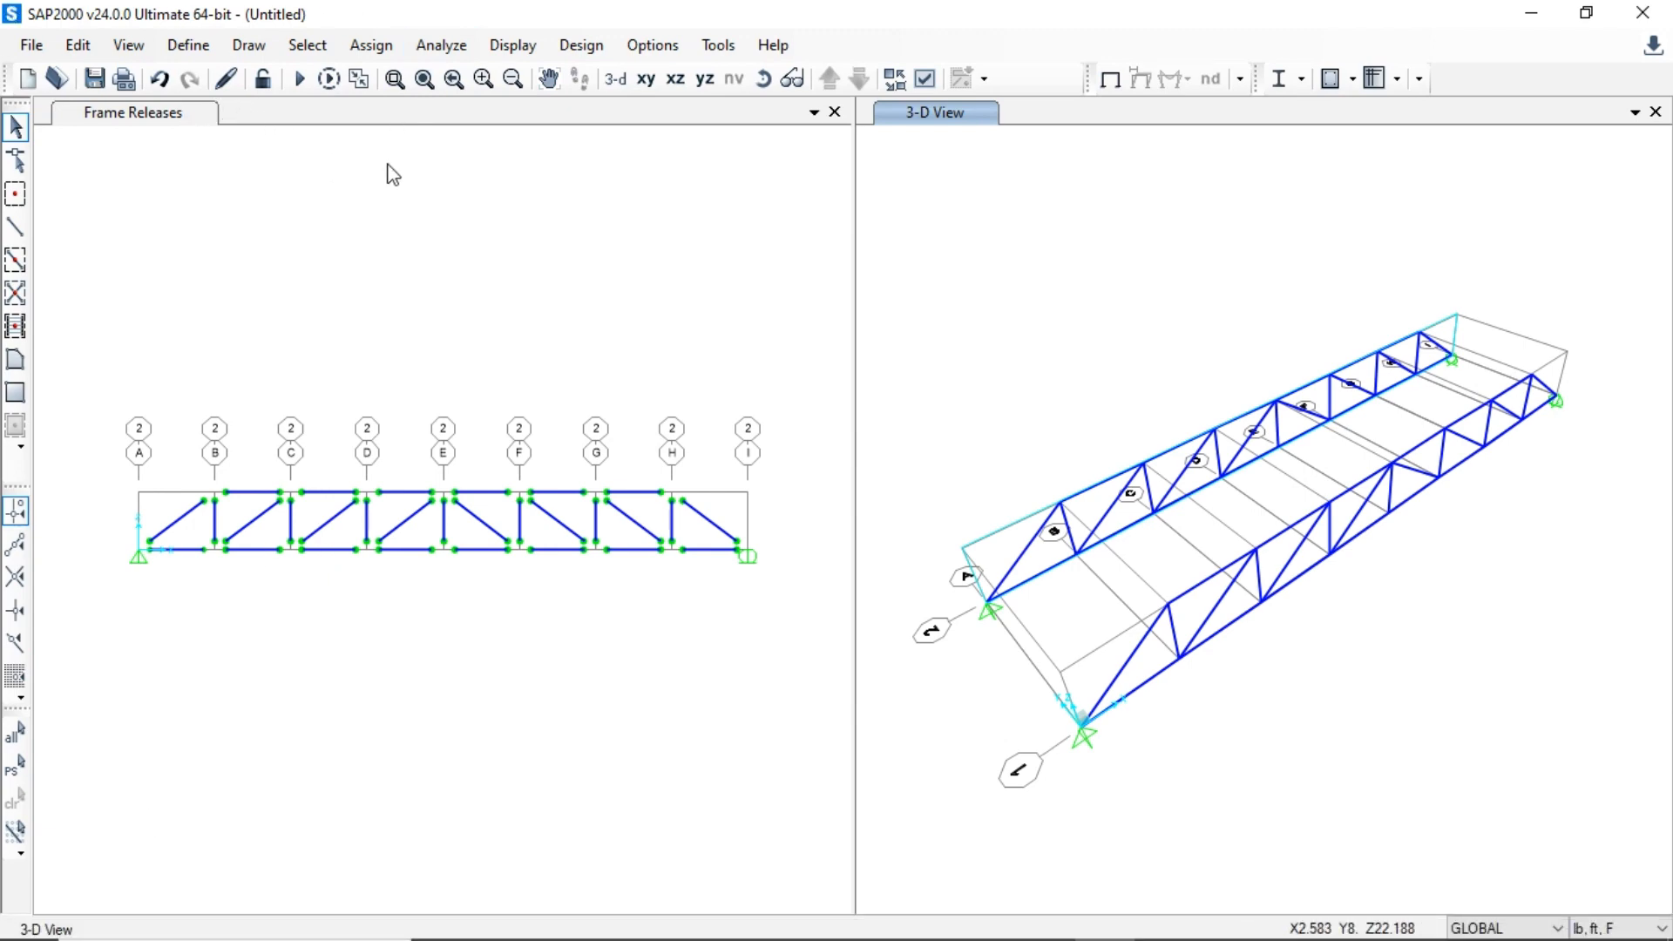
# - Change the truss elevation view to the X-Y plane at Z=0, keeping the other view in 3-D
pyautogui.click(649, 85)
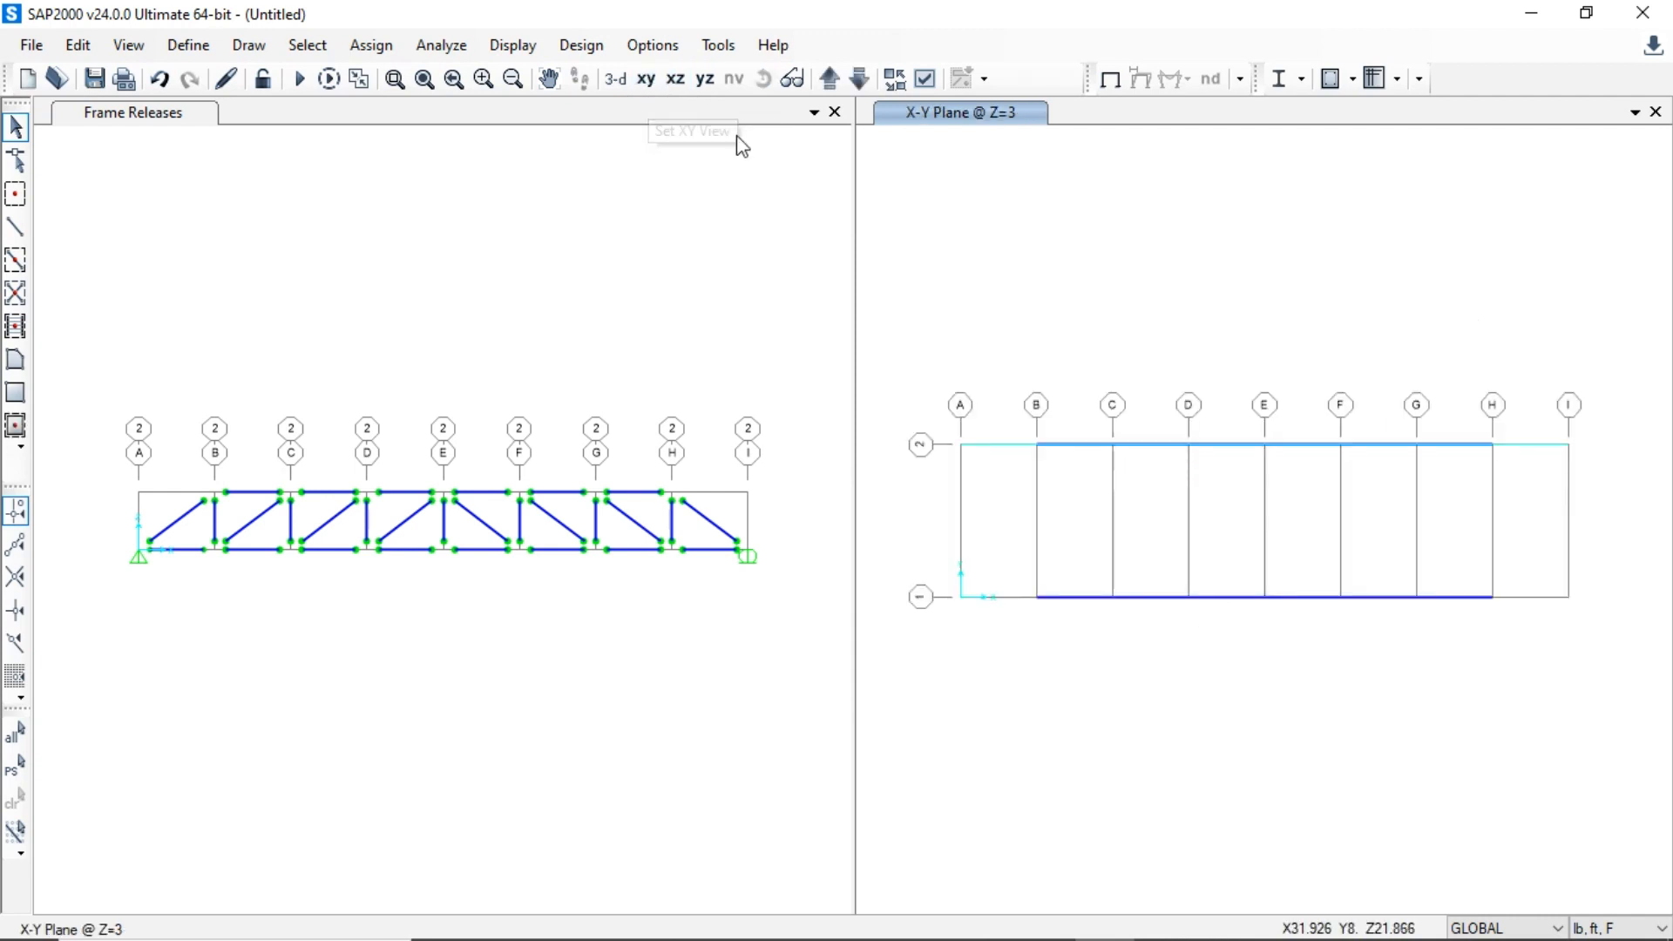
pyautogui.click(618, 80)
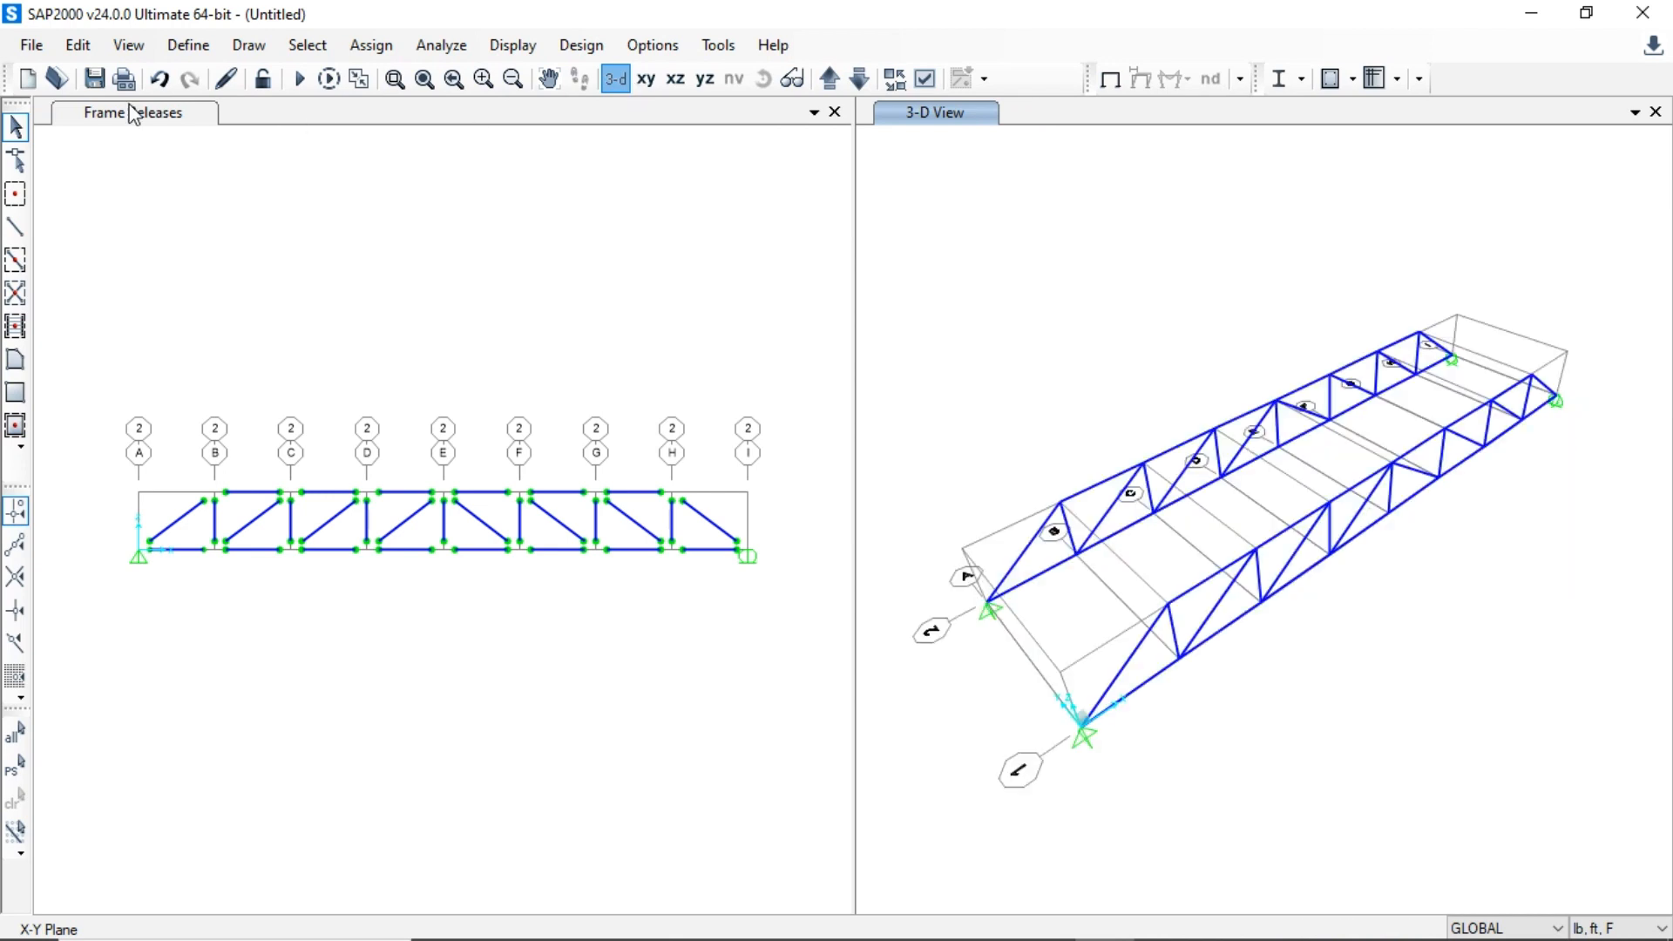
pyautogui.click(149, 114)
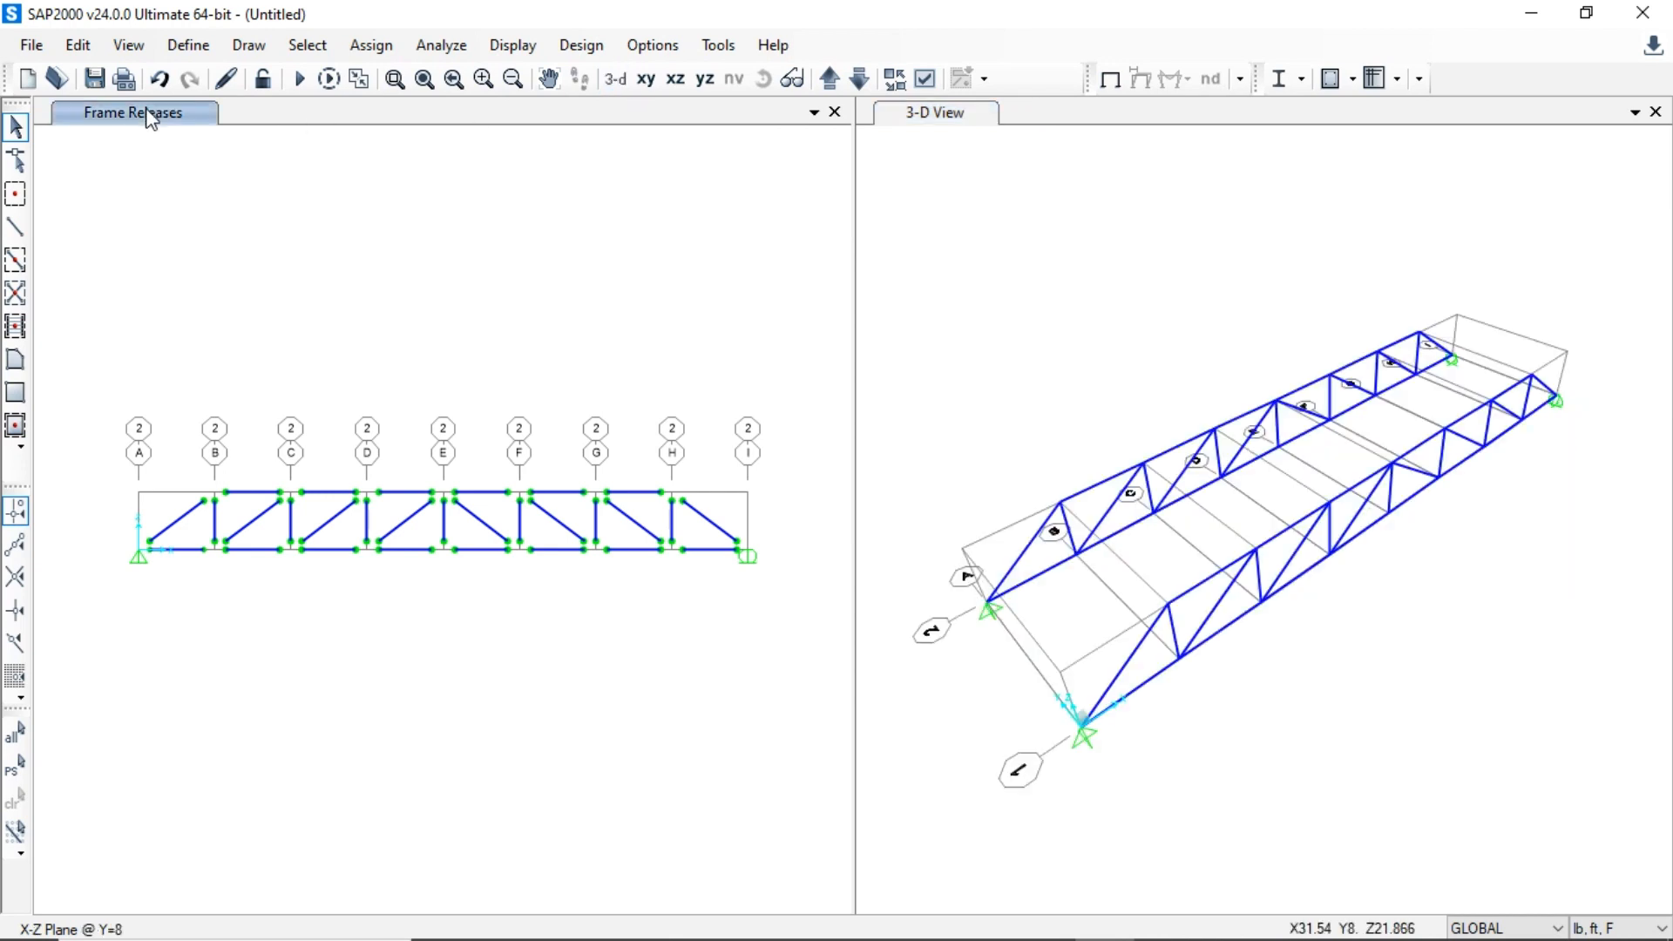
pyautogui.click(646, 79)
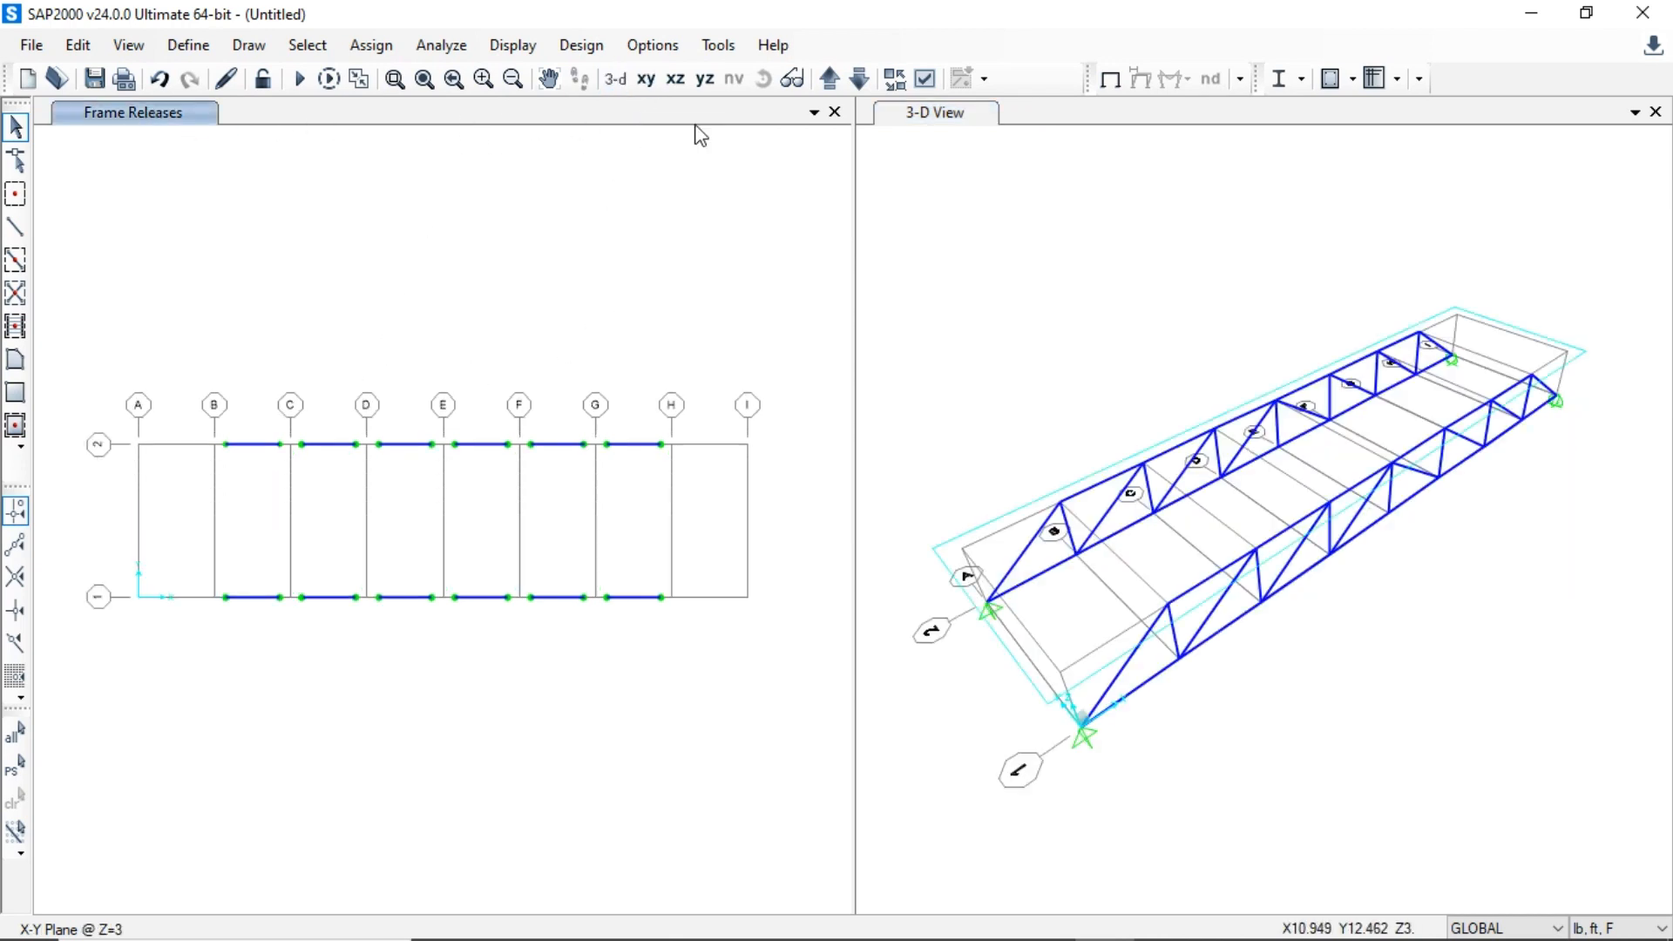
pyautogui.click(858, 80)
# - With the FLOOR BEAMS section, draw straight frames between grid lines 1 and 2 at A, B, C and D
pyautogui.click(15, 230)
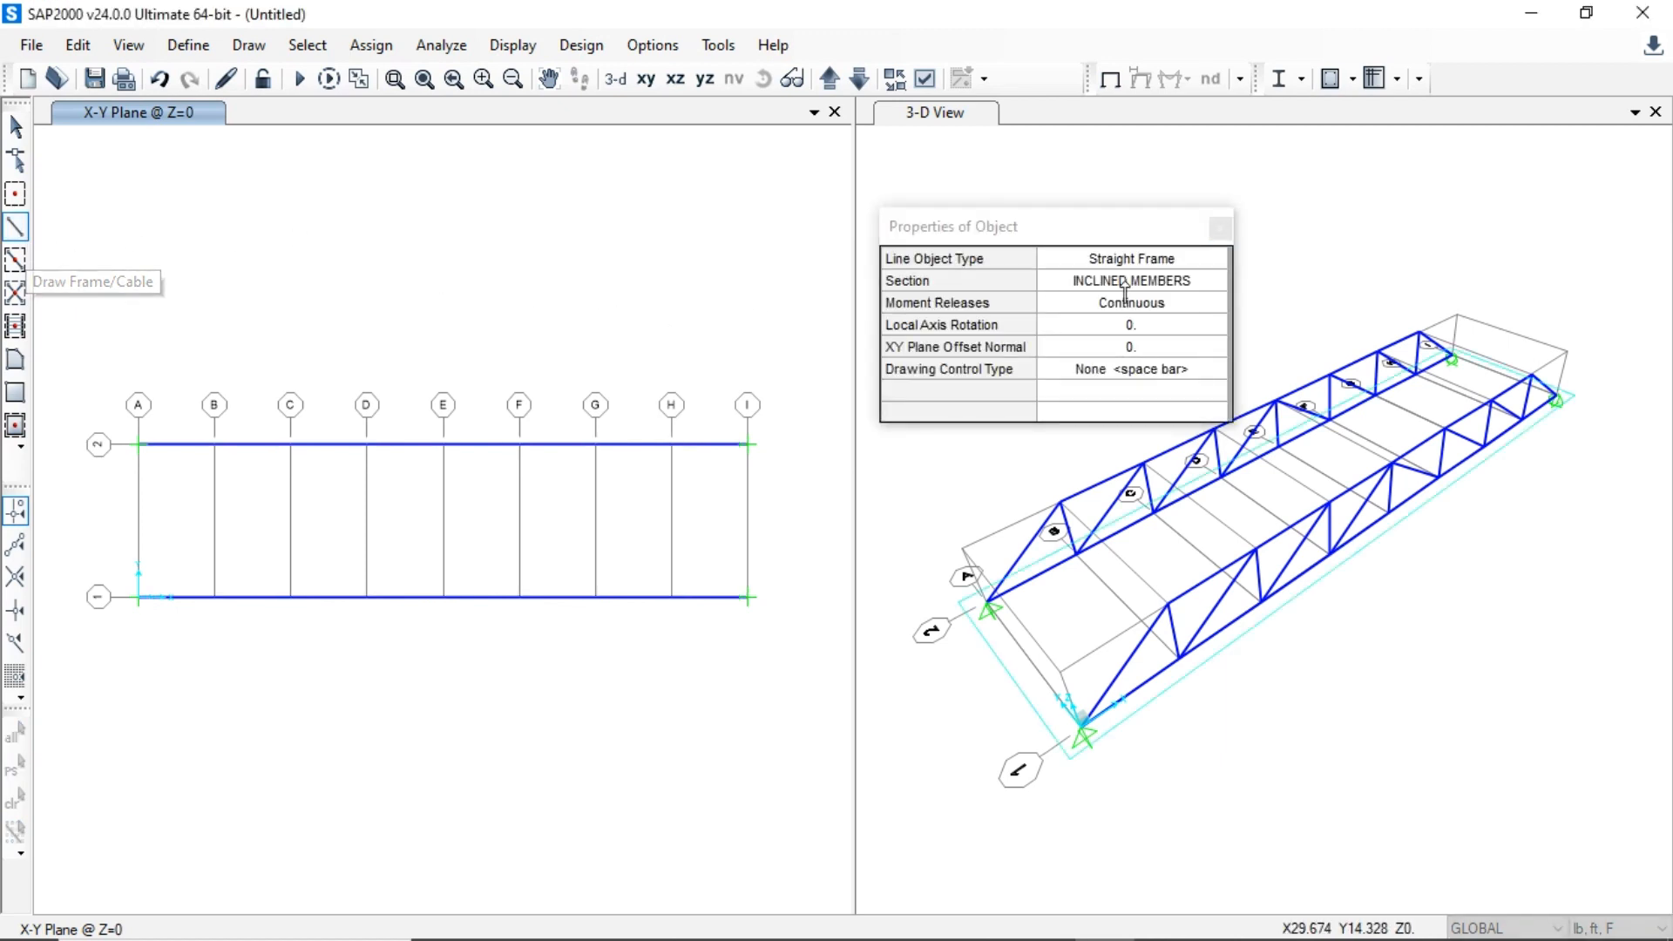
pyautogui.click(1126, 291)
pyautogui.click(1127, 288)
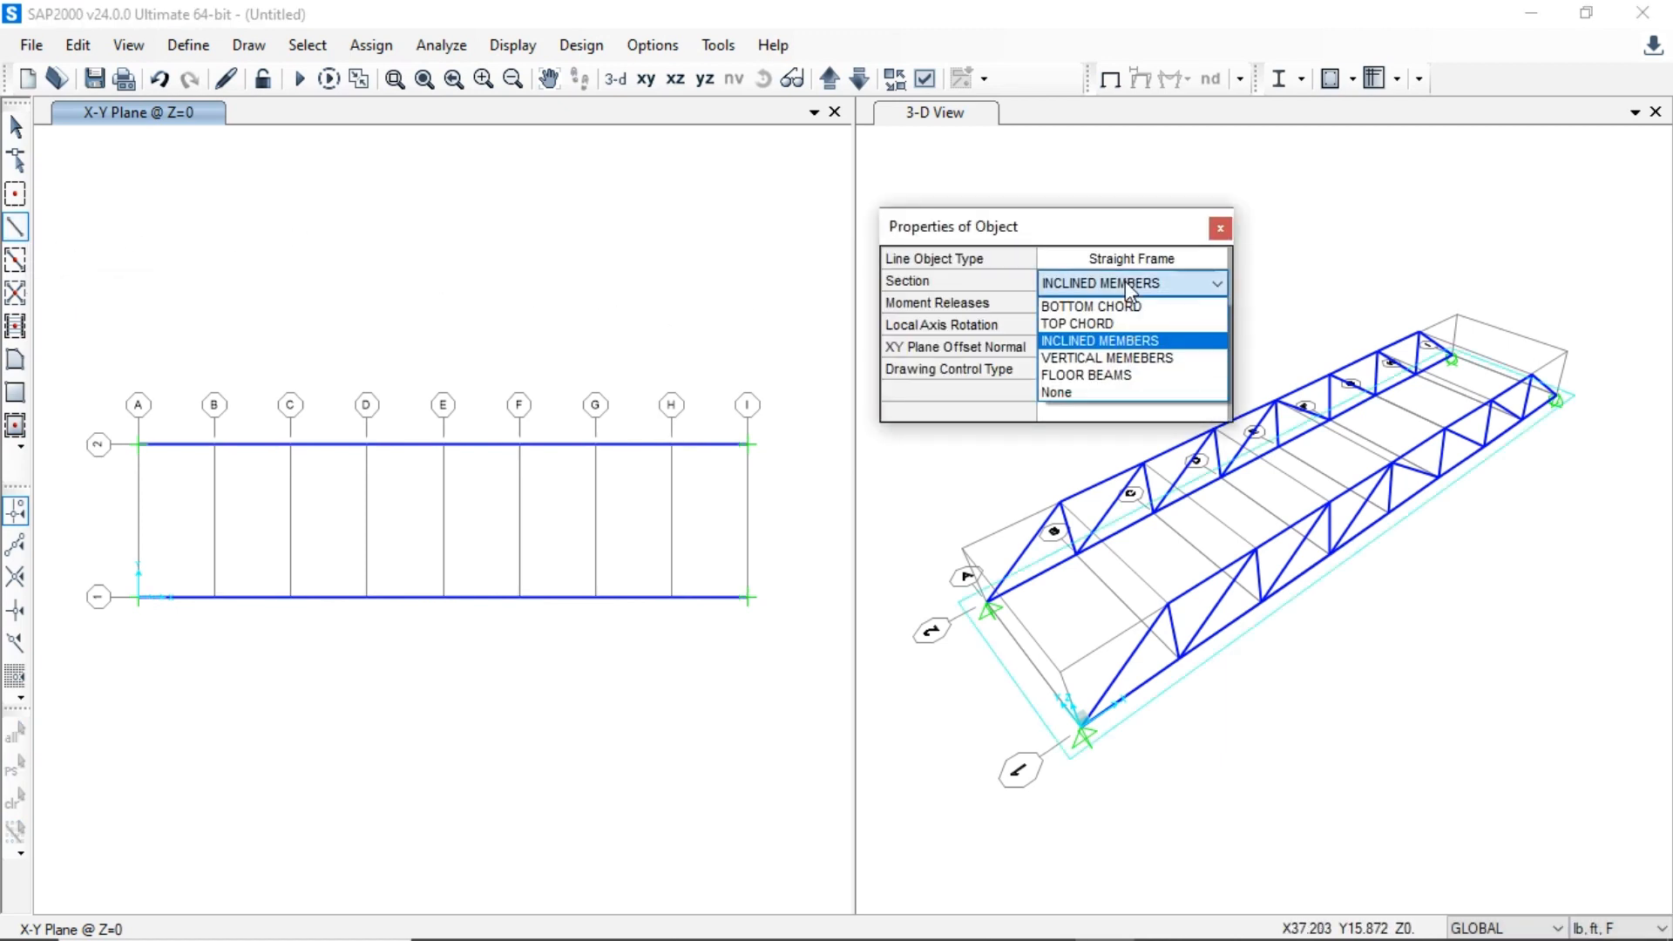
pyautogui.click(1125, 376)
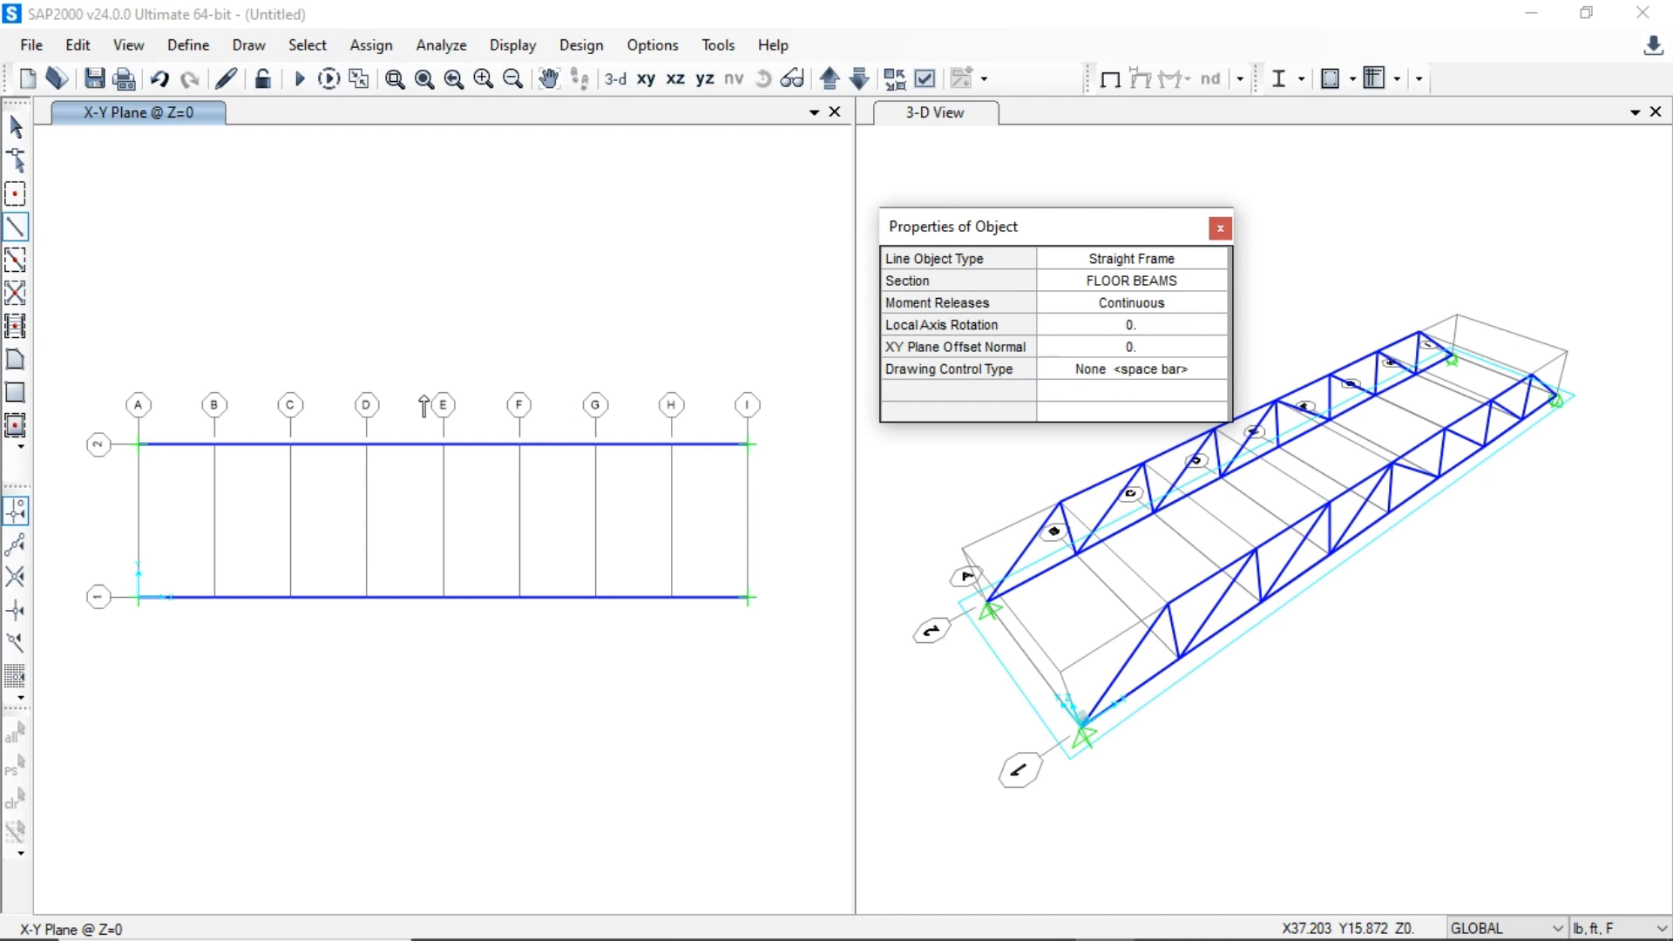
pyautogui.click(140, 445)
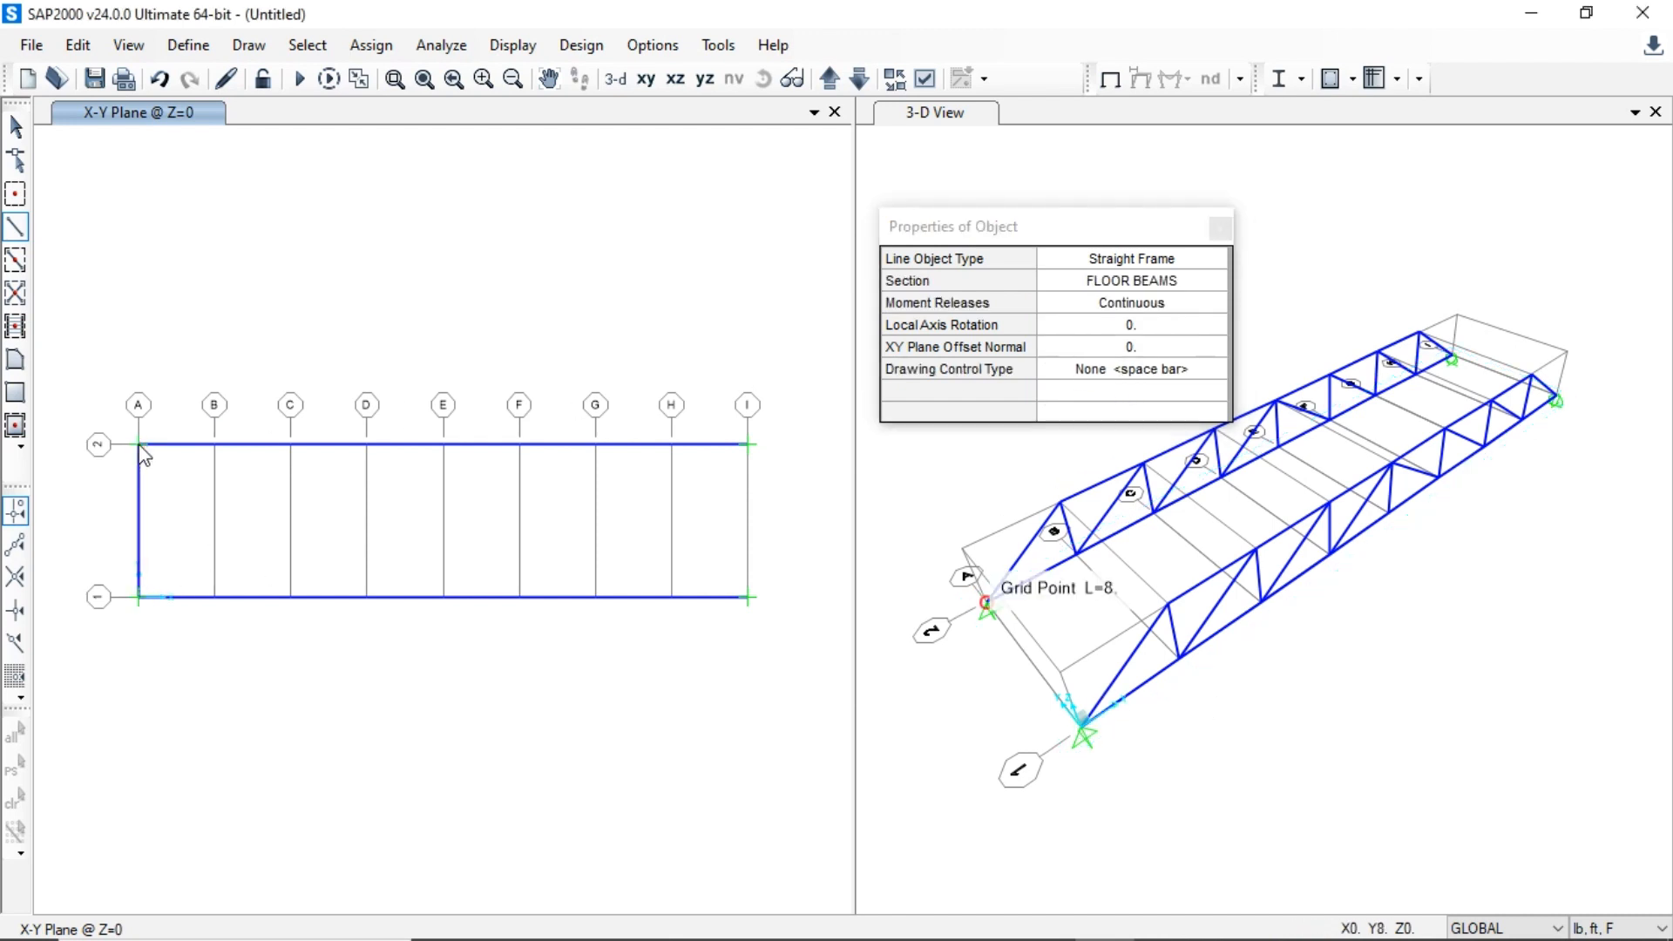
pyautogui.click(215, 597)
pyautogui.click(215, 445)
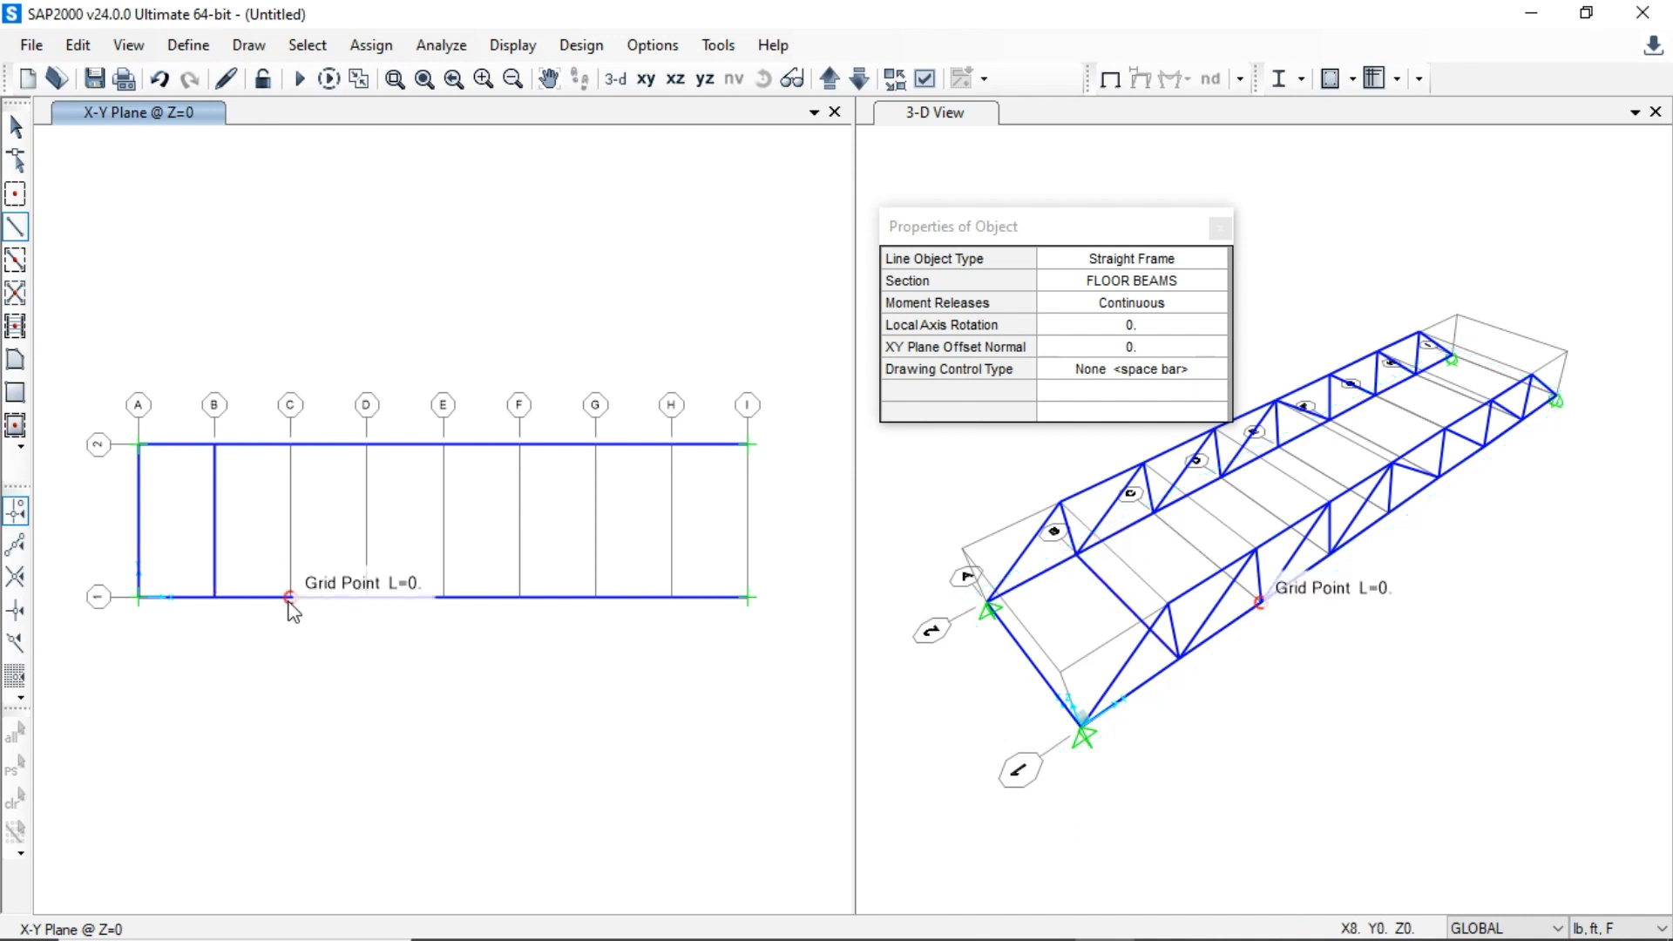
pyautogui.doubleClick(291, 445)
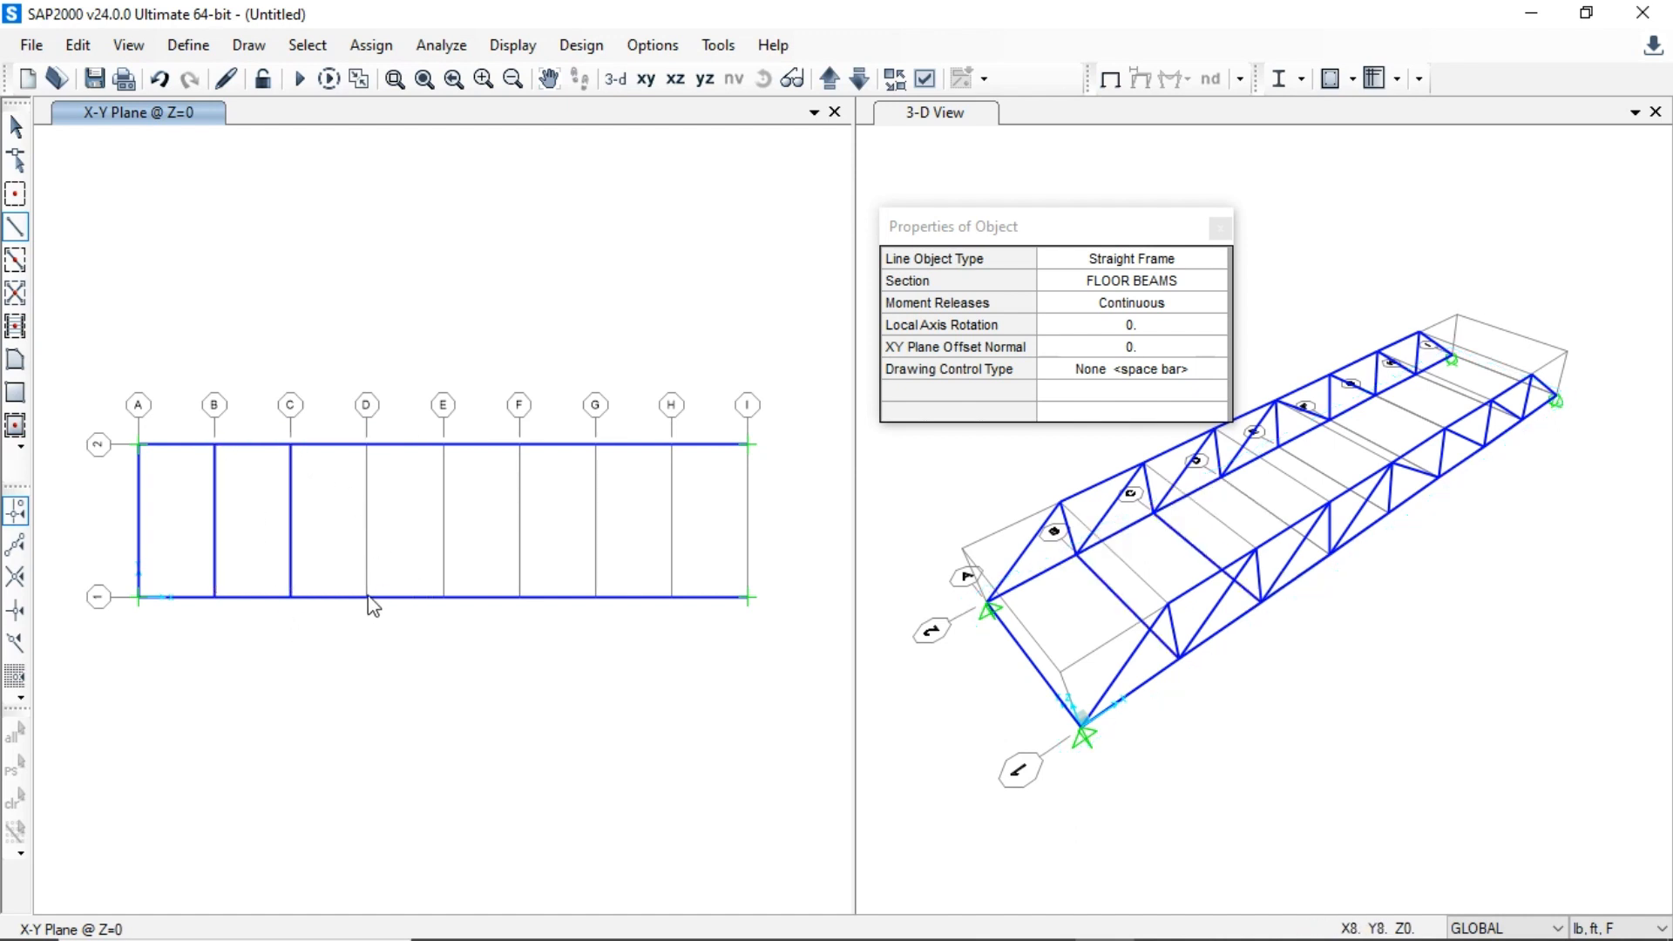
pyautogui.click(365, 597)
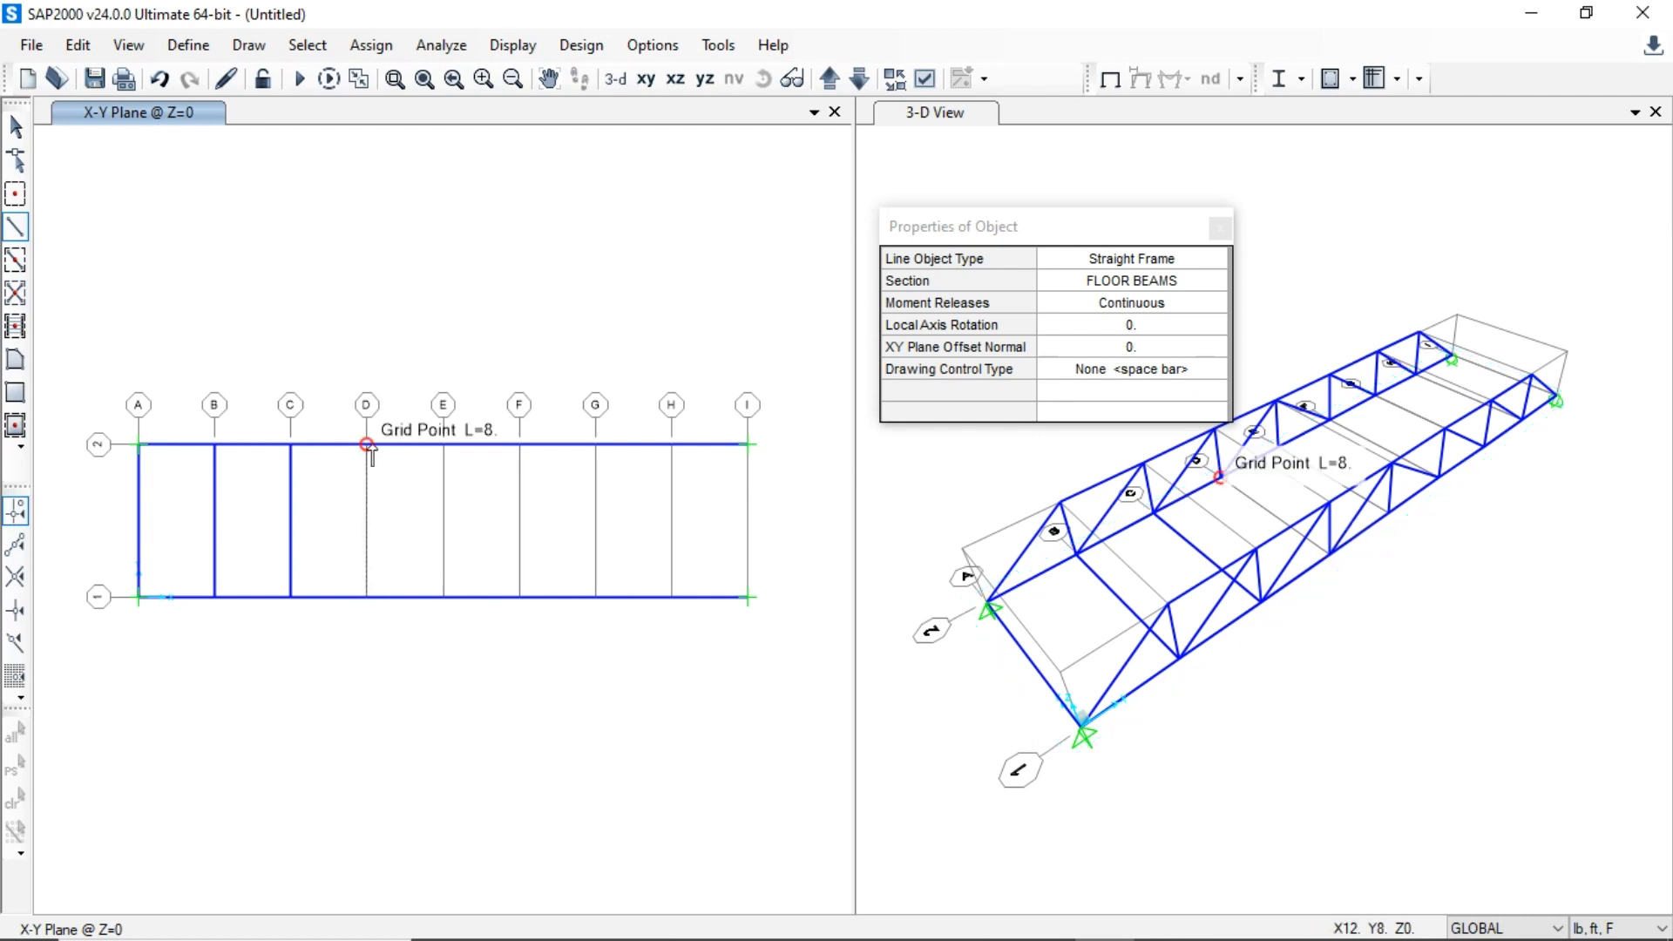
pyautogui.doubleClick(366, 445)
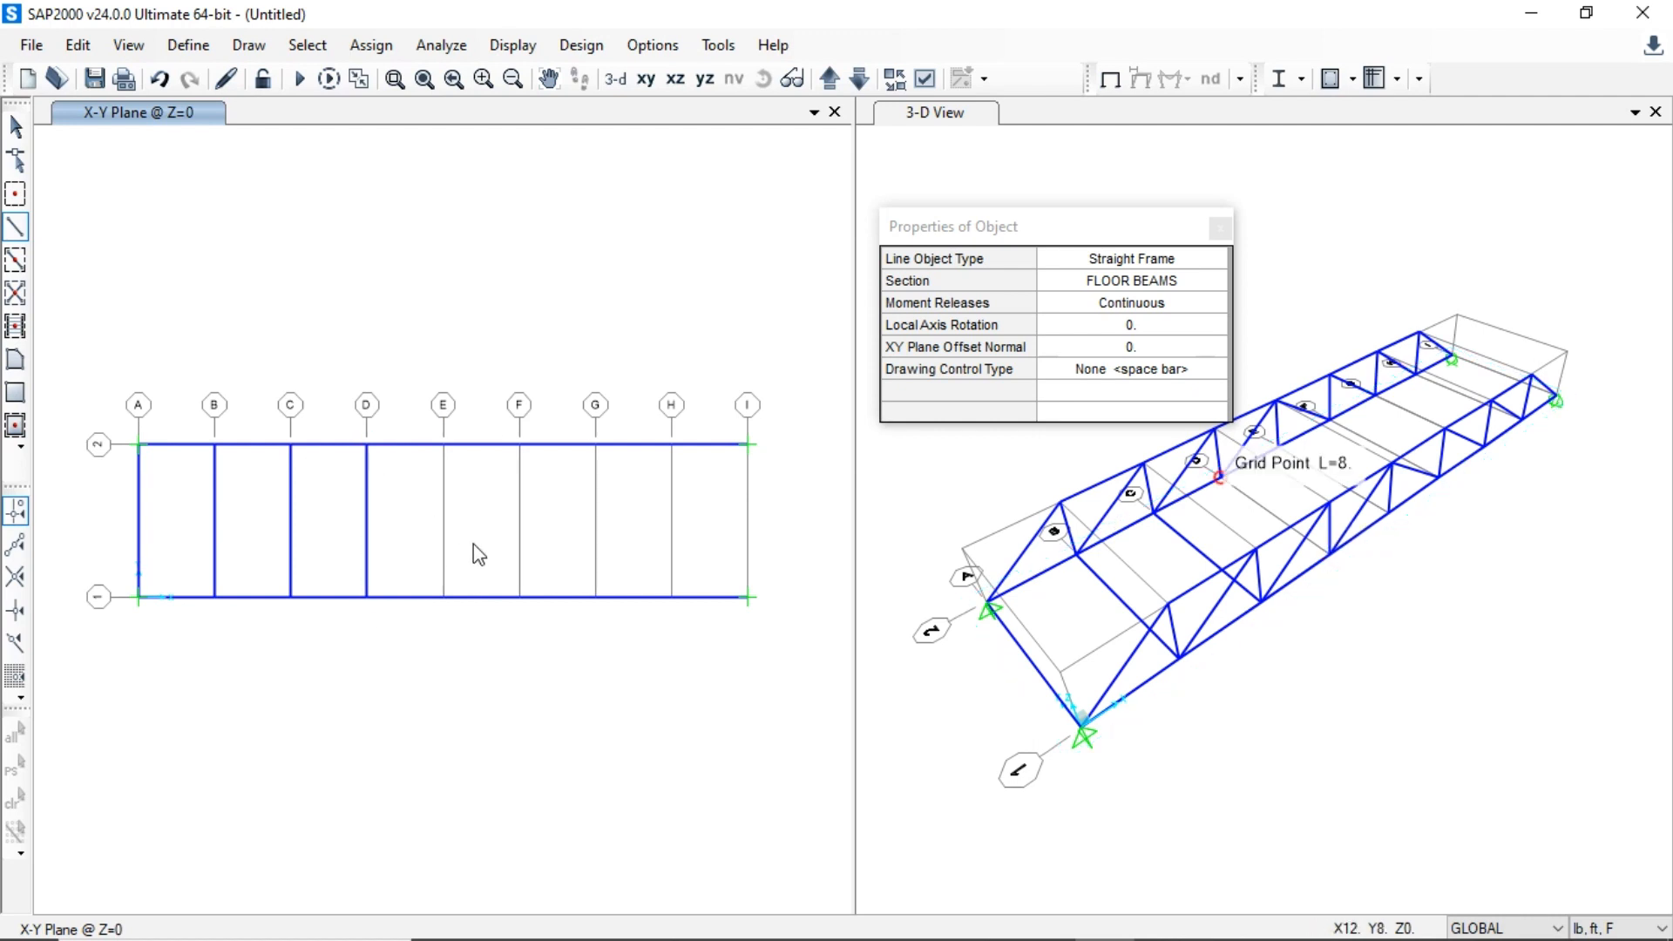
# - Draw the remaining floor beams between grid lines 1 and 2 at E, F, G, H and I, and close the object properties
pyautogui.click(442, 598)
pyautogui.doubleClick(442, 446)
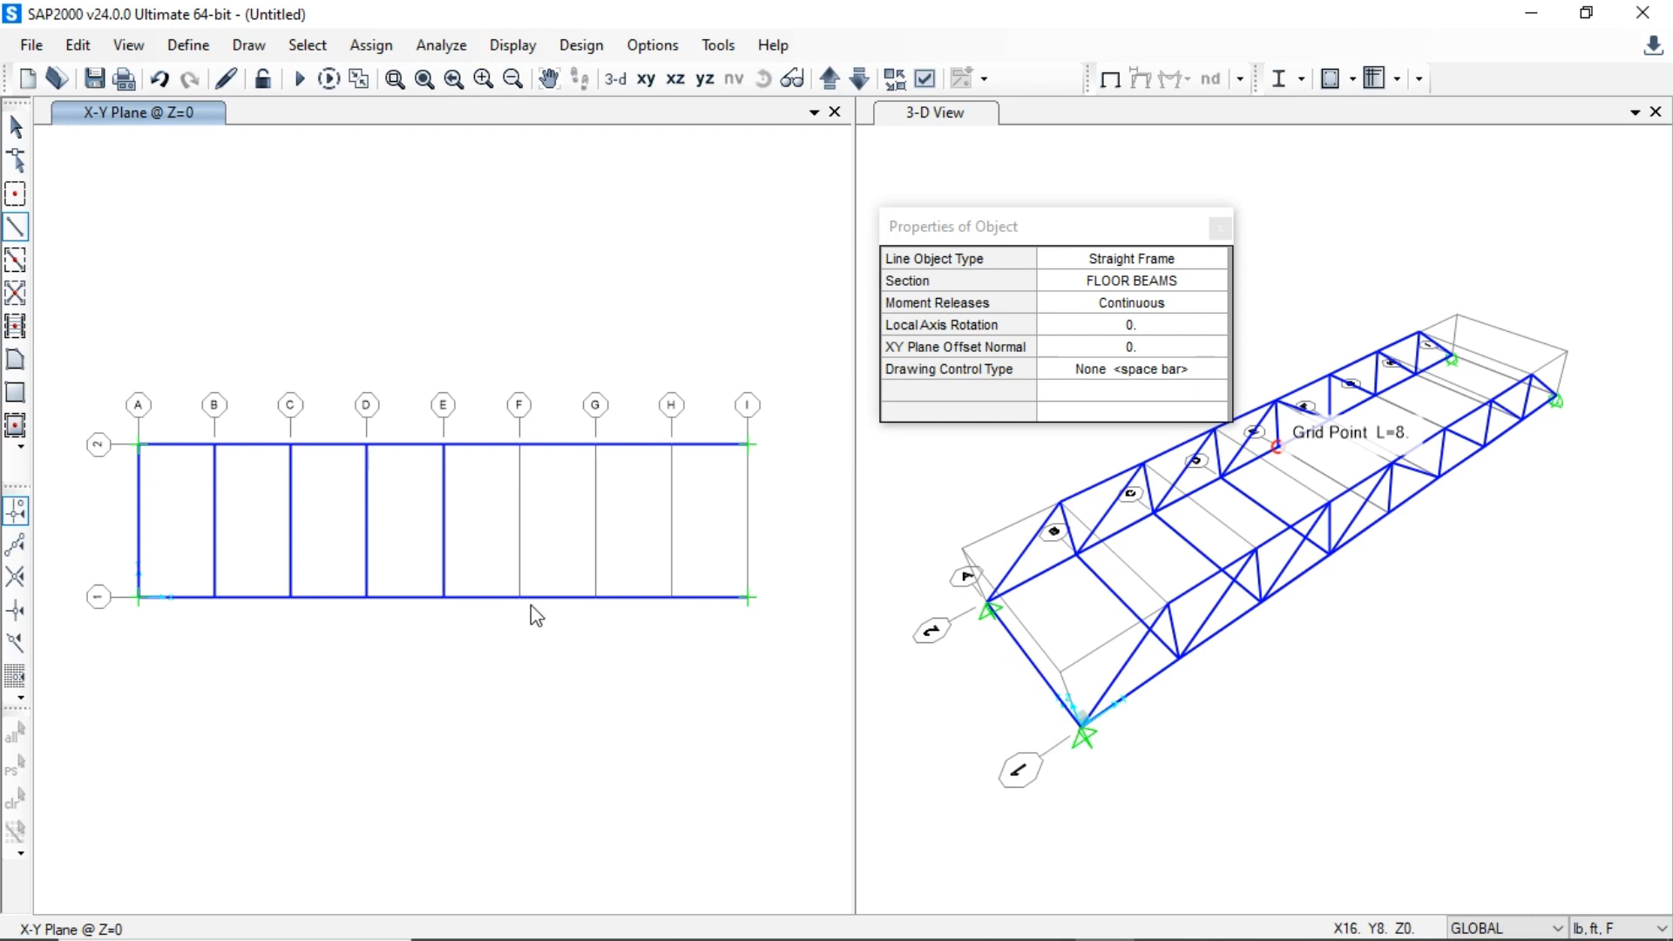
pyautogui.click(519, 598)
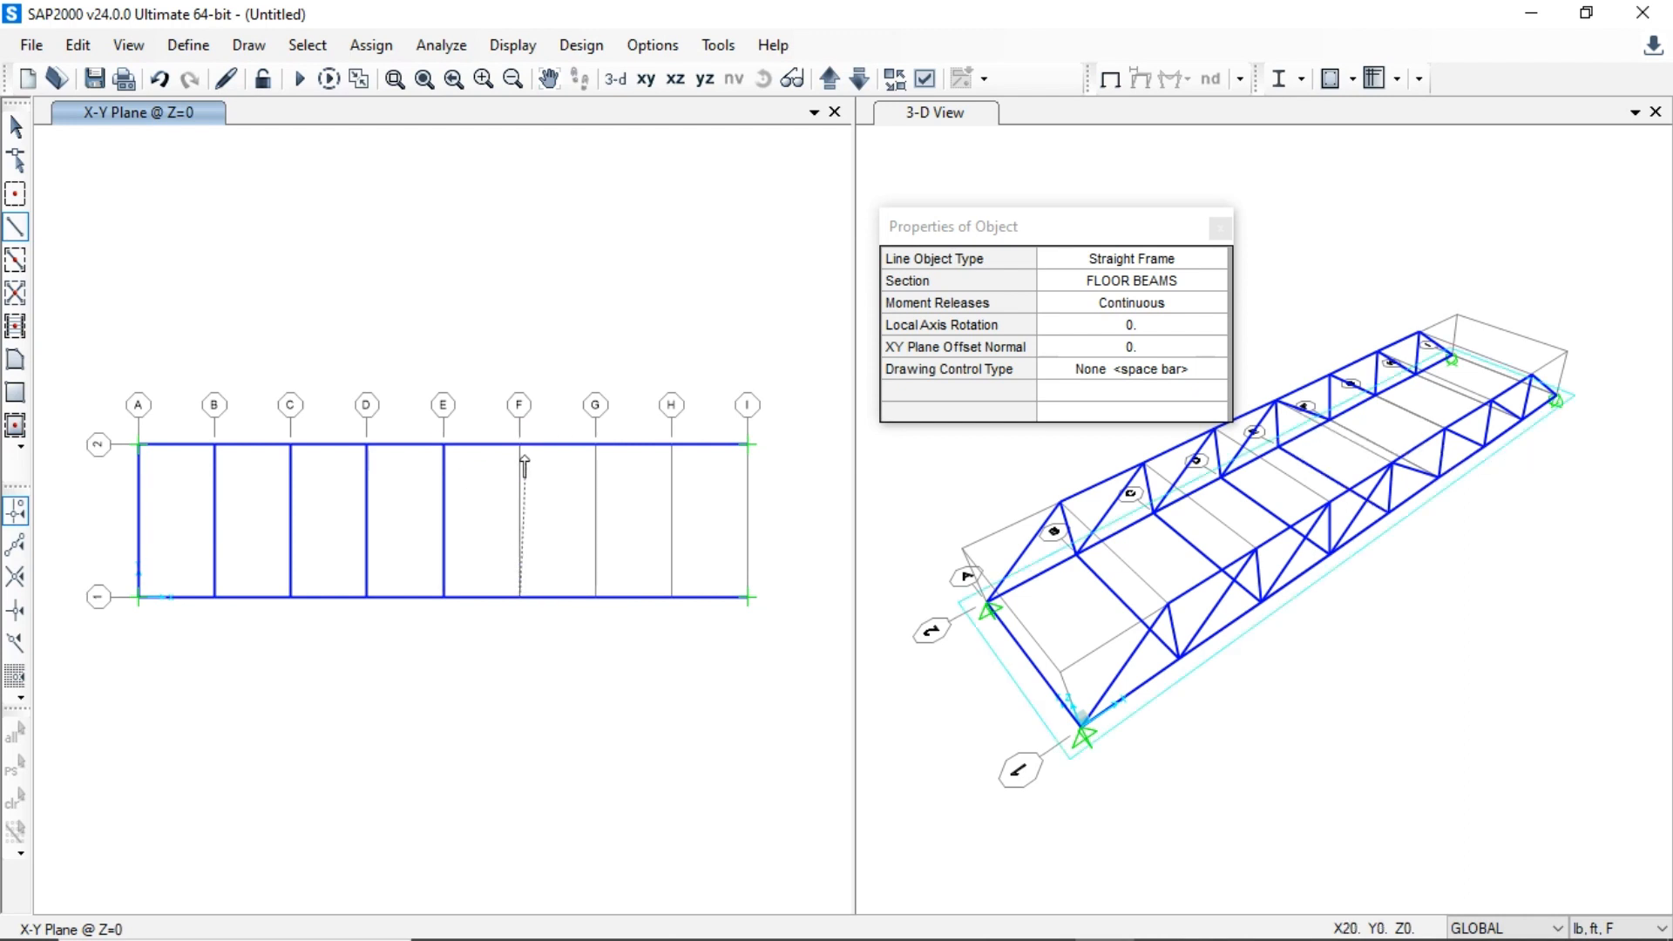
pyautogui.doubleClick(520, 445)
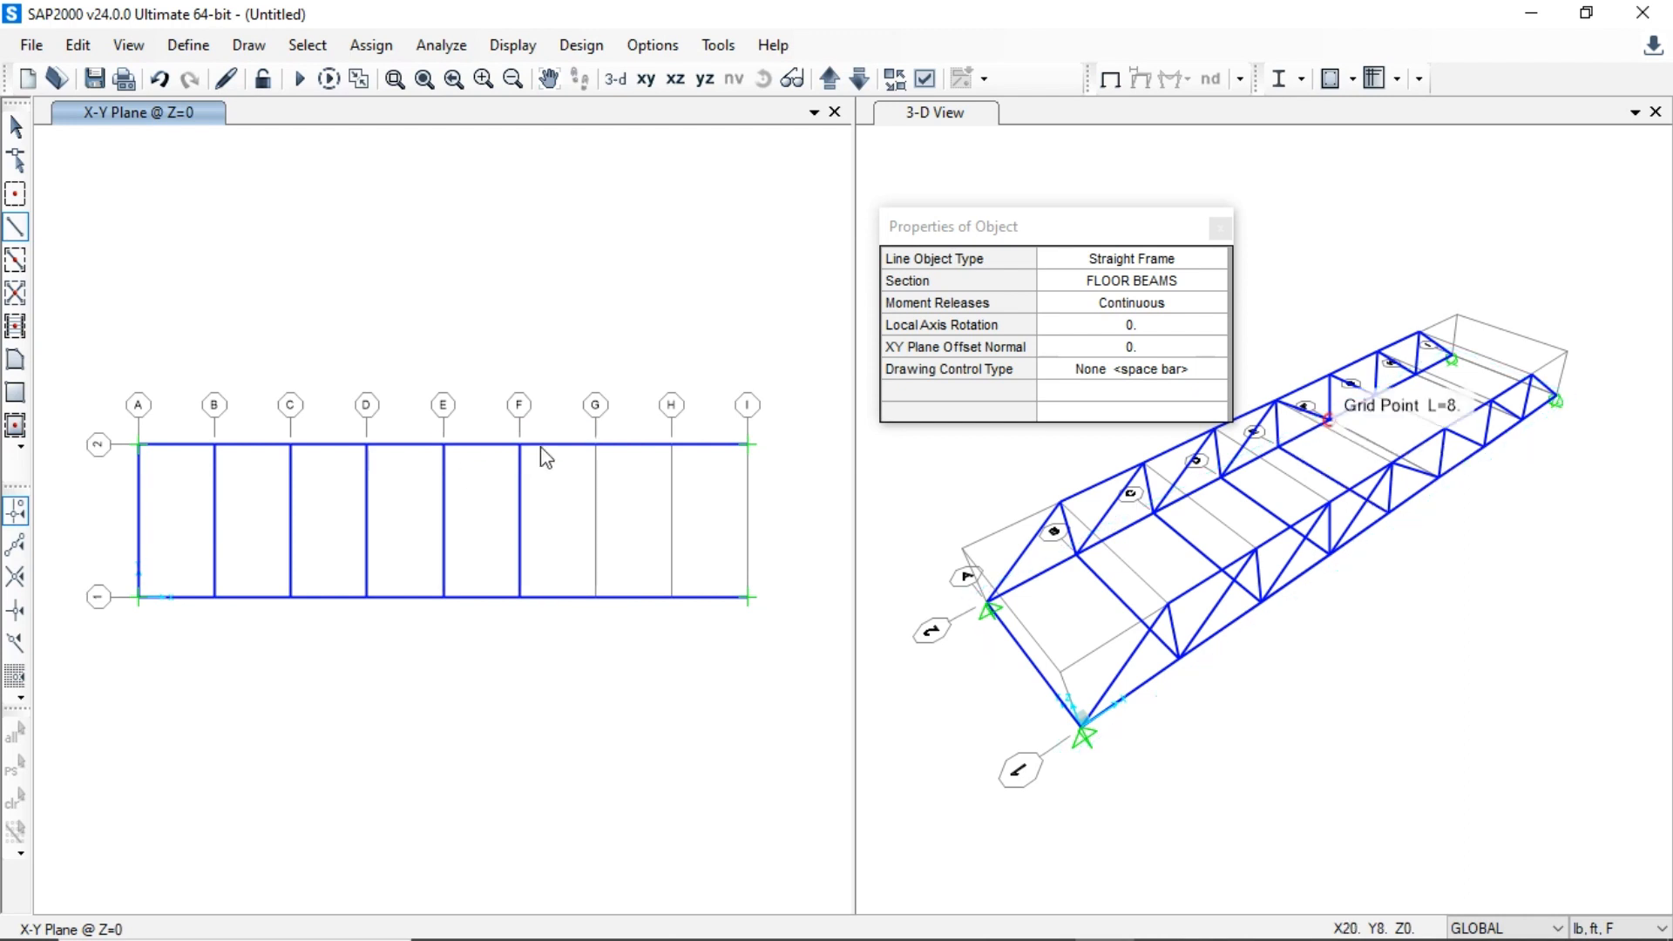
pyautogui.click(596, 598)
pyautogui.doubleClick(596, 446)
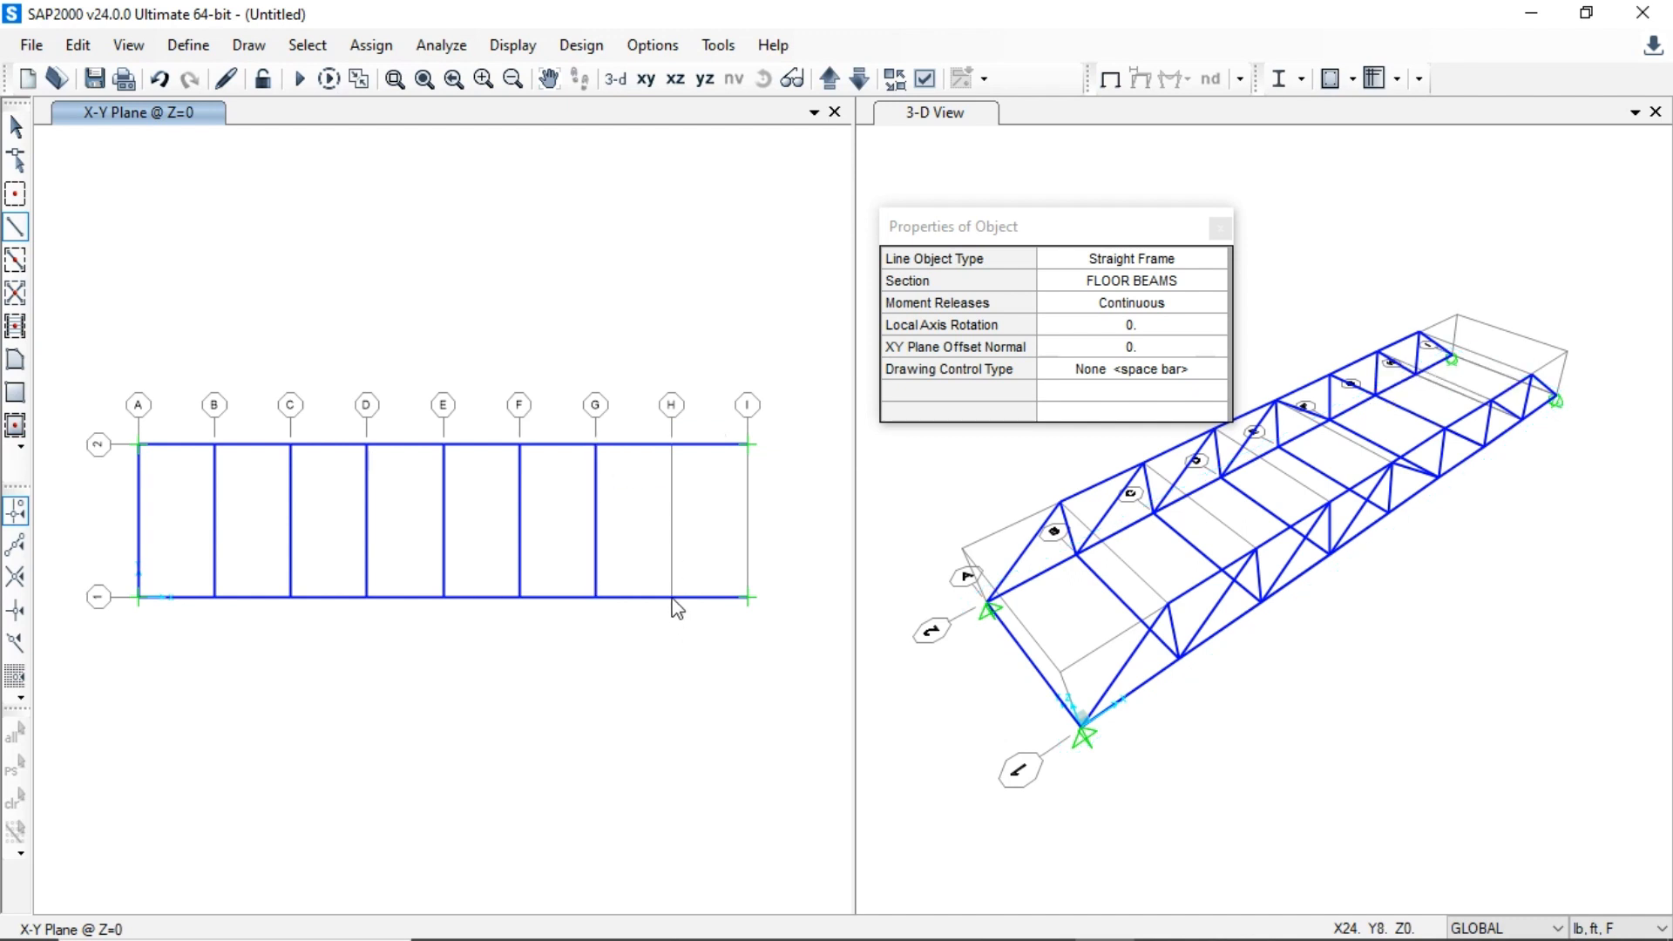
pyautogui.click(672, 597)
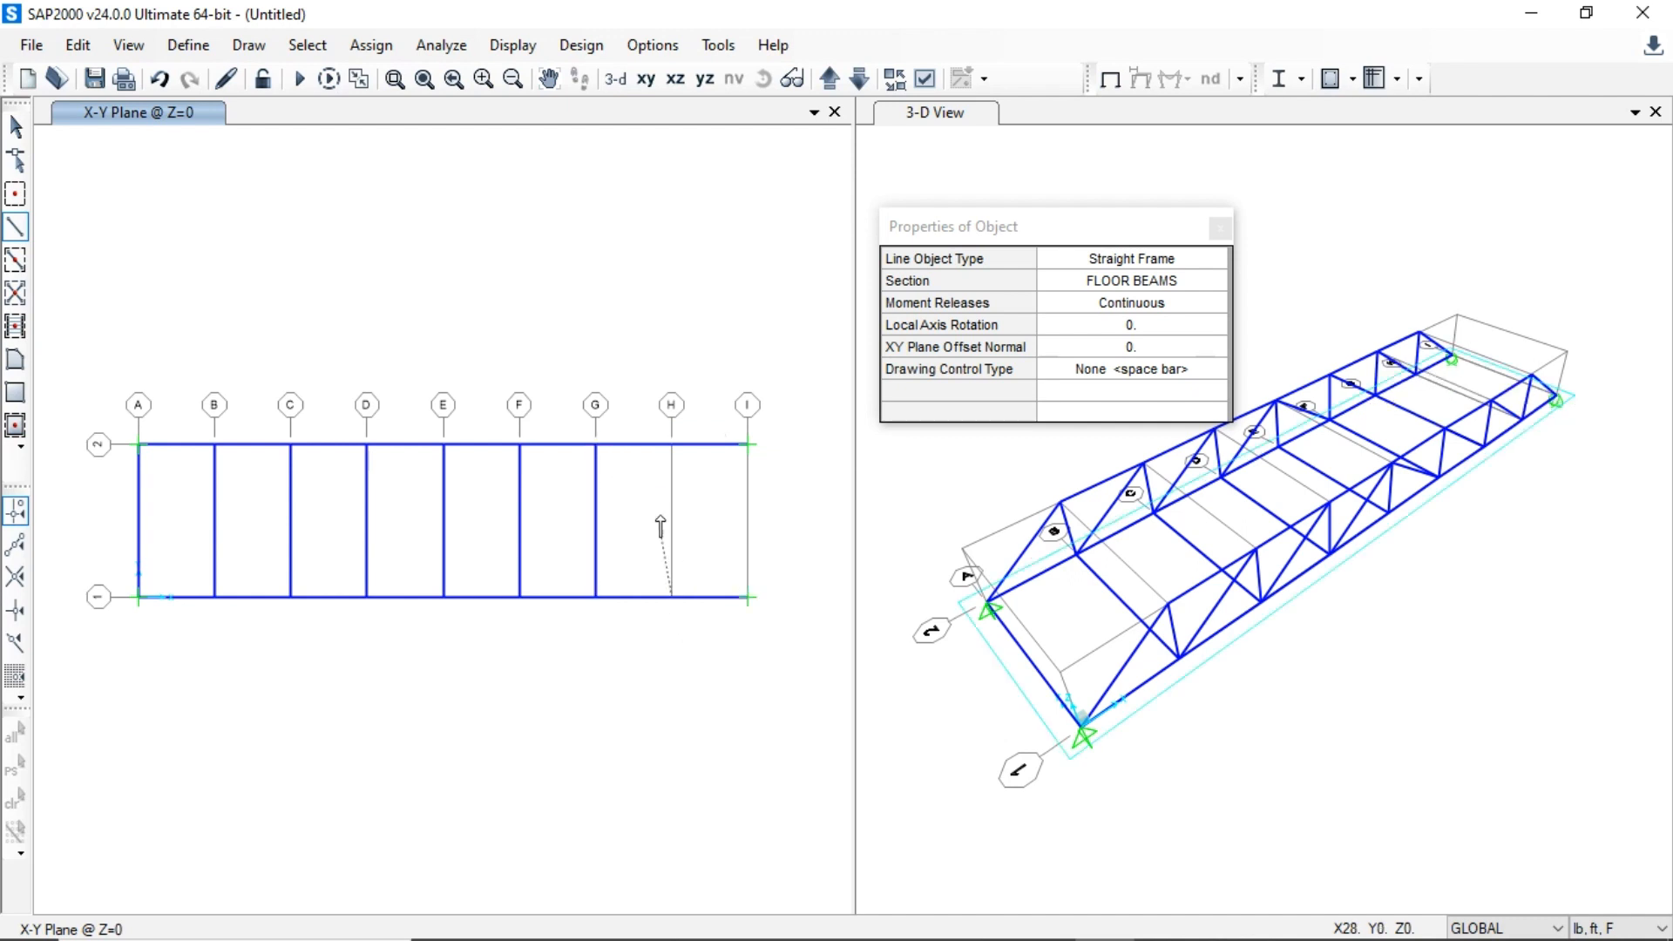
pyautogui.doubleClick(672, 446)
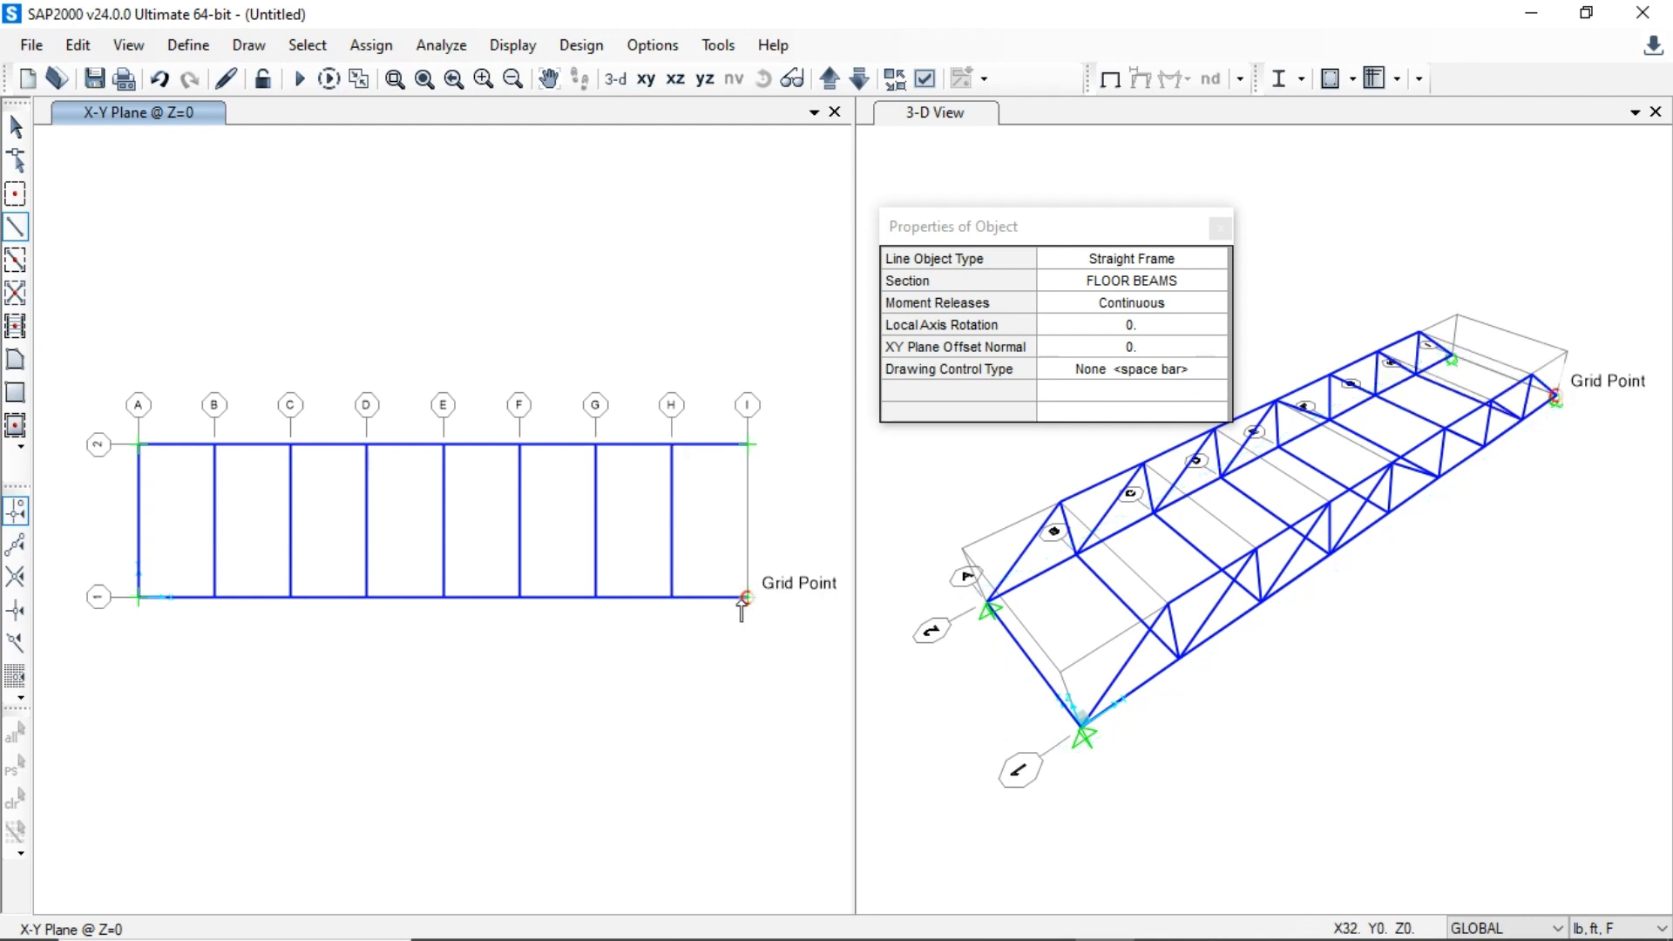
pyautogui.click(748, 597)
pyautogui.doubleClick(748, 445)
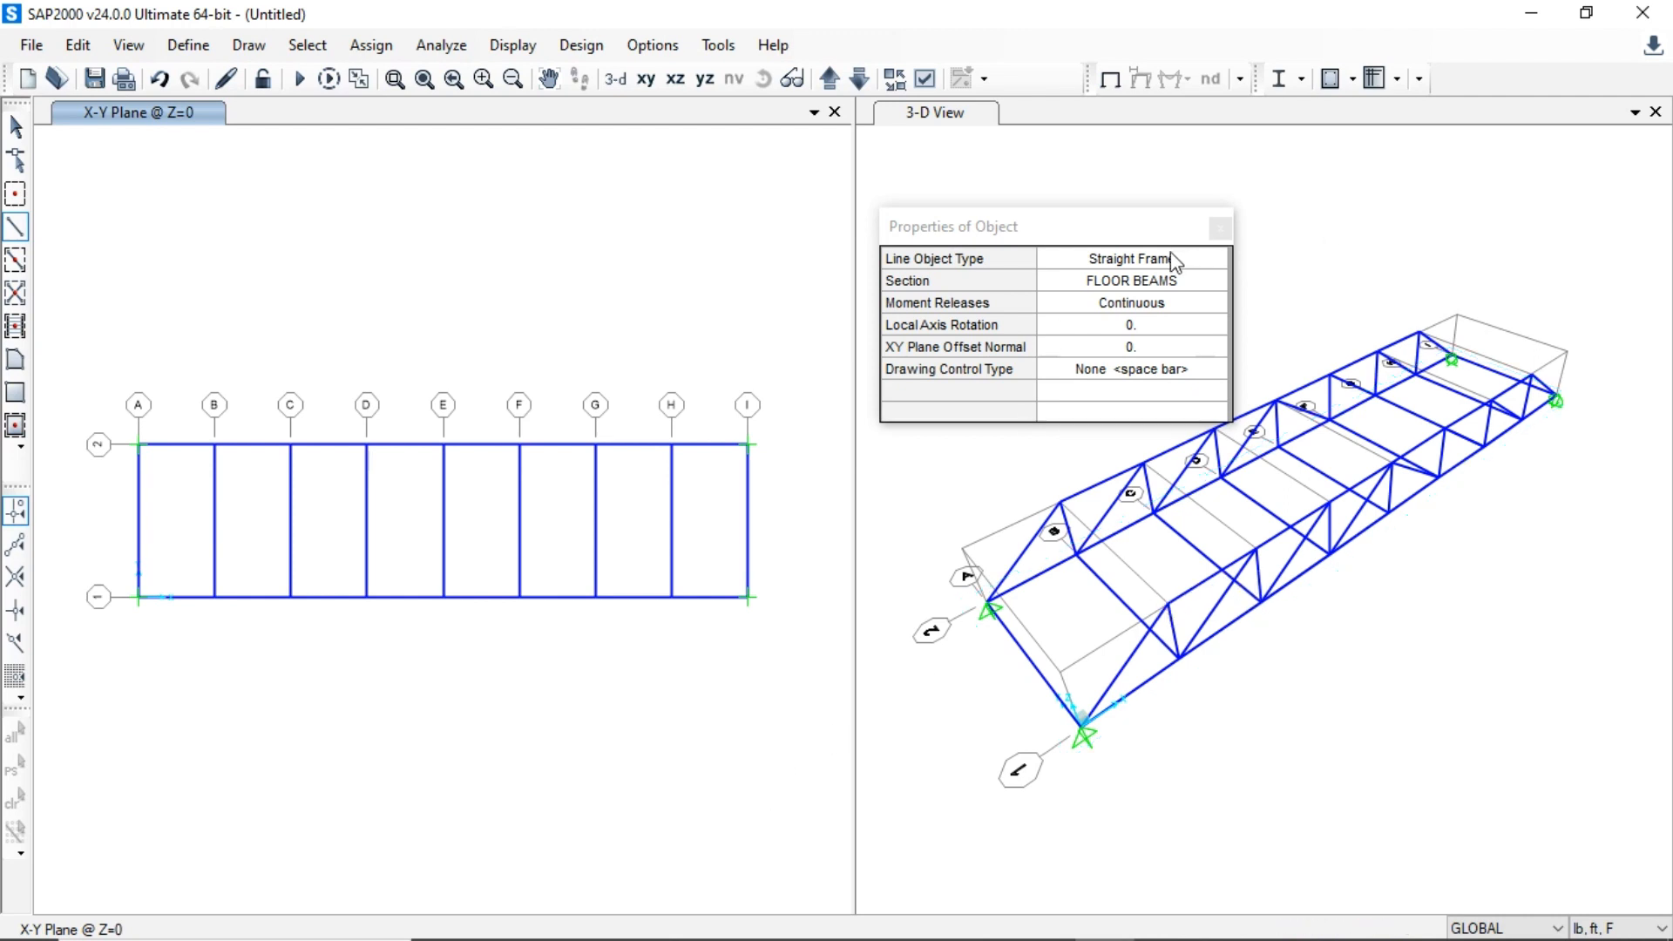
pyautogui.click(1220, 228)
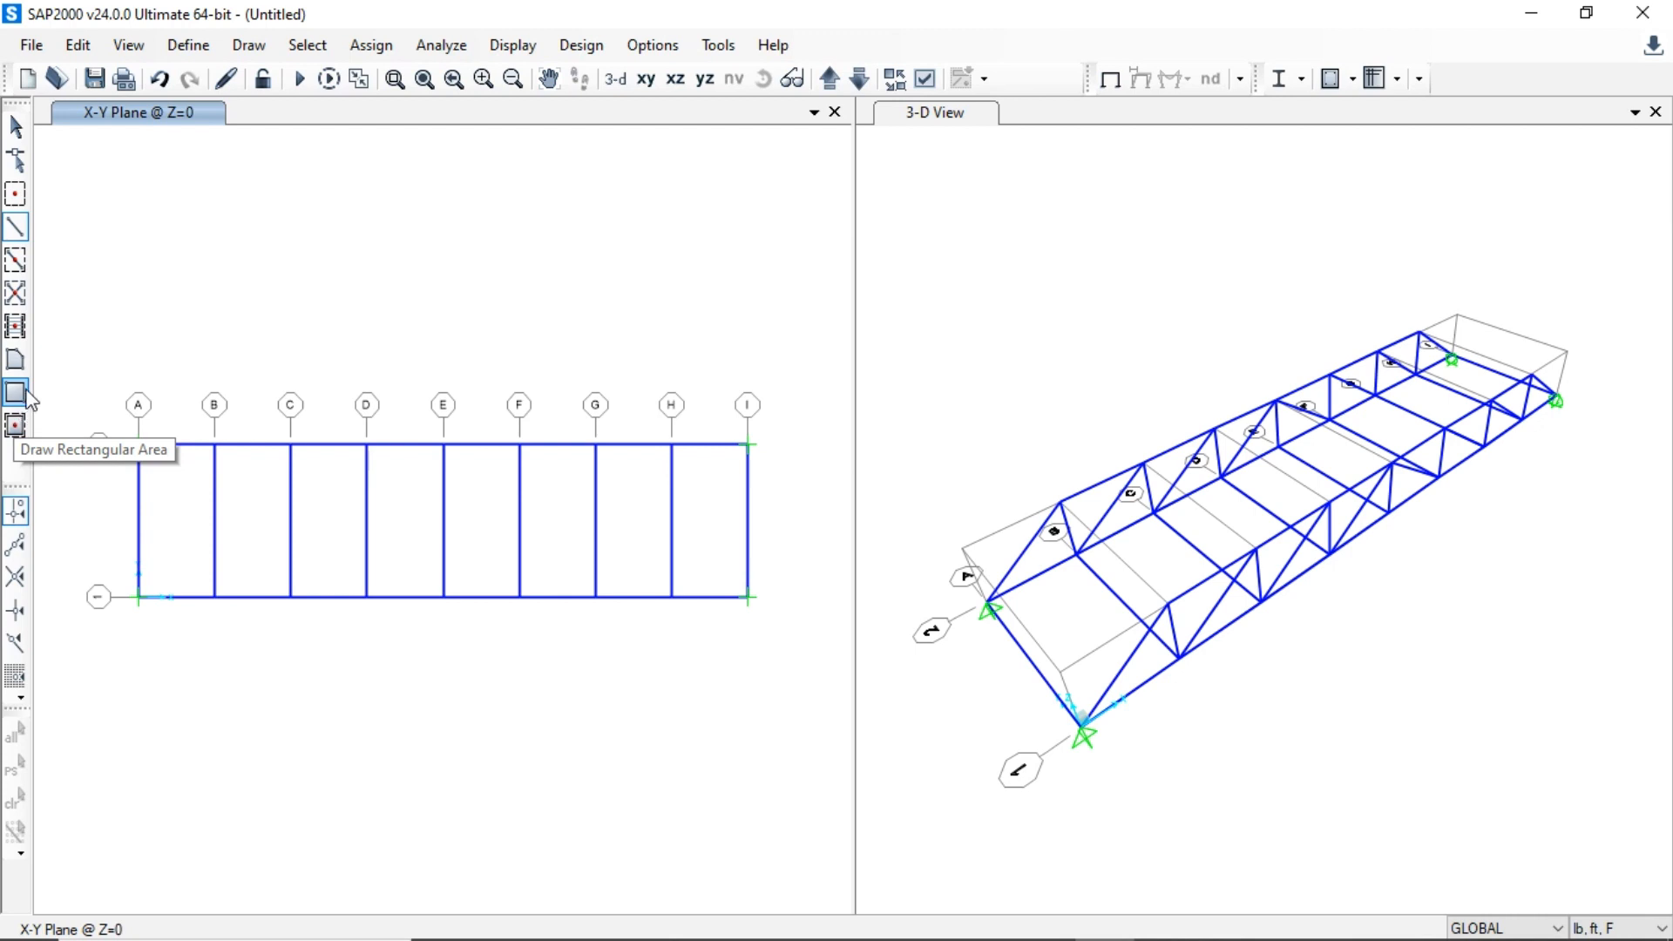
# - Draw a poly area with the DECK section over the whole plan, through grid points I2, I1, A1 and A2
pyautogui.click(18, 359)
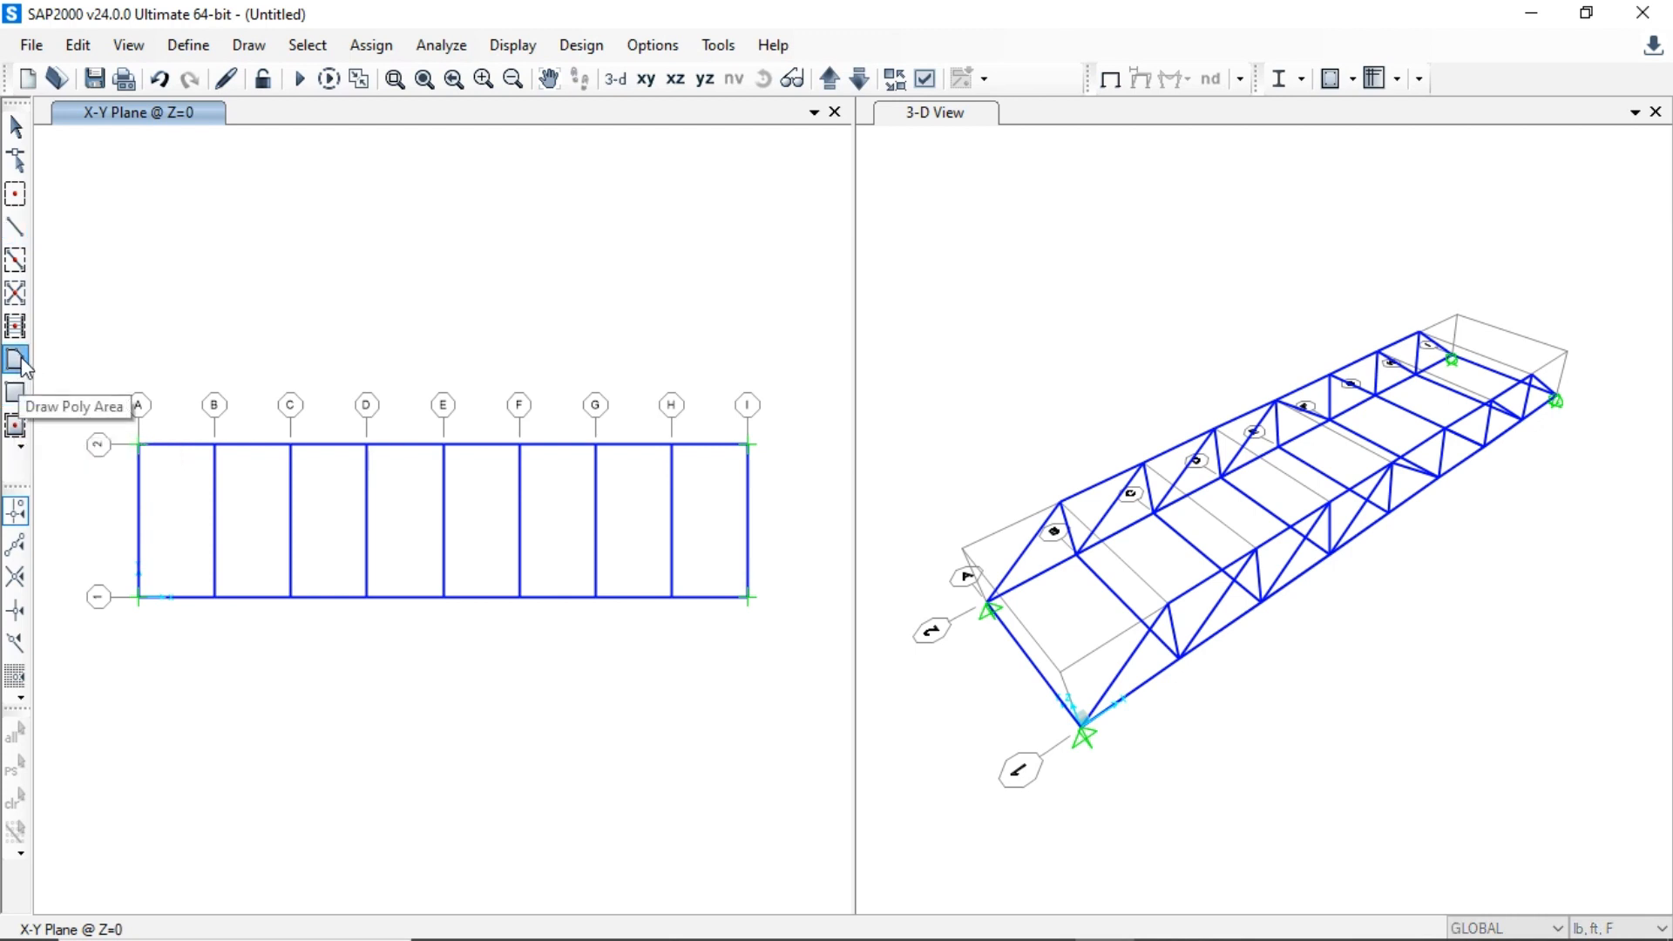
pyautogui.click(1127, 256)
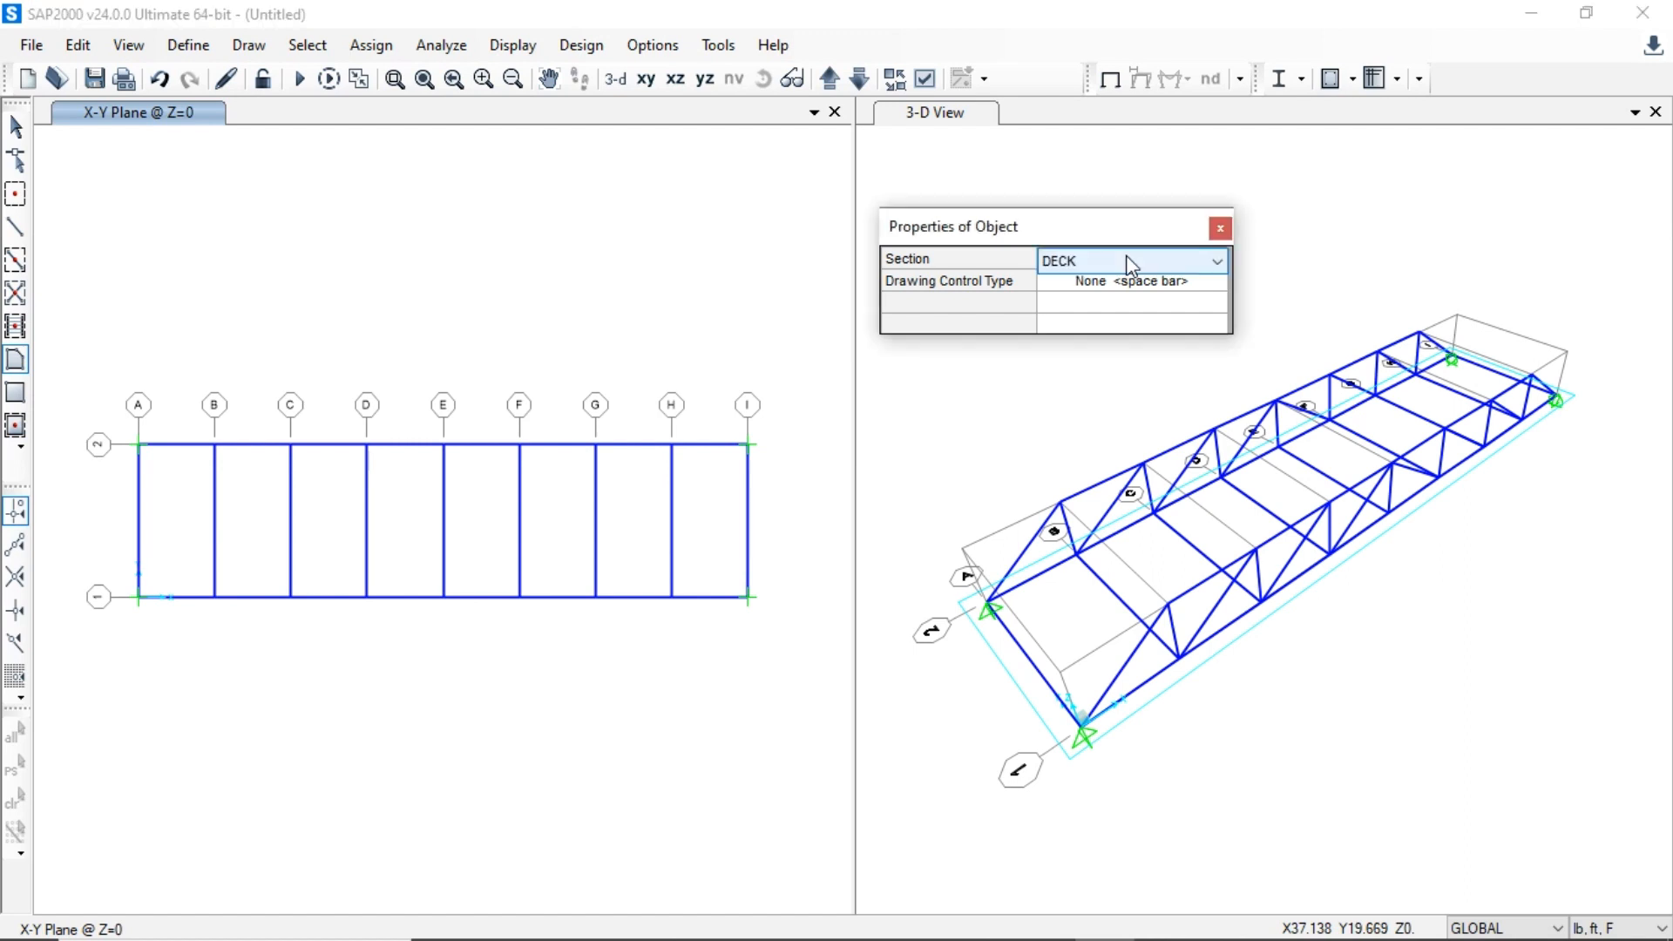
pyautogui.click(1127, 256)
pyautogui.click(1126, 256)
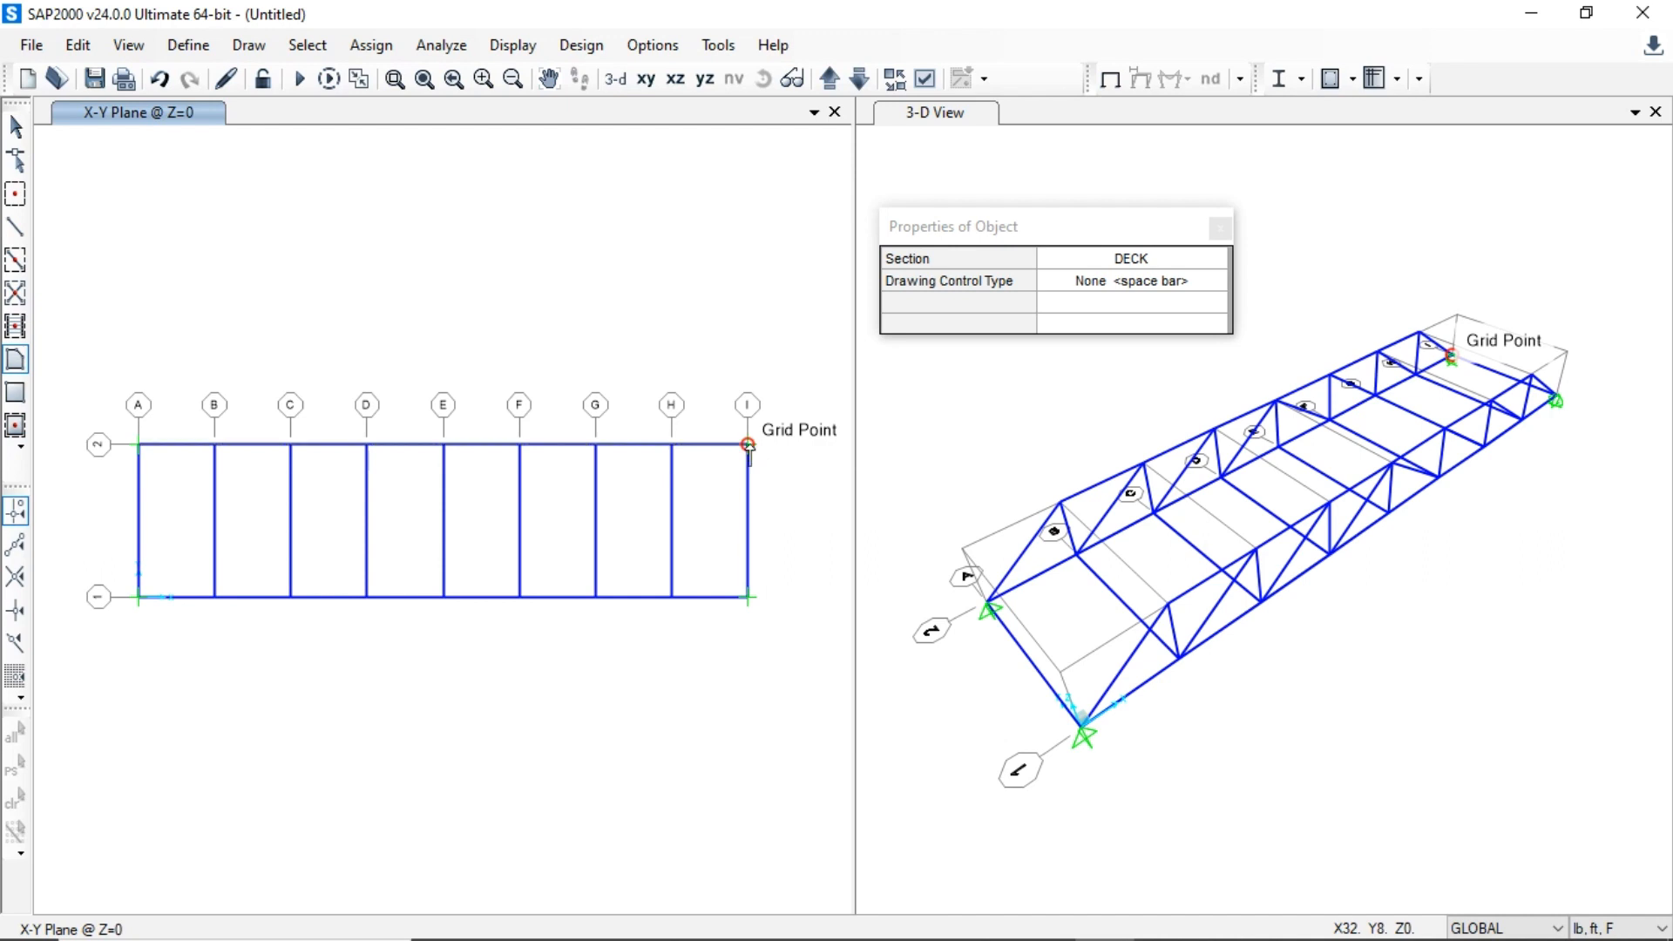
pyautogui.click(749, 445)
pyautogui.click(749, 598)
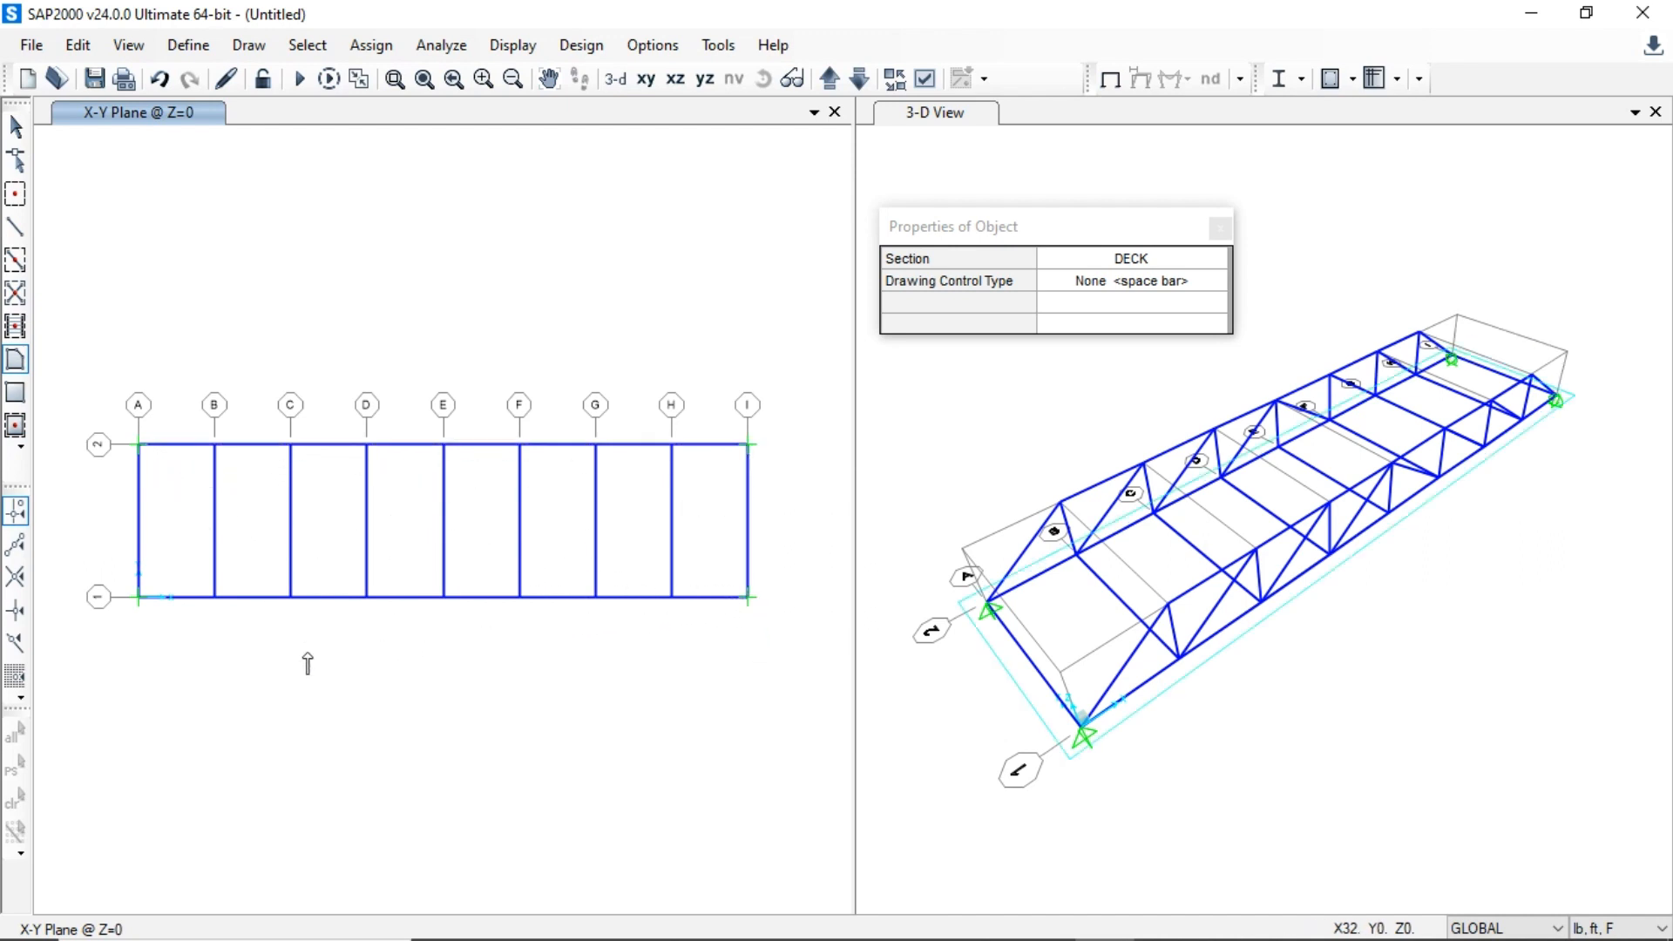
pyautogui.click(139, 598)
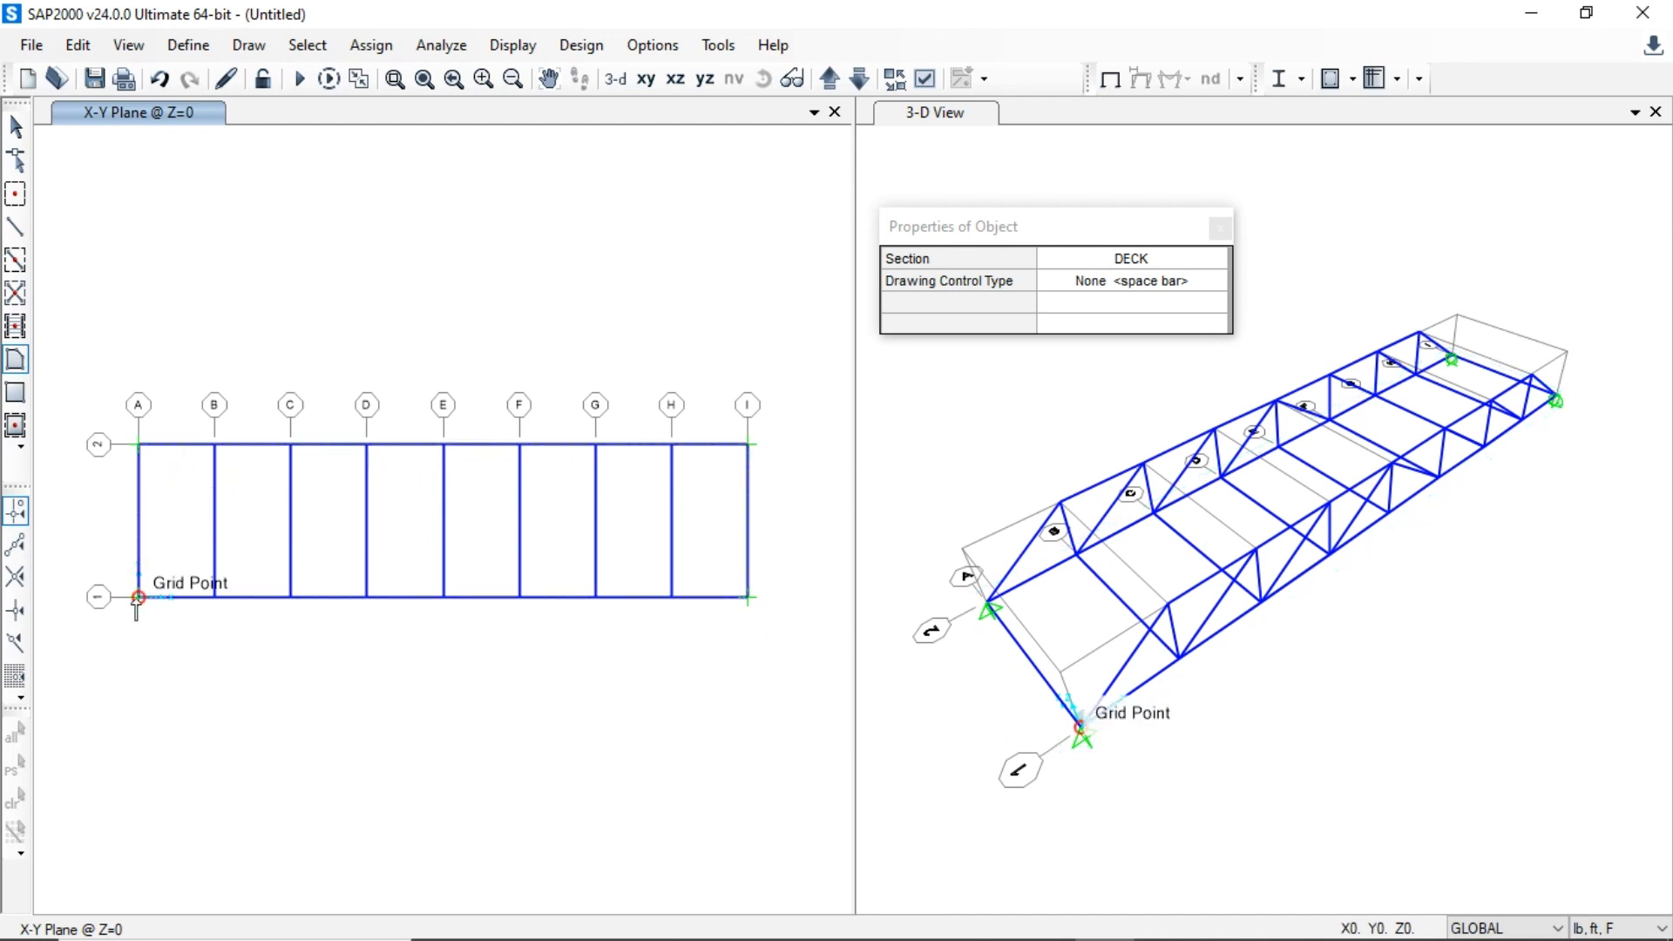
pyautogui.click(139, 445)
pyautogui.press('Escape')
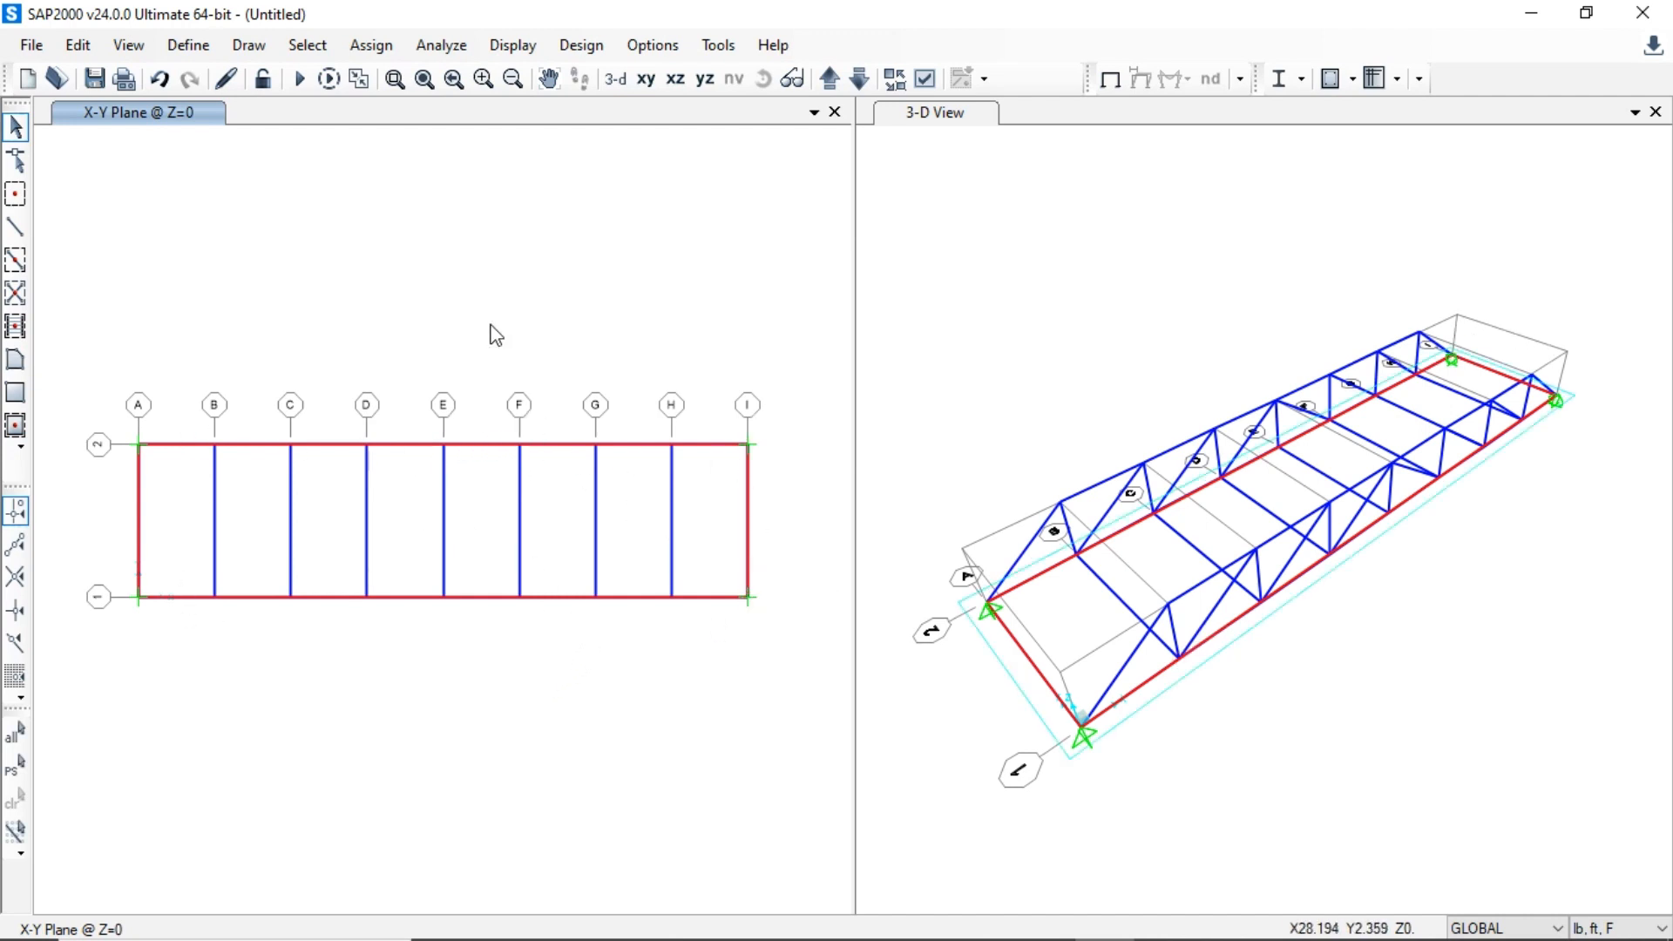
# - Set the X-Y plane view's display options to the Extrude view type with Fill Objects on
pyautogui.click(924, 83)
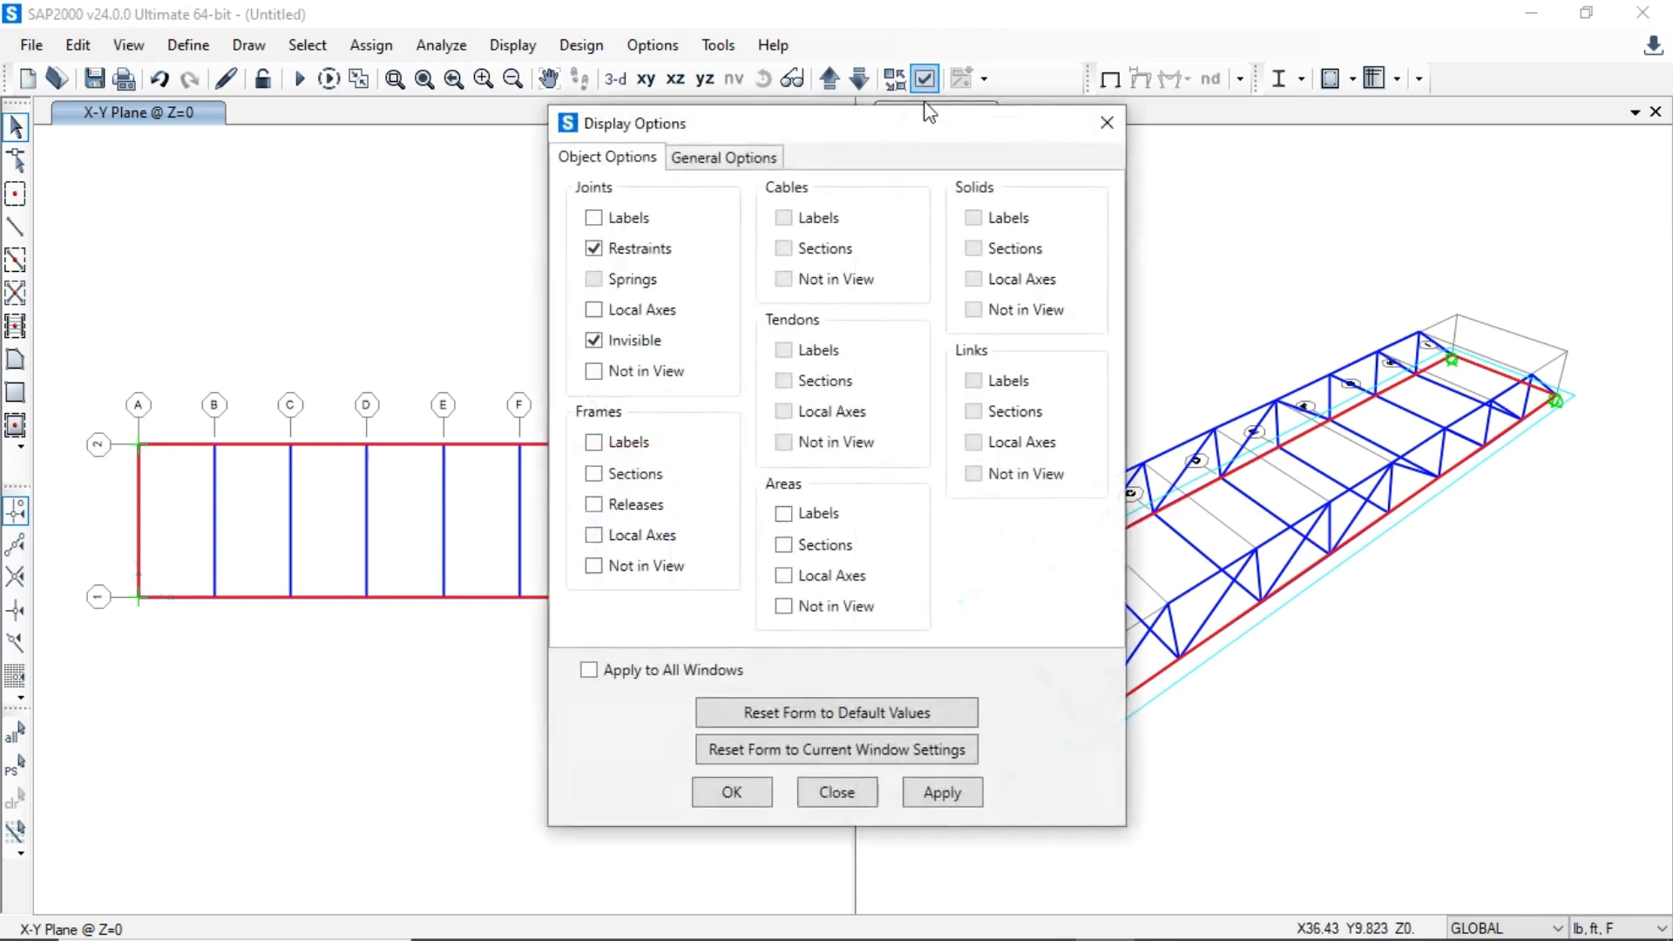
pyautogui.click(730, 162)
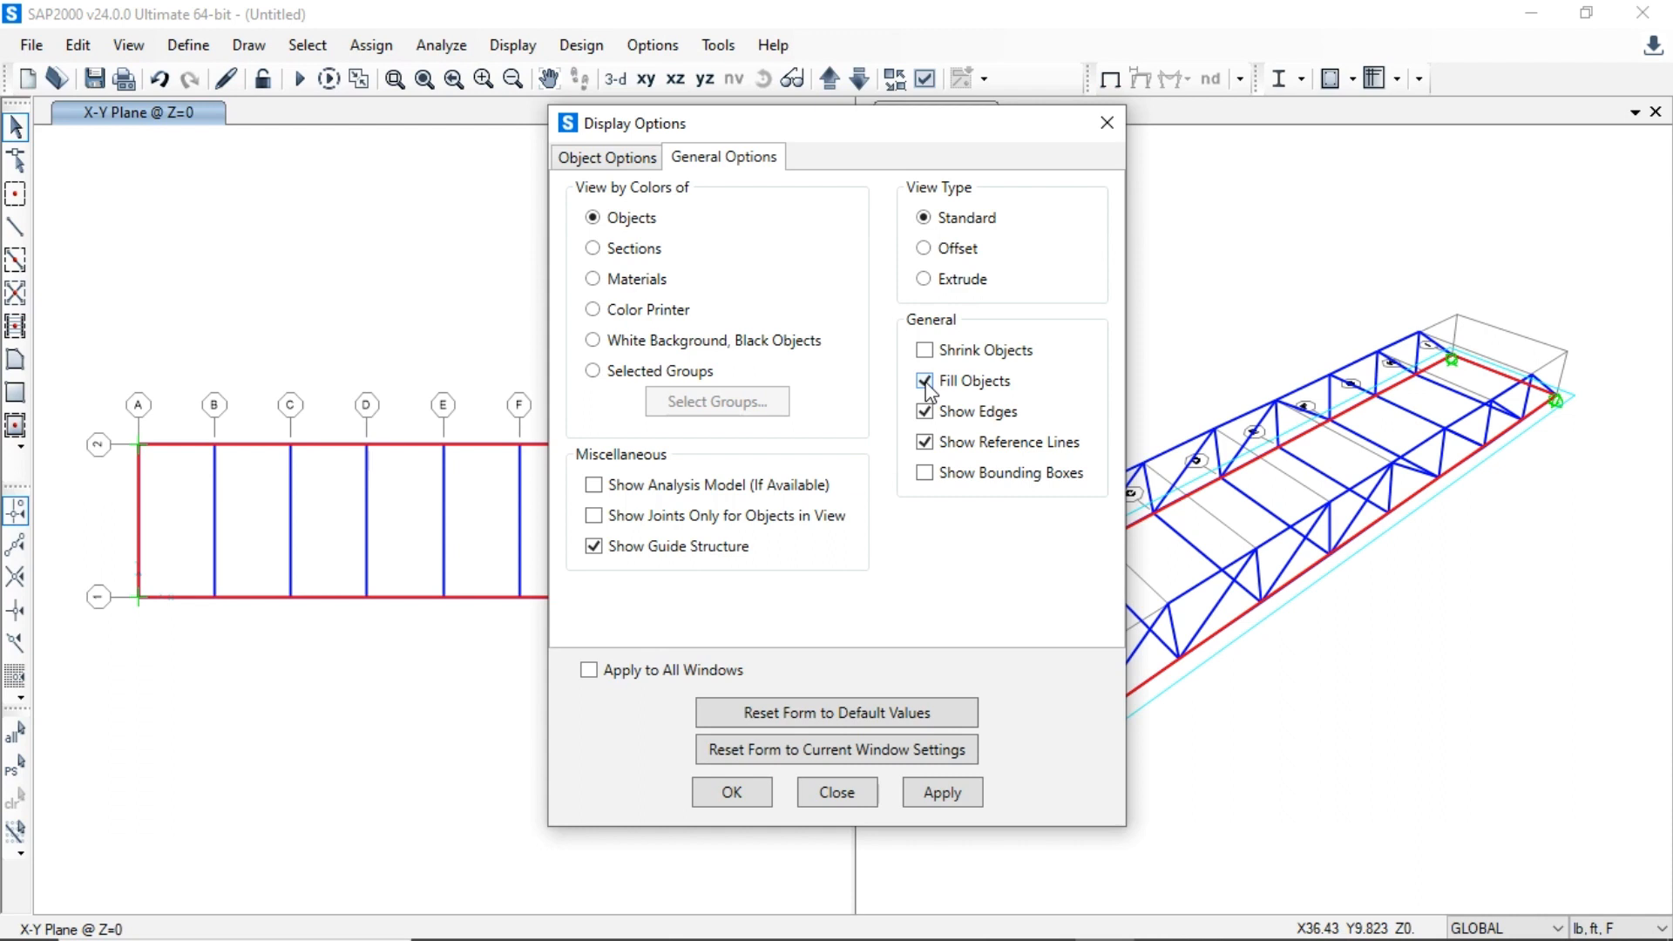
pyautogui.click(924, 382)
pyautogui.click(925, 280)
pyautogui.click(950, 789)
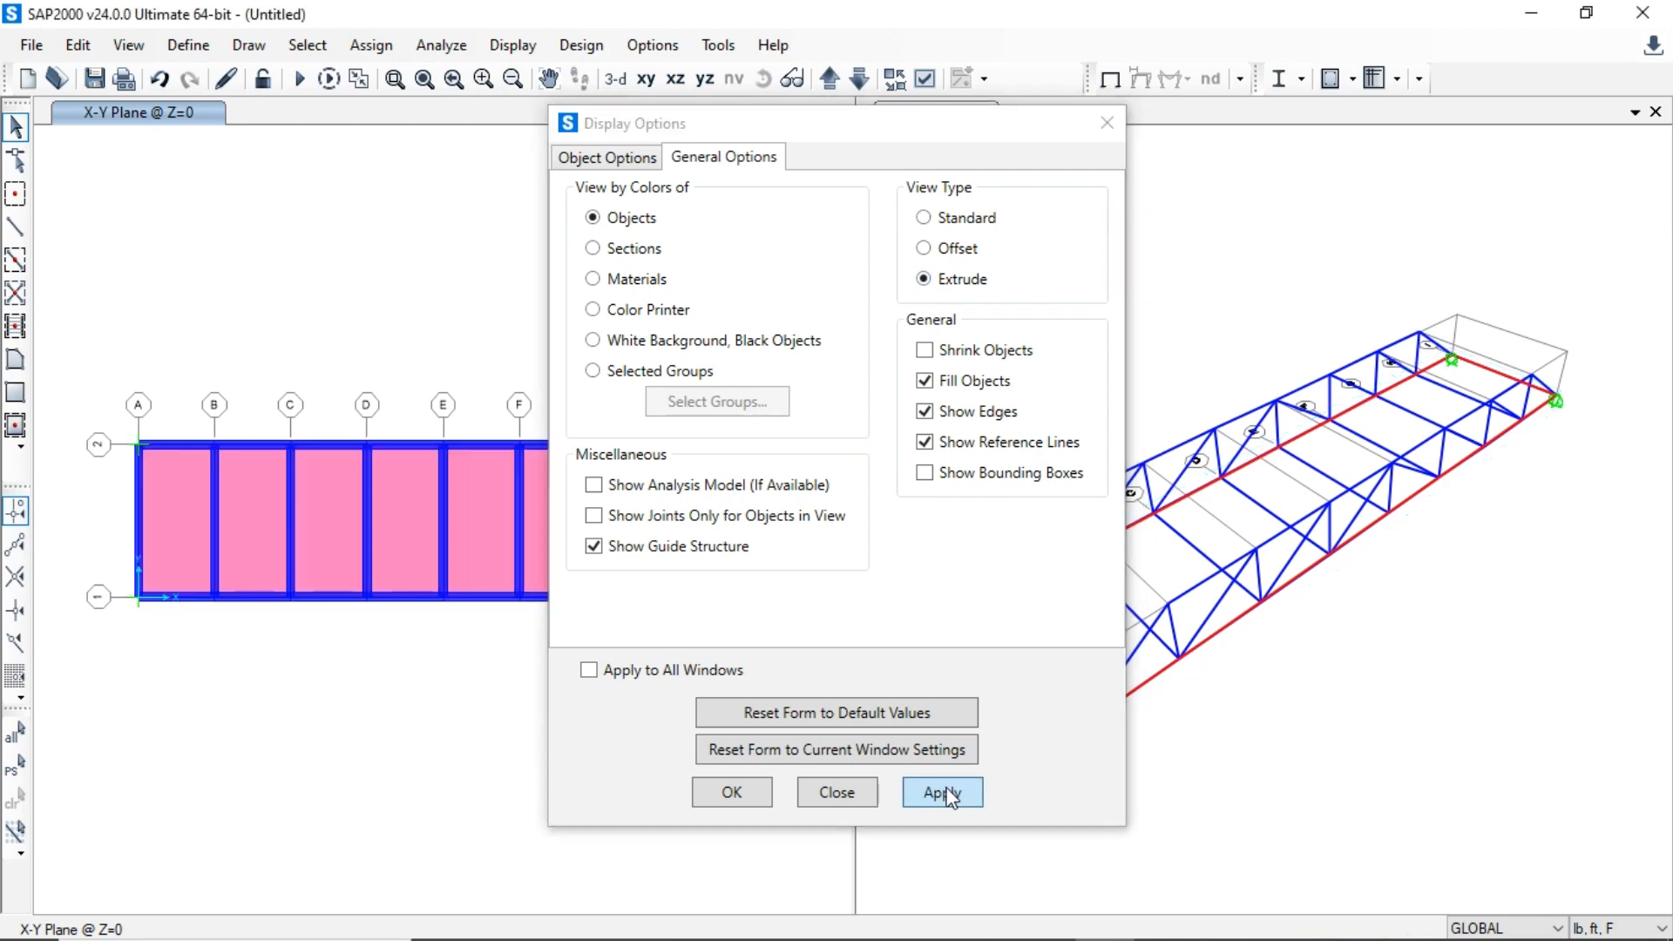
pyautogui.click(713, 792)
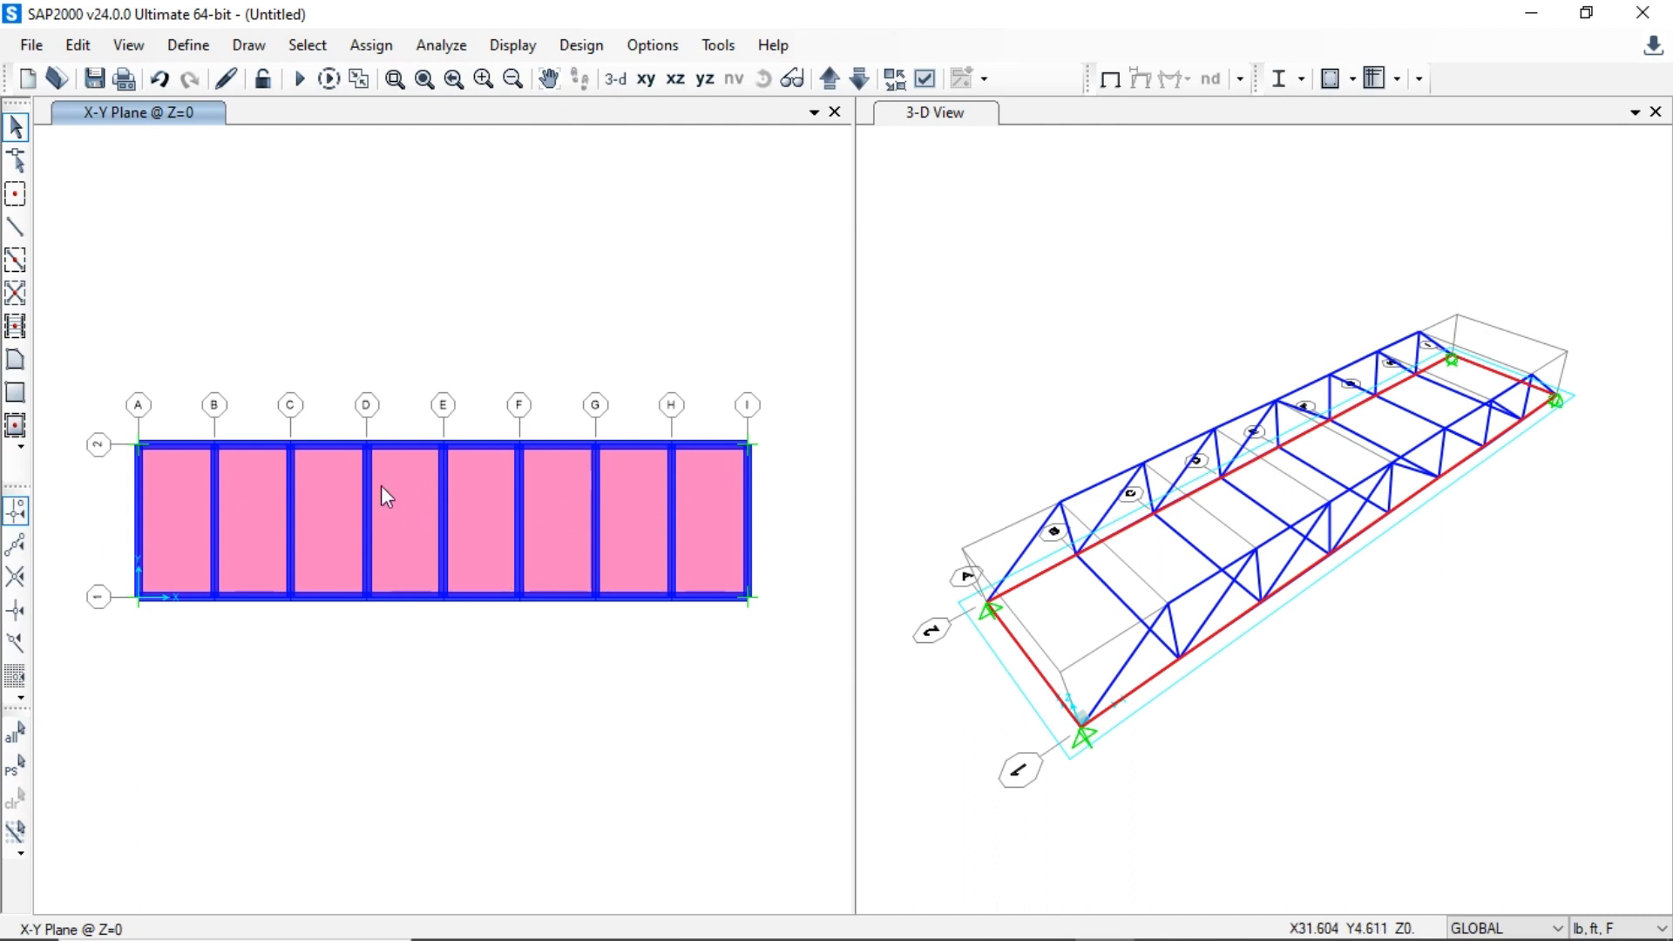
# - Apply the Extrude view type with filled objects to the 3-D view and inspect the bridge, leaving nothing selected
pyautogui.click(922, 122)
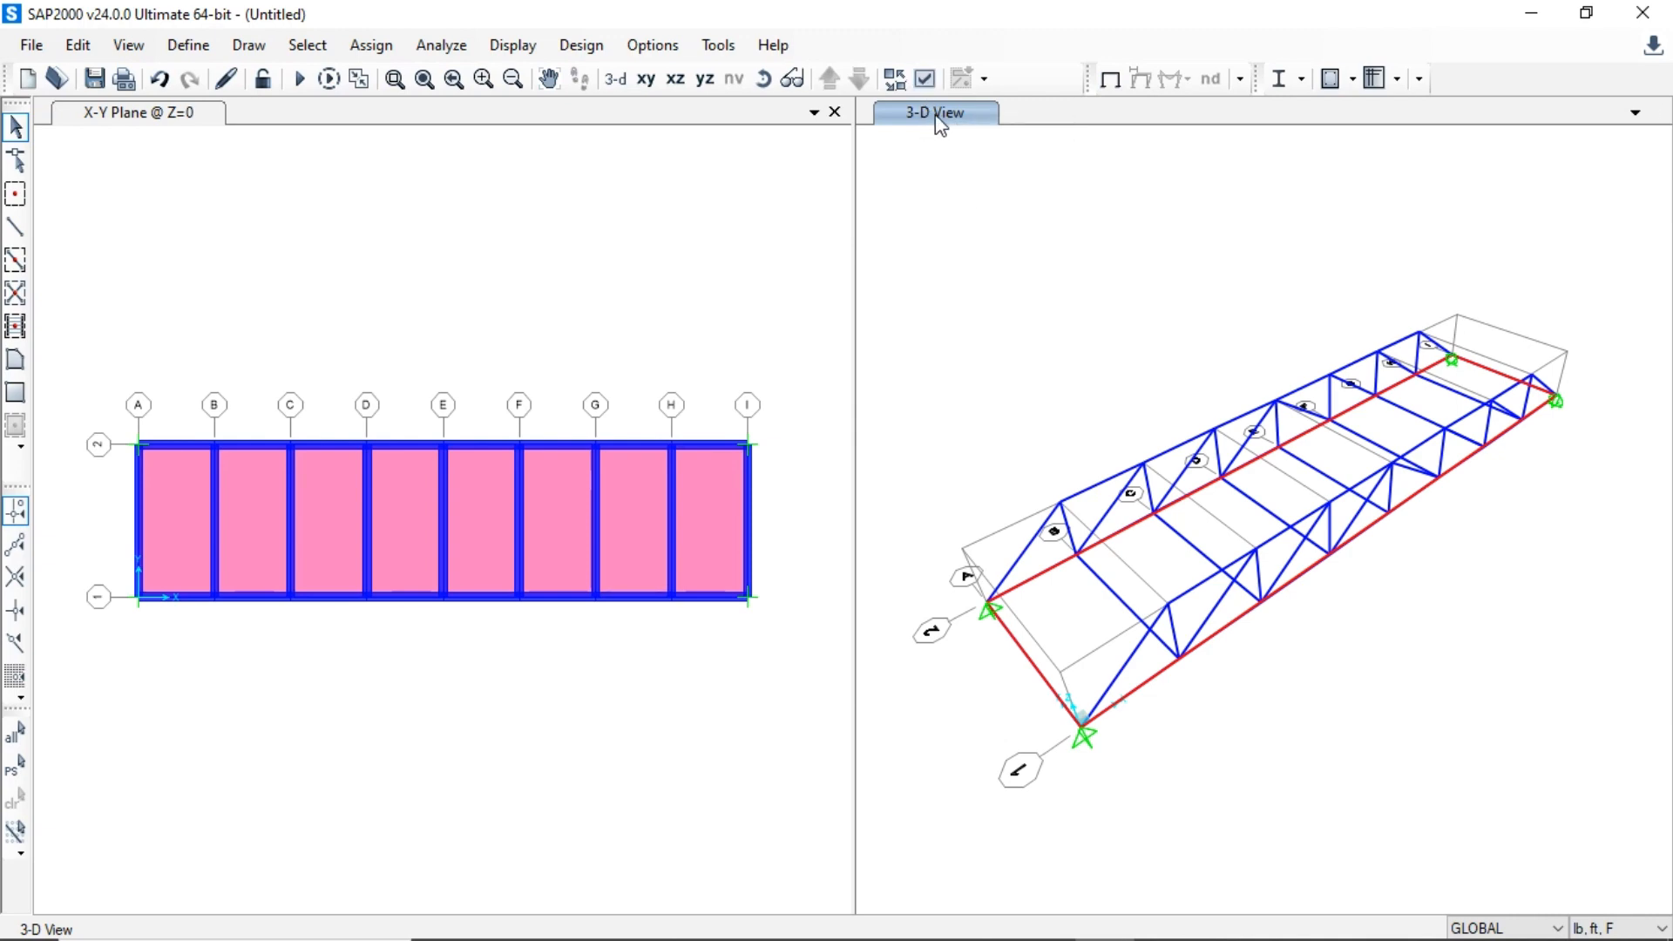
pyautogui.click(925, 79)
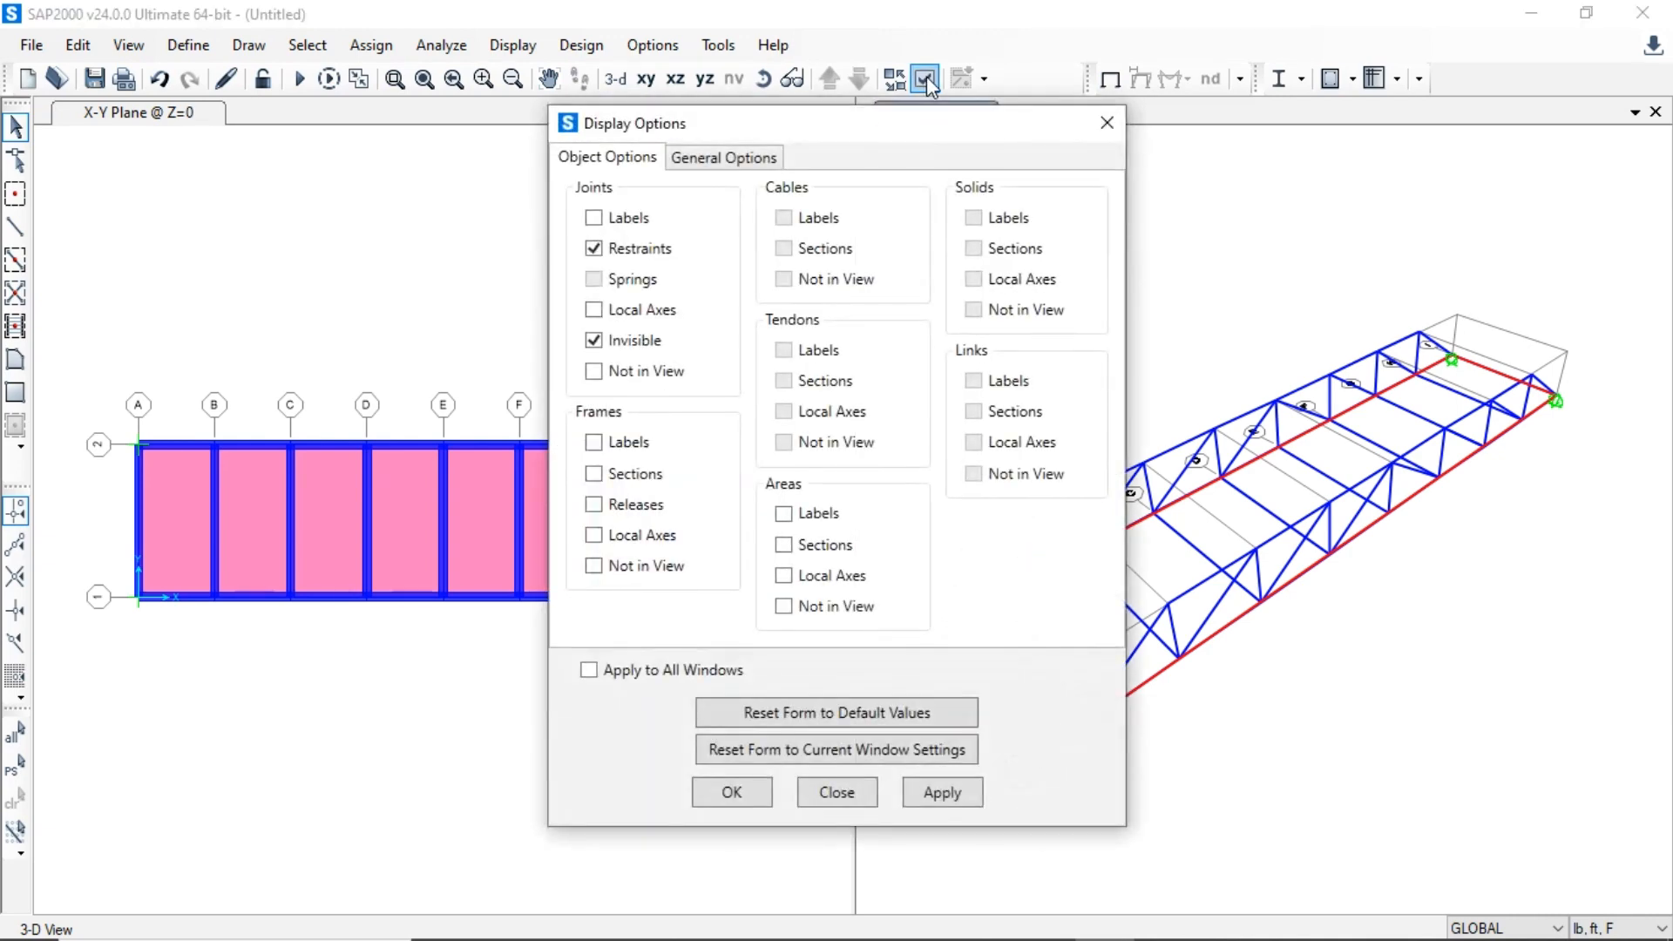
pyautogui.click(755, 159)
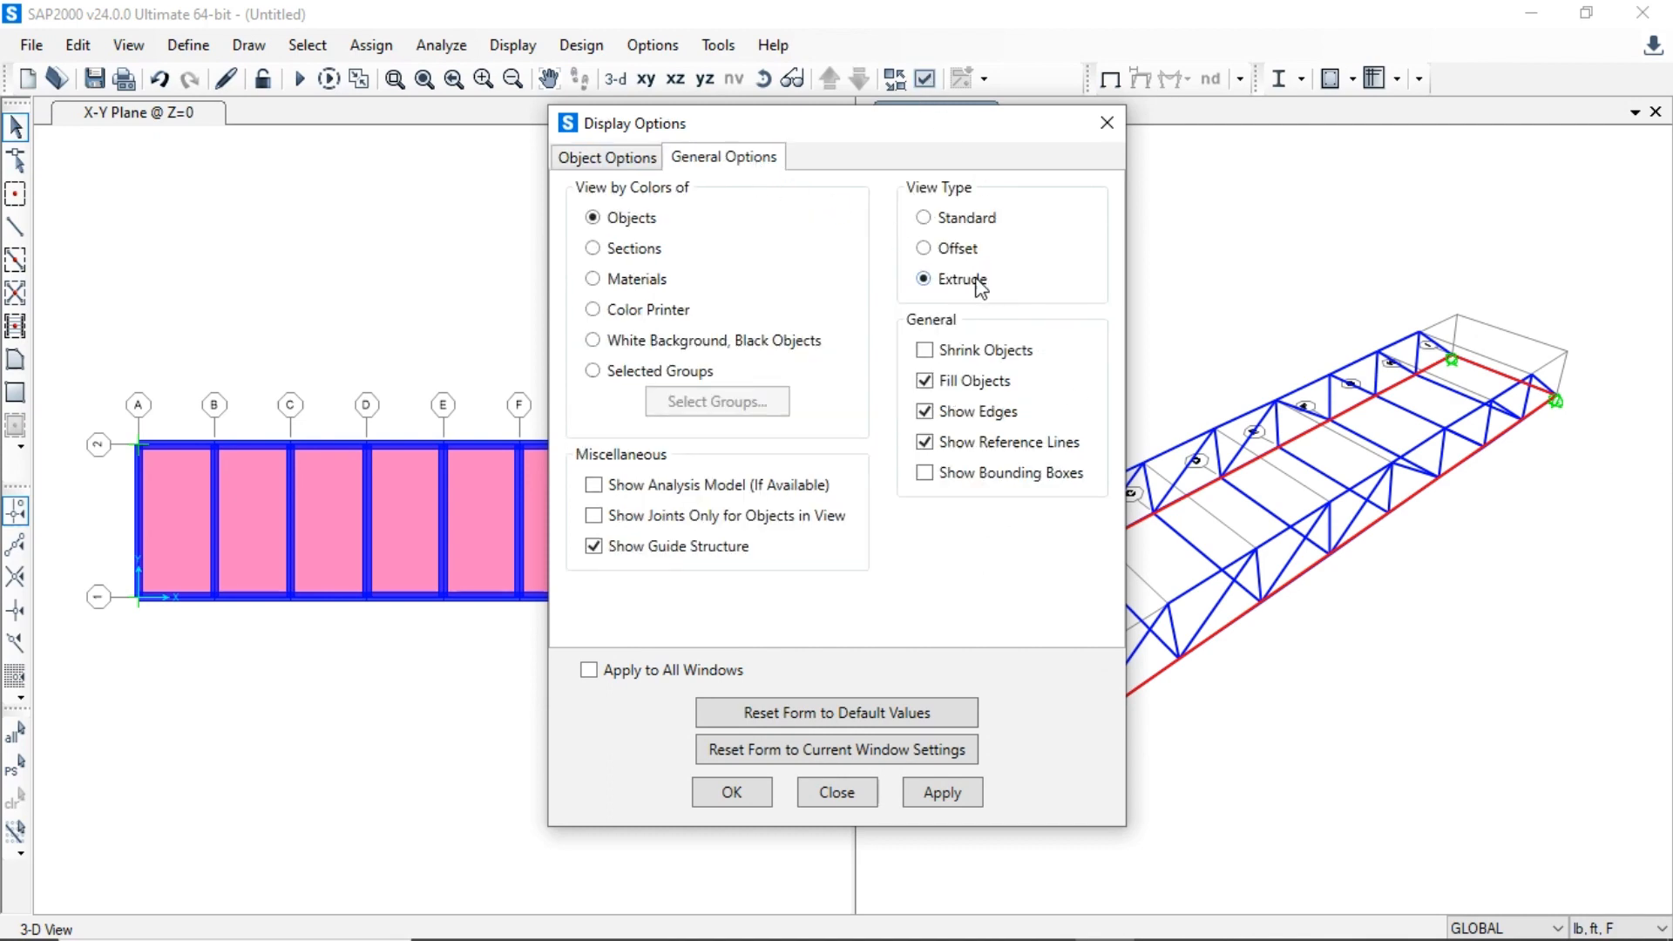
pyautogui.click(929, 797)
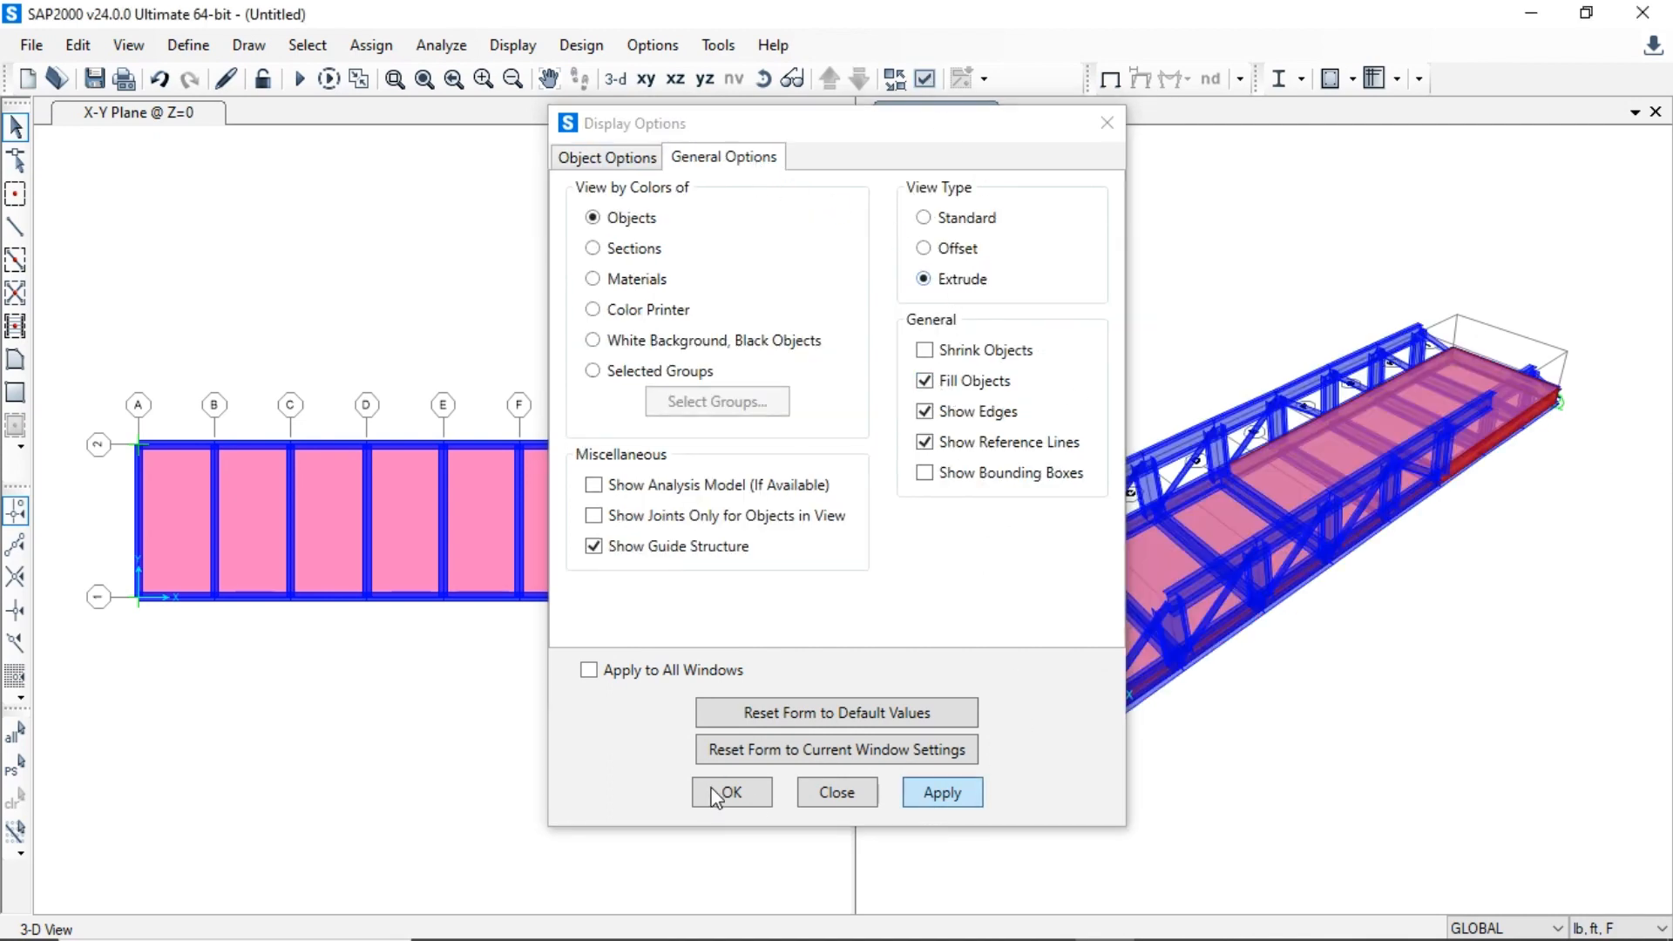
pyautogui.press('Return')
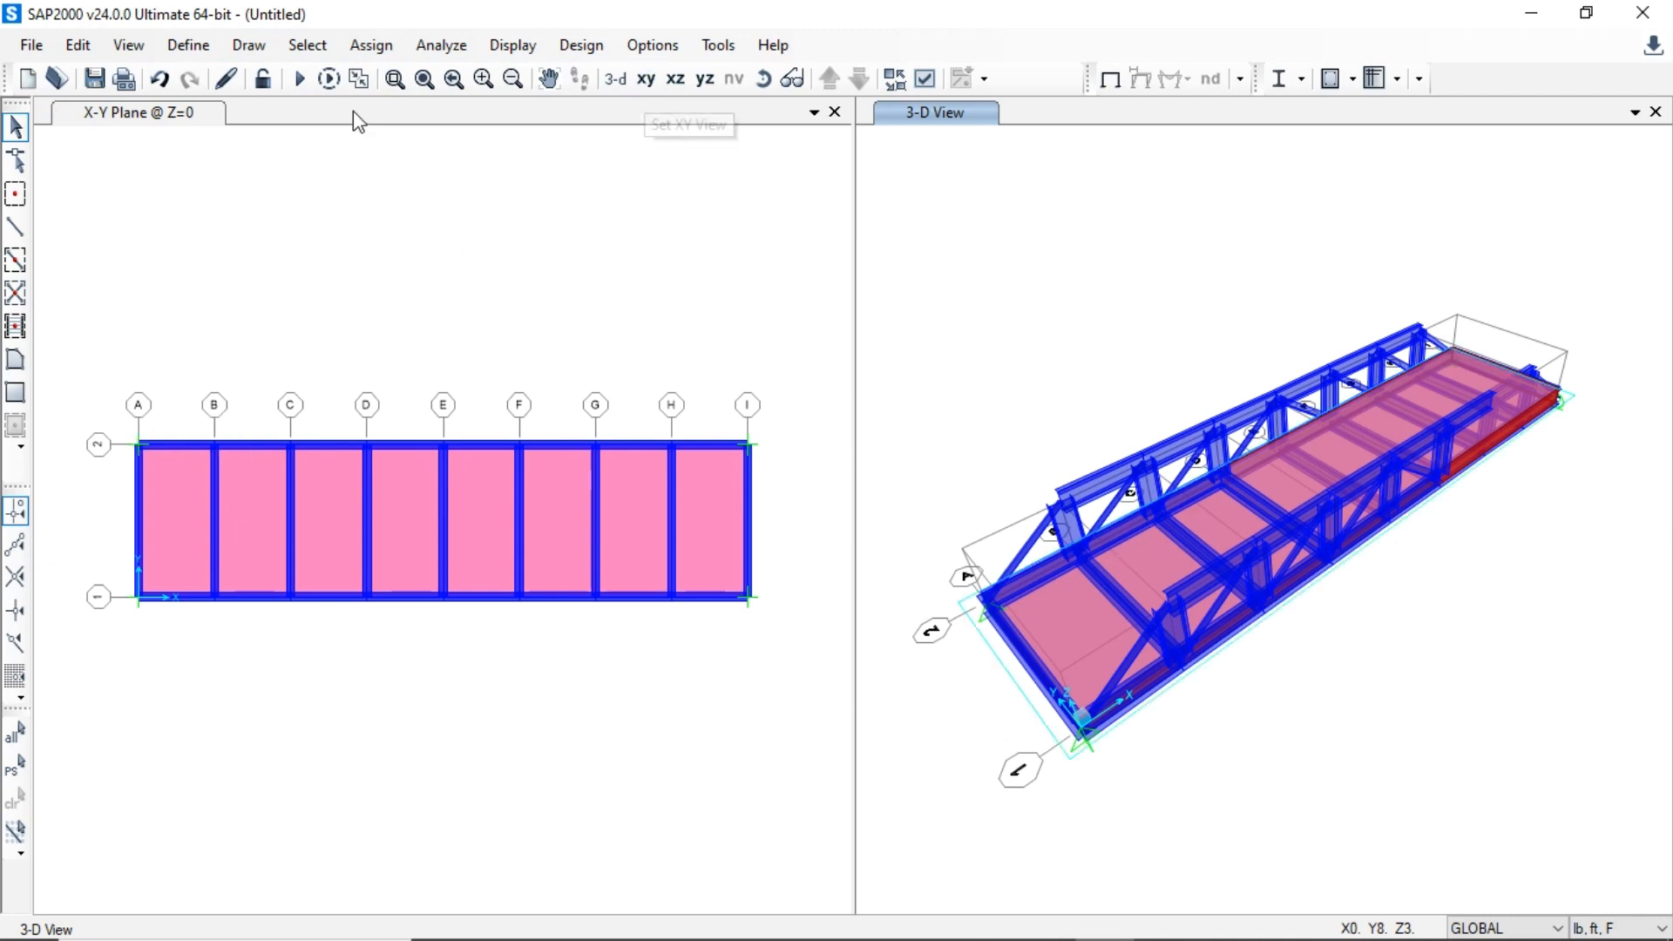
pyautogui.click(758, 78)
pyautogui.moveTo(1109, 766); pyautogui.dragTo(1242, 734)
pyautogui.moveTo(1339, 625); pyautogui.dragTo(1200, 635)
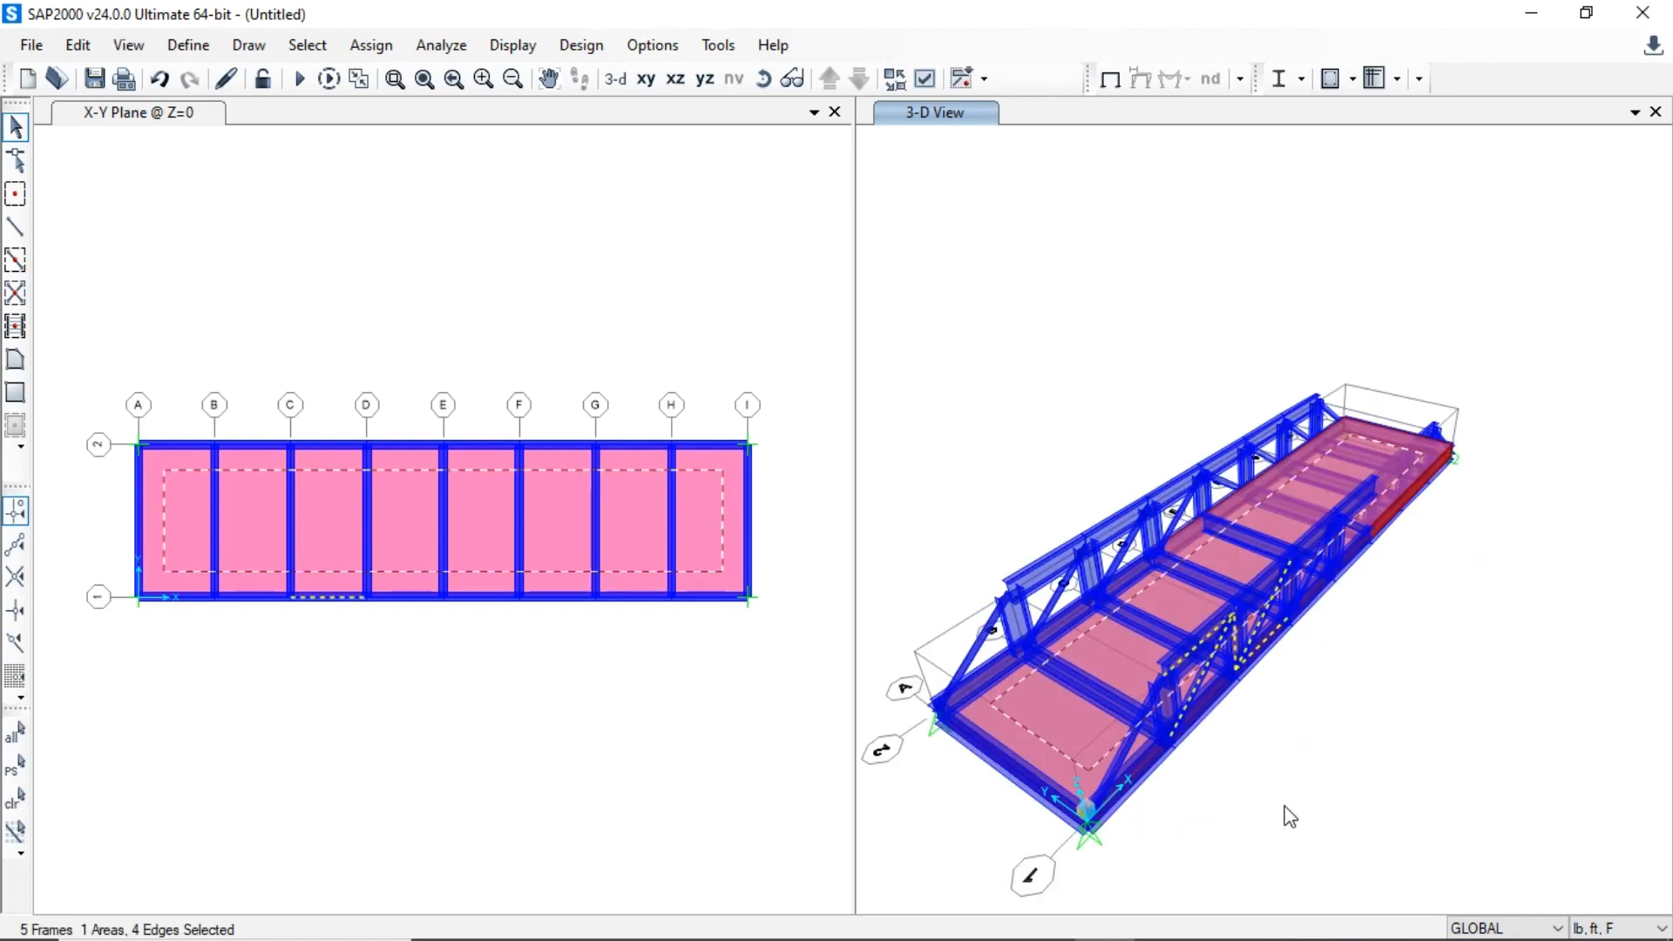
pyautogui.press('Escape')
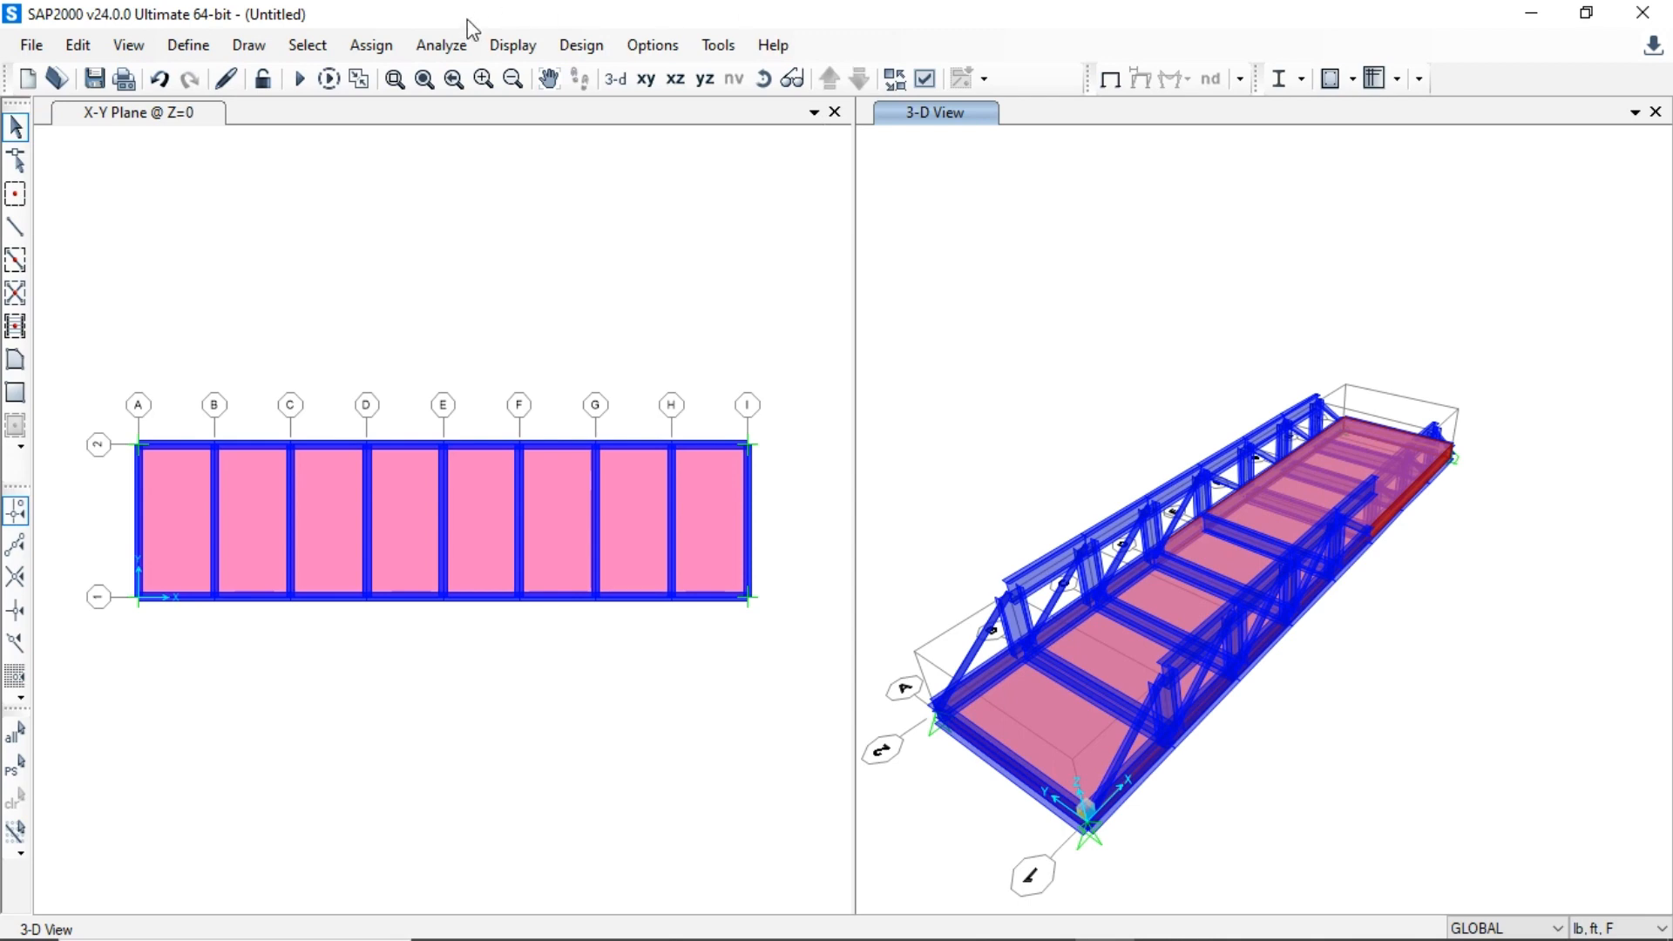
# - Open the load pattern definitions and keep the DEAD pattern with a self weight multiplier of 1
pyautogui.click(182, 46)
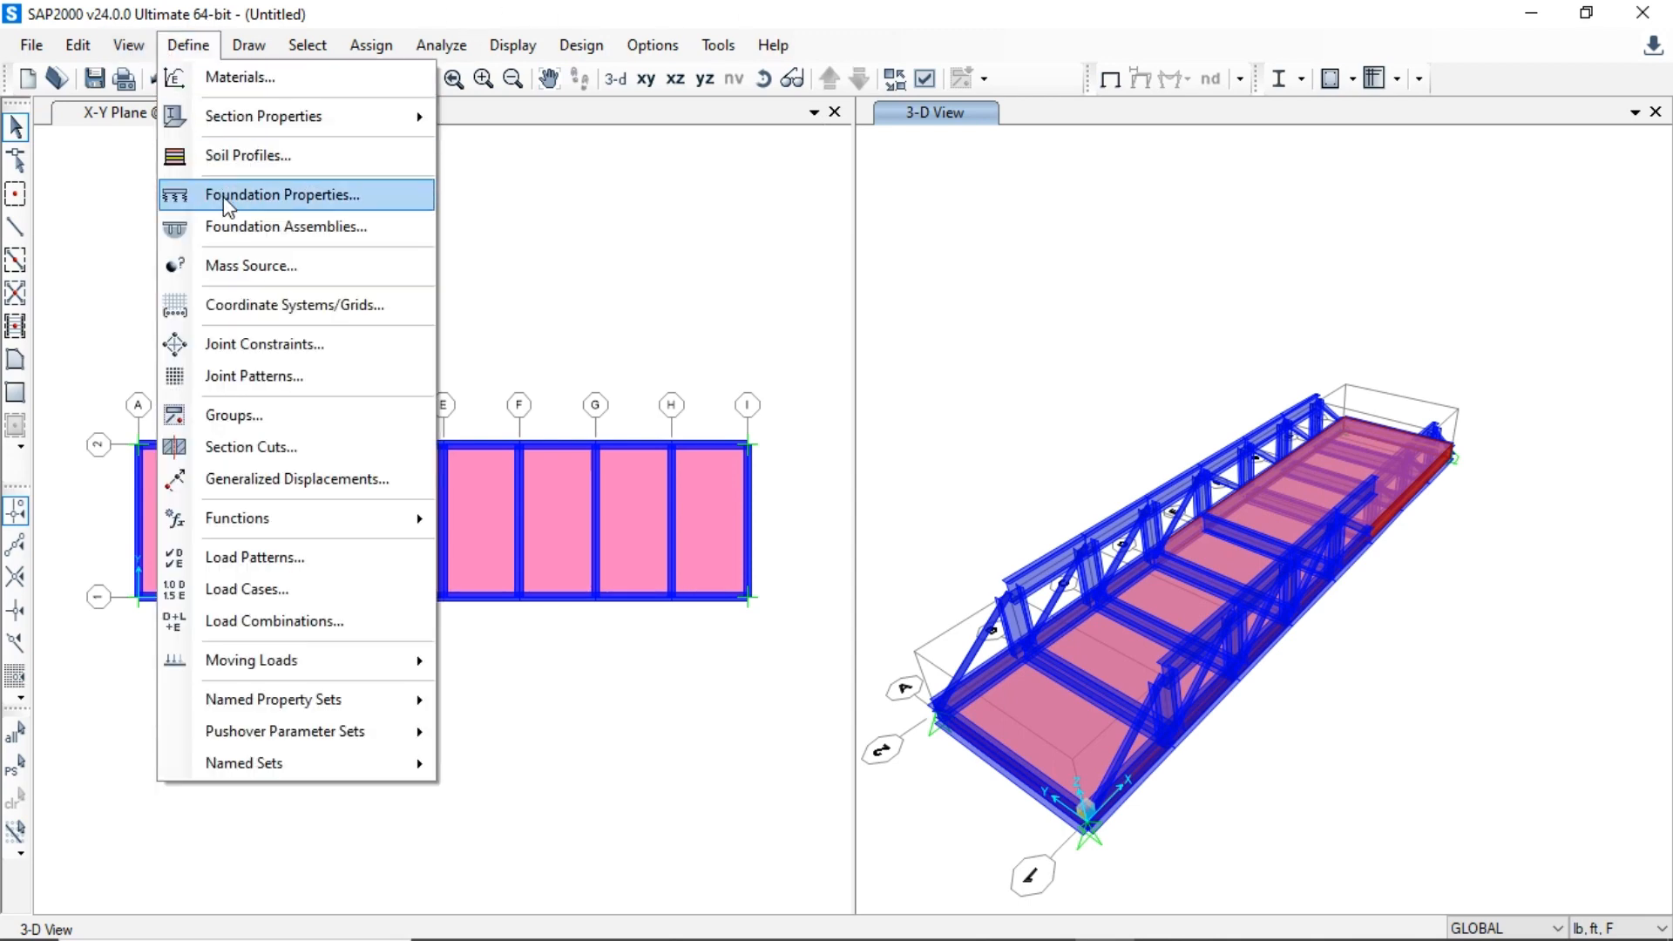
pyautogui.click(281, 564)
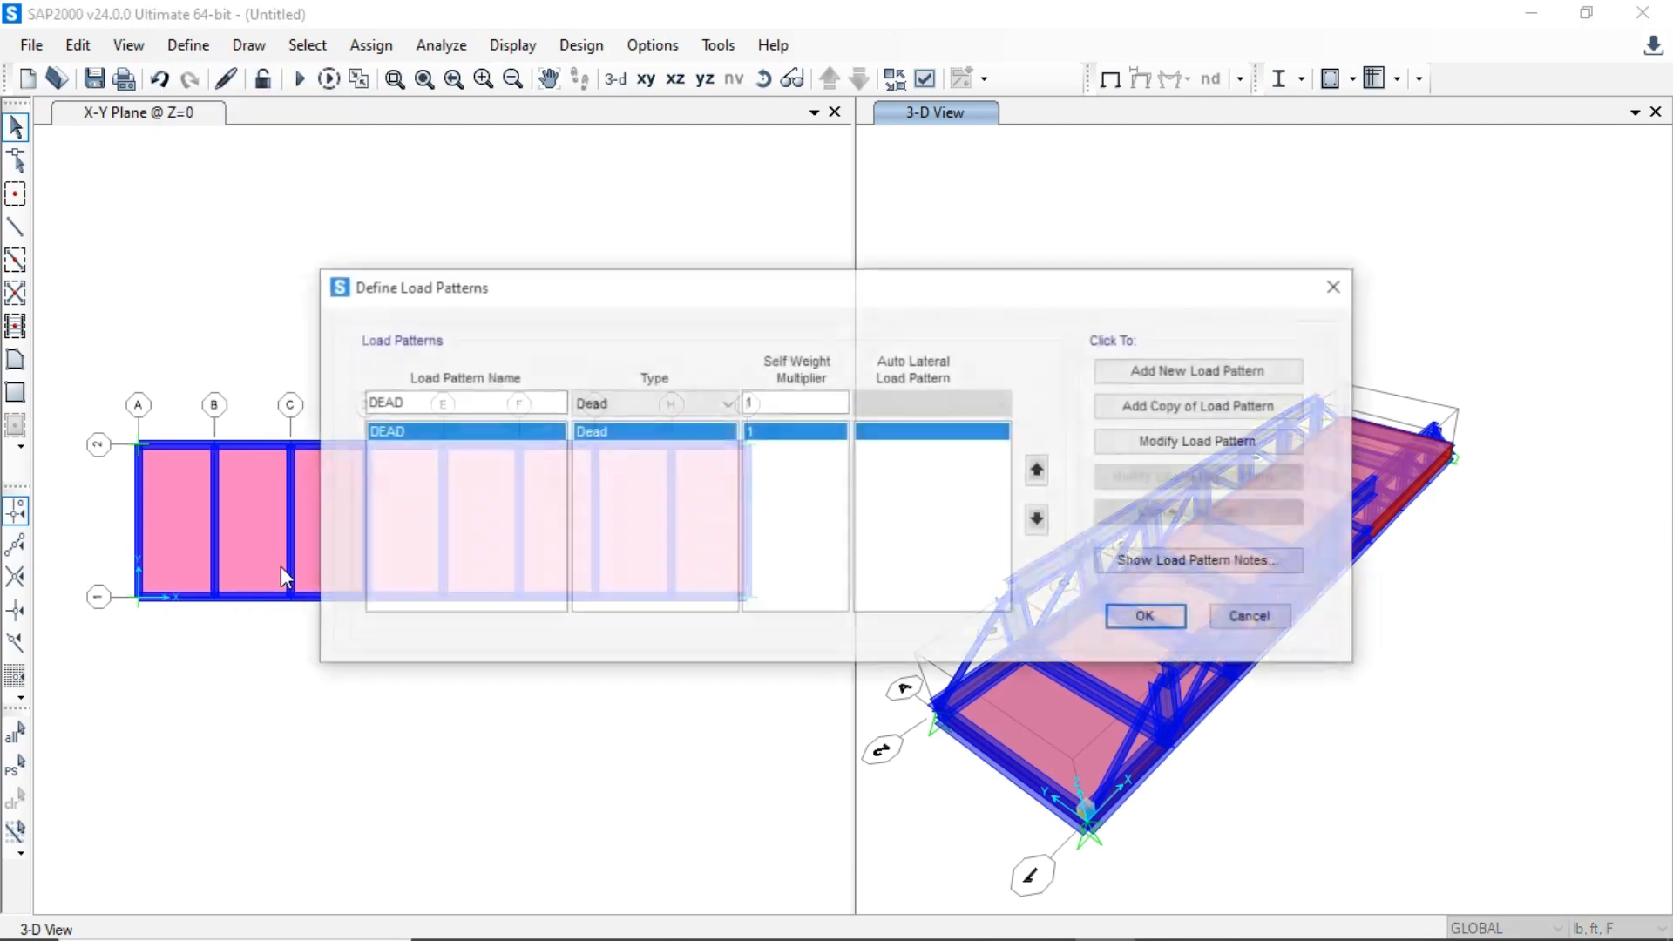
pyautogui.click(435, 403)
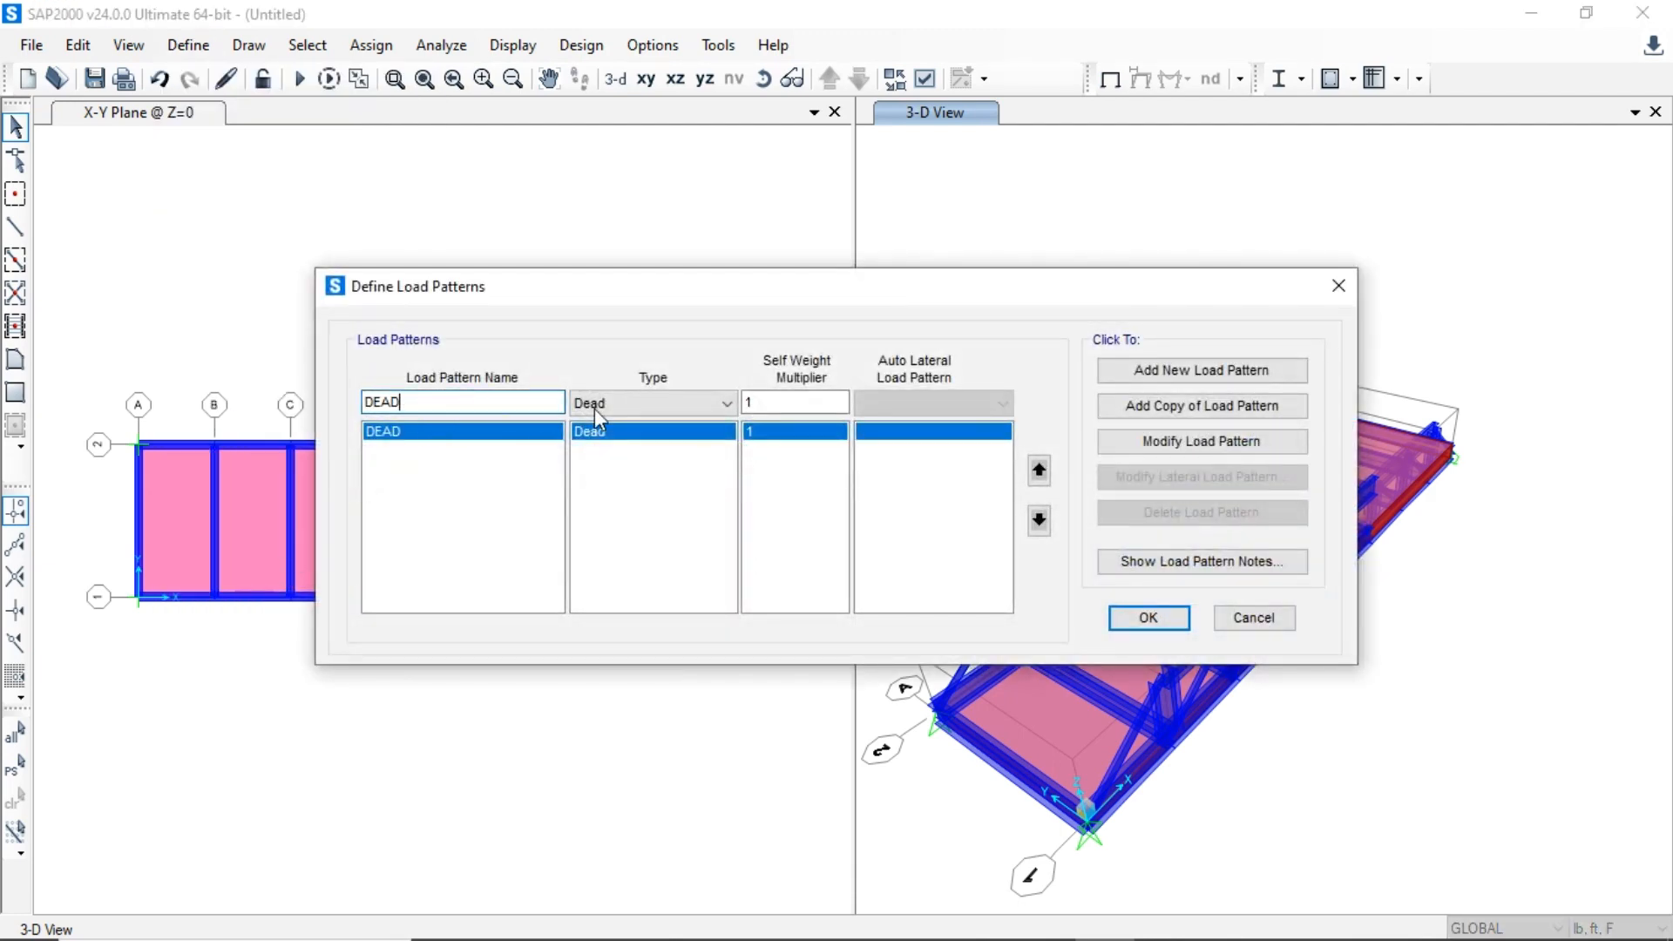
pyautogui.click(795, 403)
pyautogui.moveTo(794, 404); pyautogui.dragTo(729, 407)
pyautogui.click(785, 404)
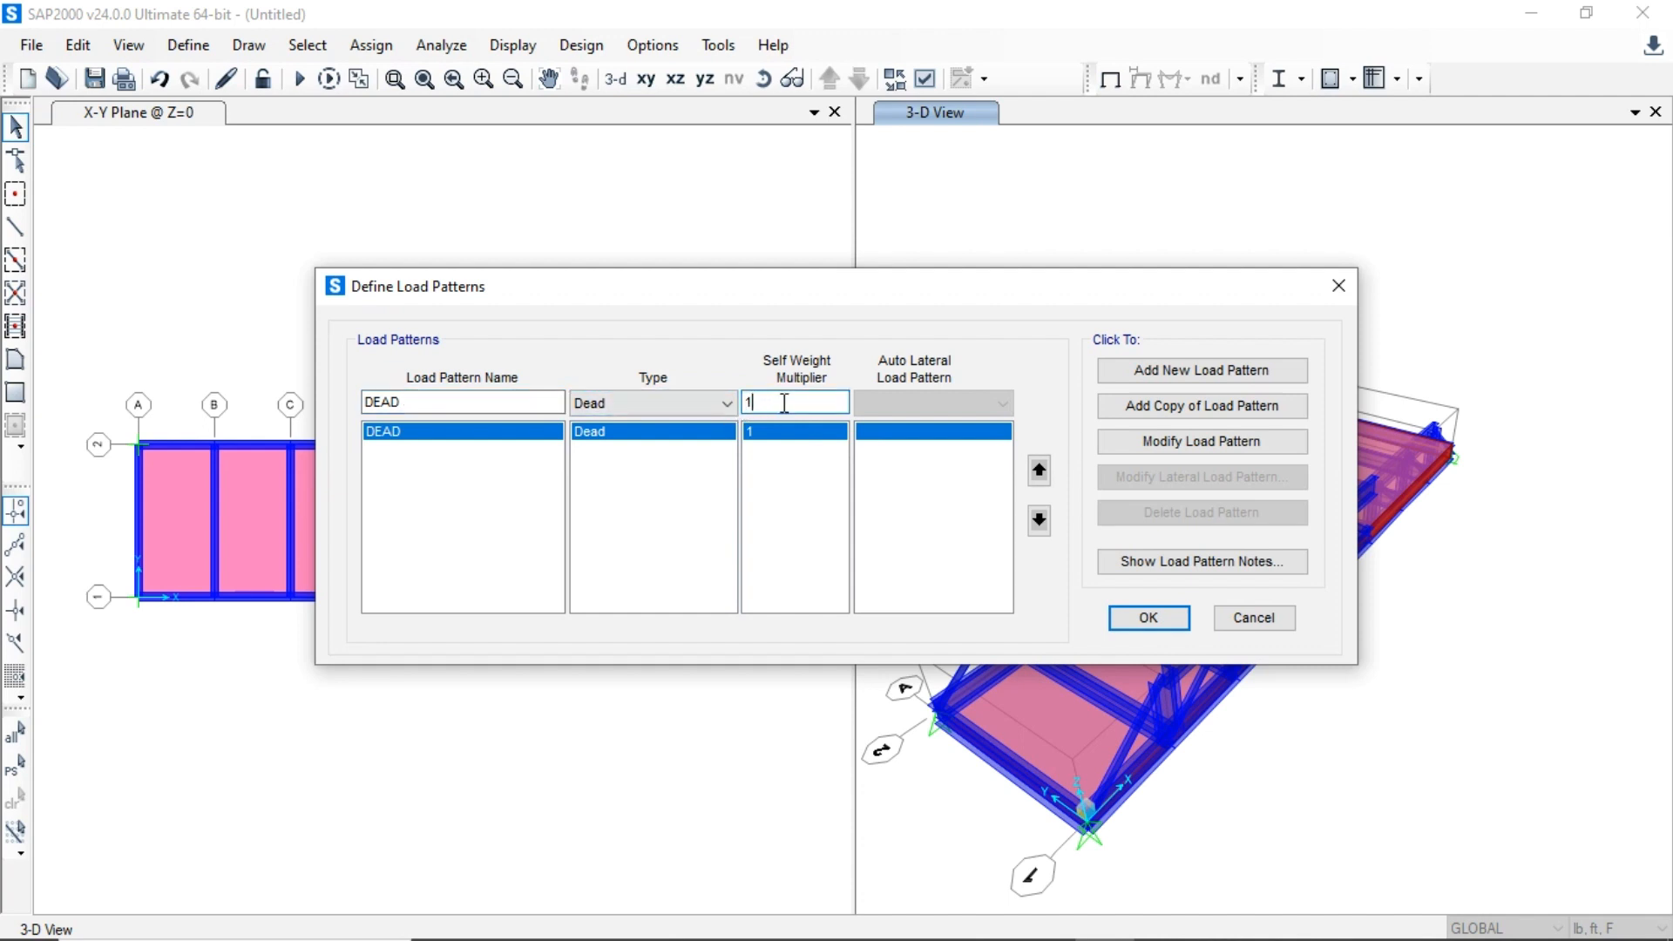
pyautogui.moveTo(772, 404); pyautogui.dragTo(735, 406)
pyautogui.doubleClick(760, 403)
pyautogui.click(760, 403)
pyautogui.write('1')
# - Add a load pattern named LIVE LOAD of type Live with a self weight multiplier of 0
pyautogui.click(421, 403)
pyautogui.moveTo(421, 403); pyautogui.dragTo(323, 427)
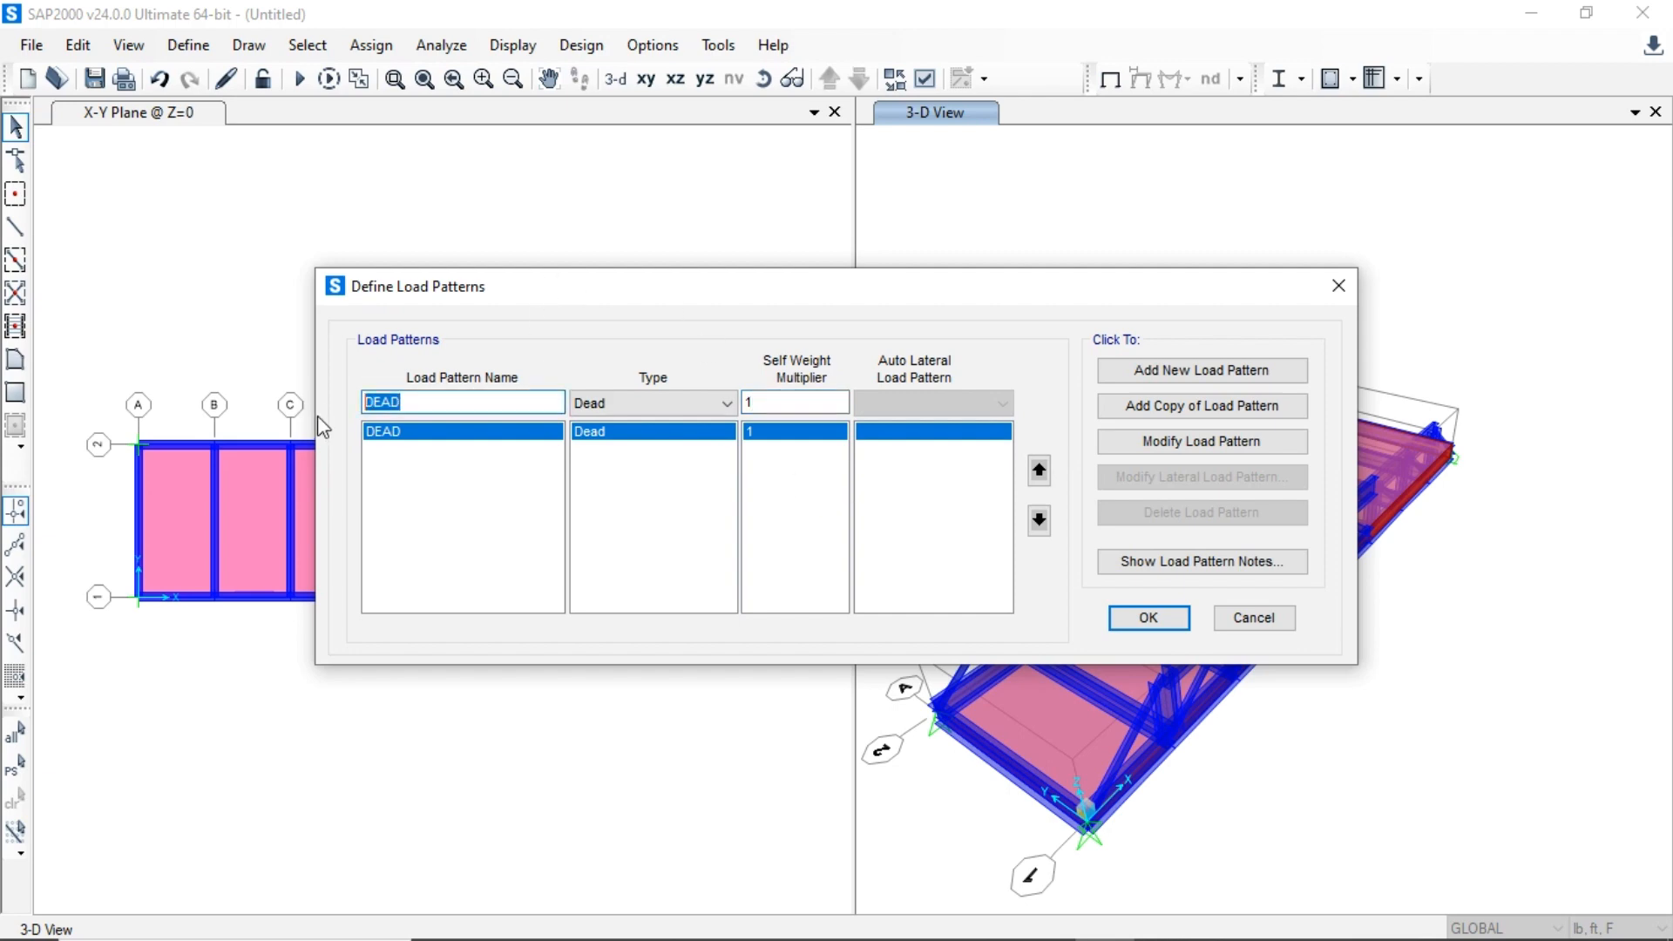
pyautogui.write('LIVE LO')
pyautogui.click(630, 403)
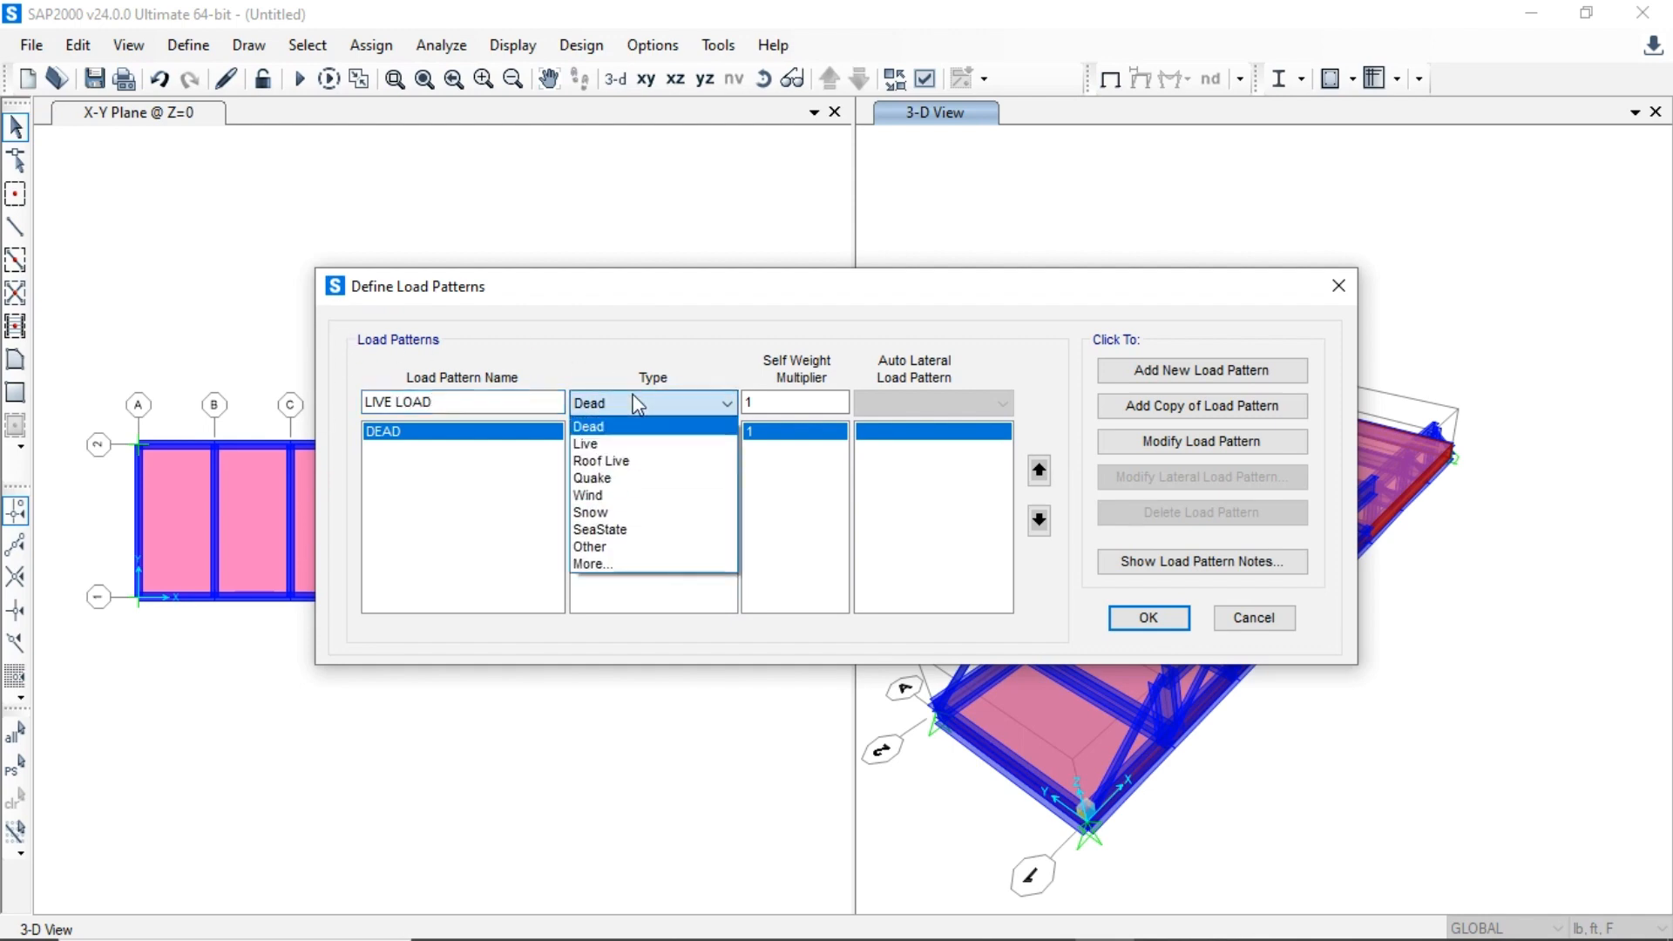
pyautogui.click(619, 444)
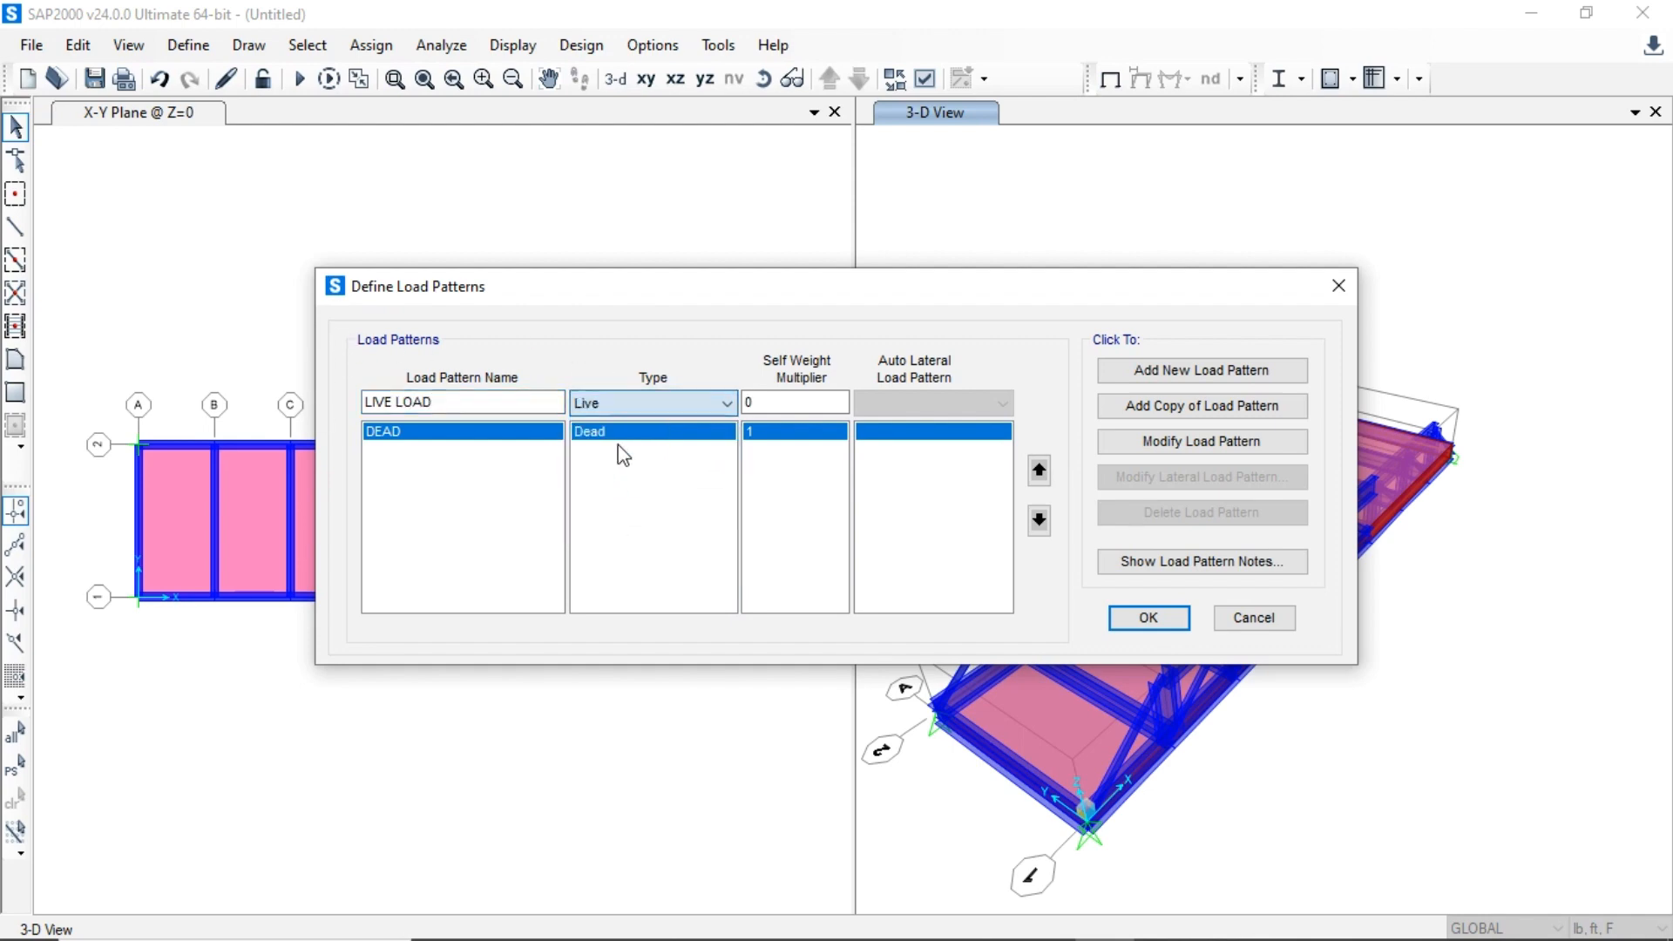
pyautogui.click(1159, 375)
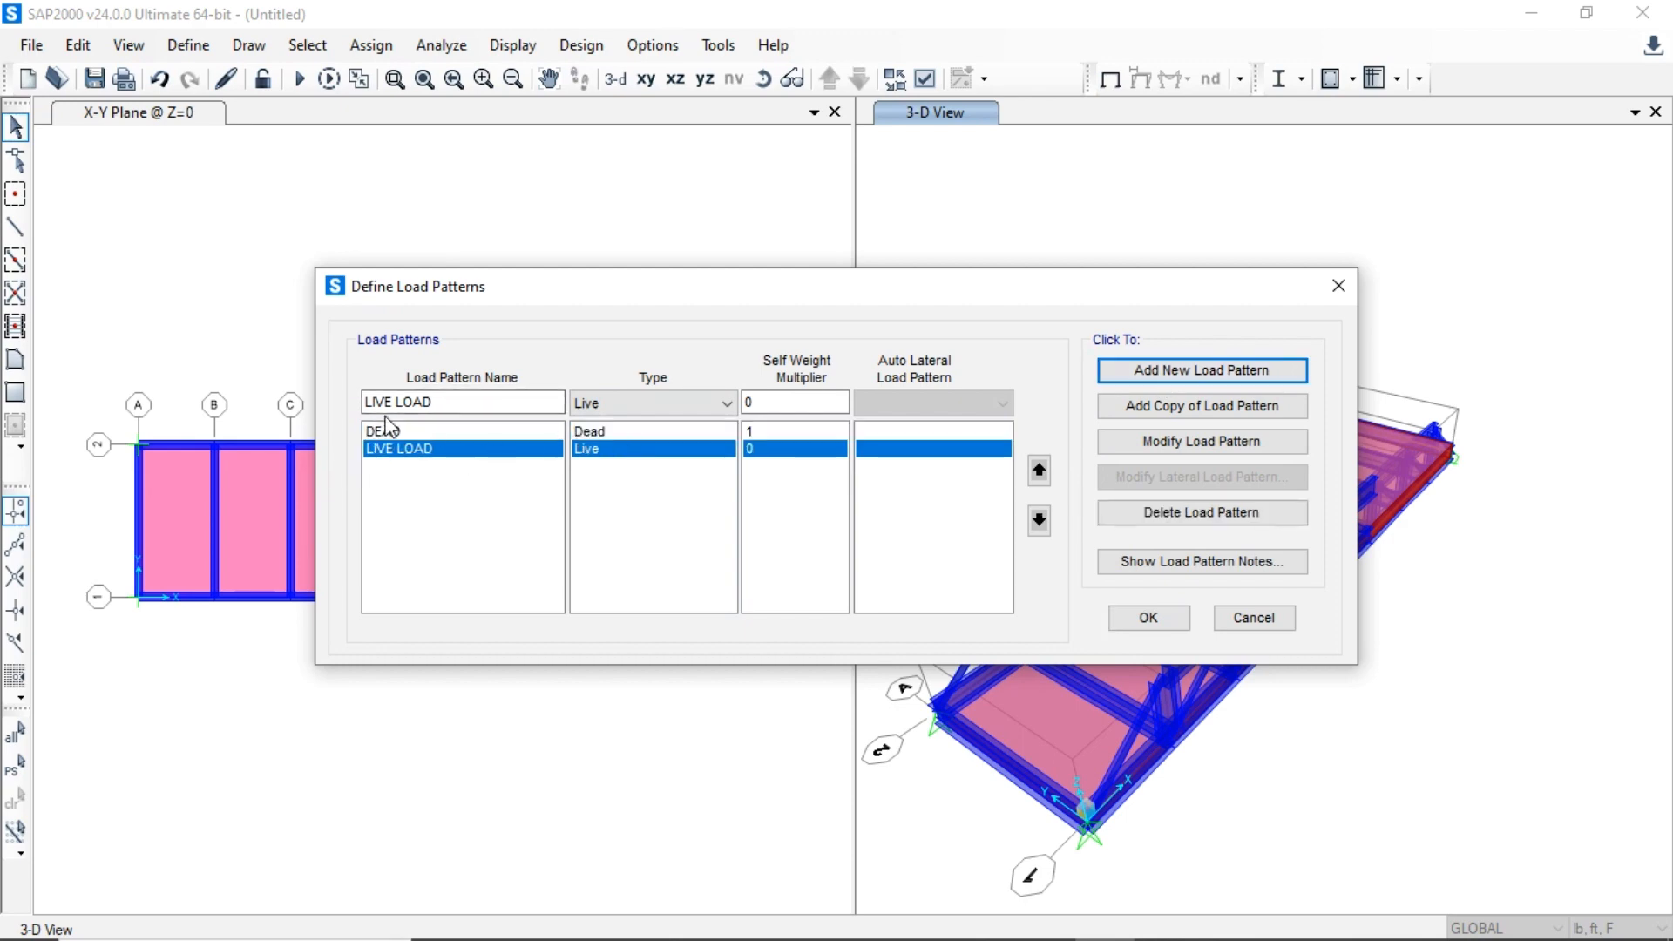
# - Add a load pattern named EQ X of type Quake with UBC 97 as its auto lateral load pattern
pyautogui.click(442, 403)
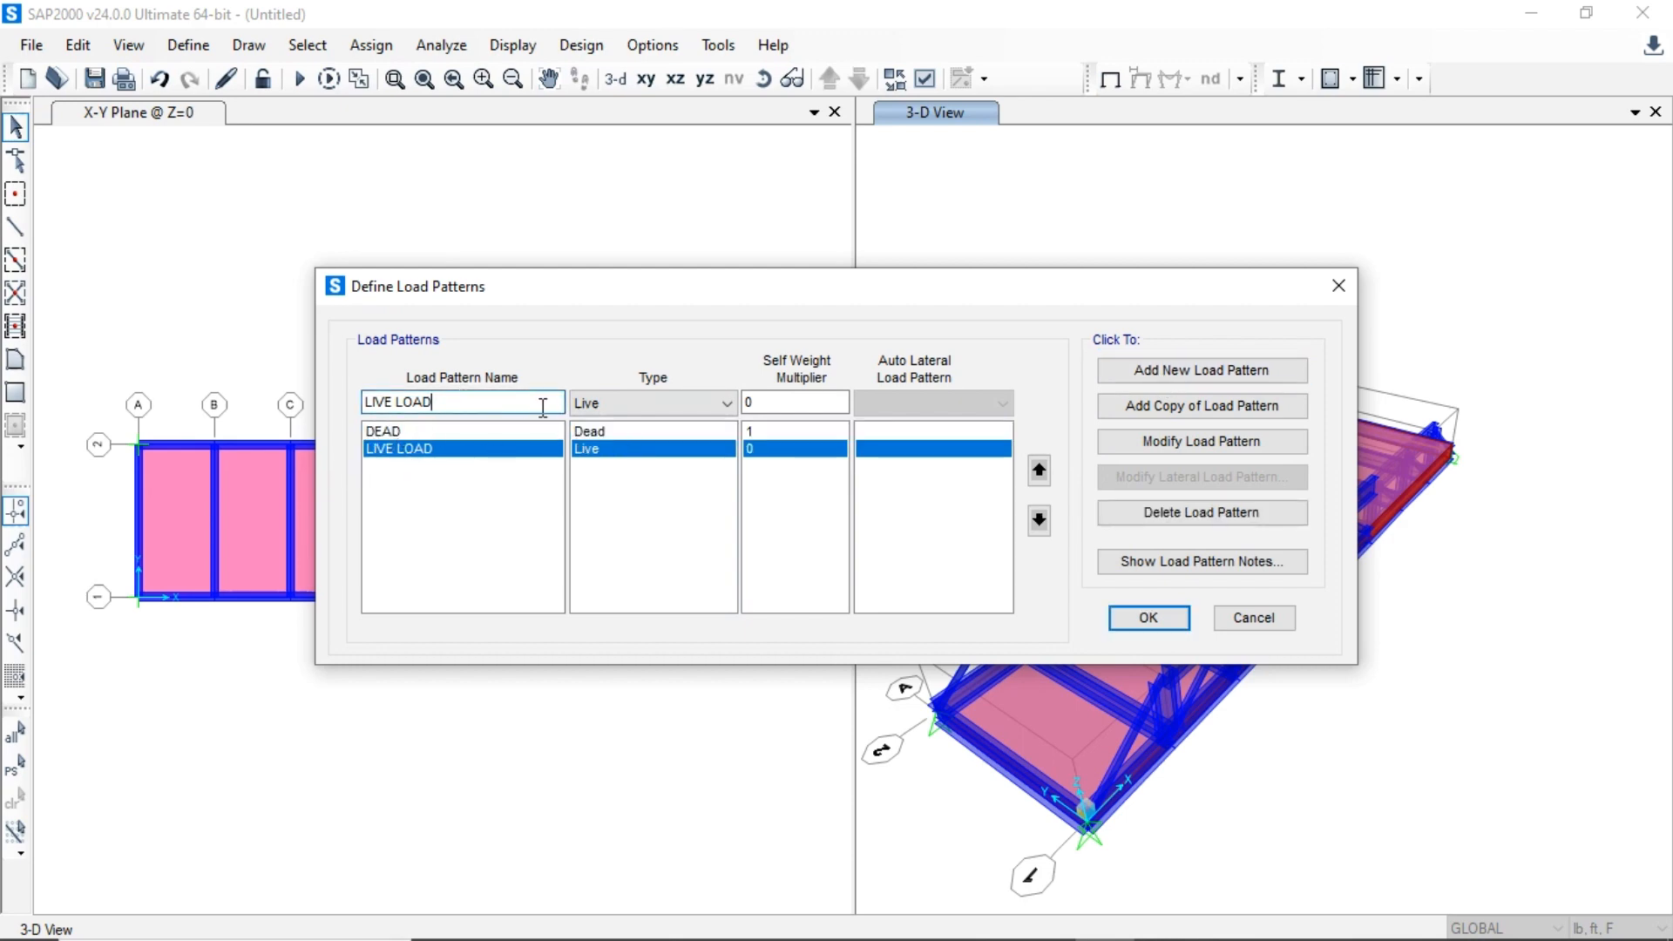
pyautogui.moveTo(488, 400); pyautogui.dragTo(358, 404)
pyautogui.write('EQ X')
pyautogui.click(690, 403)
pyautogui.click(616, 479)
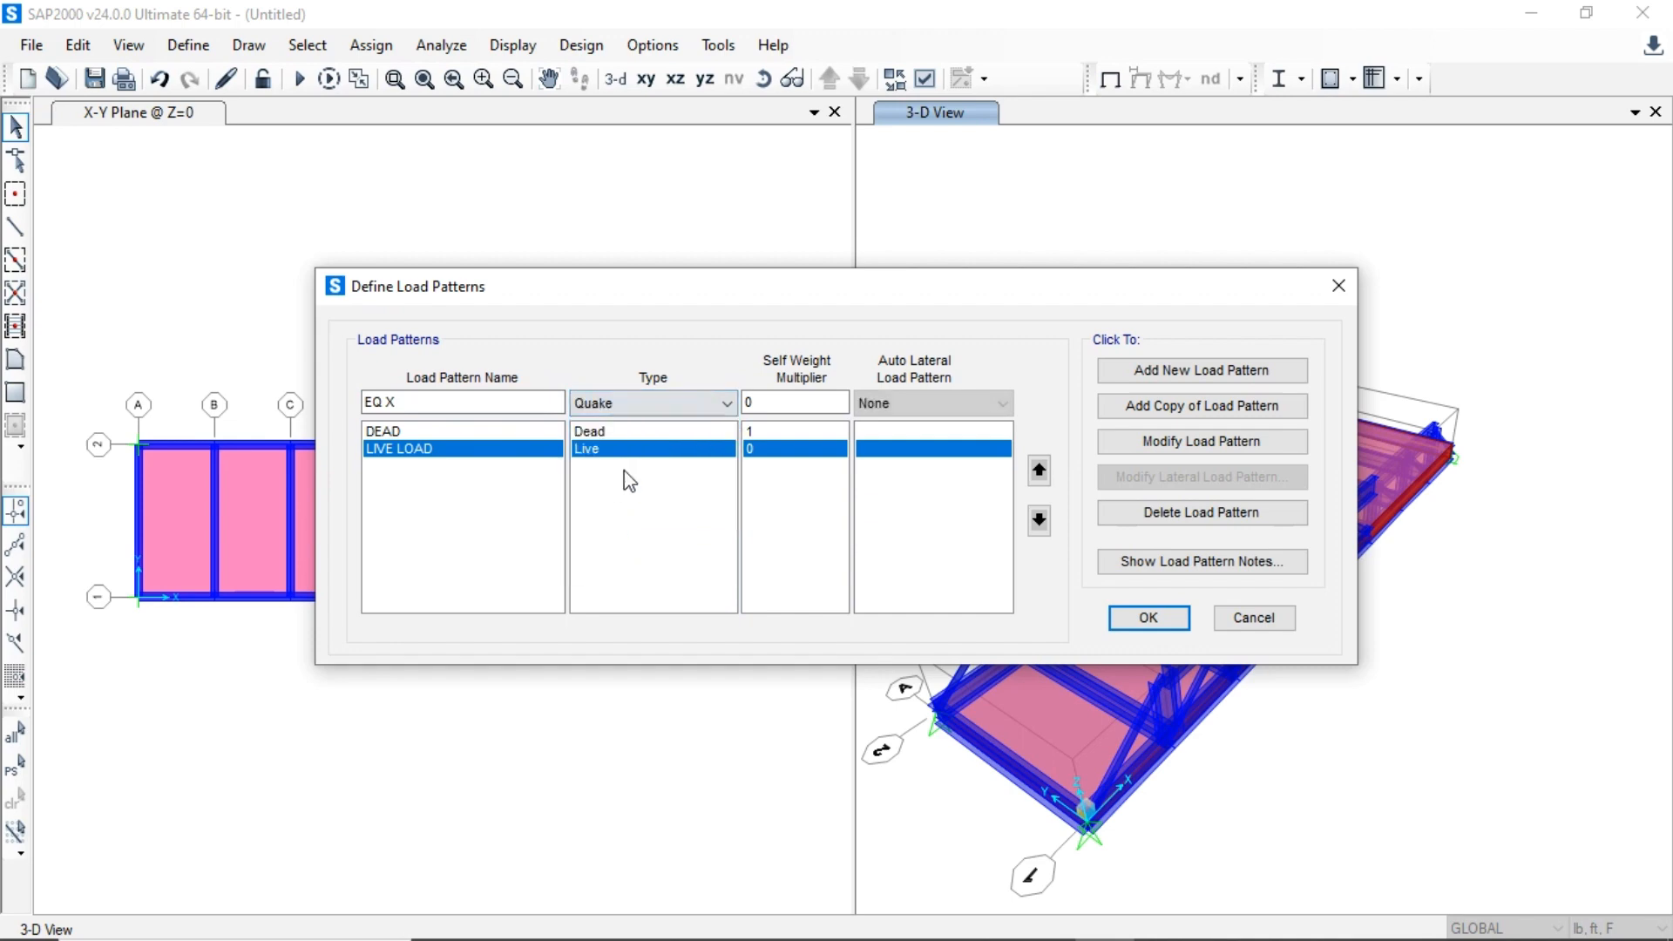
pyautogui.click(904, 402)
pyautogui.scroll(2, 929, 572)
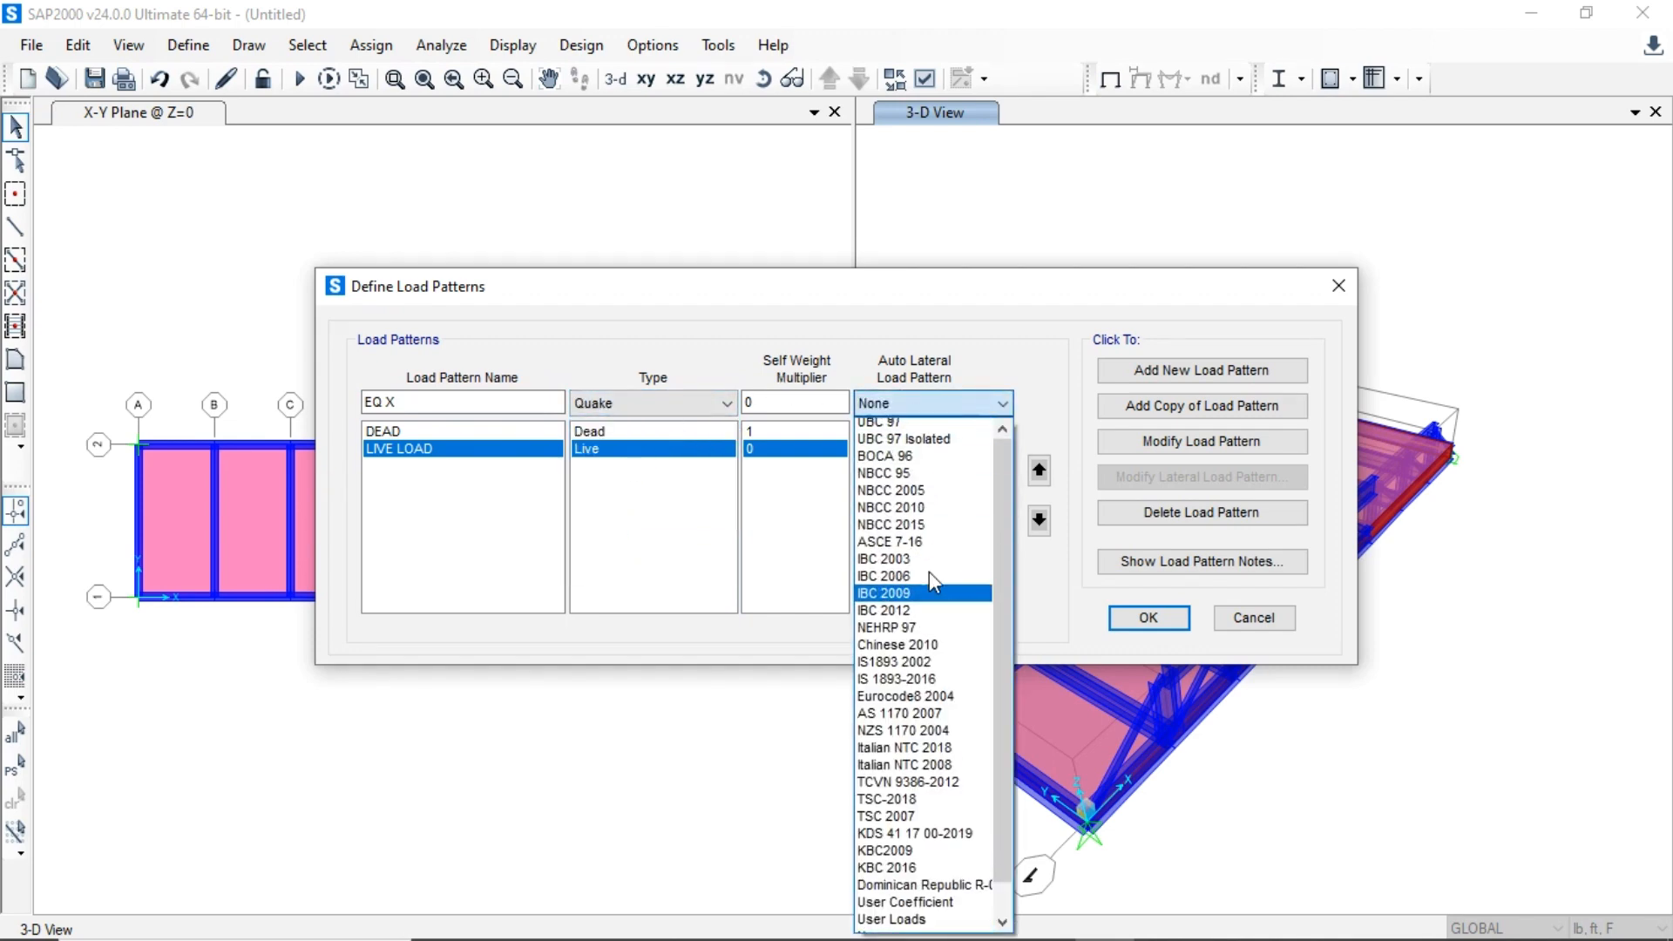
pyautogui.scroll(-1, 912, 506)
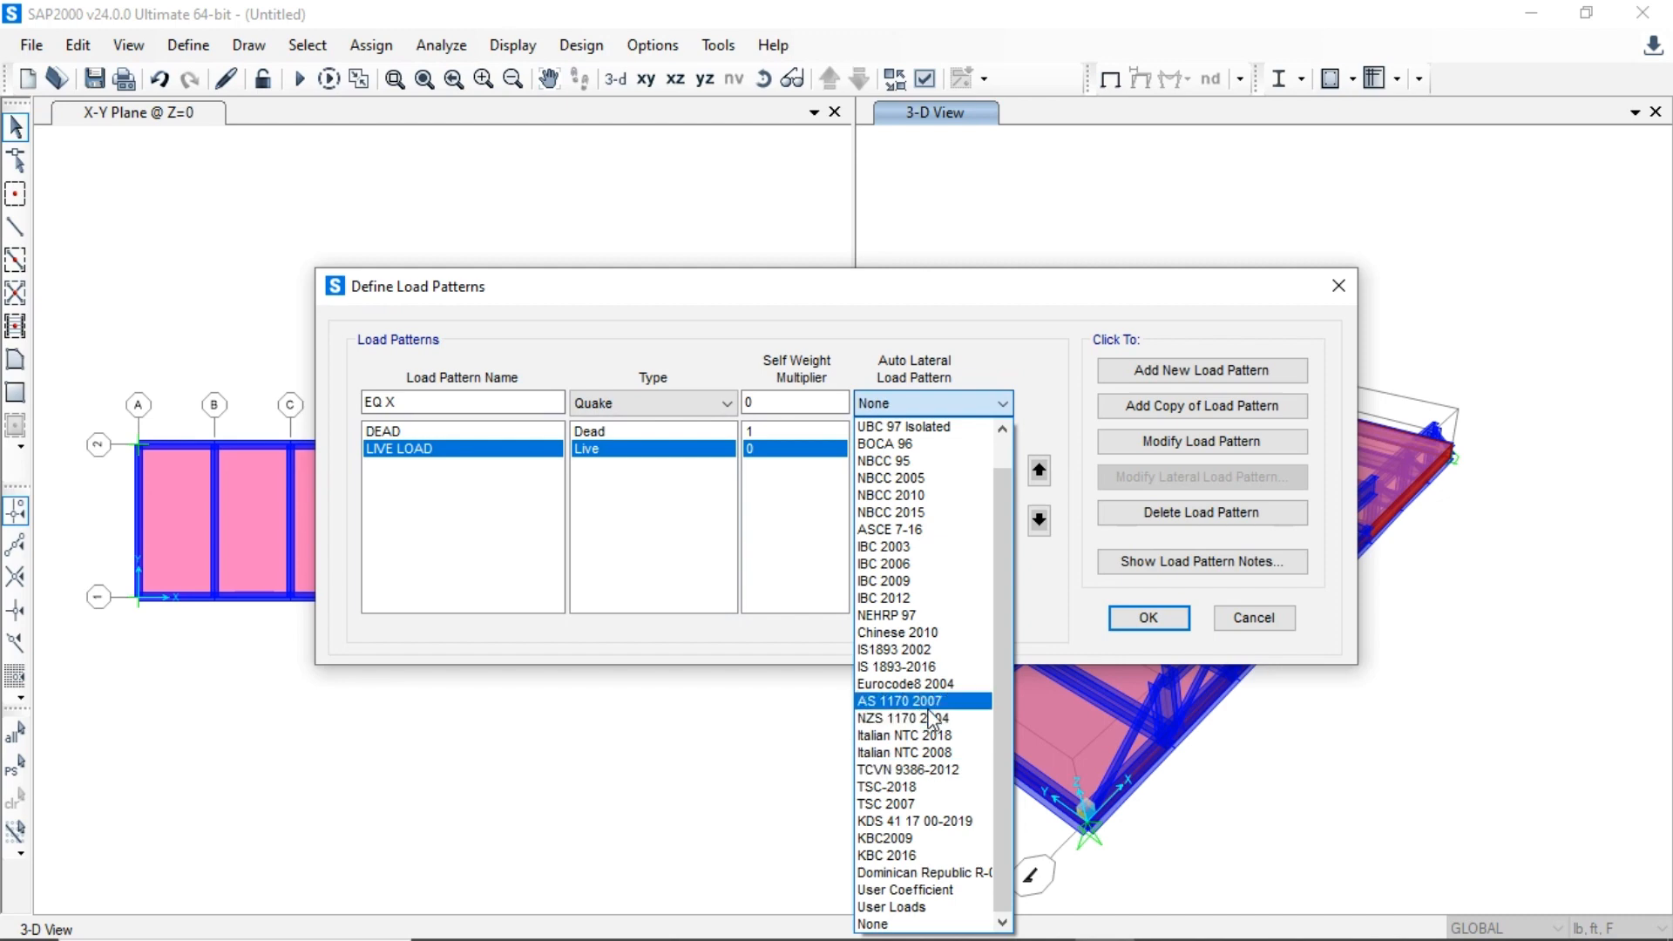
pyautogui.scroll(1, 931, 717)
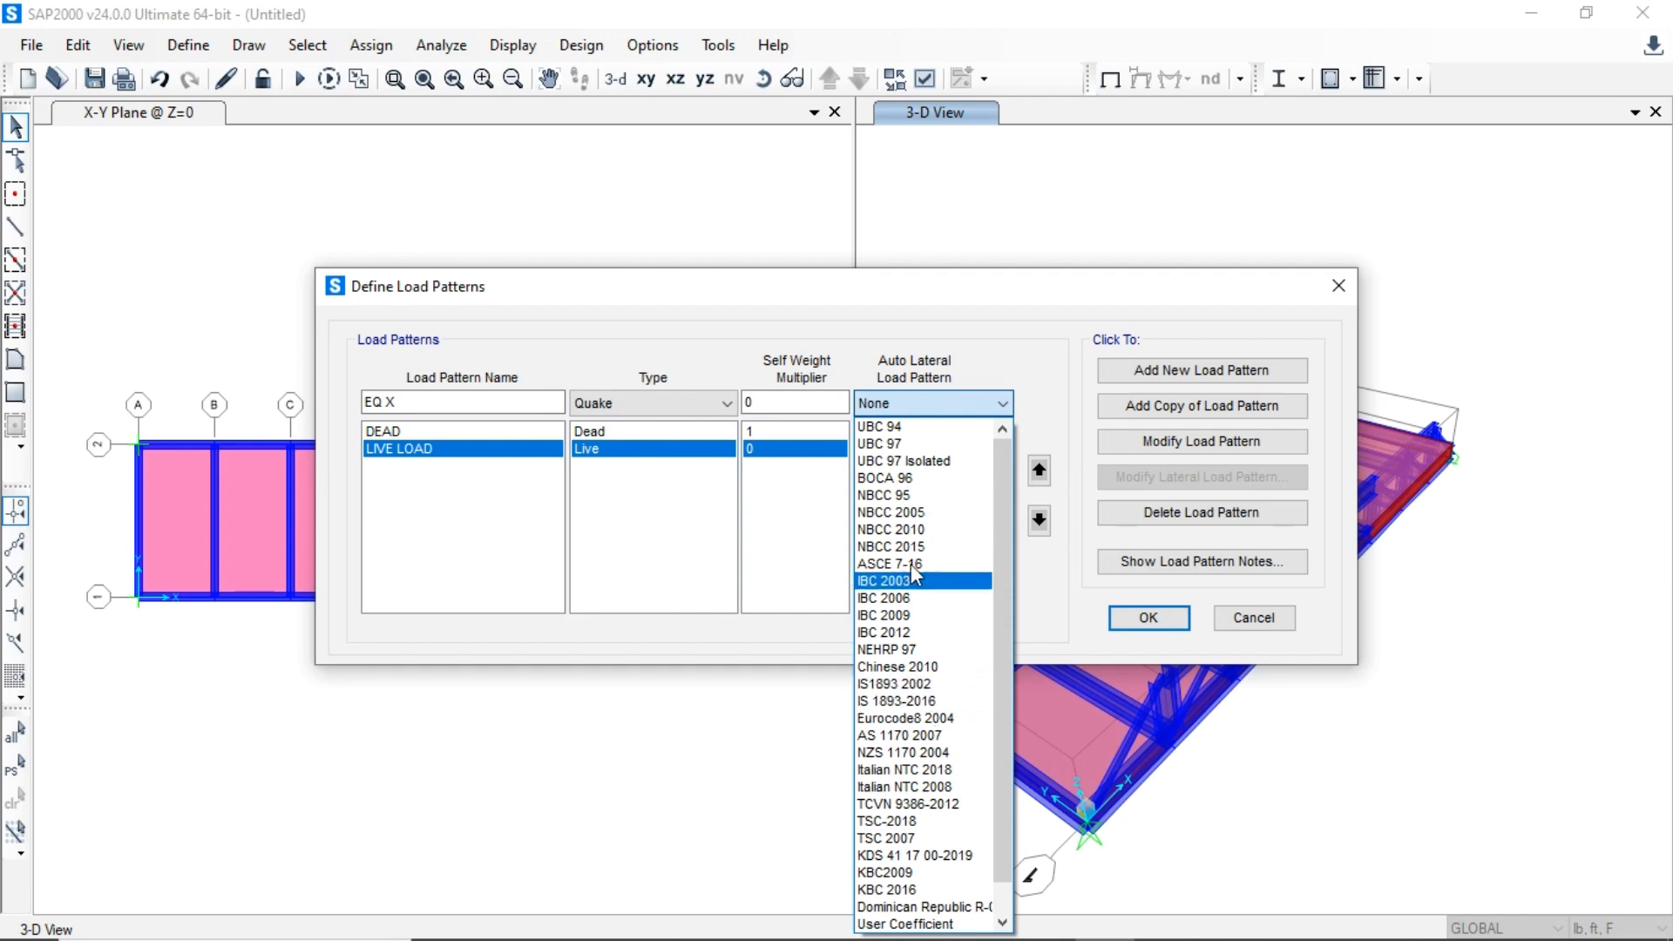
pyautogui.click(874, 444)
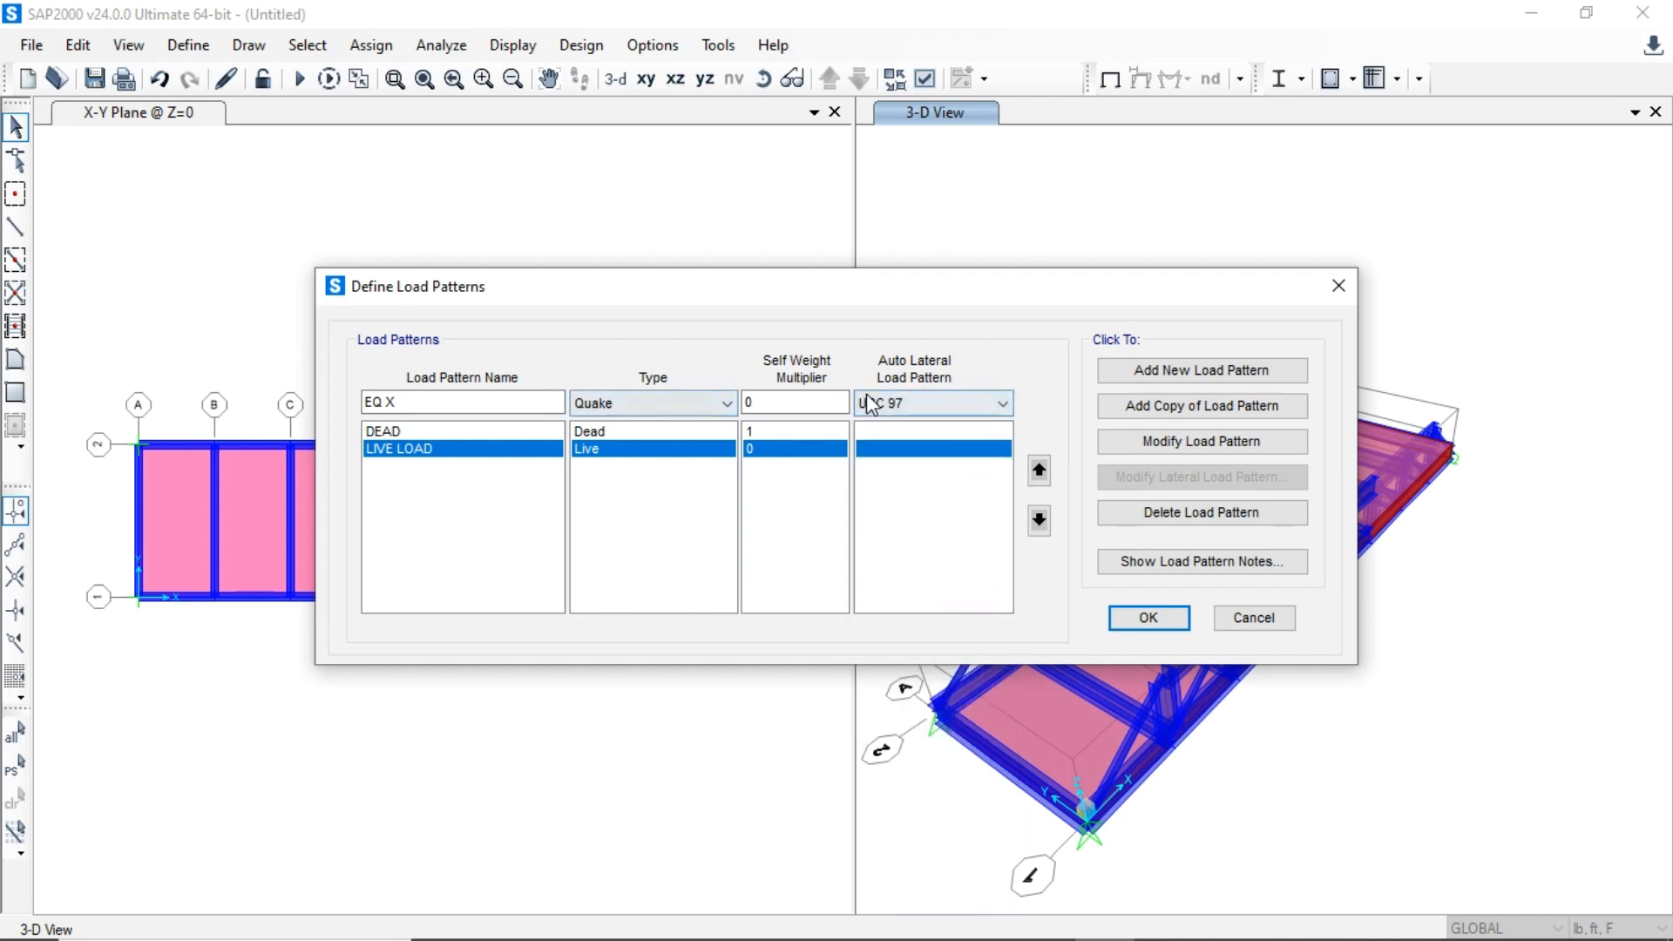
pyautogui.click(1130, 375)
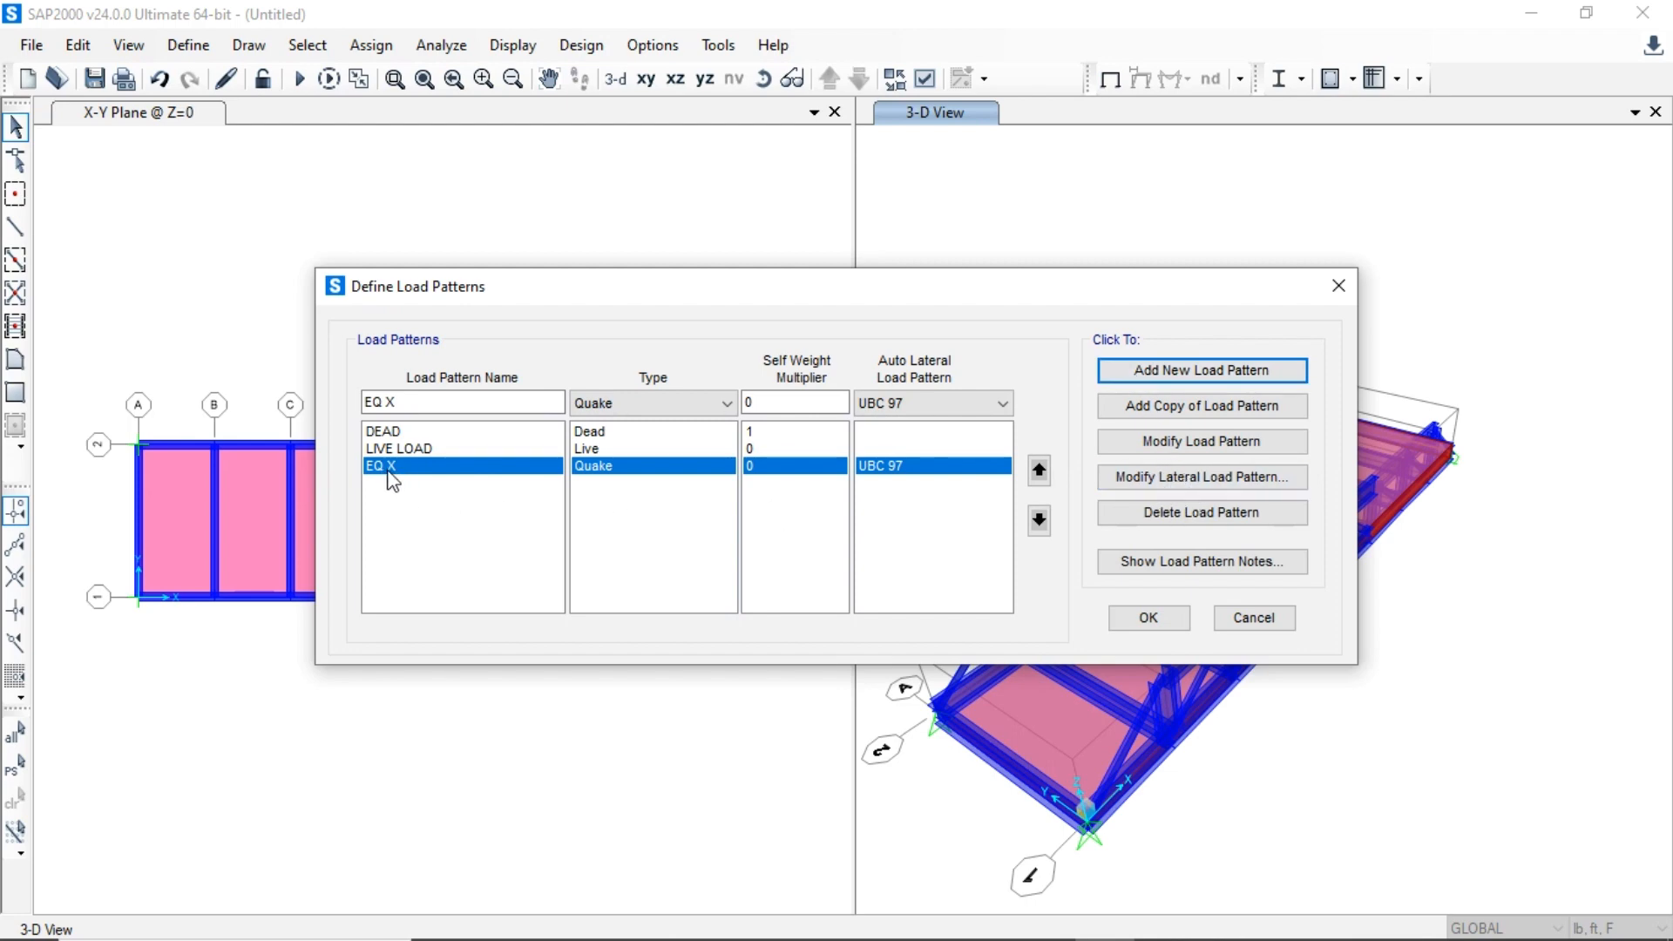
# - Open the UBC 97 lateral load settings of the EQ X pattern and set its soil profile type to SB
pyautogui.click(1164, 487)
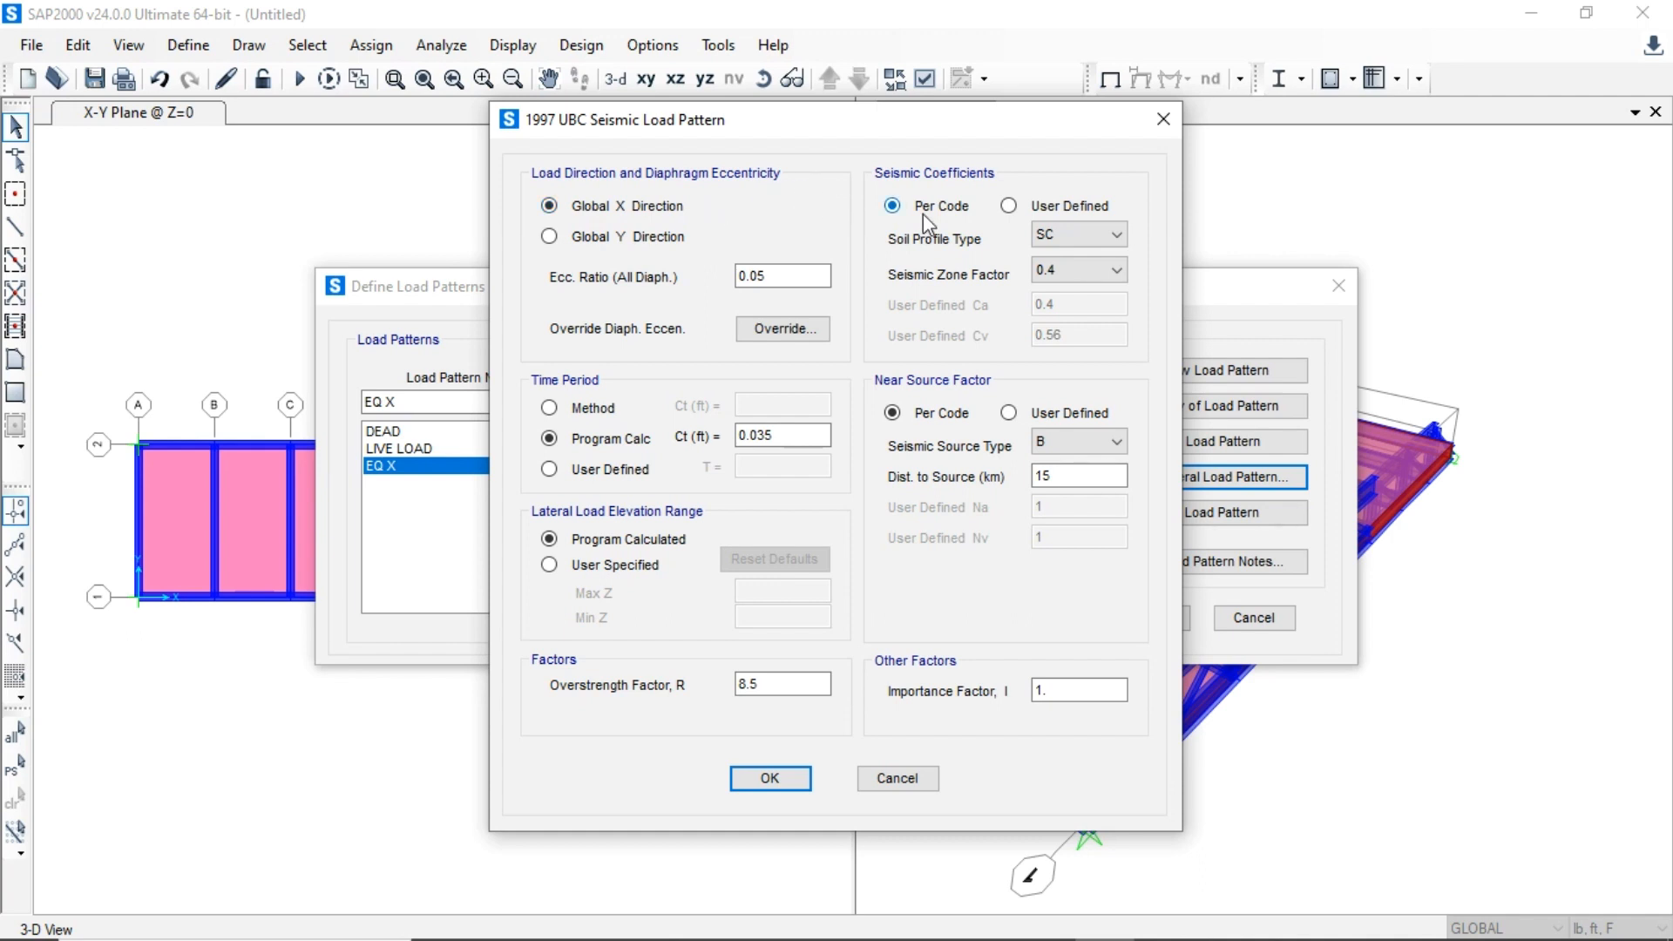
pyautogui.click(1046, 242)
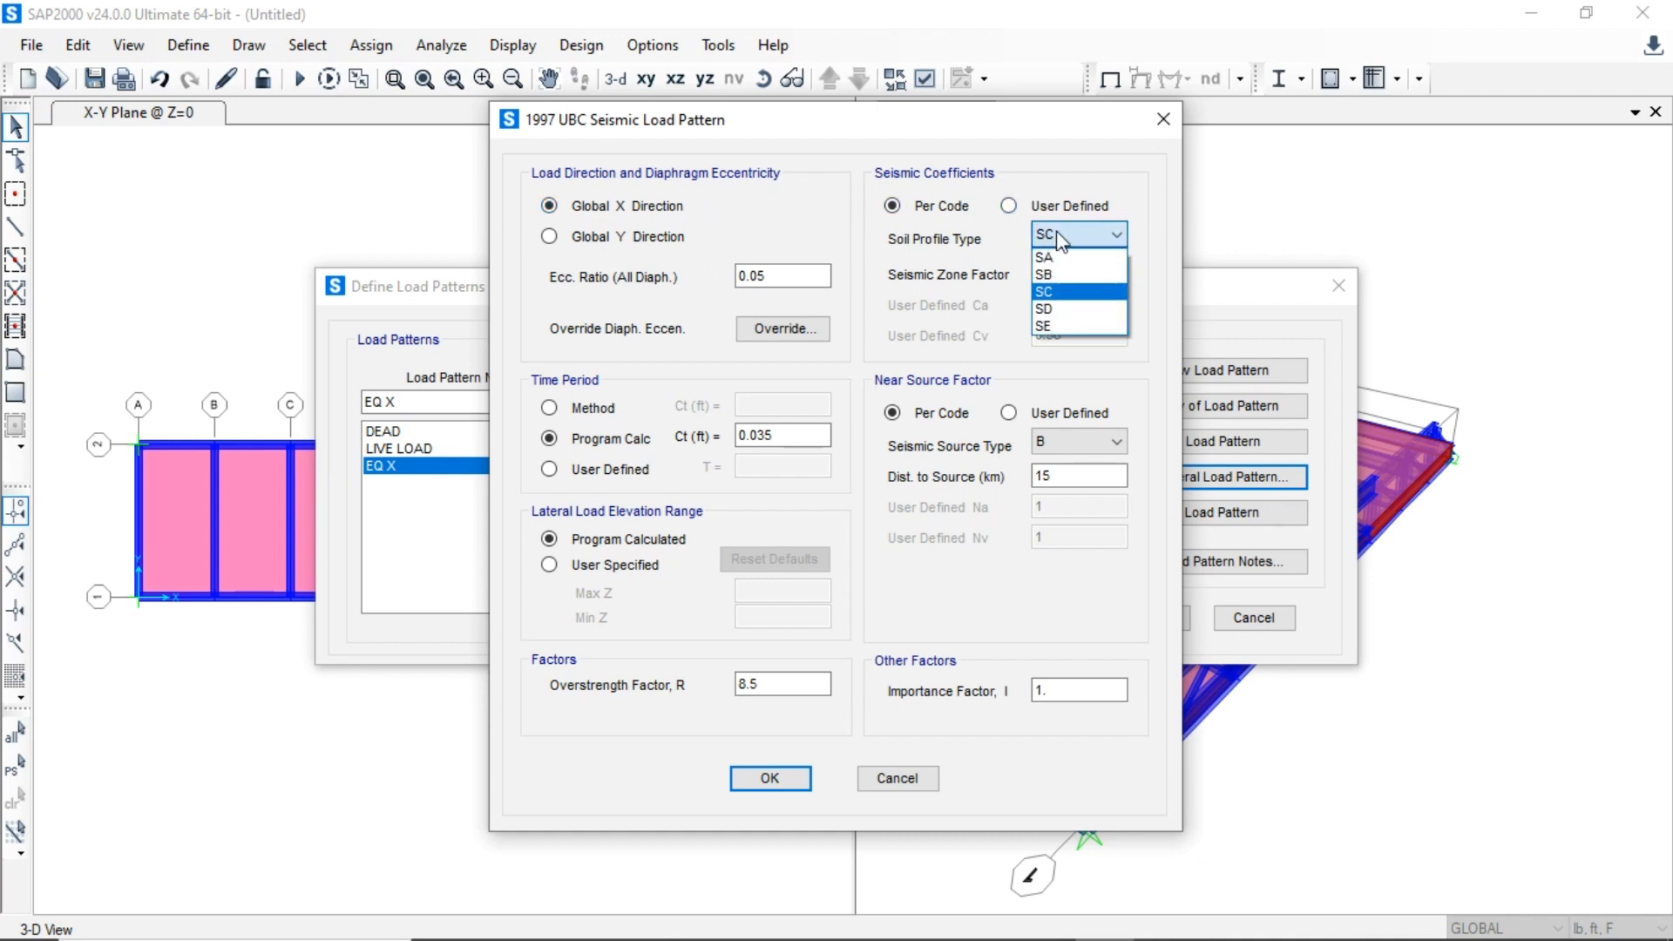
pyautogui.click(1058, 237)
pyautogui.click(1068, 273)
pyautogui.click(1069, 275)
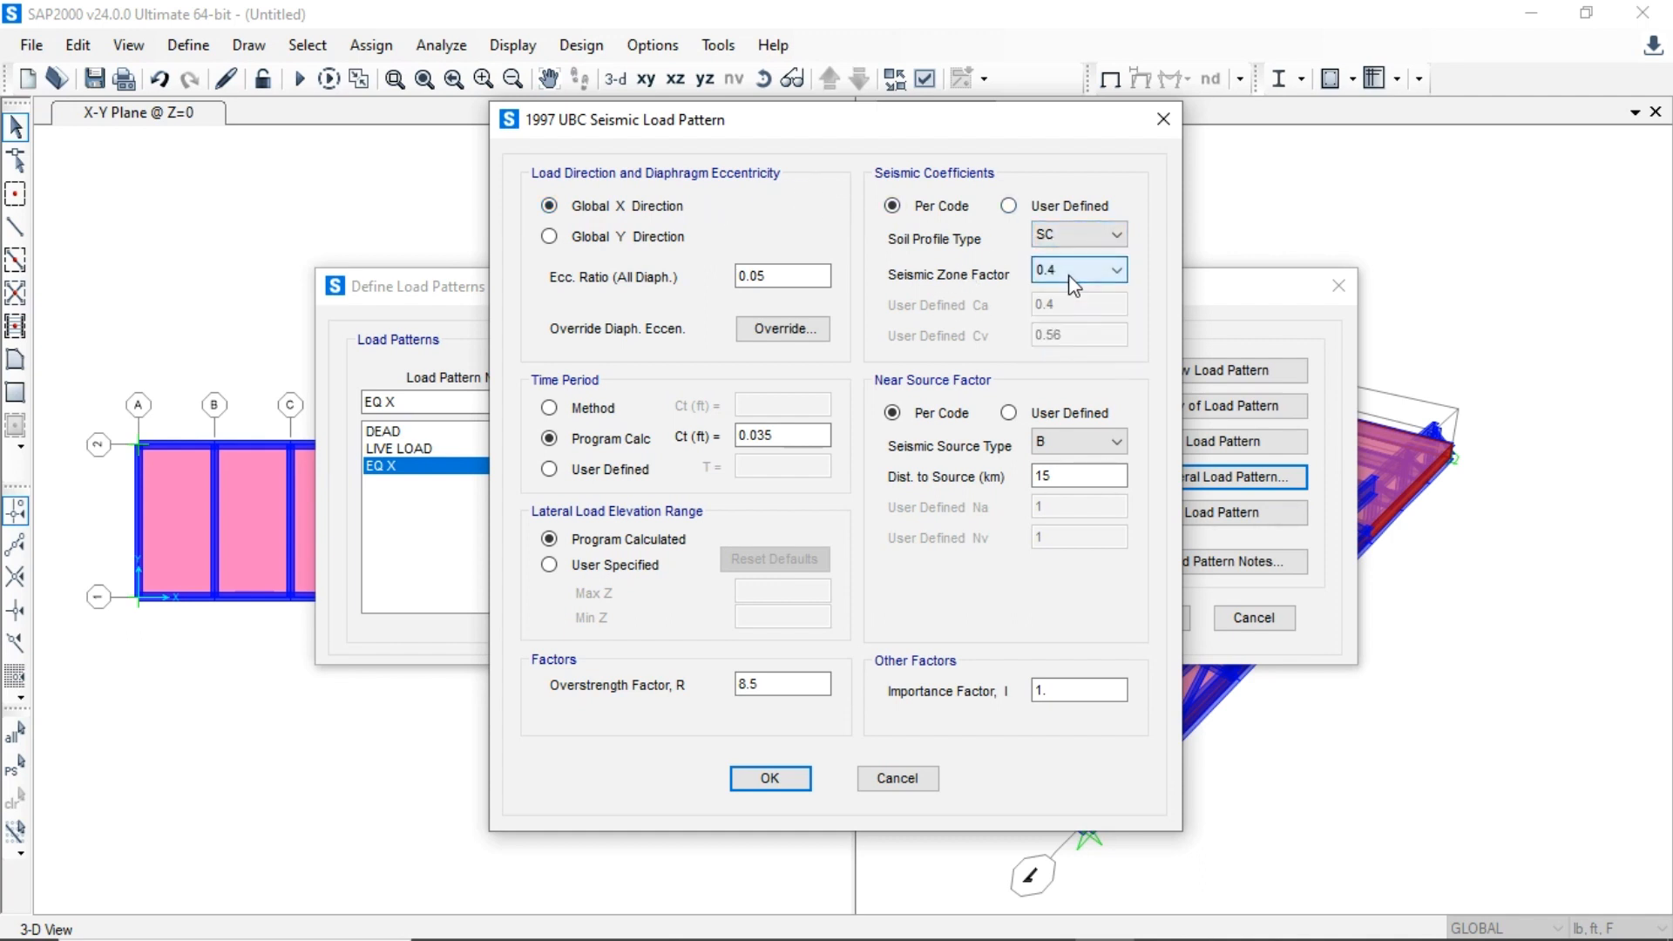
pyautogui.click(1080, 442)
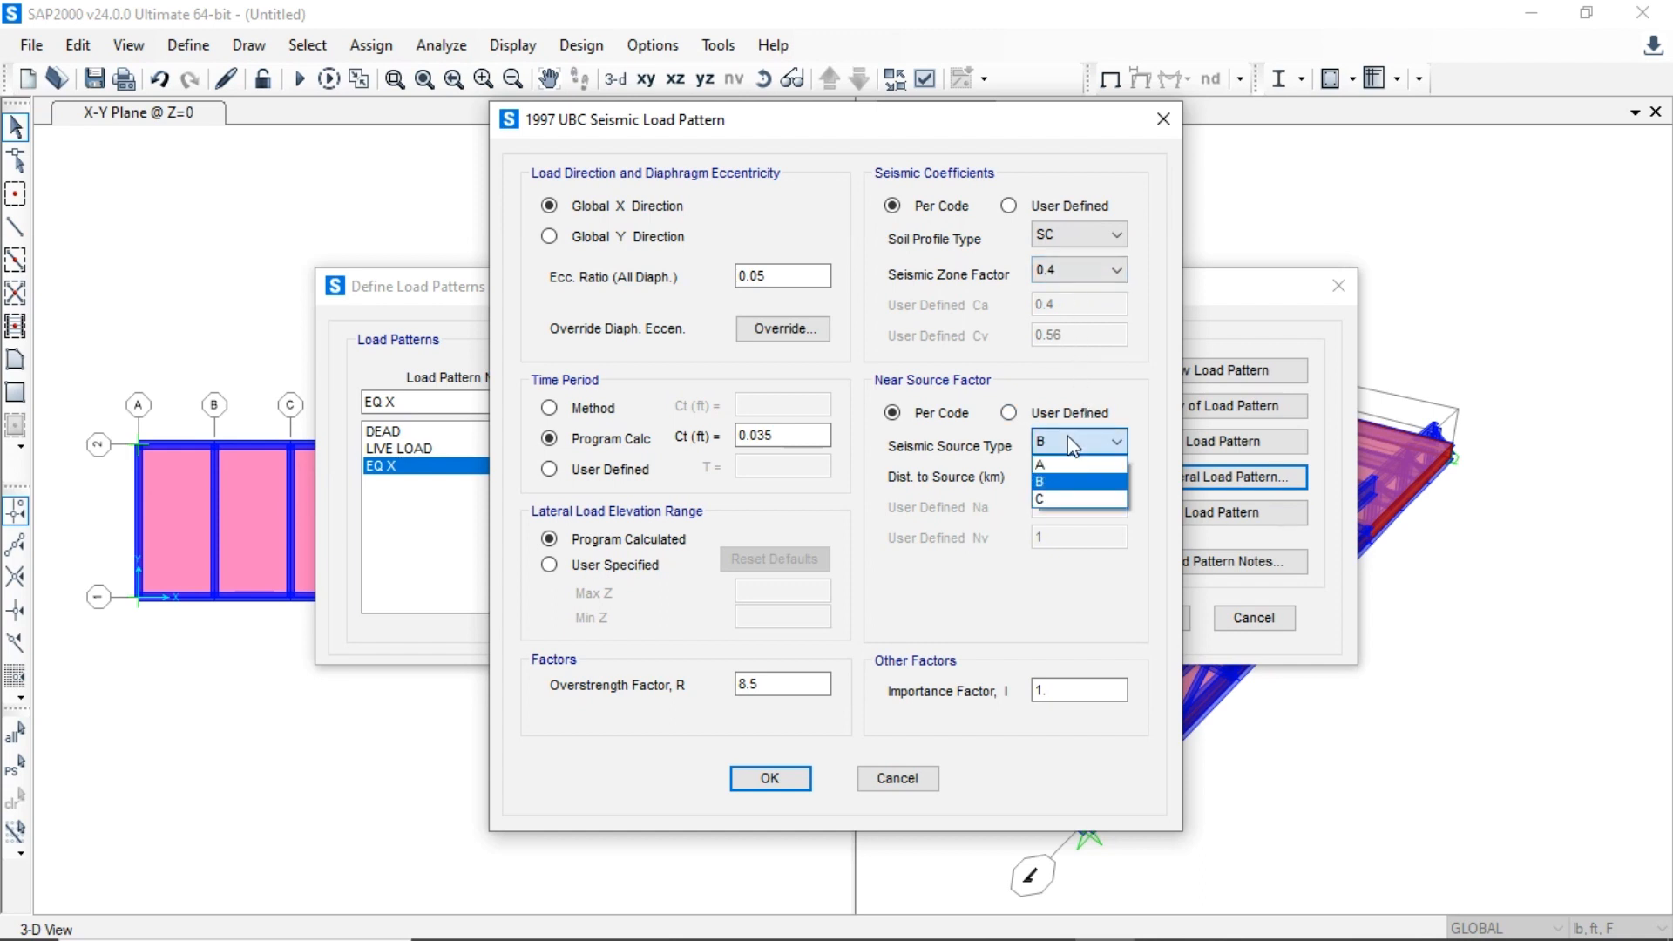
pyautogui.click(1072, 460)
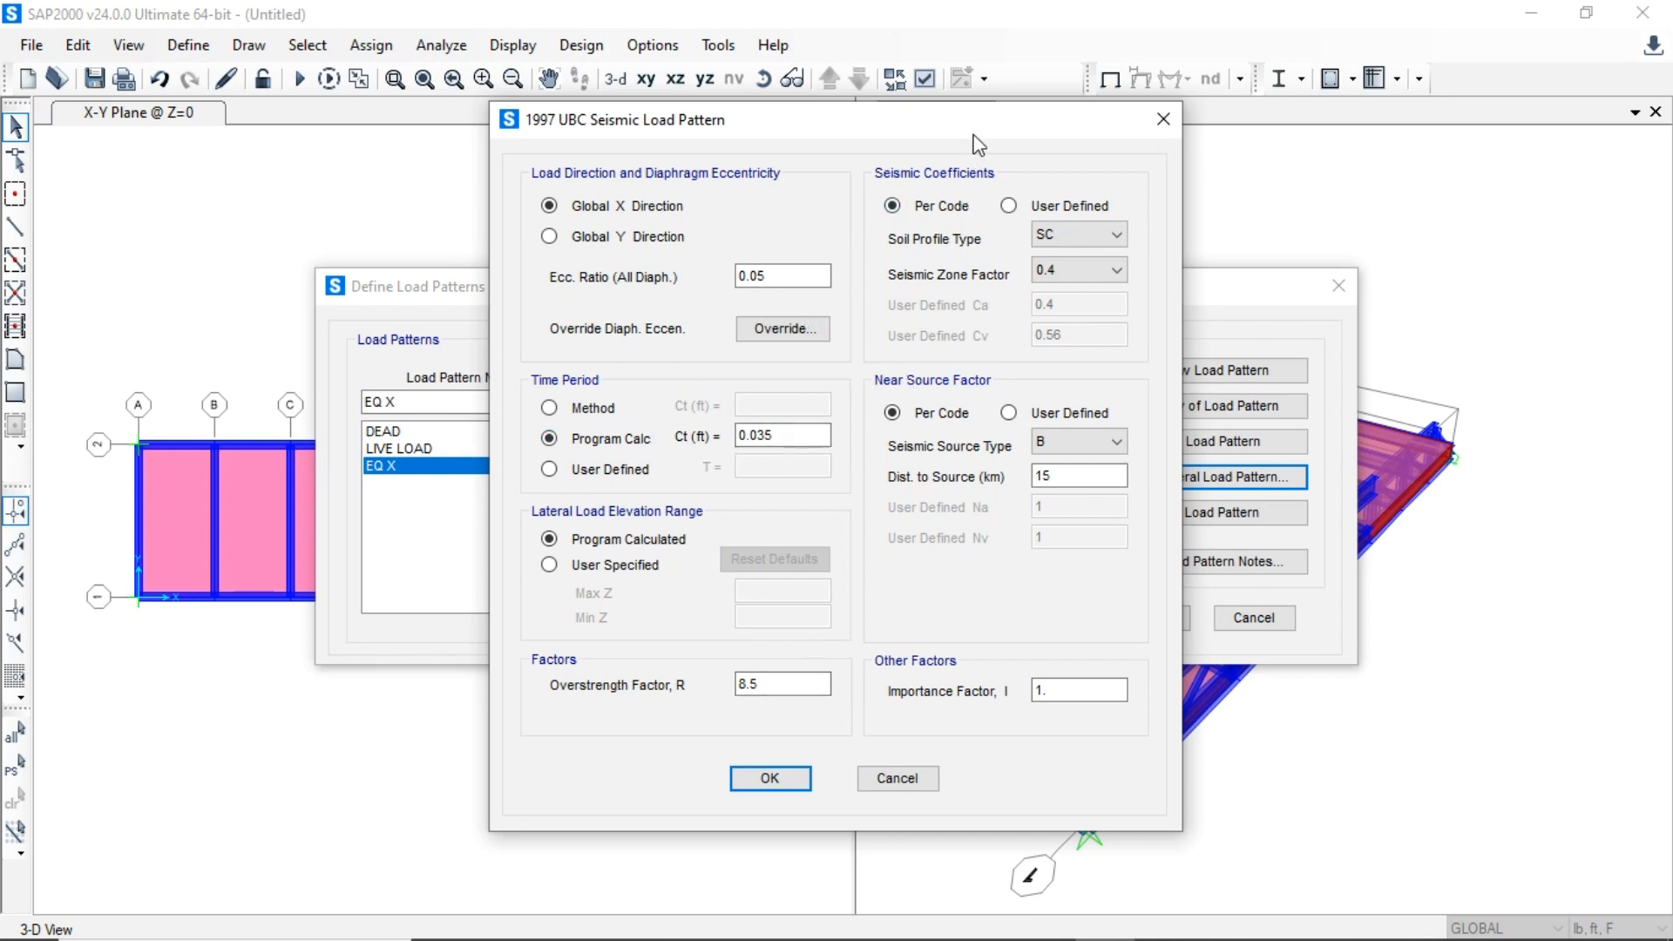
pyautogui.moveTo(970, 133)
pyautogui.mouseDown()
pyautogui.moveTo(898, 141)
pyautogui.moveTo(988, 145)
pyautogui.mouseUp()
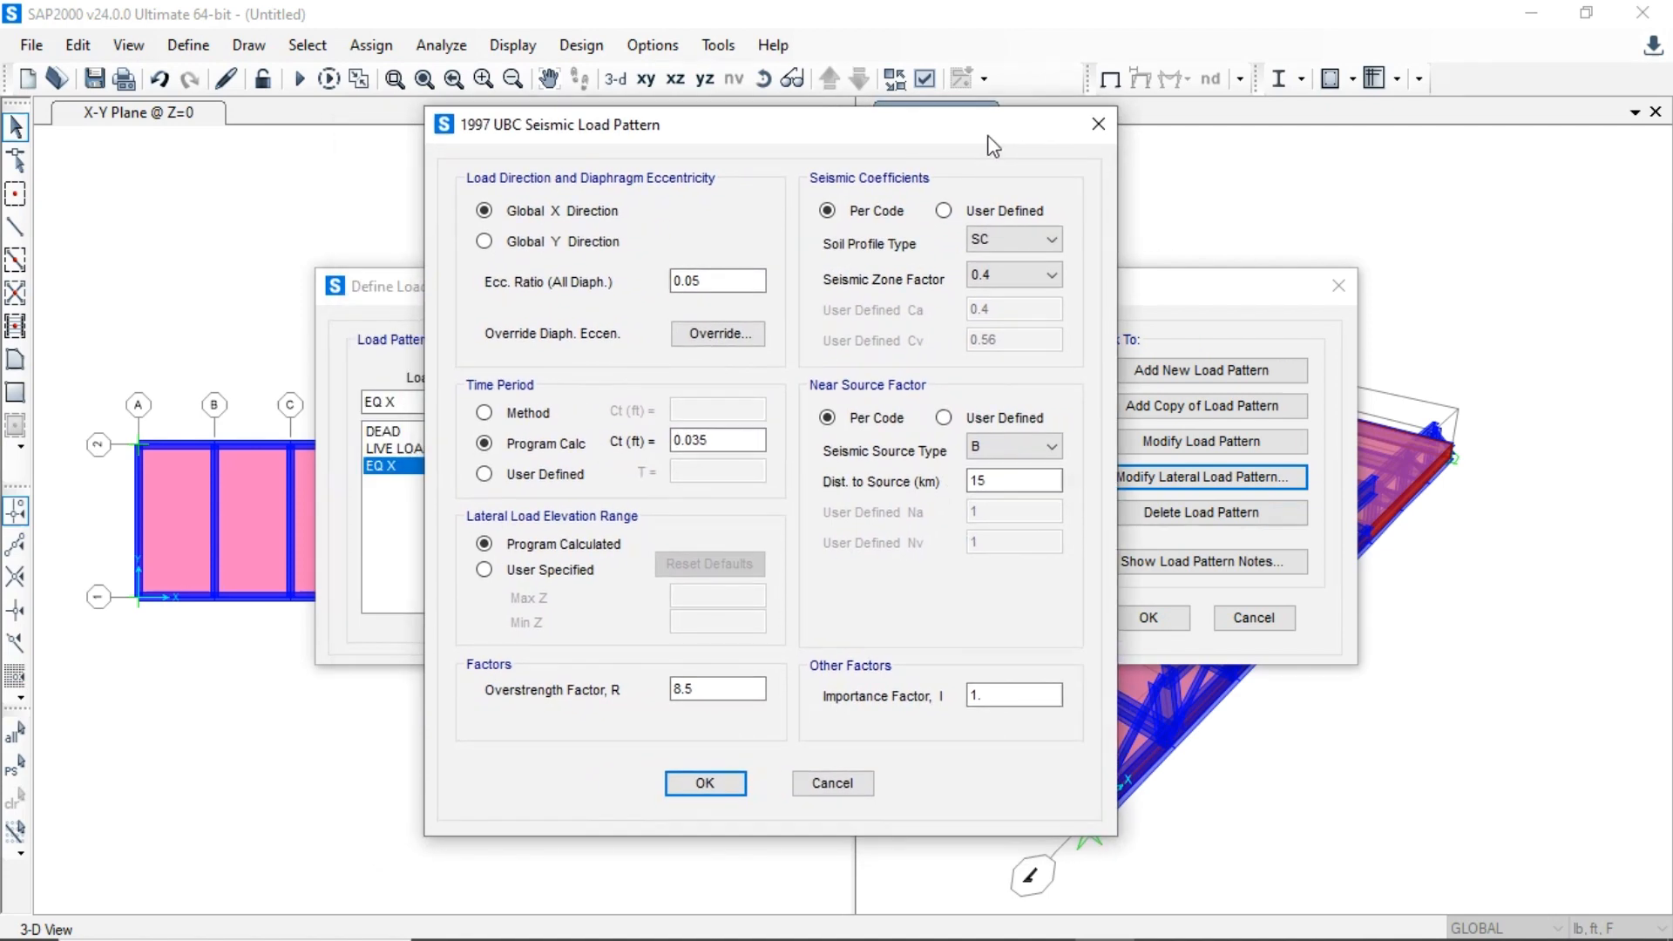
pyautogui.click(1017, 252)
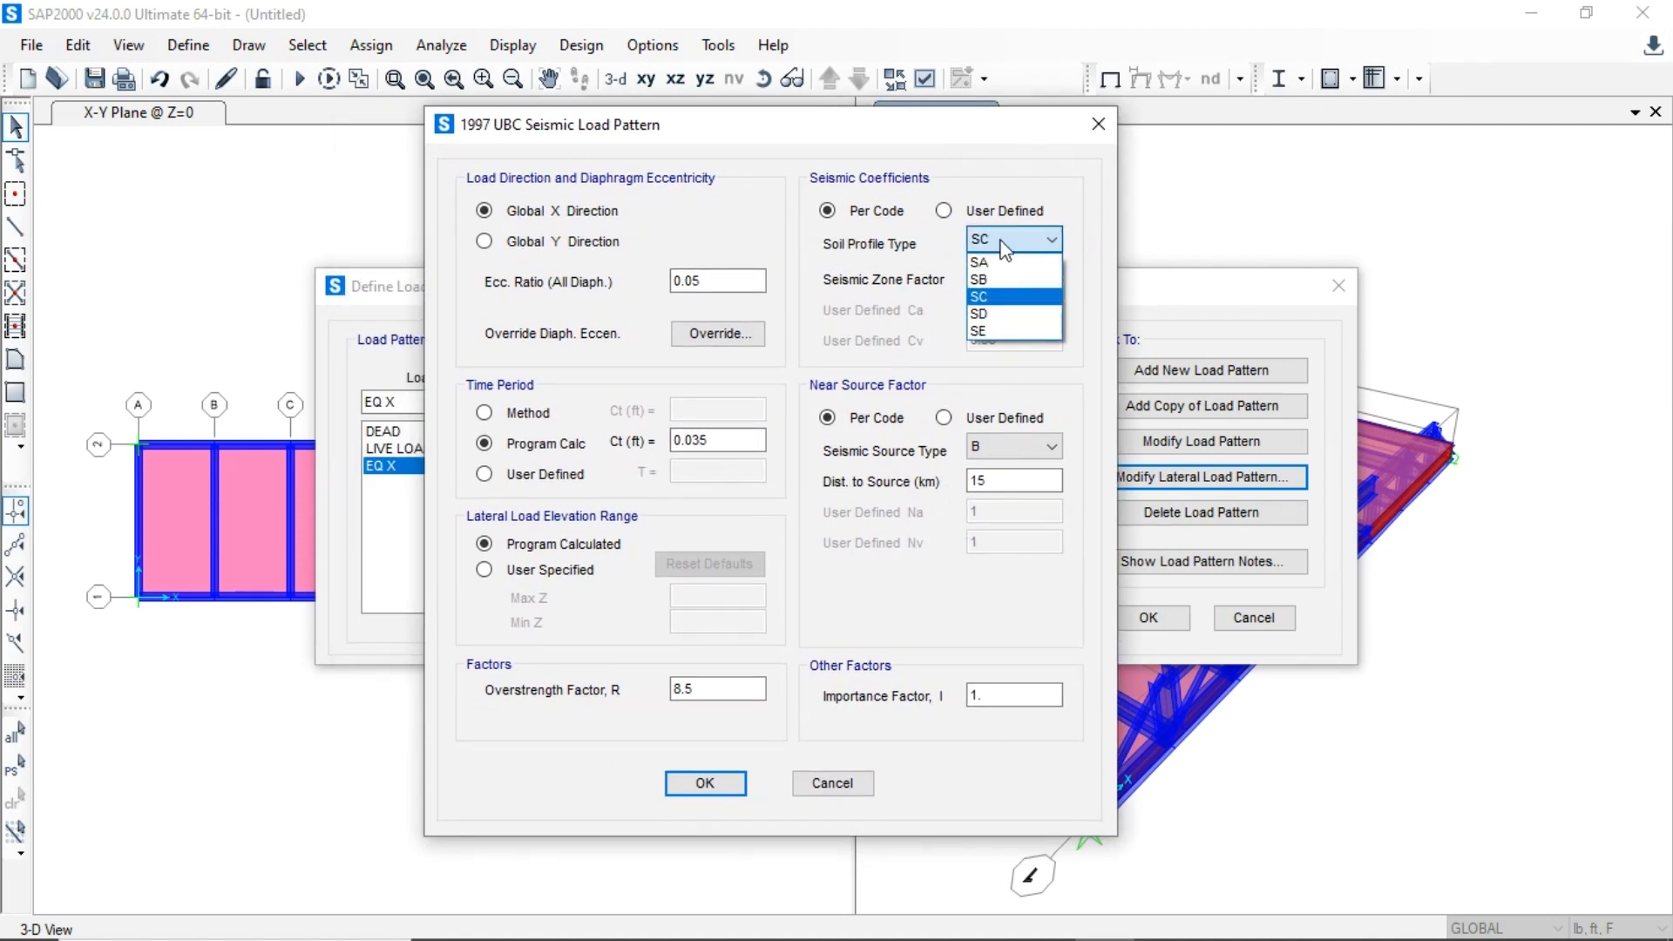
pyautogui.click(1007, 249)
pyautogui.click(1002, 241)
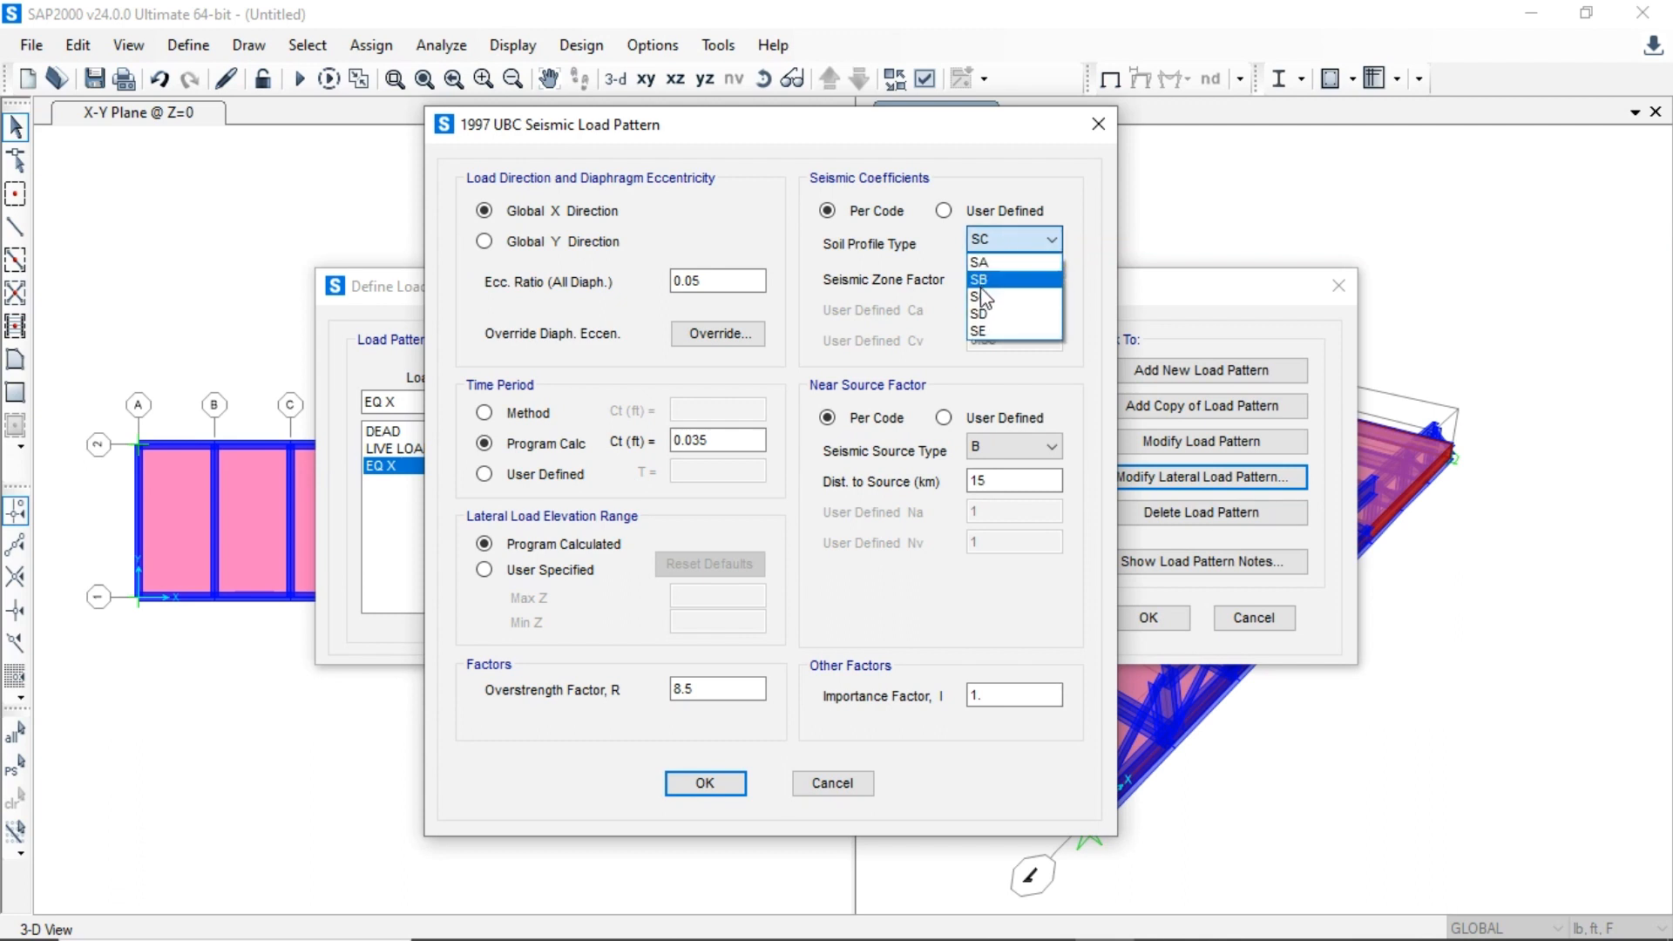
pyautogui.click(981, 281)
# - Set the seismic zone factor of the EQ X pattern to 0.3
pyautogui.click(1011, 275)
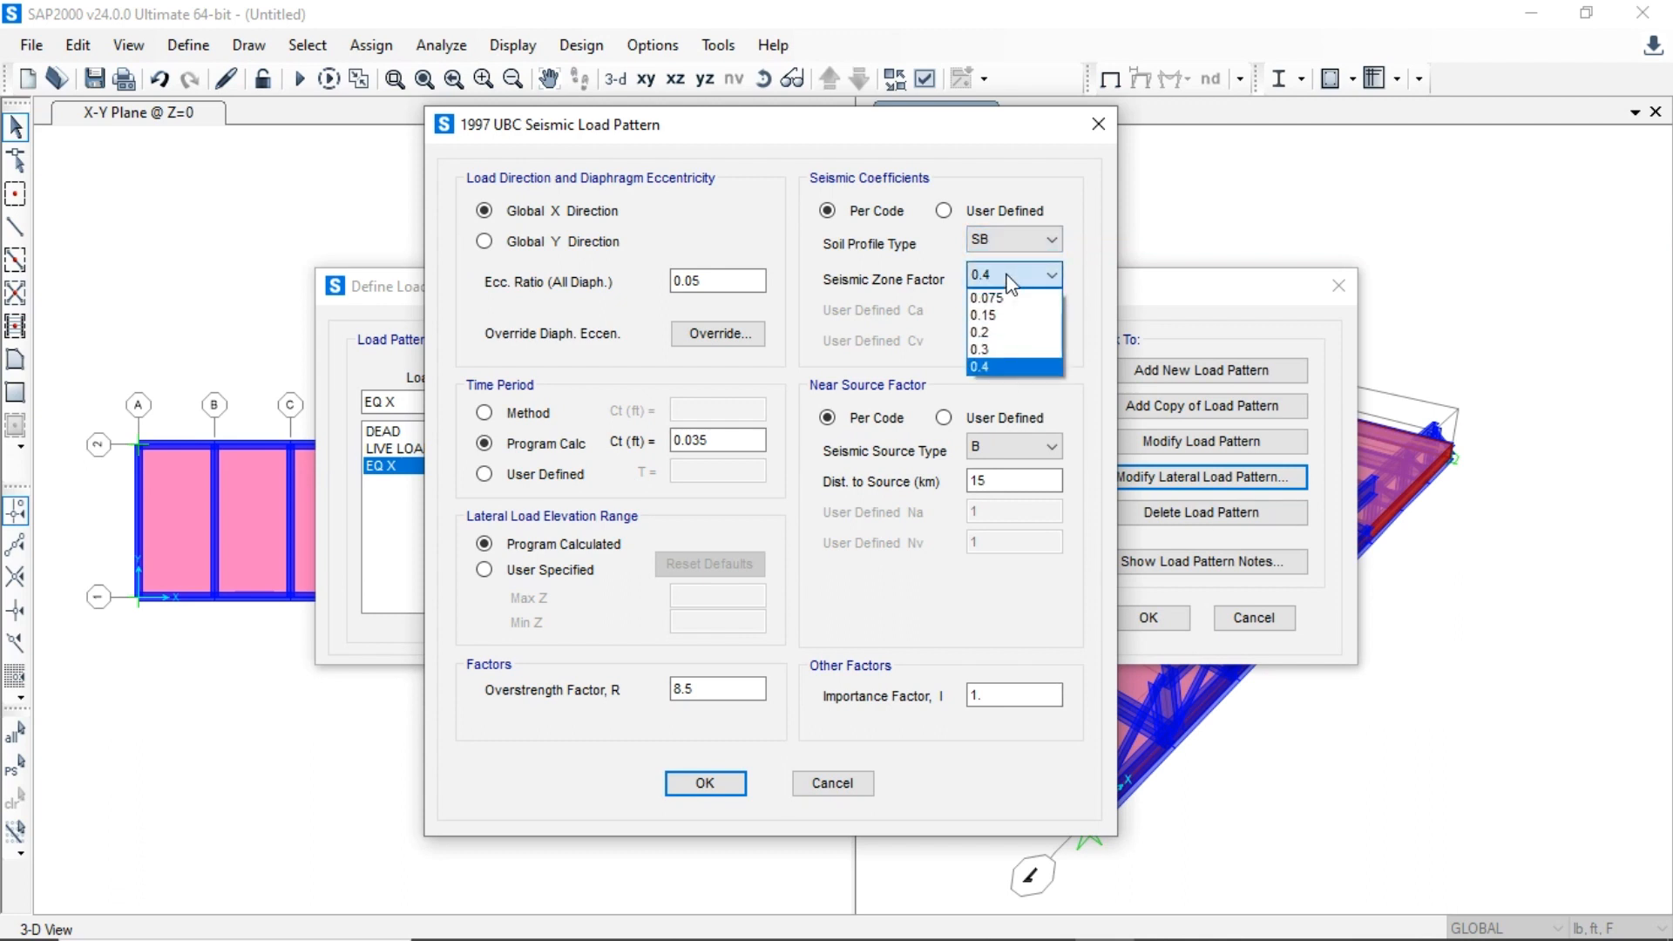
pyautogui.click(1000, 352)
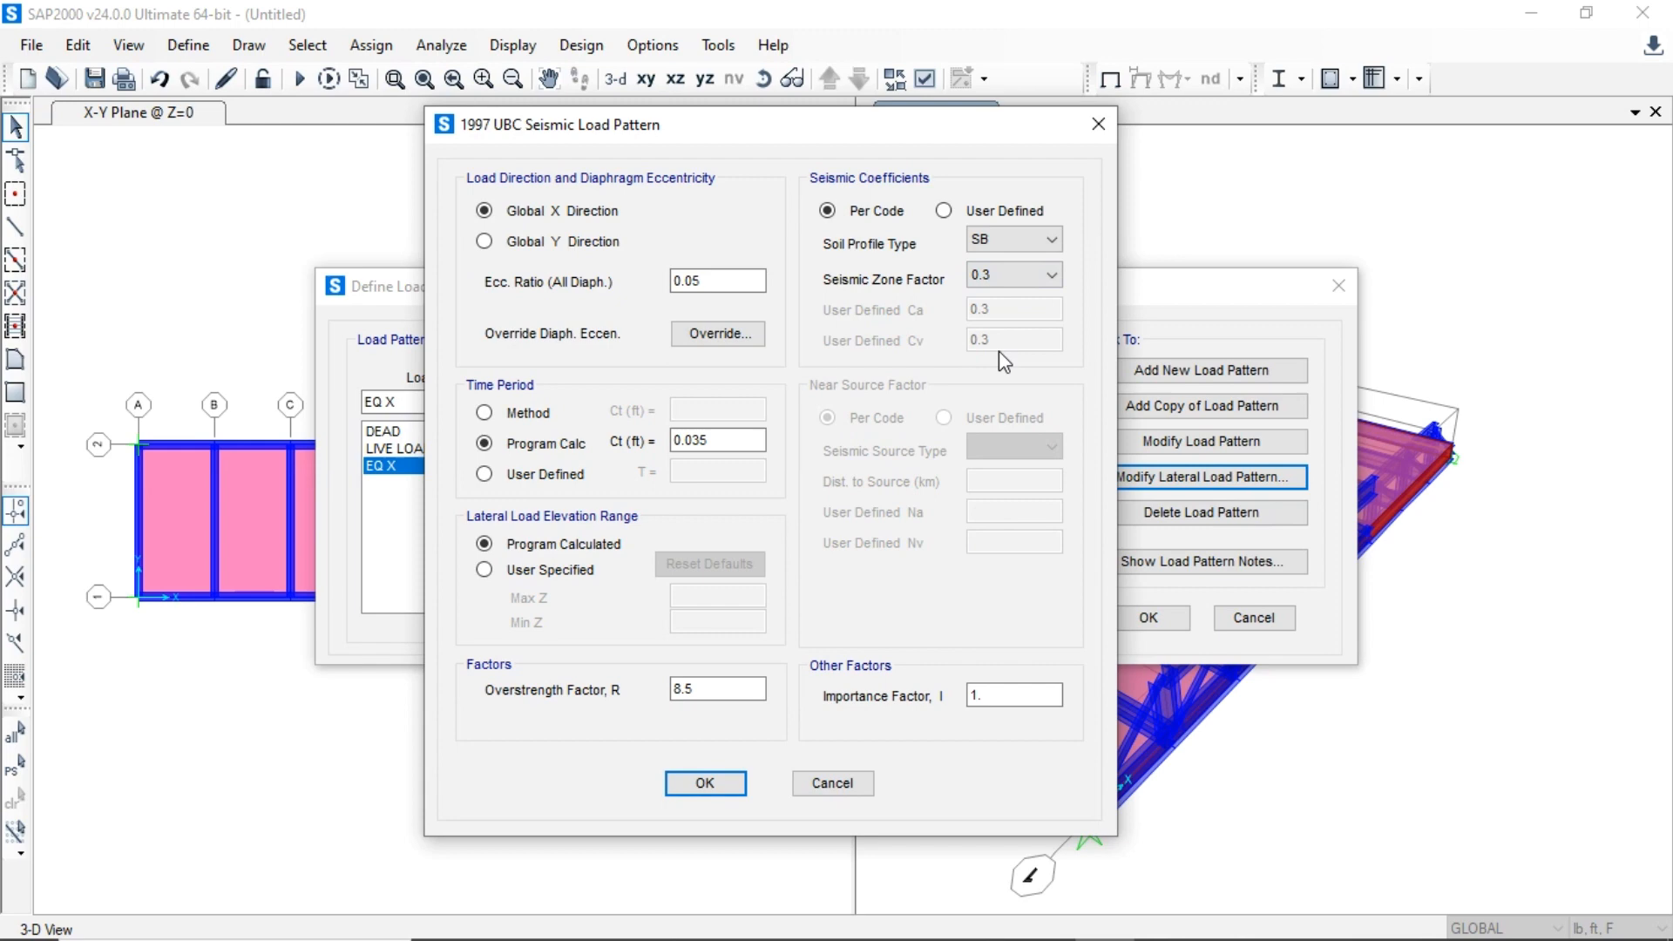
pyautogui.click(1002, 278)
pyautogui.click(999, 283)
pyautogui.click(1005, 277)
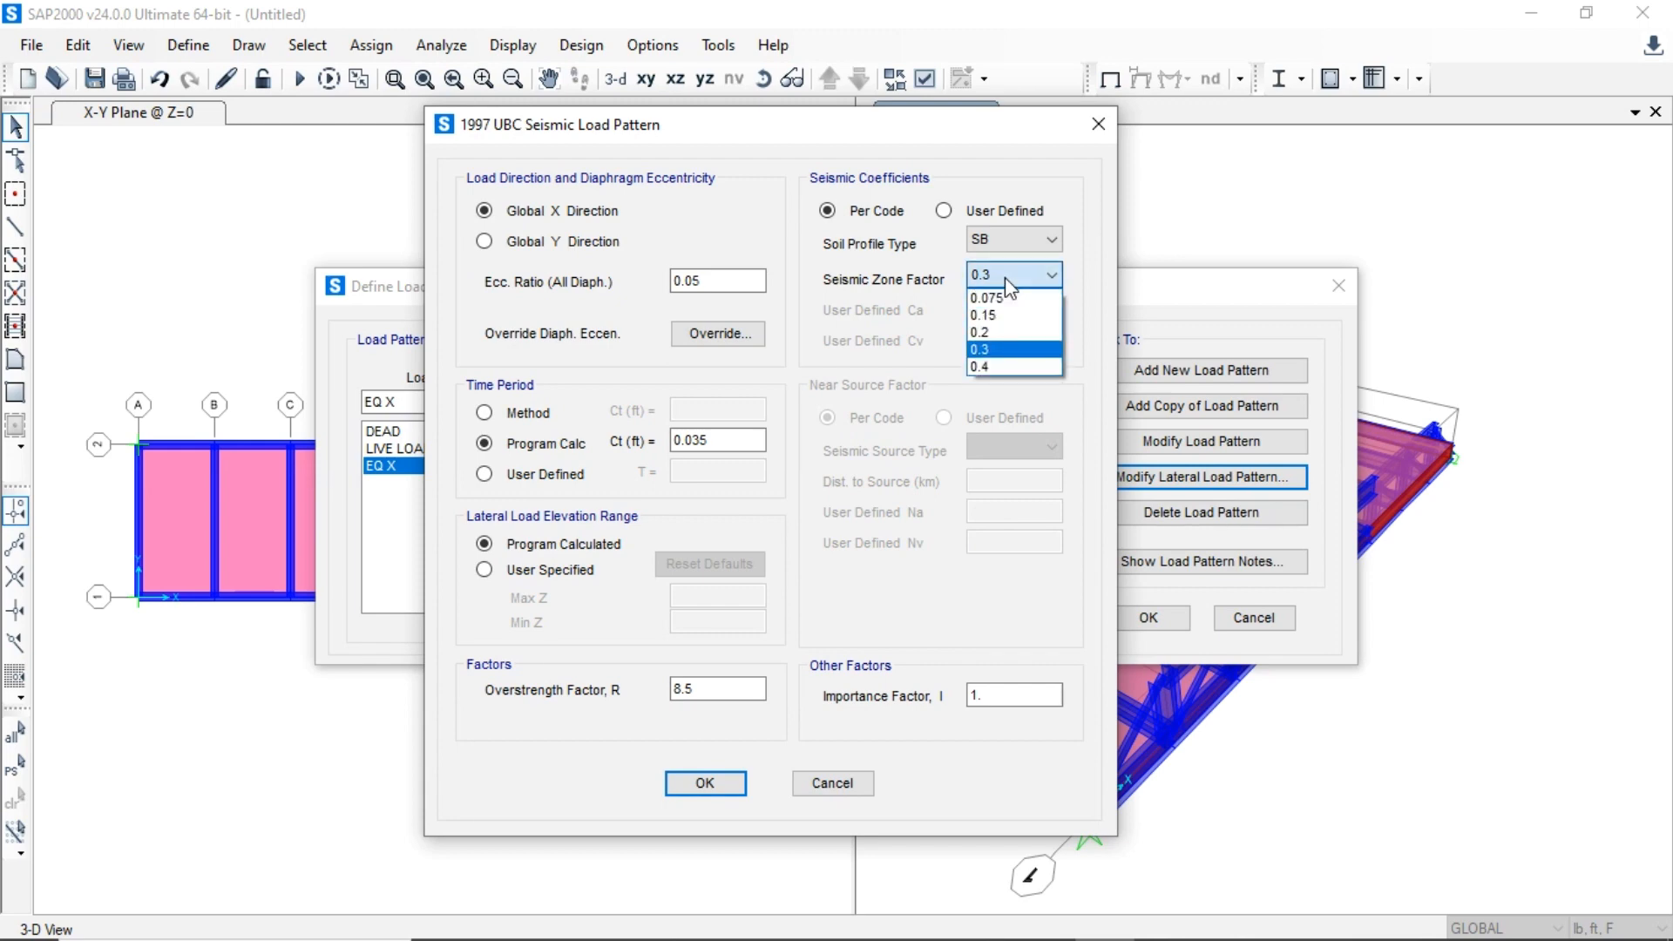
pyautogui.click(1005, 278)
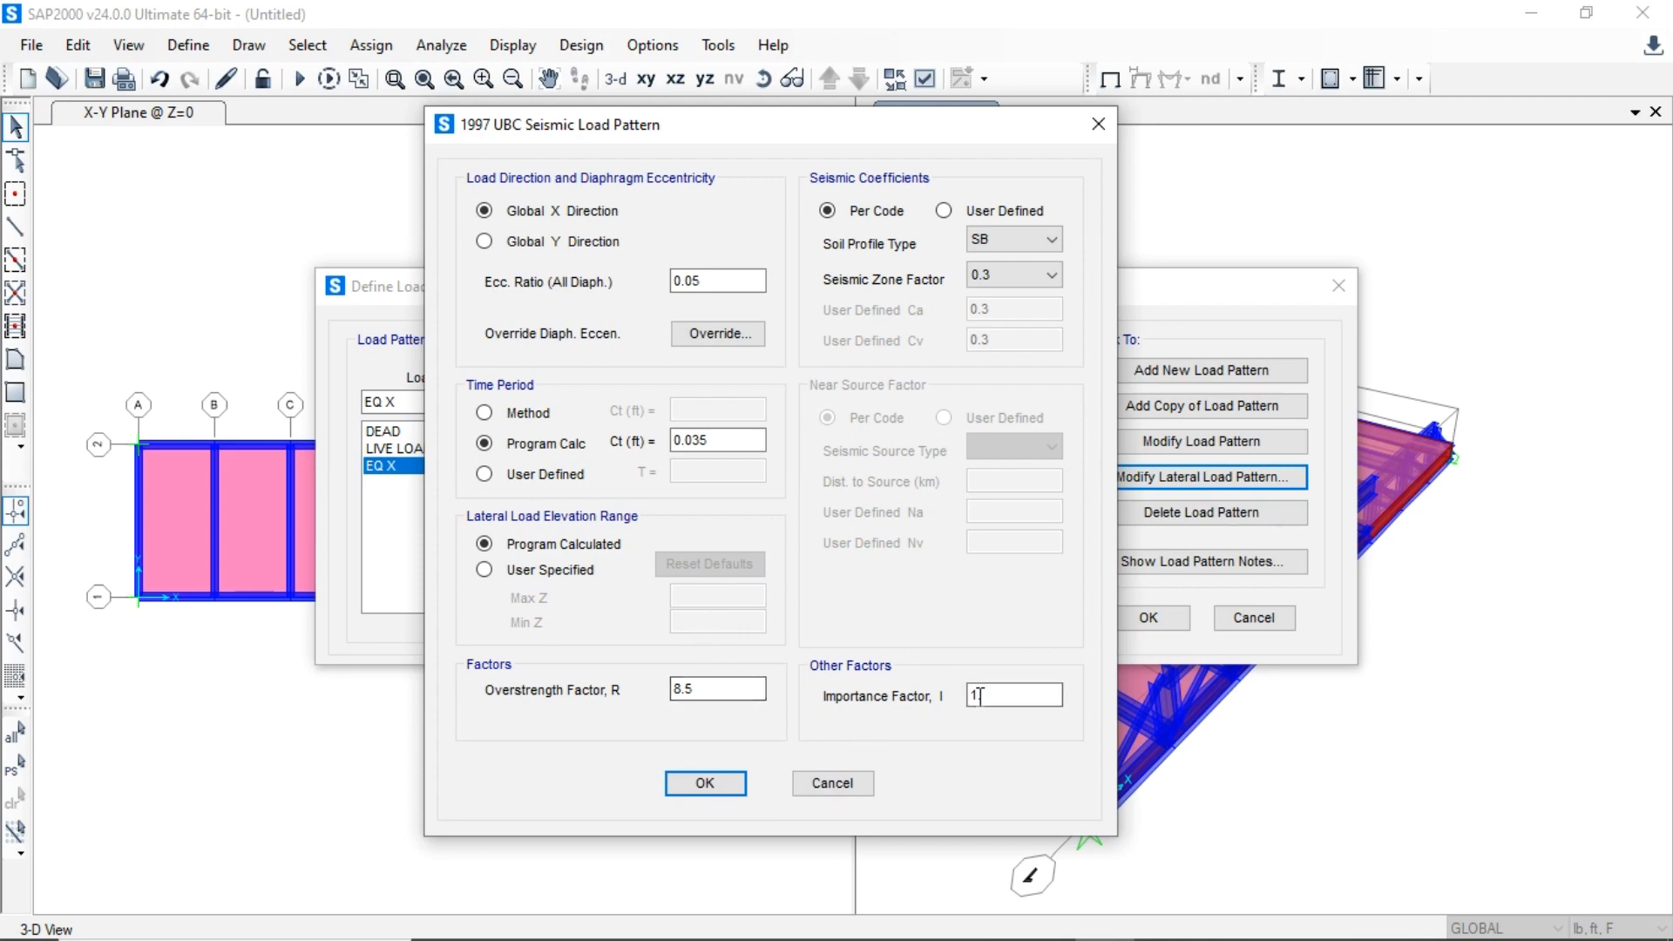
# - Set the overstrength factor R of EQ X to 5.5 and accept its seismic settings
pyautogui.doubleClick(692, 689)
pyautogui.write('5.5')
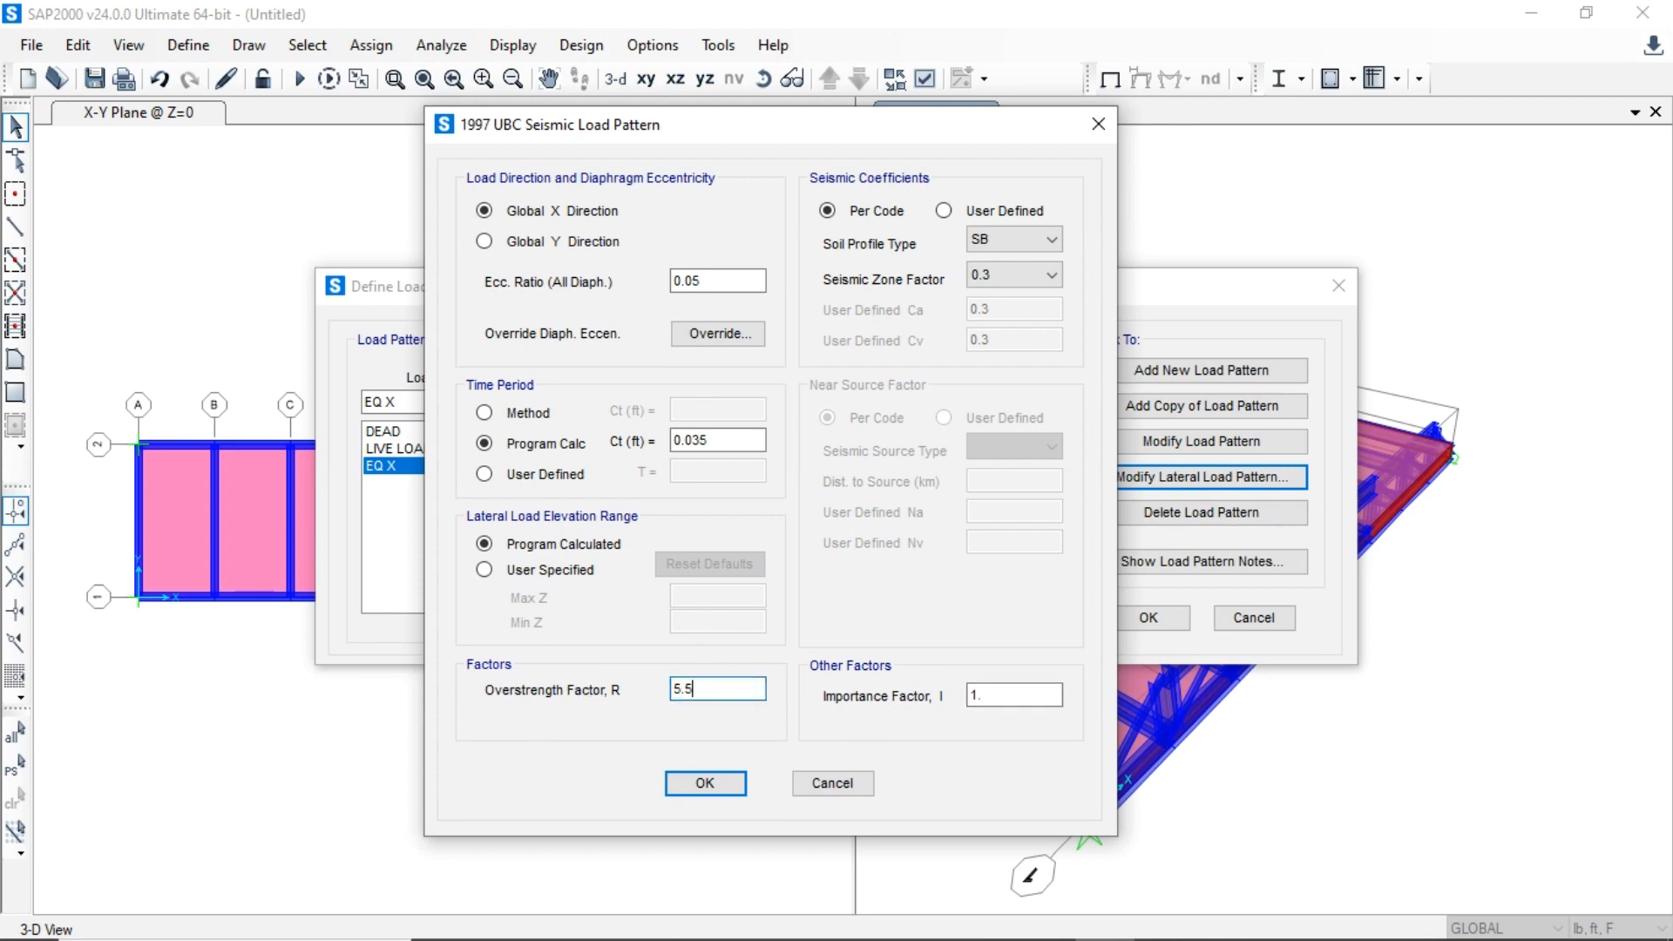
pyautogui.click(712, 784)
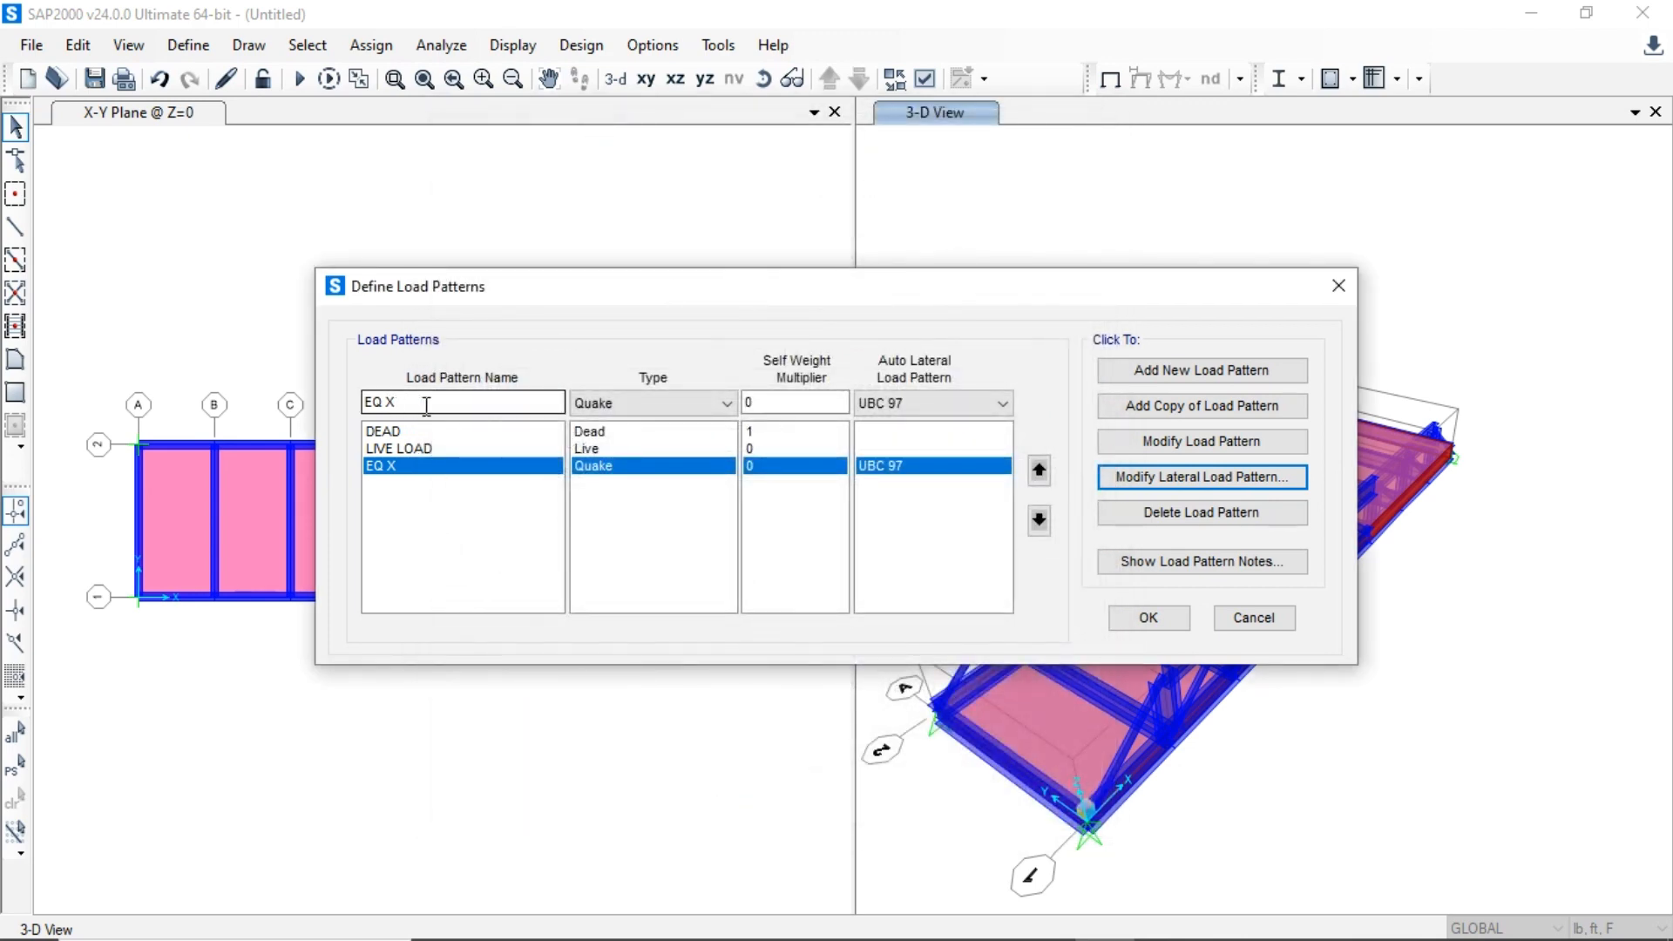
# - Add a Quake load pattern named EQ Y with UBC 97 as its auto lateral load pattern
pyautogui.click(429, 406)
pyautogui.press('BackSpace')
pyautogui.write('Y')
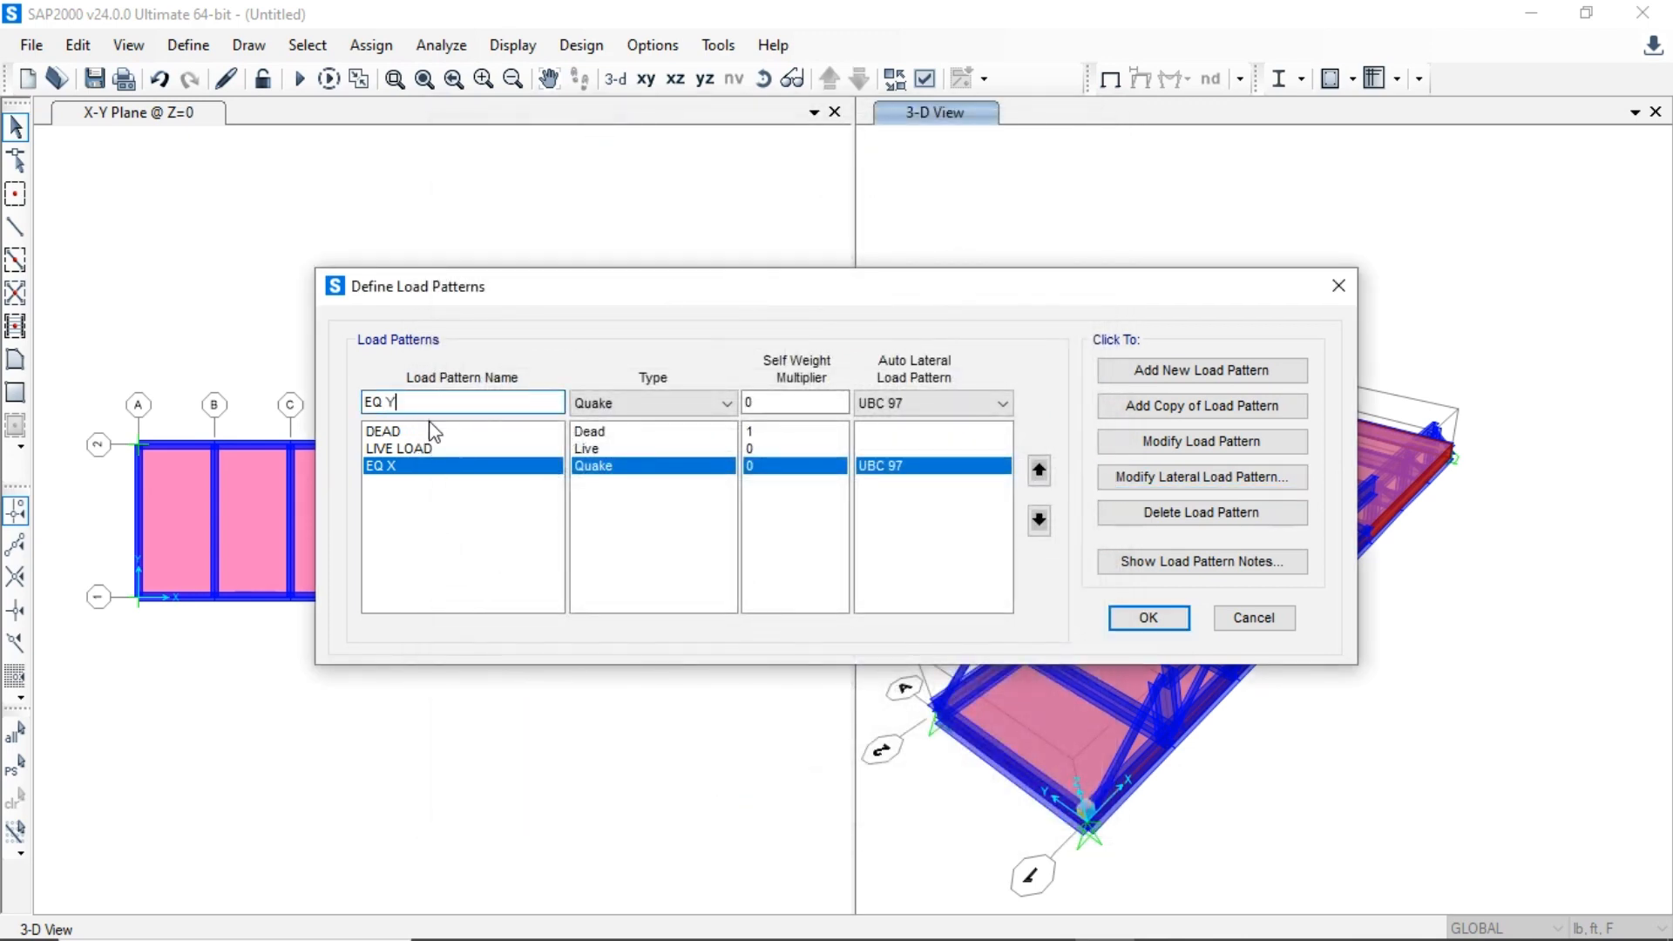
pyautogui.click(1142, 373)
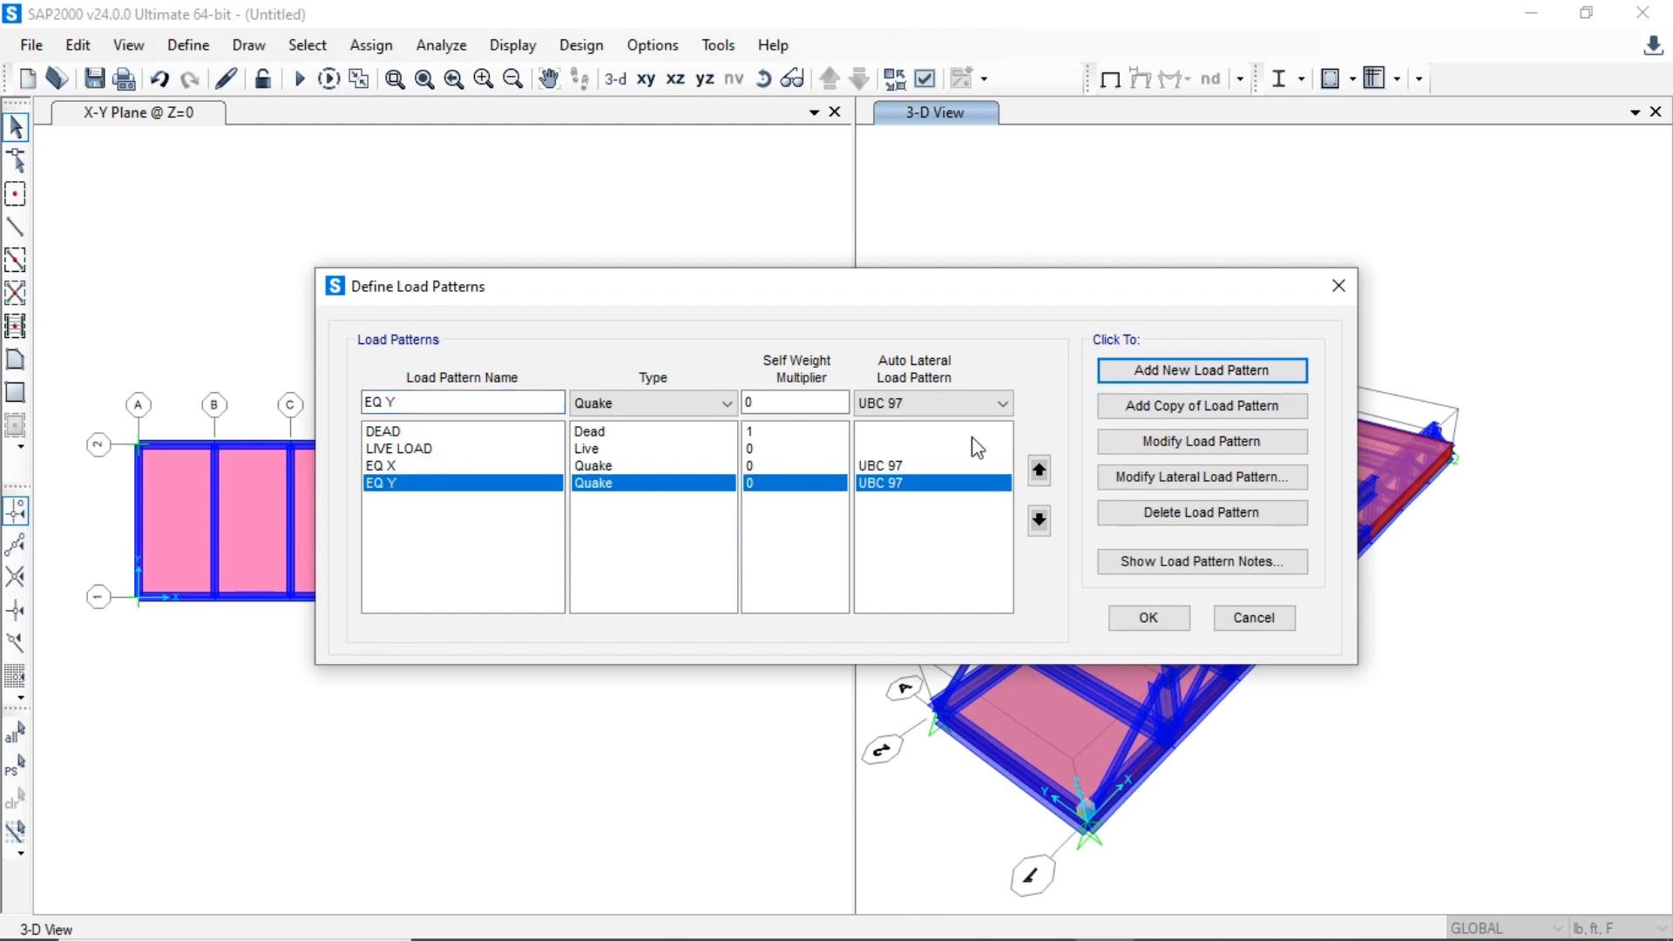
# - Set the EQ Y lateral load to the global Y direction with soil profile type SB and seismic zone factor 0.2
pyautogui.click(1126, 479)
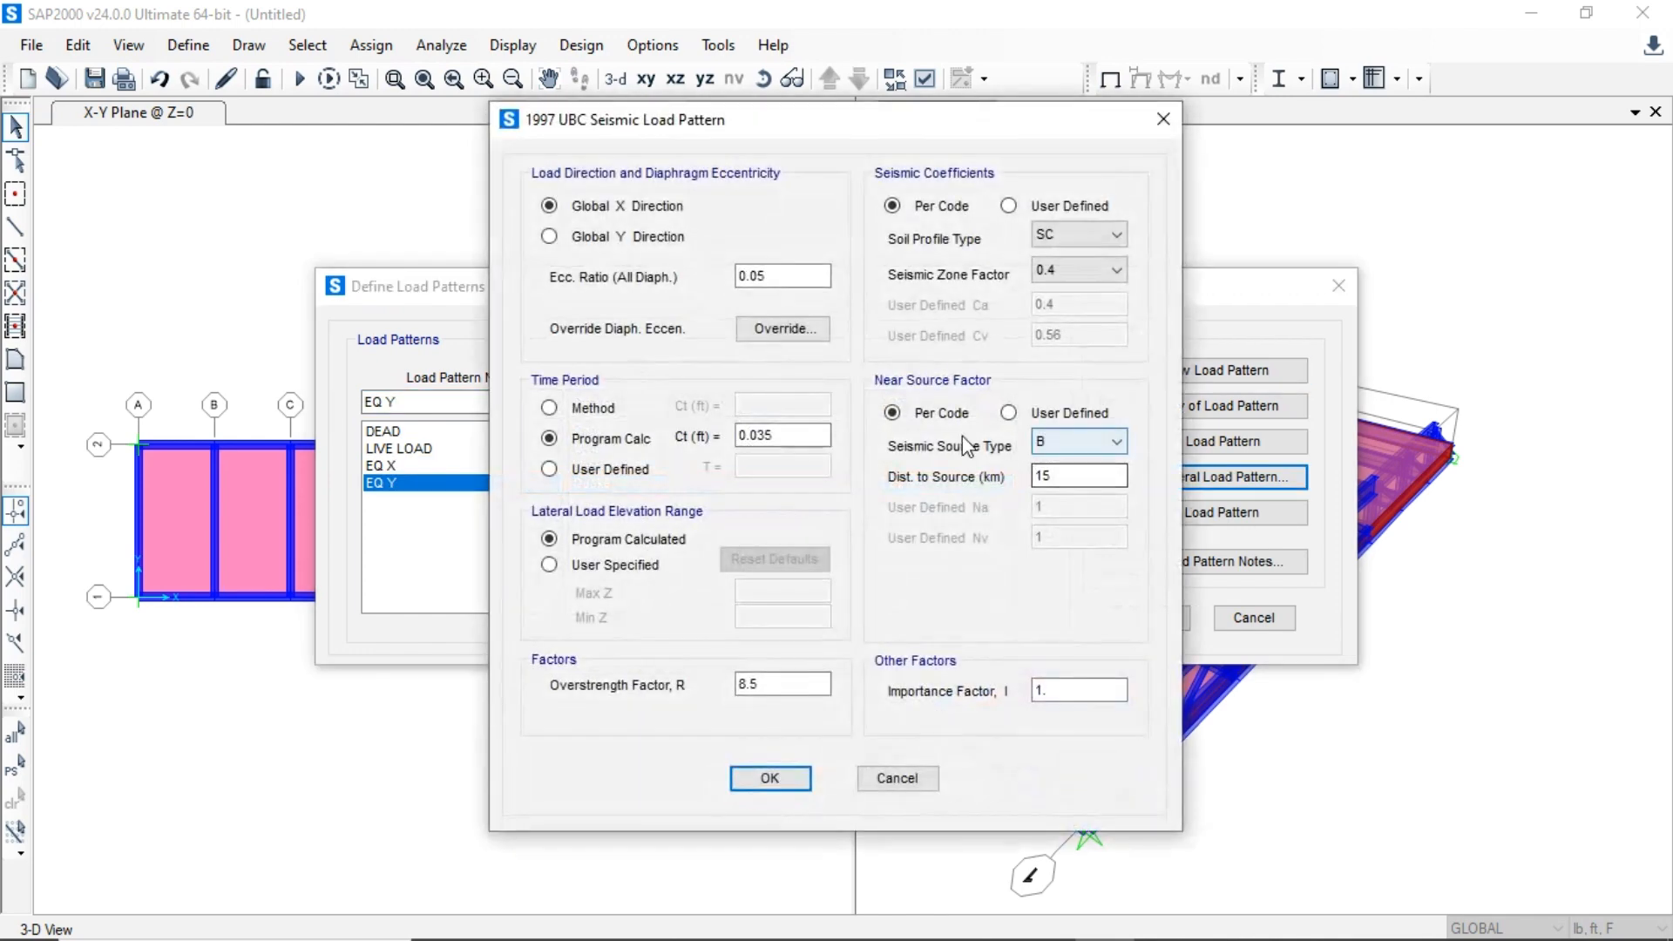
pyautogui.click(550, 237)
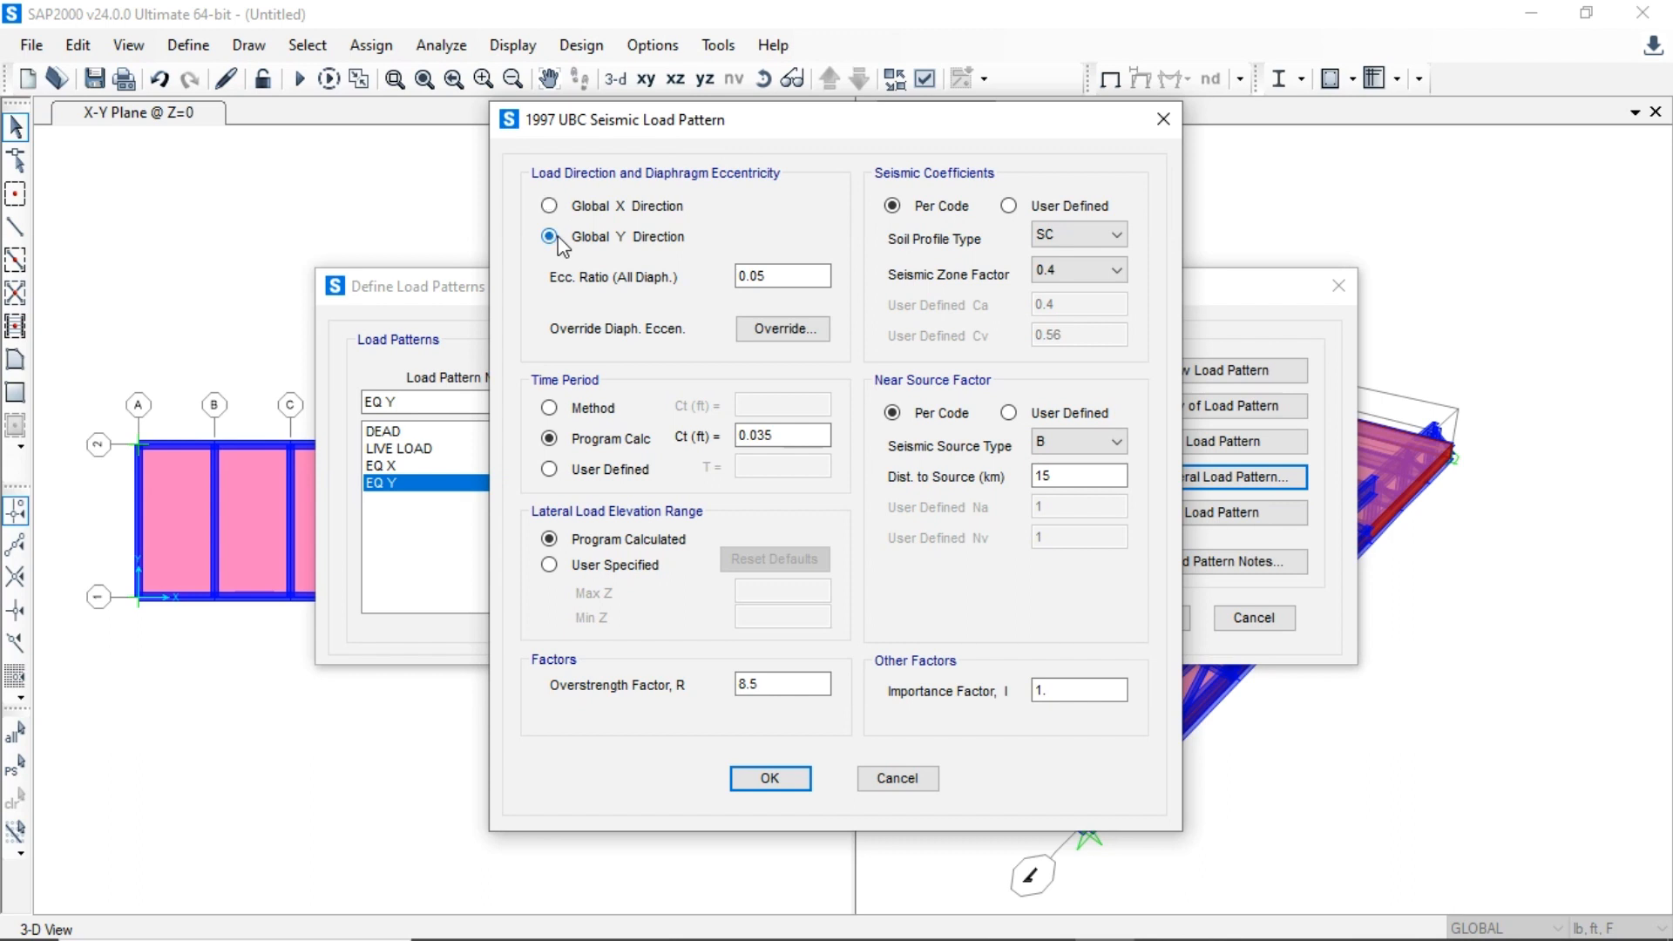
pyautogui.click(1081, 242)
pyautogui.click(1050, 268)
pyautogui.click(1044, 273)
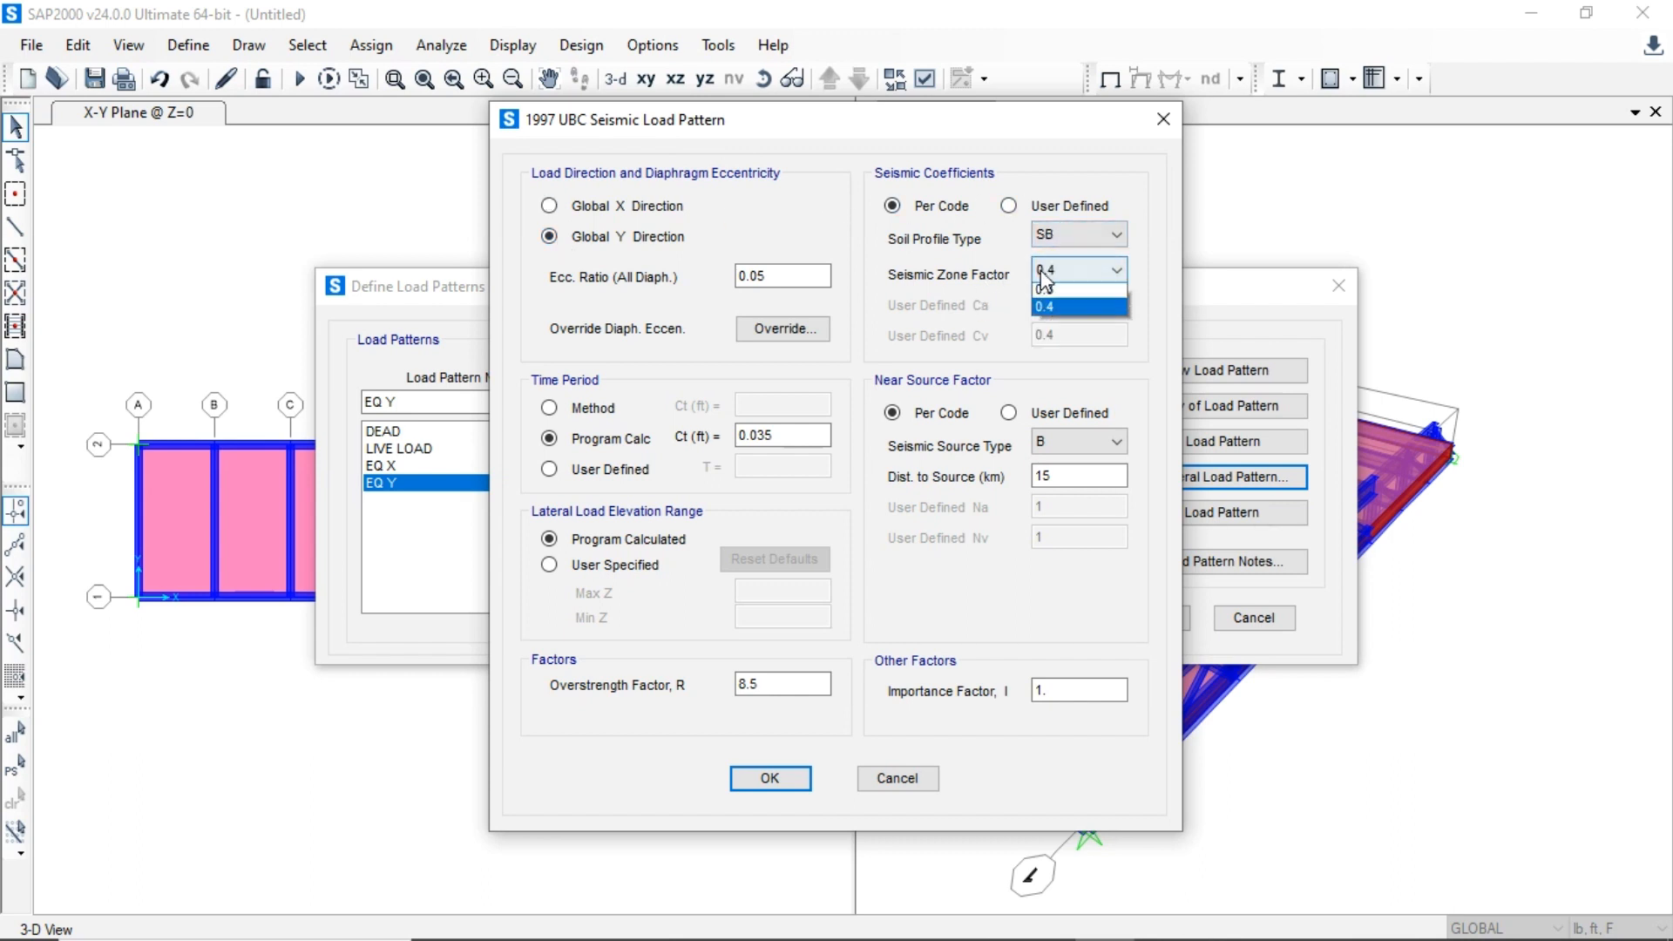
pyautogui.click(1059, 319)
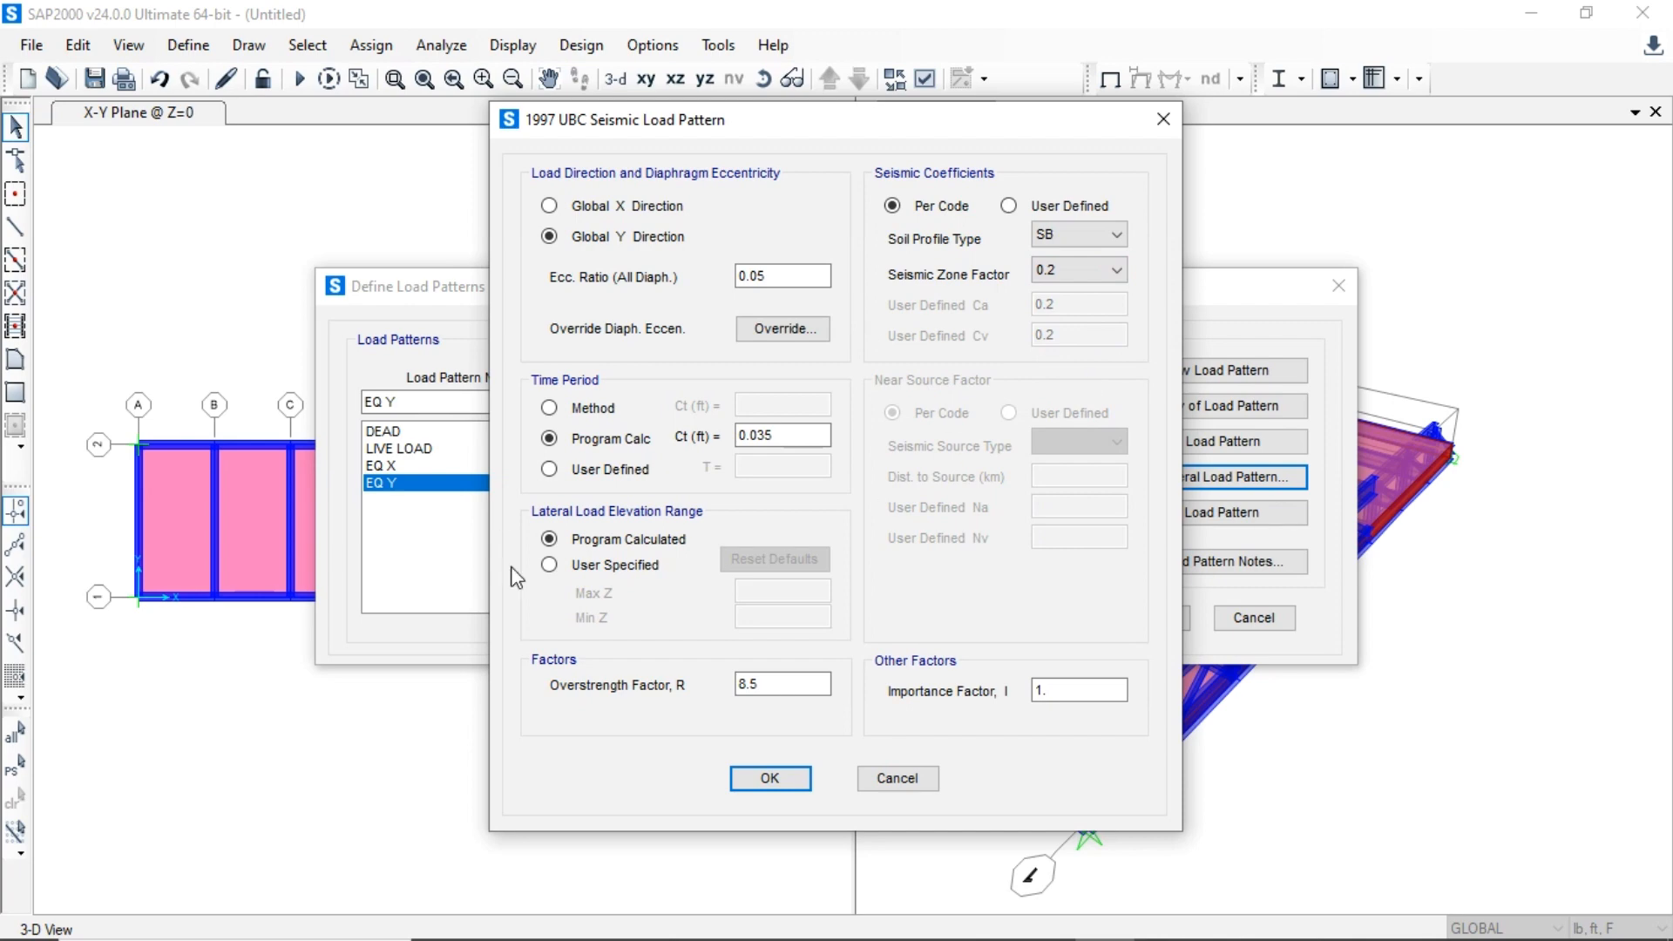
# - Set the overstrength factor R of EQ Y to 5.5 and accept its seismic settings
pyautogui.doubleClick(796, 685)
pyautogui.write('5.5')
pyautogui.click(771, 778)
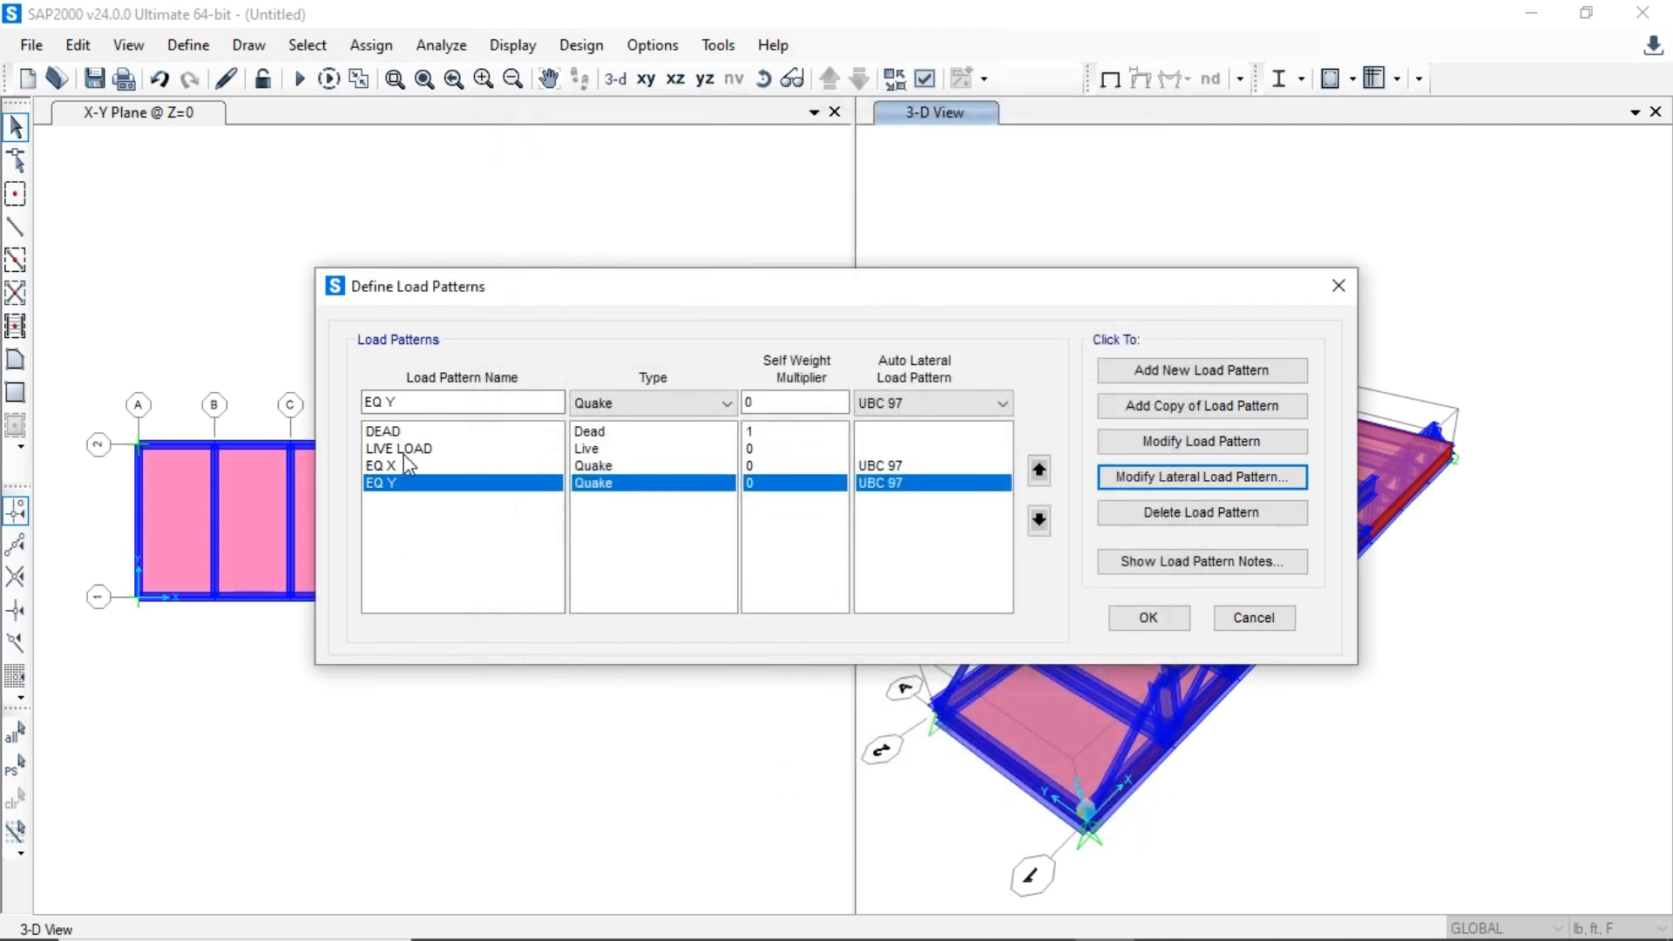
# - Accept the load pattern definitions and open the load combination definitions
pyautogui.click(1162, 618)
pyautogui.click(189, 44)
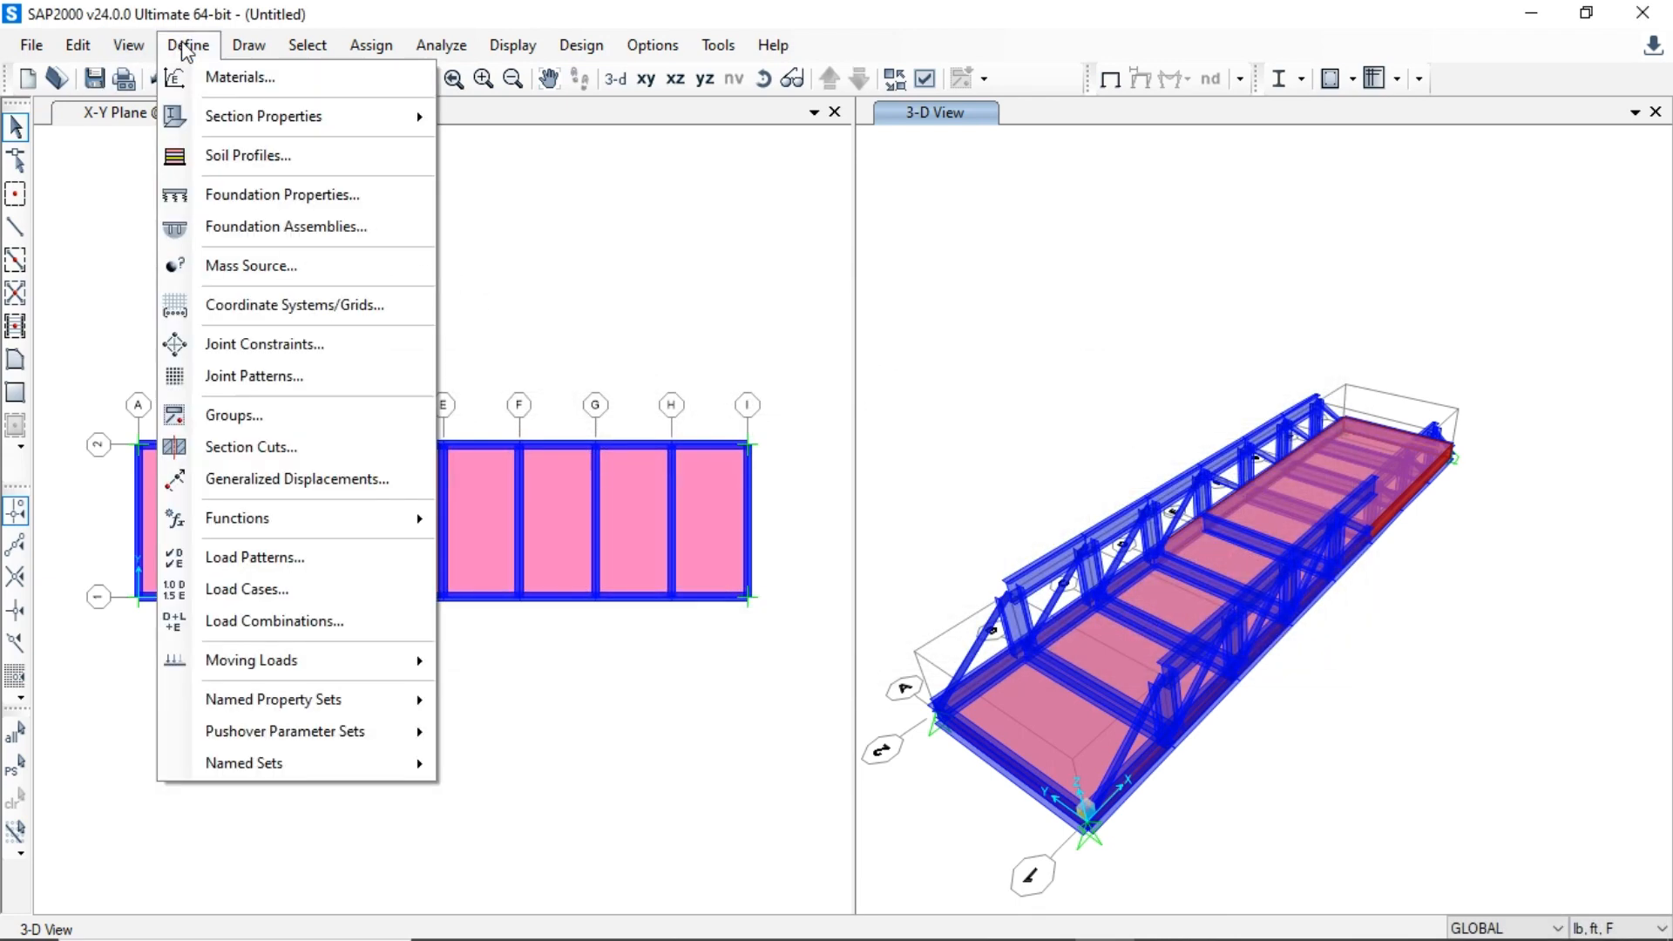
pyautogui.click(287, 621)
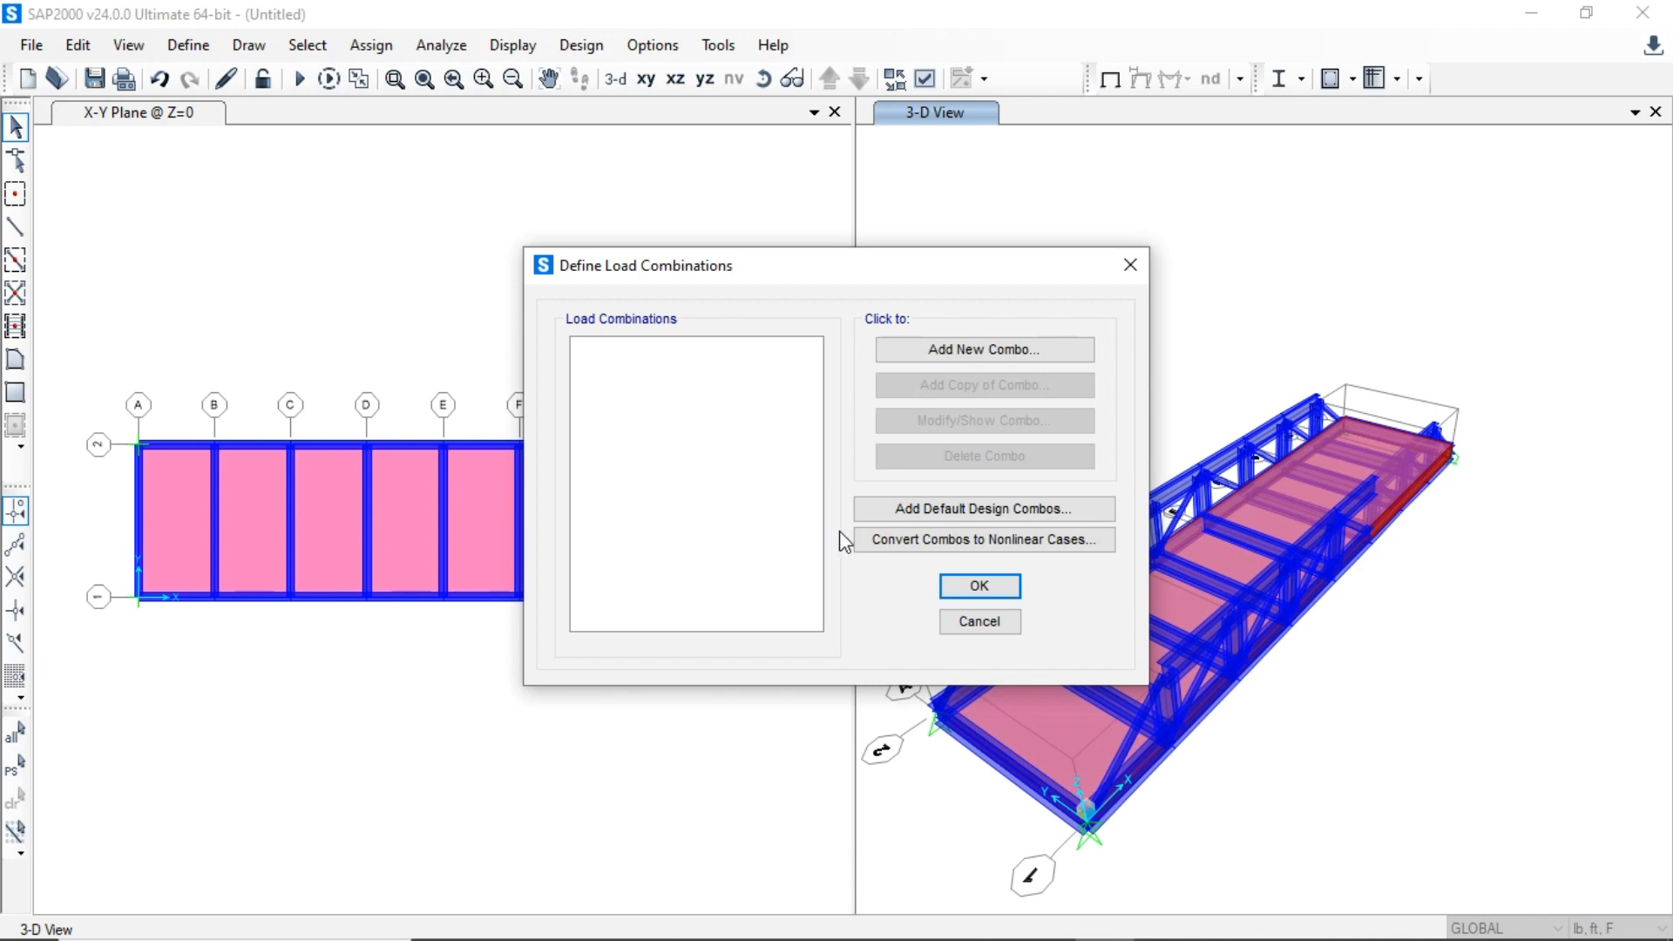
# - Generate the default load combinations for steel frame design and delete all of them, UDSTL1 to UDSTL12
pyautogui.click(916, 509)
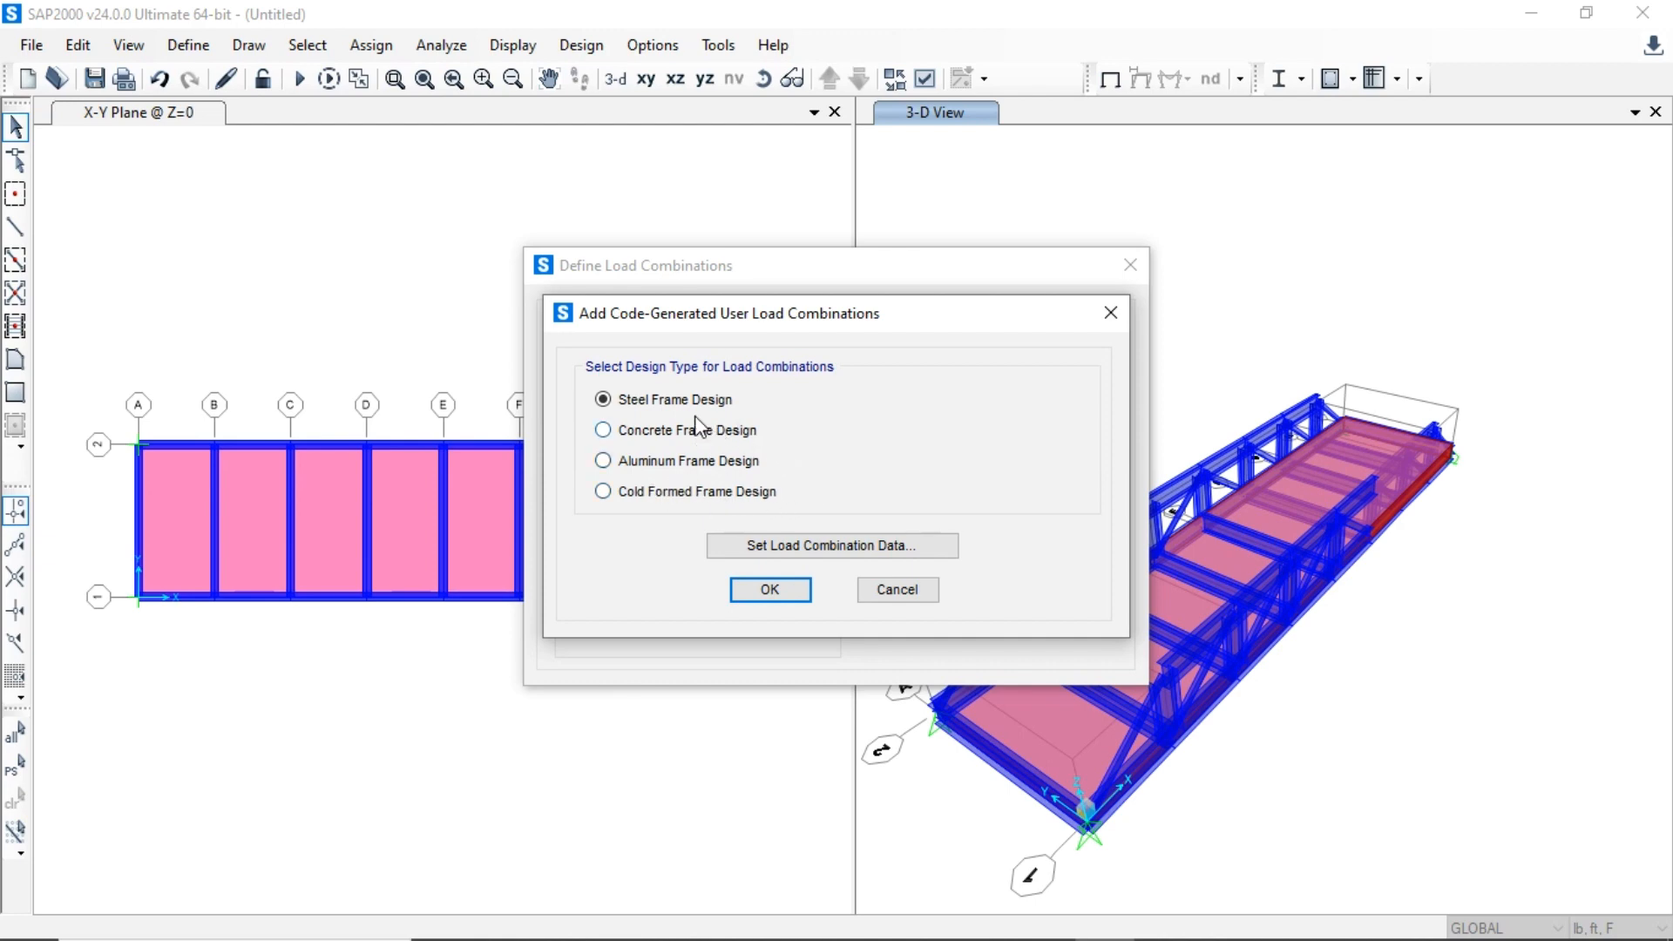
pyautogui.click(776, 590)
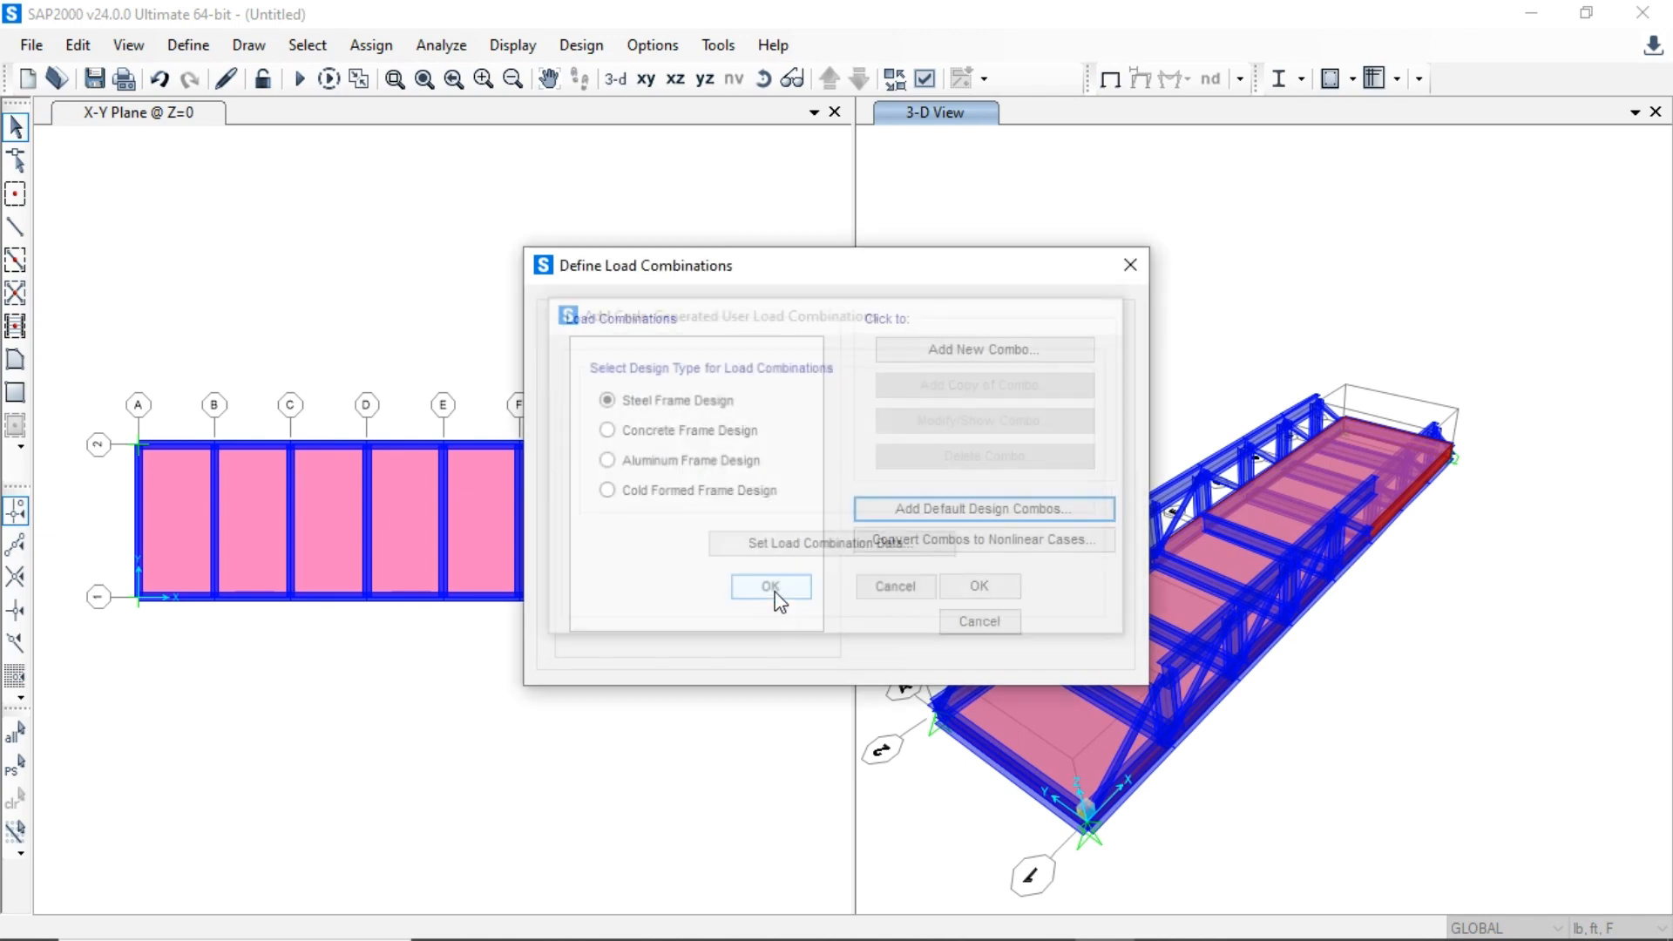
pyautogui.click(619, 579)
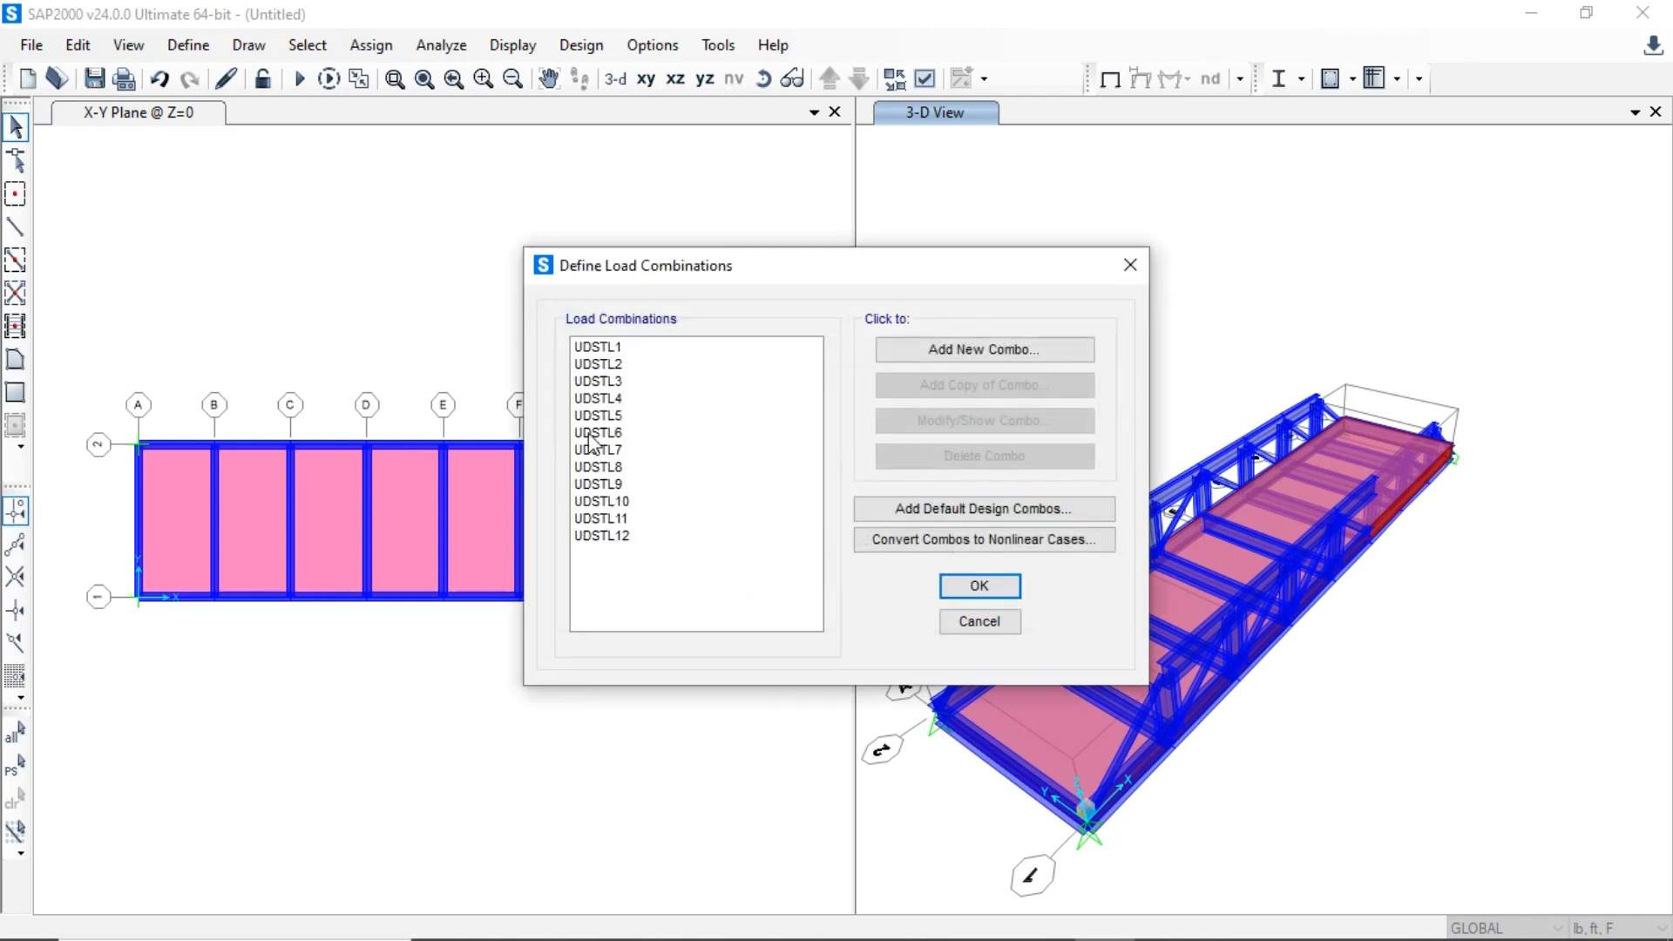
pyautogui.moveTo(620, 348); pyautogui.dragTo(571, 547)
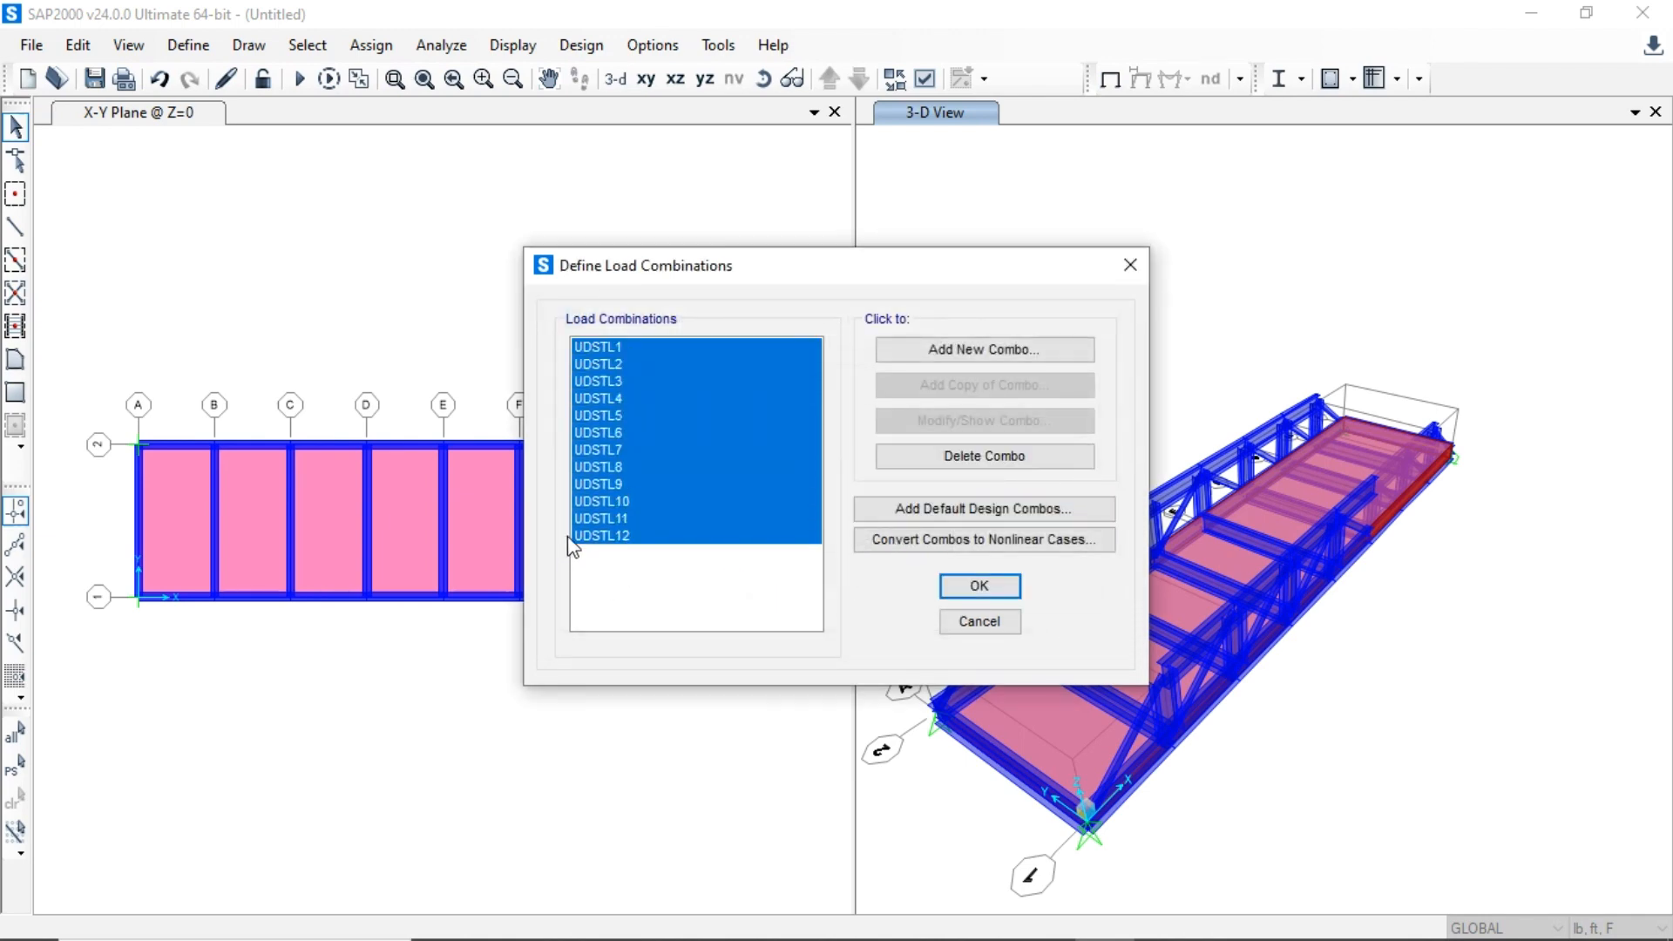
pyautogui.click(1072, 458)
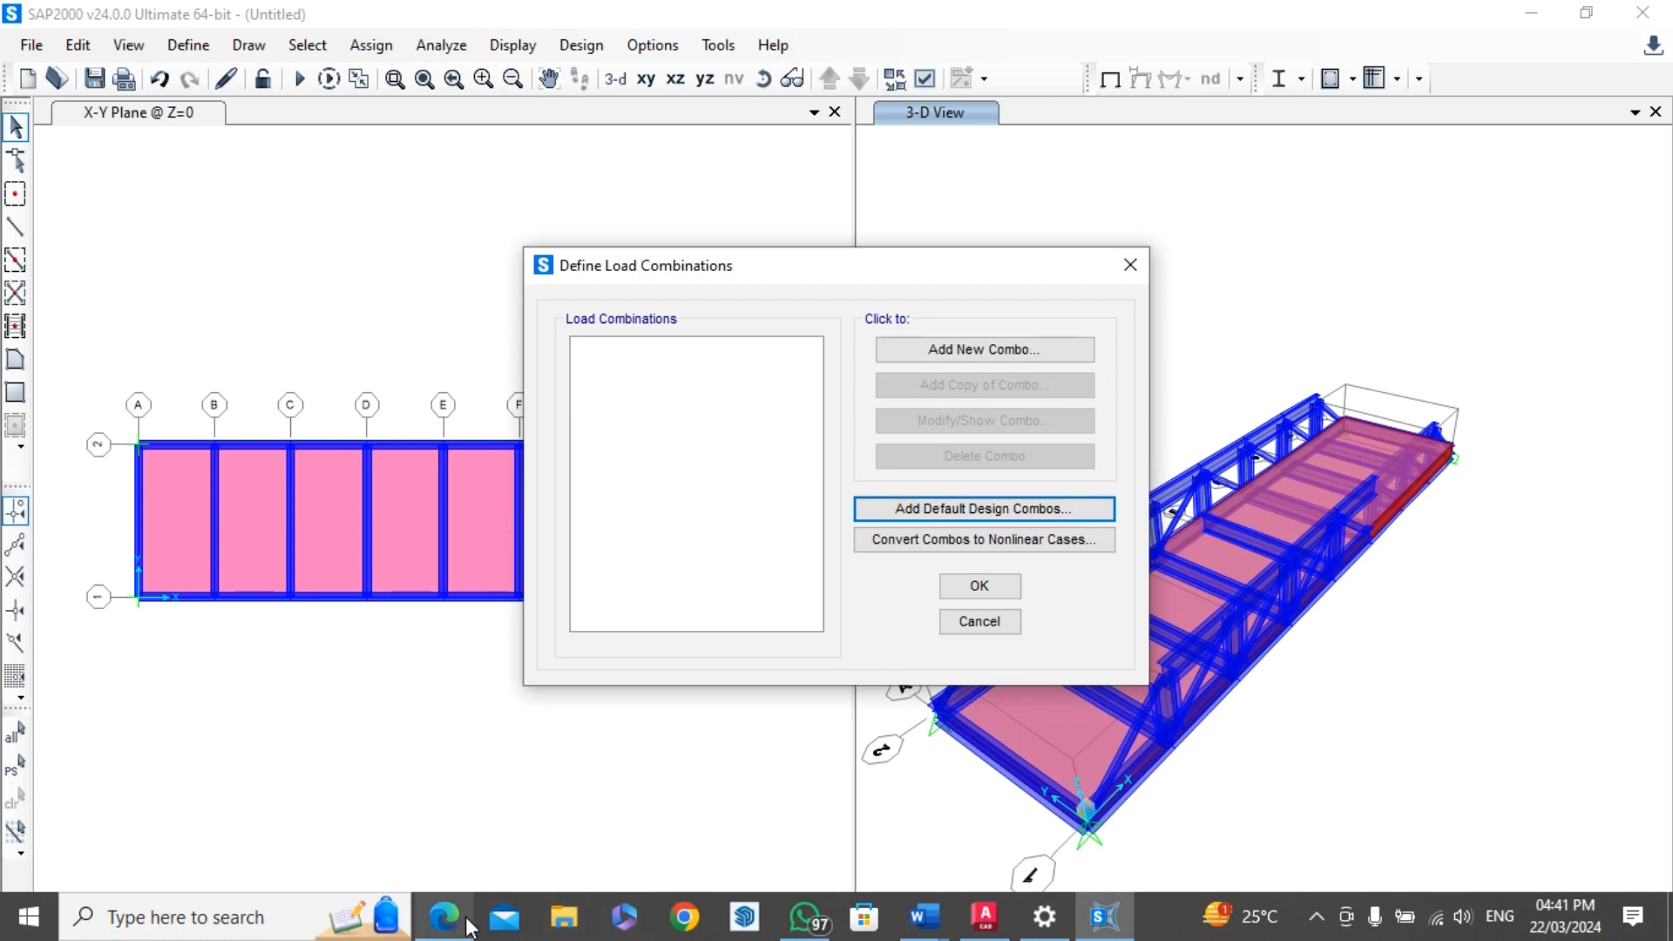
# - Switch to UBC_Volume2.pdf in Microsoft Edge and examine the basic load combinations in section 1612.2.1
pyautogui.click(445, 917)
pyautogui.click(28, 150)
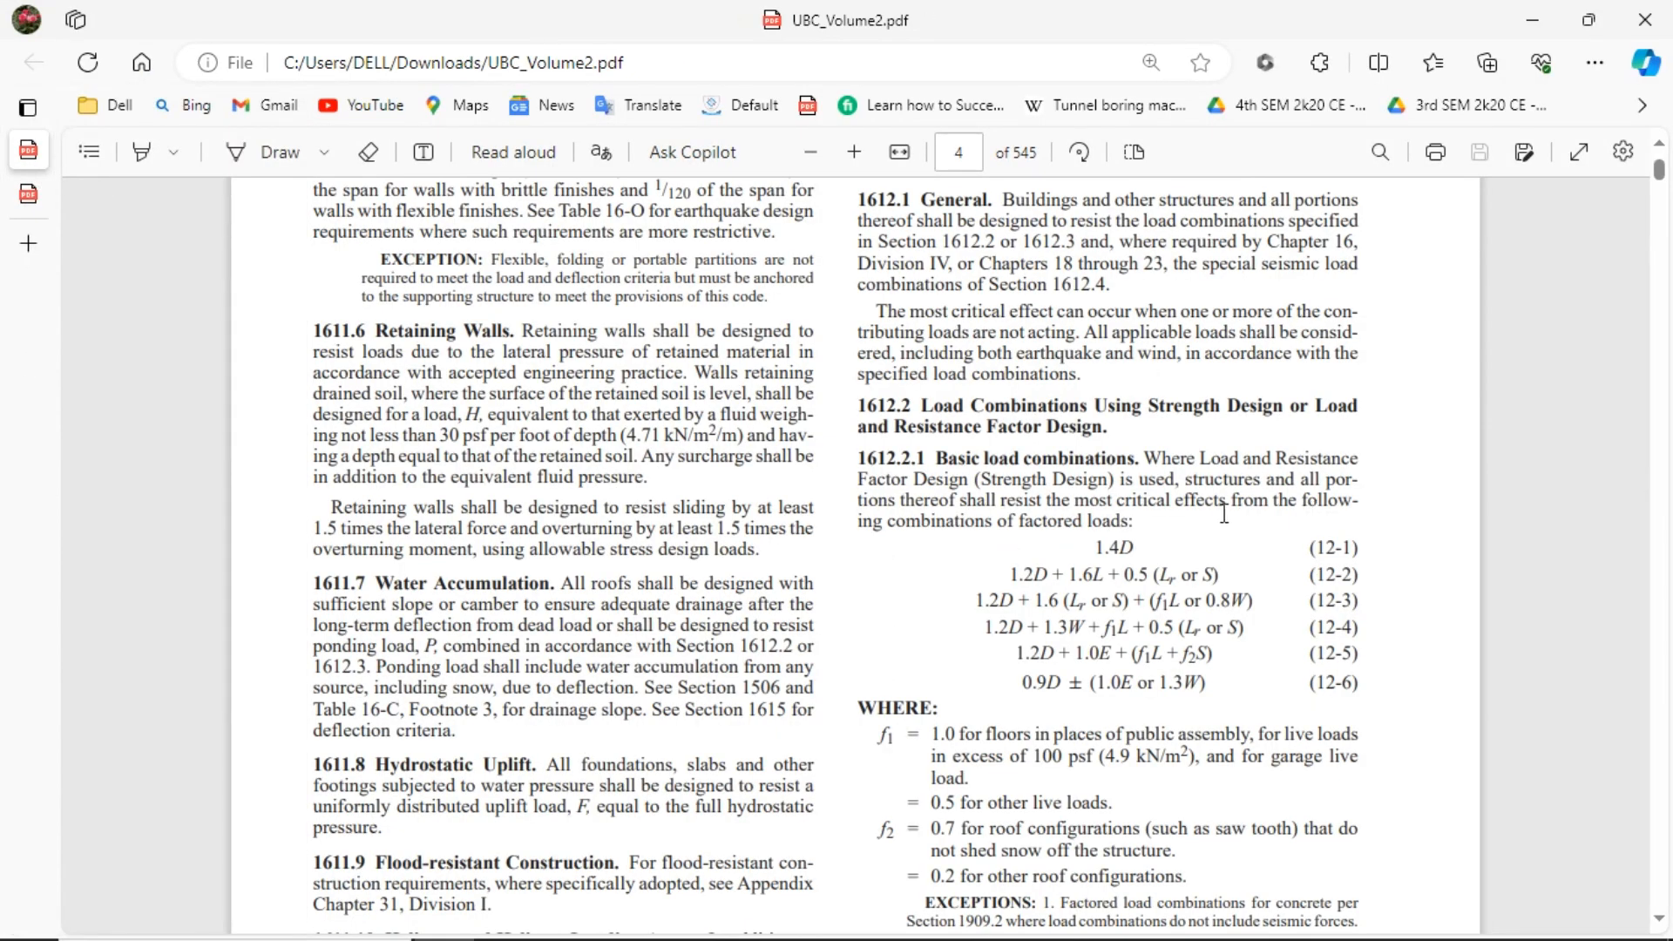
pyautogui.moveTo(1094, 546); pyautogui.dragTo(1152, 565)
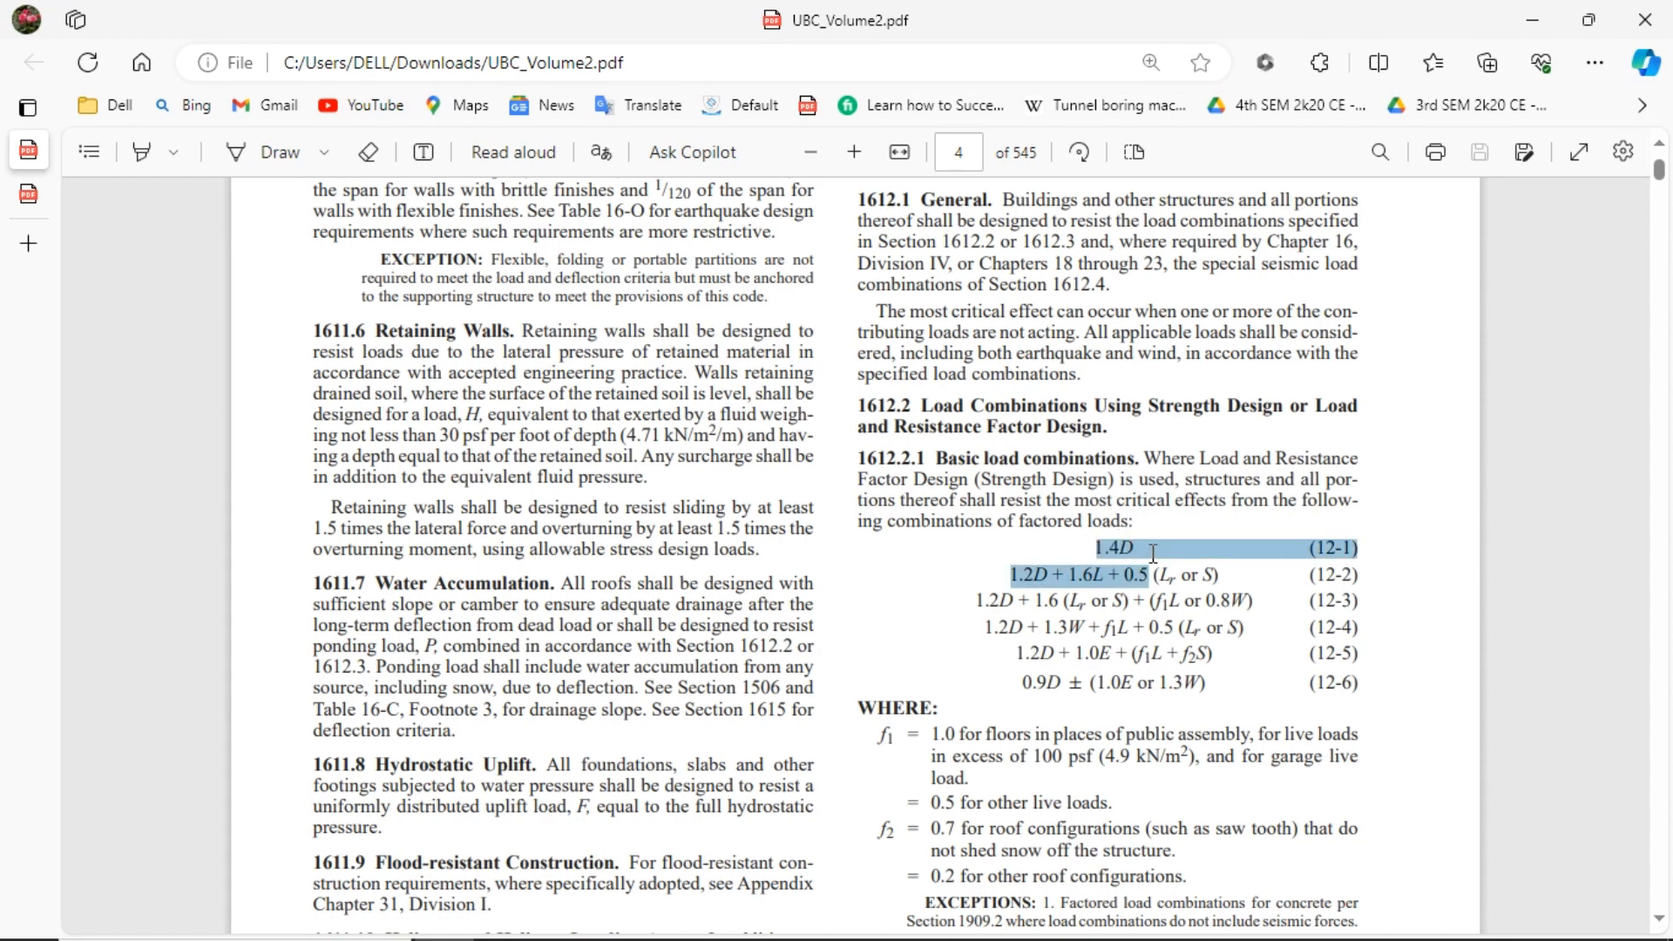
pyautogui.click(1016, 576)
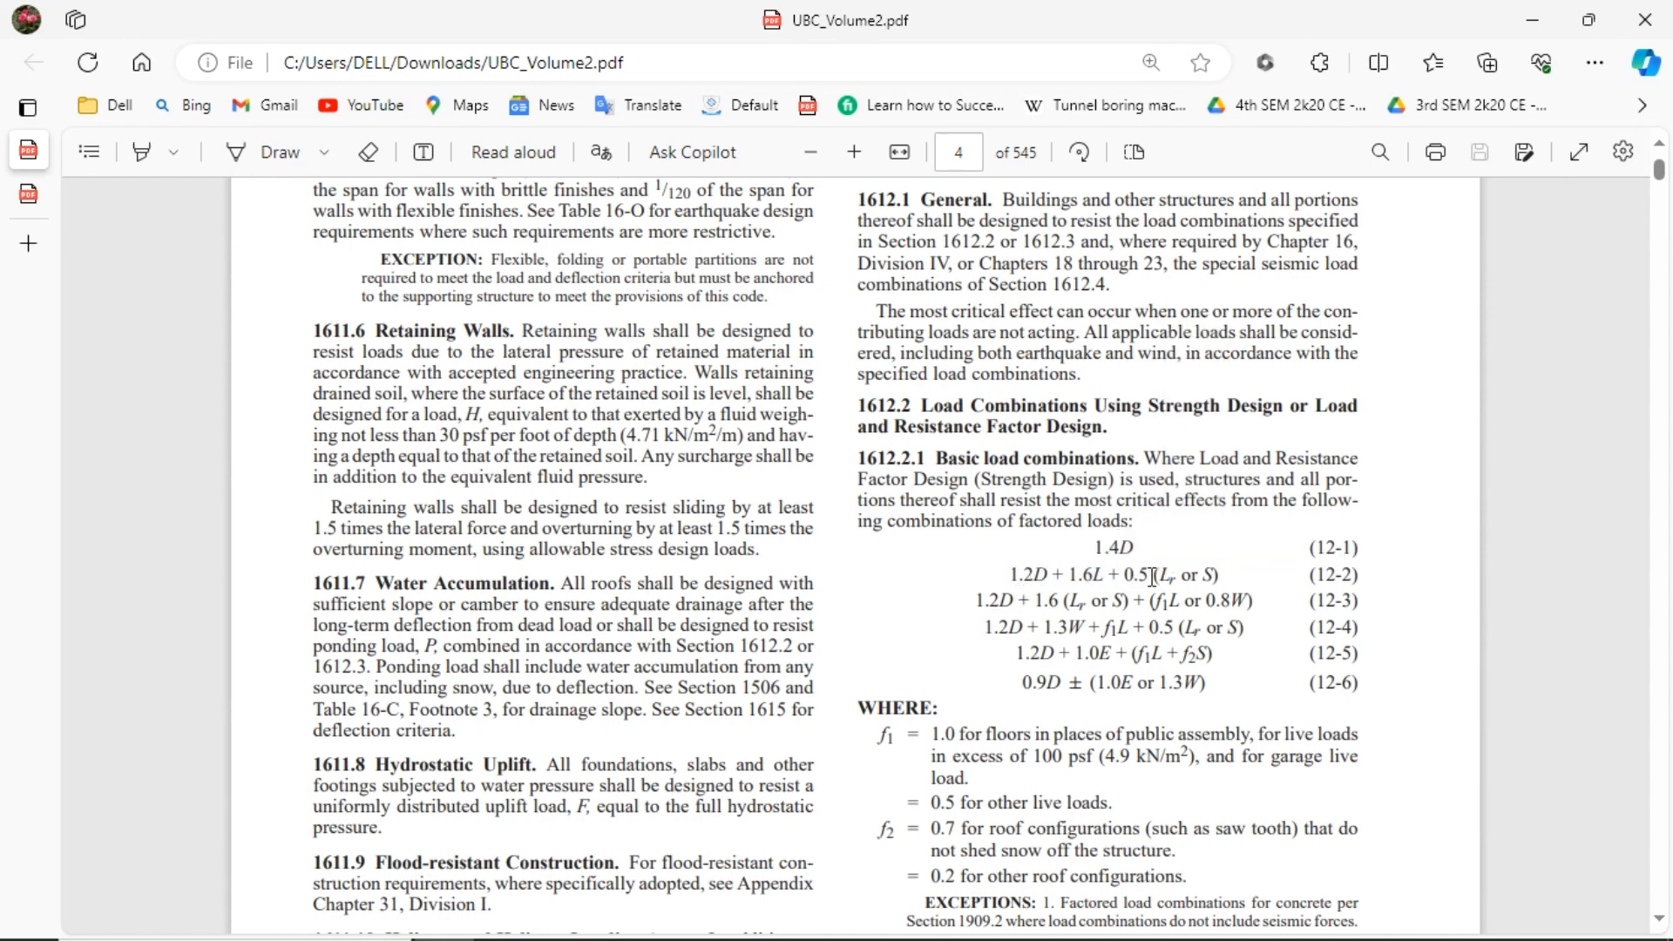
pyautogui.scroll(-2, 1046, 593)
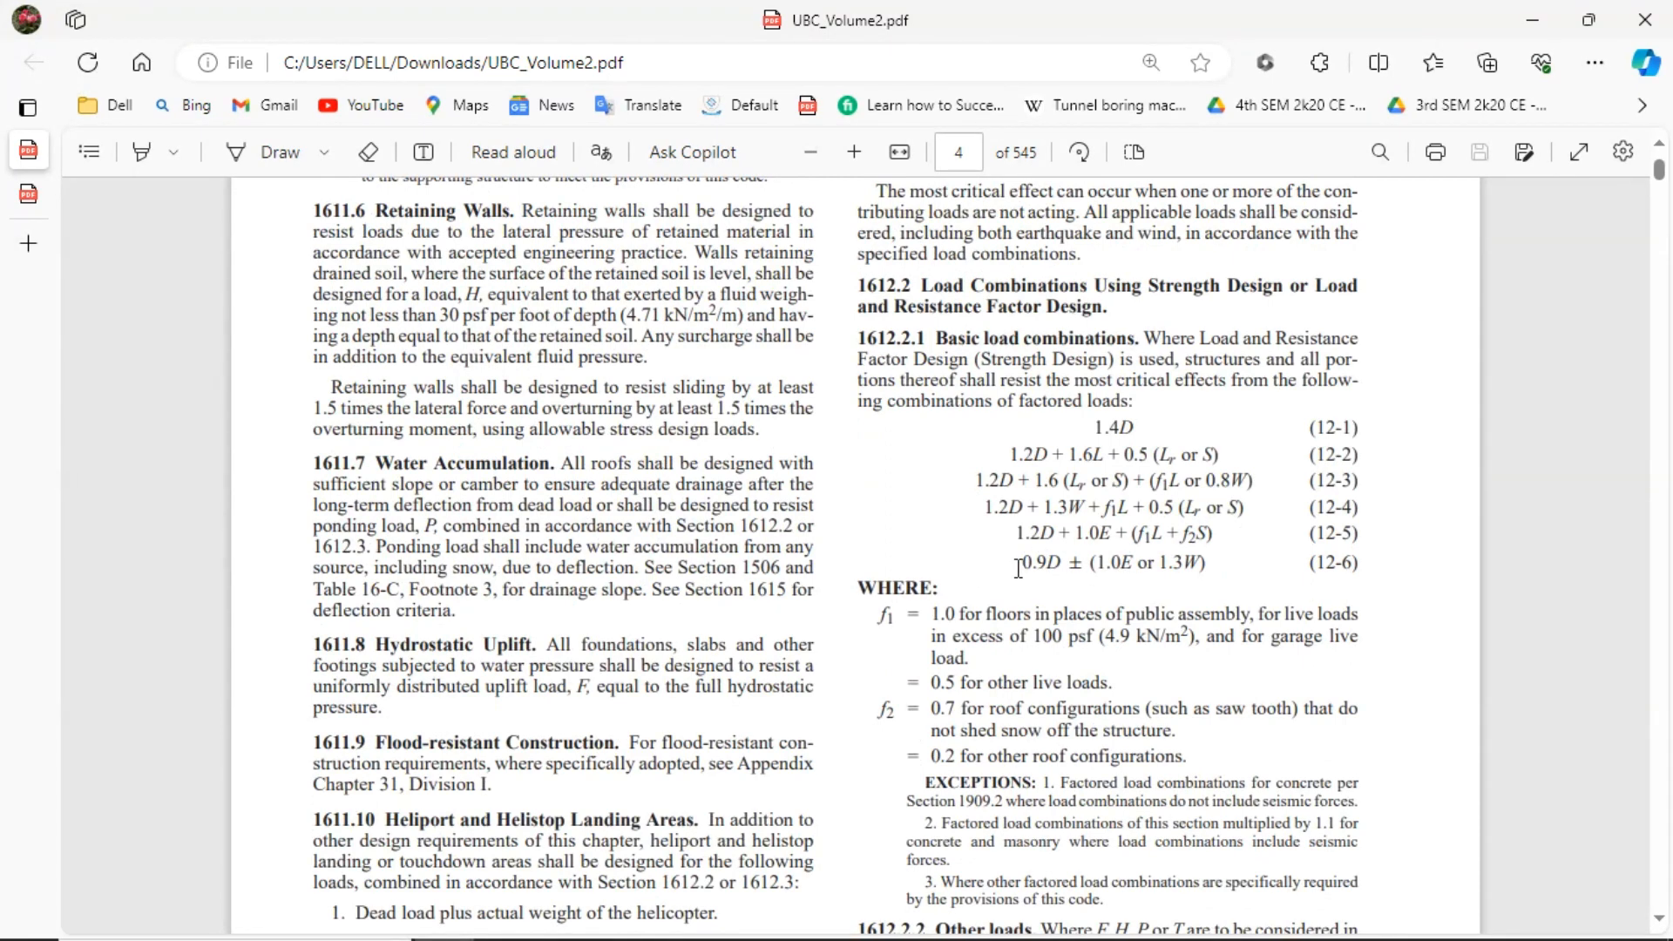
pyautogui.moveTo(1018, 566); pyautogui.dragTo(1126, 578)
pyautogui.click(1109, 572)
pyautogui.moveTo(1011, 535); pyautogui.dragTo(1122, 549)
pyautogui.click(1097, 553)
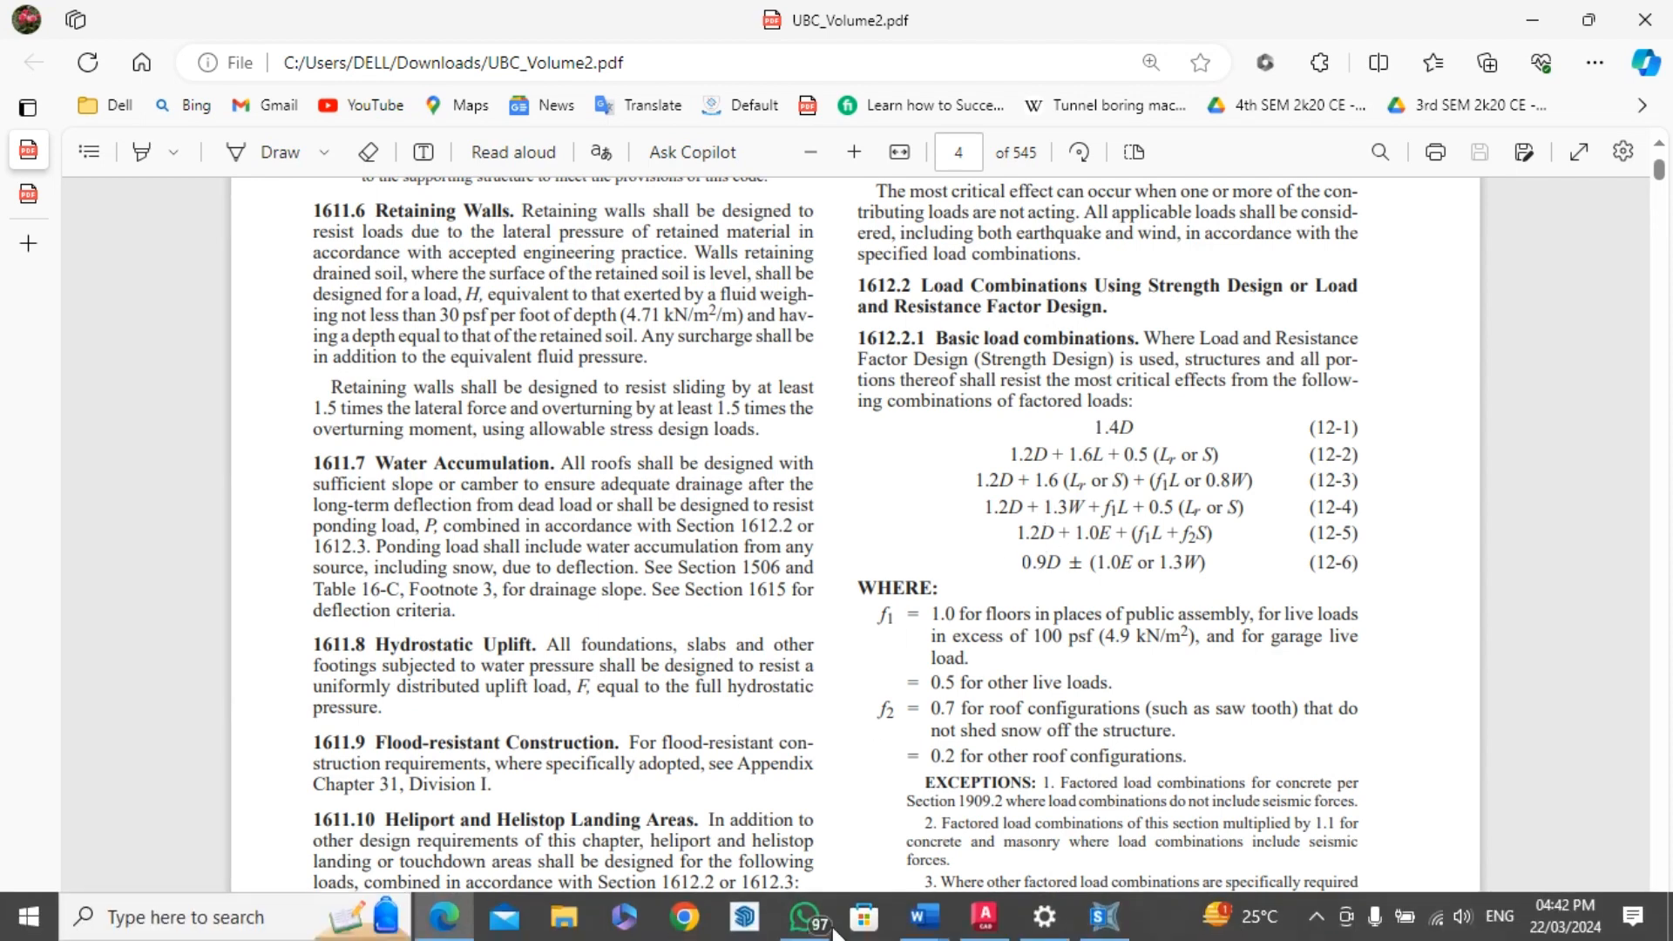
# - Switch to SAP2000 and create a load combination named 1.2D+1.6L containing the DEAD case with scale factor 1.2
pyautogui.click(1104, 917)
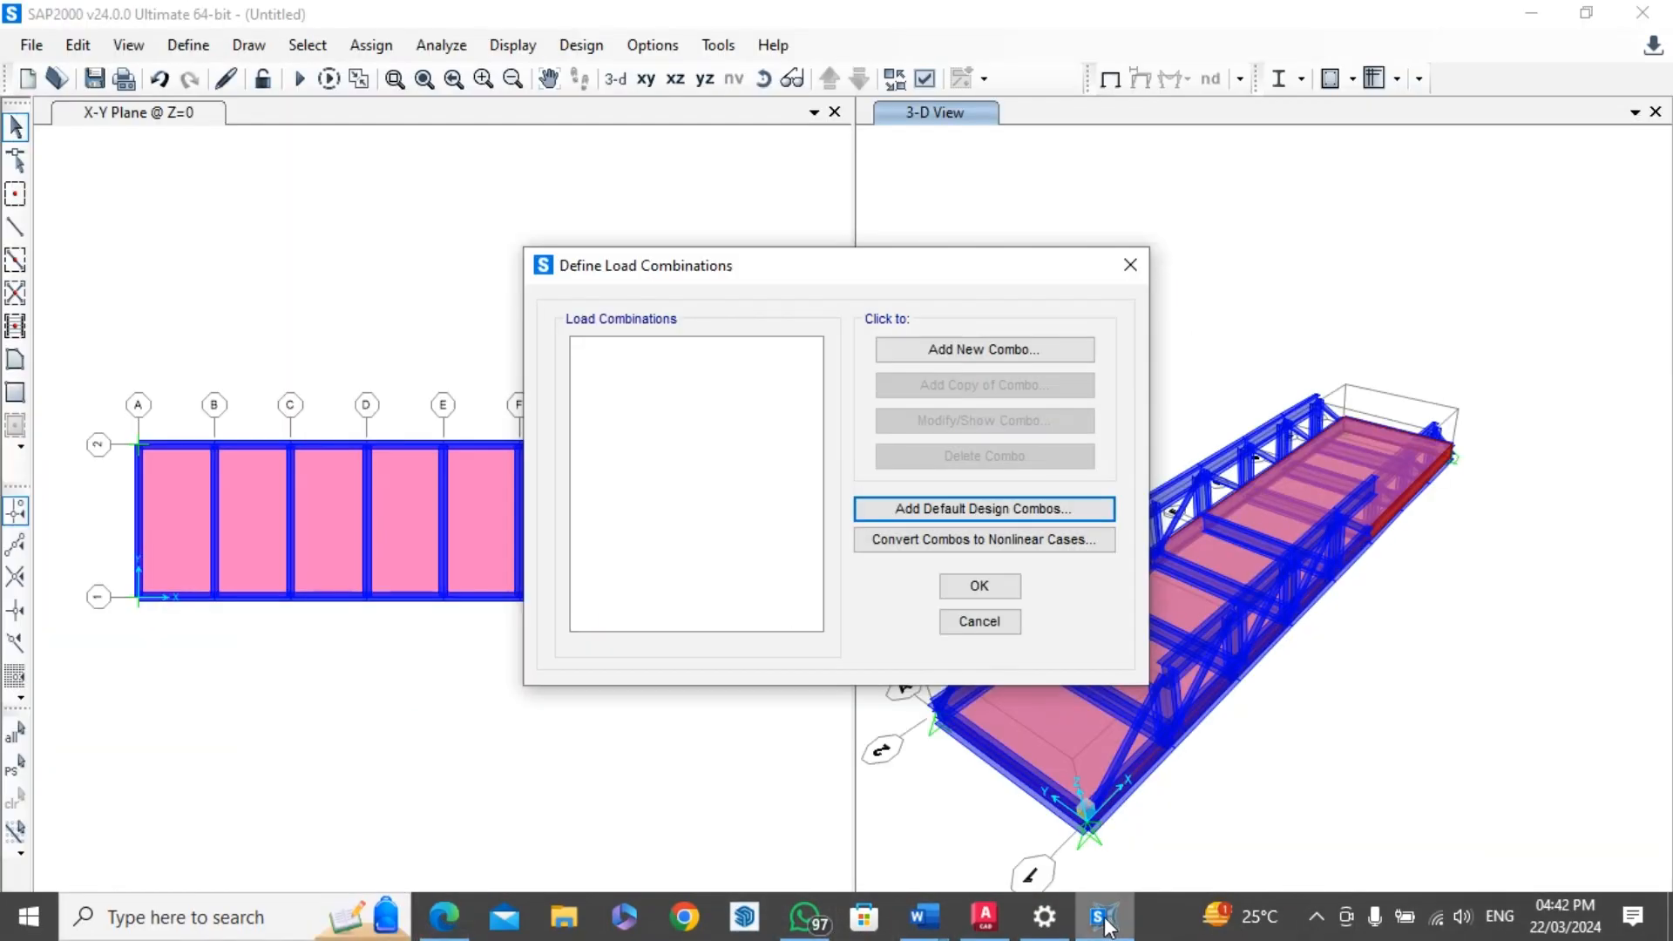
pyautogui.click(969, 354)
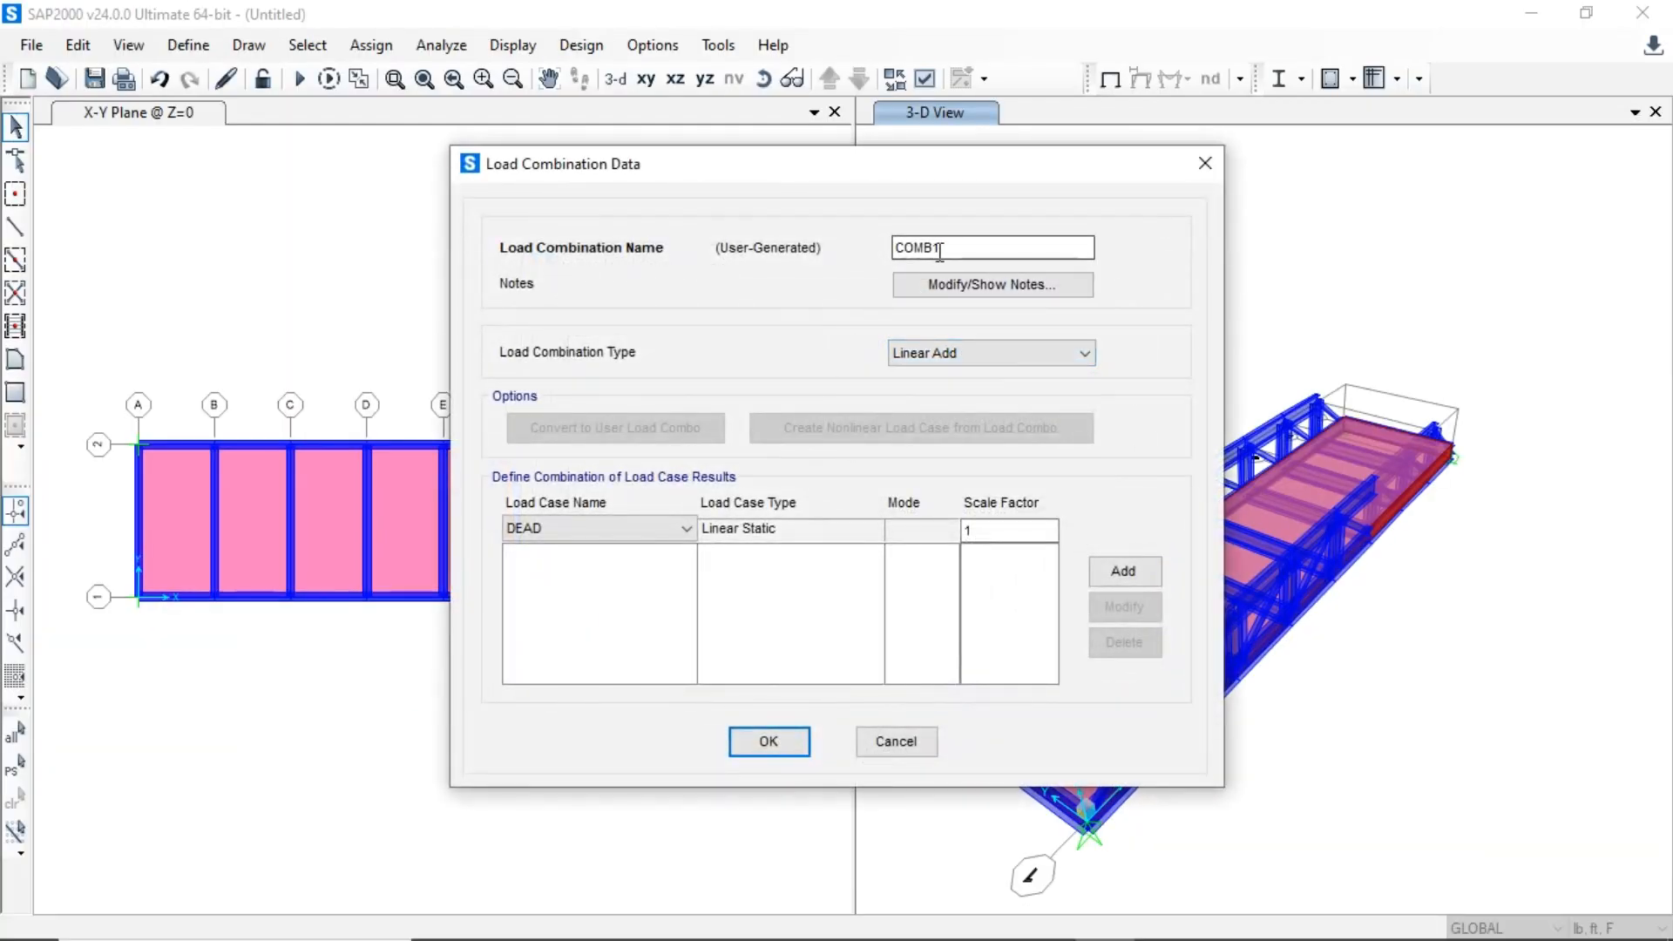
pyautogui.write('1.2D+1.6L')
pyautogui.click(971, 531)
pyautogui.write('/')
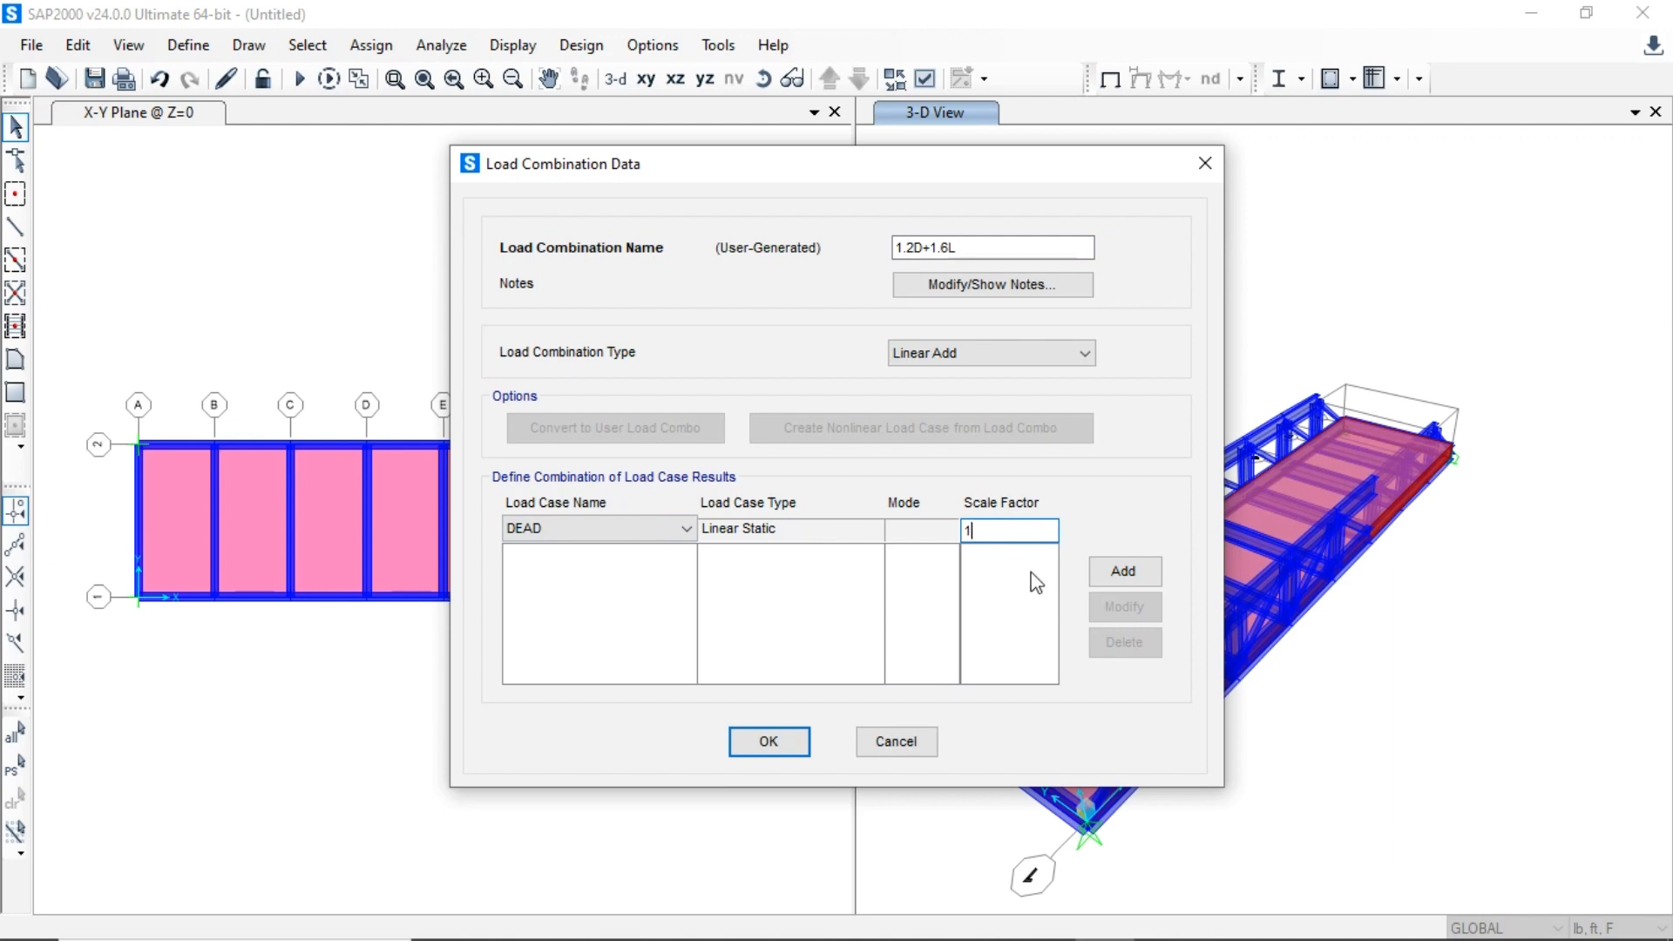
pyautogui.write('.2')
pyautogui.click(588, 528)
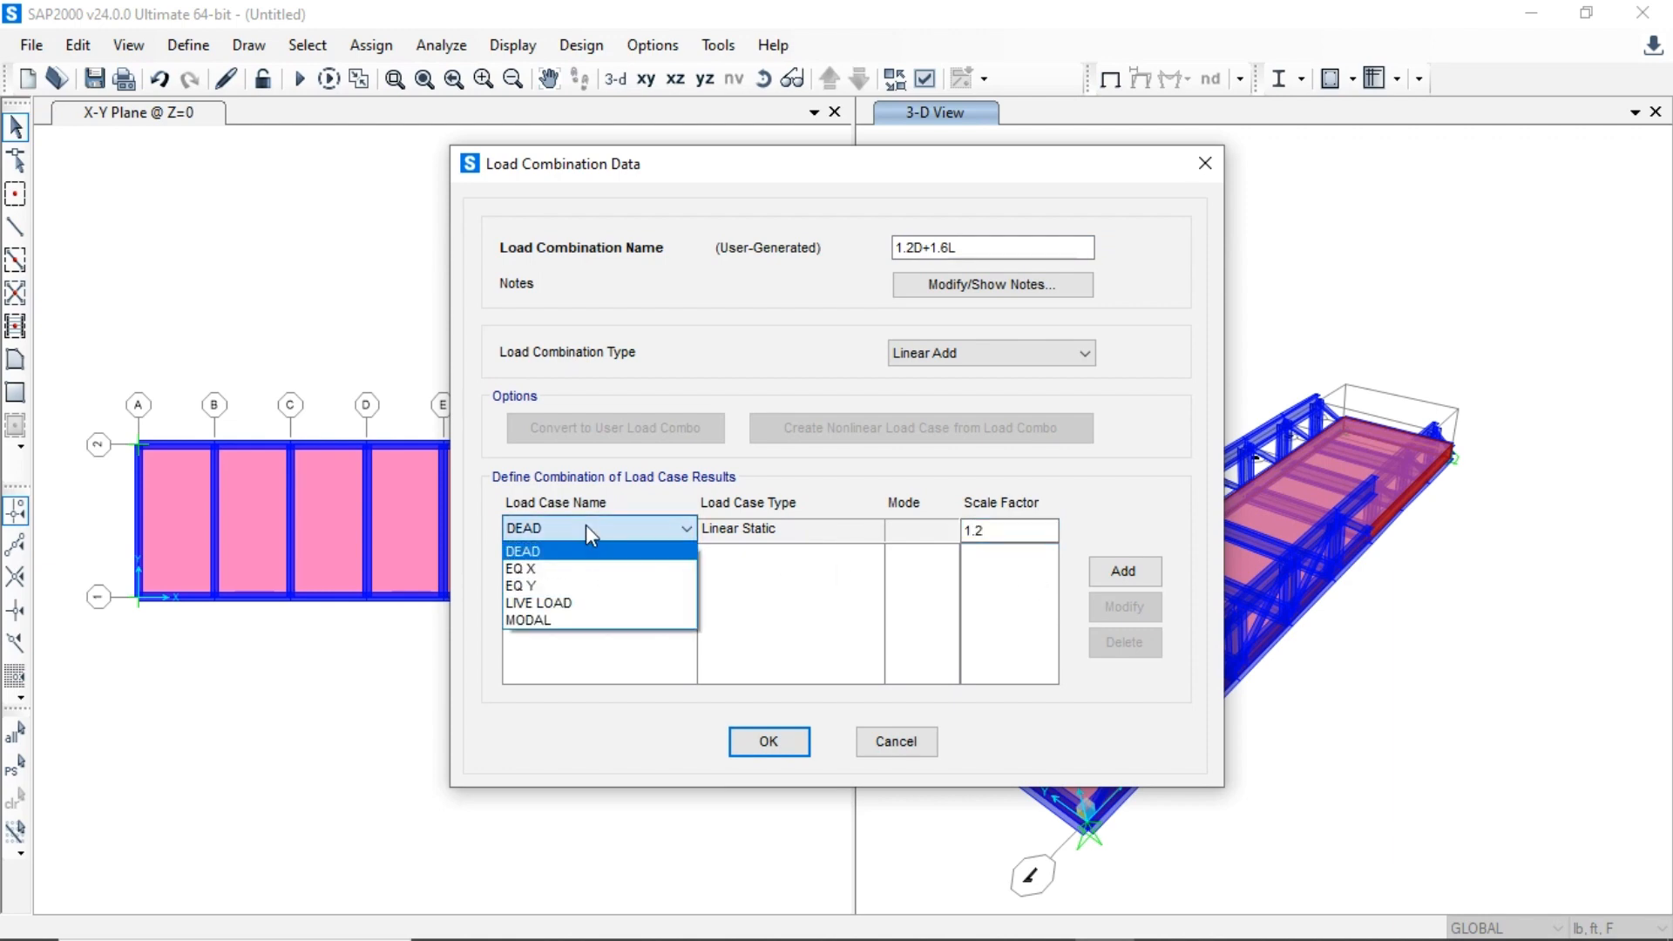
pyautogui.click(586, 525)
pyautogui.click(1001, 533)
pyautogui.click(1123, 570)
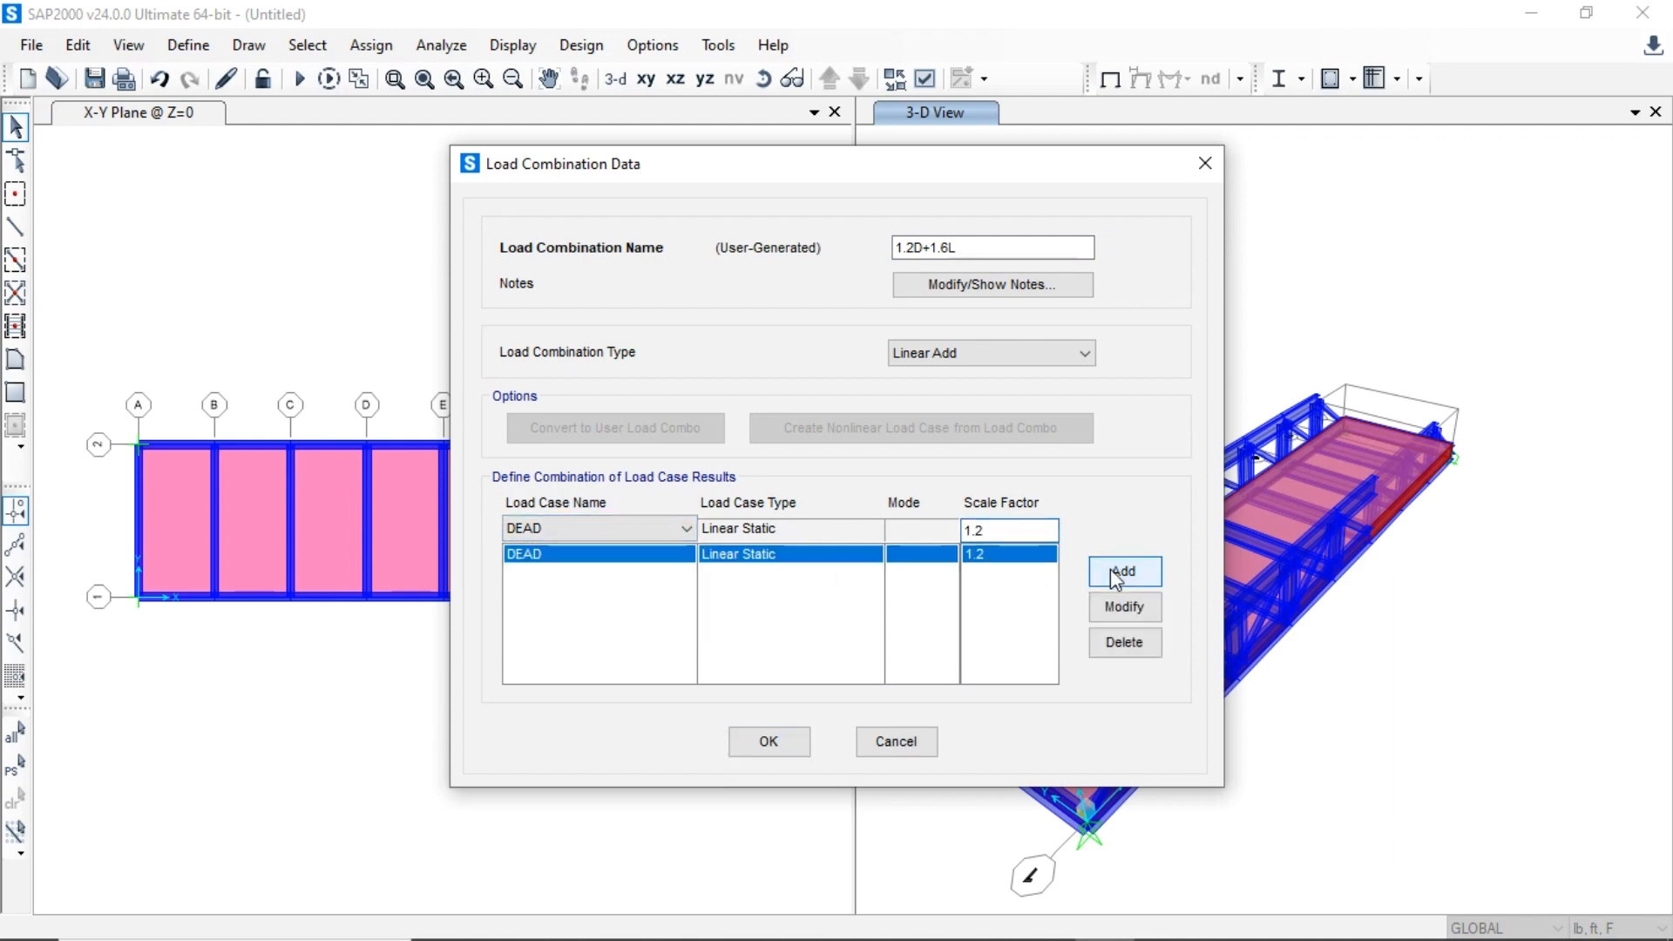
# - Add the LIVE LOAD case with scale factor 1.6 to the combination and accept it
pyautogui.click(630, 526)
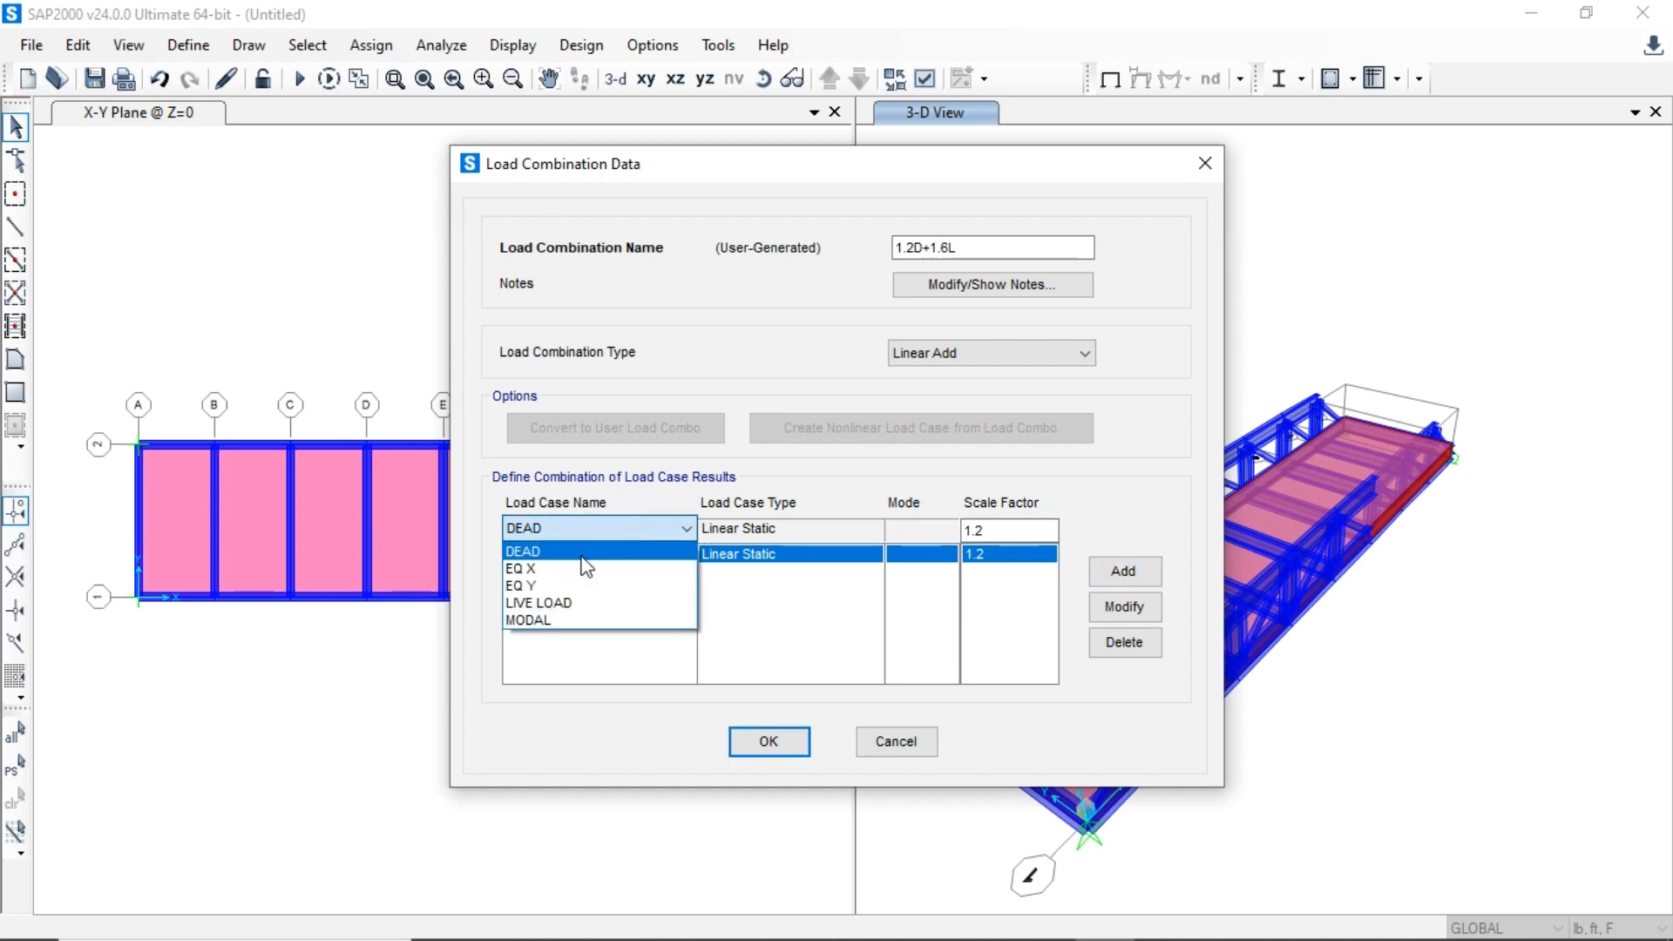
pyautogui.click(556, 603)
pyautogui.click(995, 533)
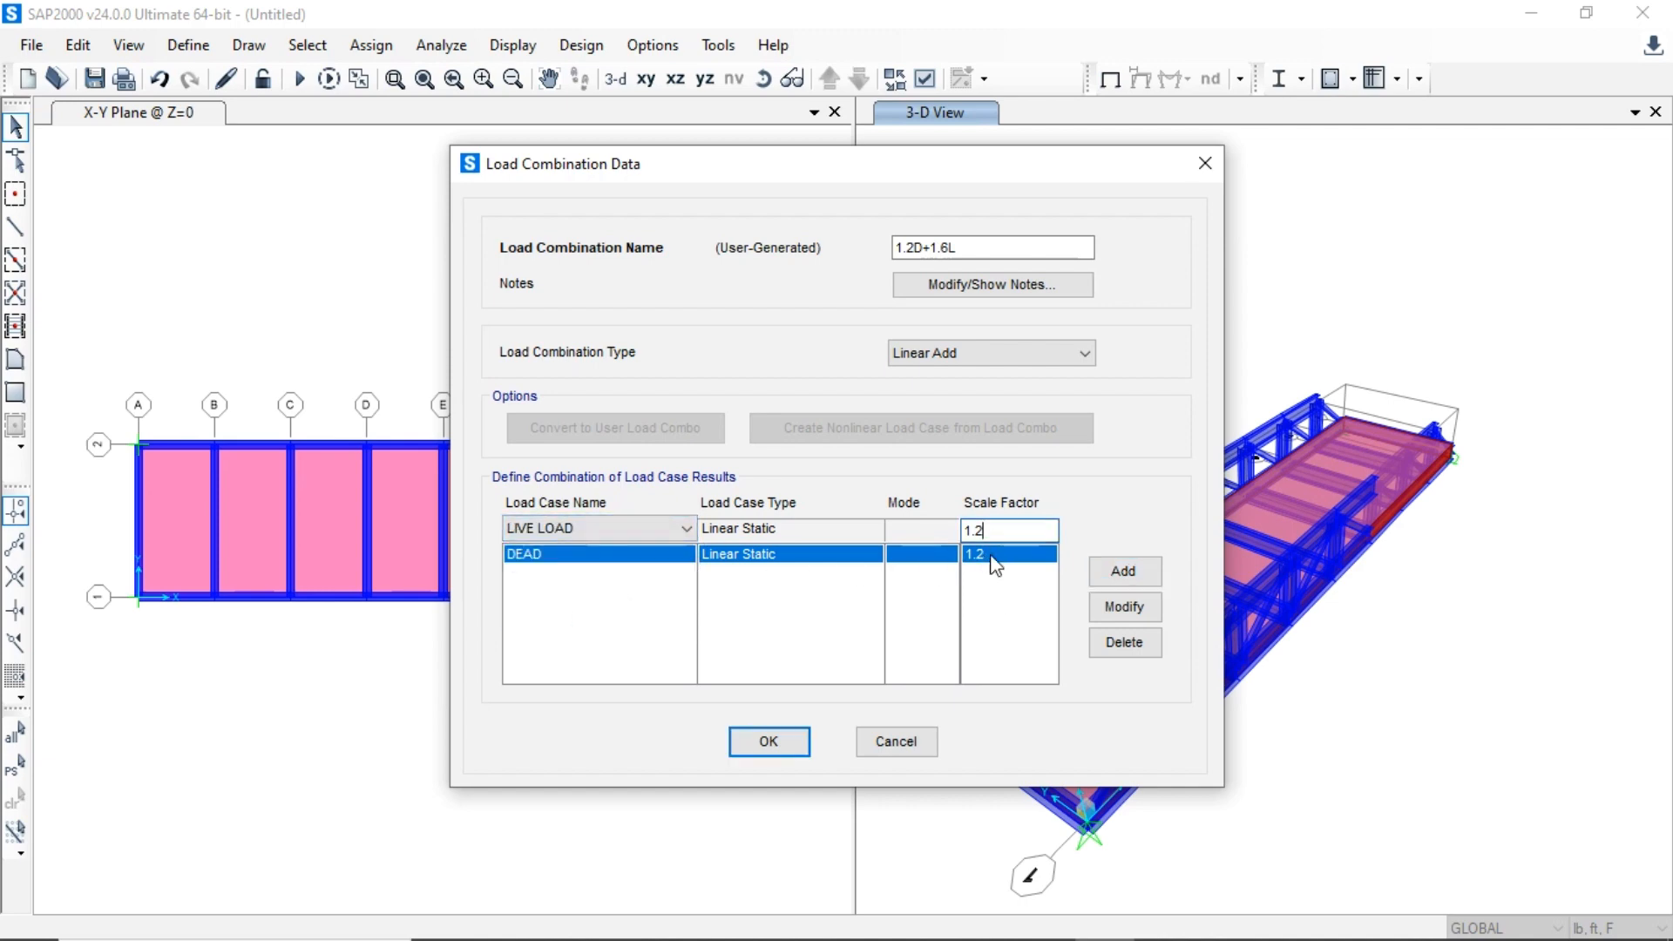
pyautogui.write('6')
pyautogui.click(1102, 575)
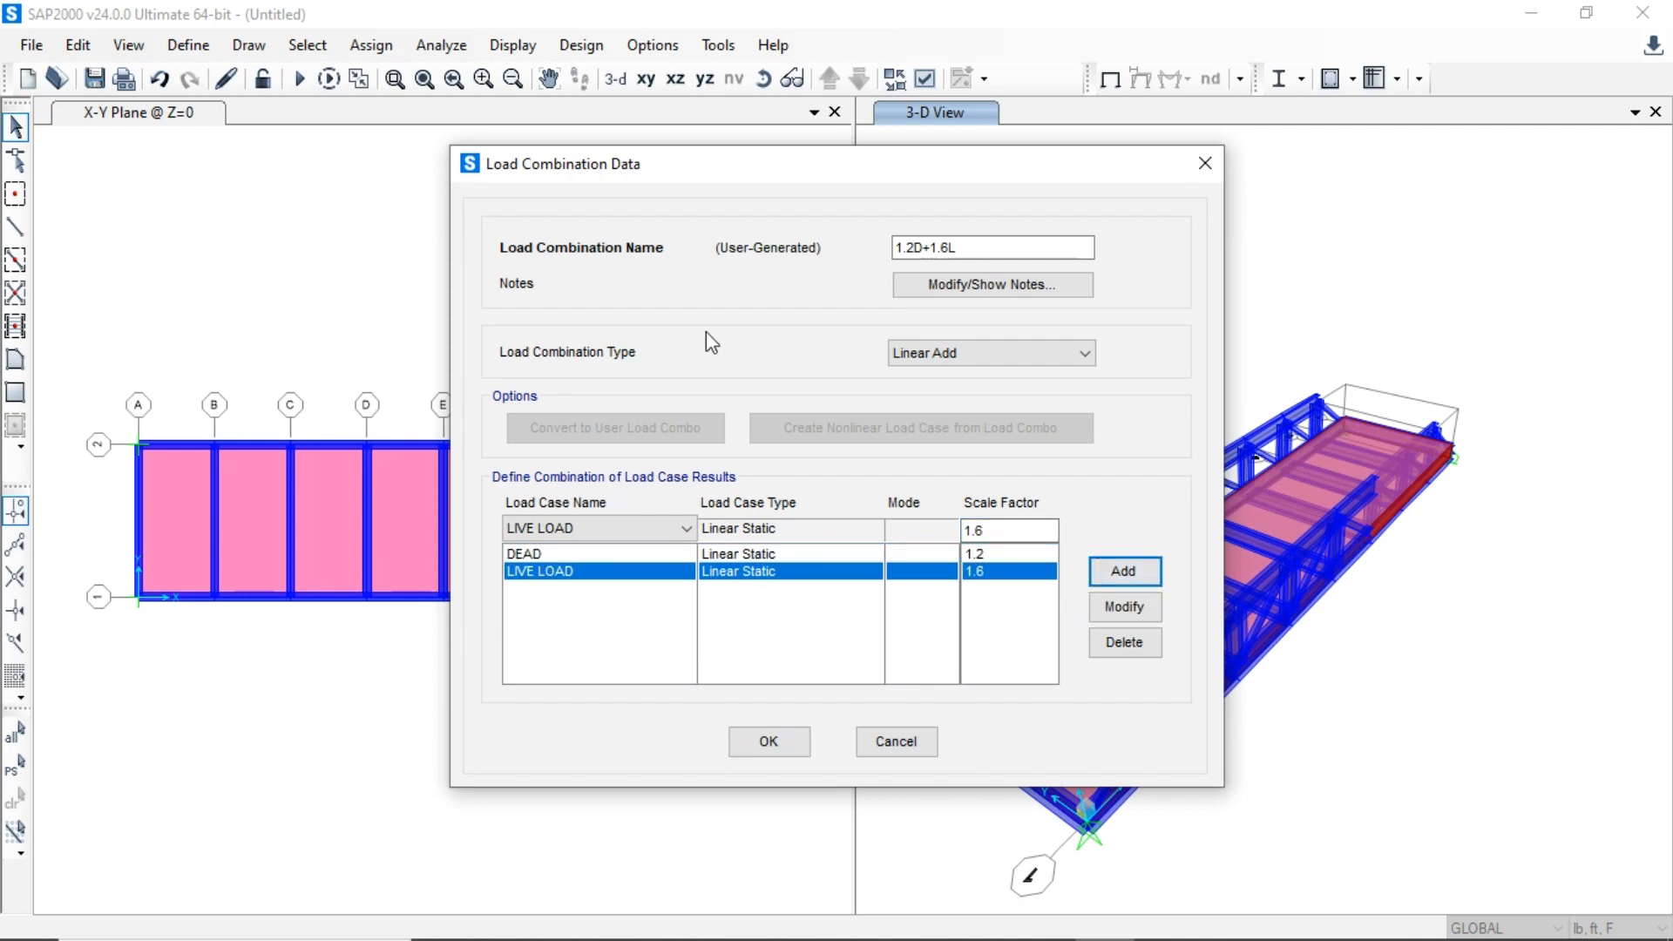
pyautogui.click(759, 748)
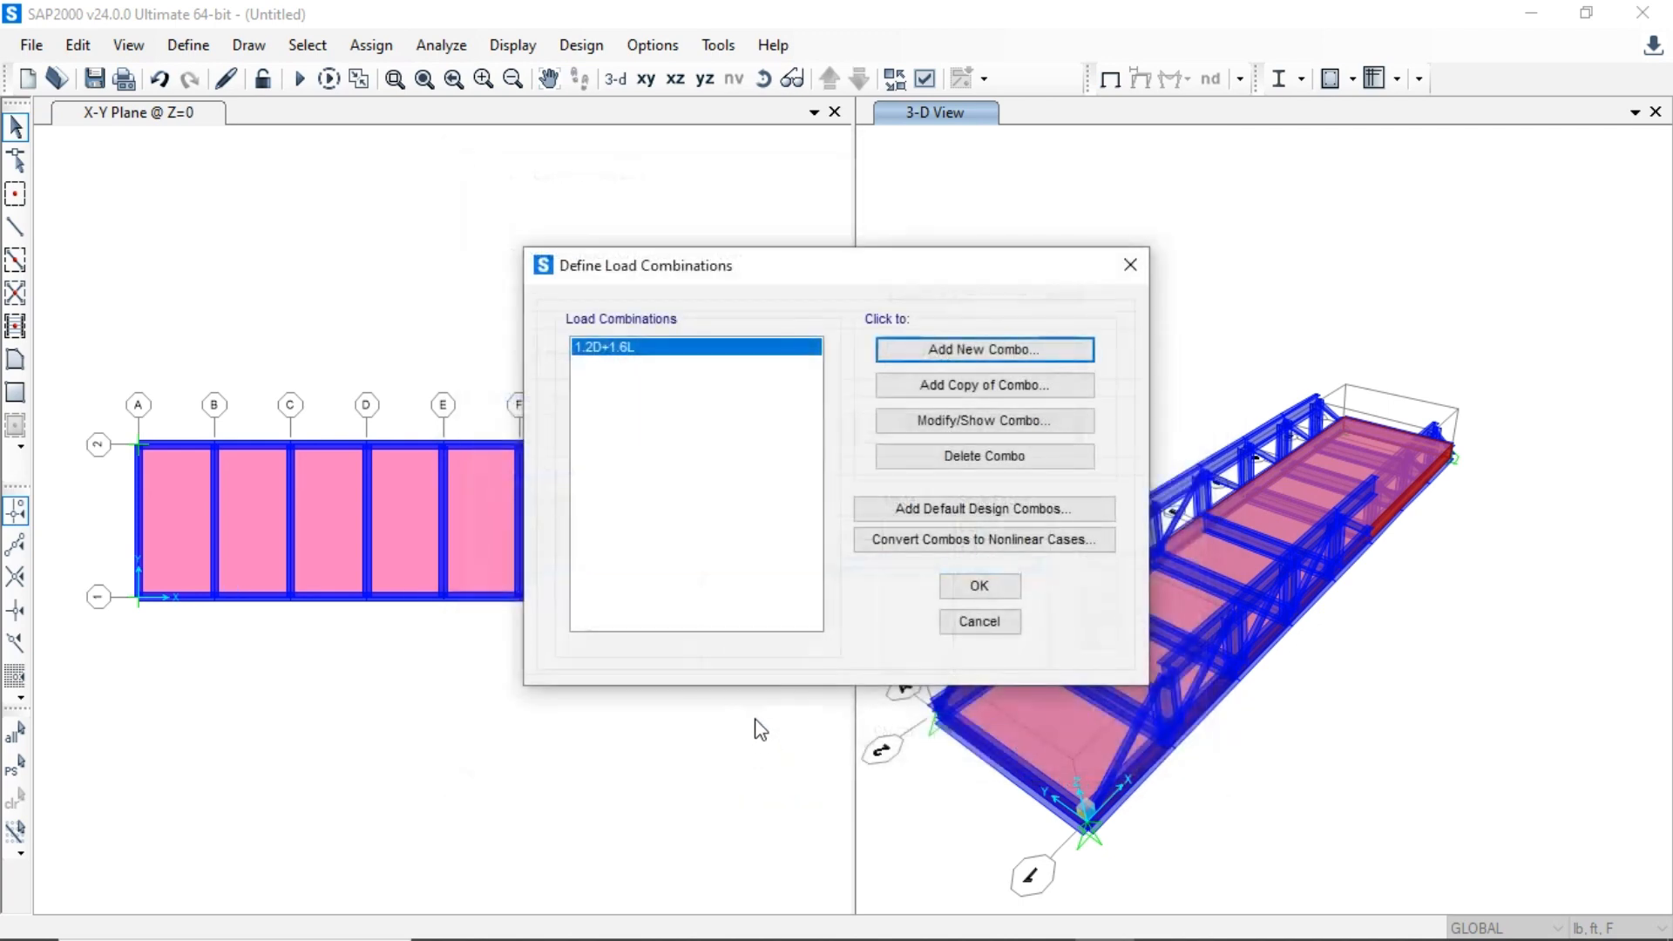
# - Start another load combination, check equation 12-5 in UBC_Volume2.pdf in Microsoft Edge, and name the combination 1.2D+1.0EQX in SAP2000
pyautogui.click(1007, 353)
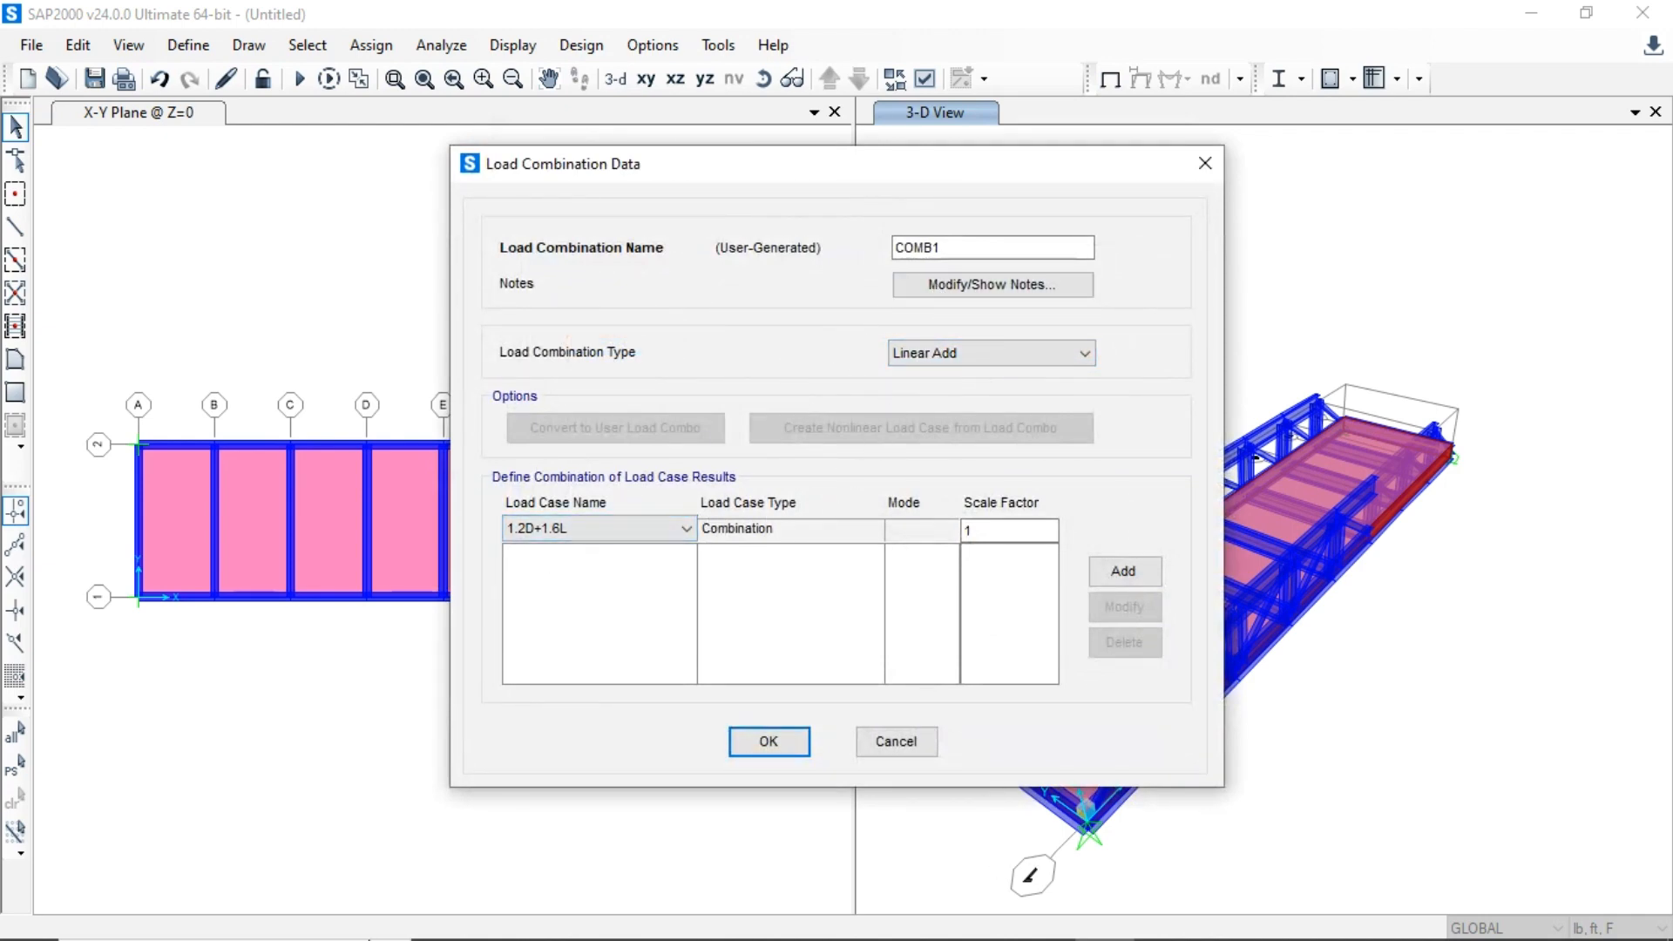
pyautogui.click(445, 917)
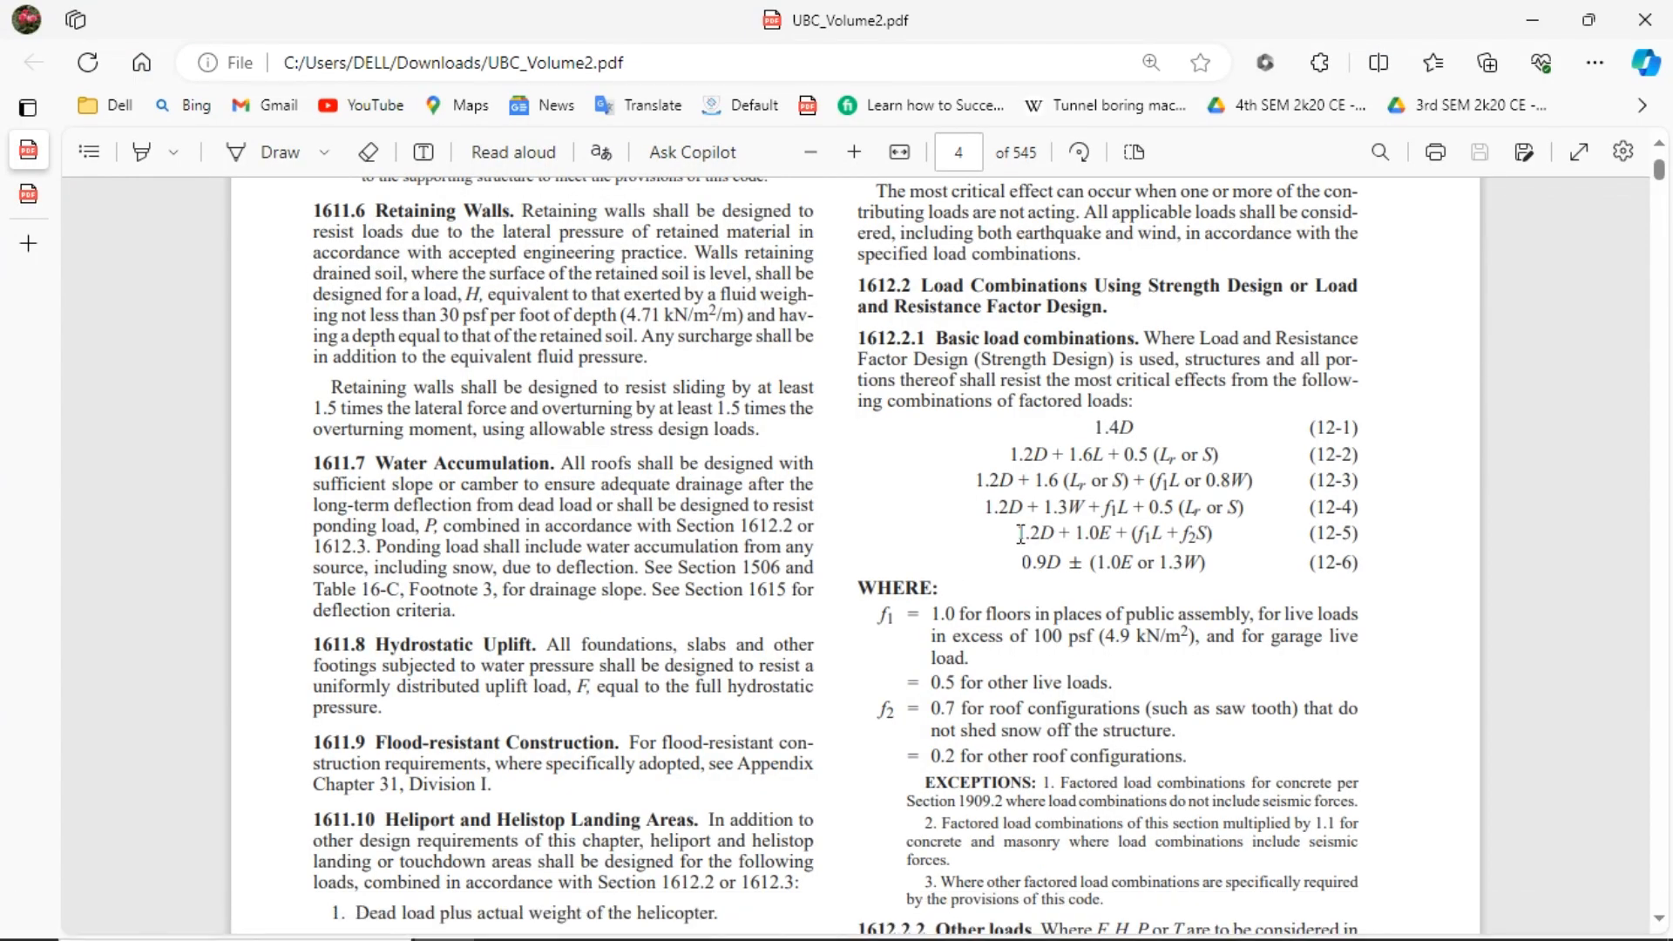
pyautogui.moveTo(1018, 534); pyautogui.dragTo(1113, 538)
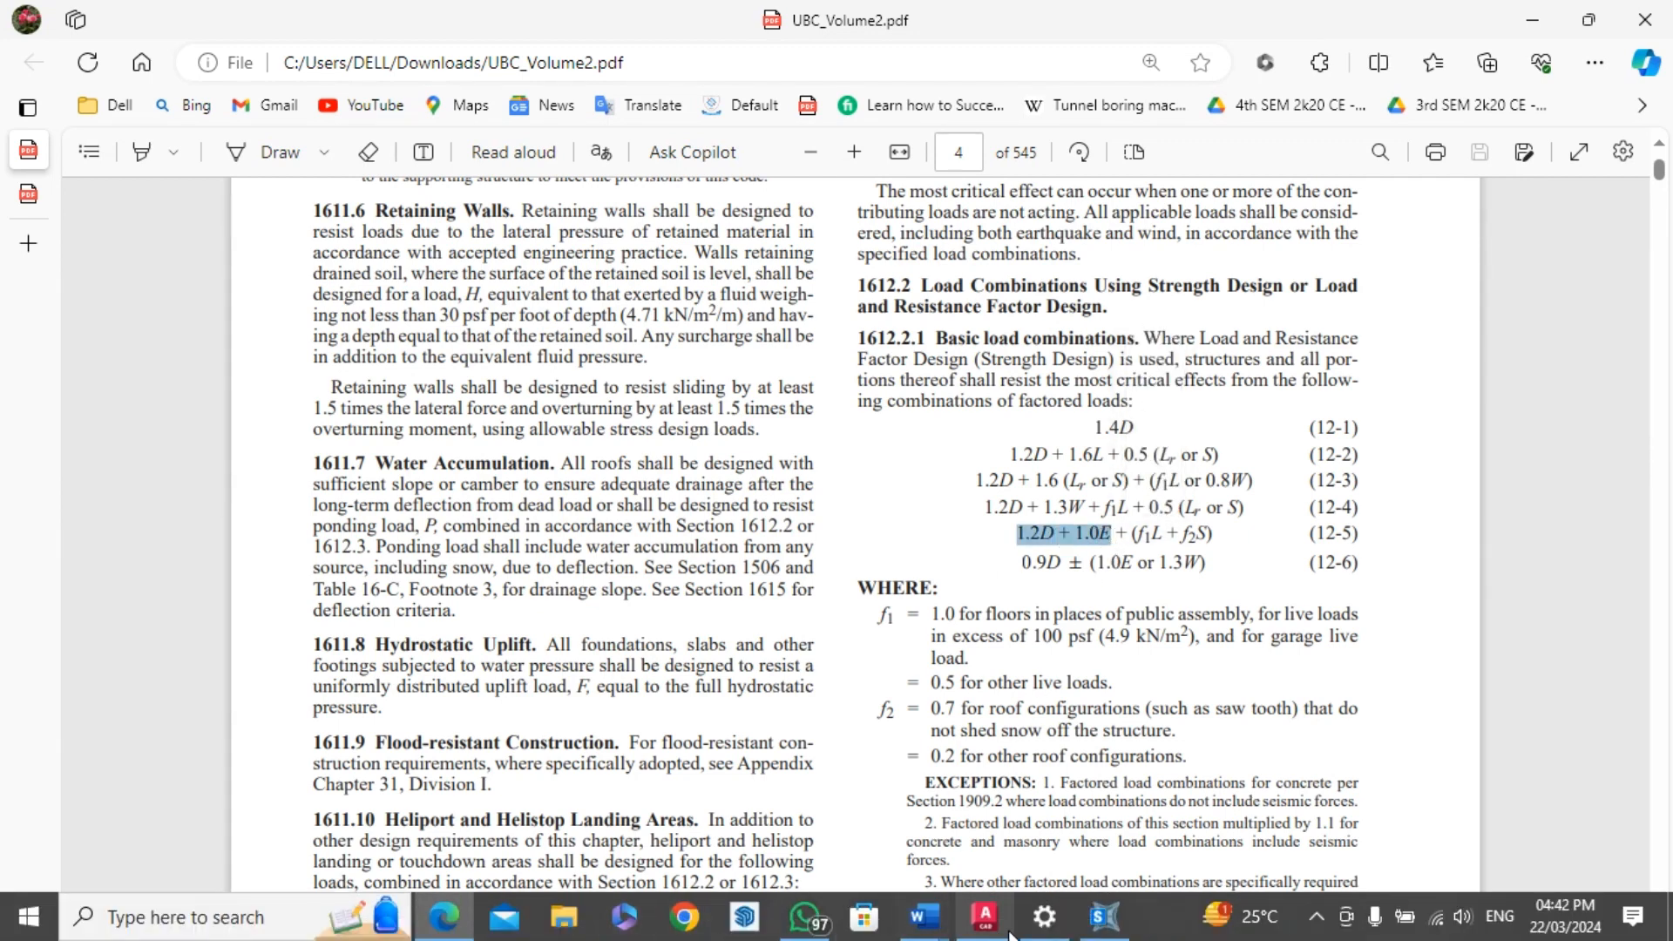
pyautogui.click(1100, 916)
pyautogui.click(952, 243)
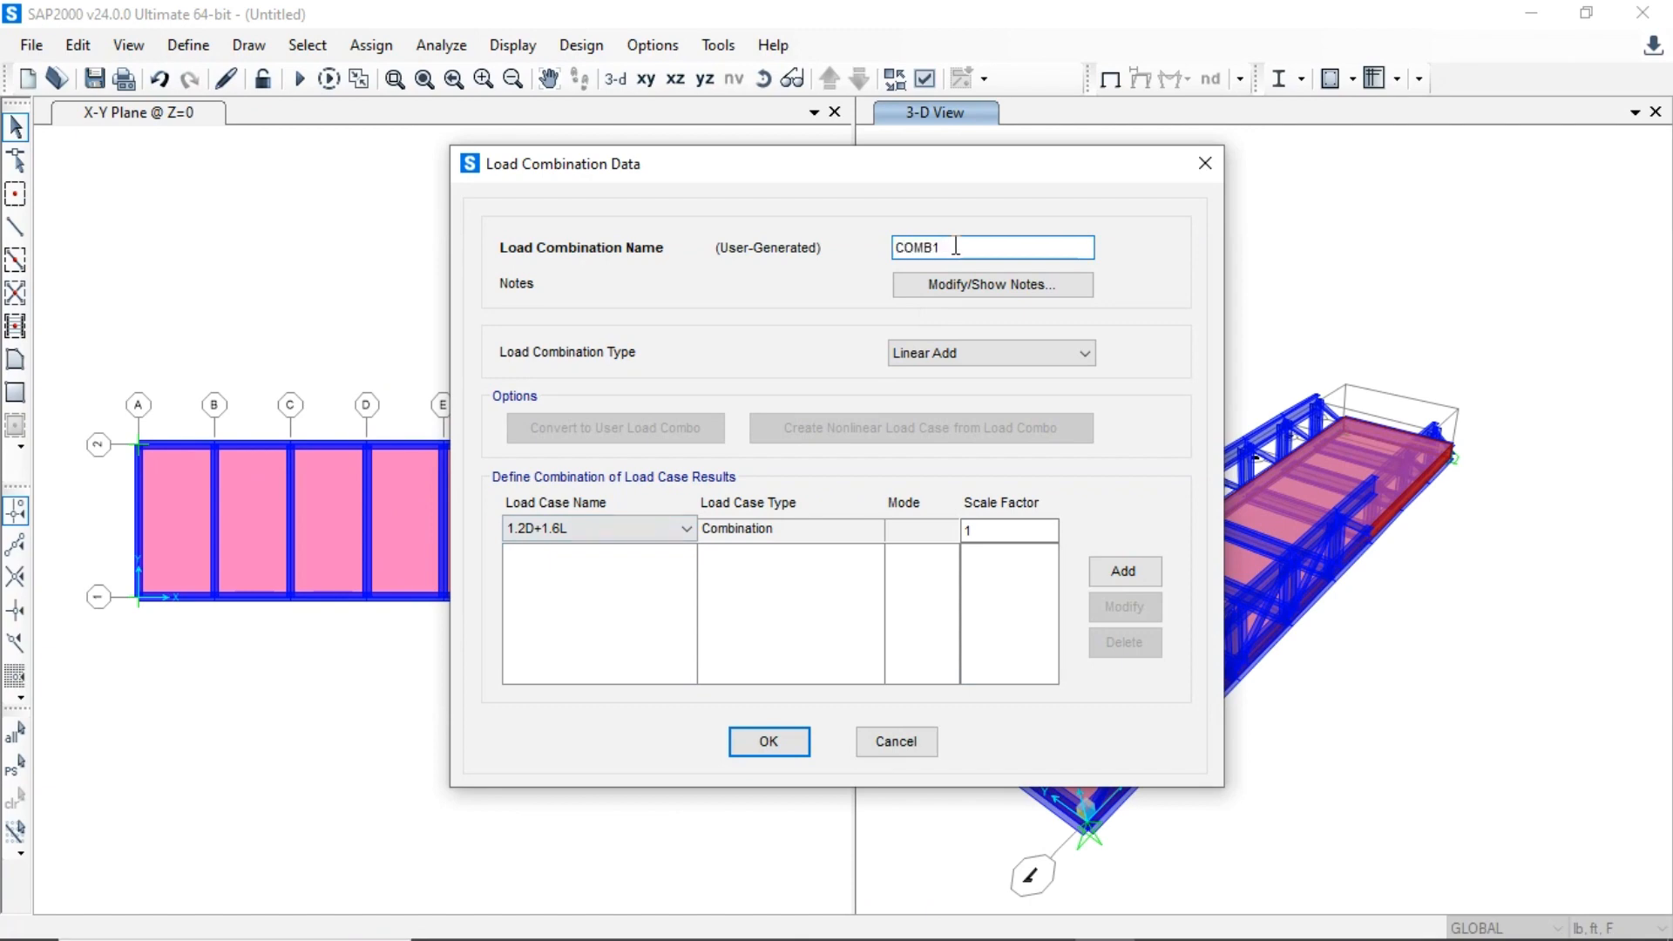
pyautogui.moveTo(946, 247); pyautogui.dragTo(870, 253)
pyautogui.write('1.2D+1.0e1')
pyautogui.press('BackSpace')
pyautogui.write('QX')
# - Add the DEAD case with scale factor 1.2 to the 1.2D+1.0EQX combination
pyautogui.click(602, 529)
pyautogui.click(602, 529)
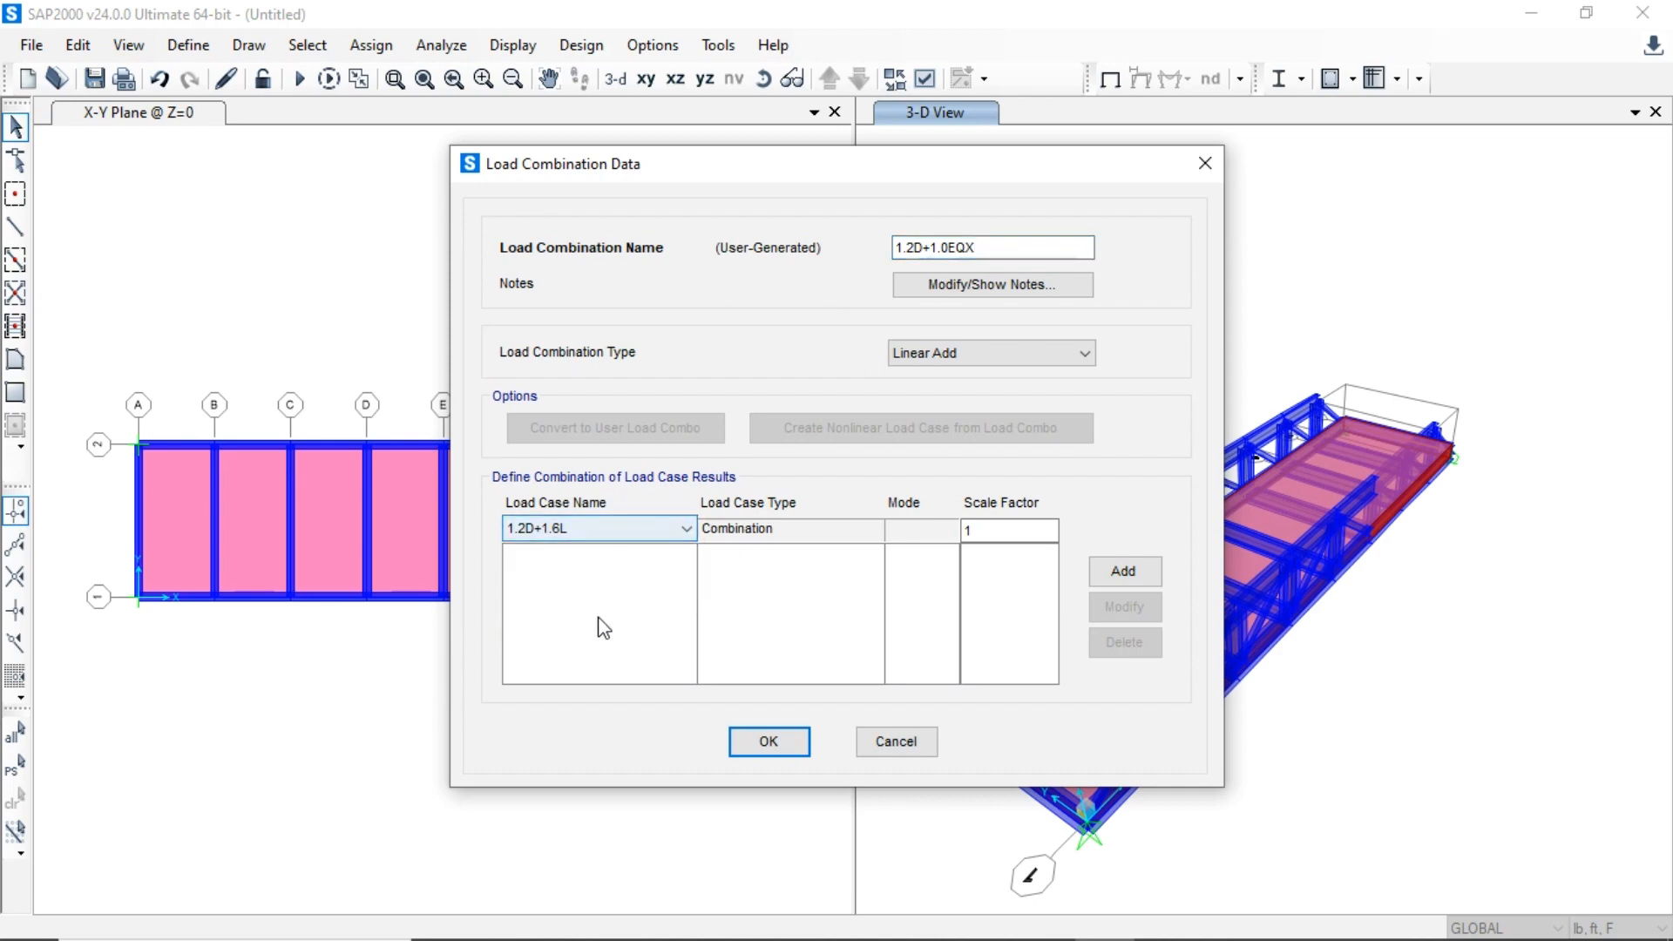
pyautogui.click(628, 526)
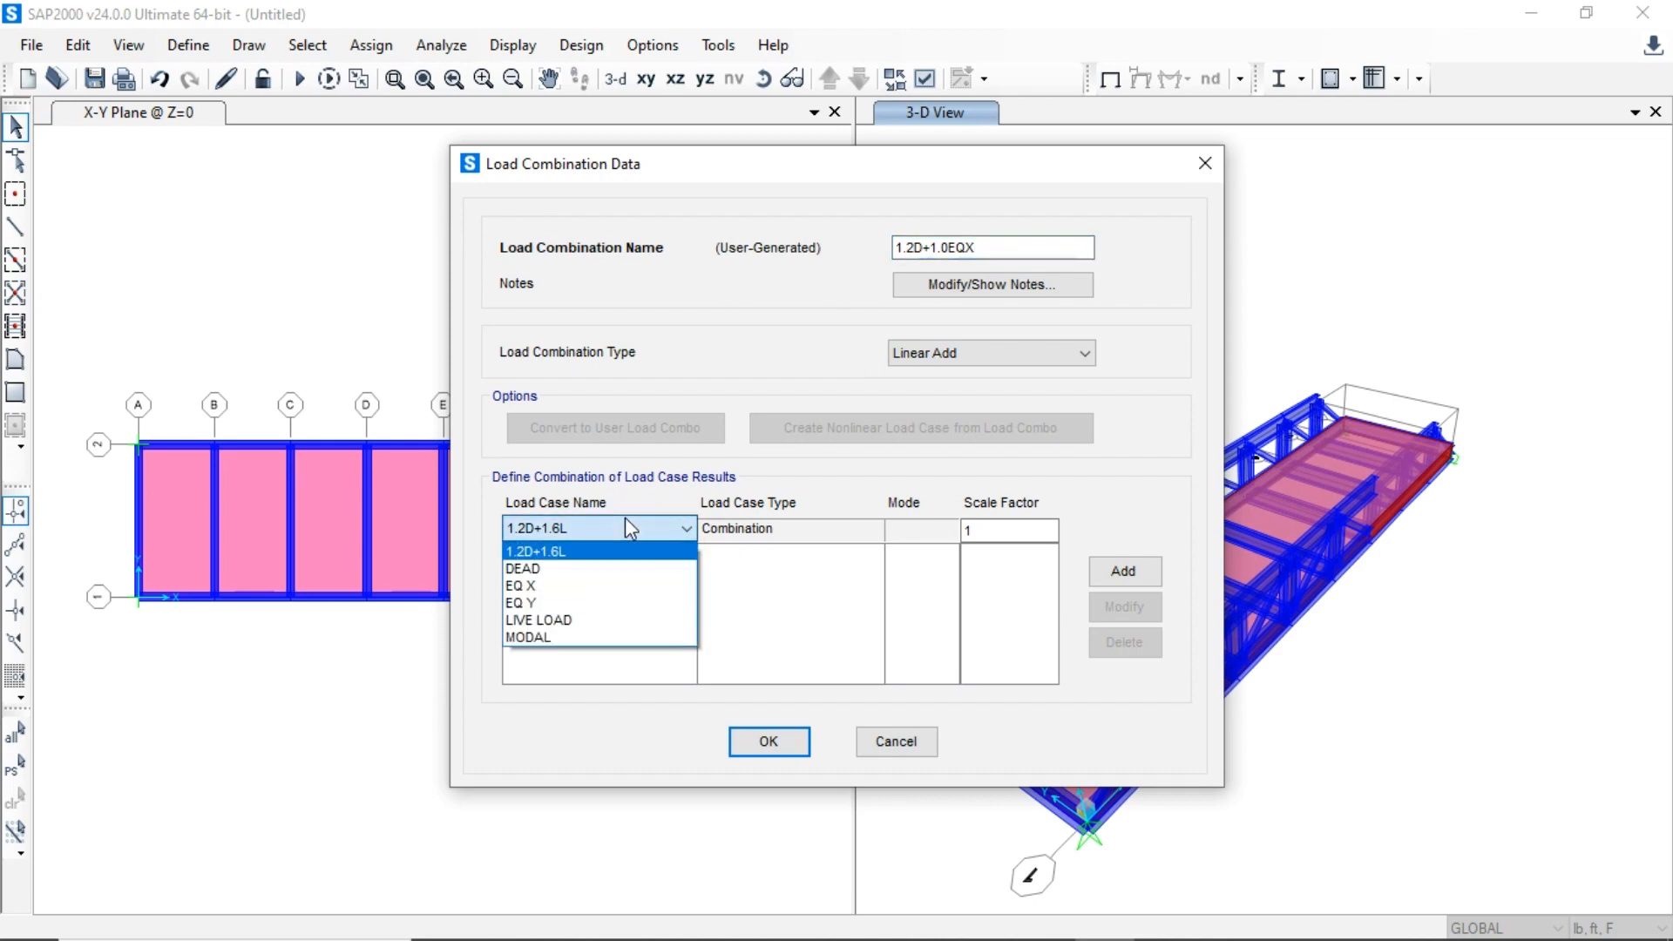
pyautogui.click(549, 575)
pyautogui.click(980, 534)
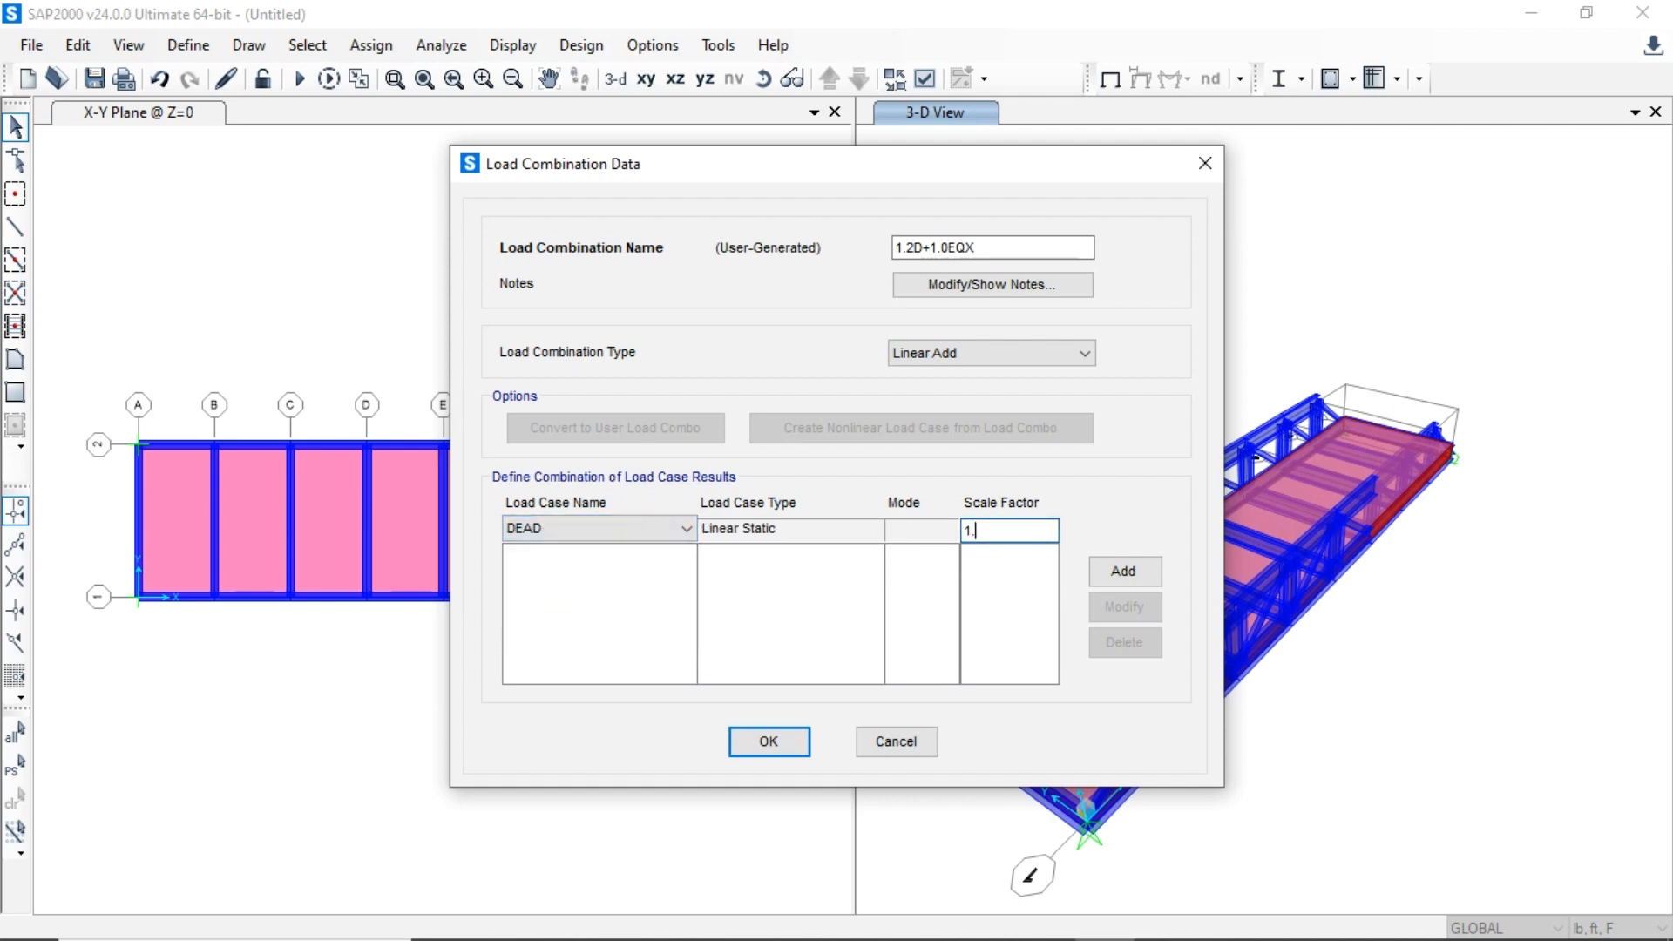
pyautogui.write('.2')
pyautogui.click(1124, 570)
# - Add the EQ X case with scale factor 1.0 to the combination and accept it
pyautogui.click(594, 530)
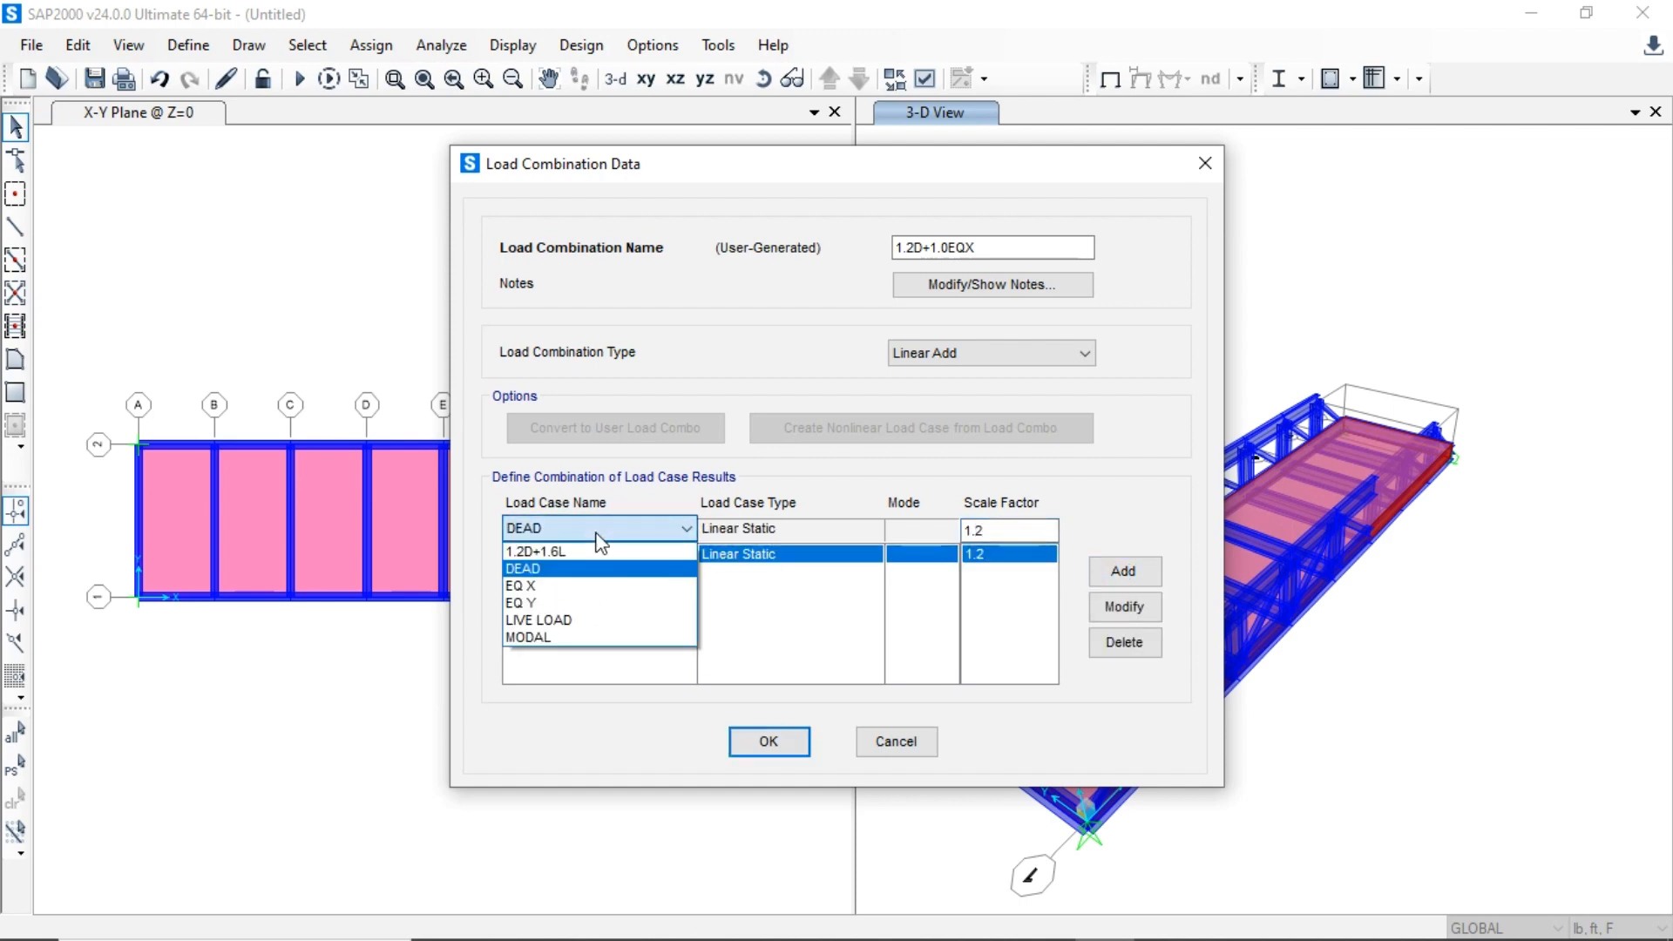
pyautogui.click(560, 587)
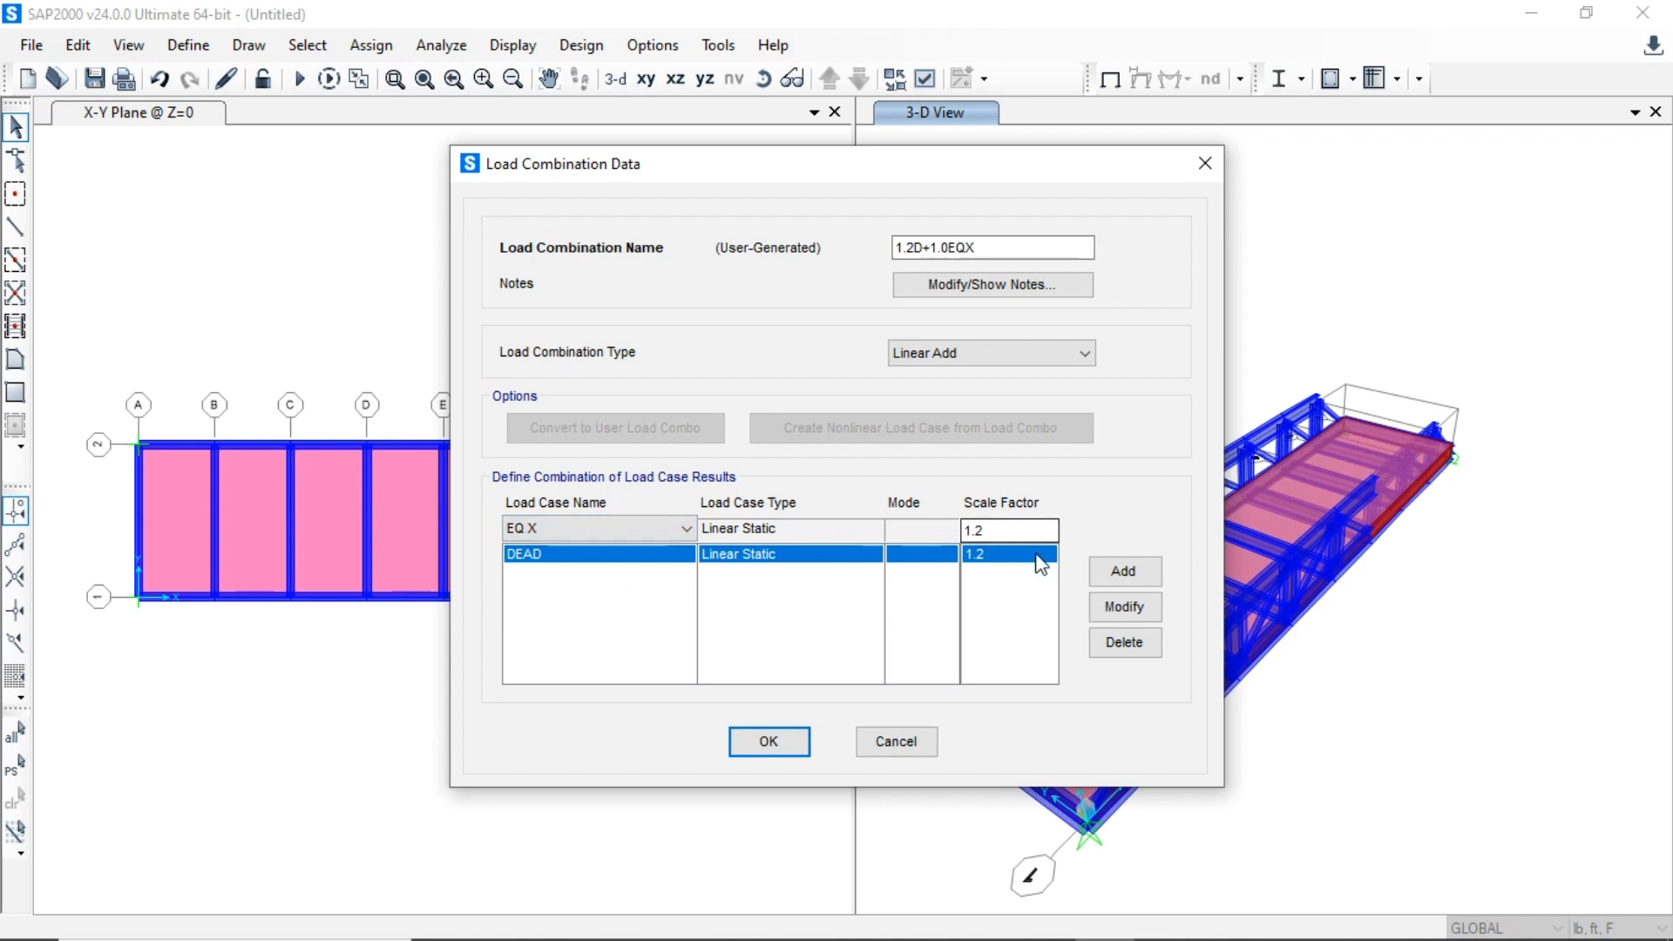
pyautogui.click(998, 532)
pyautogui.press('BackSpace')
pyautogui.write('0')
pyautogui.click(1123, 572)
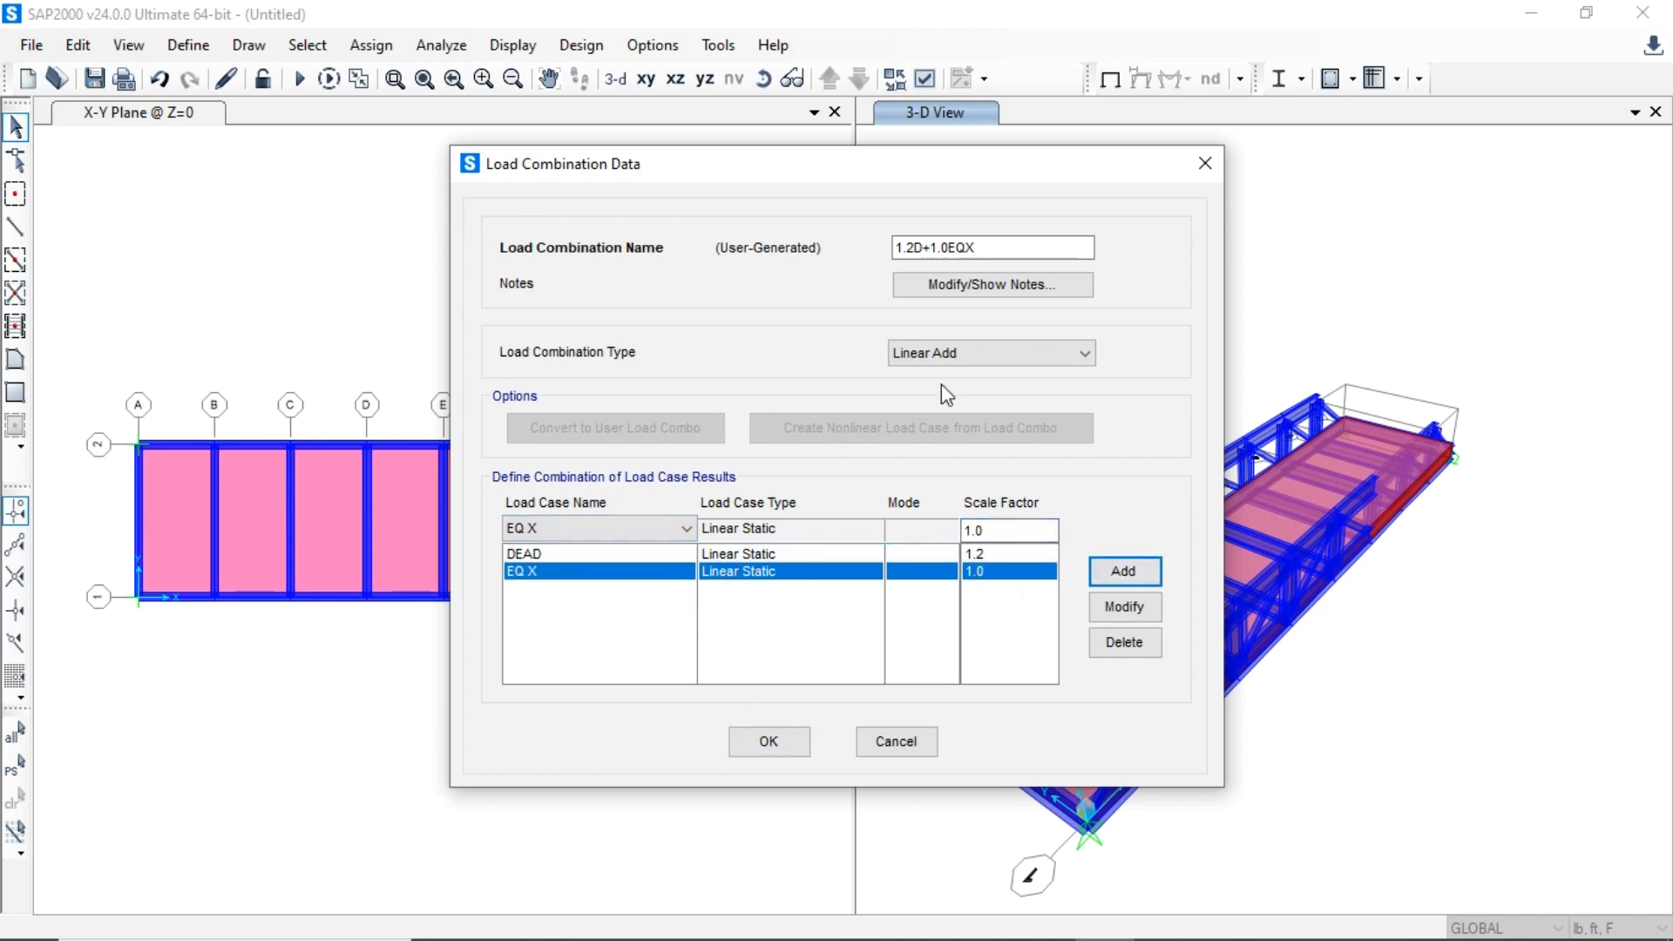
pyautogui.click(758, 742)
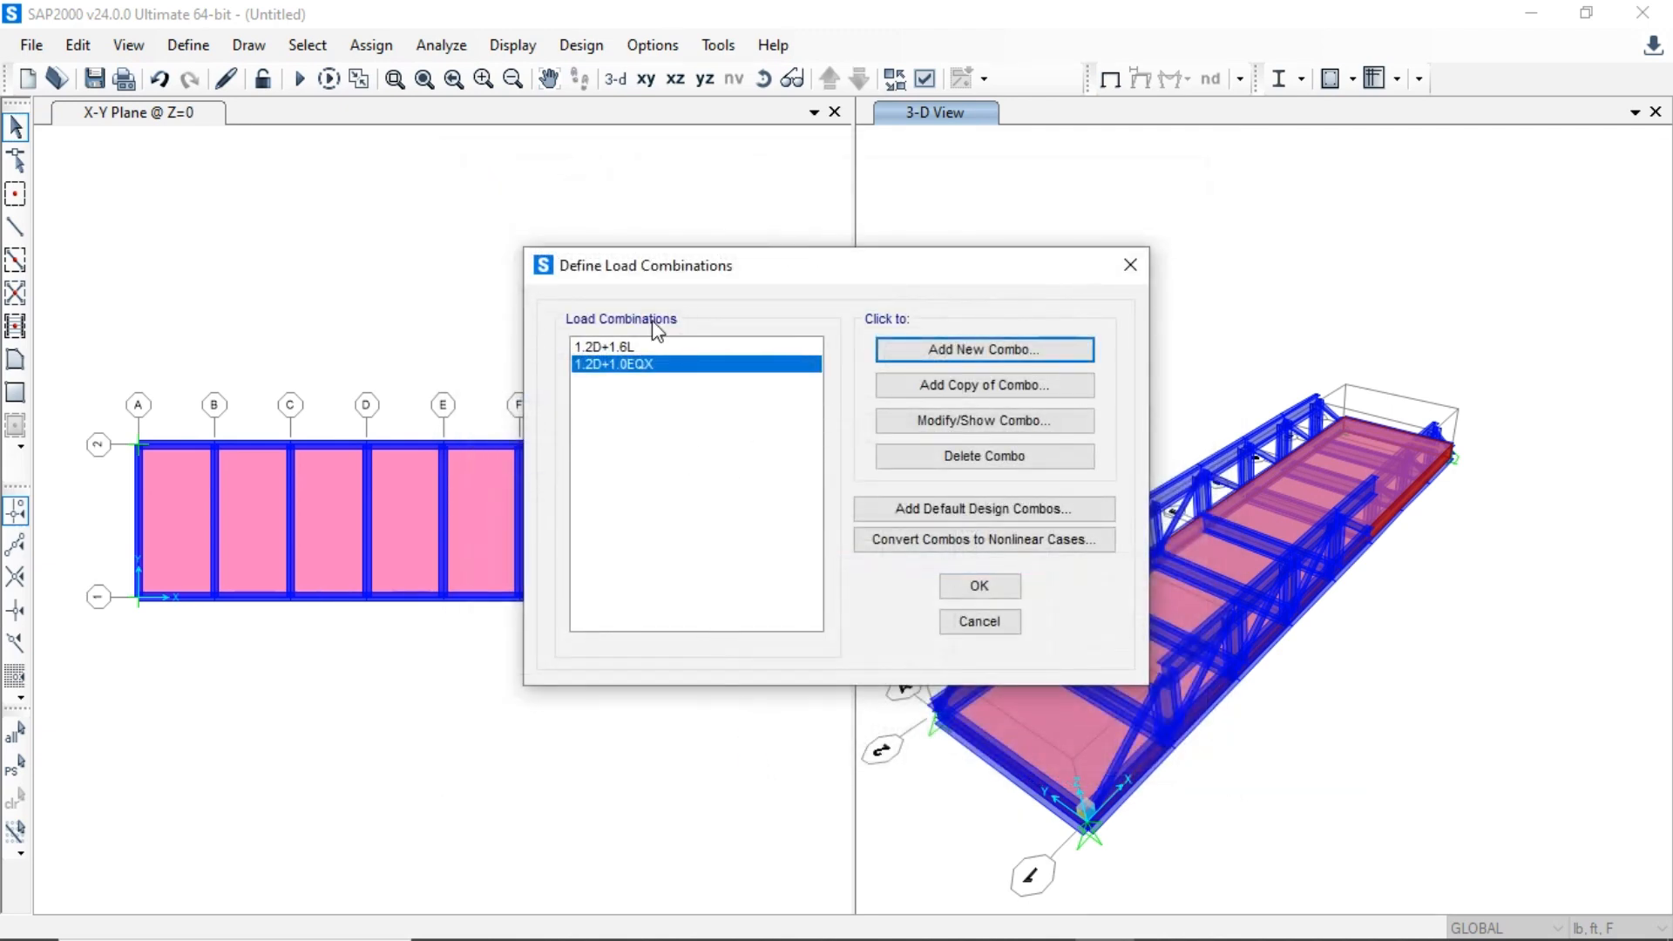
# - Review the two defined load combinations and accept the load combination definitions
pyautogui.click(610, 347)
pyautogui.click(646, 365)
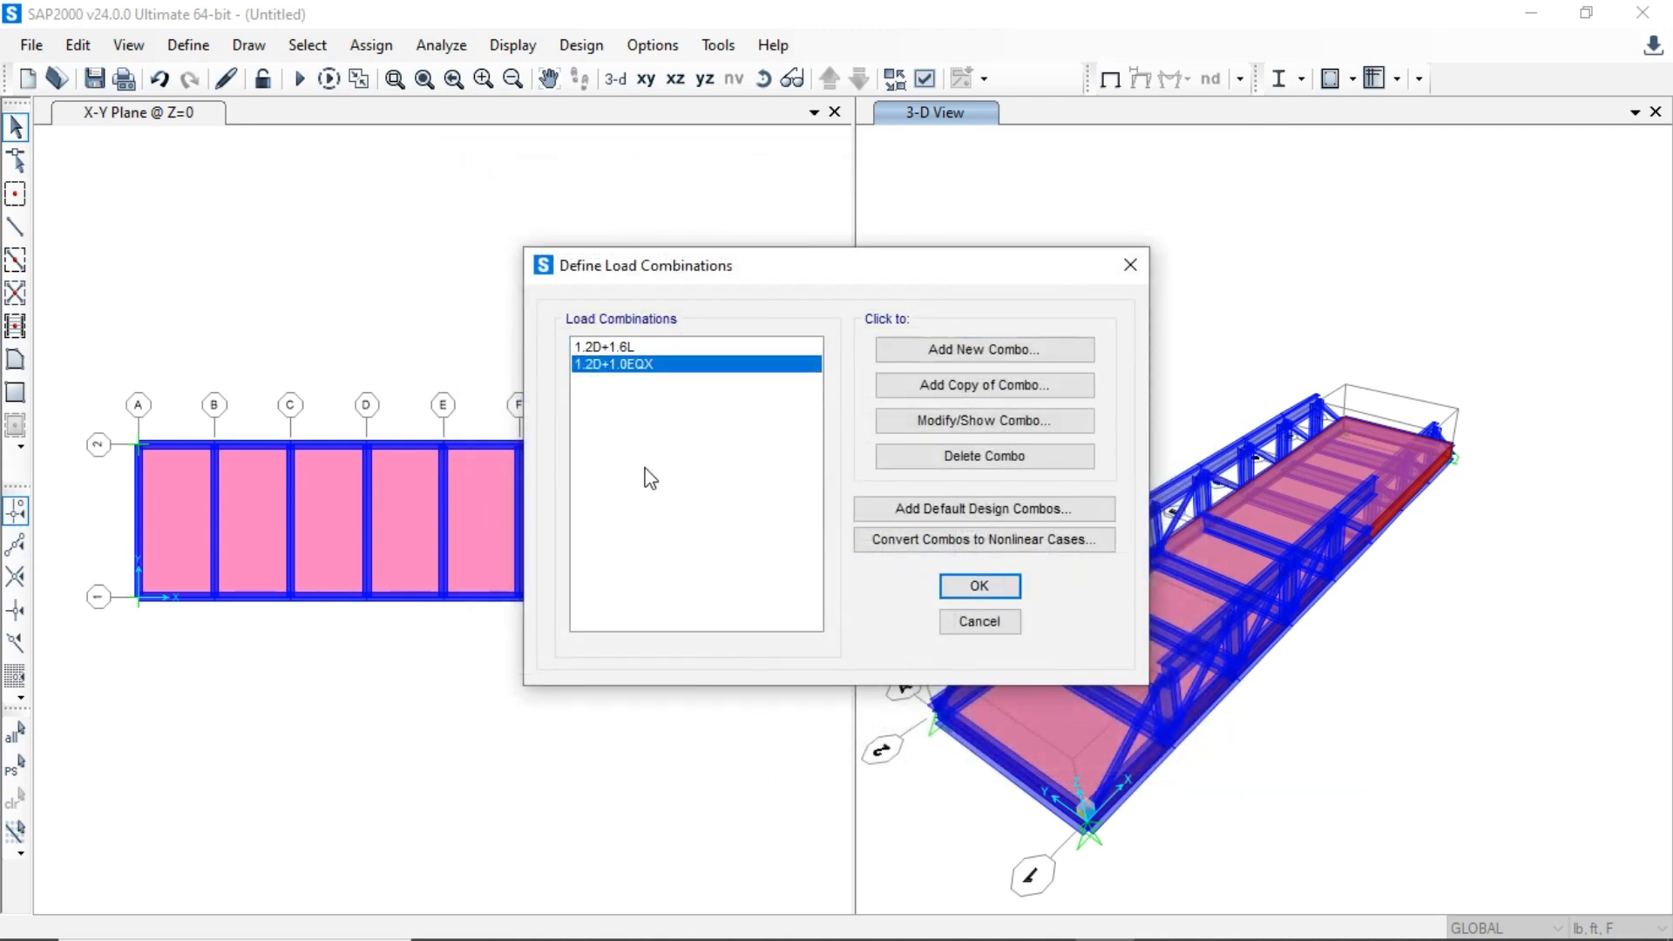
pyautogui.click(996, 587)
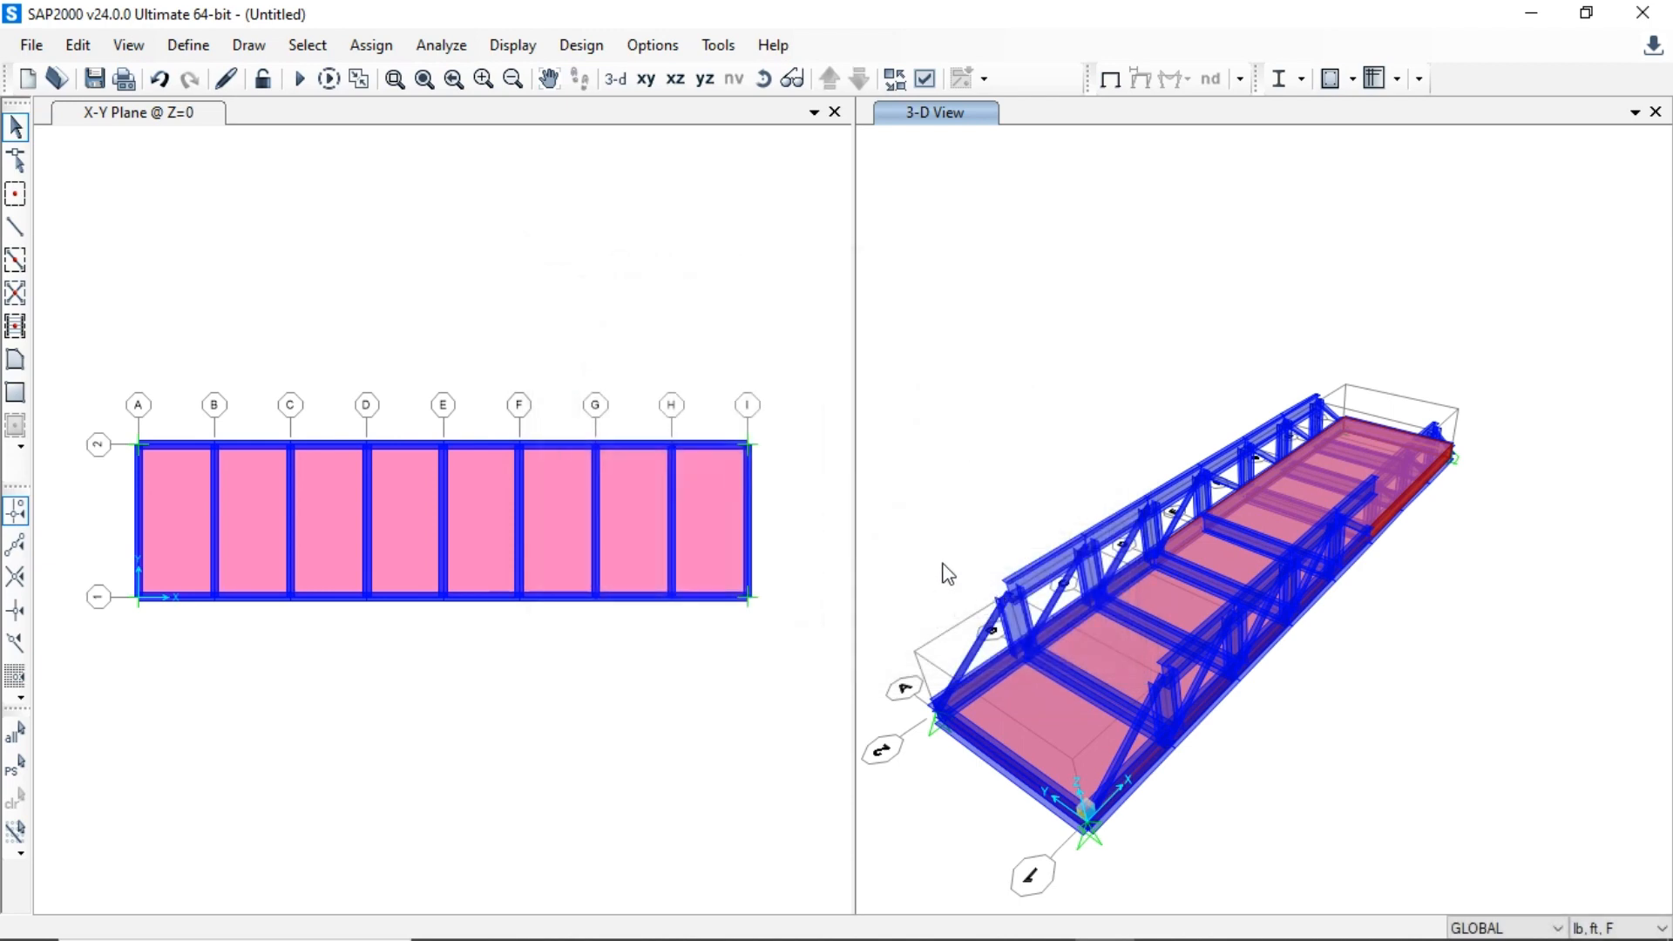
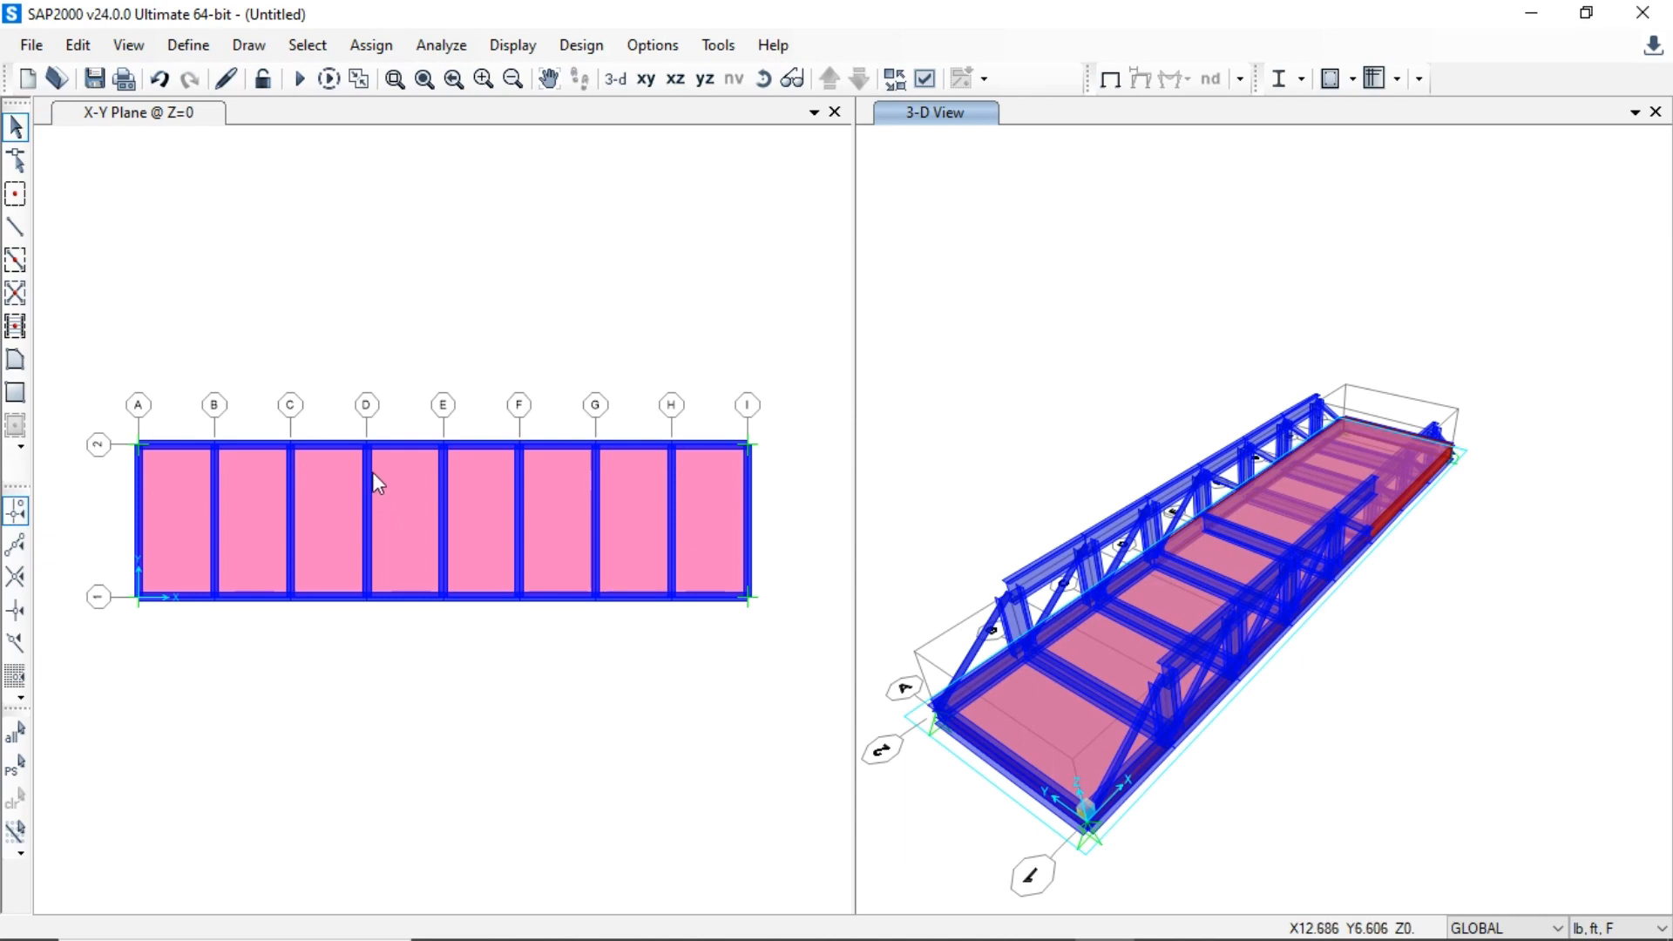
# - Assign an area gravity load to the bridge deck for the DEAD pattern with a Global Z multiplier of 40
pyautogui.click(357, 46)
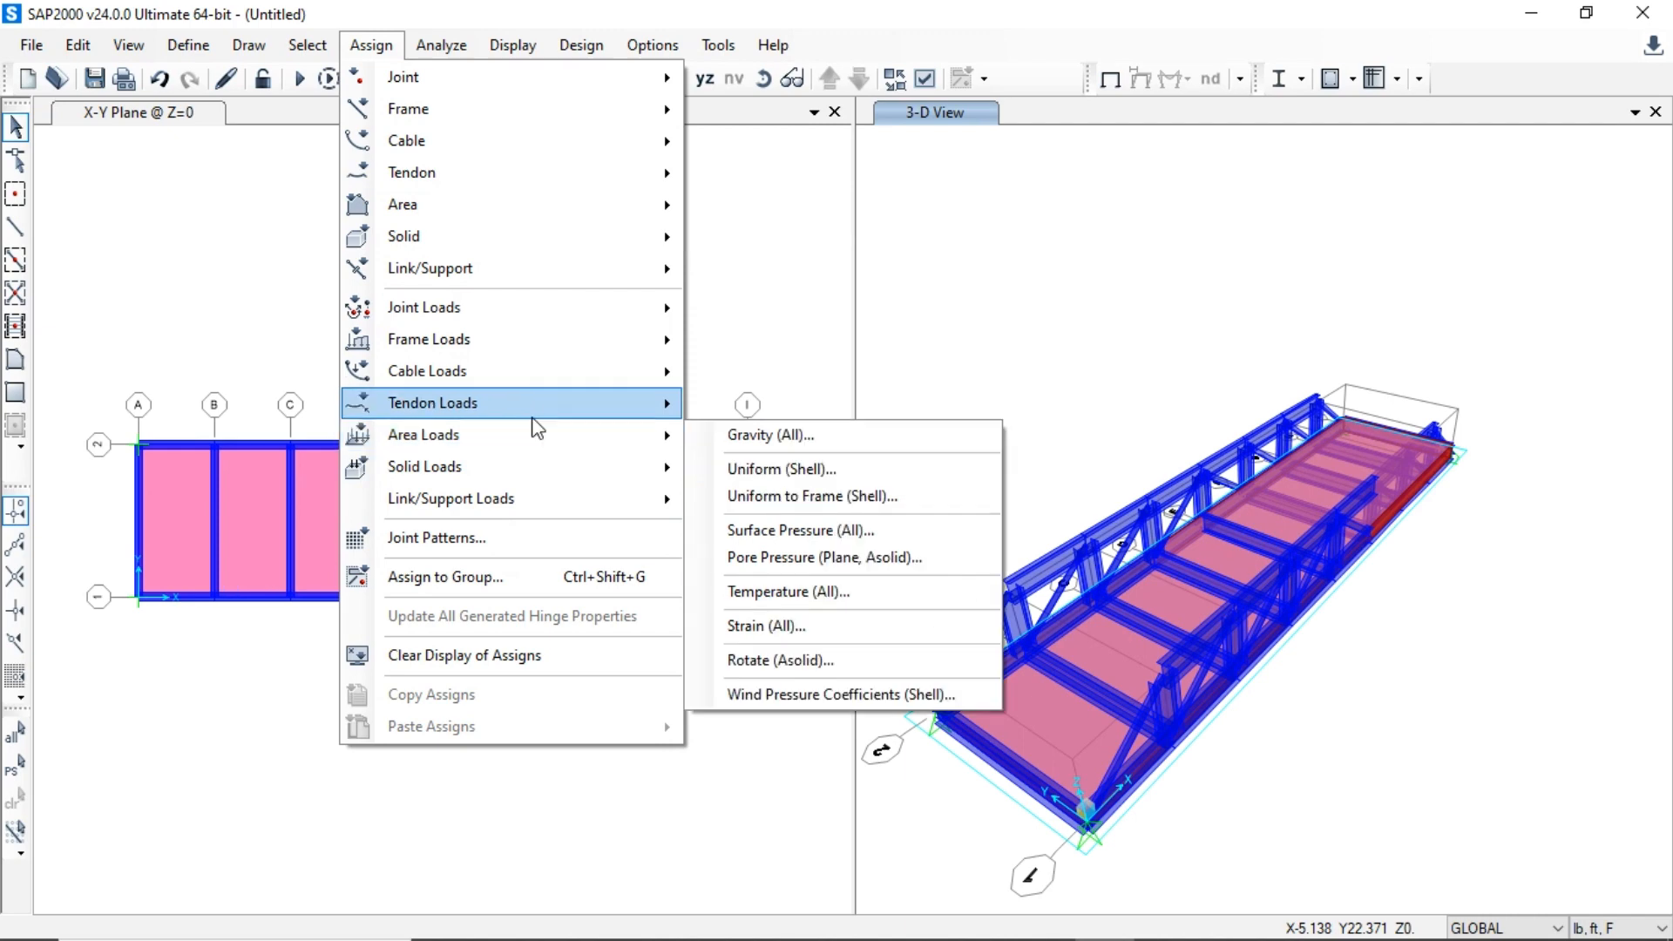
pyautogui.moveTo(542, 433)
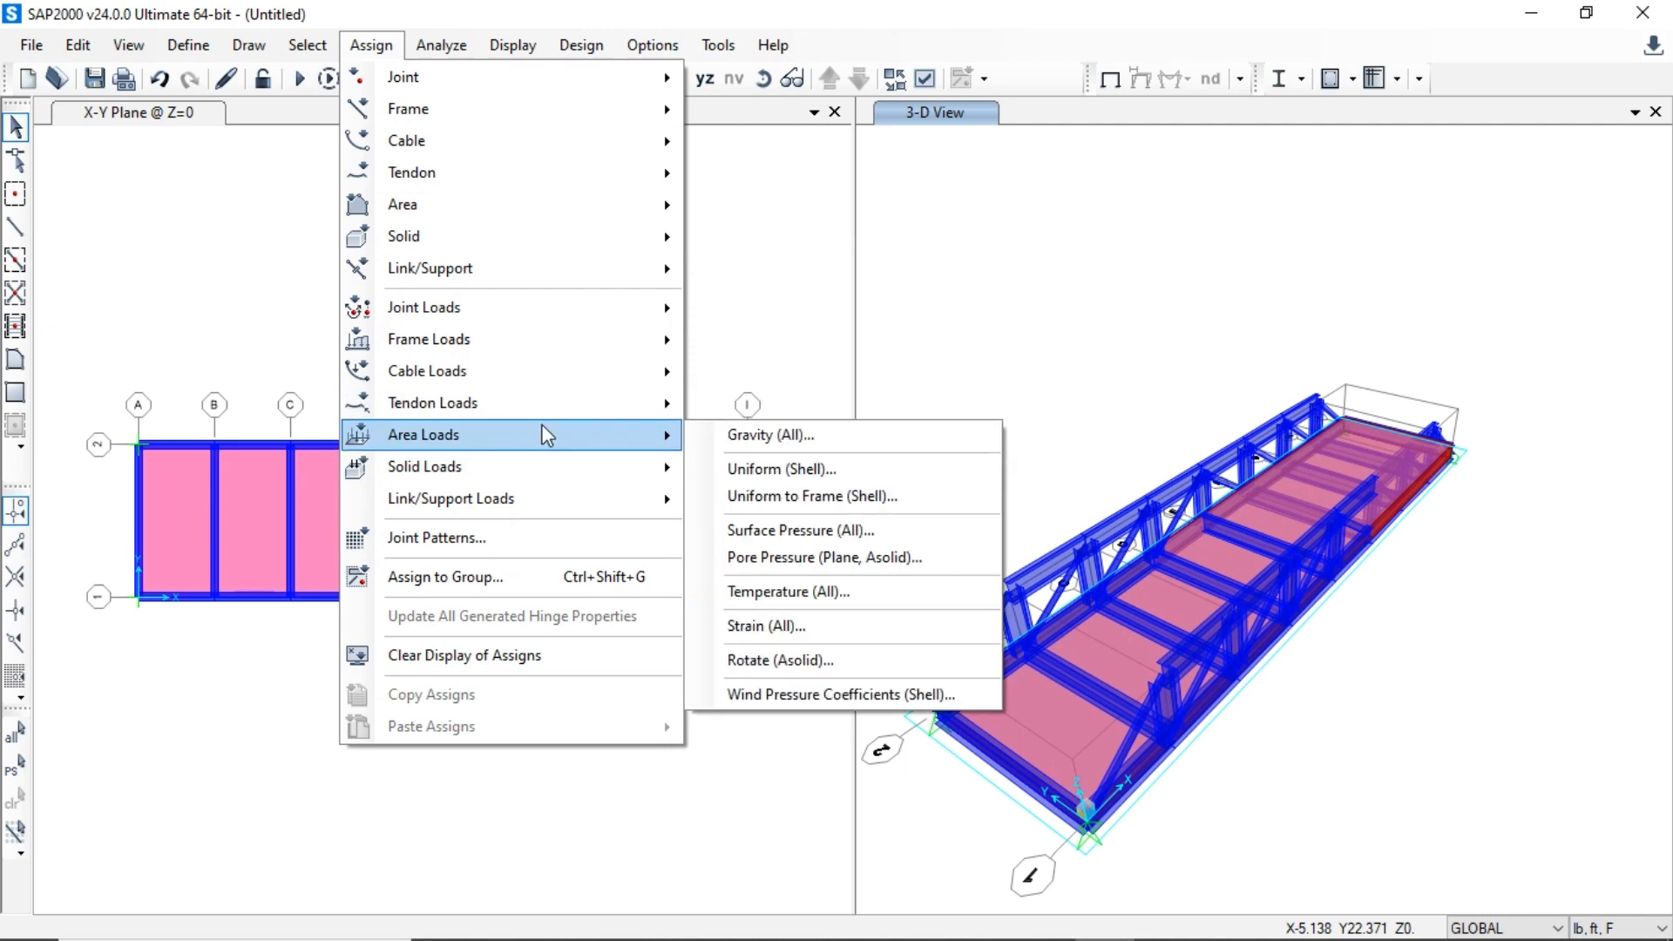
pyautogui.click(796, 433)
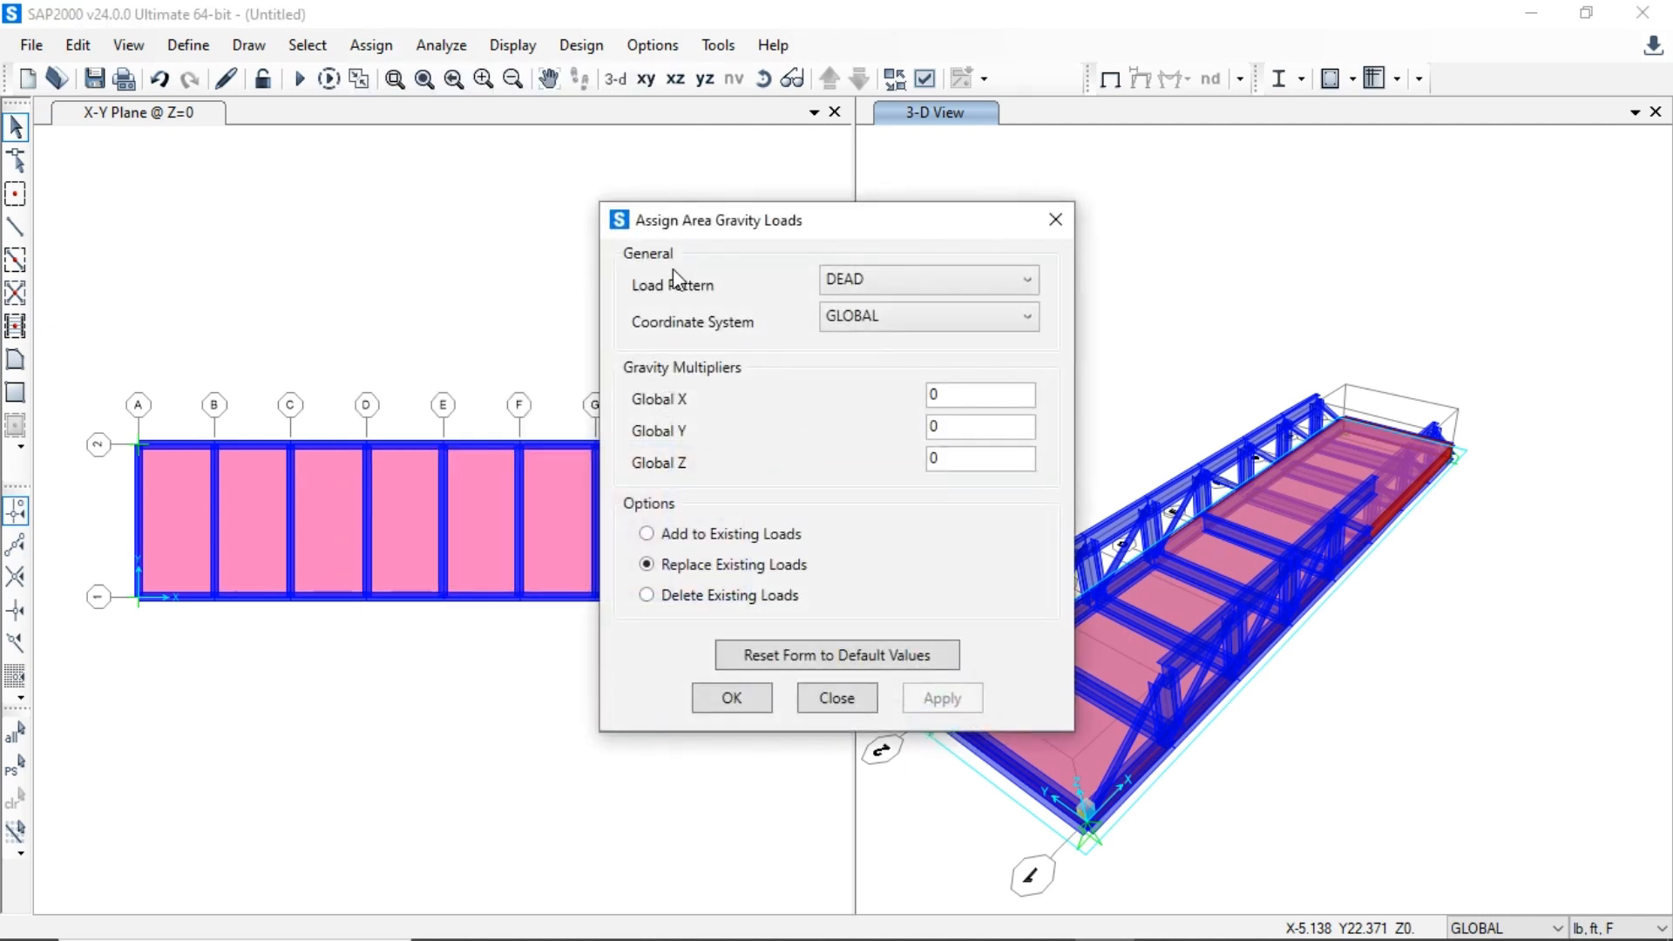
pyautogui.moveTo(715, 222); pyautogui.dragTo(979, 197)
pyautogui.click(471, 542)
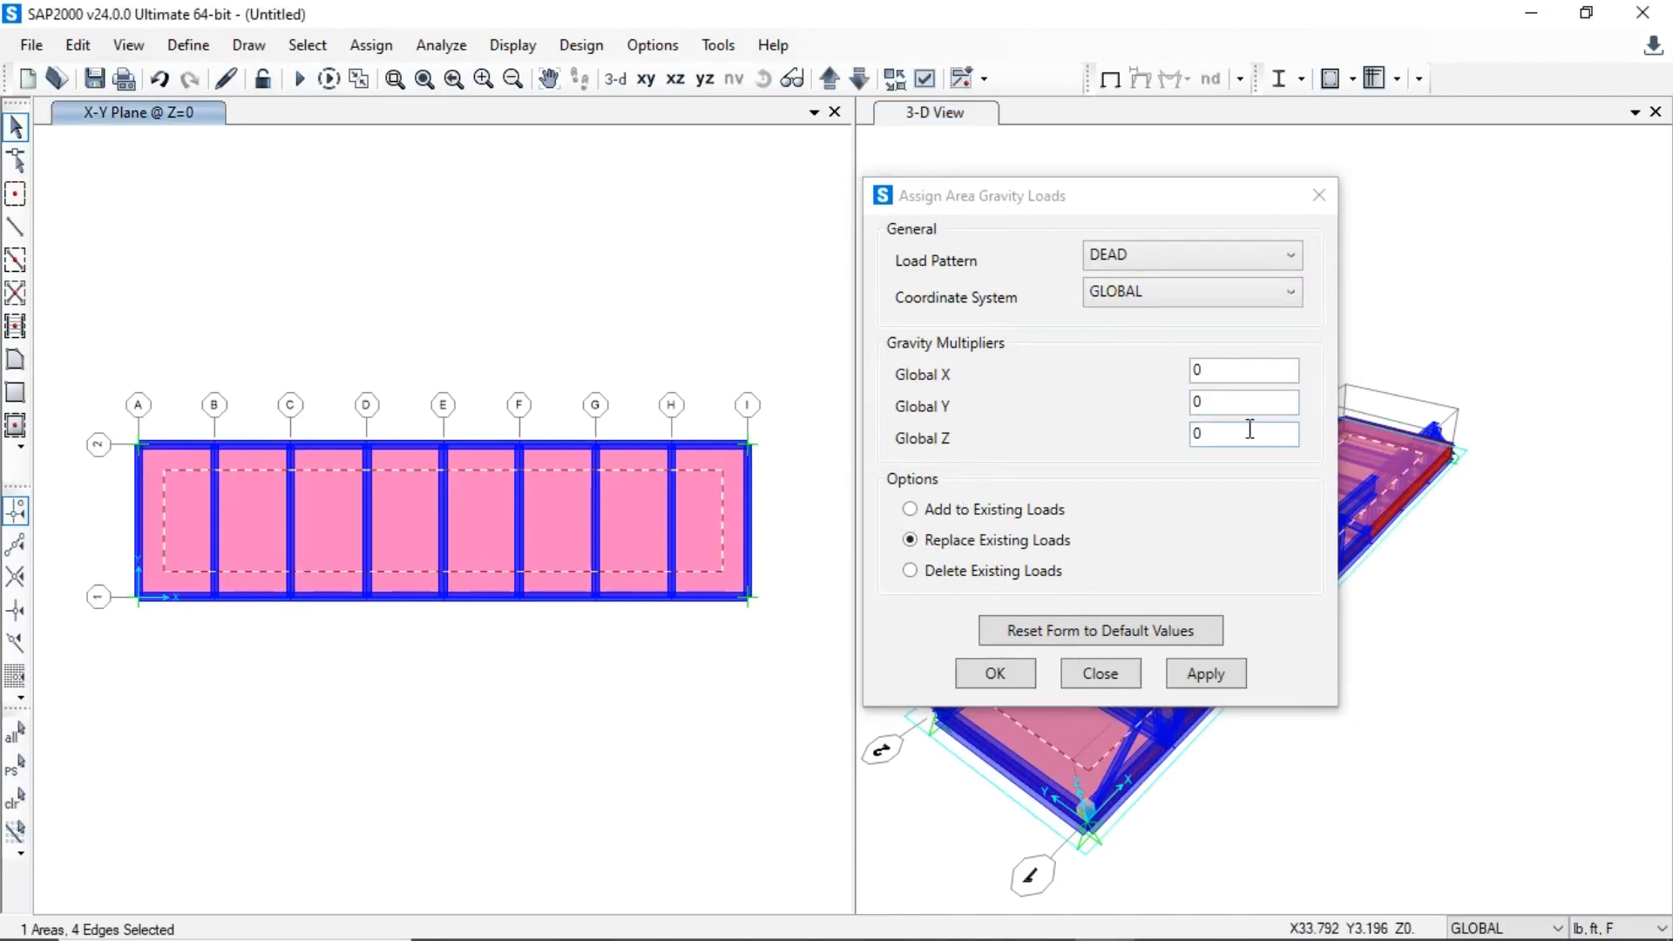
pyautogui.click(1194, 433)
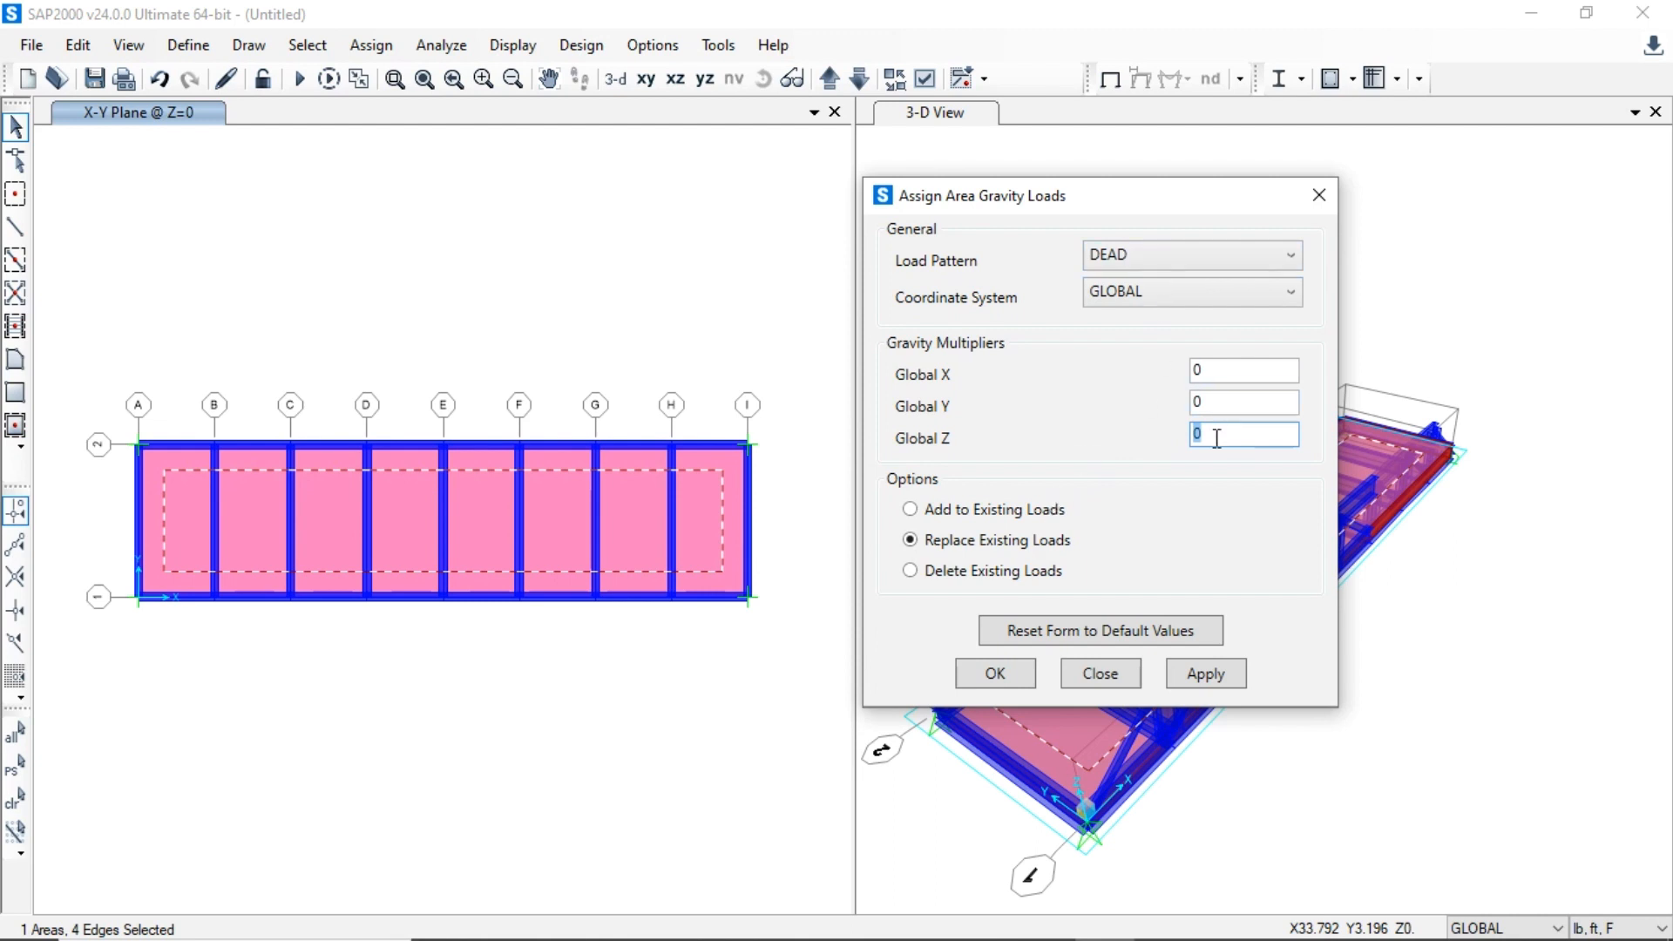
pyautogui.press('BackSpace')
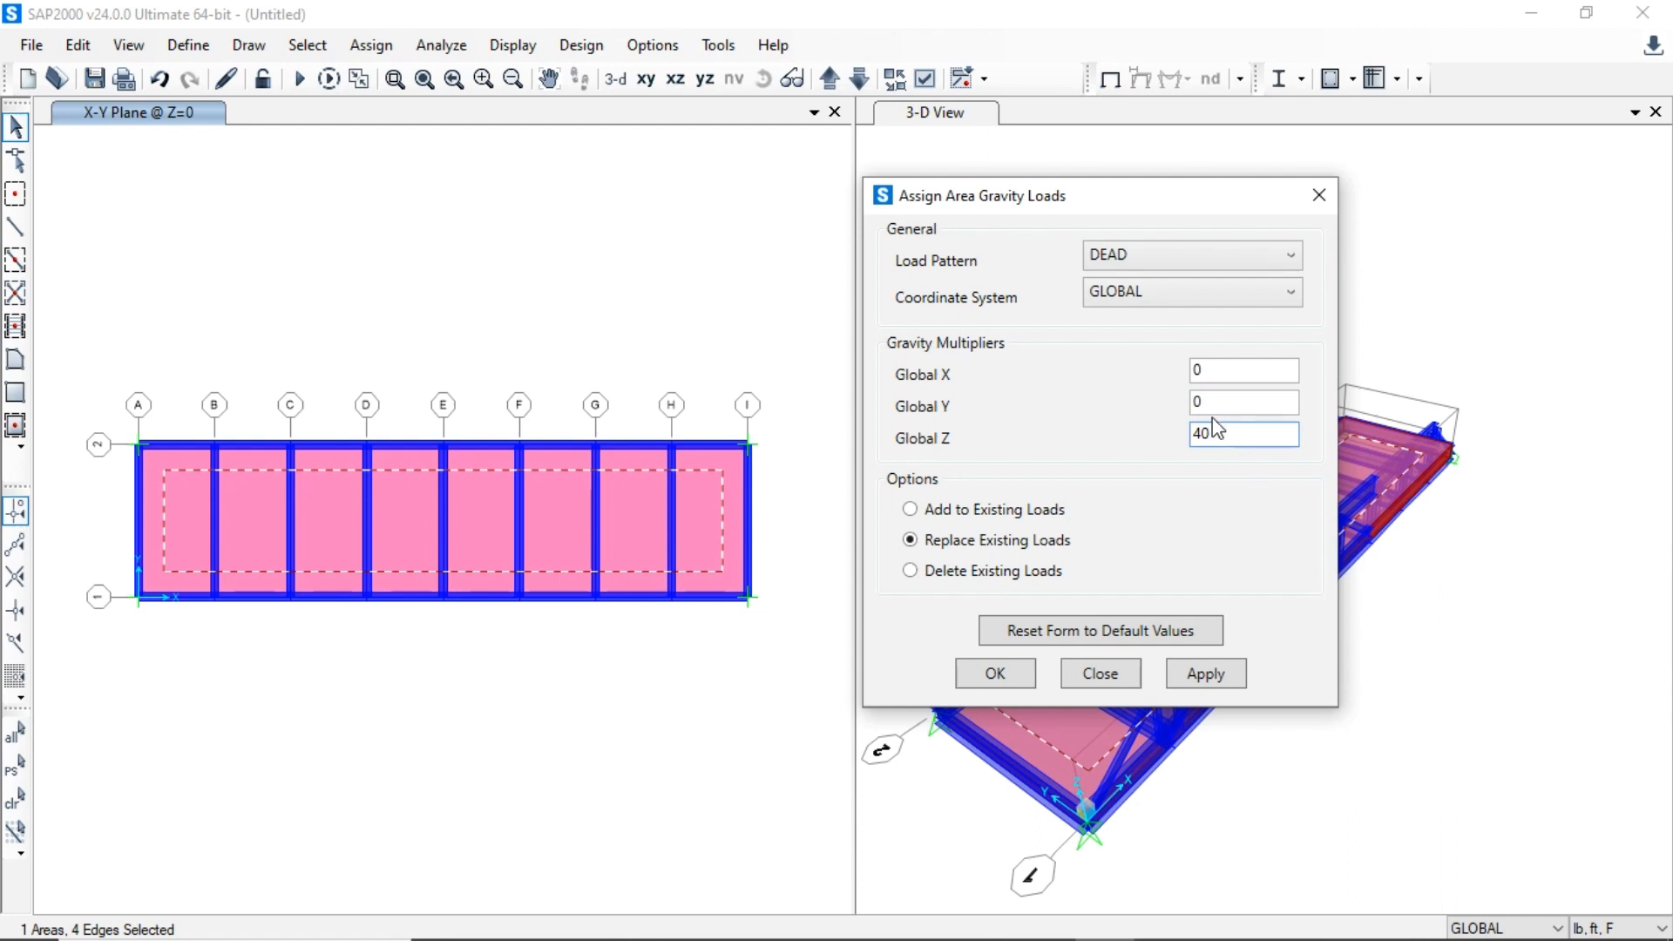
pyautogui.click(1190, 675)
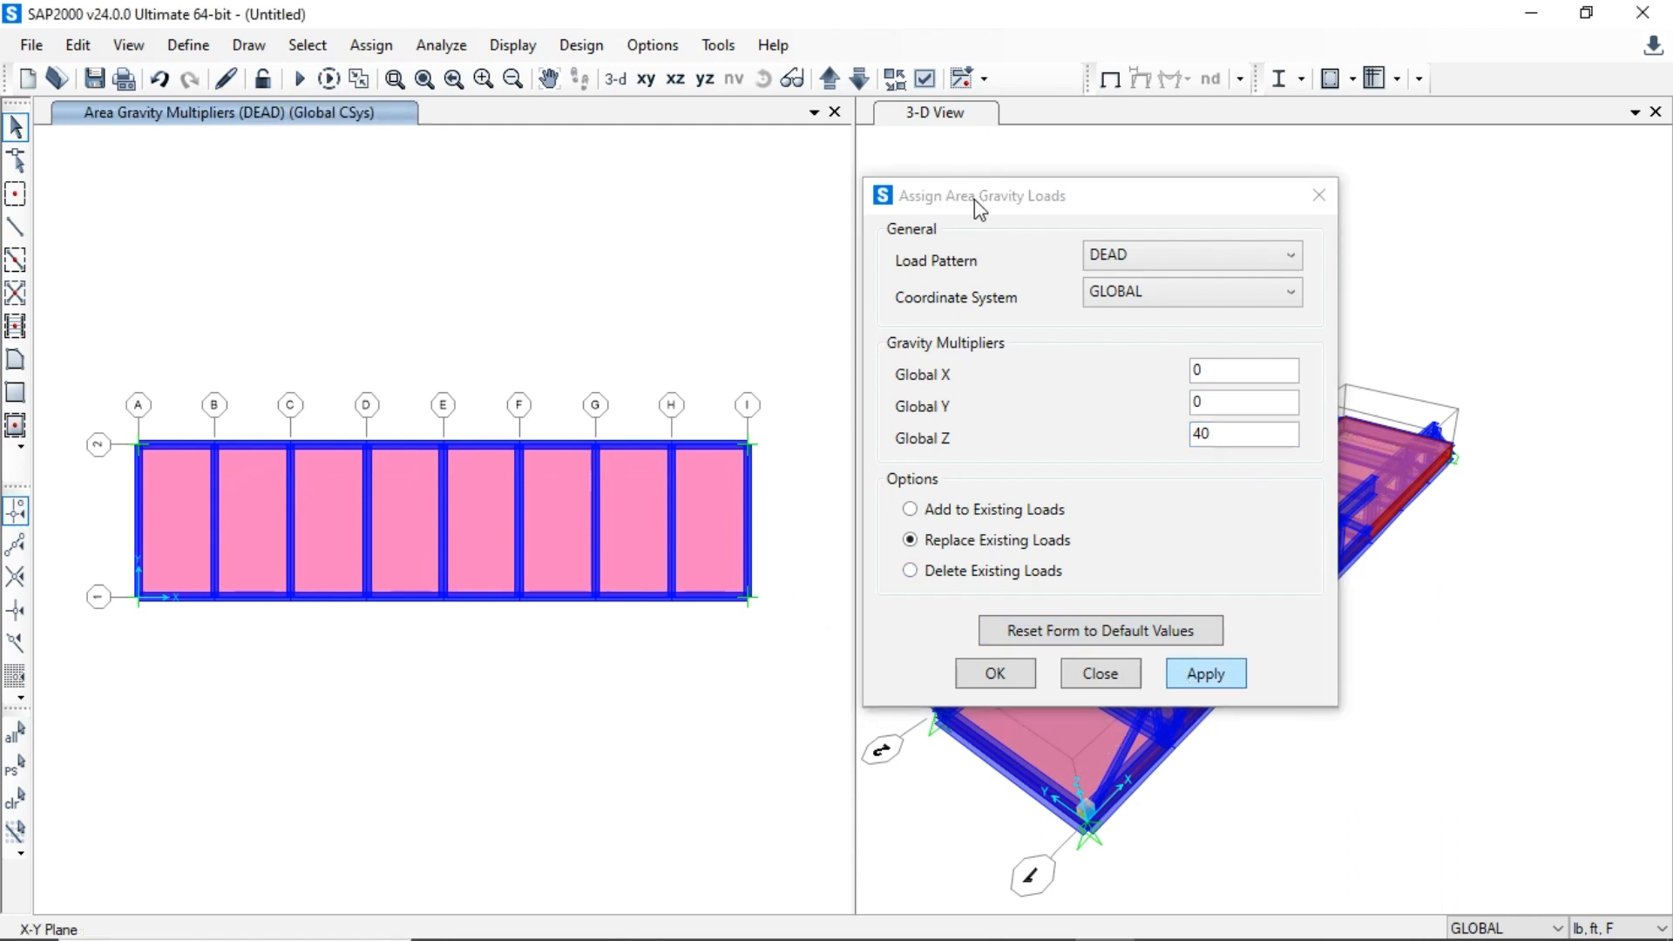
# - Delete the existing DEAD gravity load from the deck area
pyautogui.moveTo(974, 199); pyautogui.dragTo(719, 19)
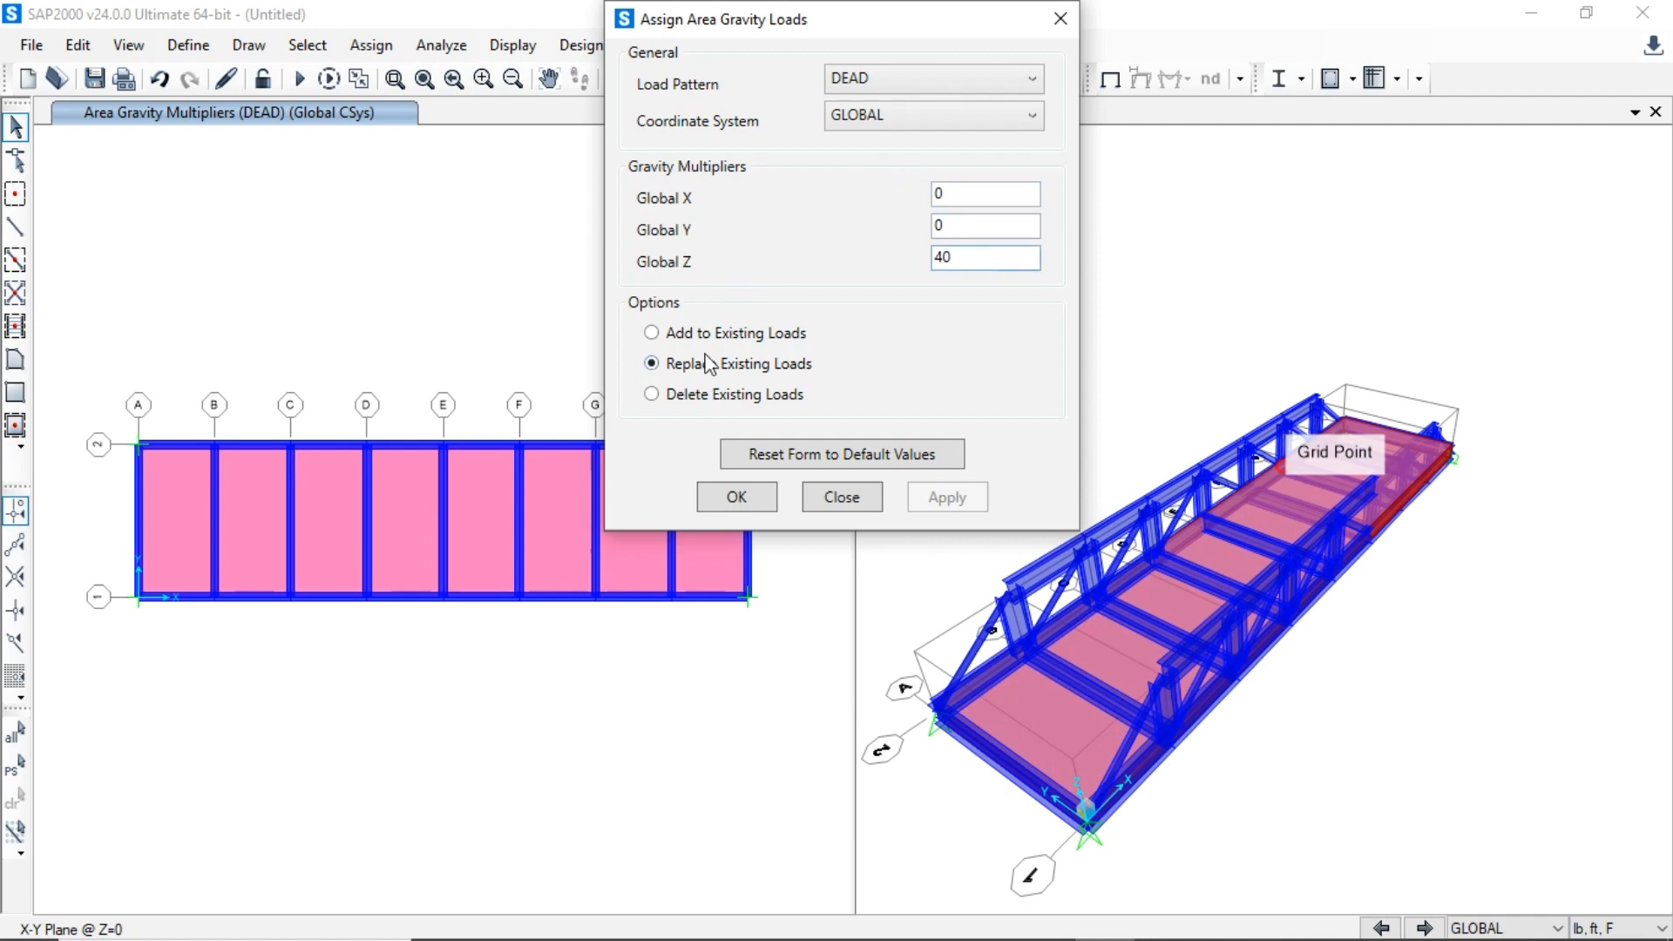
pyautogui.click(709, 392)
pyautogui.click(540, 488)
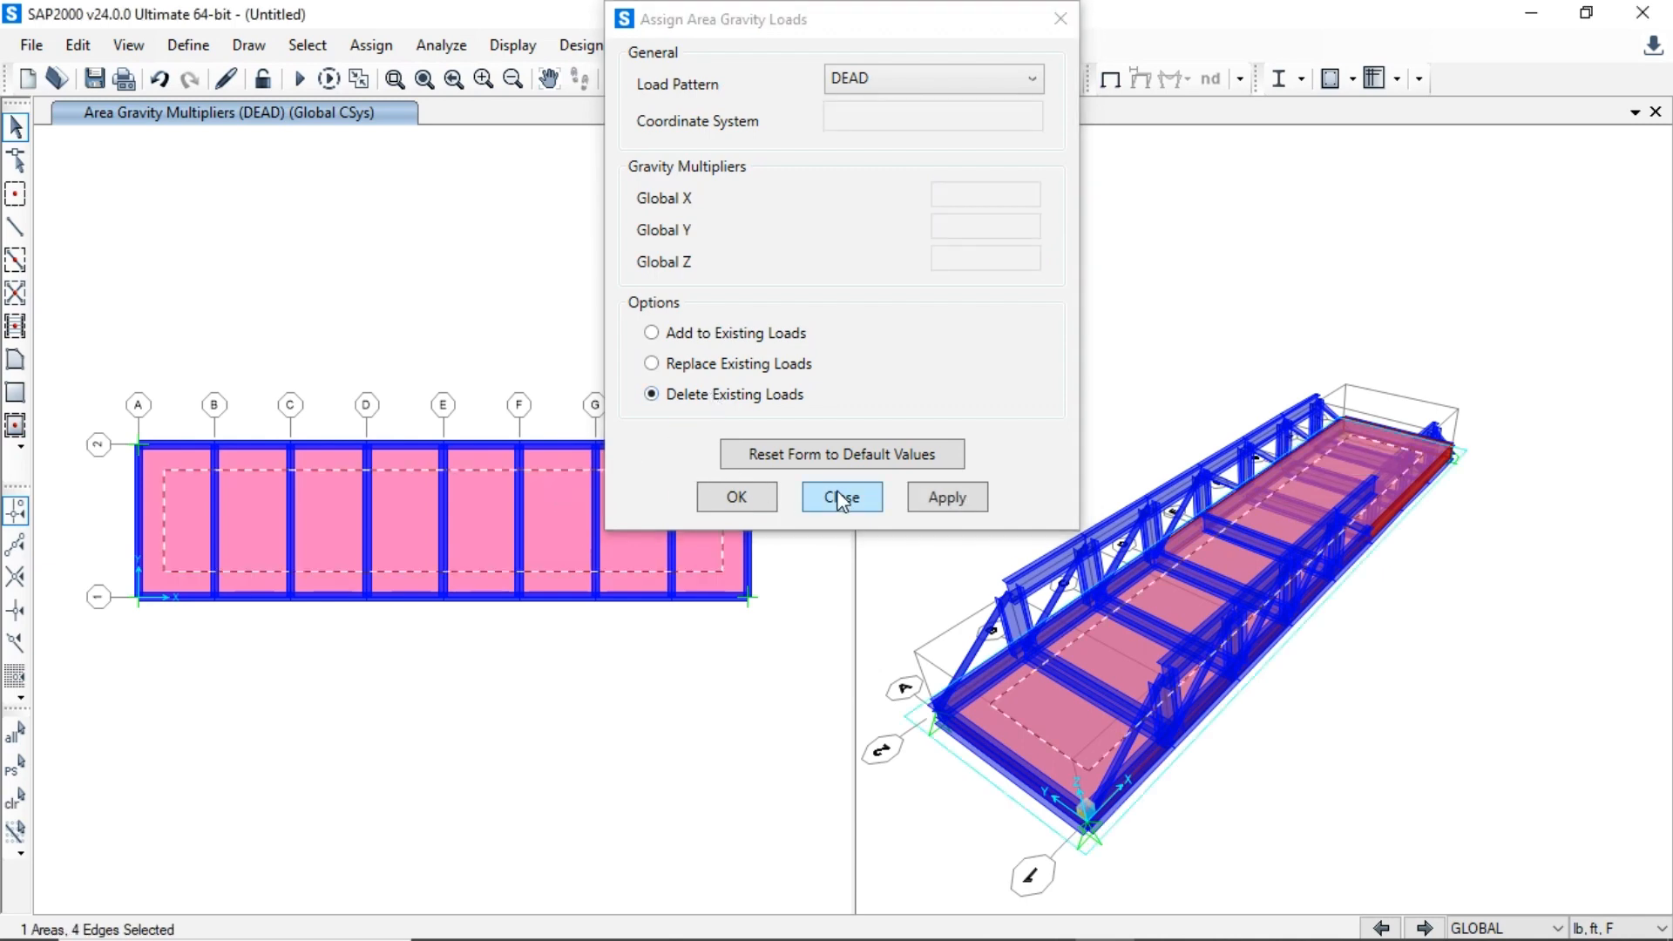
pyautogui.click(929, 502)
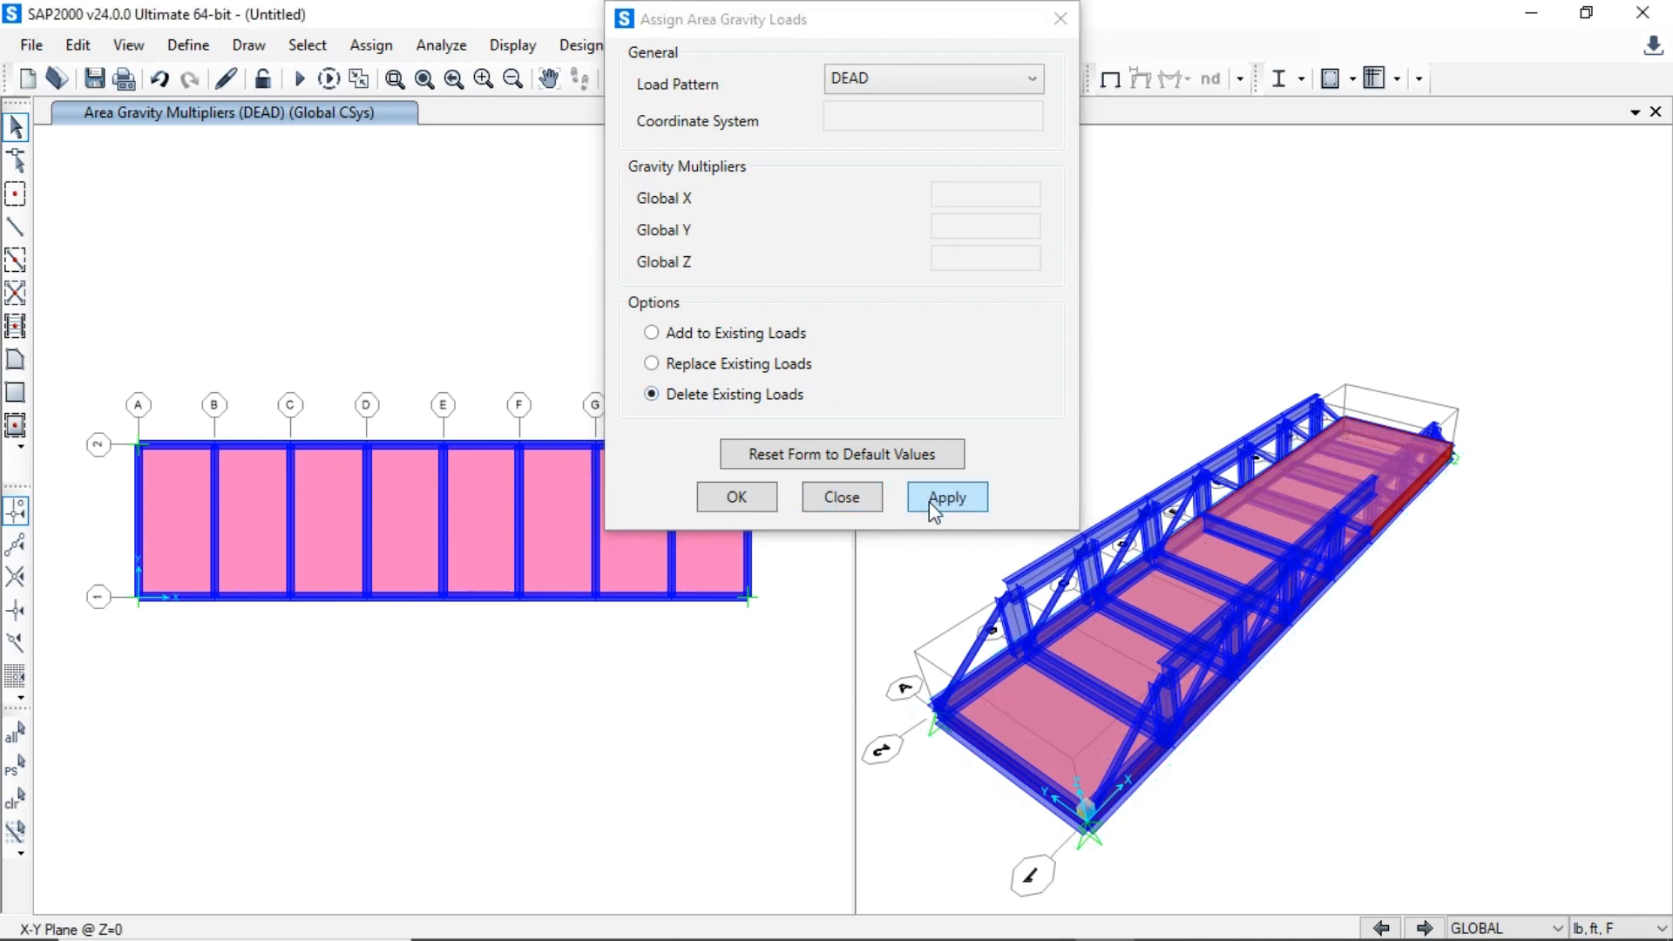
# - Add an area gravity load to the bridge deck for the DEAD pattern with a Global Z multiplier of -40
pyautogui.click(654, 368)
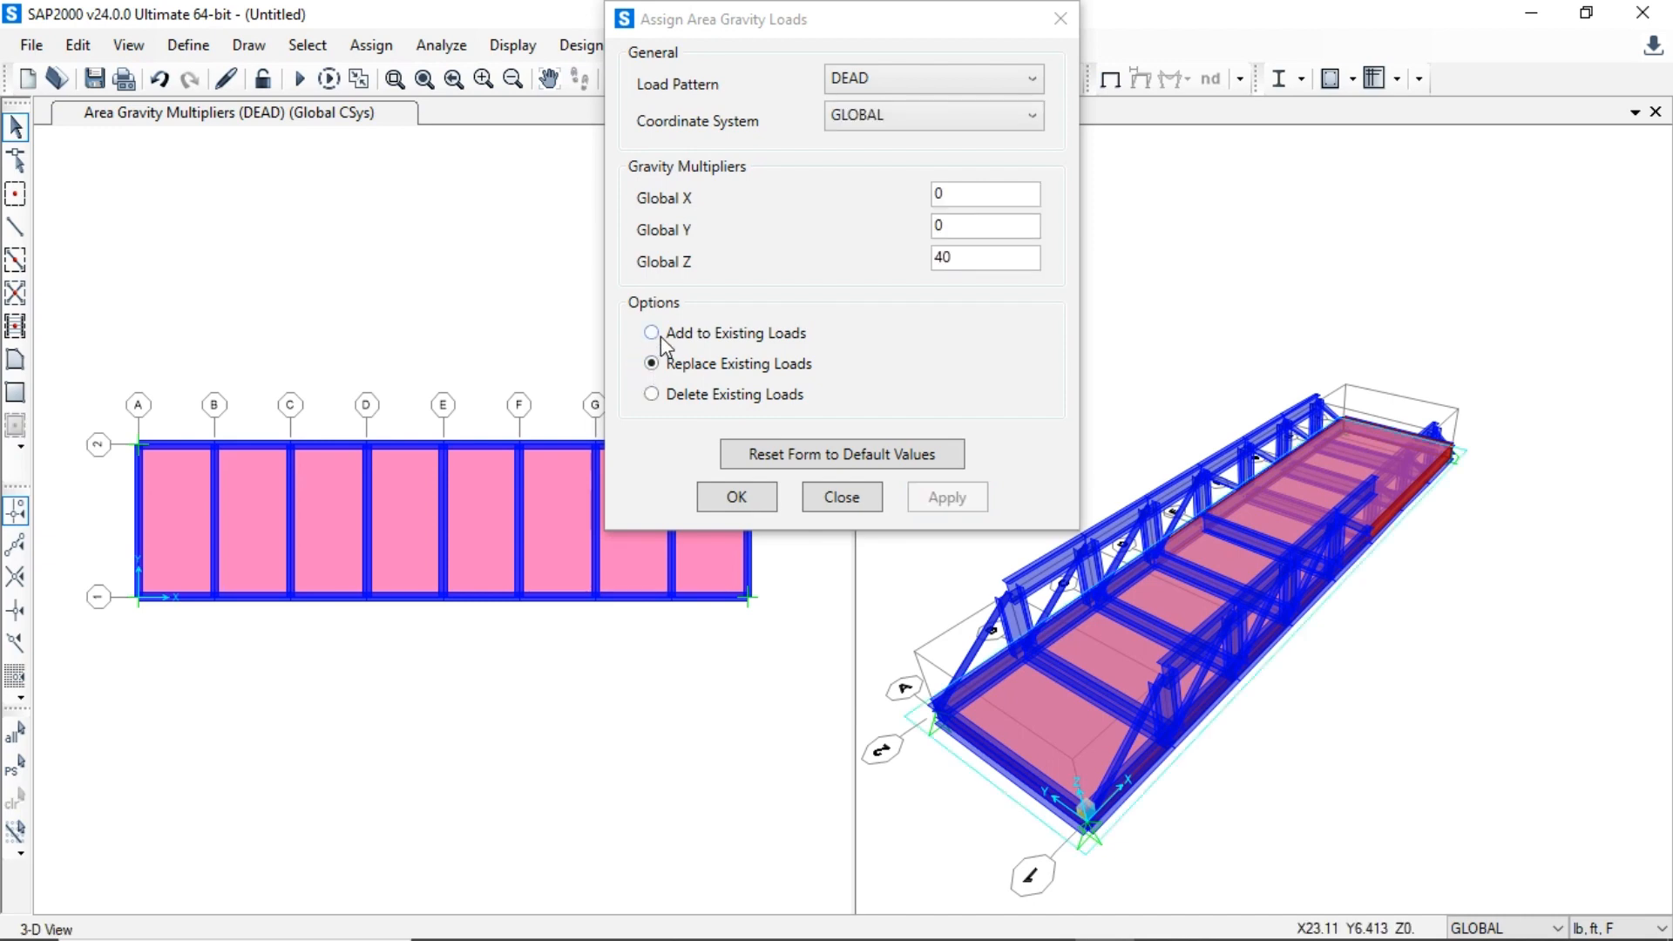
pyautogui.click(660, 337)
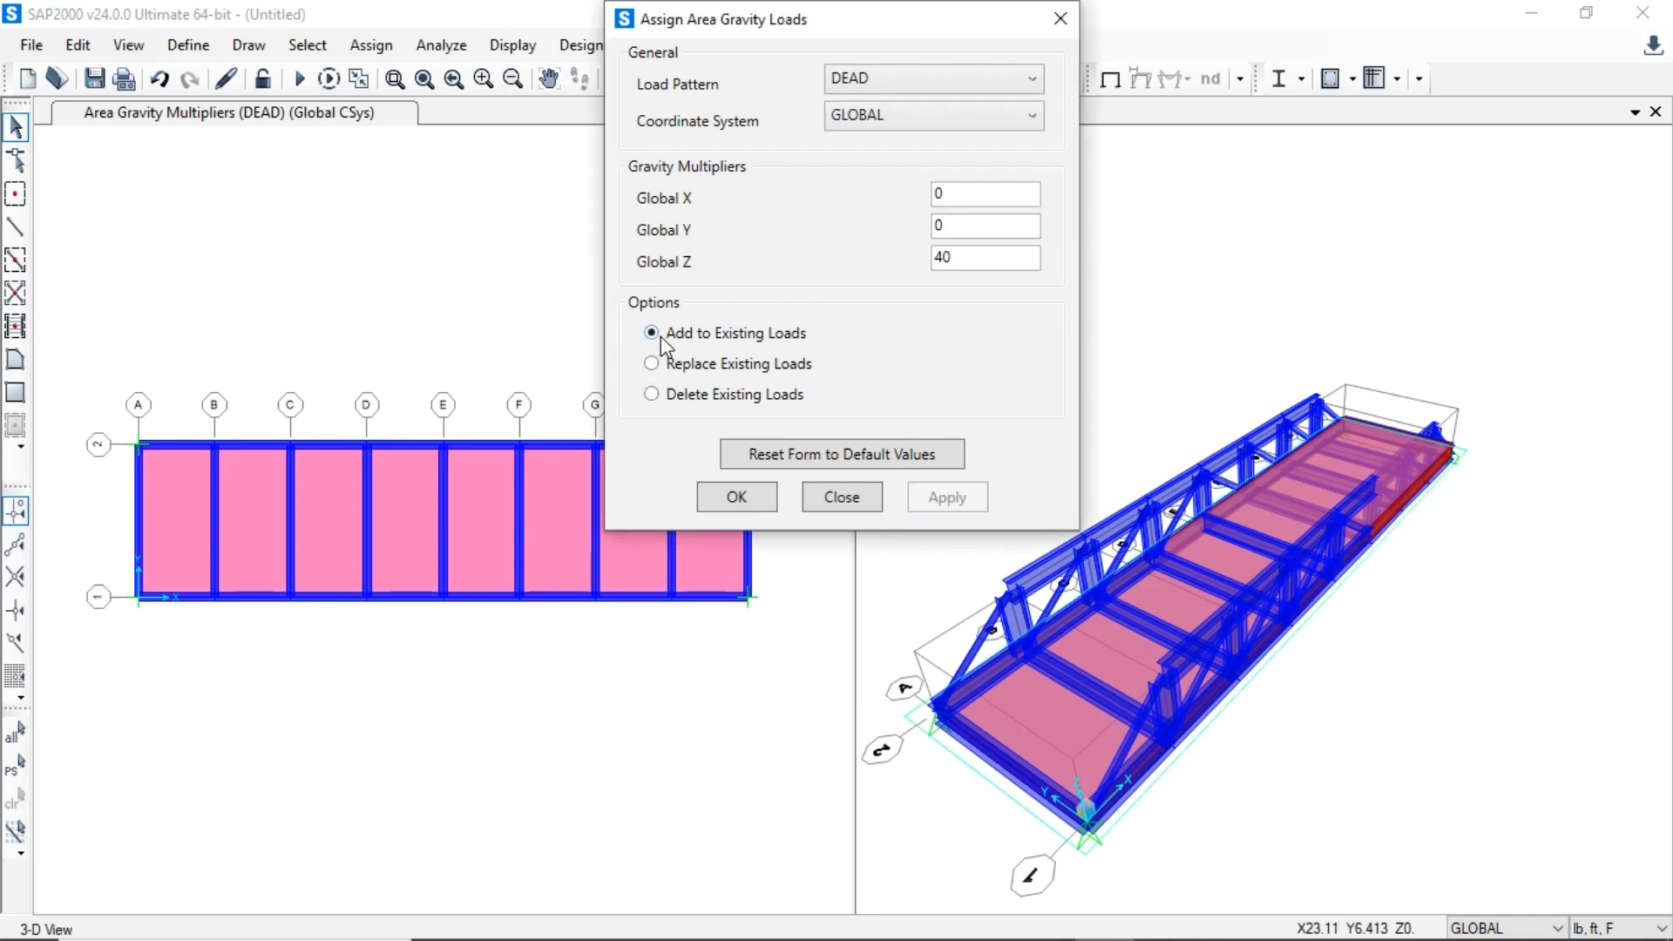
pyautogui.click(936, 257)
pyautogui.write('-')
pyautogui.click(493, 501)
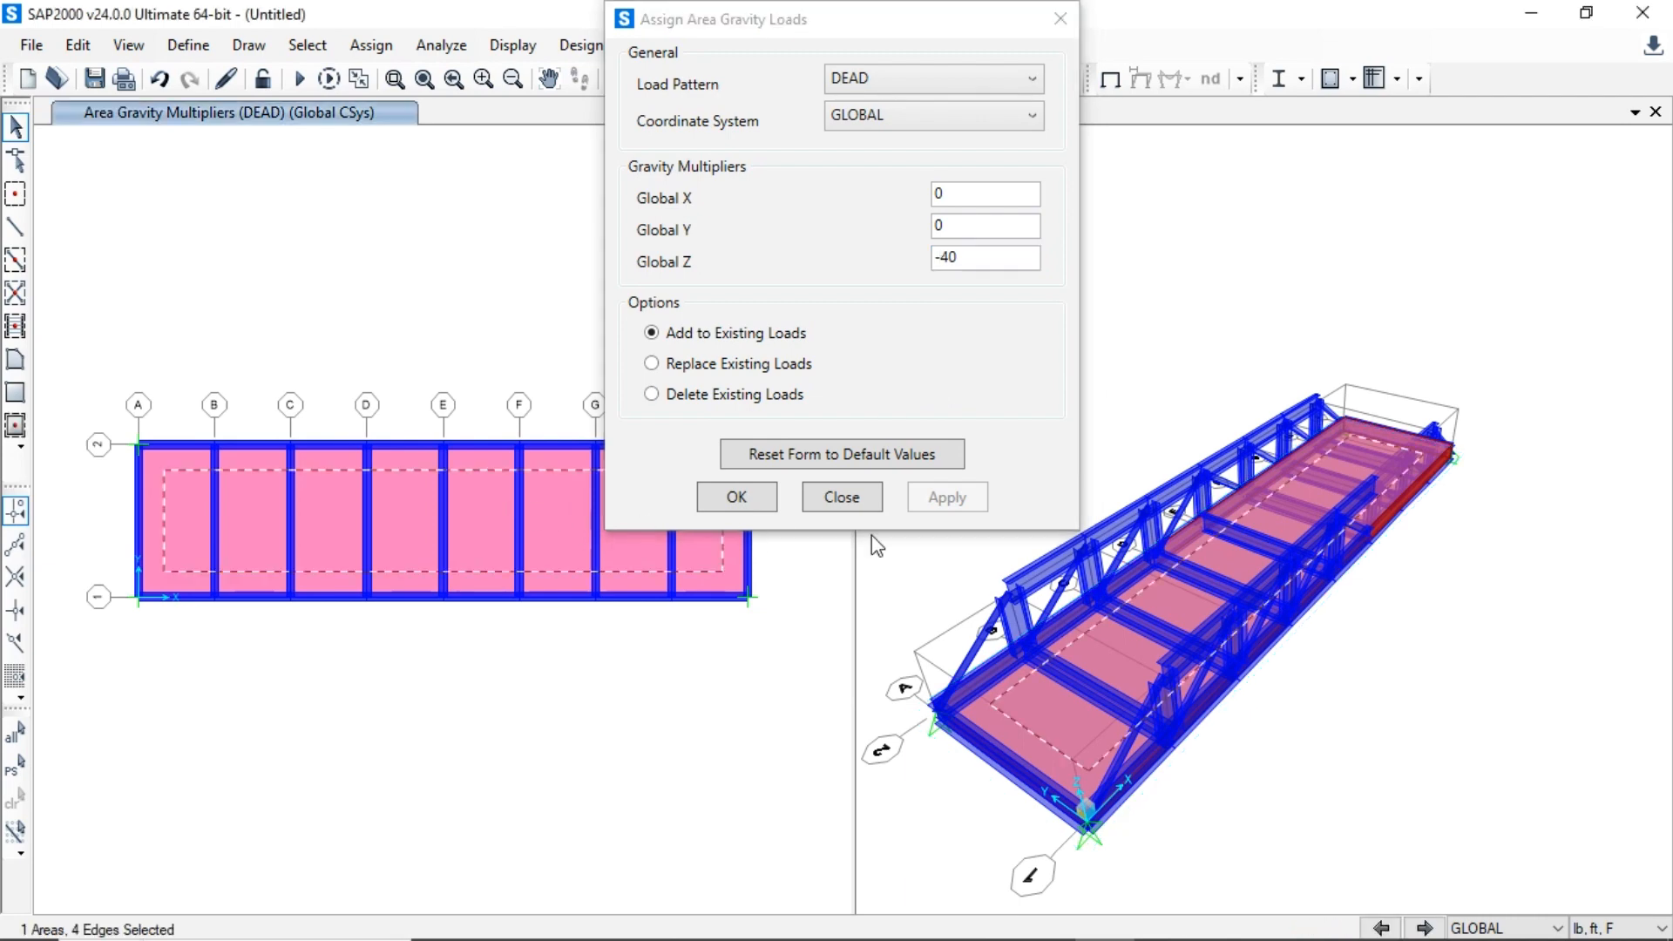
pyautogui.click(947, 498)
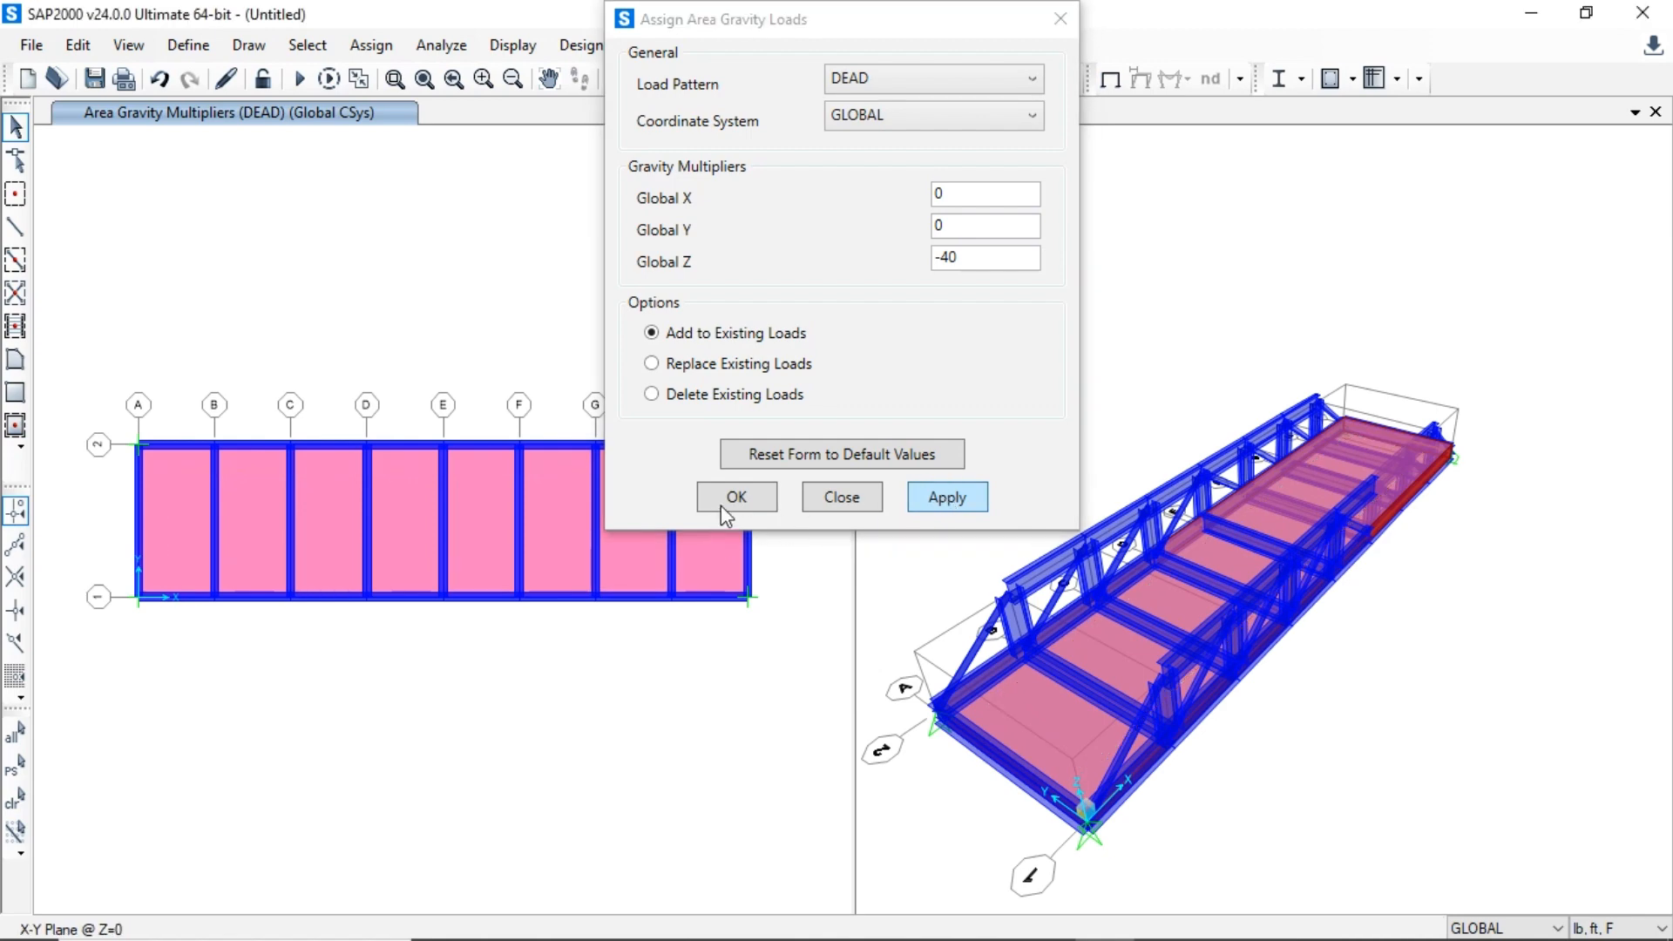
pyautogui.click(743, 495)
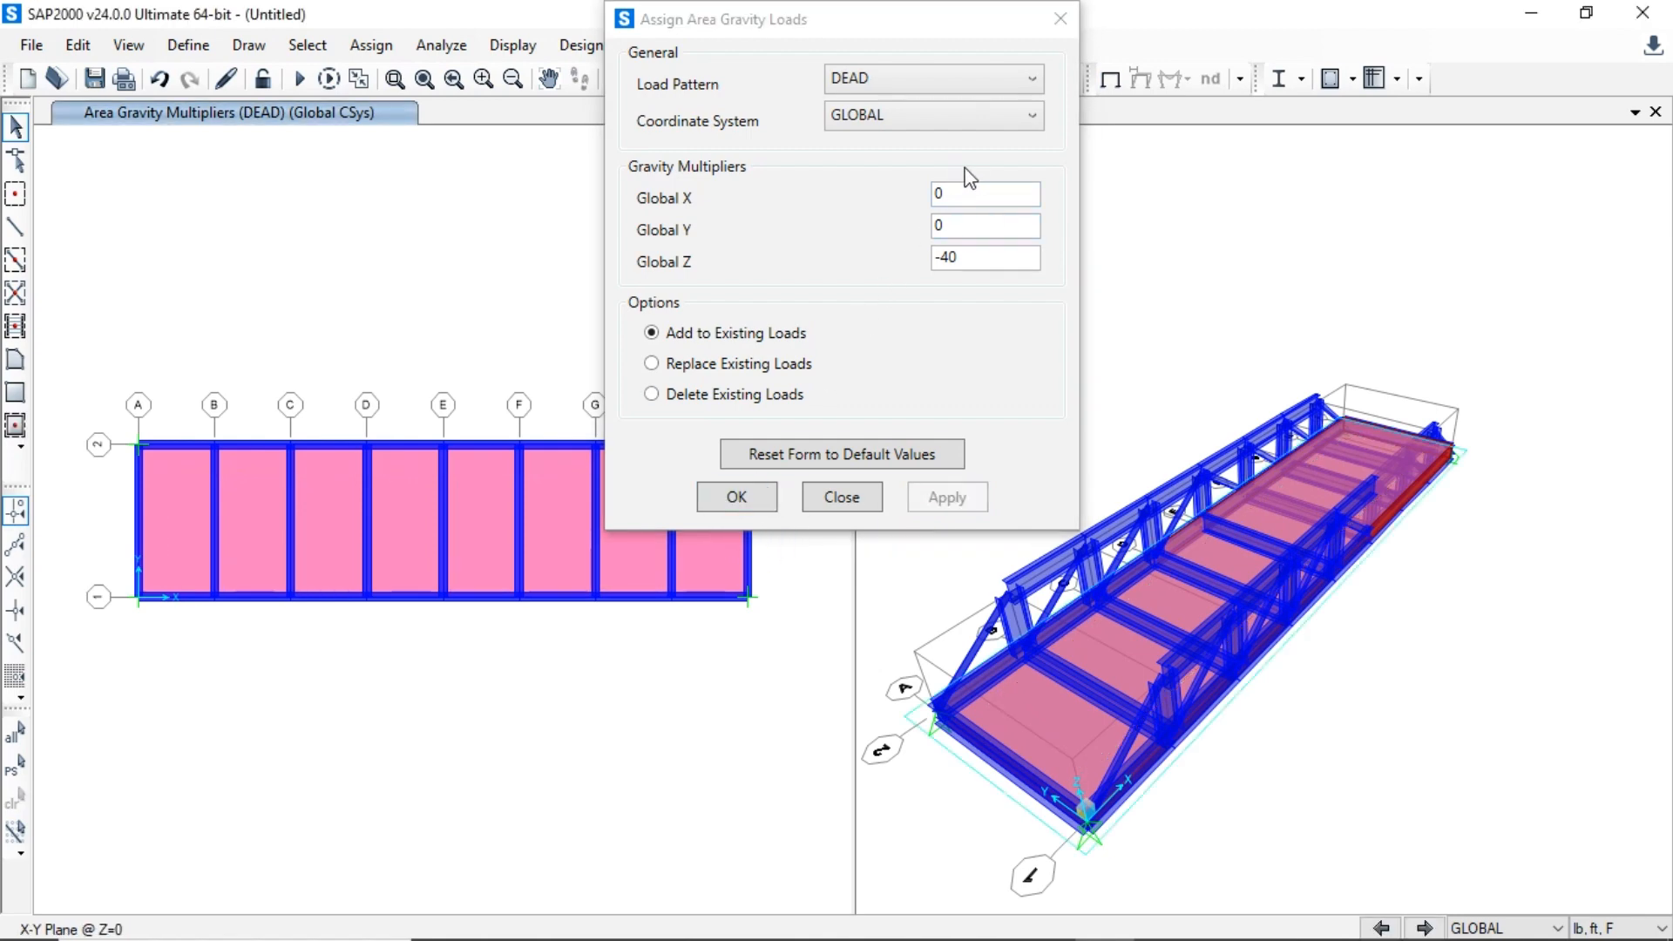
# - Add an area gravity load to the bridge deck for the LIVE LOAD pattern with a Global Z multiplier of -100
pyautogui.click(908, 81)
pyautogui.click(898, 183)
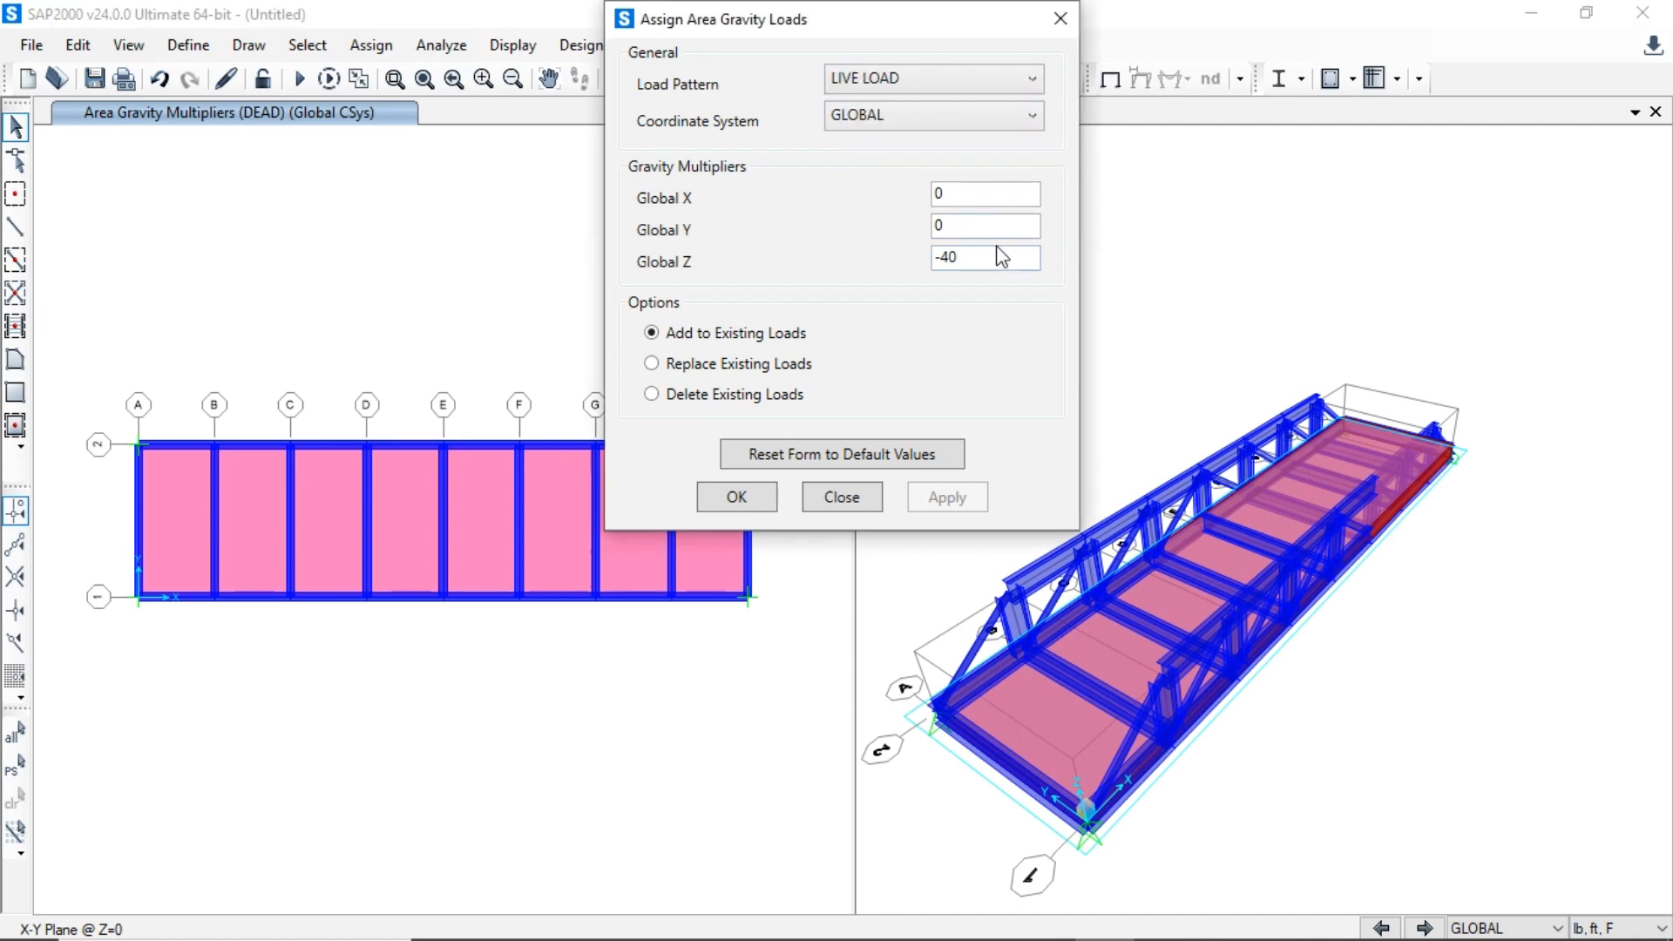
pyautogui.click(990, 253)
pyautogui.write('100')
pyautogui.click(549, 488)
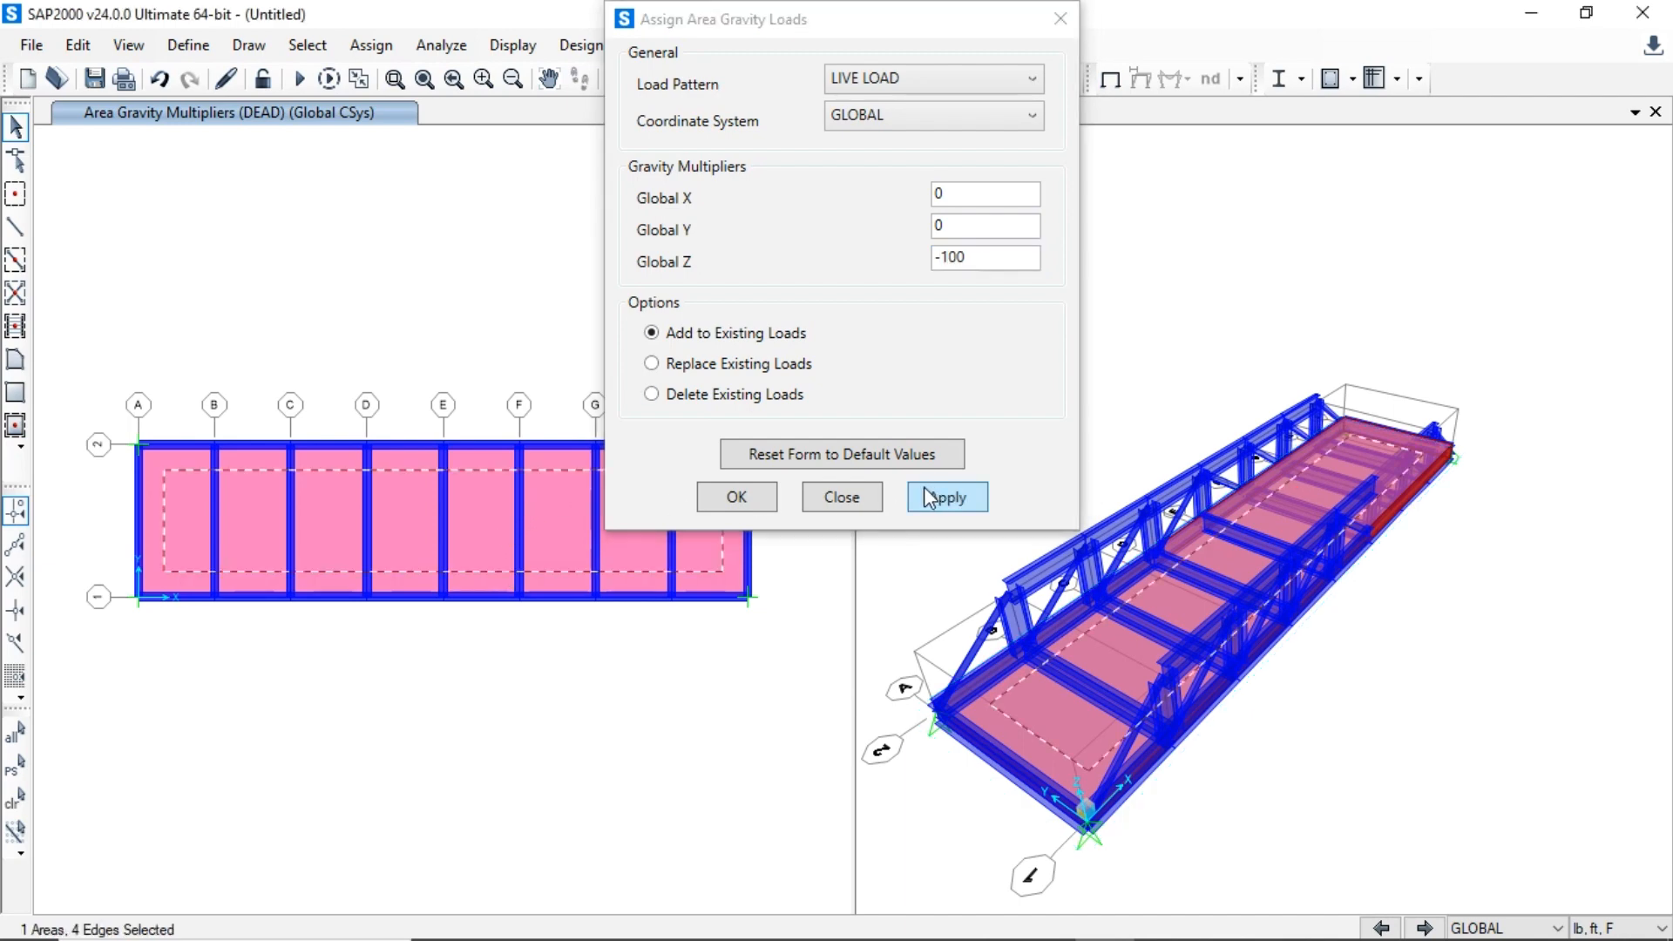
pyautogui.click(929, 496)
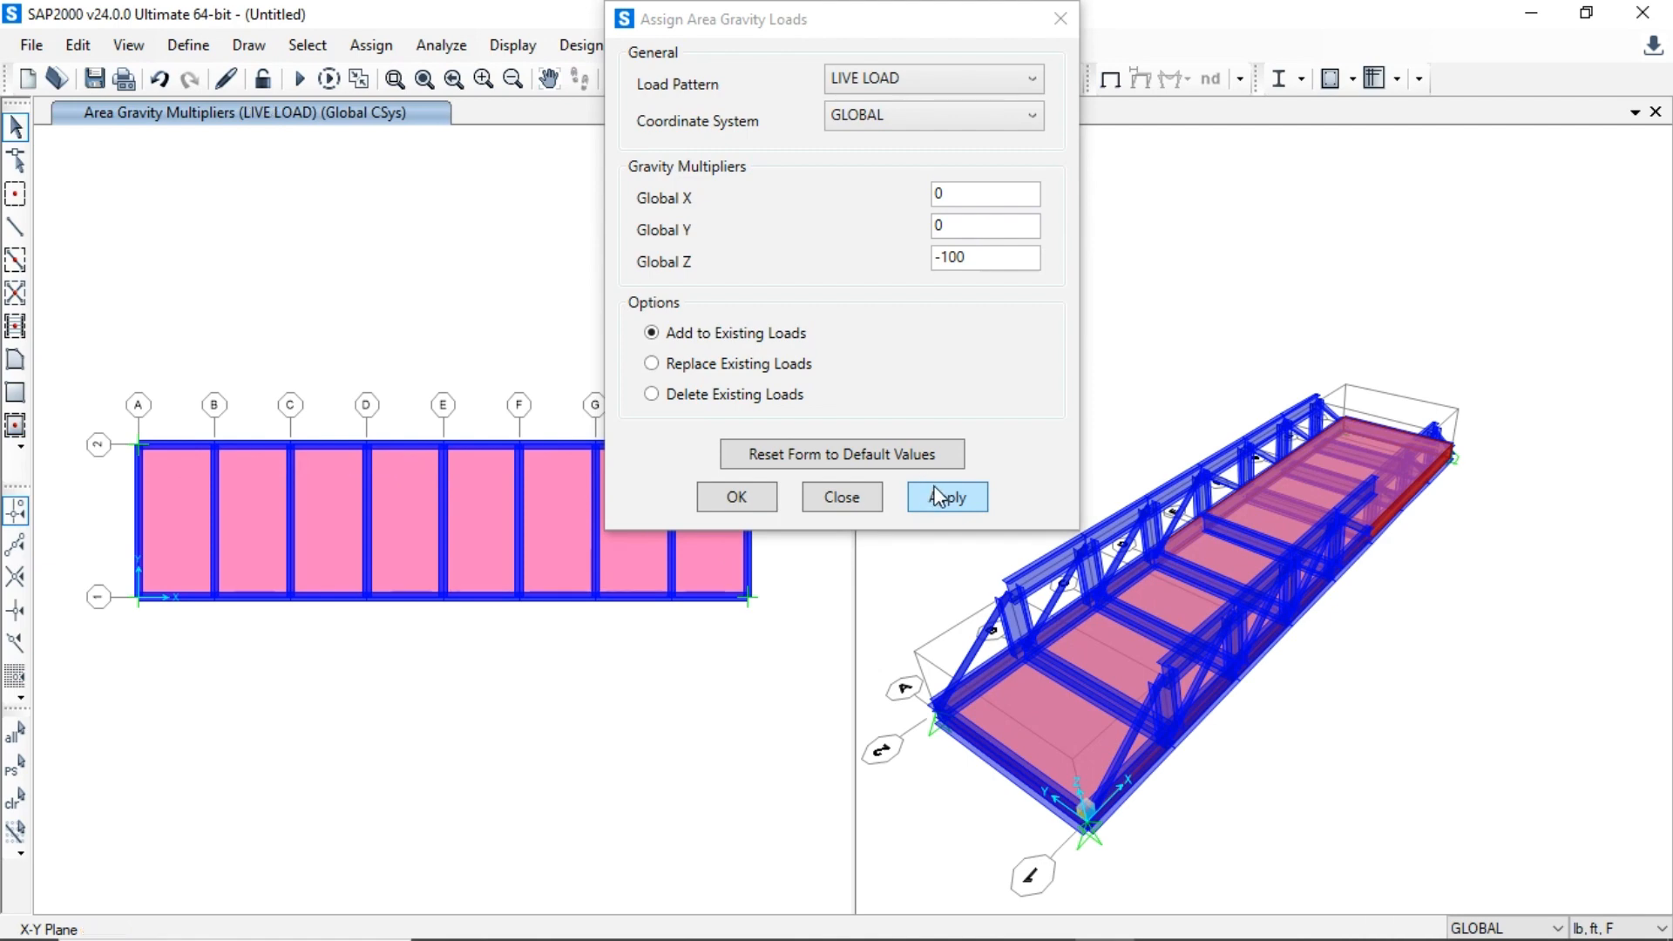
pyautogui.click(738, 497)
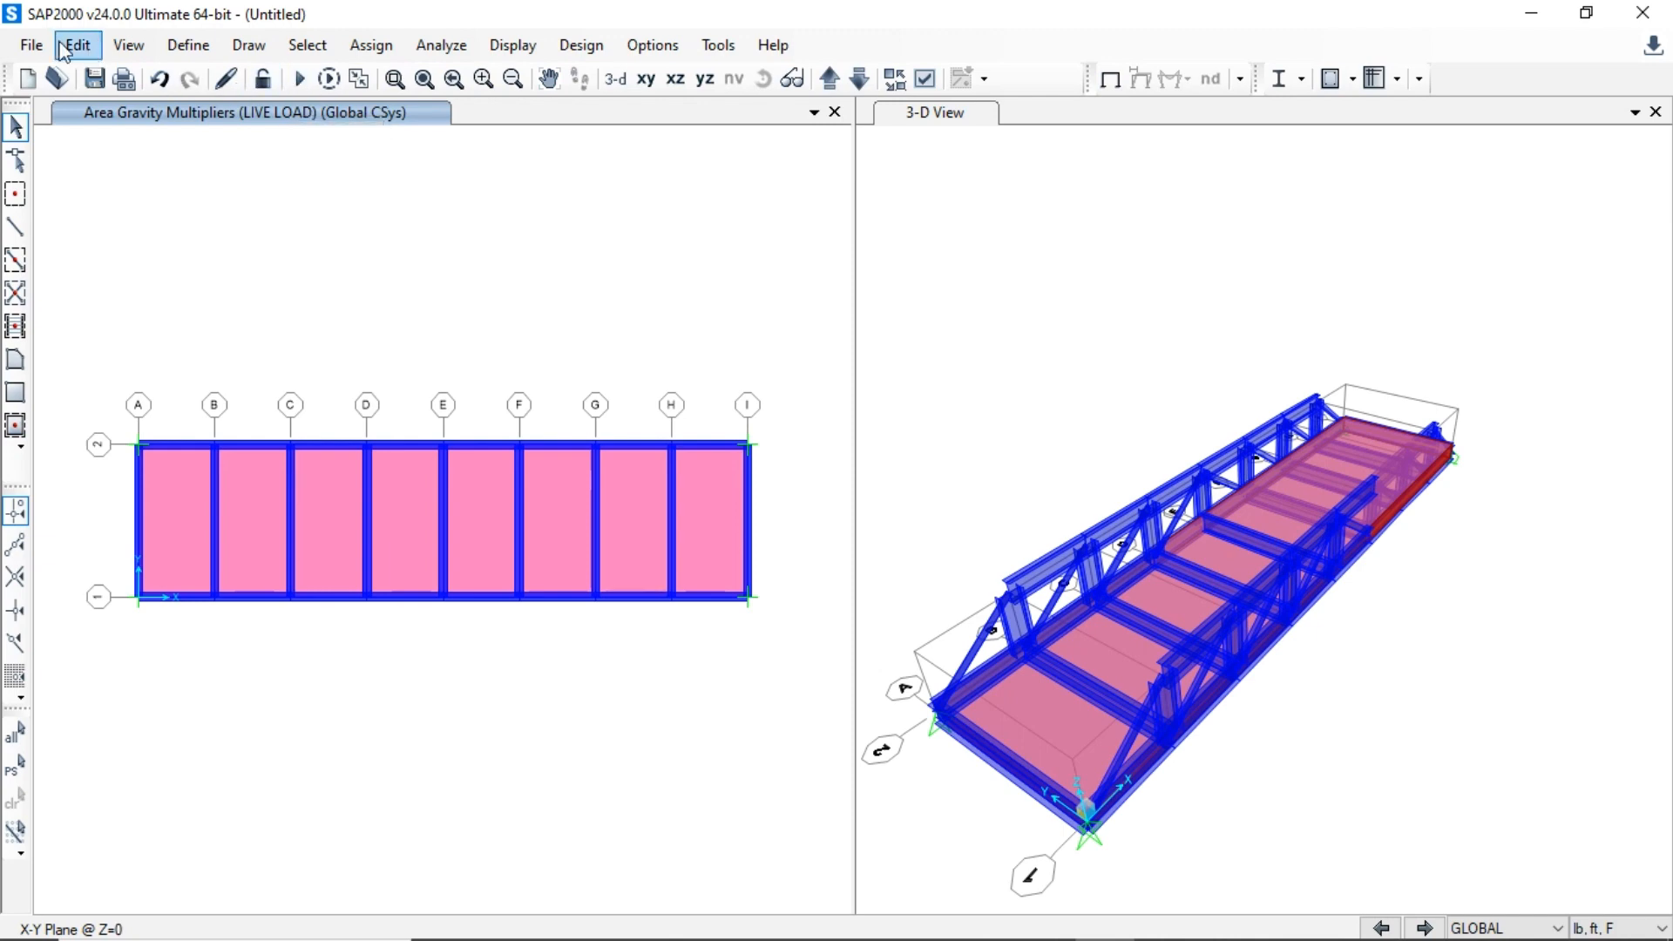
# - Save the model as BRIDGE TRUSS PADESTRIAN 2.0 in the truss 2 folder
pyautogui.click(31, 44)
pyautogui.click(159, 153)
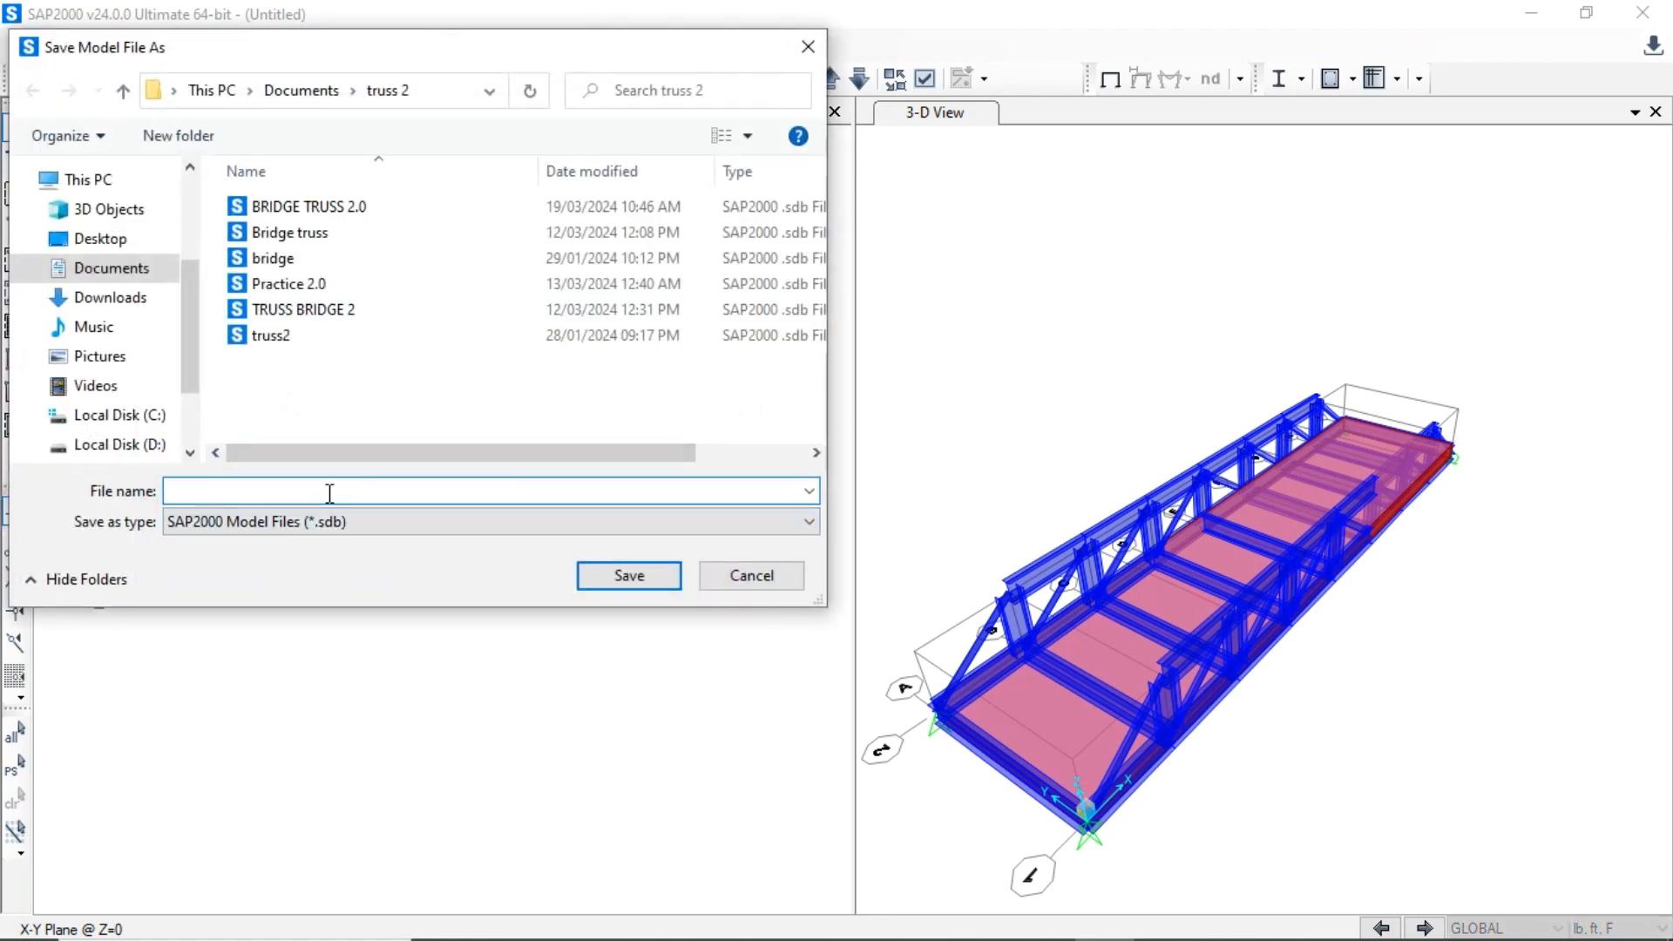
pyautogui.write('BRIDGE ')
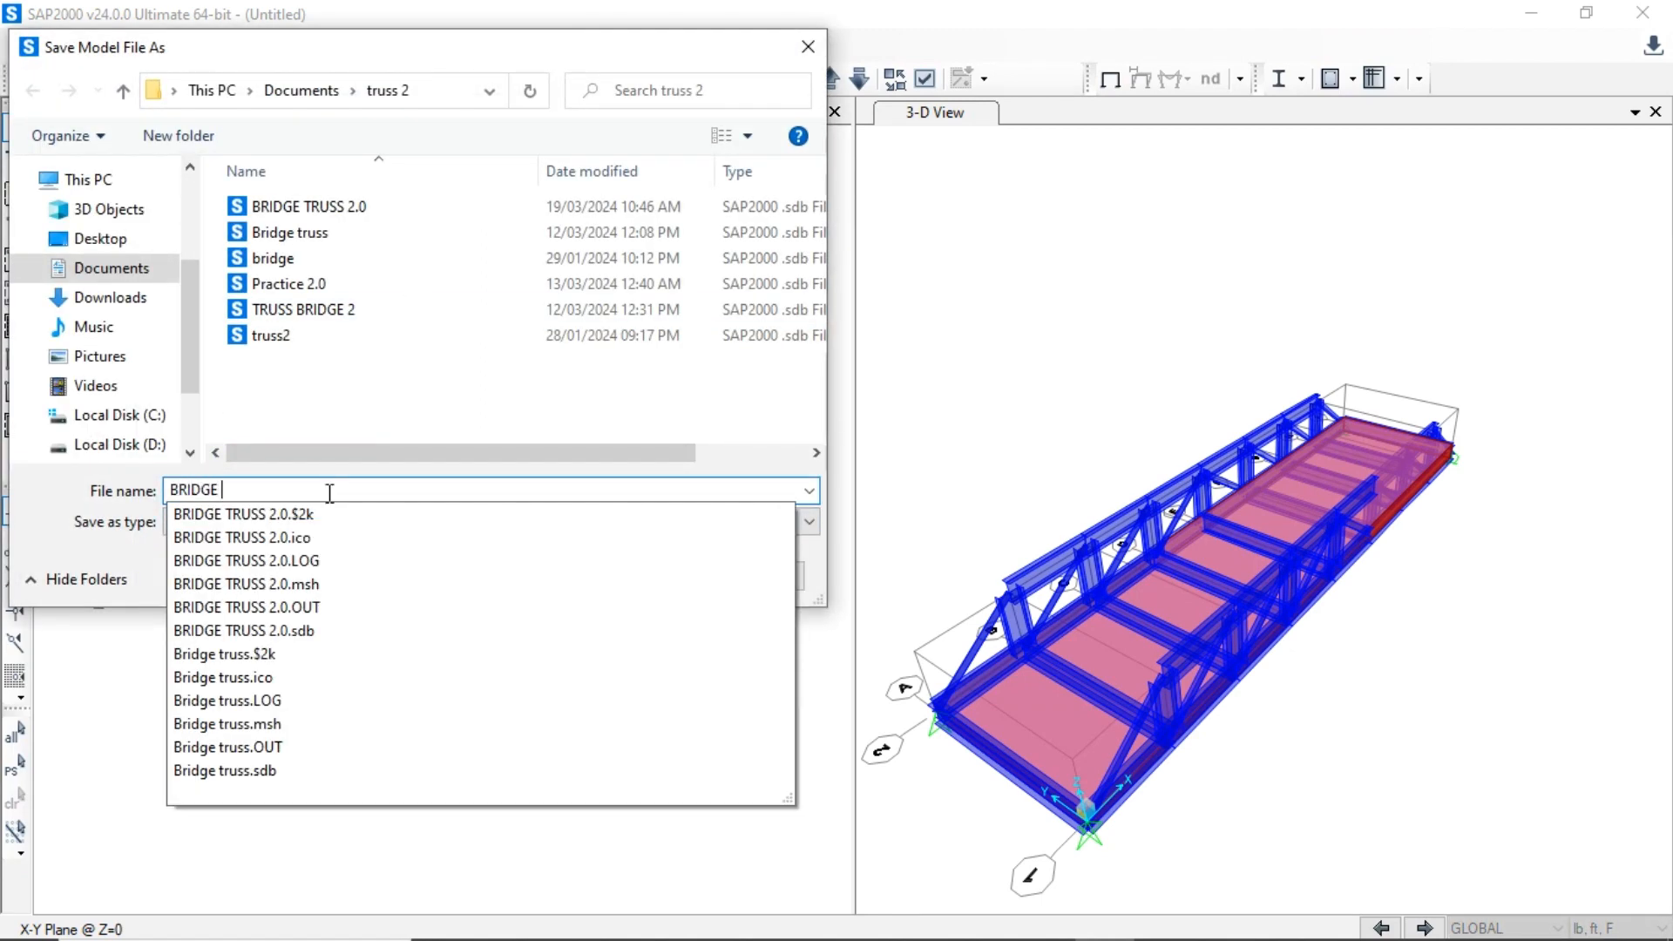
pyautogui.write('TRUSS PADESTRIAN 2.0')
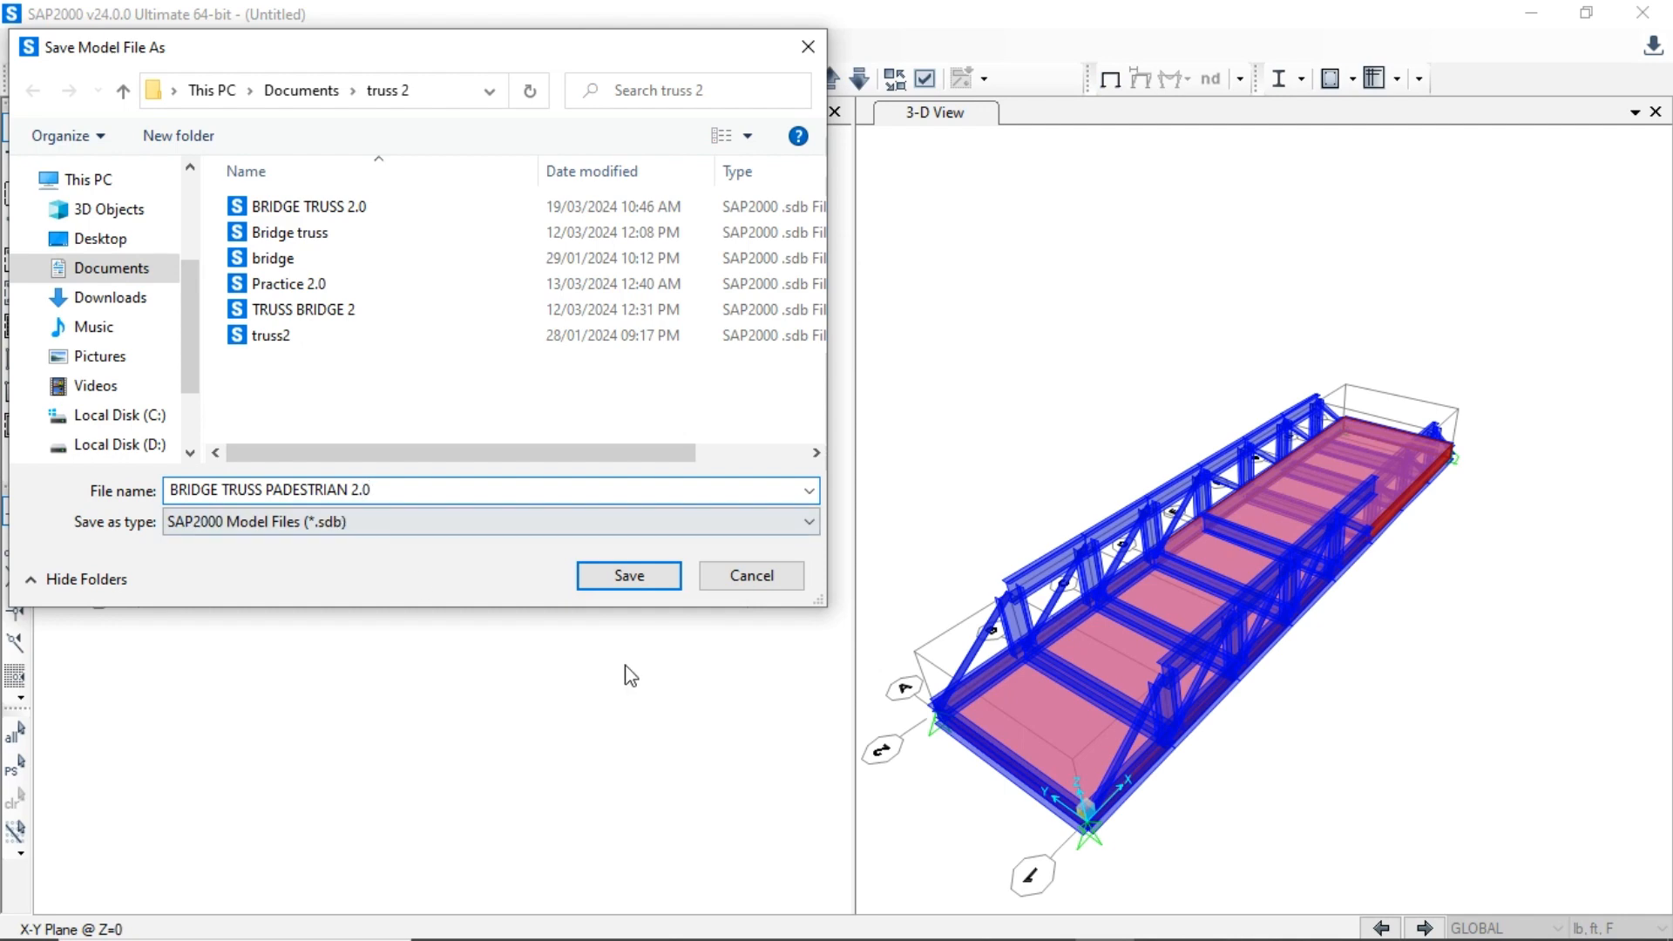
pyautogui.click(633, 574)
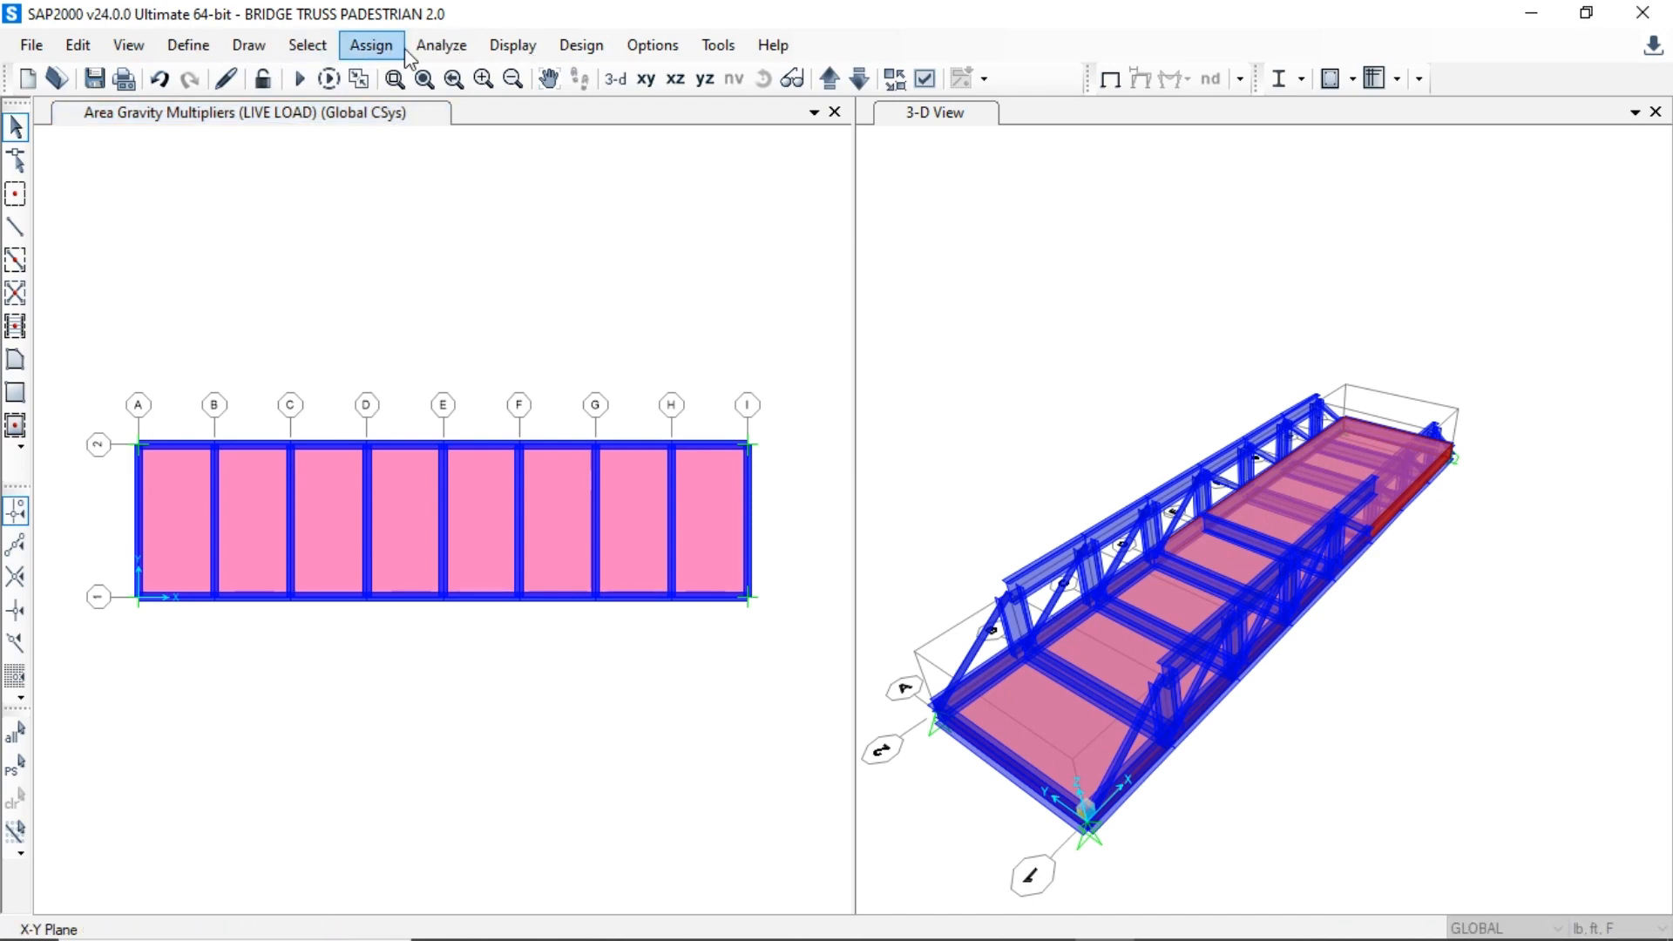
# - Accept the analysis options with the UX, UY, UZ, RX, RY and RZ degrees of freedom all enabled
pyautogui.click(437, 50)
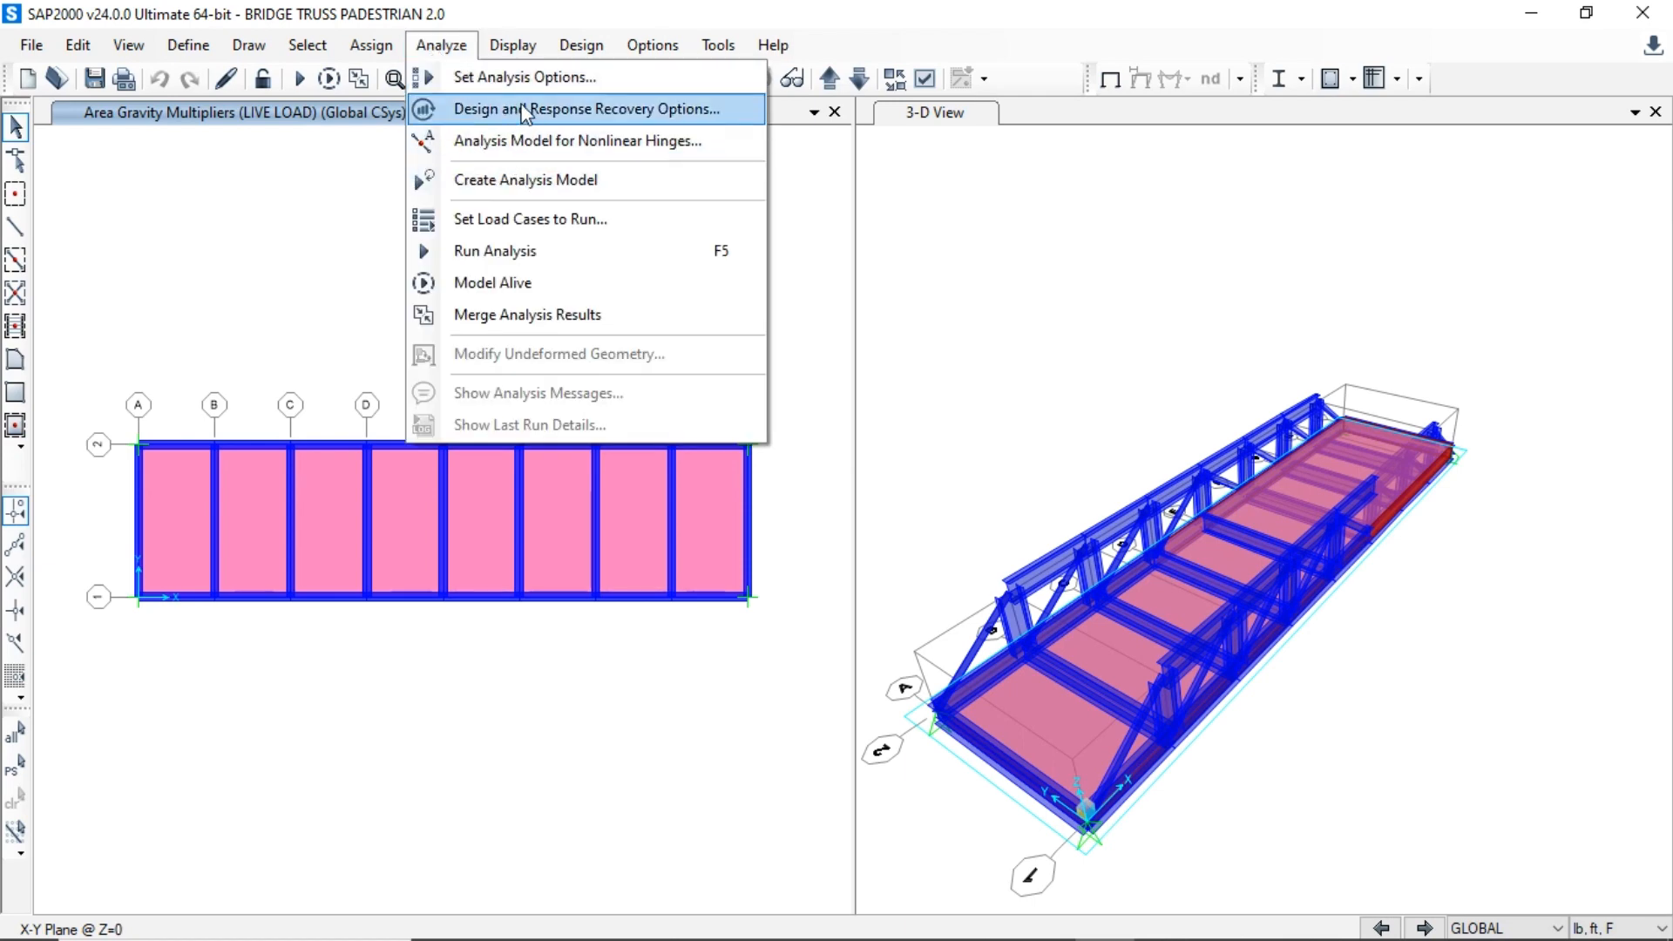
pyautogui.click(540, 83)
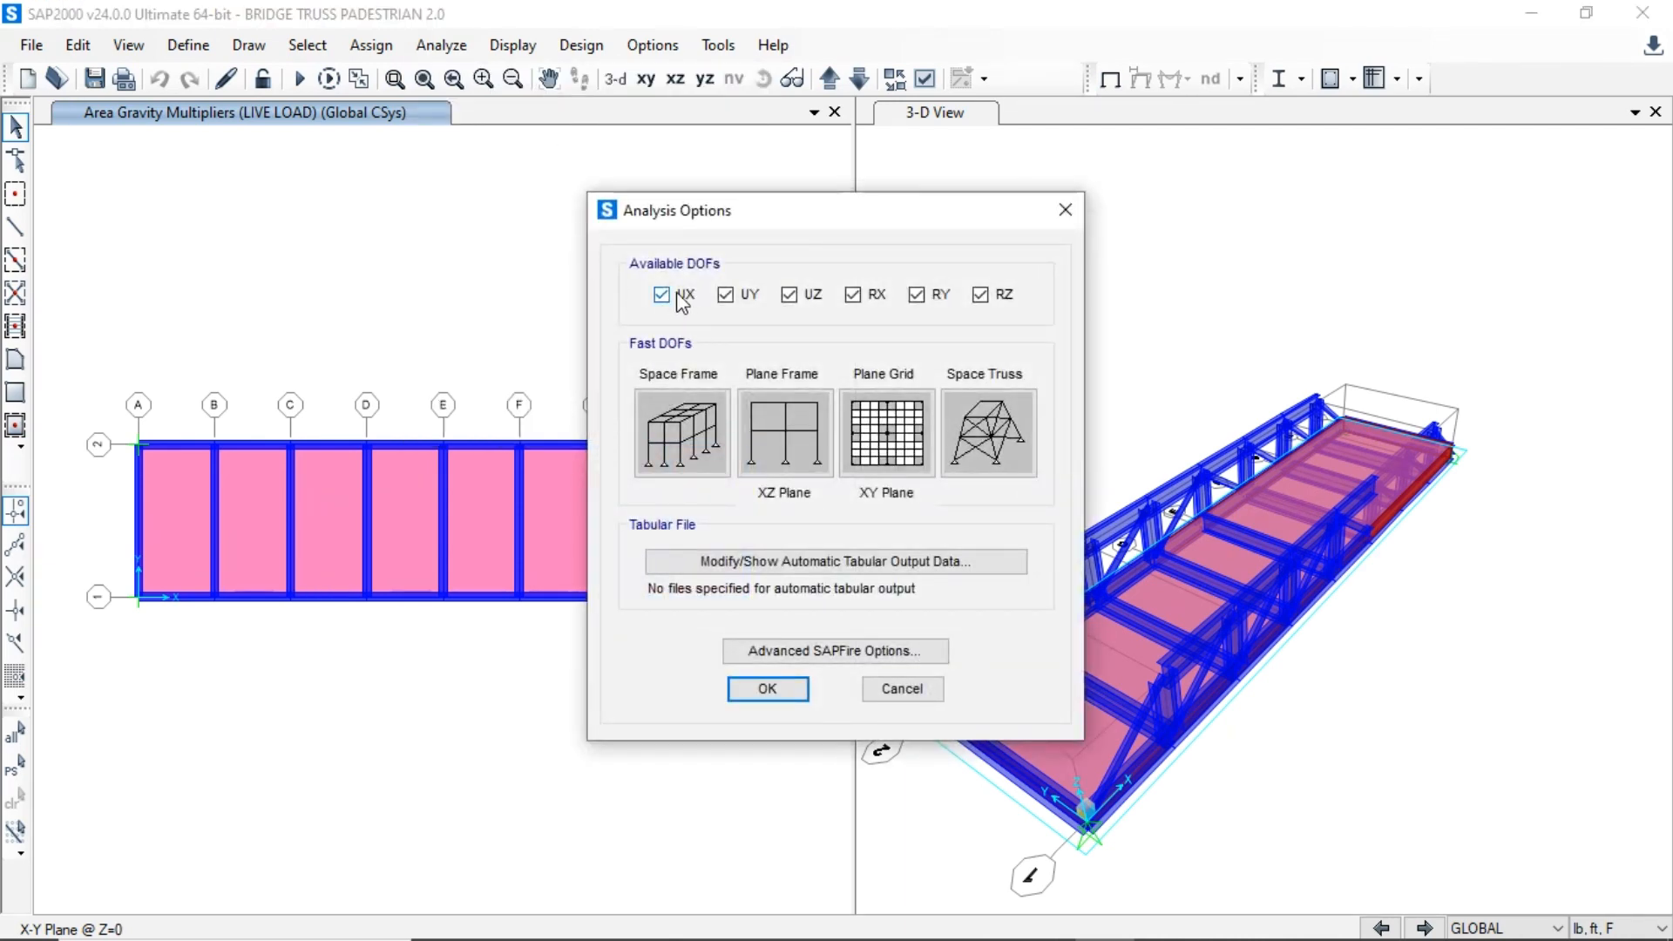
pyautogui.moveTo(648, 210); pyautogui.dragTo(509, 147)
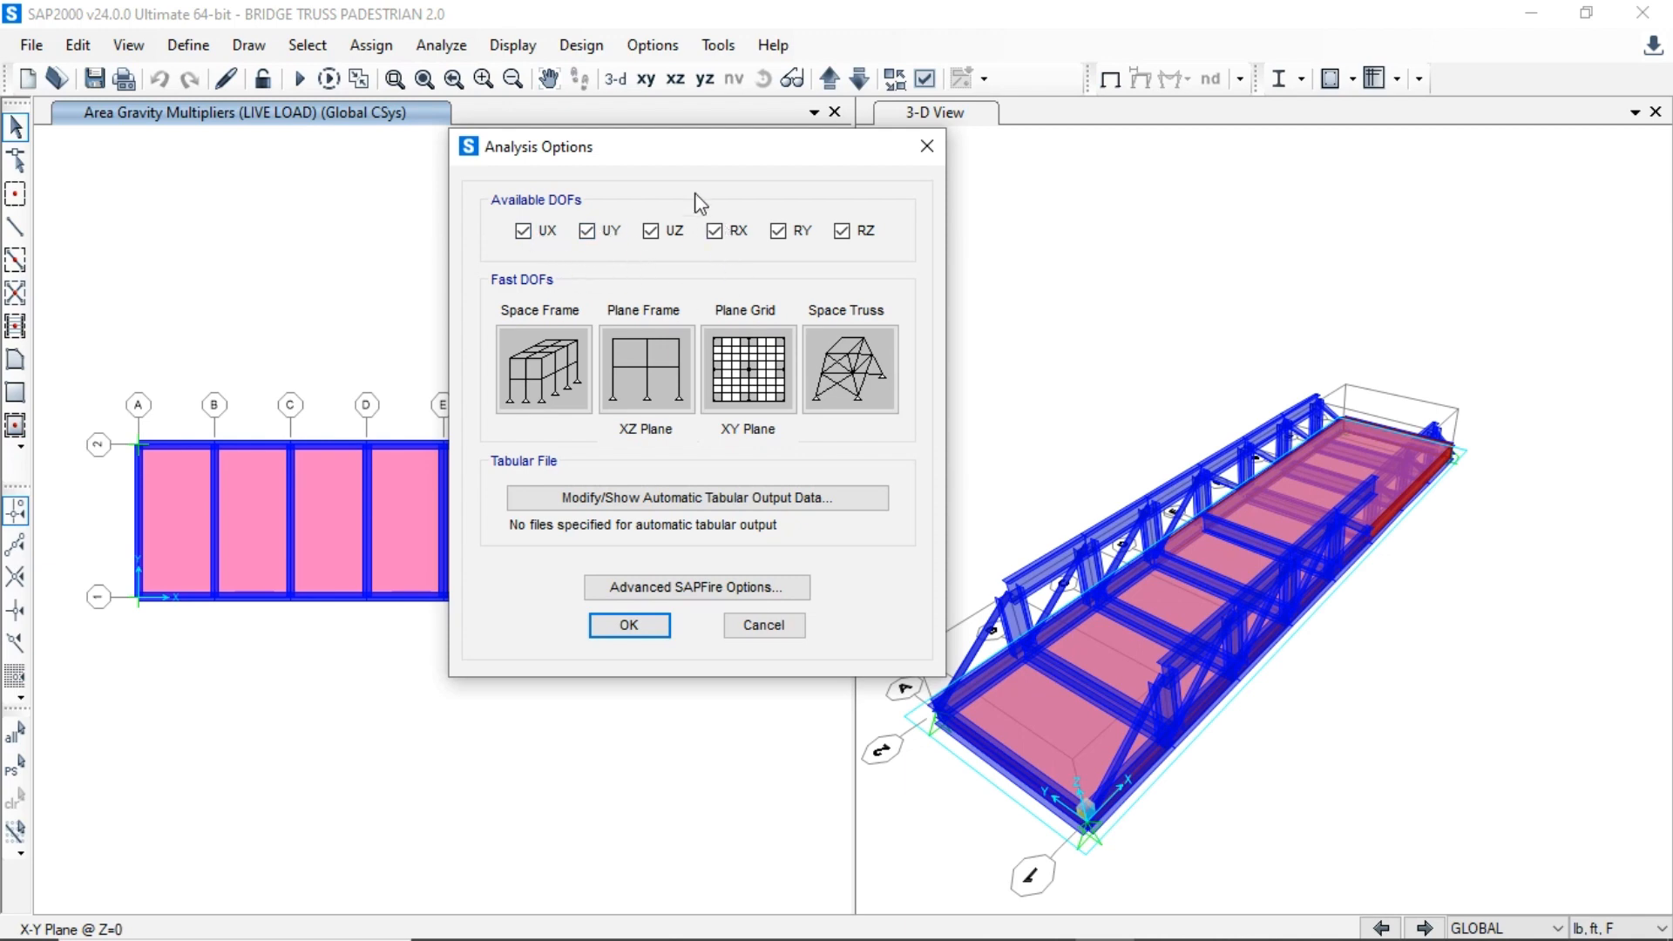
pyautogui.moveTo(778, 160); pyautogui.dragTo(818, 189)
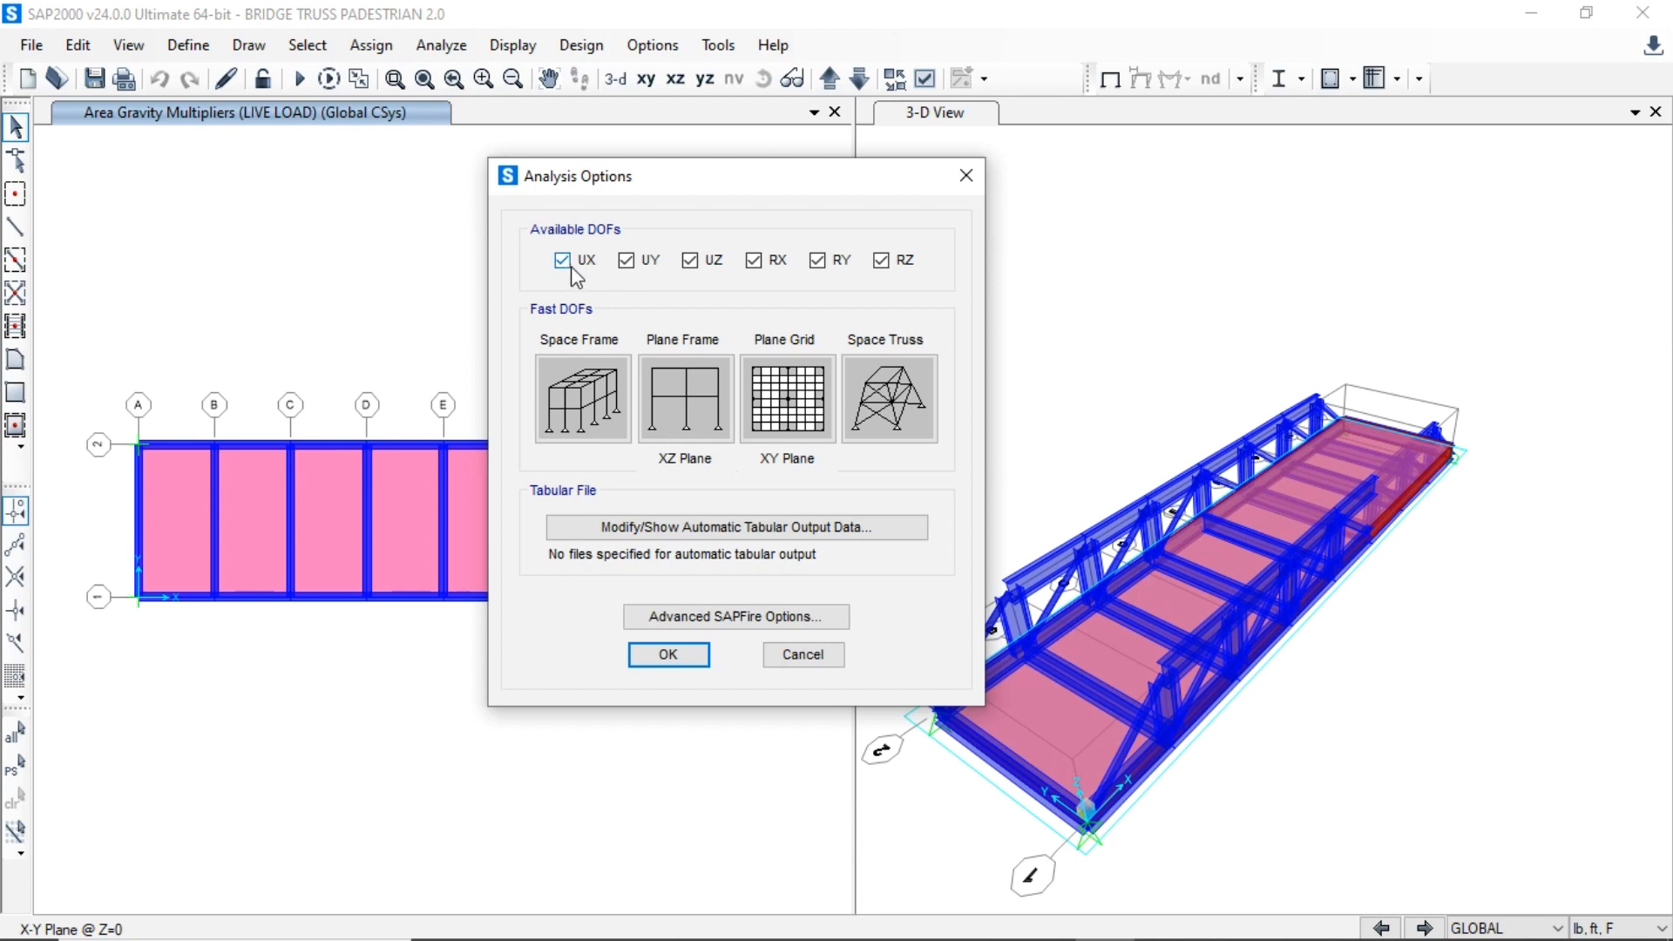
pyautogui.click(568, 264)
pyautogui.click(568, 266)
pyautogui.moveTo(716, 196)
pyautogui.mouseDown()
pyautogui.moveTo(753, 149)
pyautogui.moveTo(713, 172)
pyautogui.mouseUp()
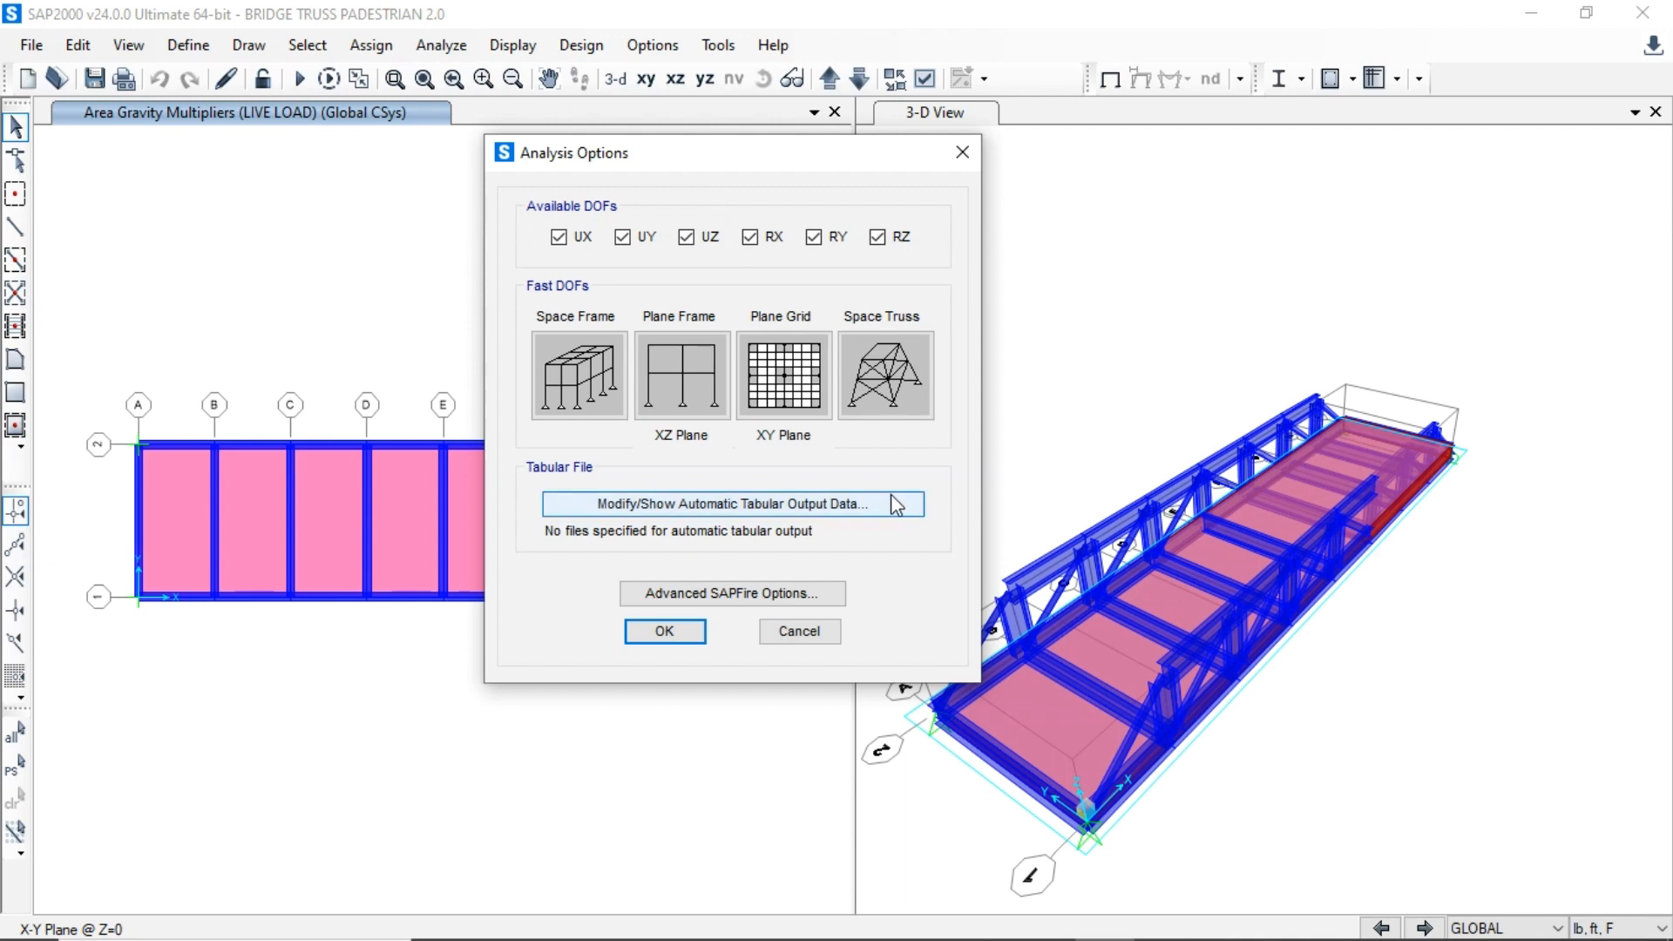
pyautogui.click(676, 633)
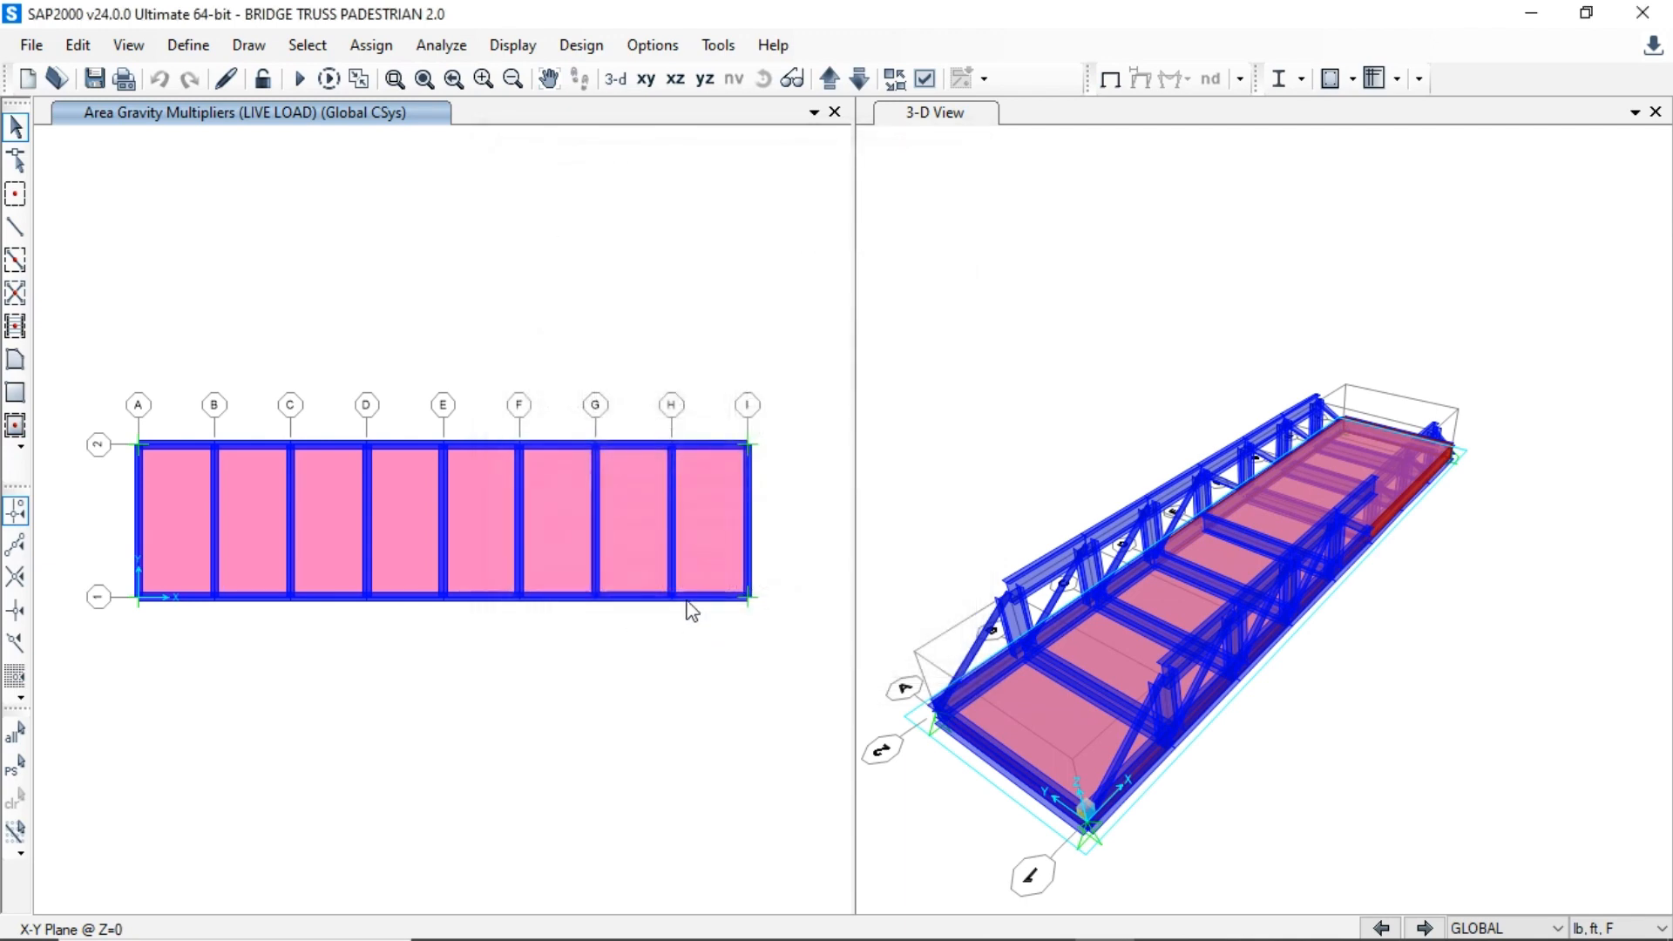
# - Run the analysis for all load cases and show the DEAD deformed shape in the XZ plane
pyautogui.click(301, 79)
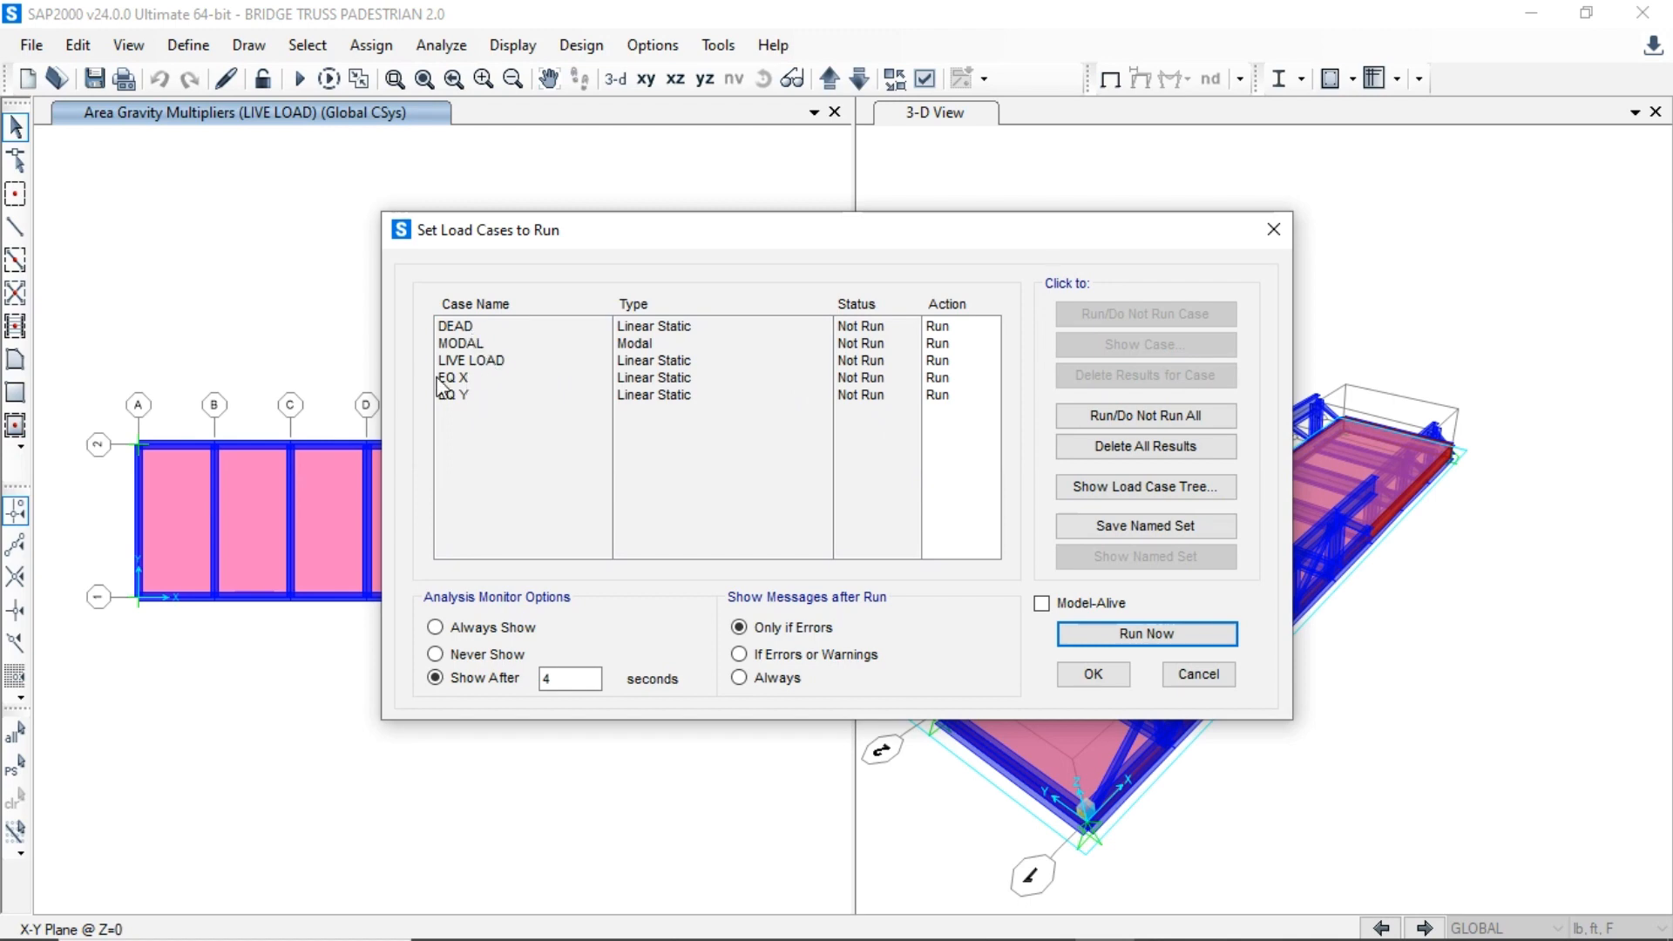
pyautogui.click(1109, 635)
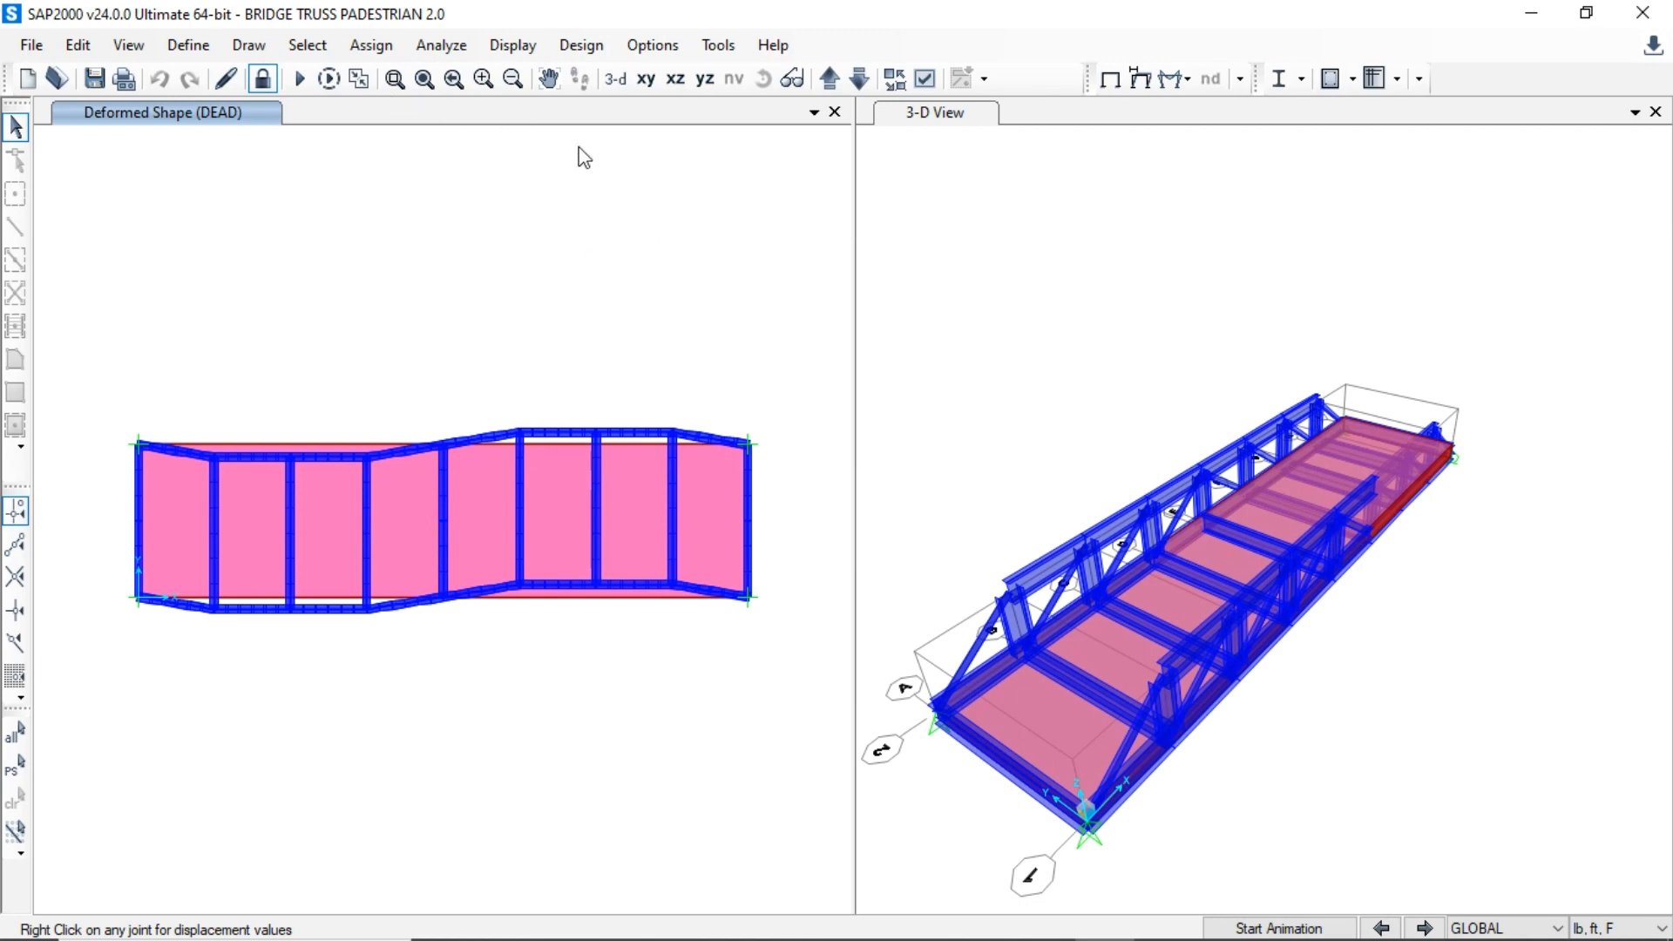
pyautogui.click(675, 79)
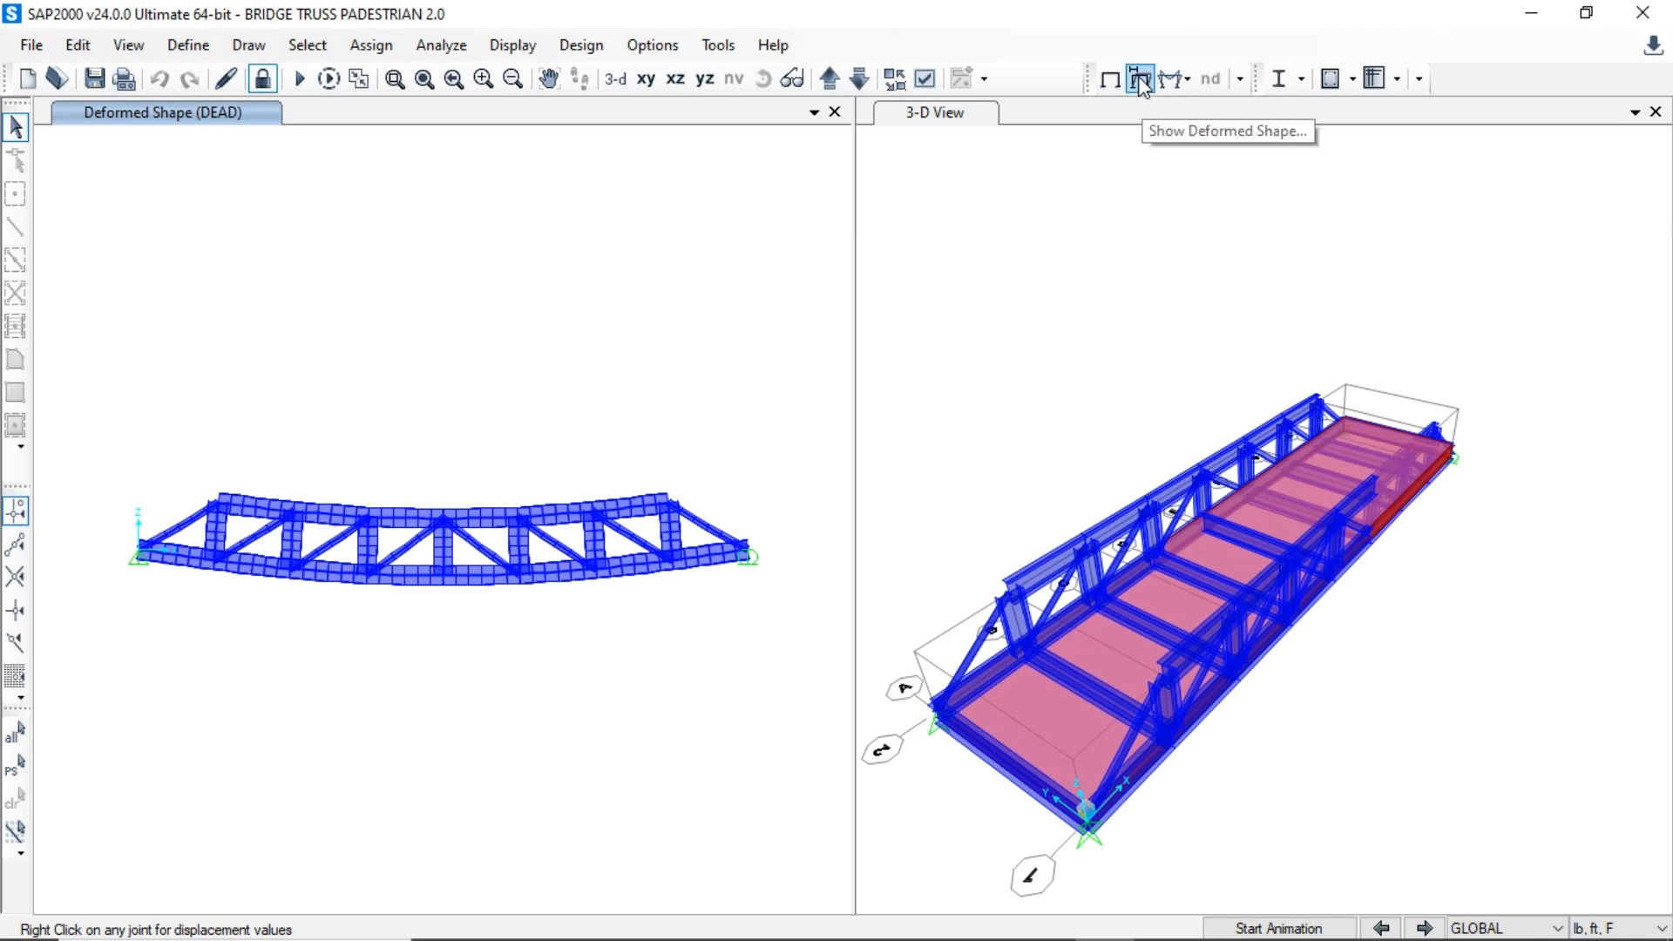
# - Display the truss's deformed shape for the EQ X load case
pyautogui.click(511, 54)
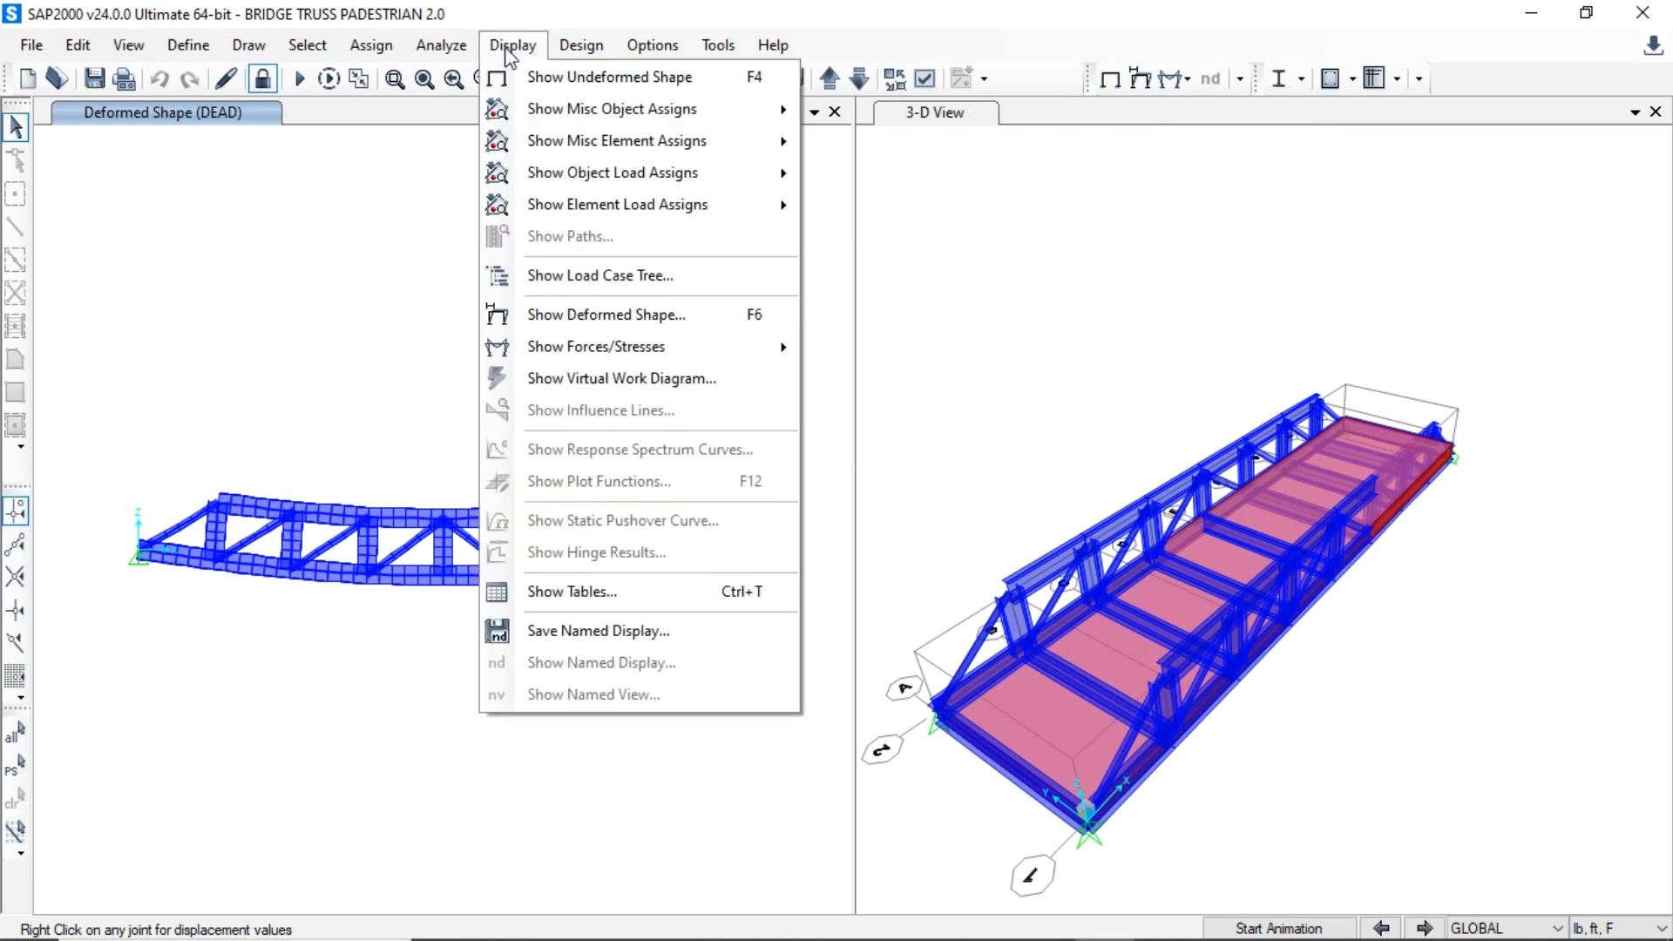
pyautogui.click(599, 316)
pyautogui.moveTo(795, 186); pyautogui.dragTo(902, 165)
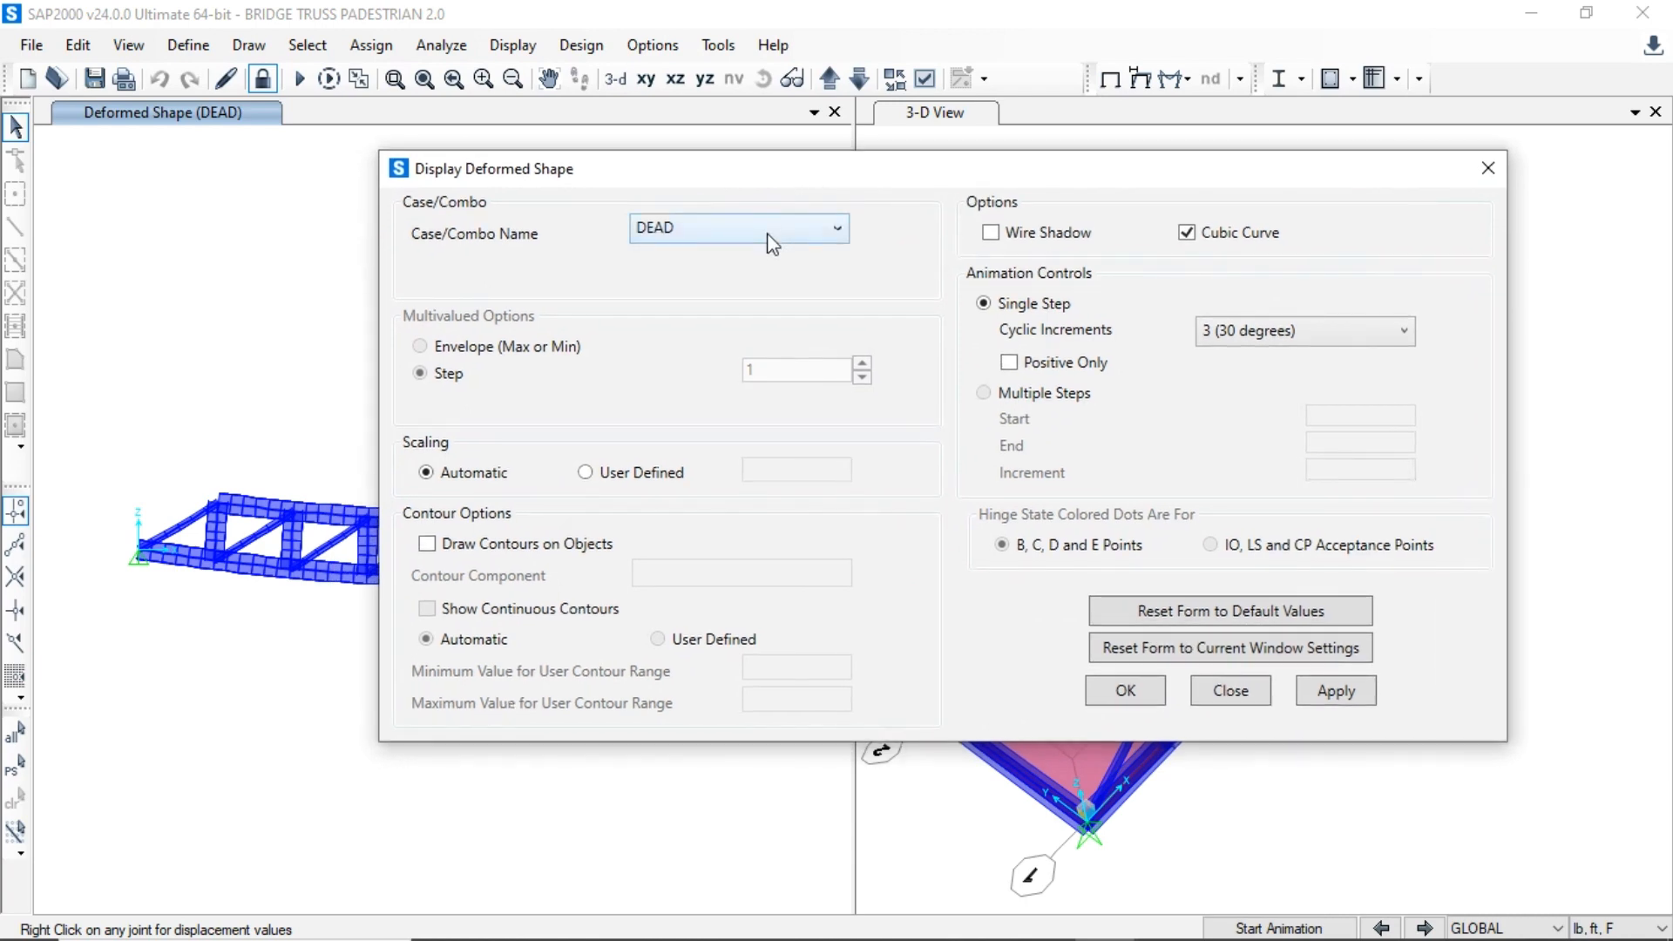
pyautogui.click(767, 232)
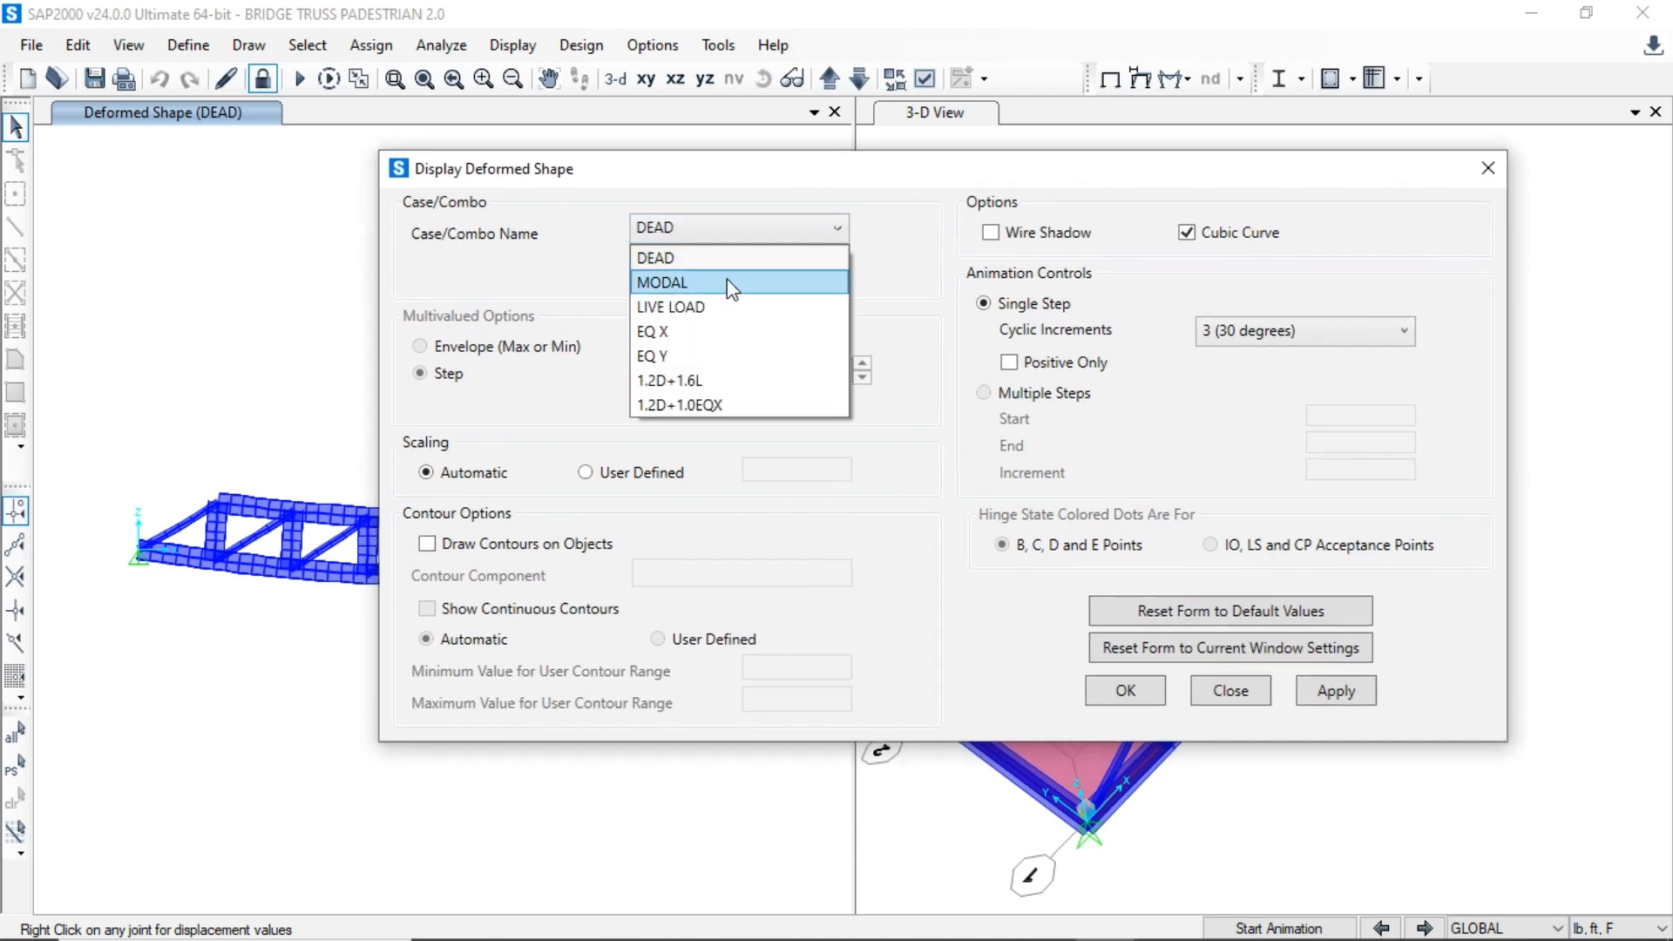
pyautogui.click(672, 338)
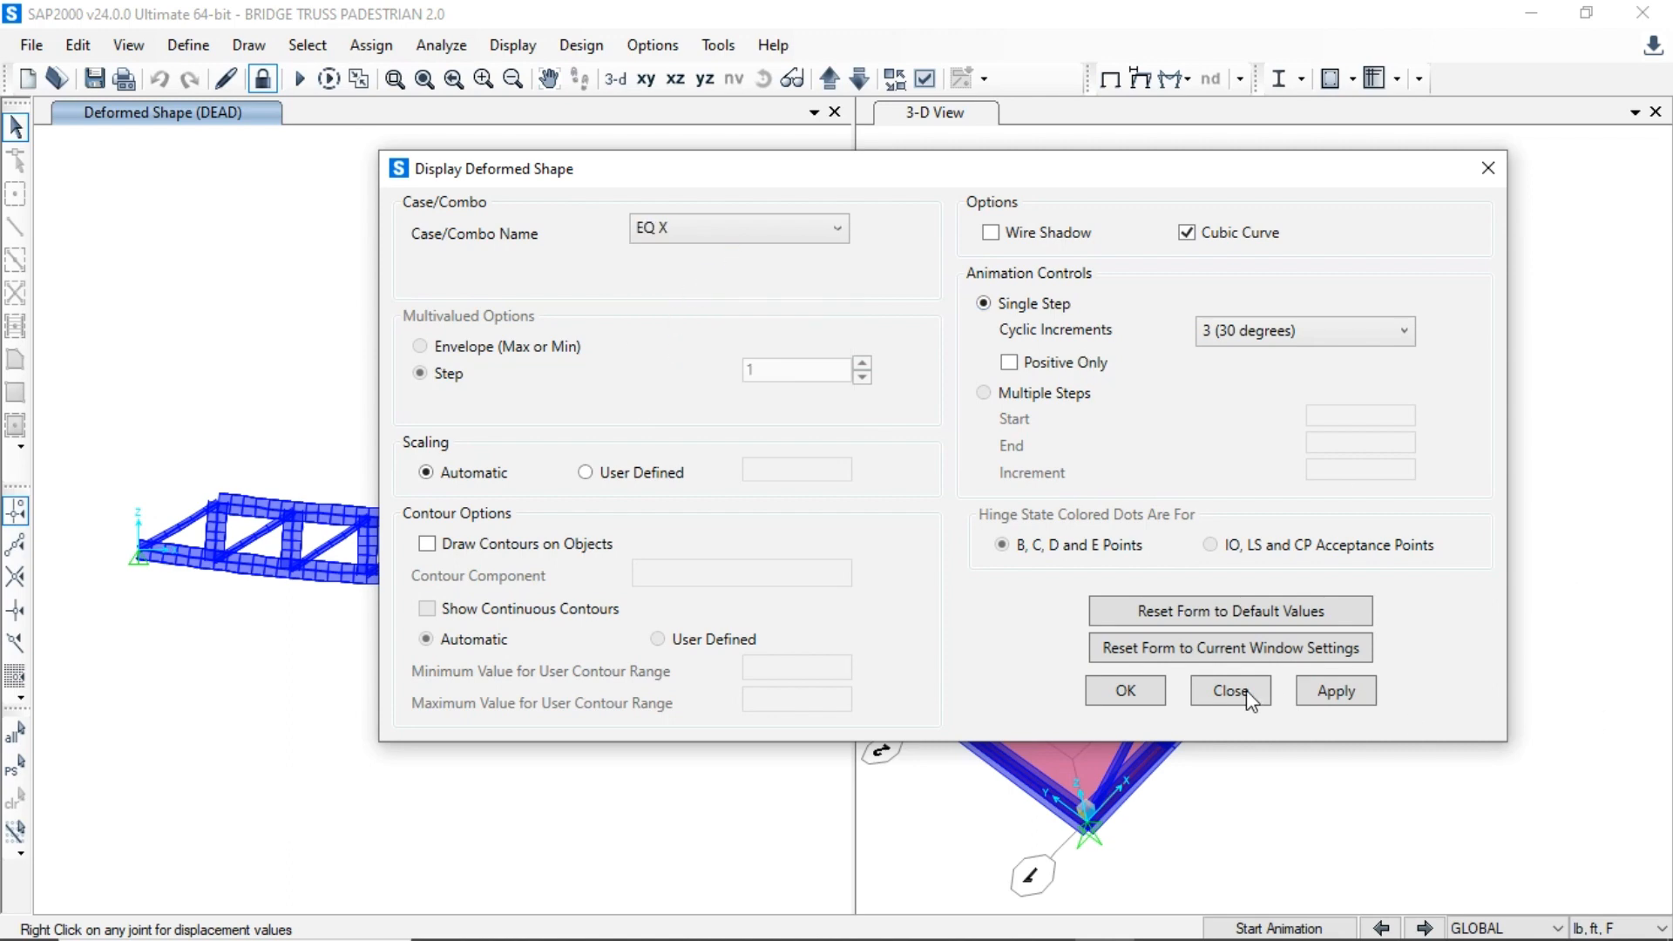
pyautogui.click(1334, 690)
pyautogui.moveTo(840, 174); pyautogui.dragTo(1267, 211)
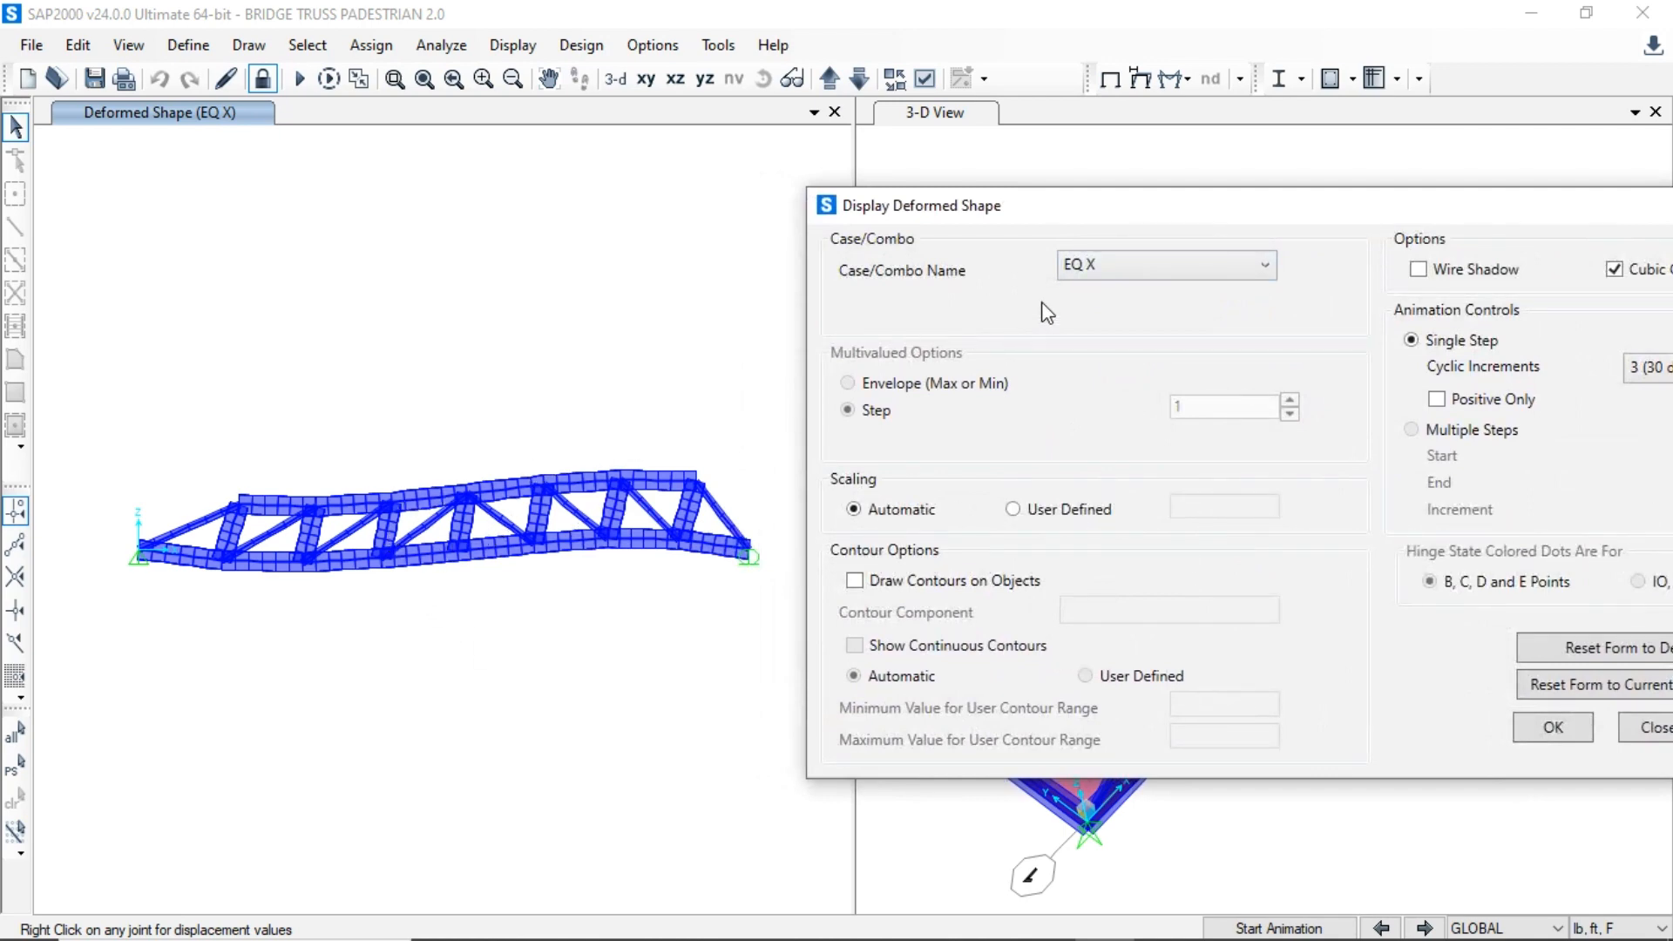
# - Display the truss's deformed shape for the LIVE LOAD case
pyautogui.click(1105, 271)
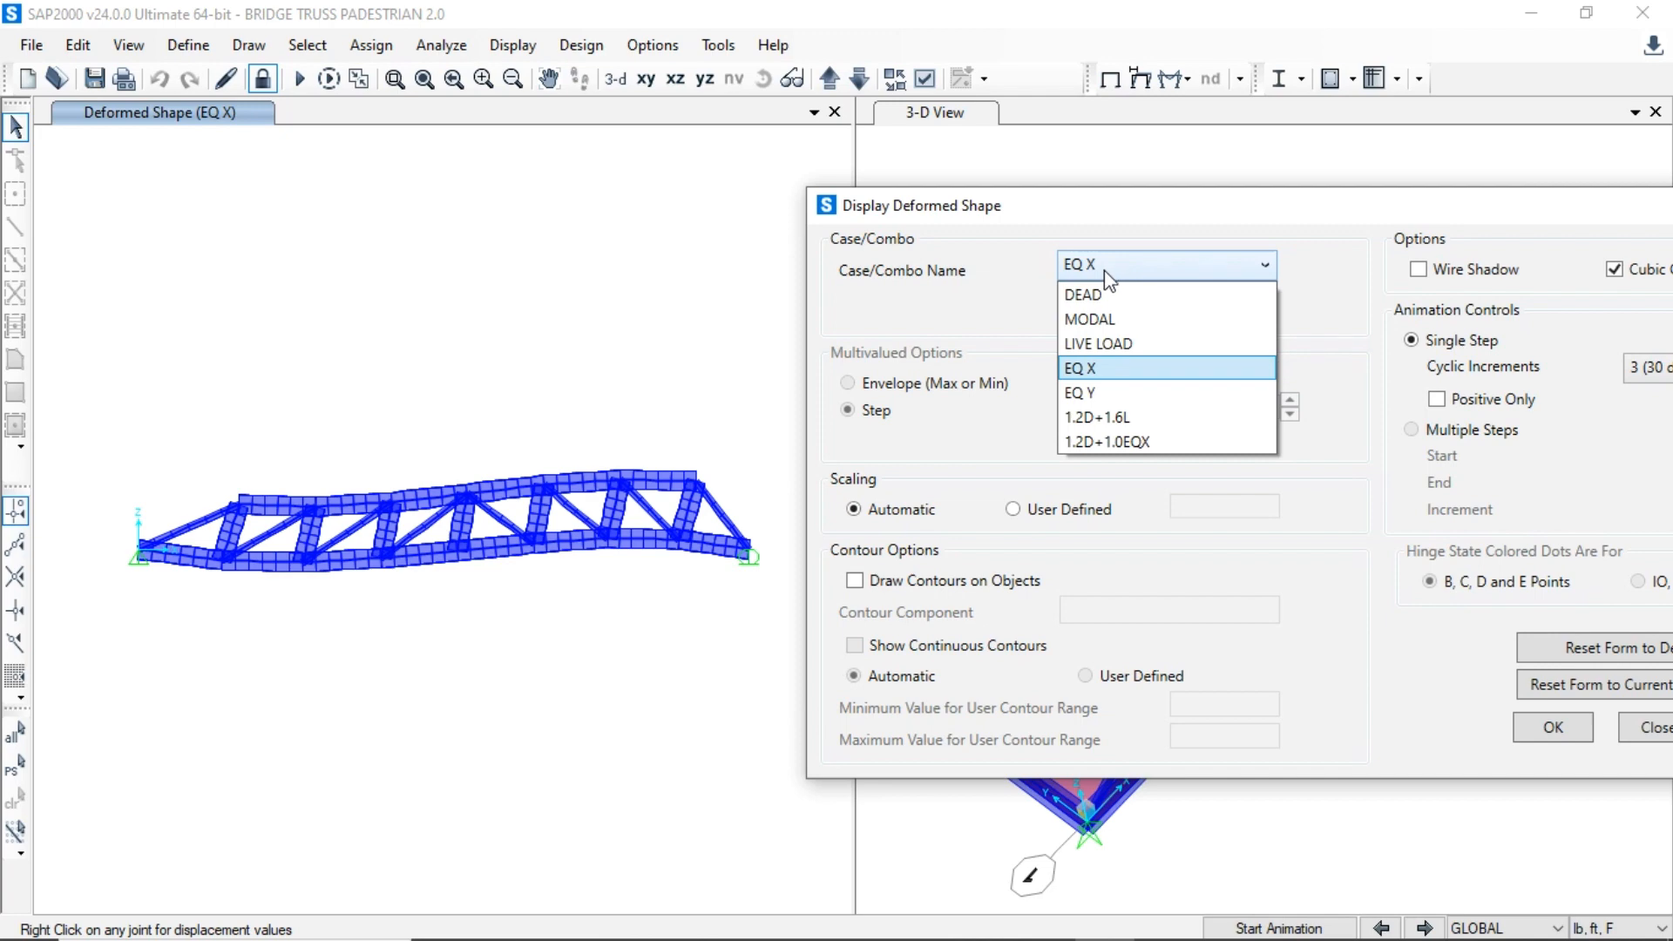
pyautogui.click(1100, 344)
pyautogui.moveTo(982, 206); pyautogui.dragTo(546, 157)
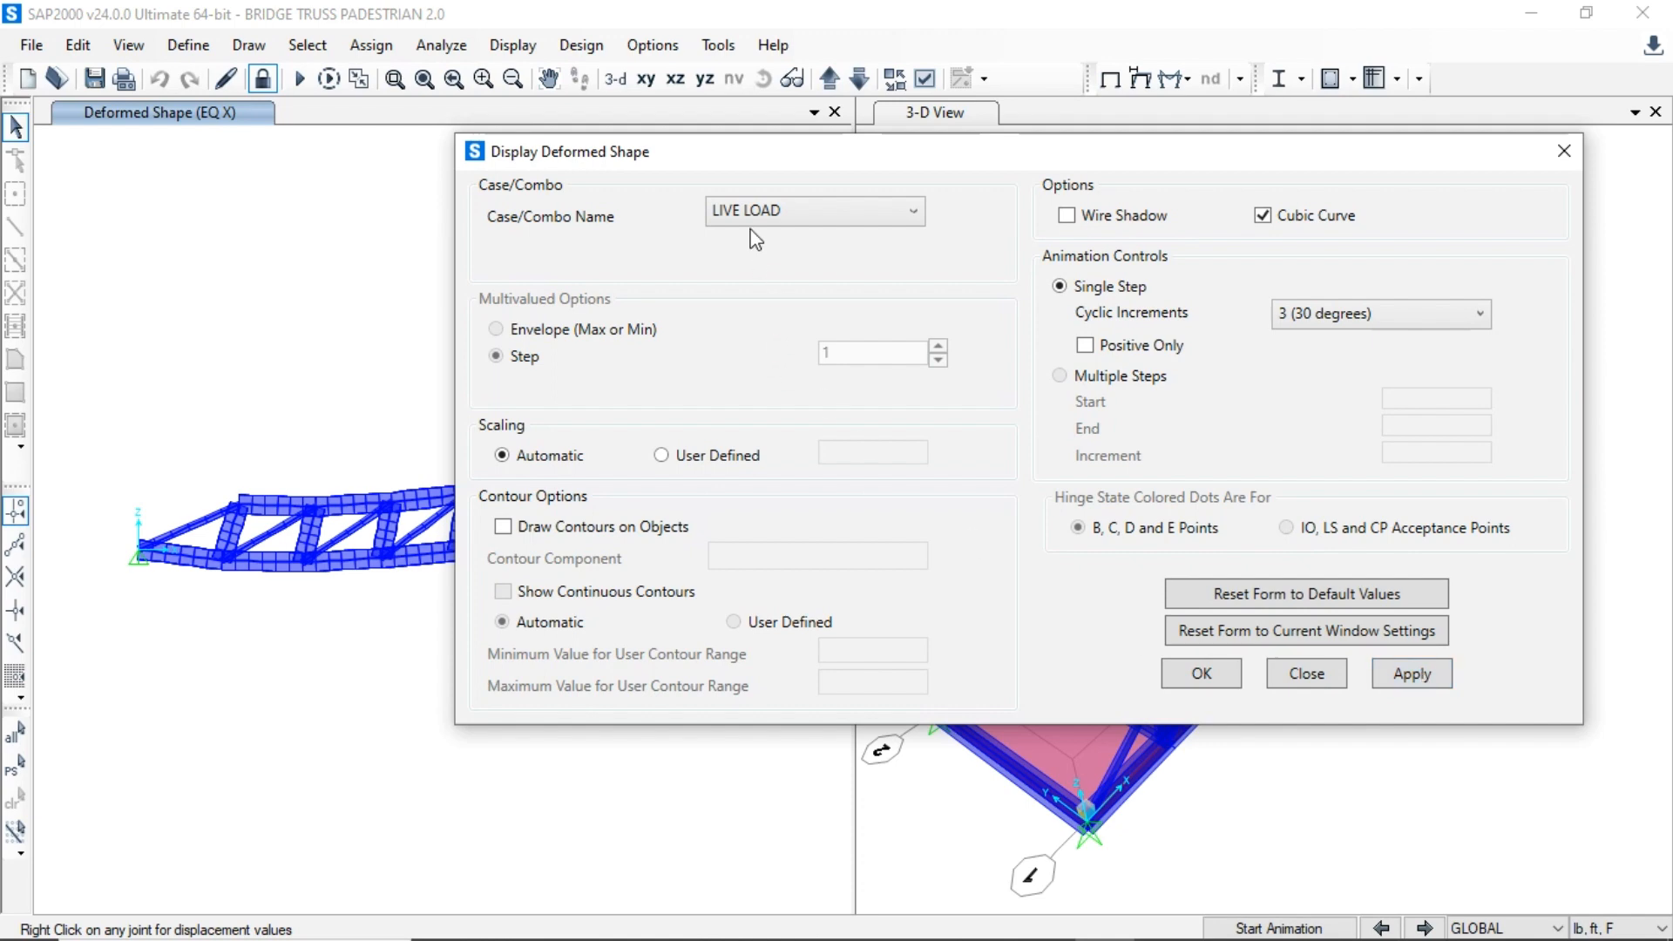
pyautogui.click(1393, 680)
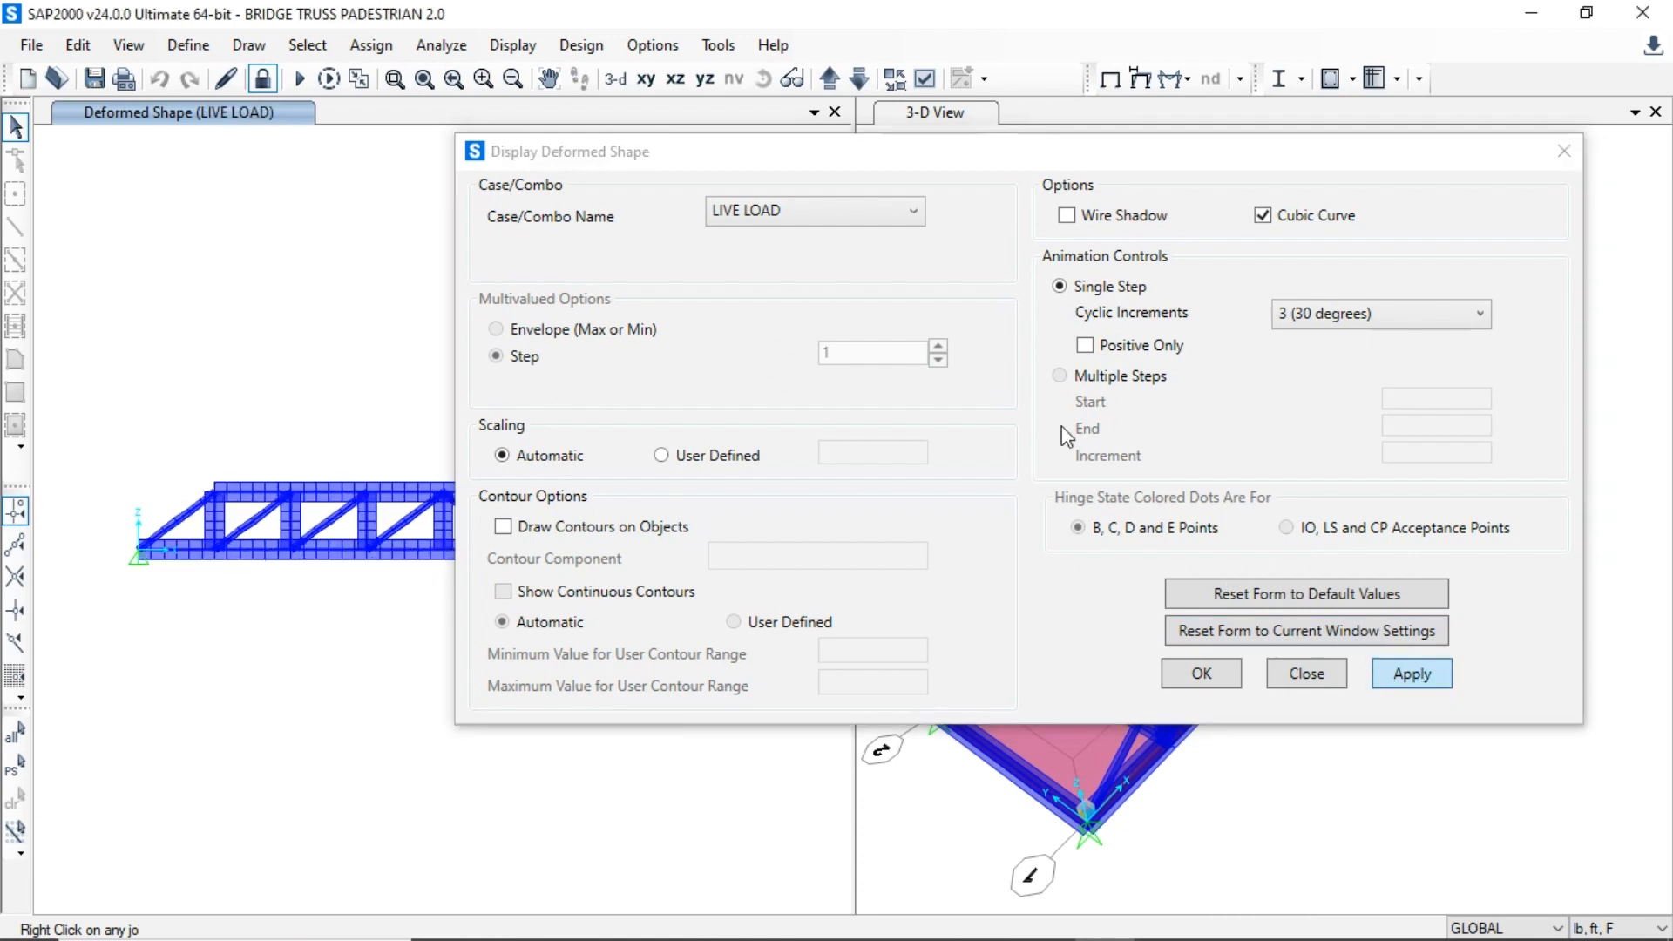
pyautogui.moveTo(739, 162); pyautogui.dragTo(1002, 267)
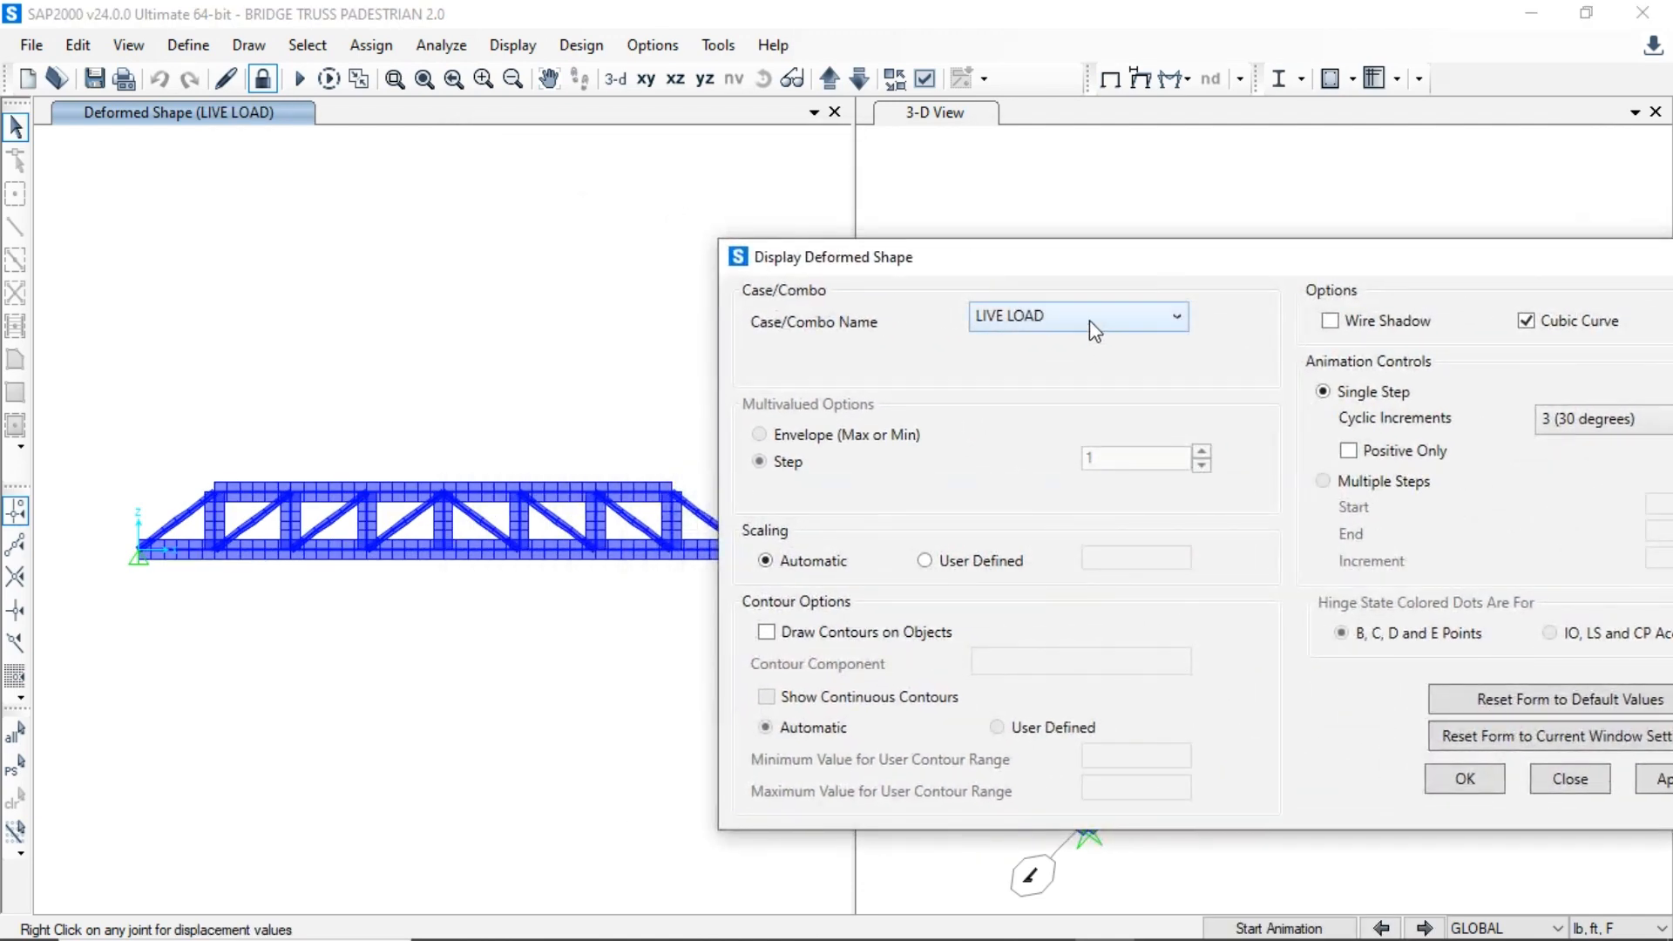
# - Display the truss's deformed shape for the 1.2D+1.6L load combination
pyautogui.moveTo(822, 256); pyautogui.dragTo(565, 225)
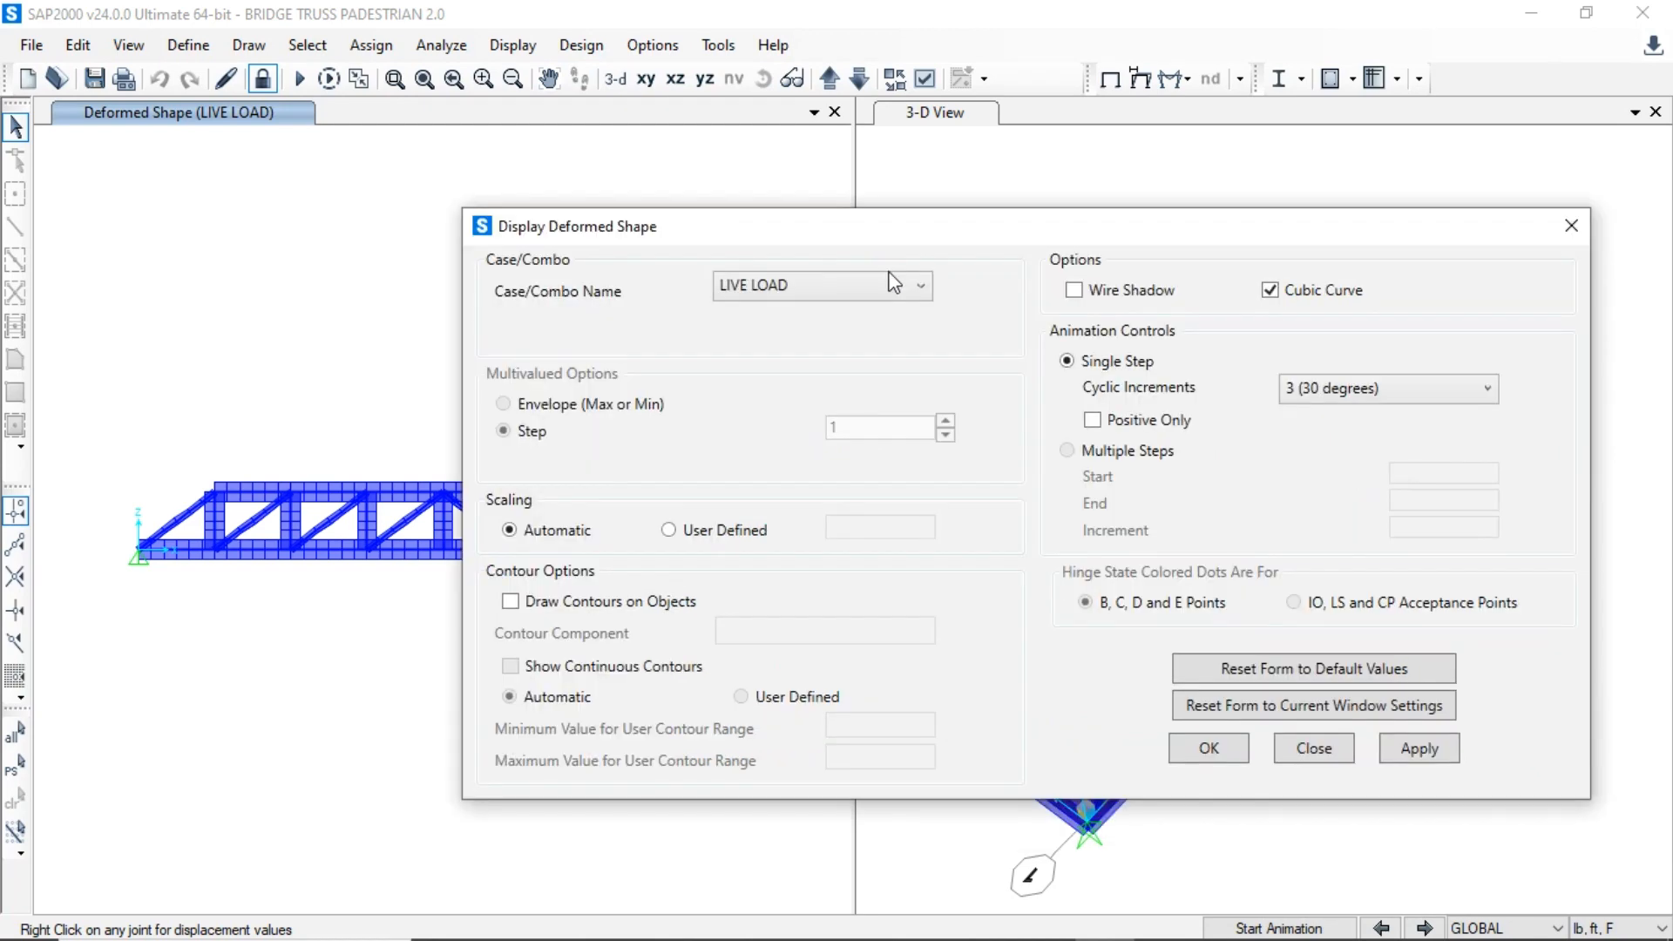
pyautogui.moveTo(887, 237); pyautogui.dragTo(825, 234)
pyautogui.click(819, 291)
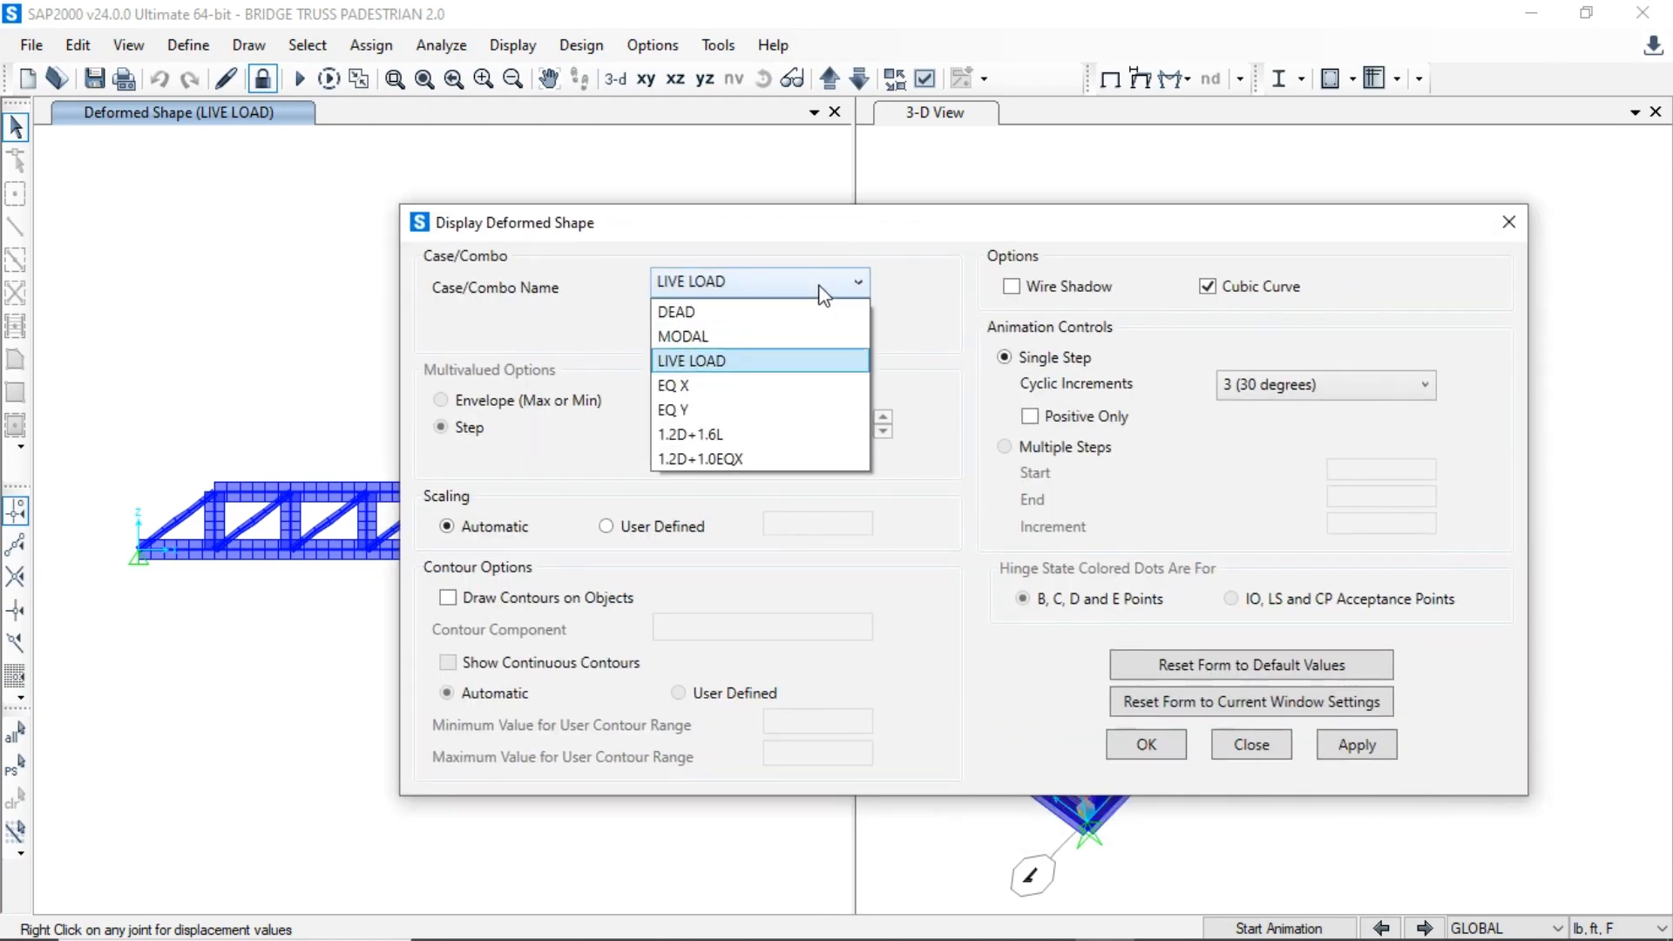
pyautogui.click(767, 435)
pyautogui.click(1336, 743)
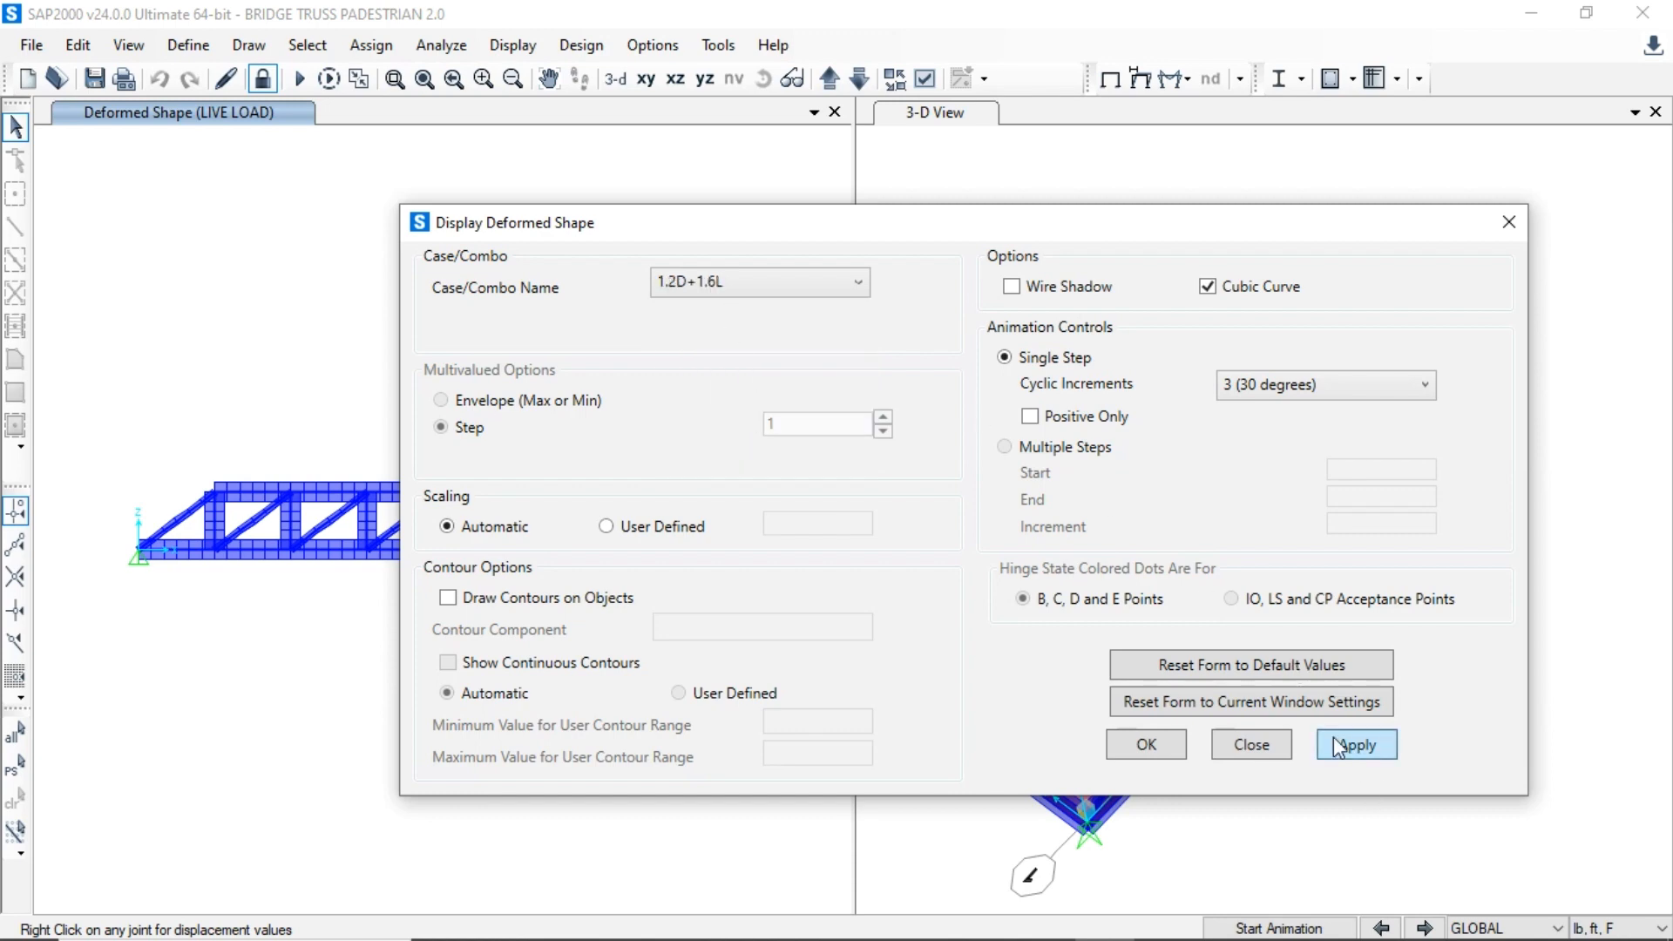
# - Display the truss's deformed shape for the 1.2D+1.0EQX load combination
pyautogui.click(730, 277)
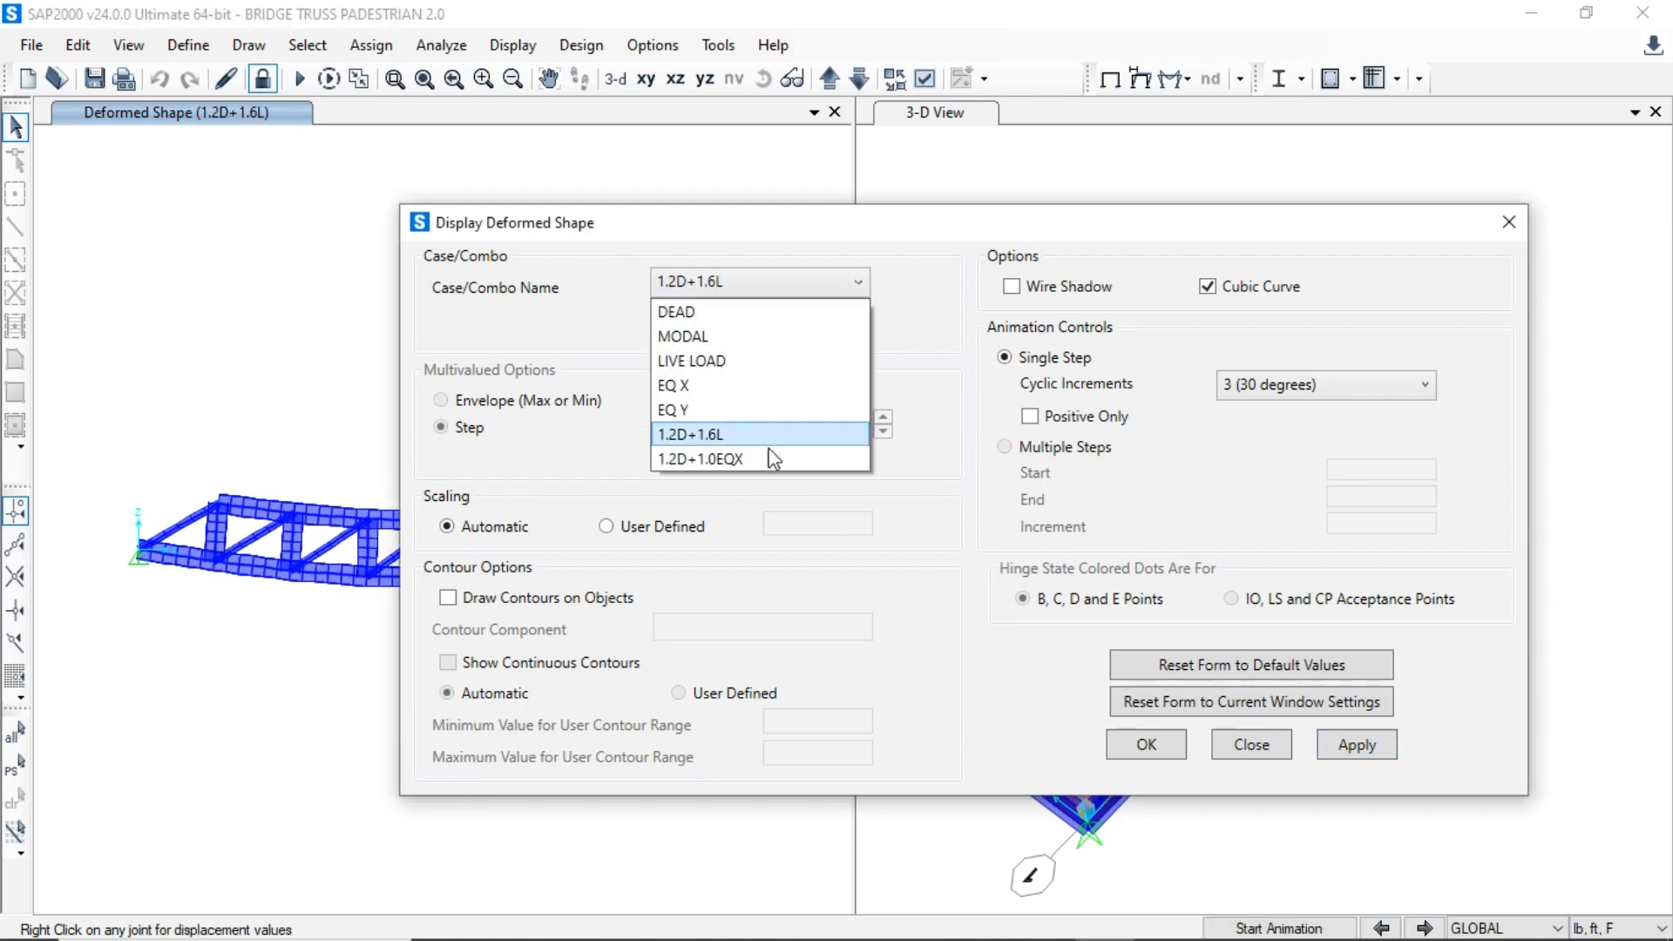
pyautogui.click(736, 456)
pyautogui.click(1349, 746)
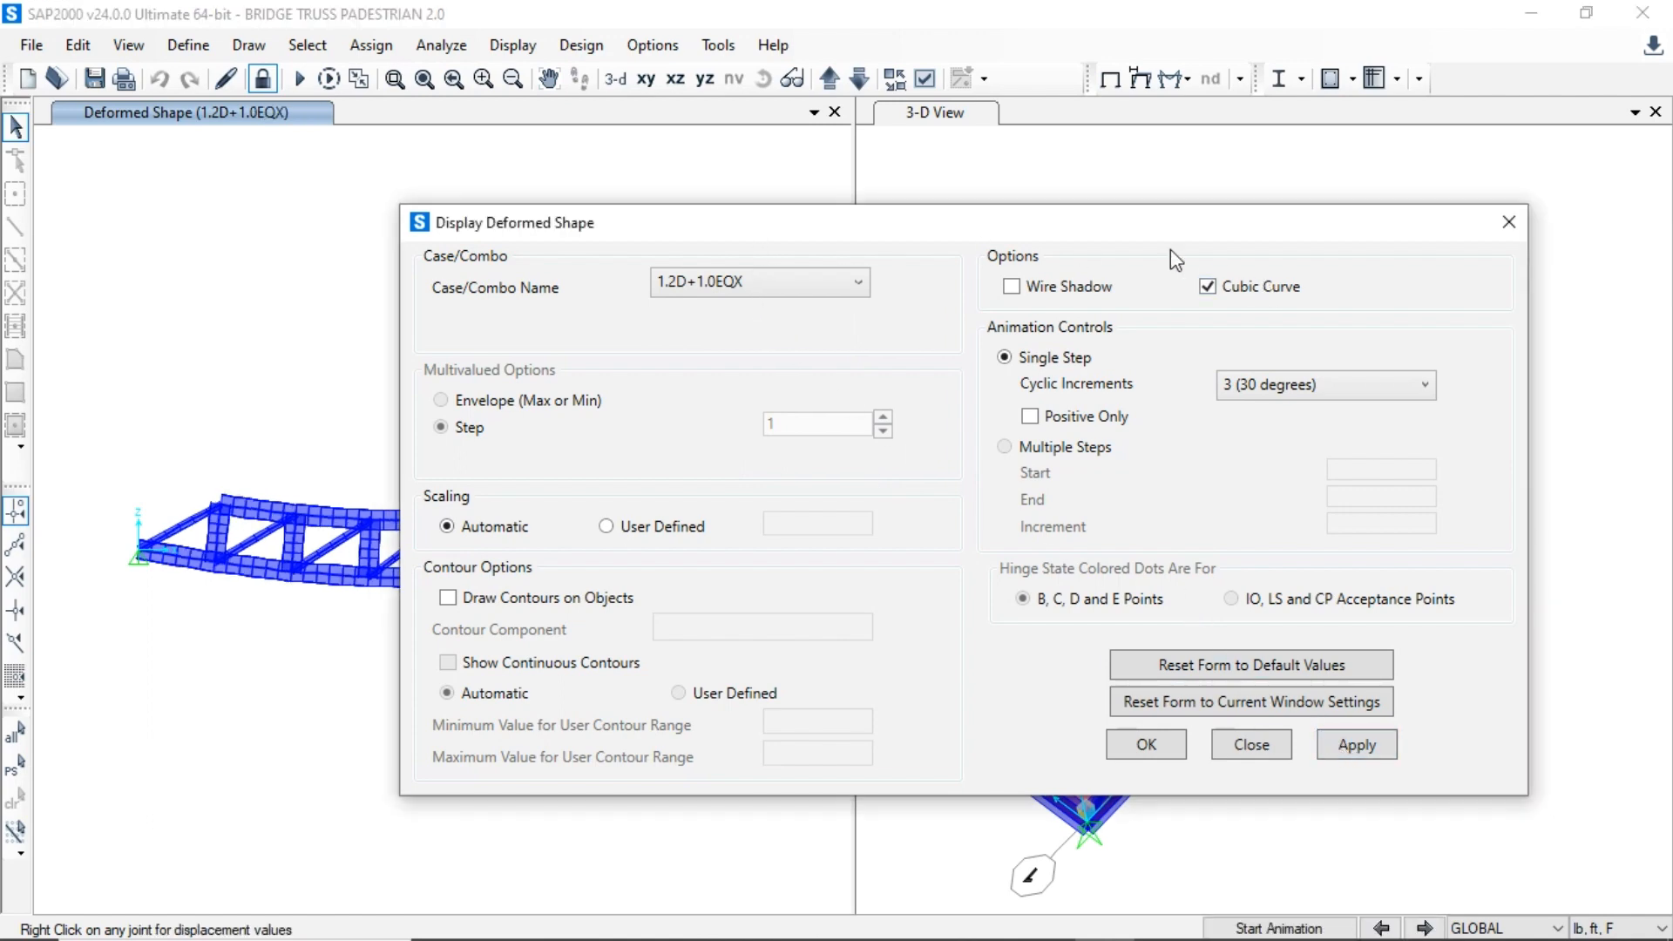
pyautogui.moveTo(1011, 231); pyautogui.dragTo(833, 247)
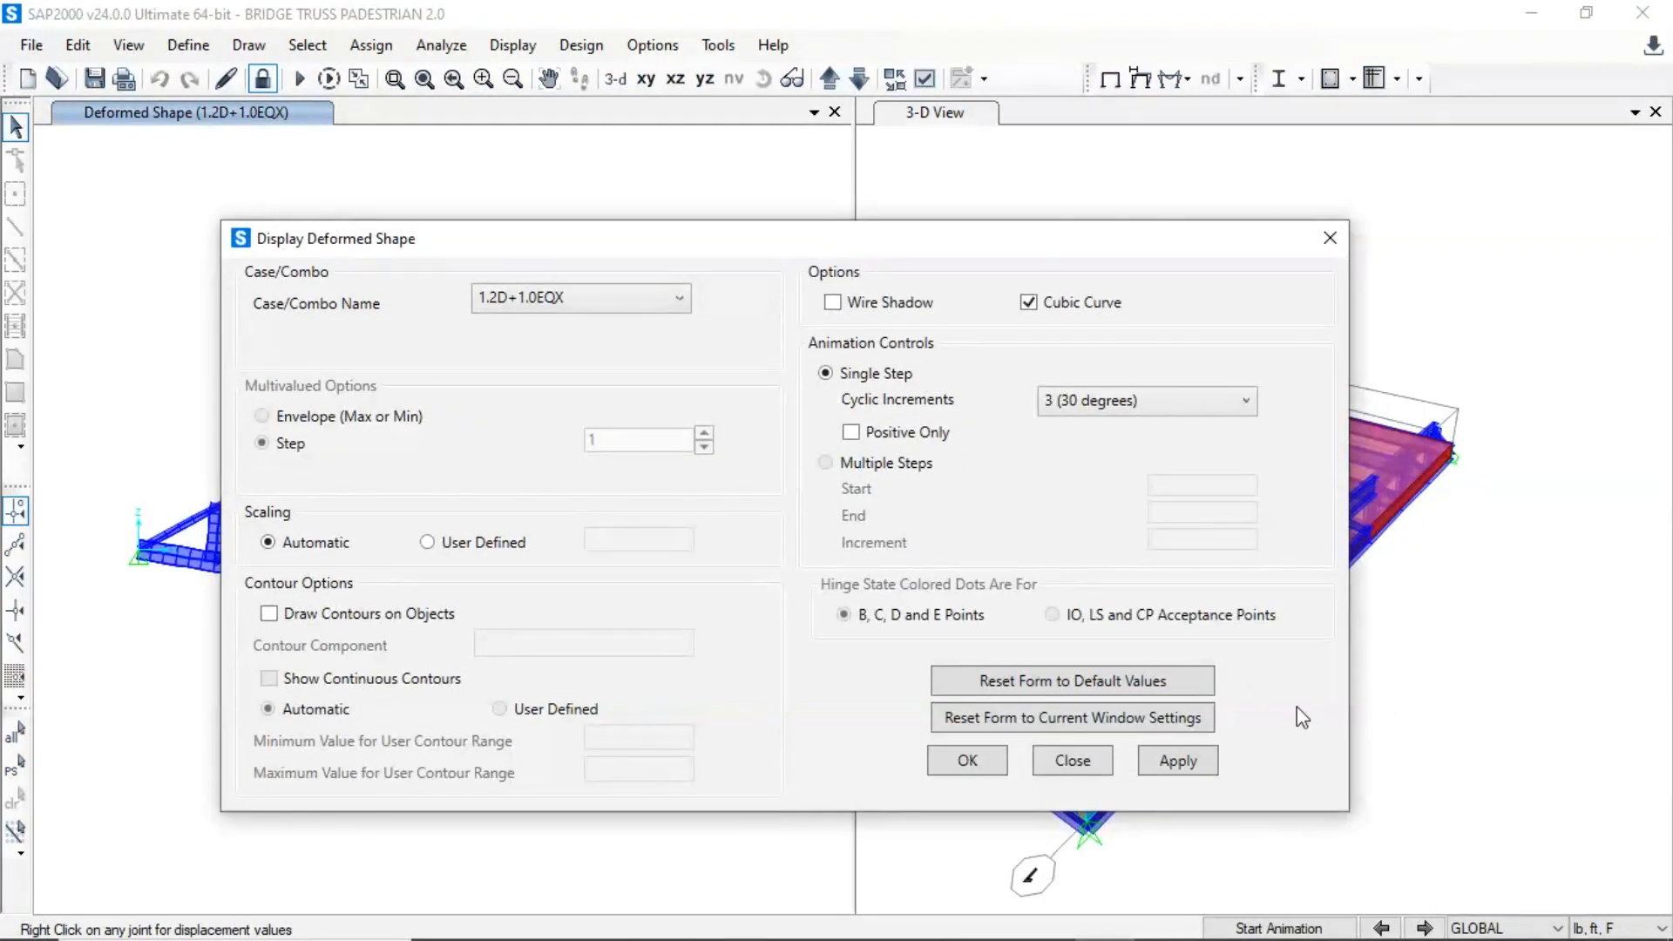
pyautogui.click(977, 760)
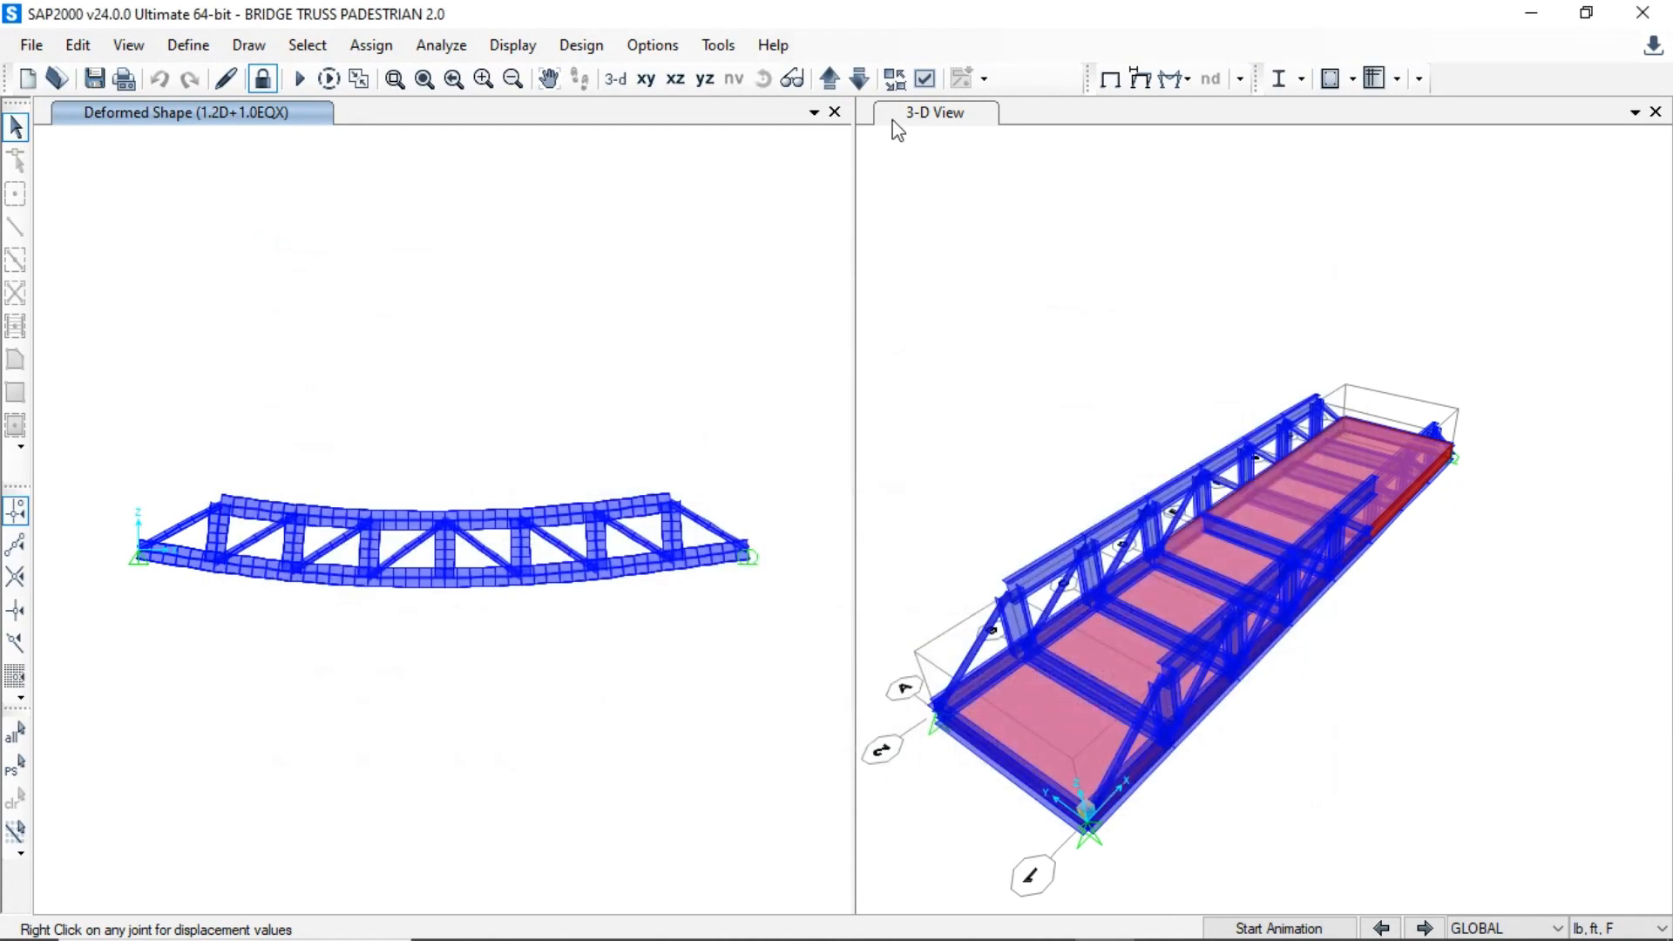
# - Display the filled axial force diagram for the DEAD case and check the forces in the truss's middle top and bottom chords
pyautogui.click(1180, 77)
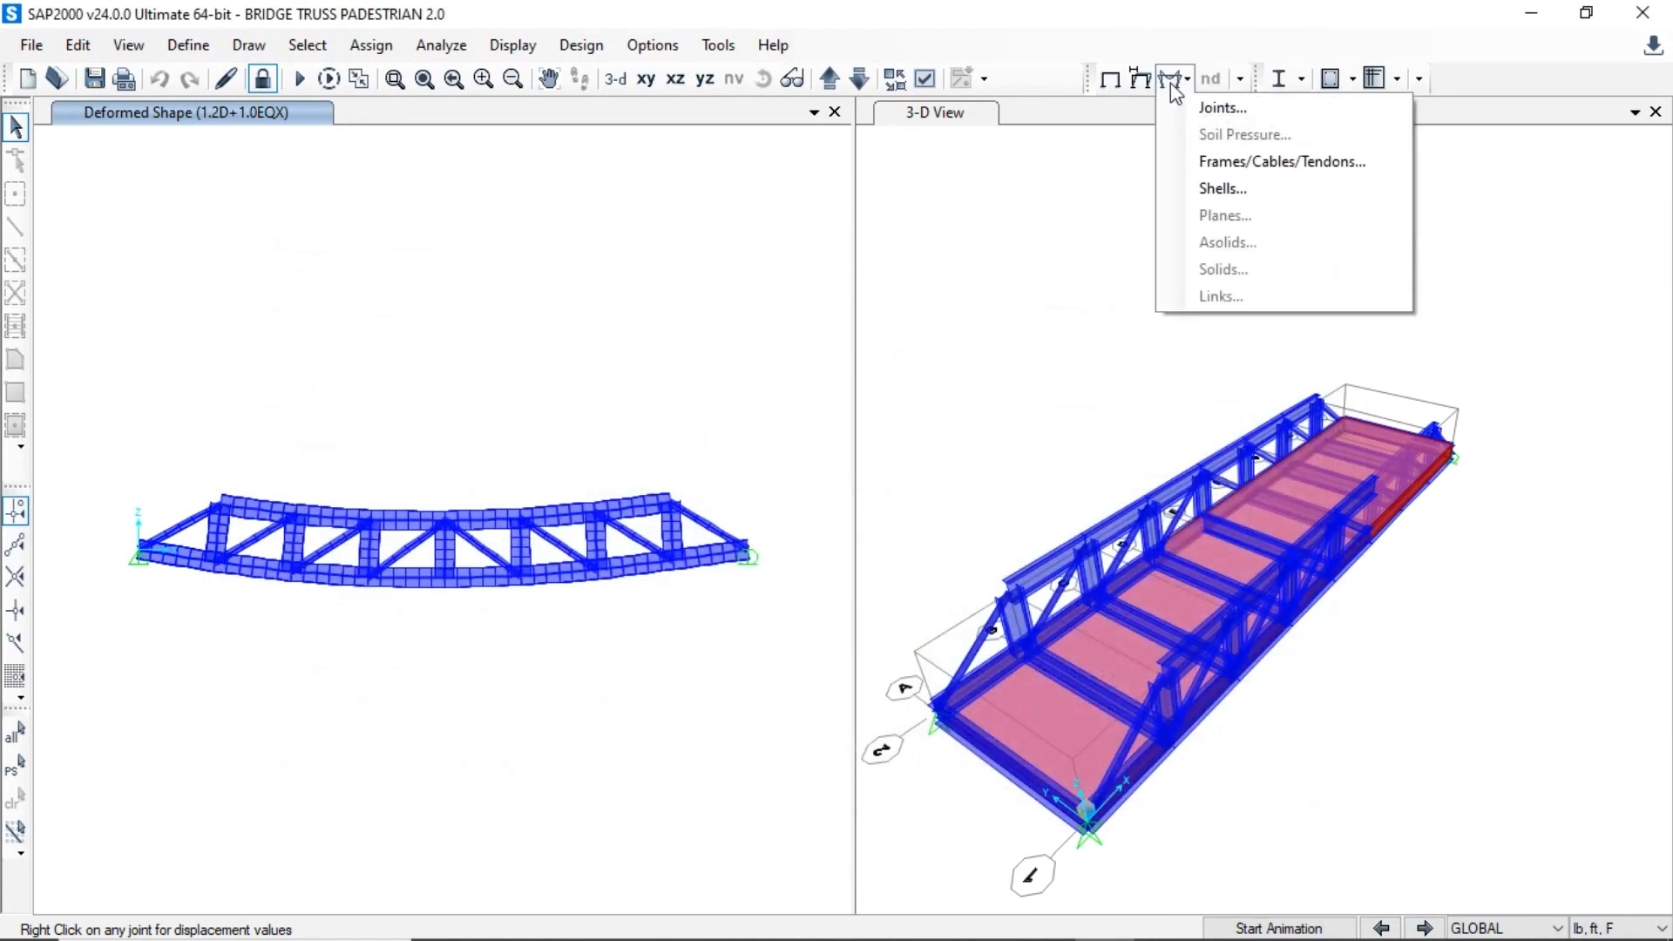
pyautogui.click(1222, 164)
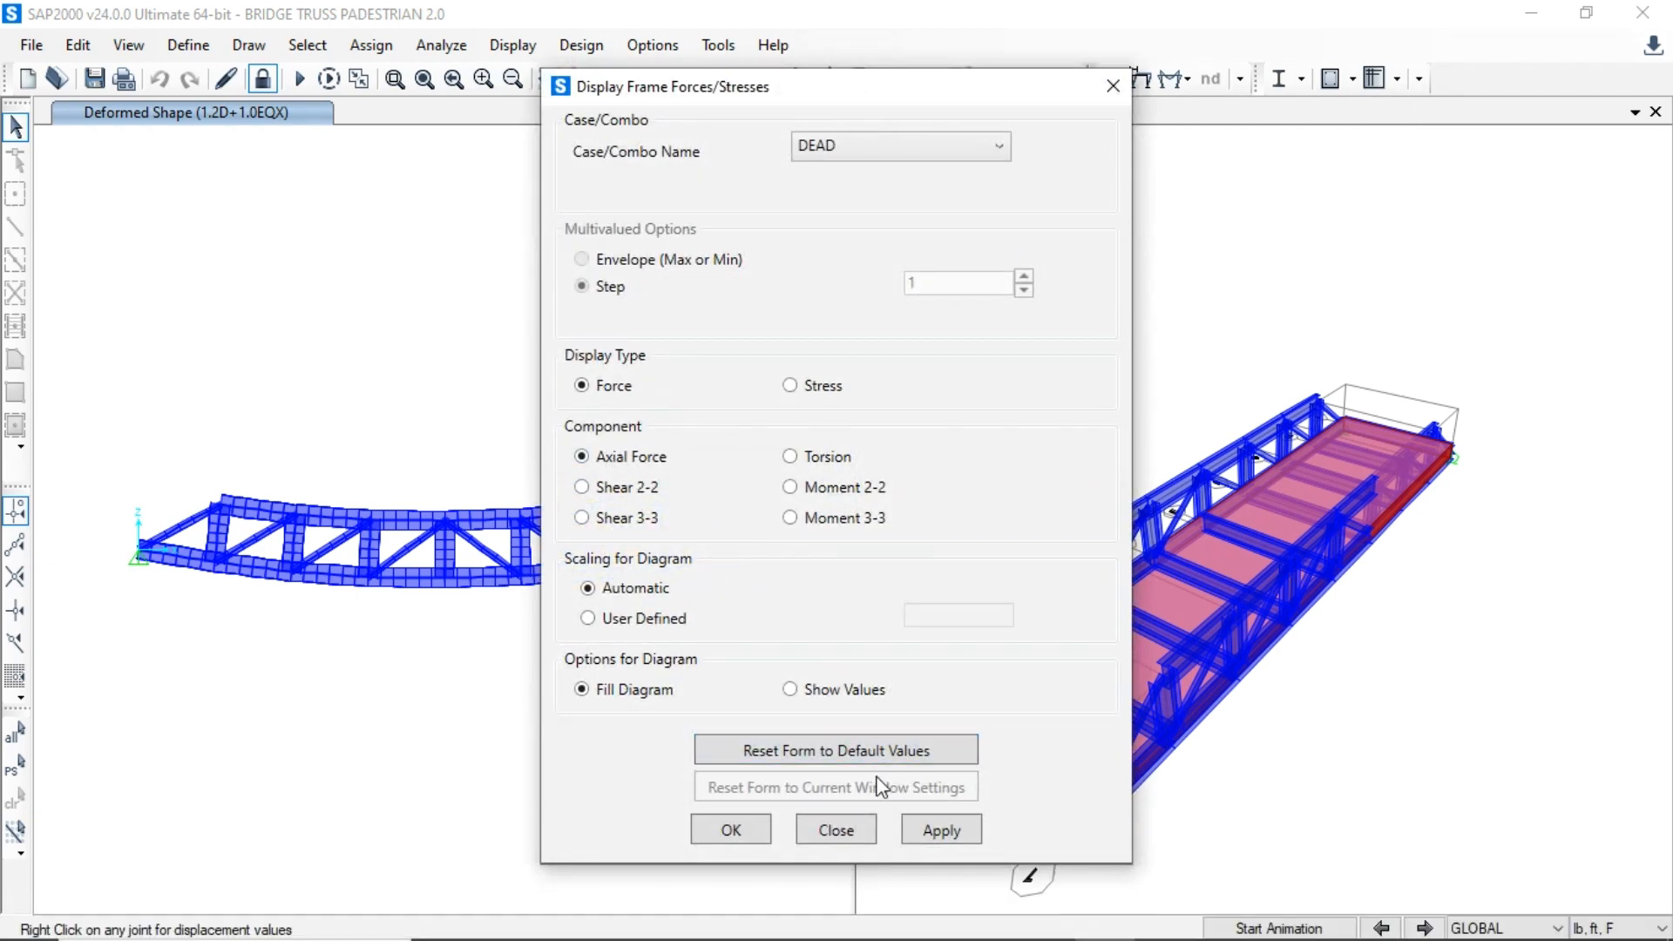
pyautogui.click(938, 826)
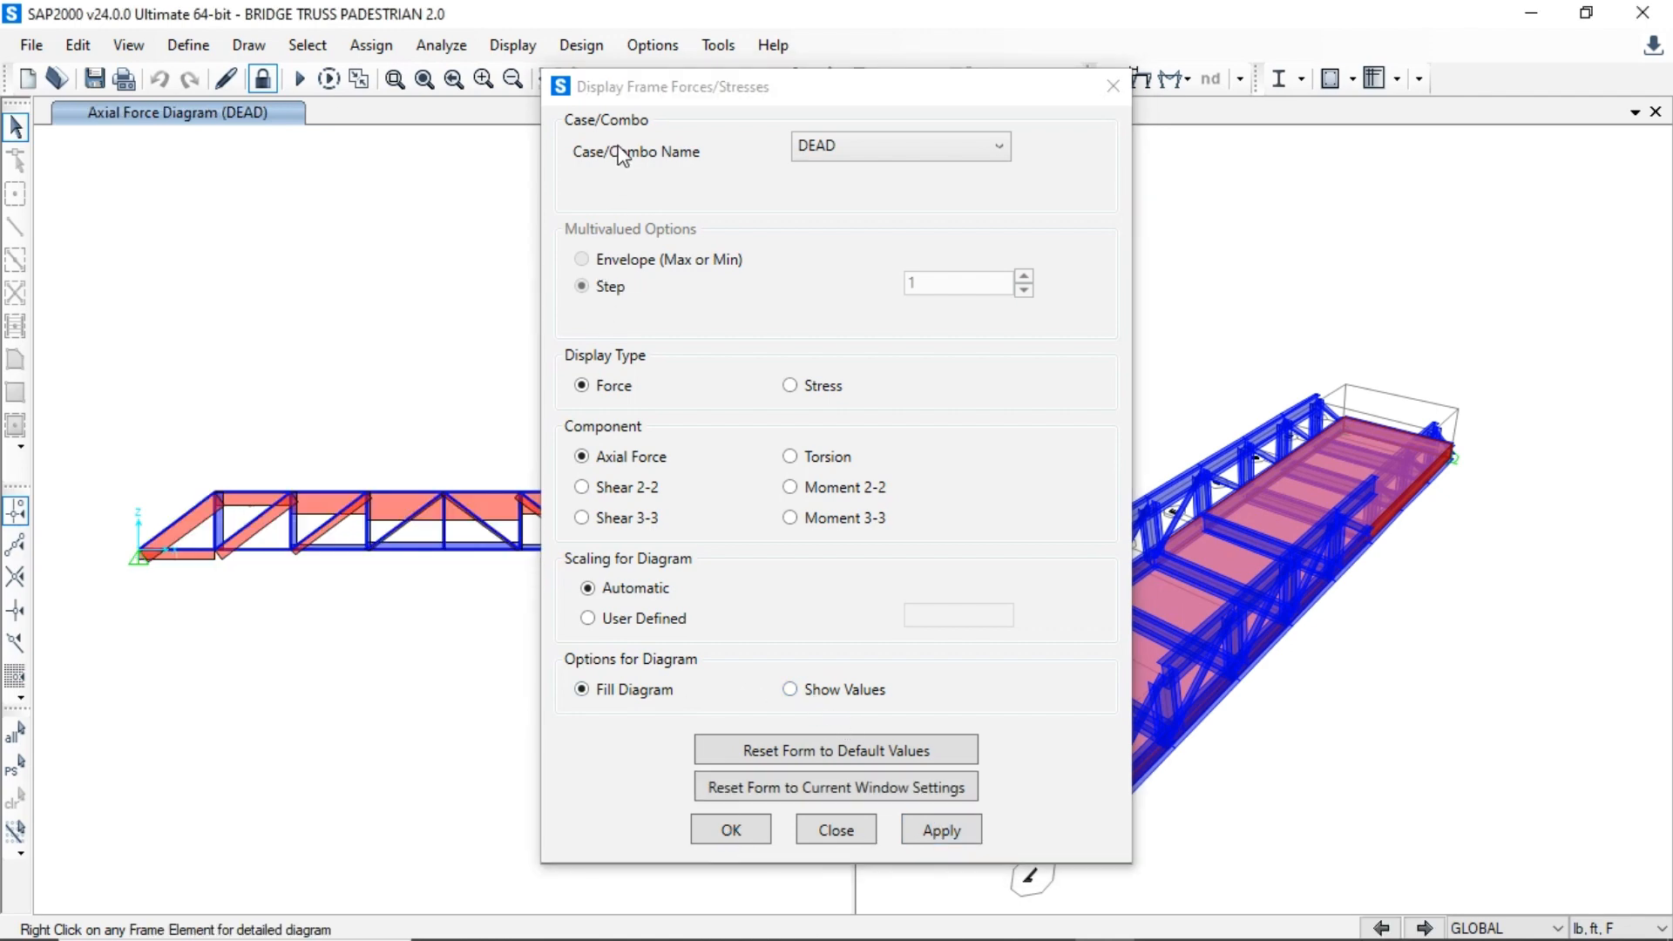
pyautogui.moveTo(642, 90); pyautogui.dragTo(988, 102)
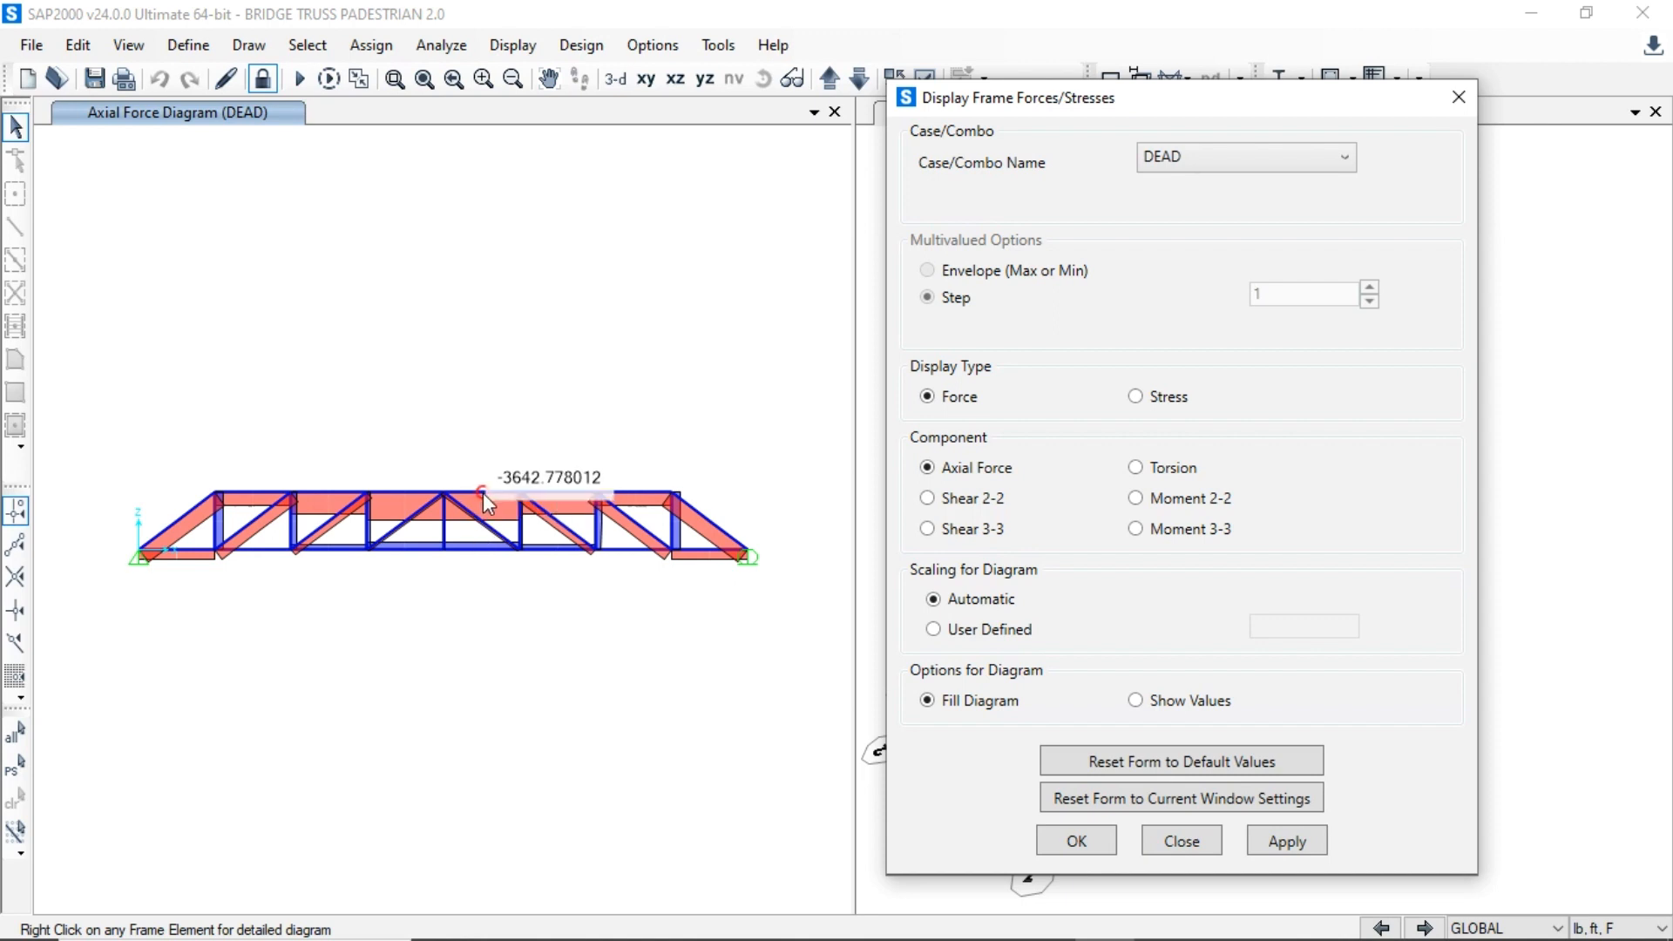
pyautogui.moveTo(487, 552)
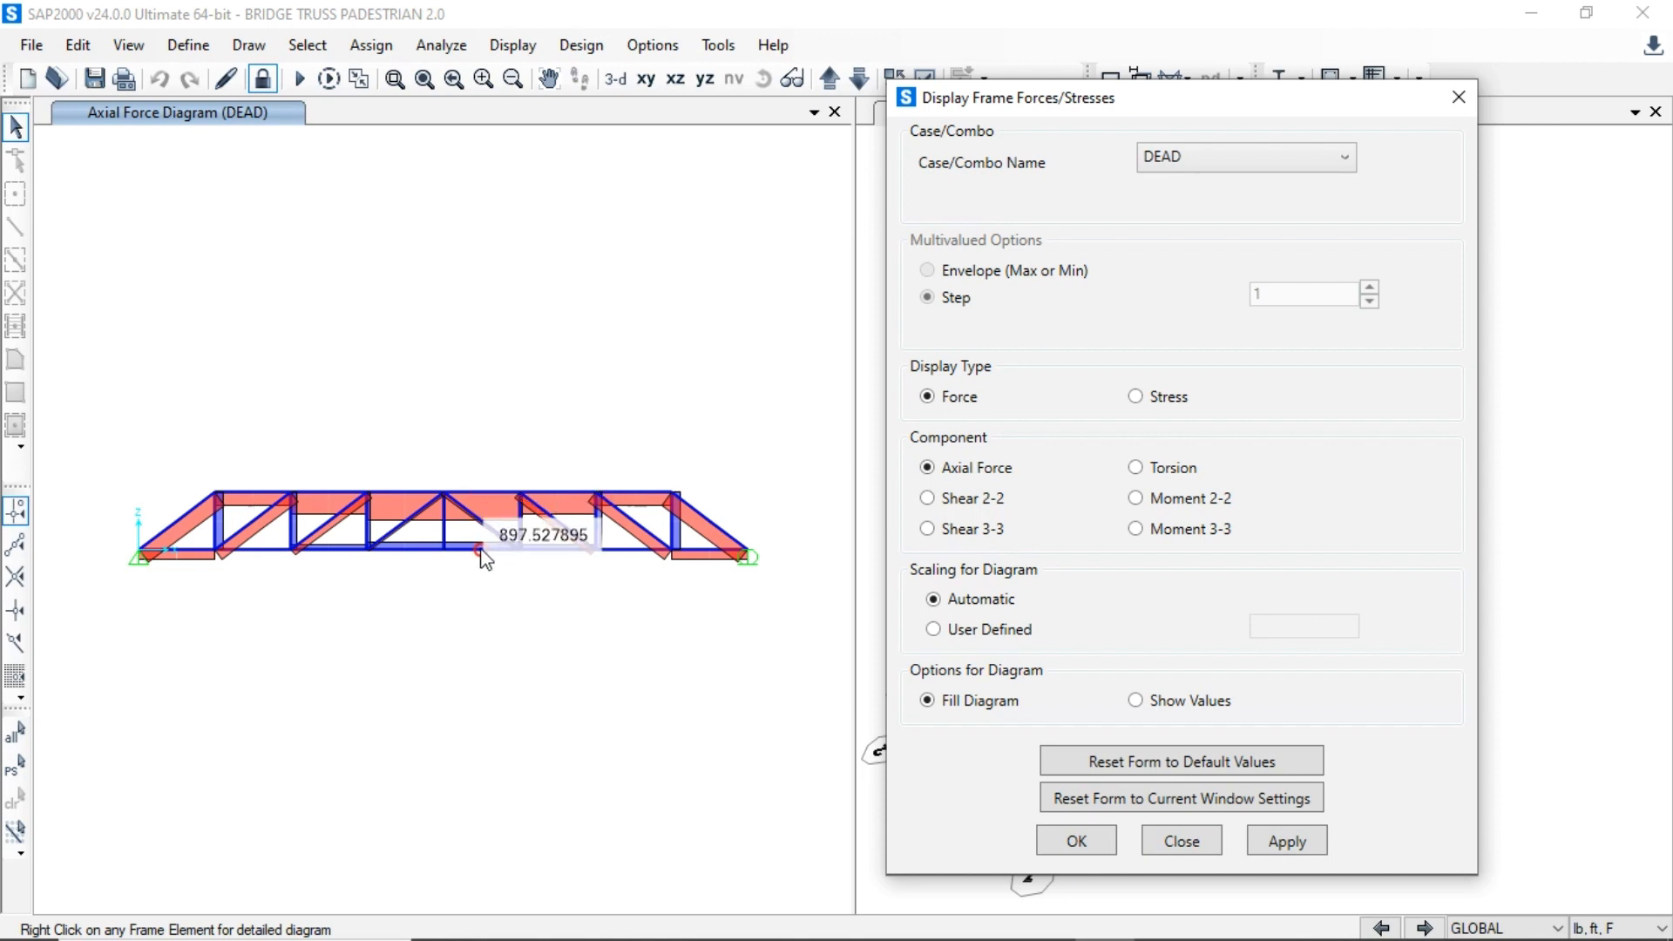
pyautogui.moveTo(489, 494)
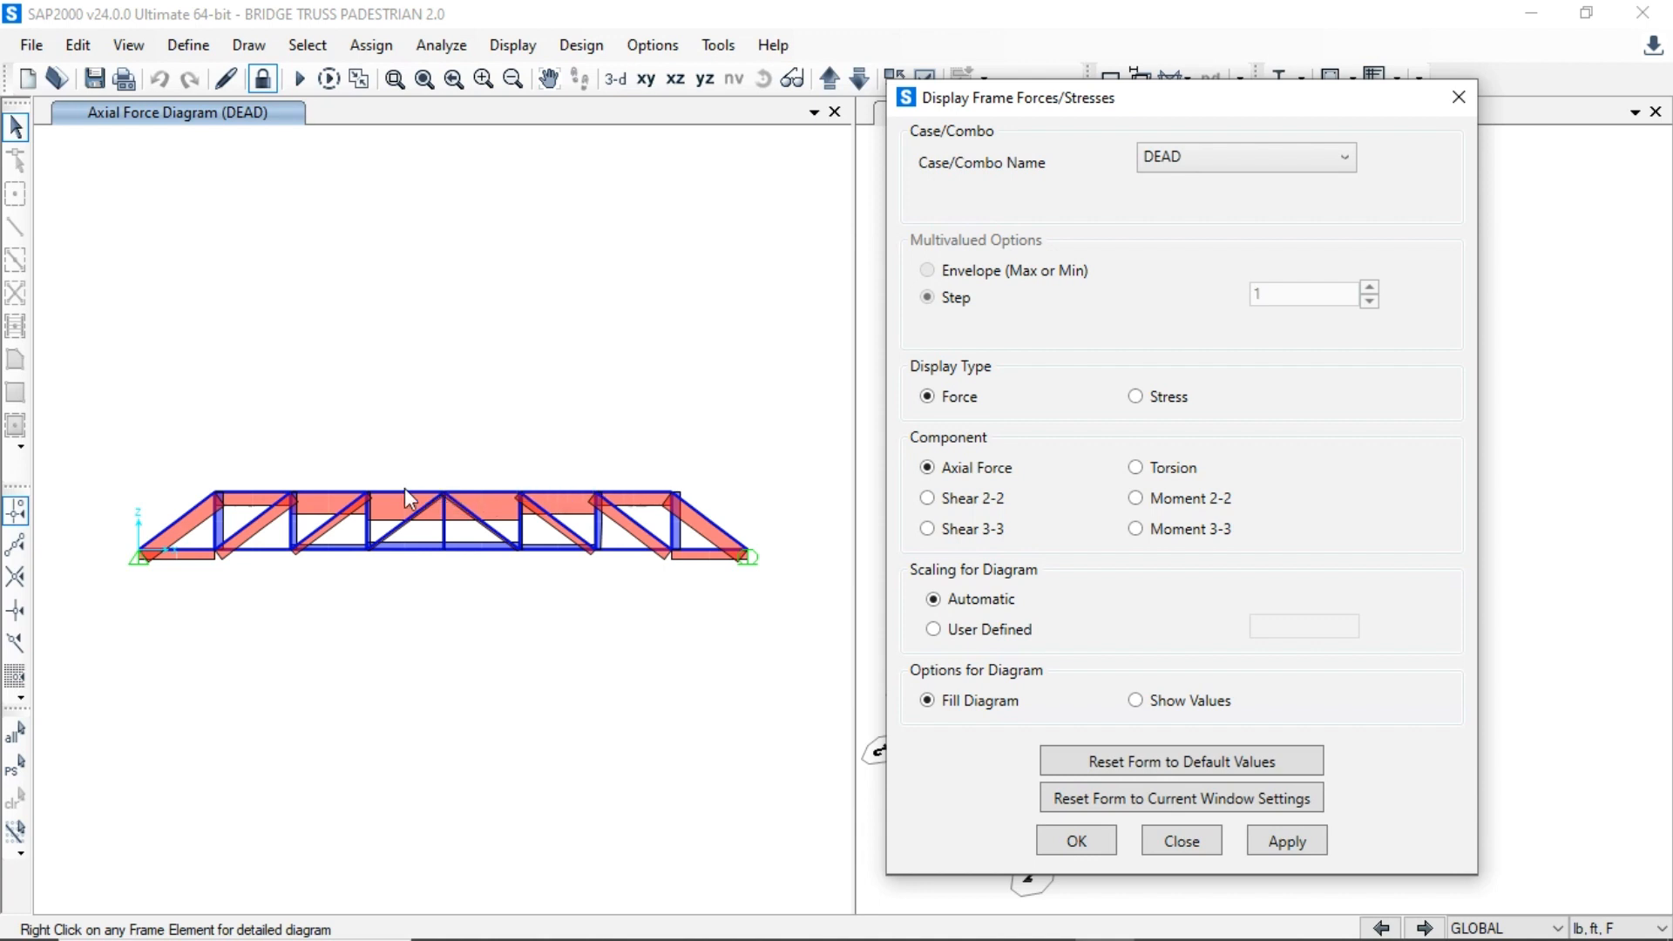
pyautogui.moveTo(406, 495)
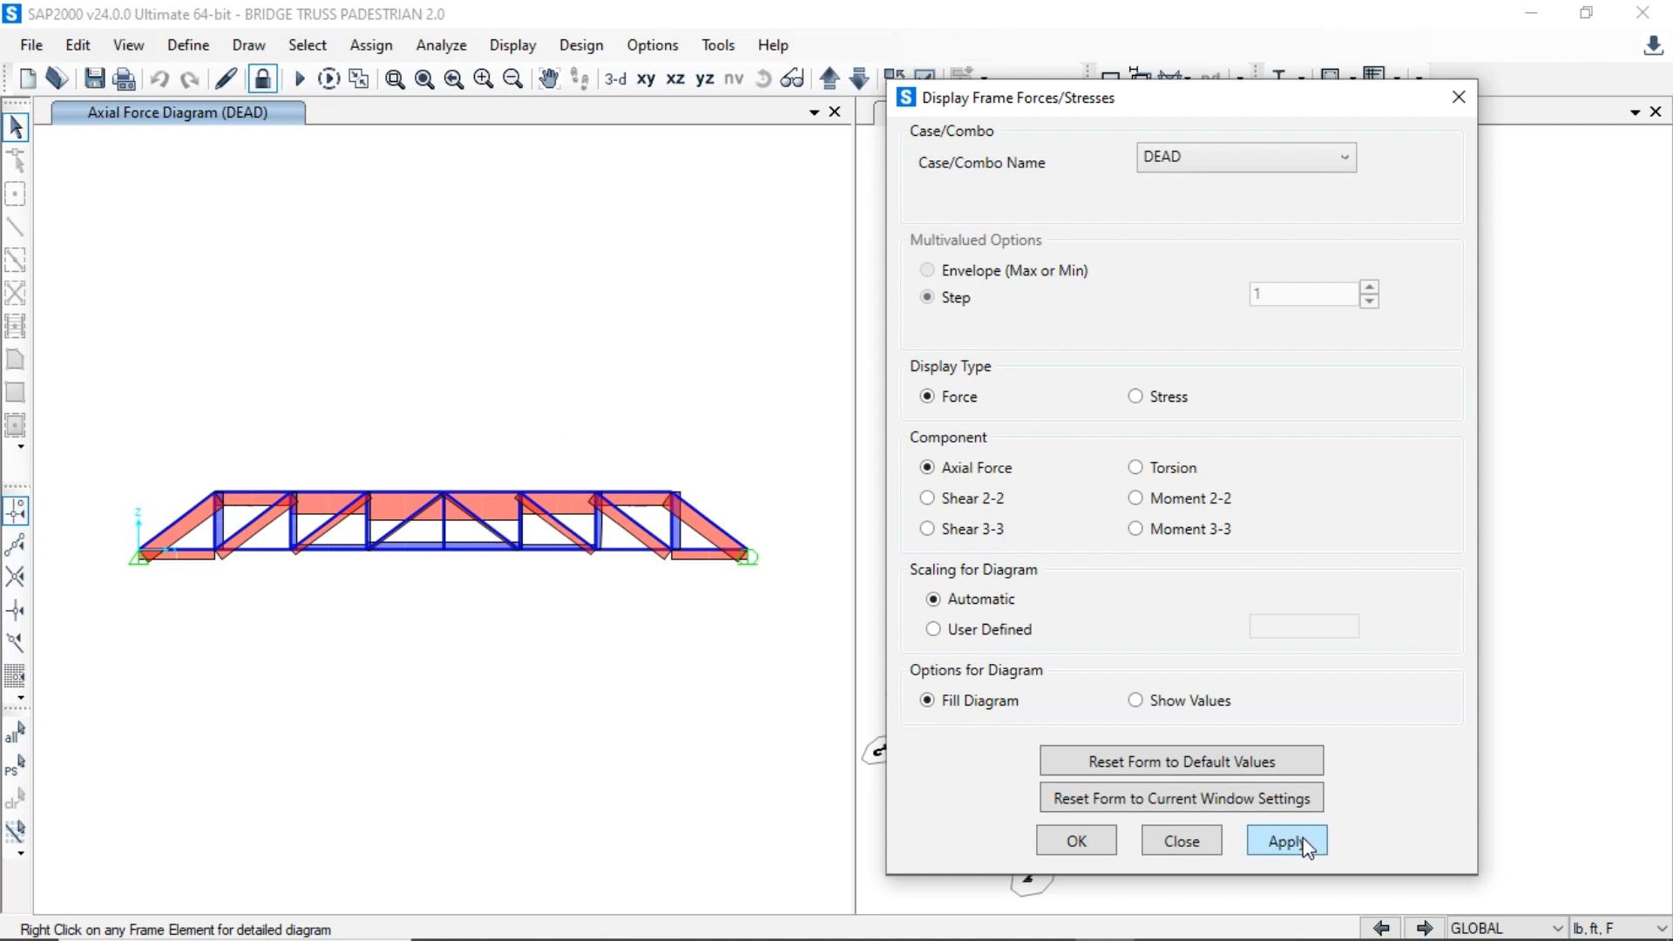
pyautogui.click(1081, 840)
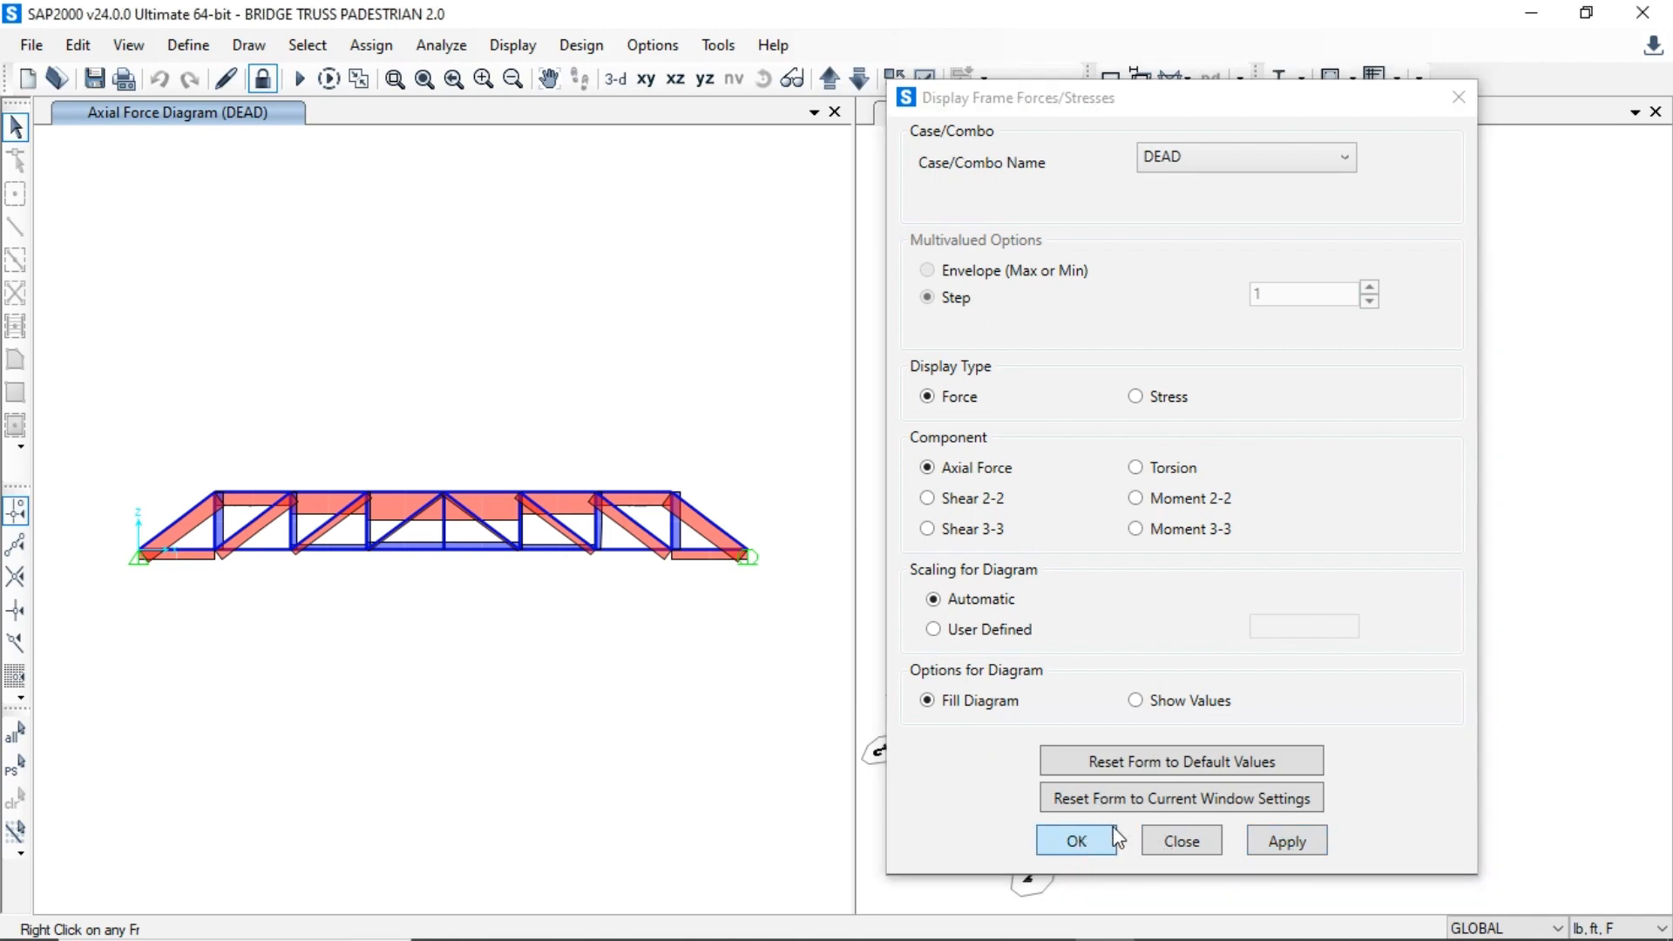
pyautogui.click(1076, 841)
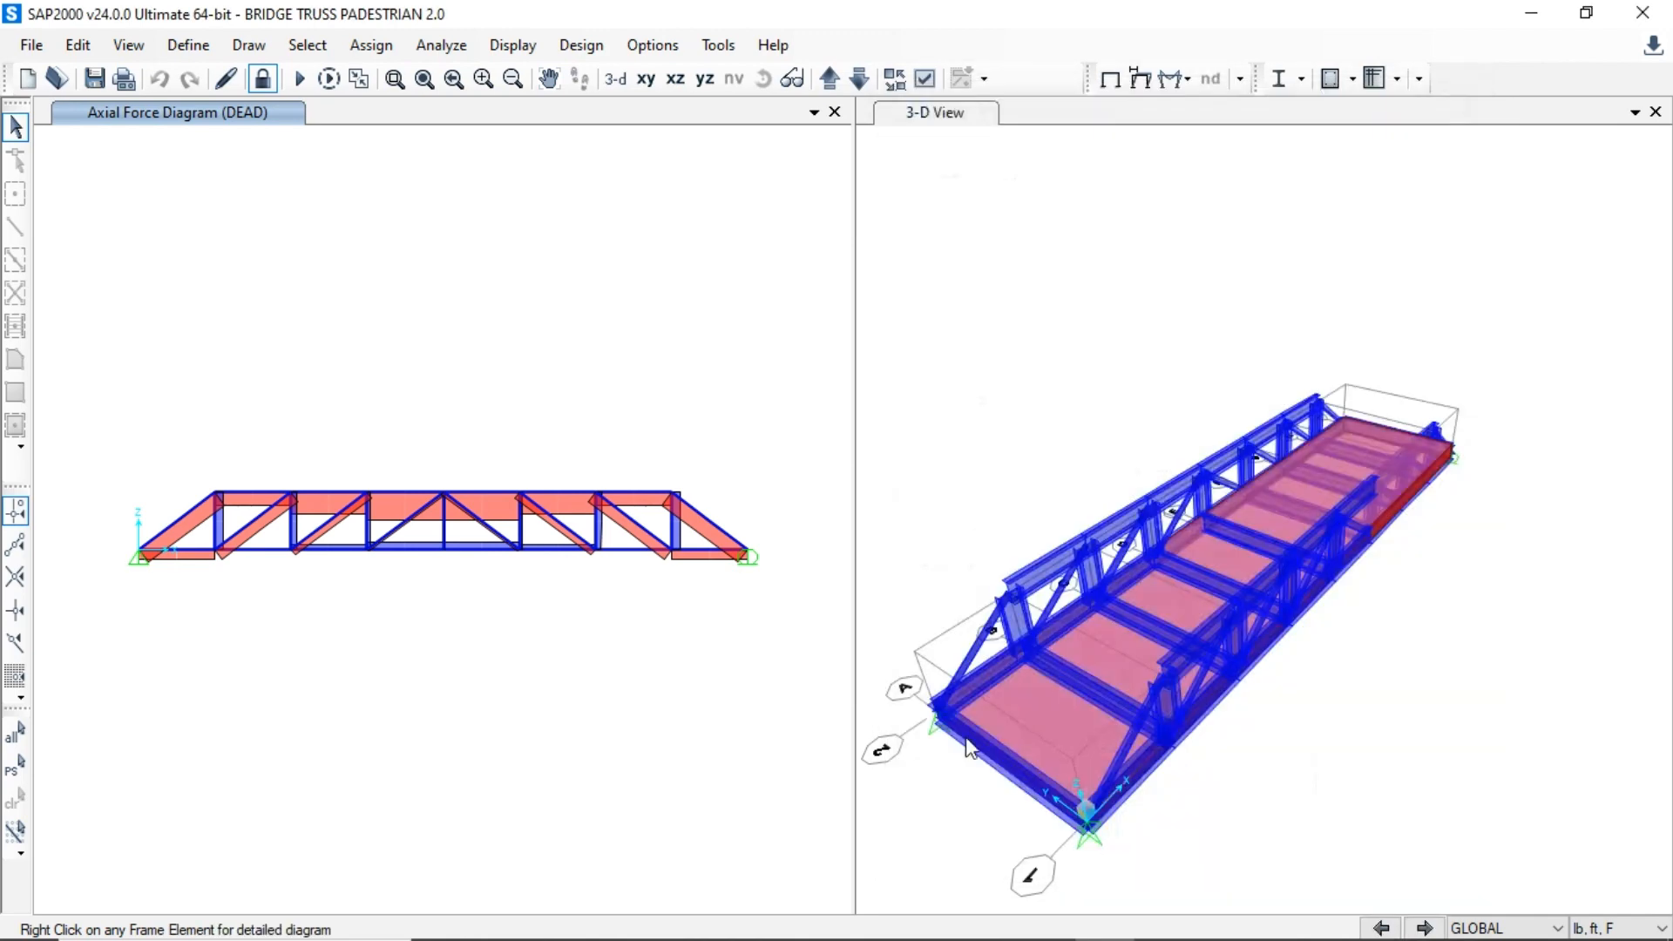
# - Add the ALL group to the design groups for steel frame design
pyautogui.click(562, 41)
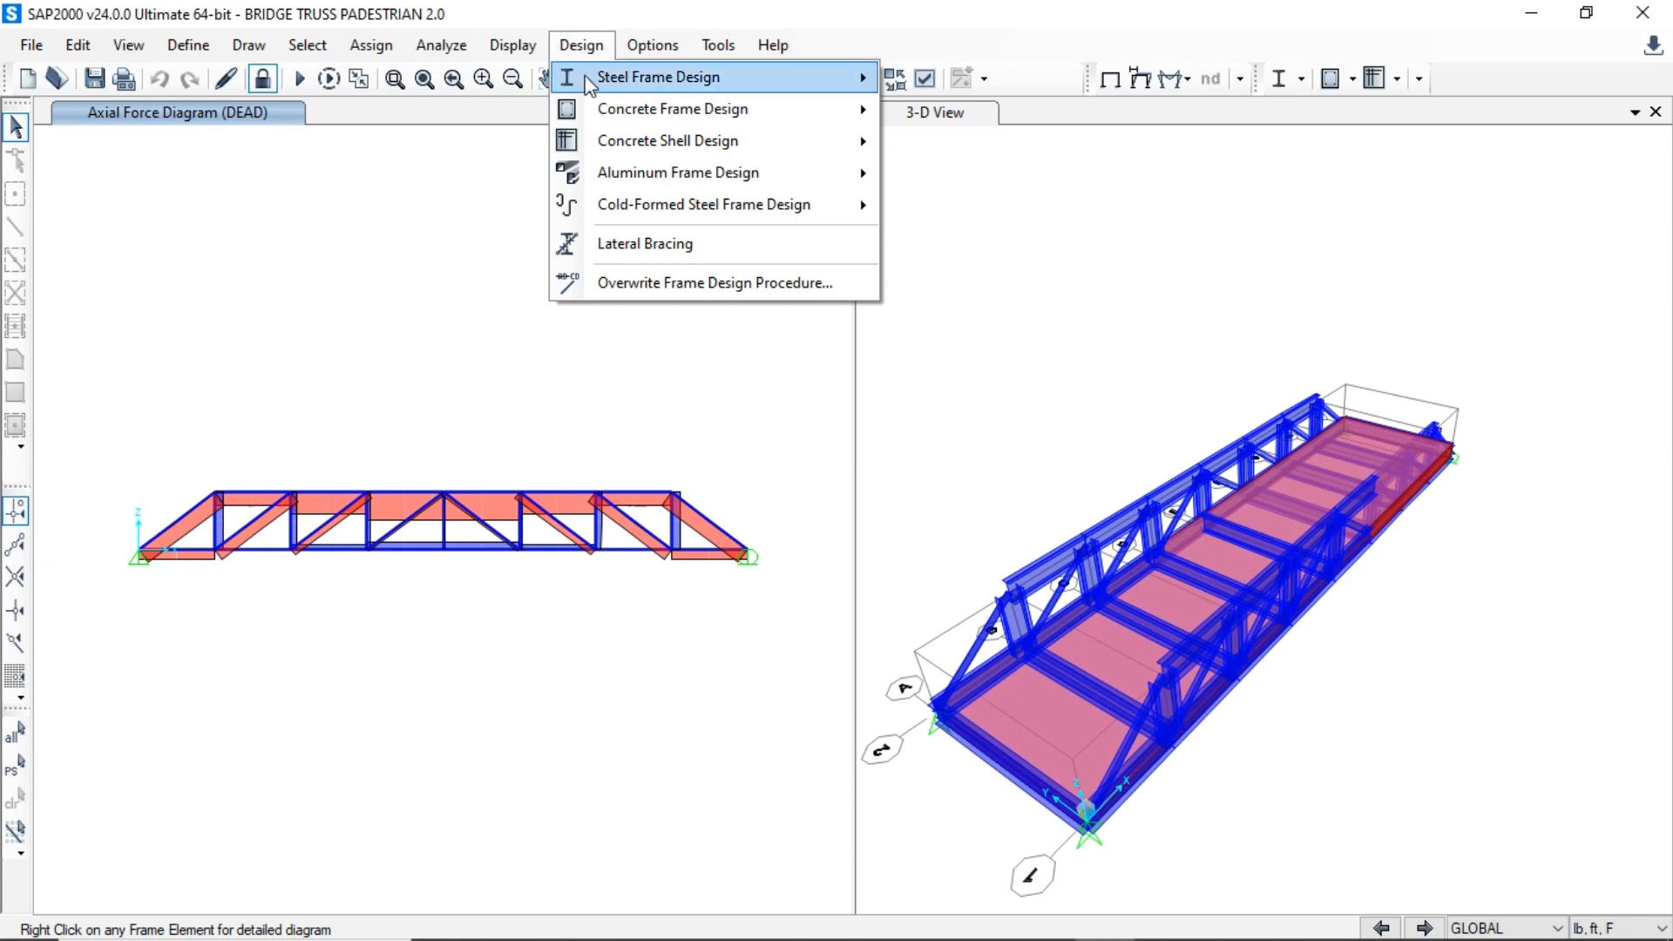
pyautogui.moveTo(595, 80)
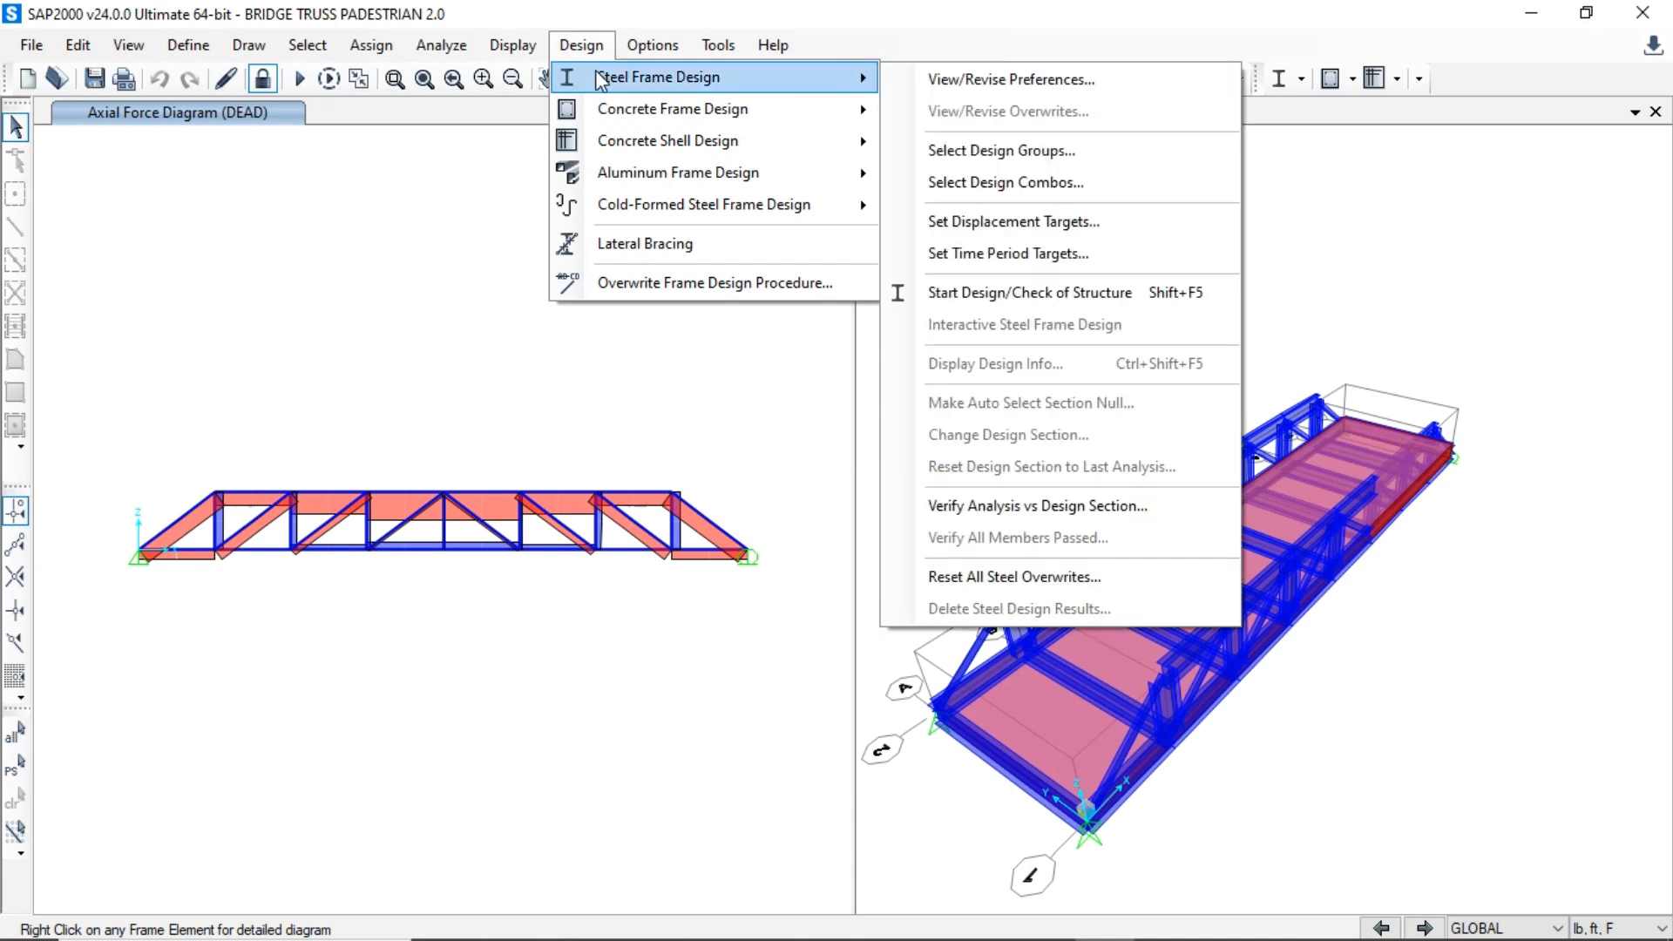
pyautogui.click(967, 151)
pyautogui.click(640, 410)
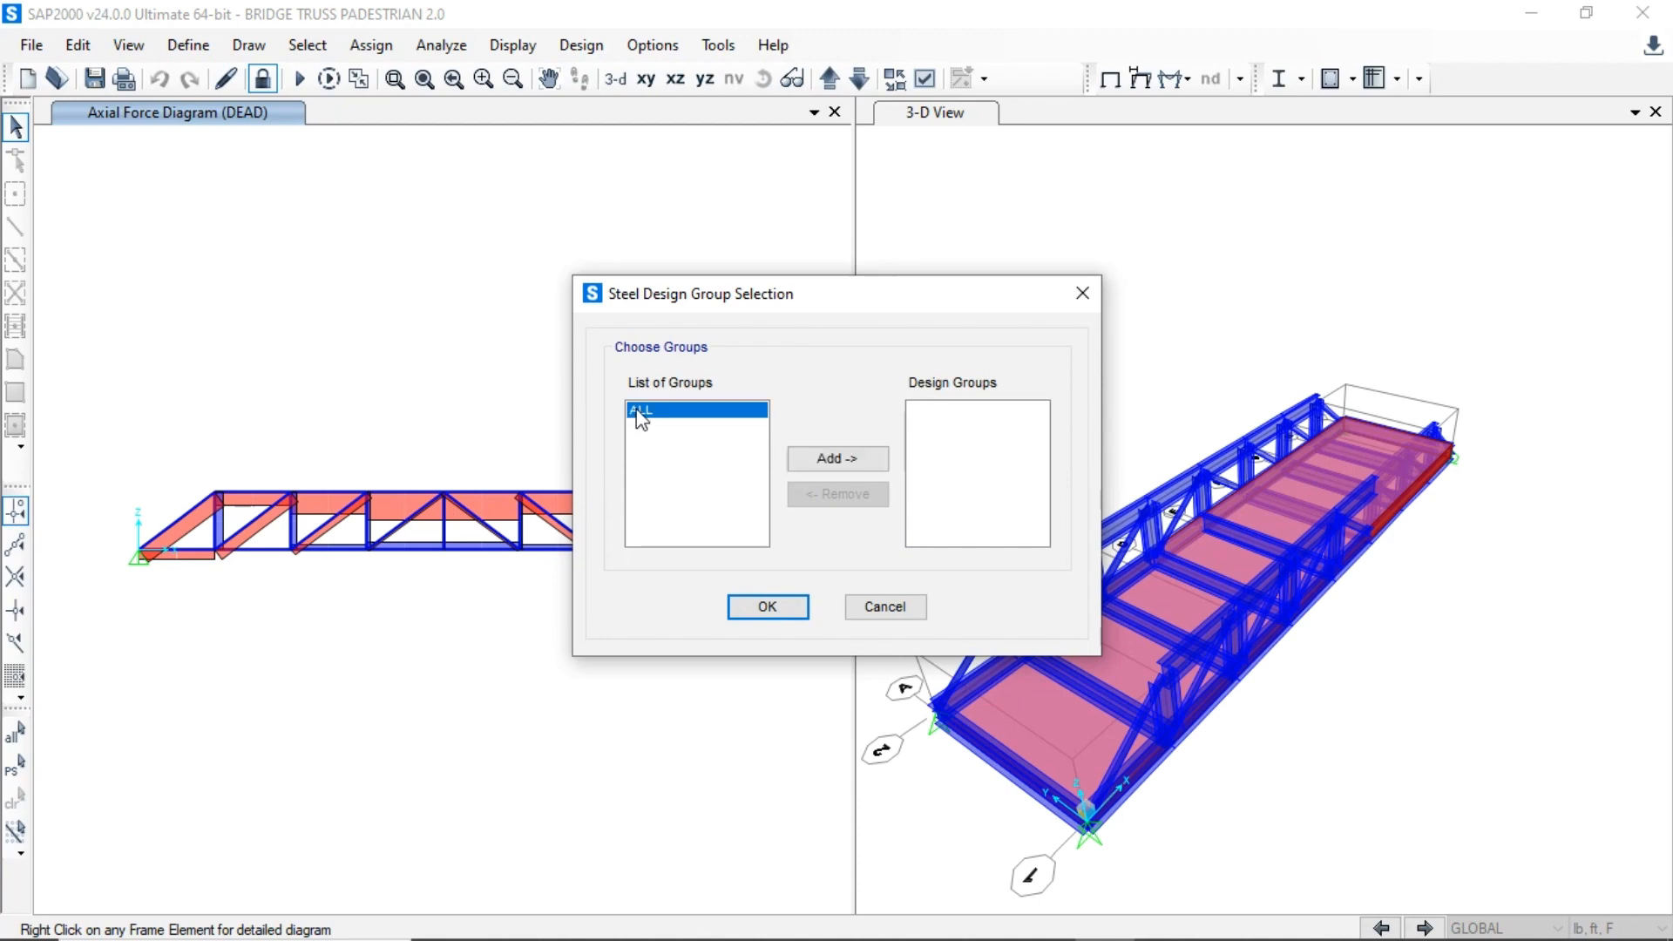
pyautogui.click(838, 459)
pyautogui.click(778, 610)
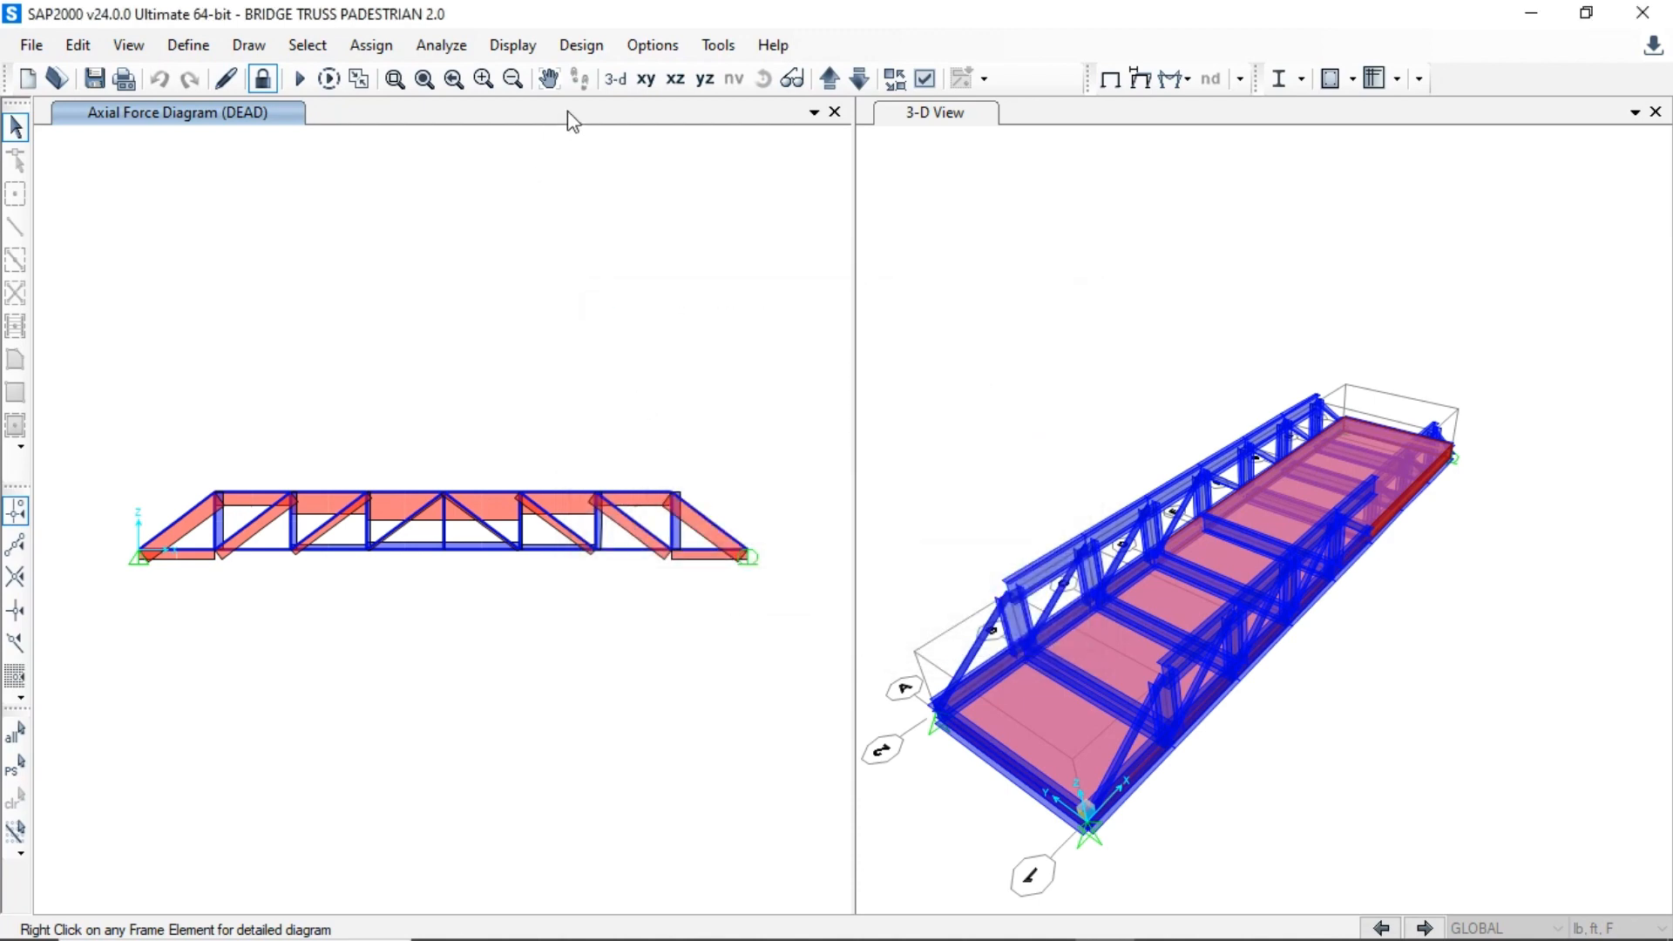
# - Review the AISC 360-16 steel frame design preferences, from the design code to the demand/capacity ratio limit
pyautogui.click(582, 46)
pyautogui.moveTo(623, 79)
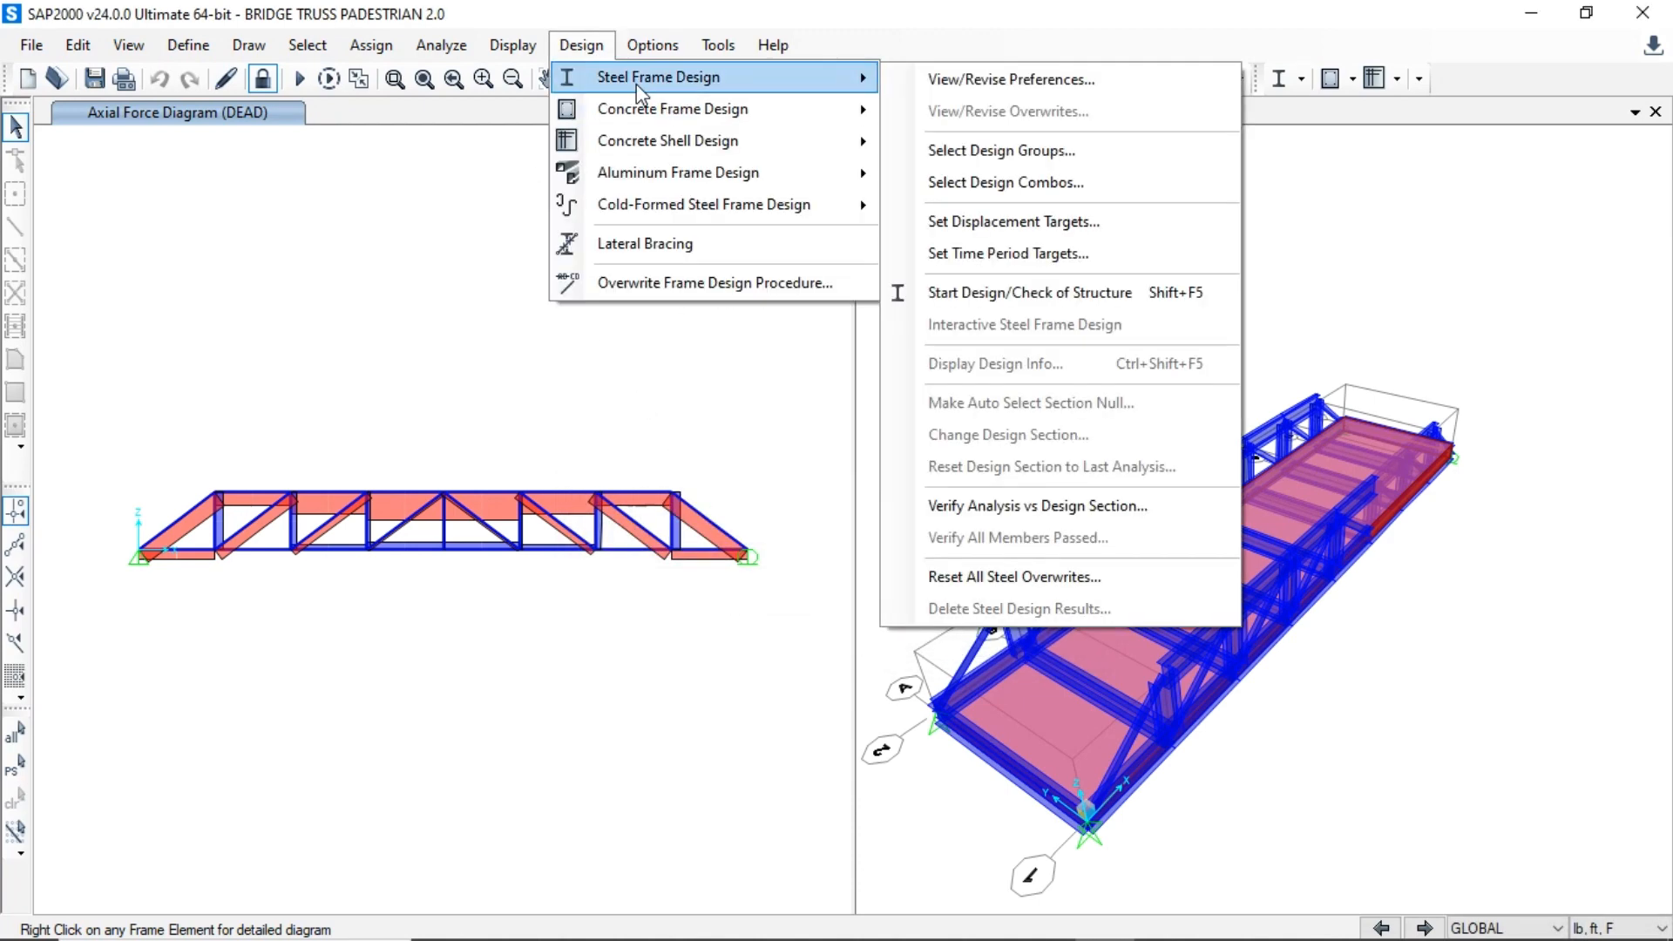
pyautogui.click(1014, 79)
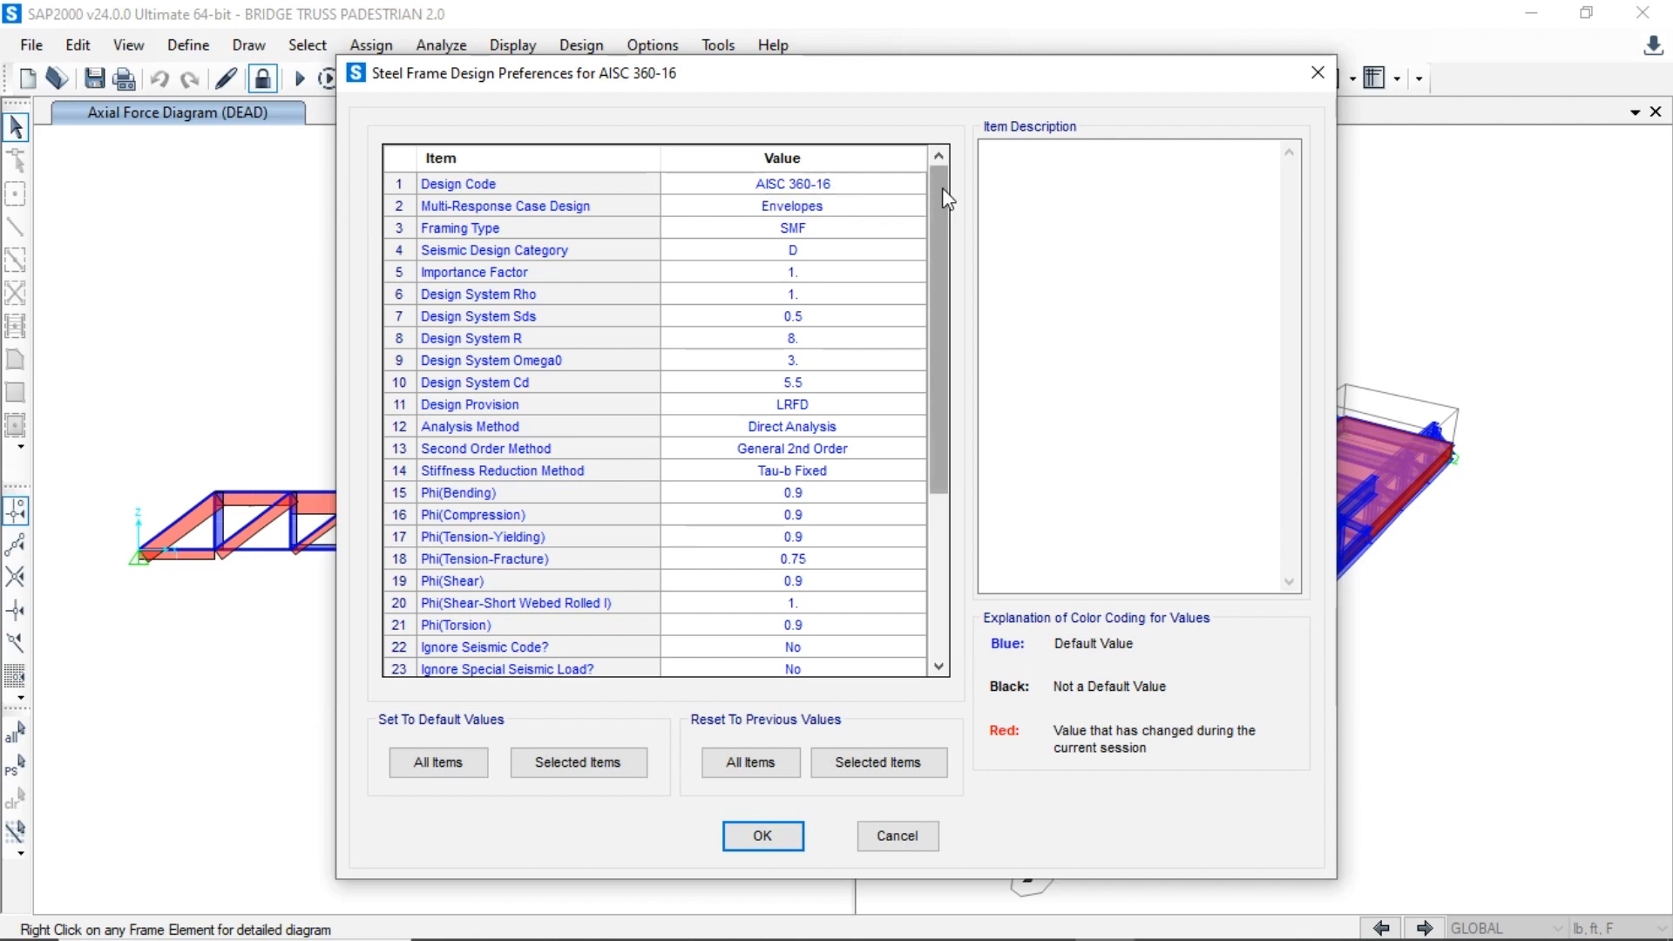
pyautogui.moveTo(943, 186); pyautogui.dragTo(920, 395)
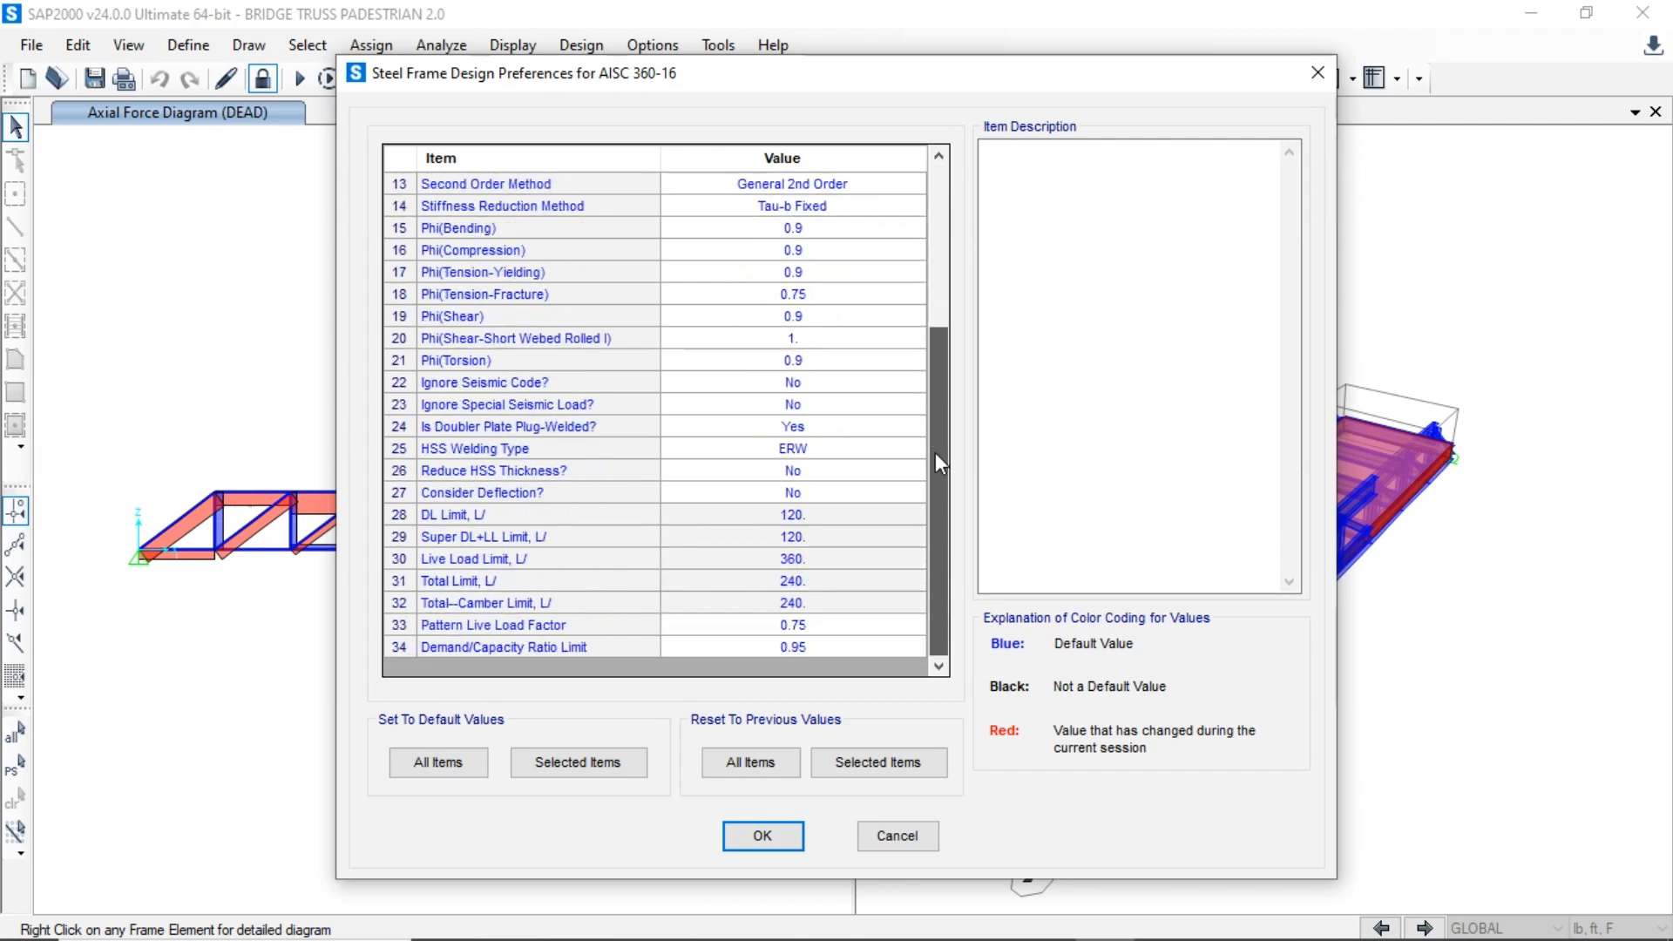
pyautogui.moveTo(934, 452); pyautogui.dragTo(929, 174)
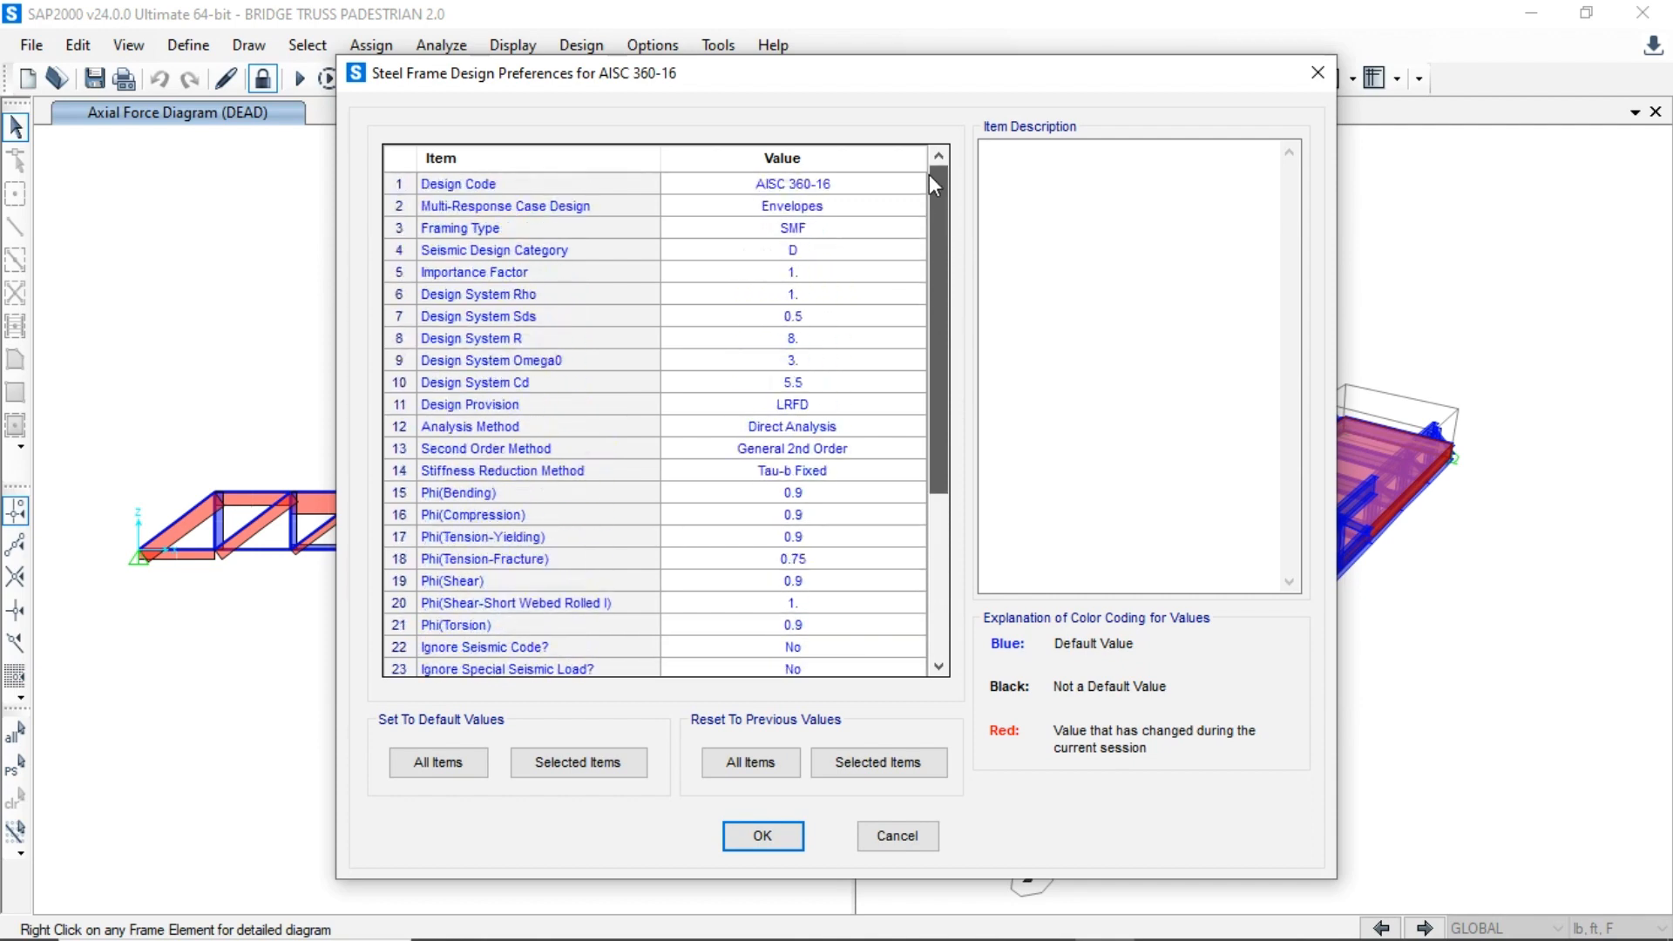
pyautogui.scroll(-4, 739, 366)
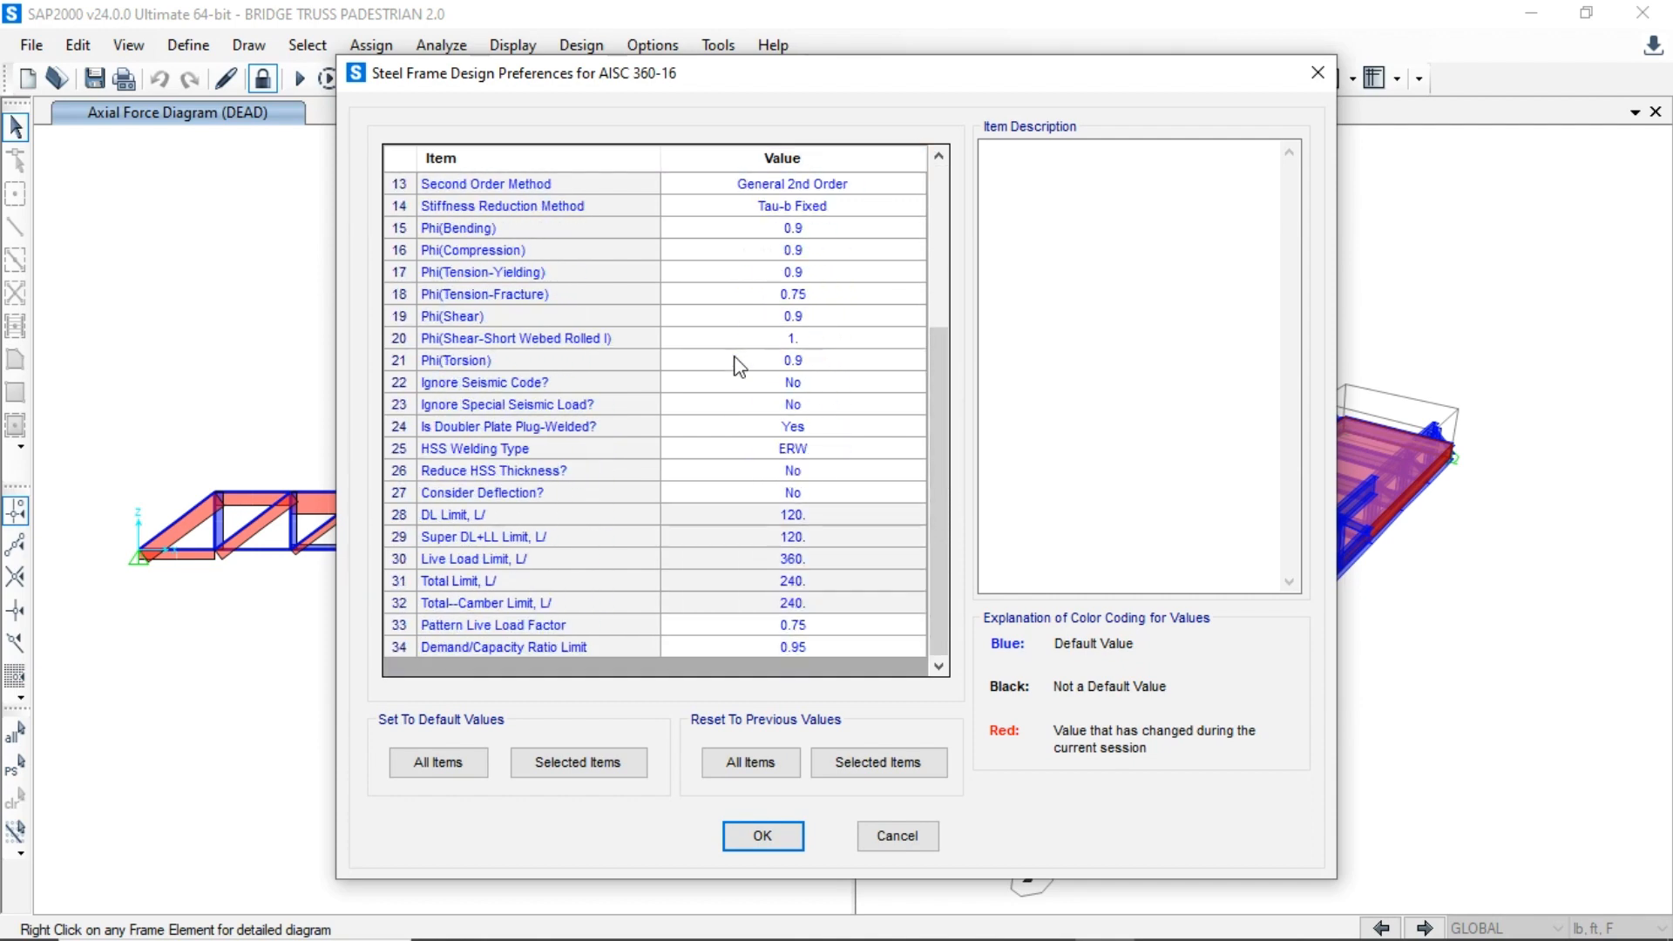
pyautogui.scroll(4, 719, 436)
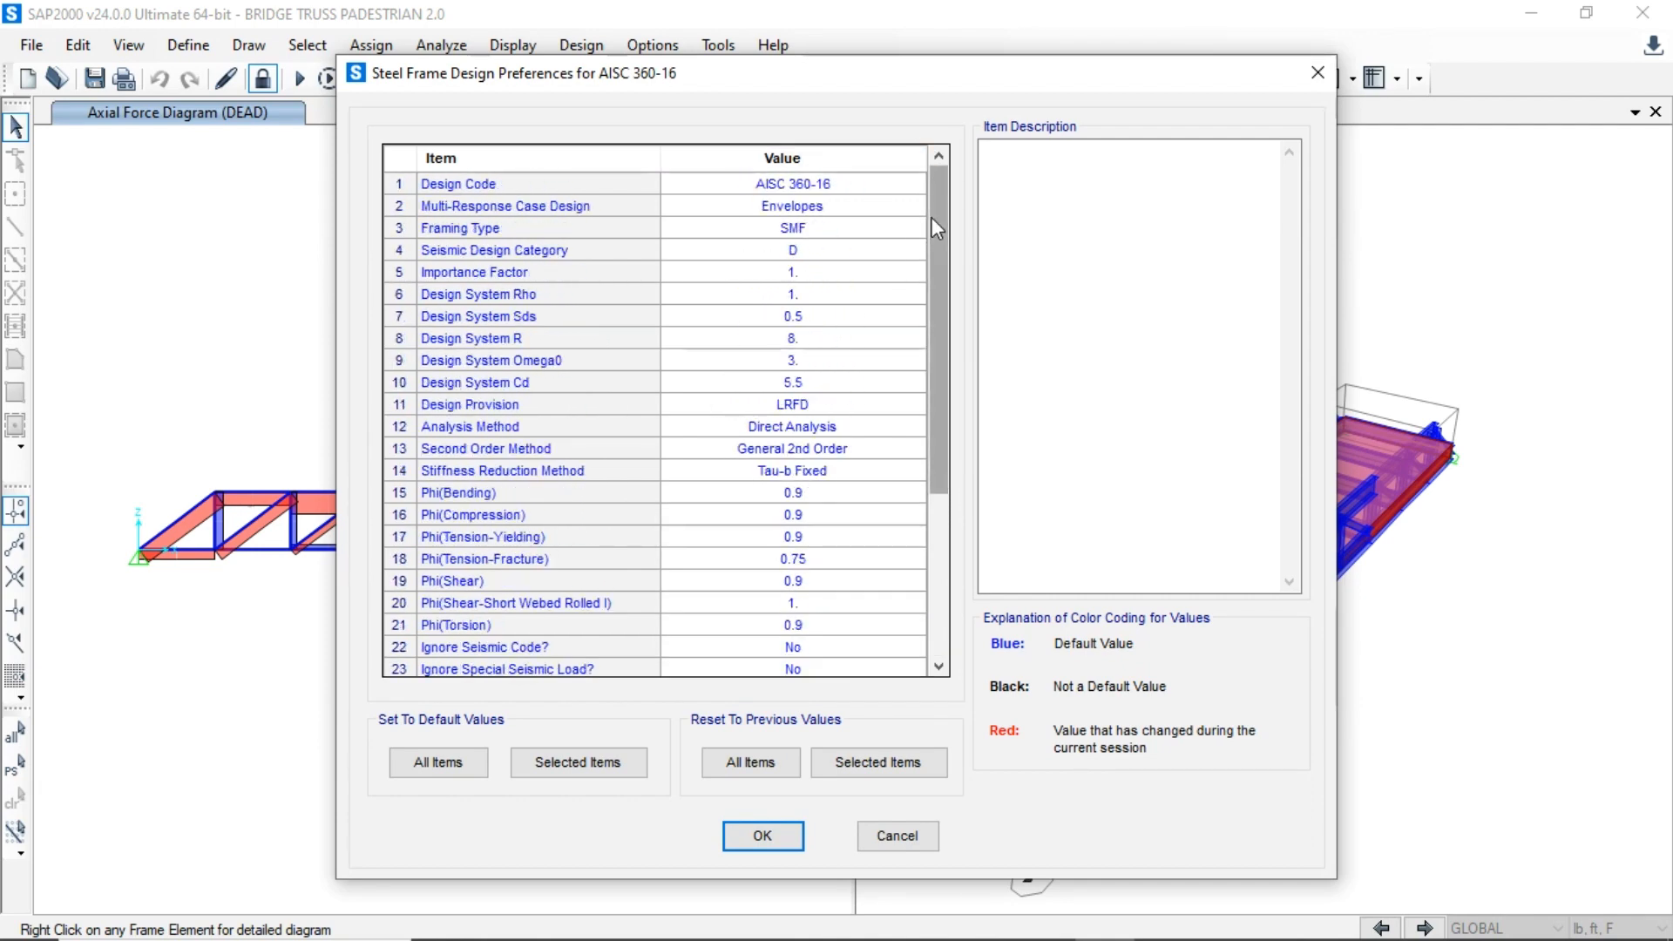
pyautogui.moveTo(936, 229); pyautogui.dragTo(905, 364)
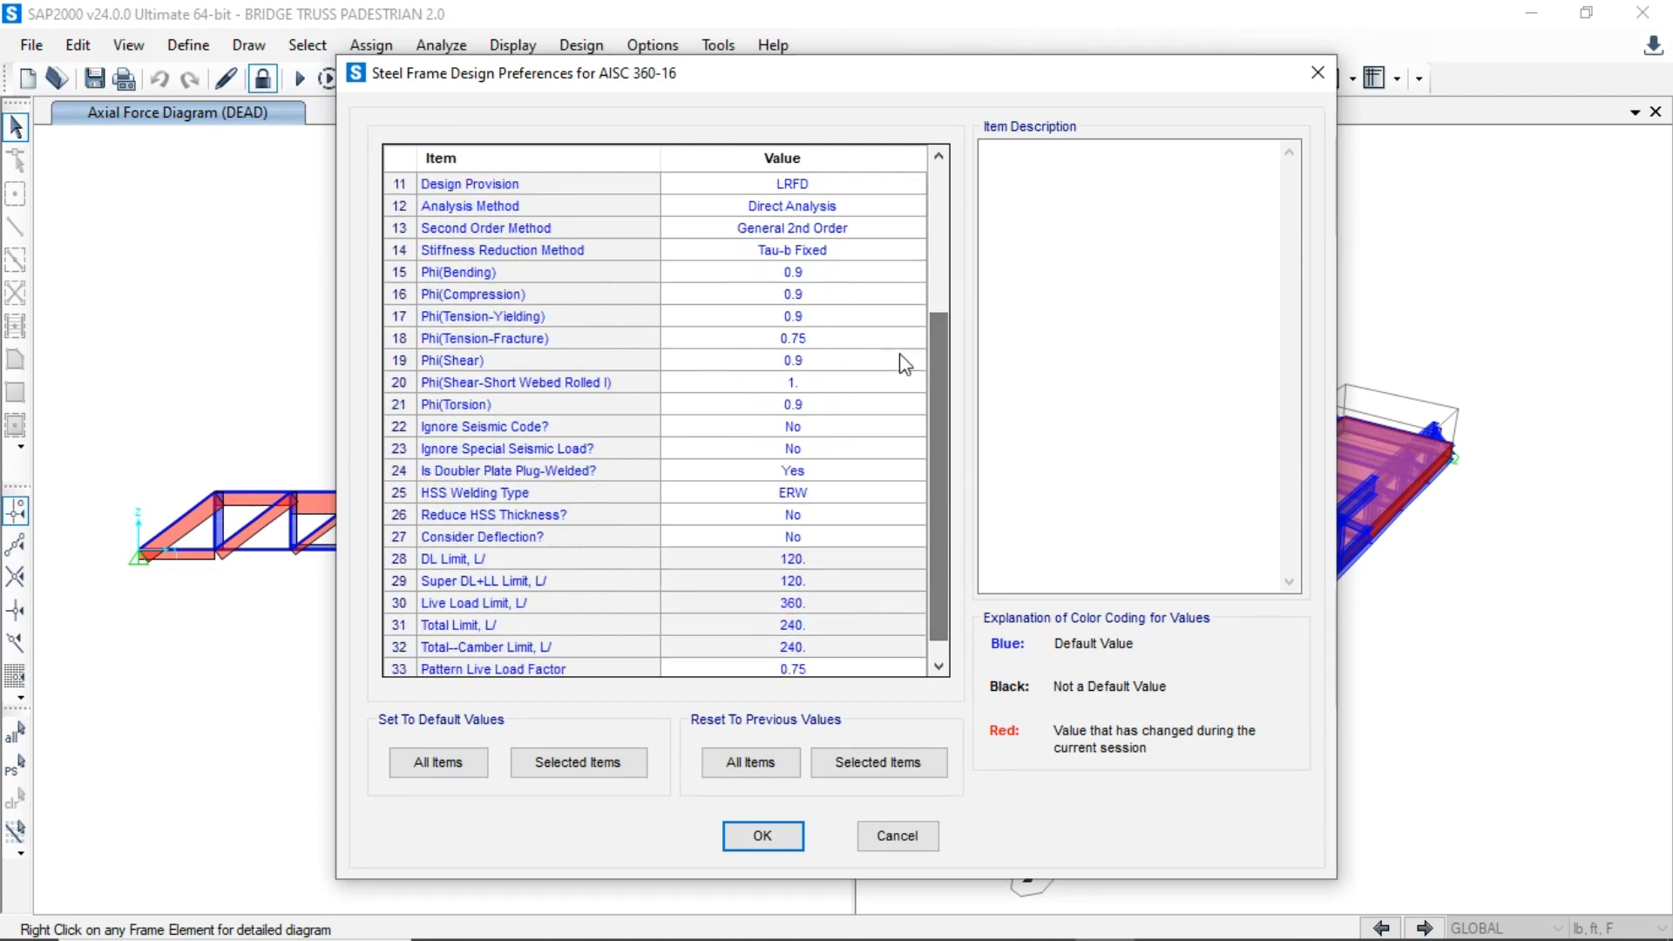
pyautogui.scroll(-1, 784, 322)
# - Set all steel frame design preferences to their default values and accept them
pyautogui.click(826, 313)
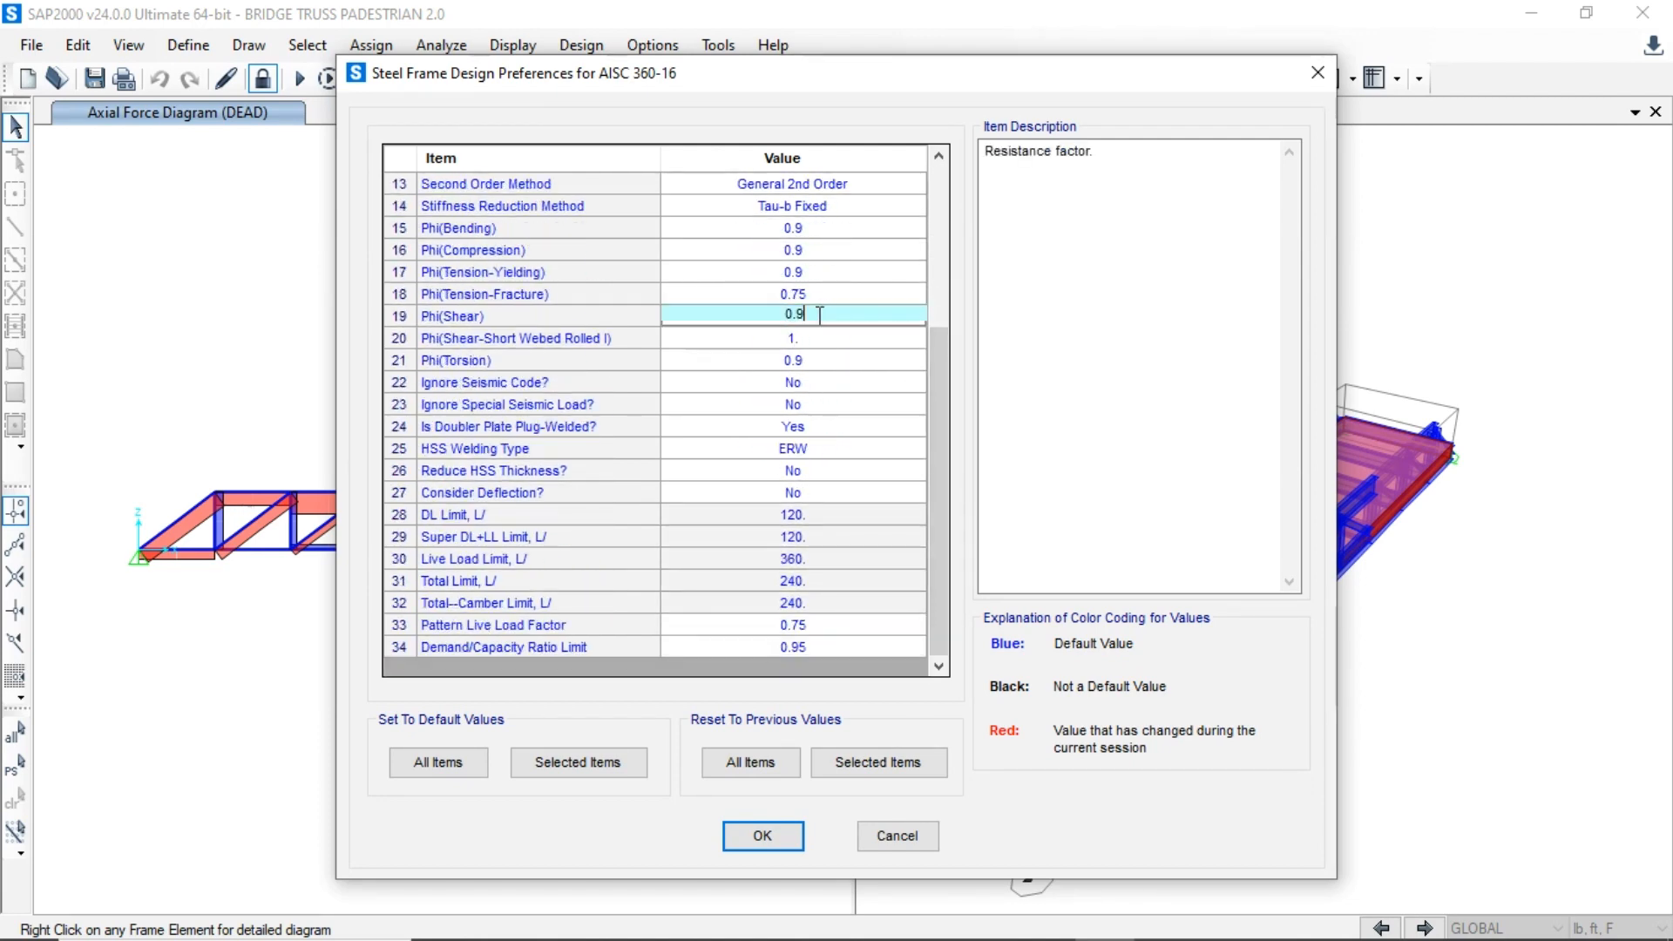
pyautogui.press('Up')
pyautogui.press('Up')
pyautogui.press('Up')
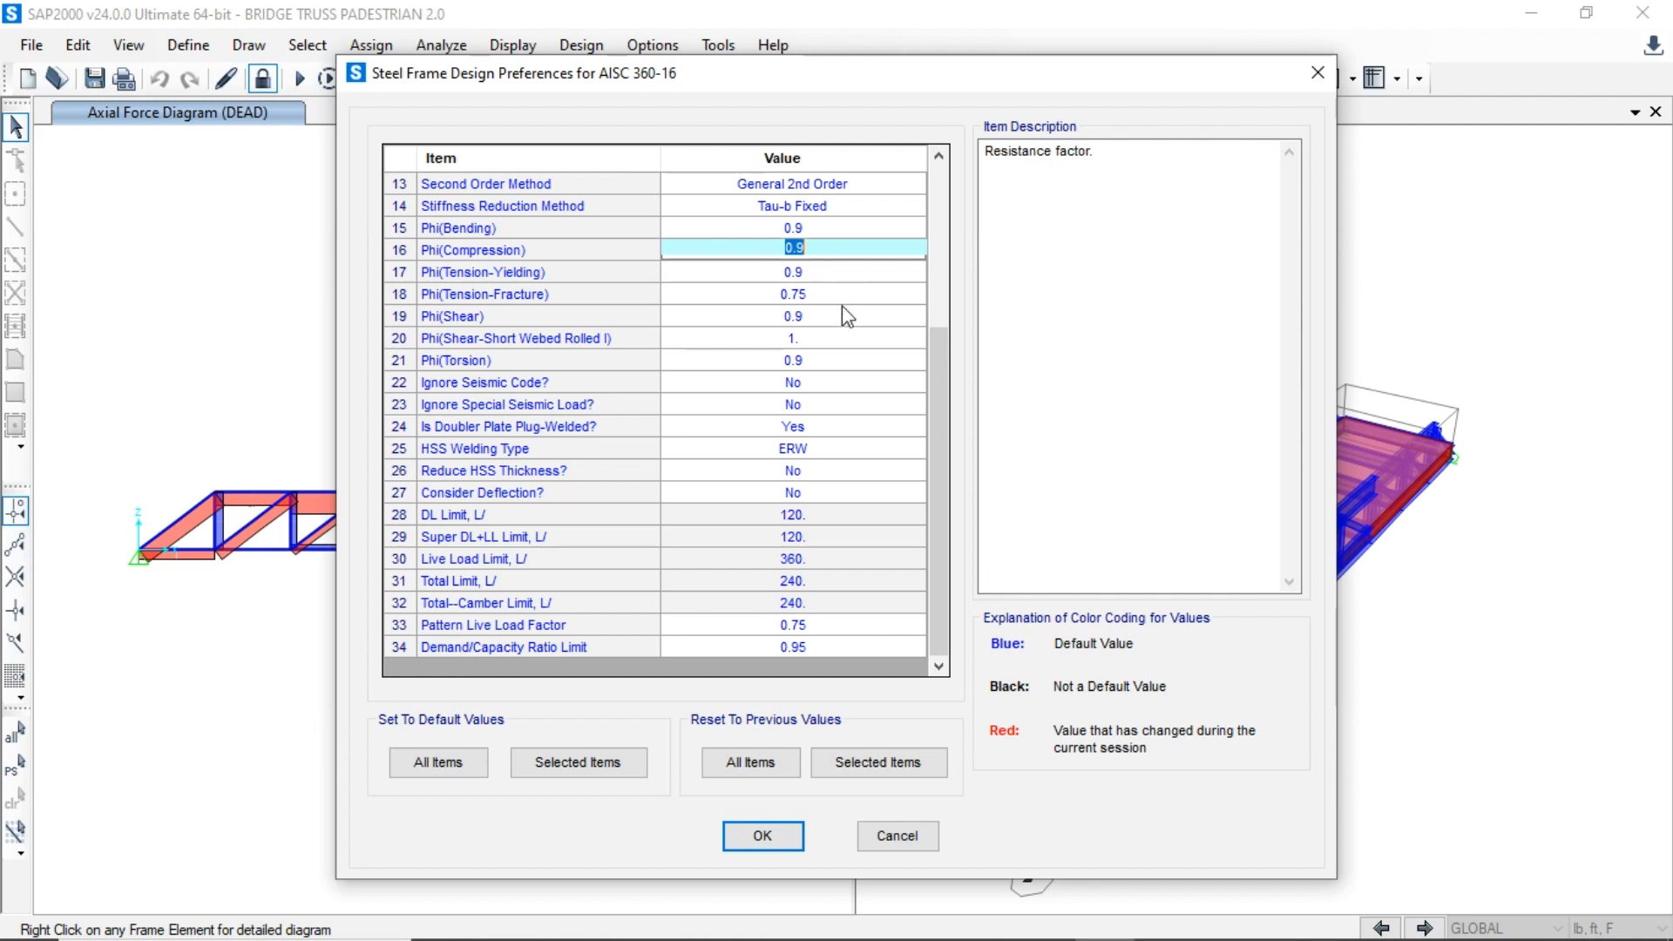
pyautogui.click(834, 227)
pyautogui.click(439, 762)
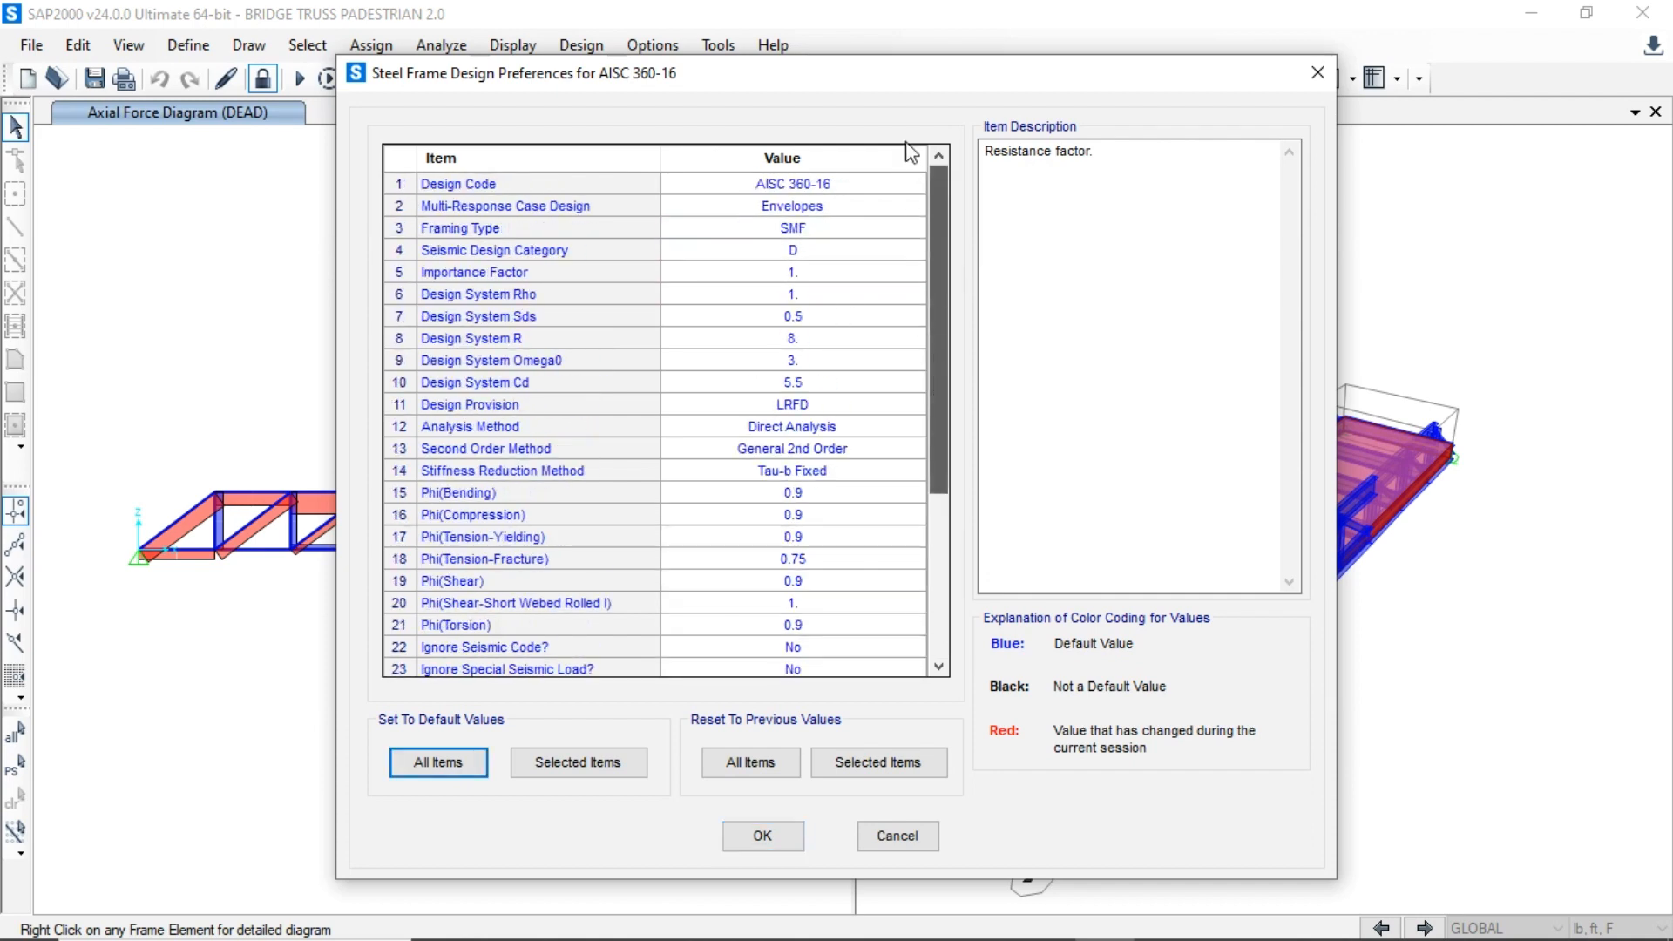
pyautogui.scroll(-4, 851, 366)
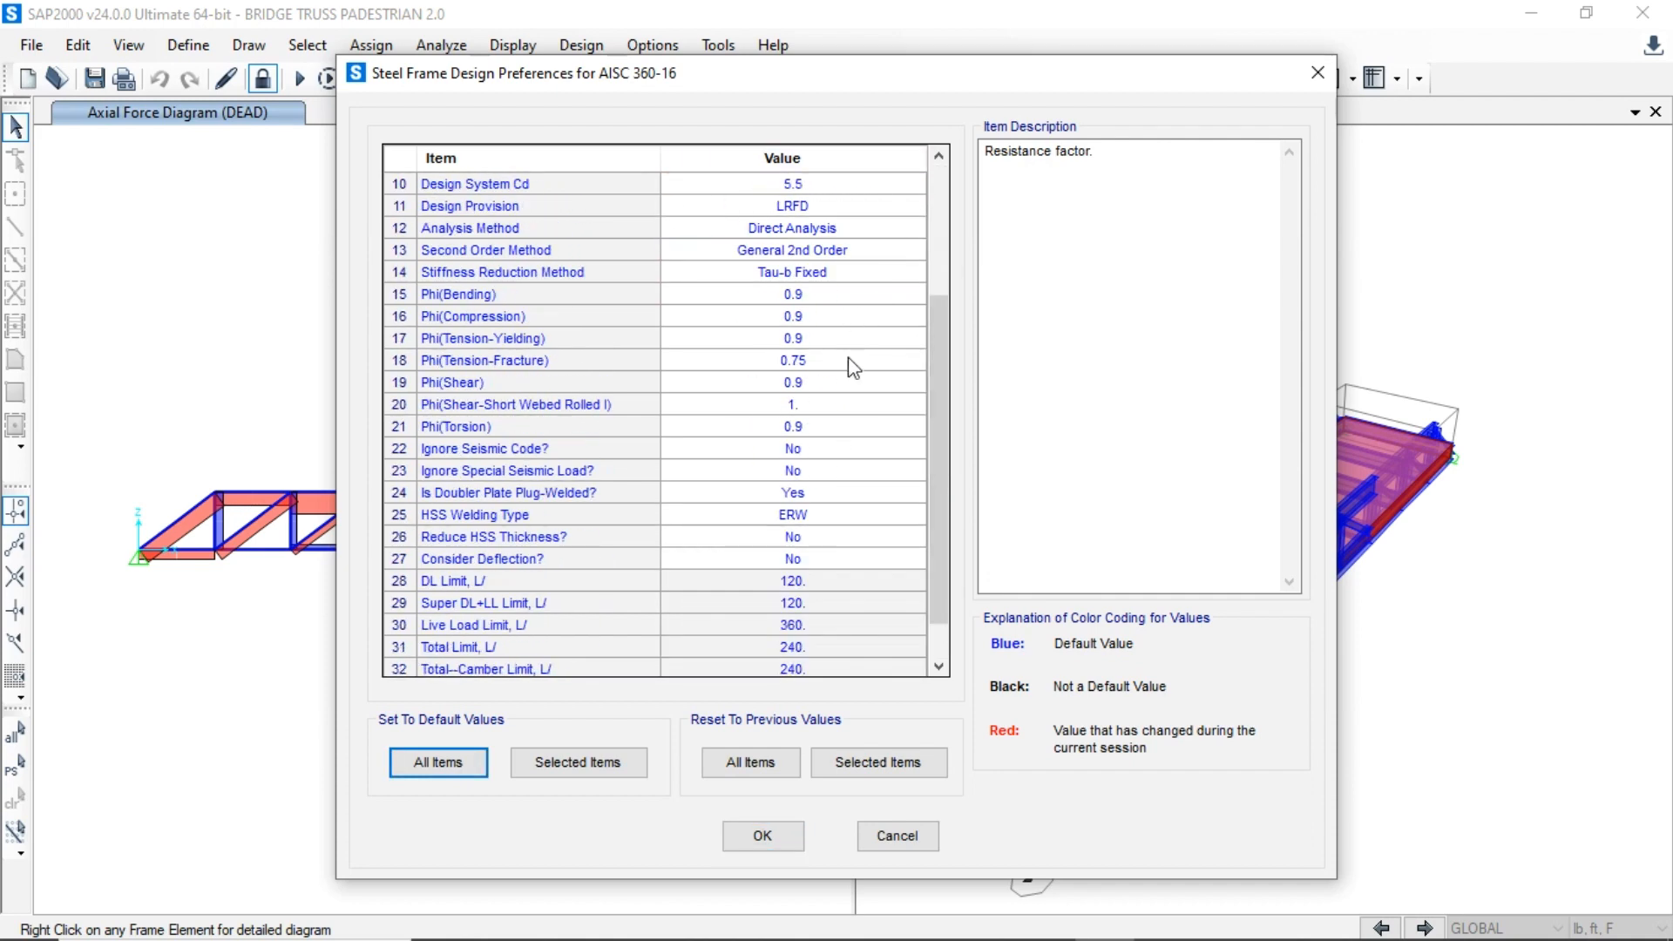
pyautogui.click(782, 837)
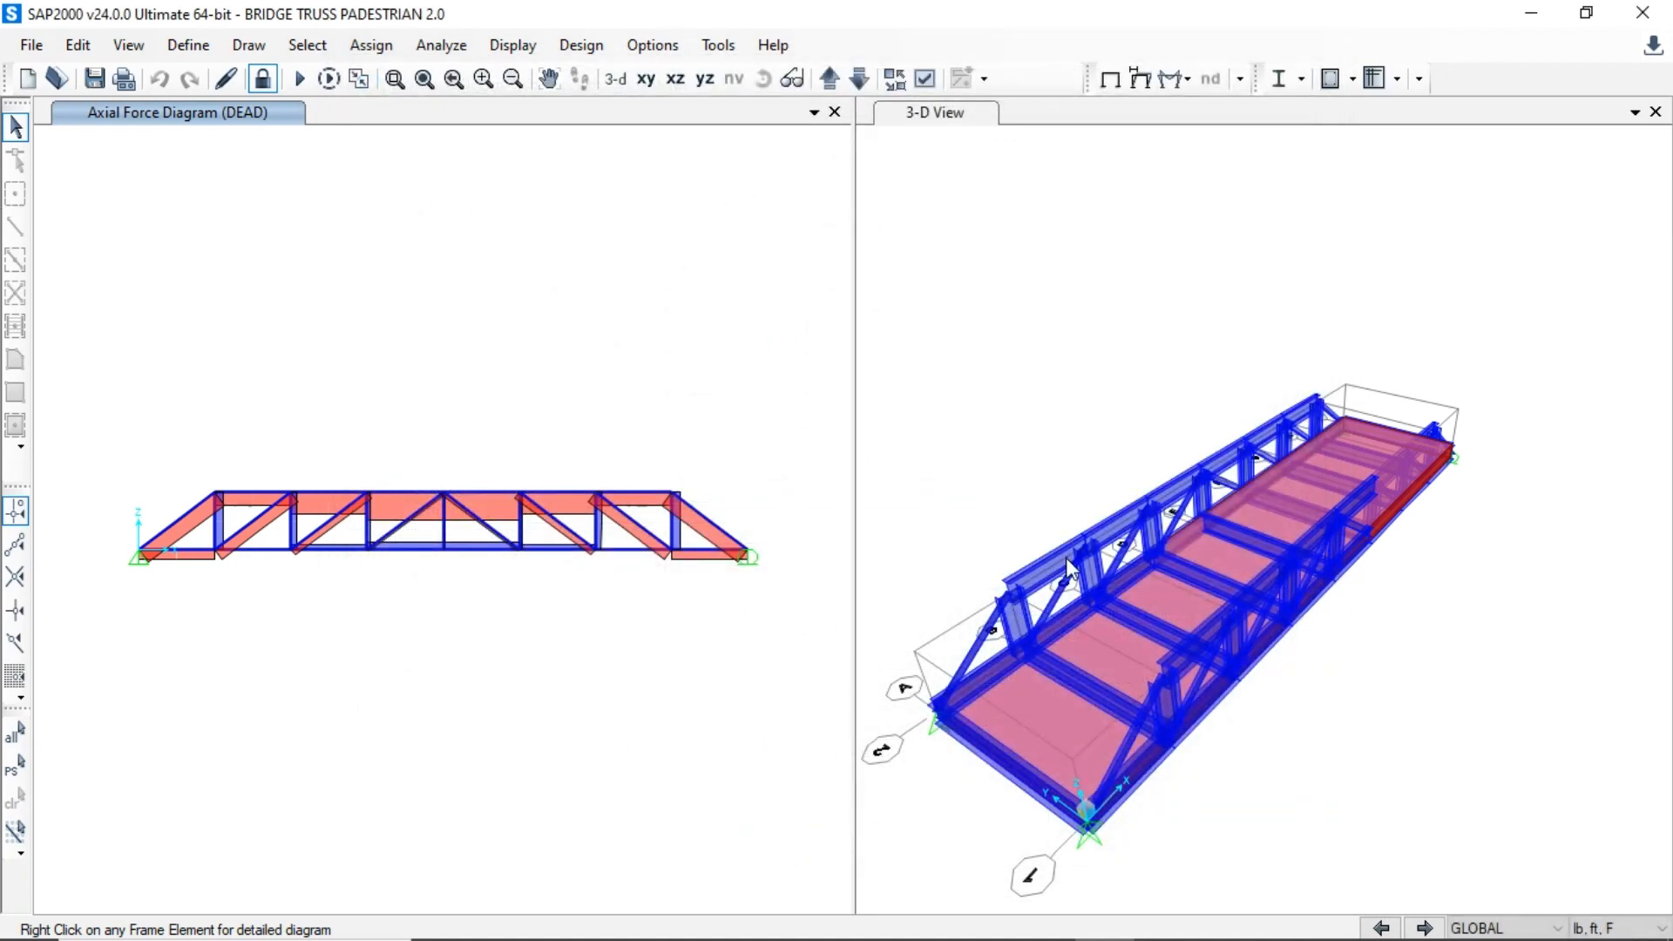
# - Add the 1.2D+1.0EQX combination to the strength design load combinations for steel frame design
pyautogui.click(579, 45)
pyautogui.moveTo(688, 87)
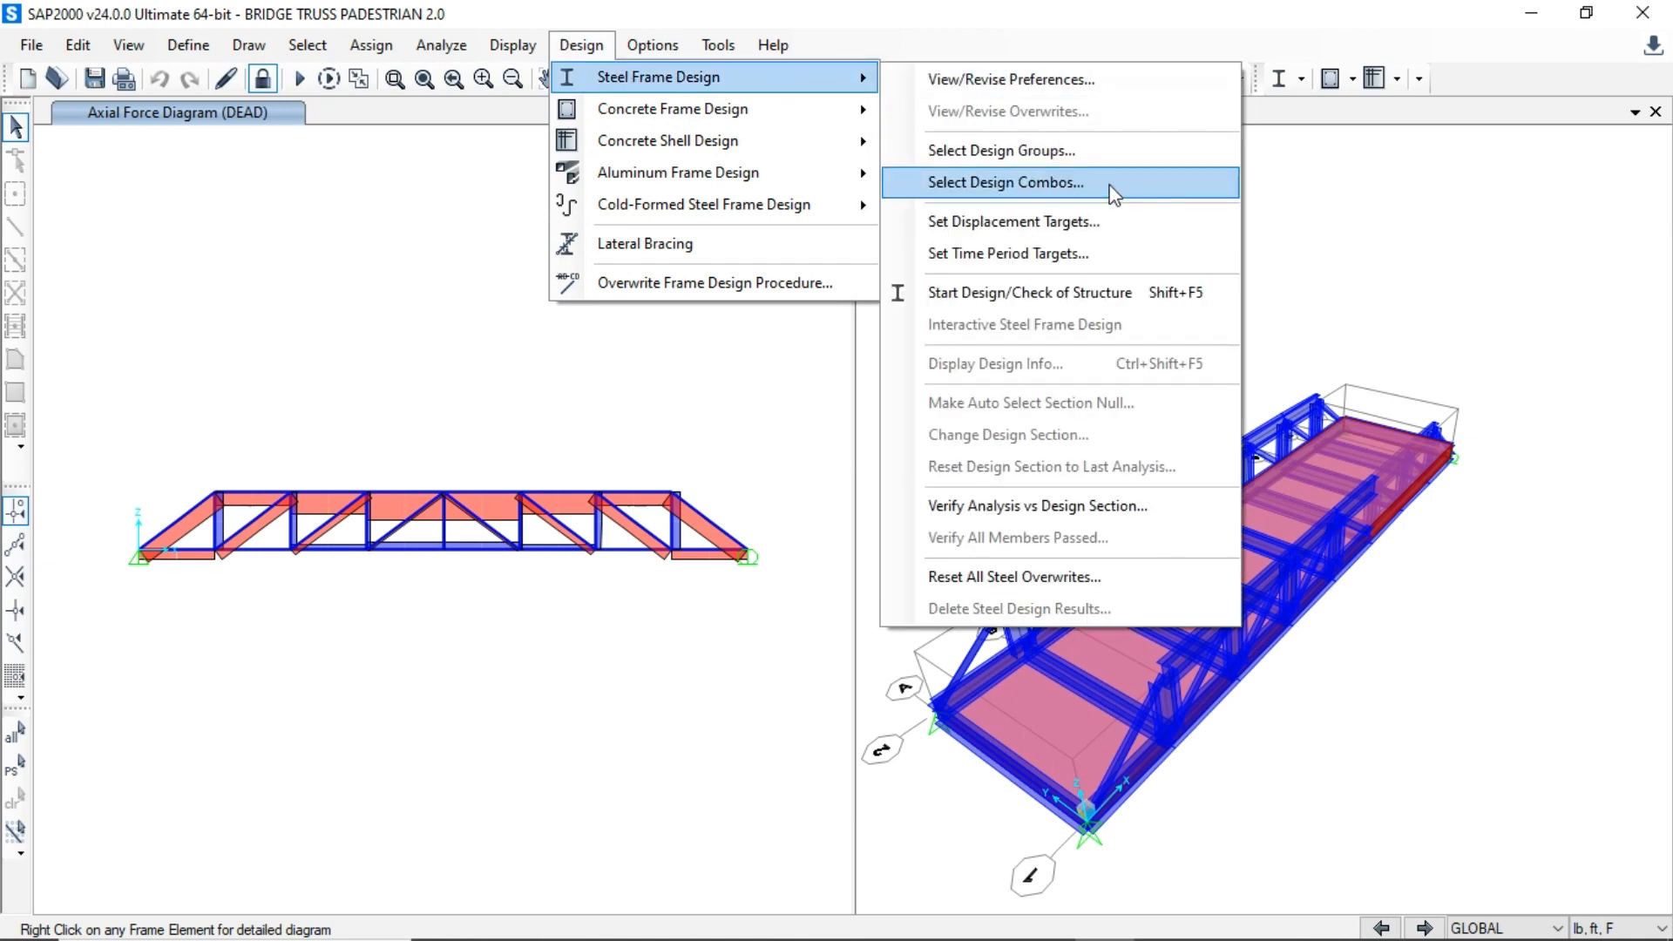
pyautogui.click(1081, 184)
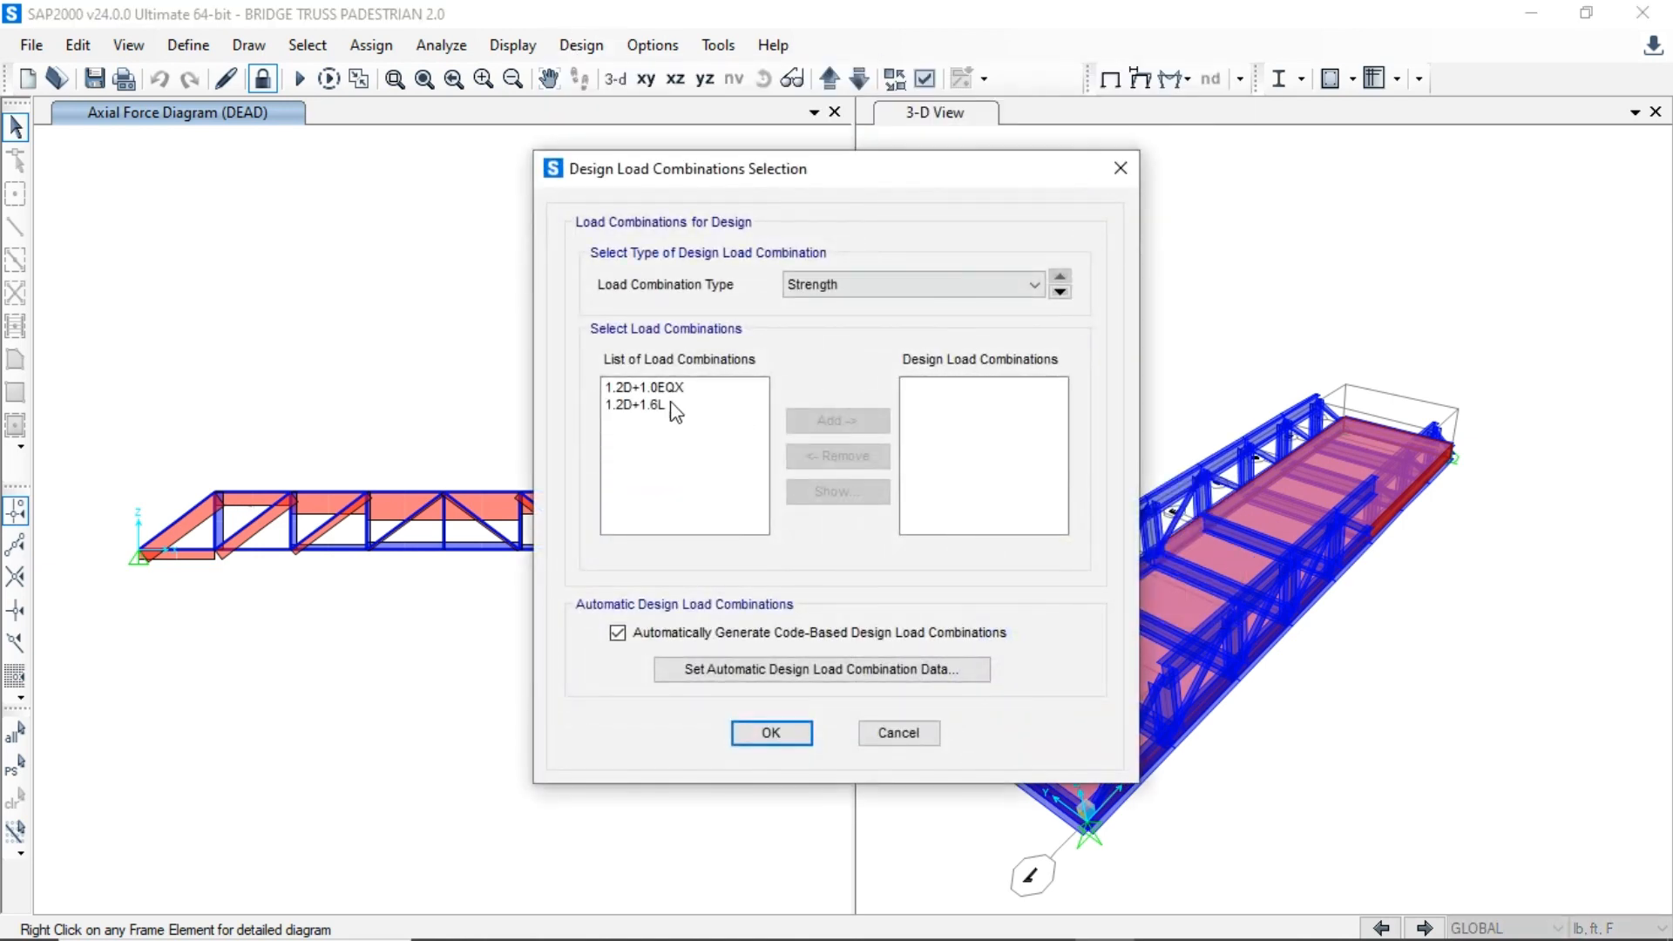
pyautogui.click(668, 387)
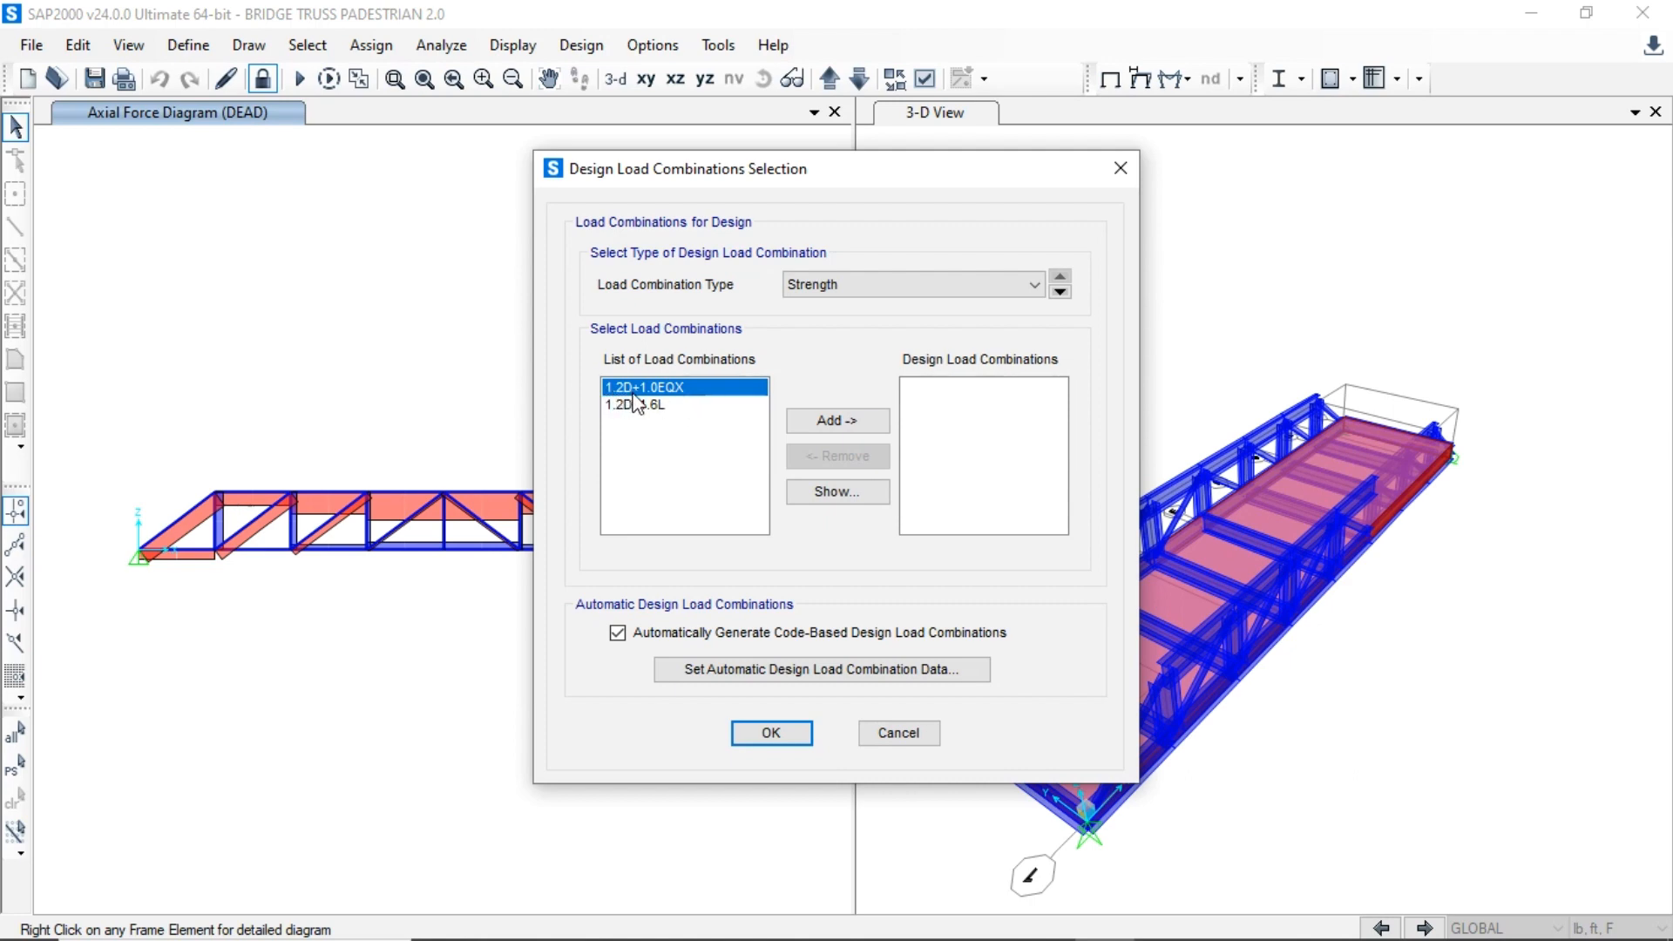
pyautogui.click(806, 422)
pyautogui.click(772, 734)
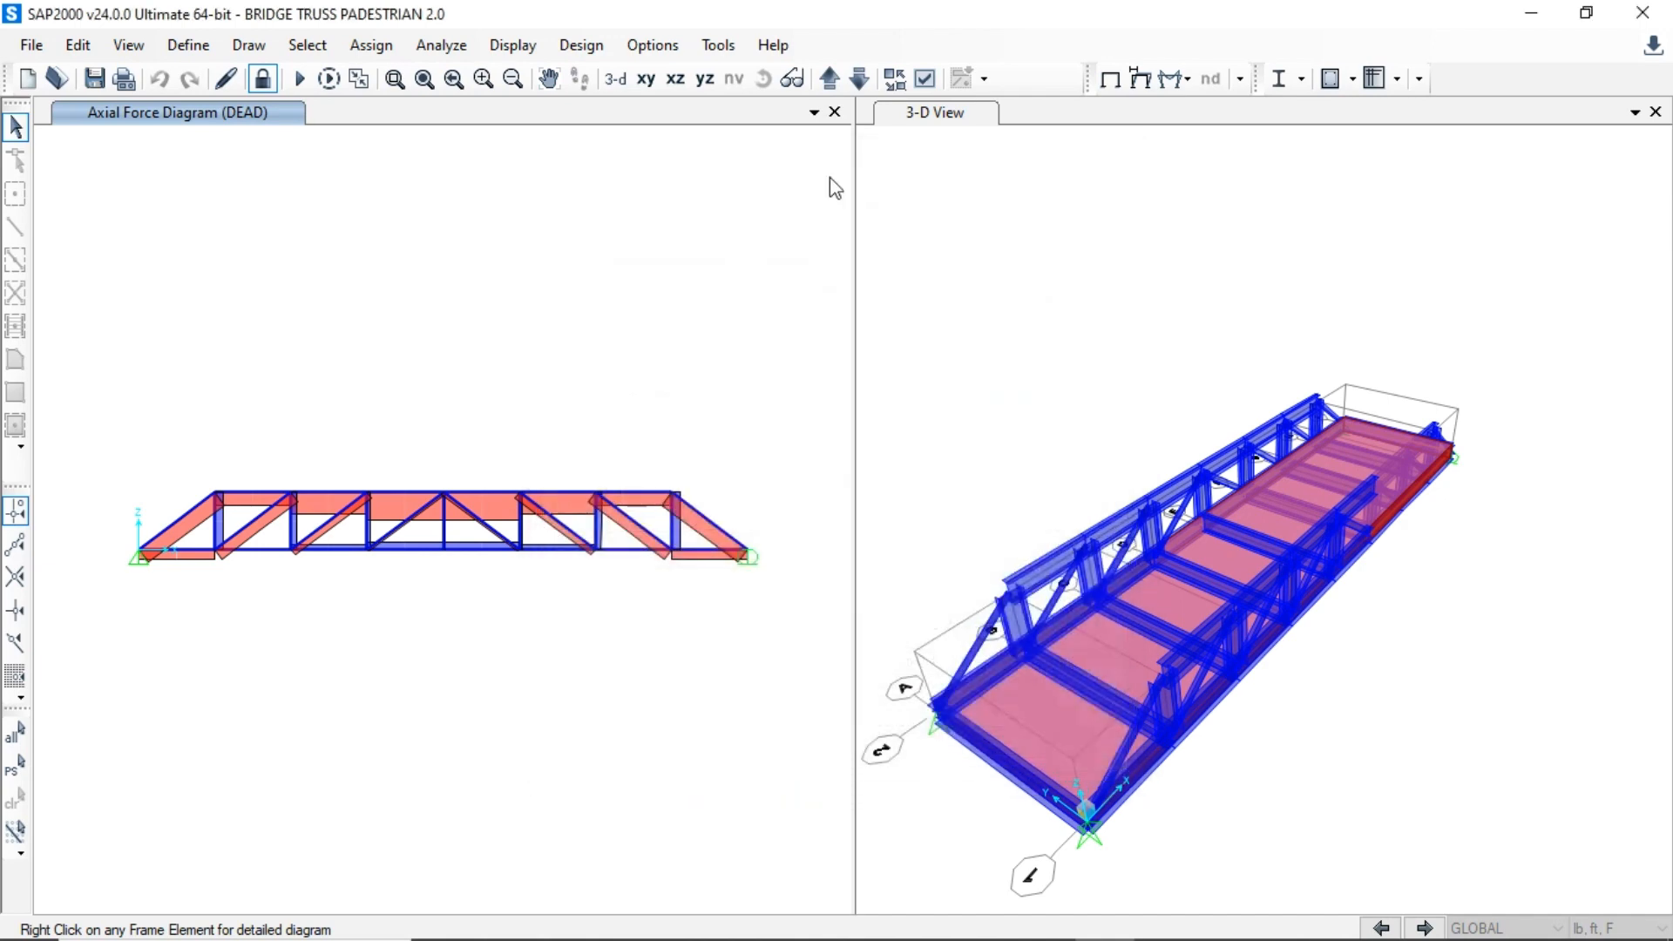
pyautogui.doubleClick(588, 13)
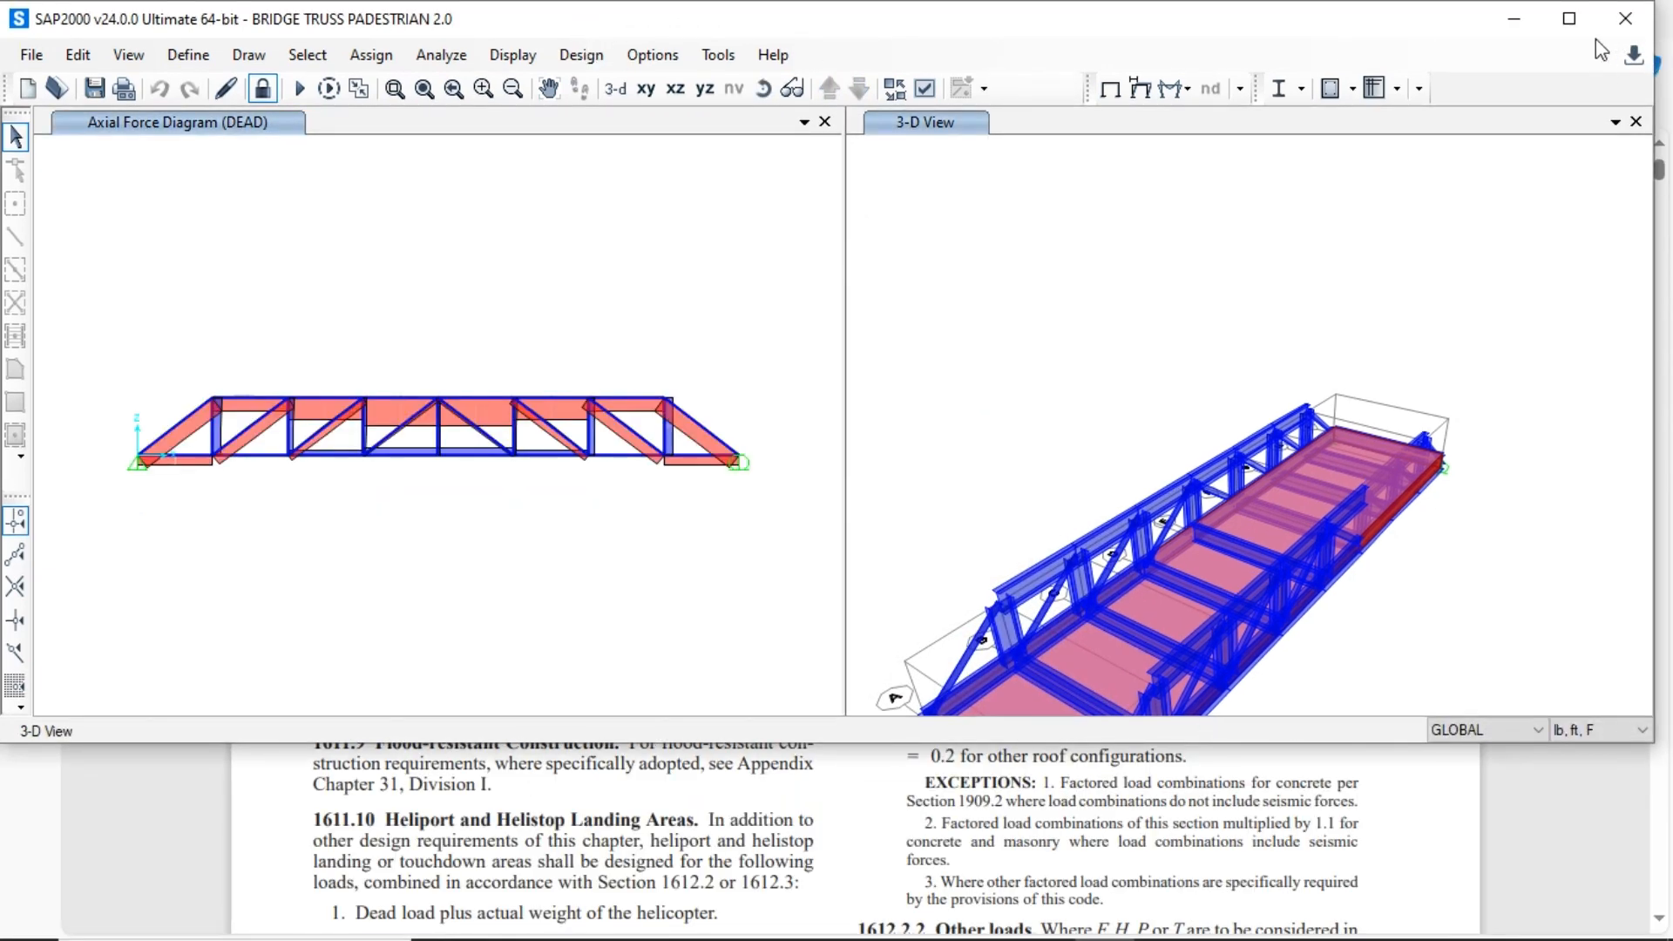
pyautogui.click(1570, 18)
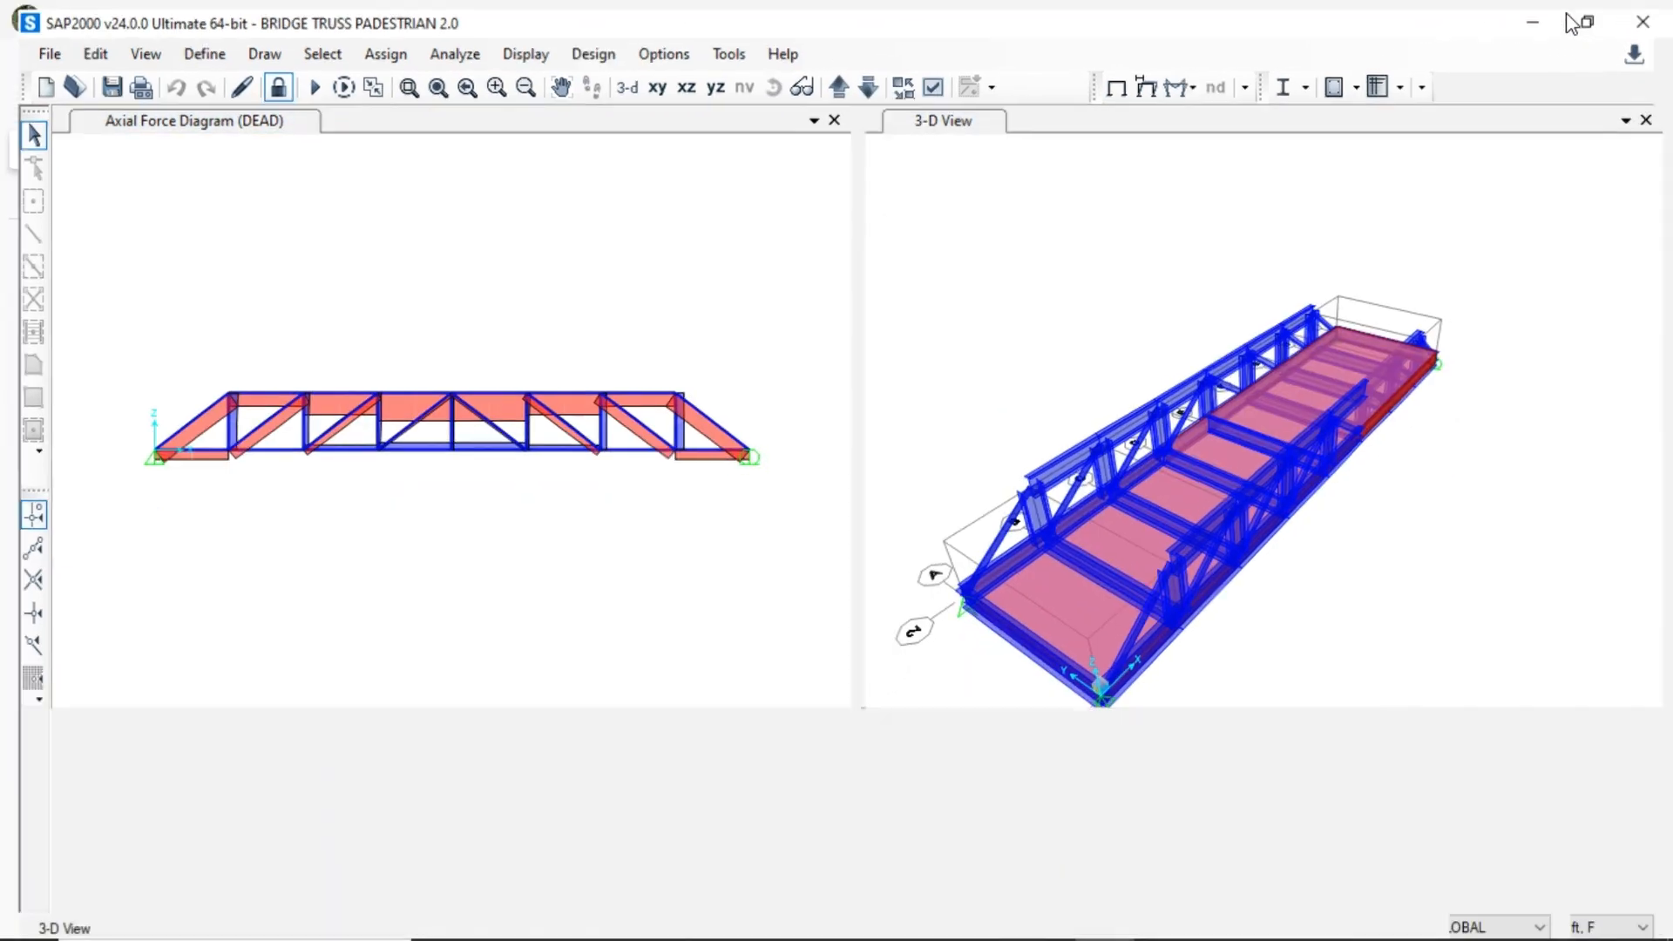
# - Review the lateral displacement targets for steel frame design with the DEAD load case and accept them as they are
pyautogui.click(581, 44)
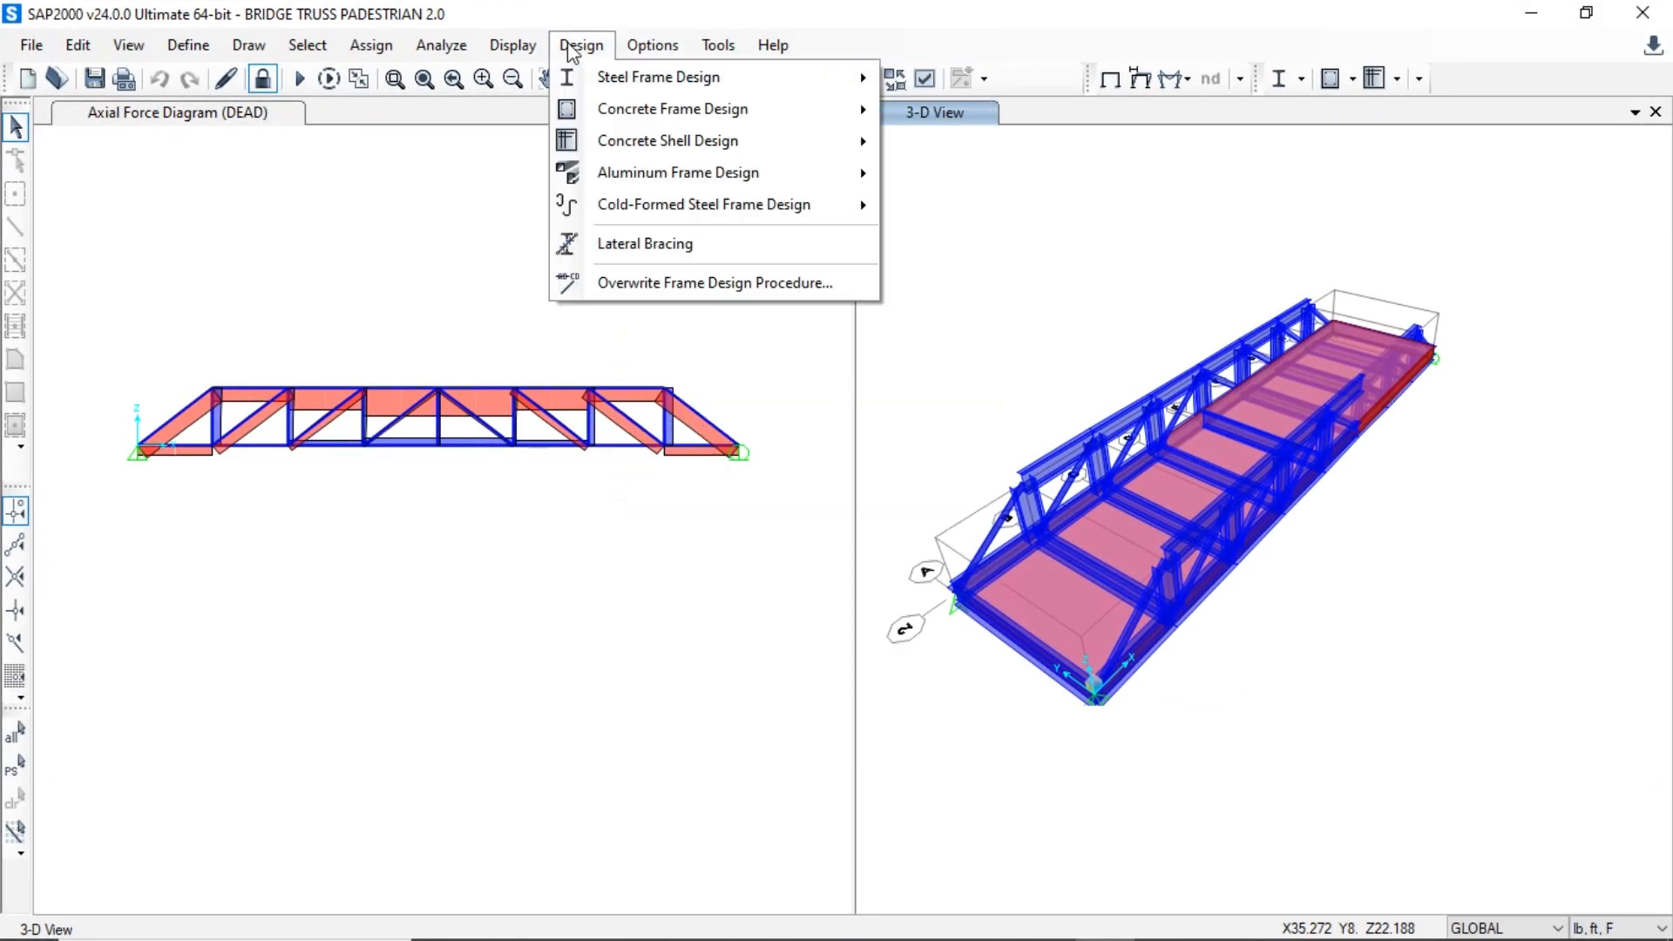
pyautogui.moveTo(797, 80)
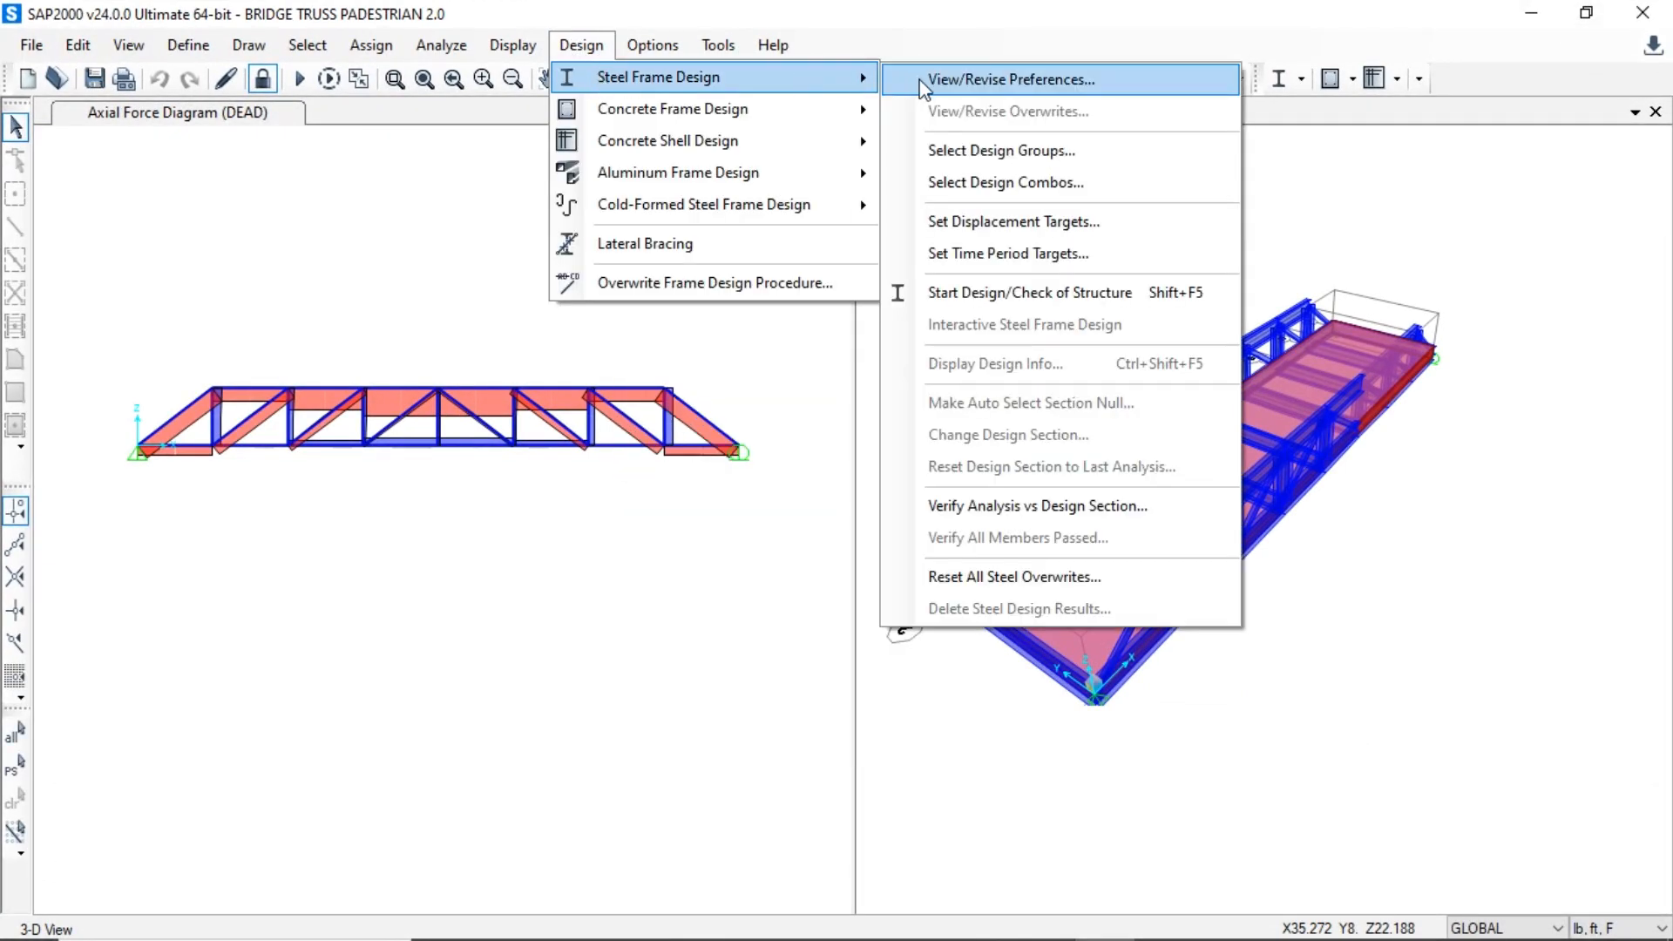
pyautogui.click(1013, 223)
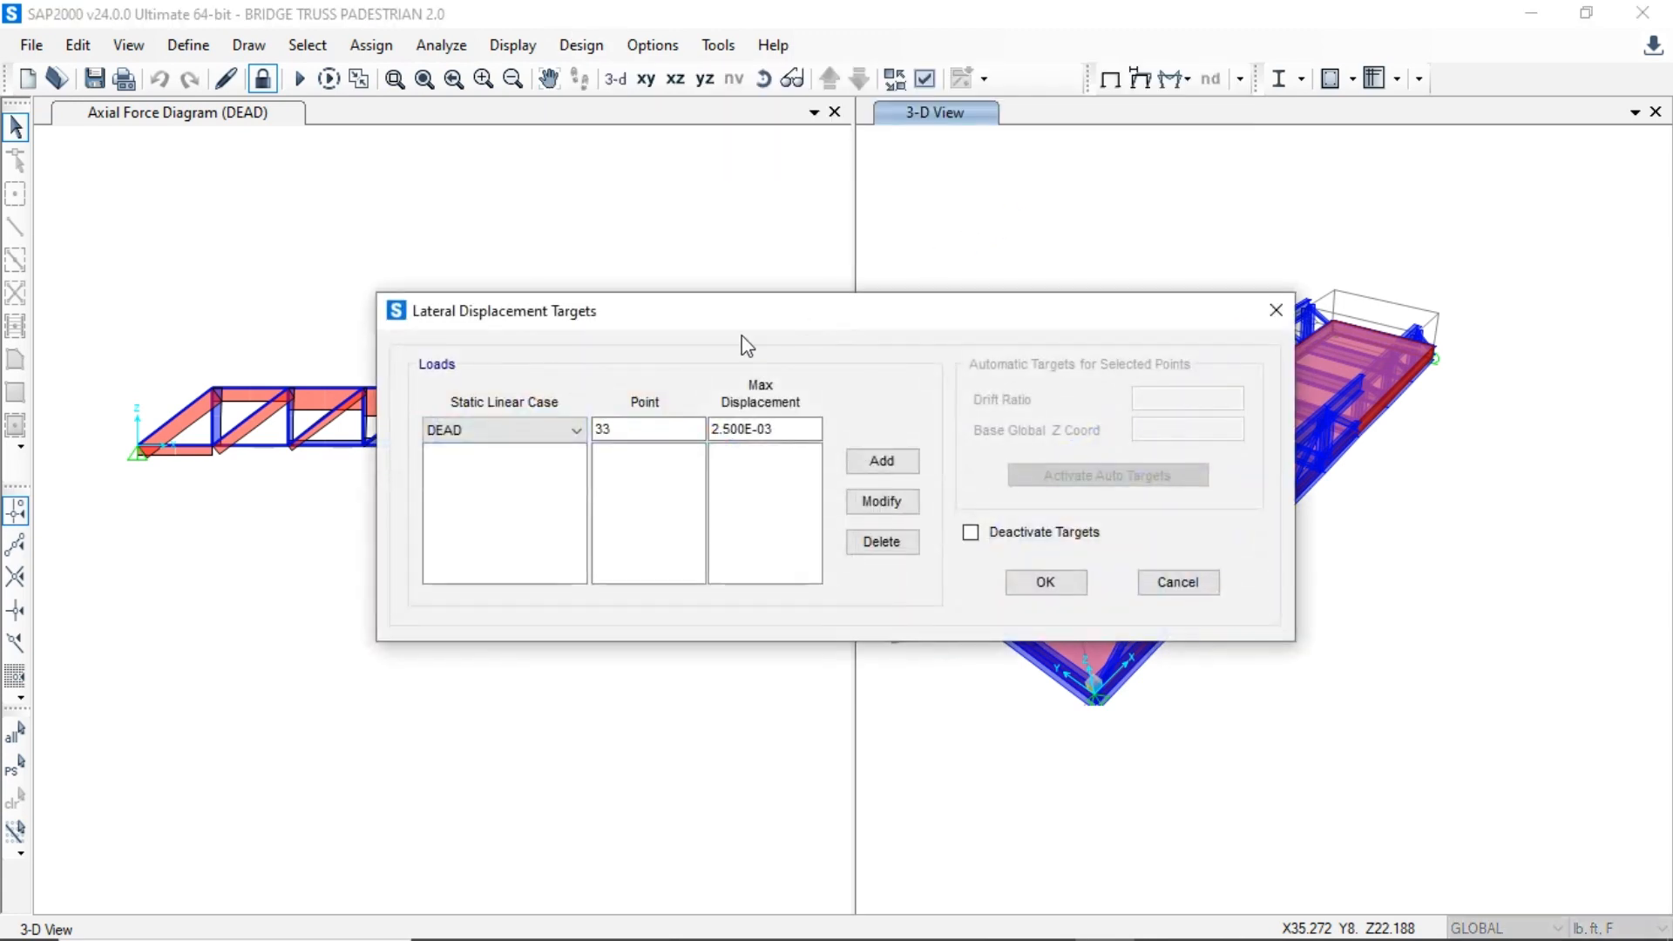
pyautogui.click(495, 419)
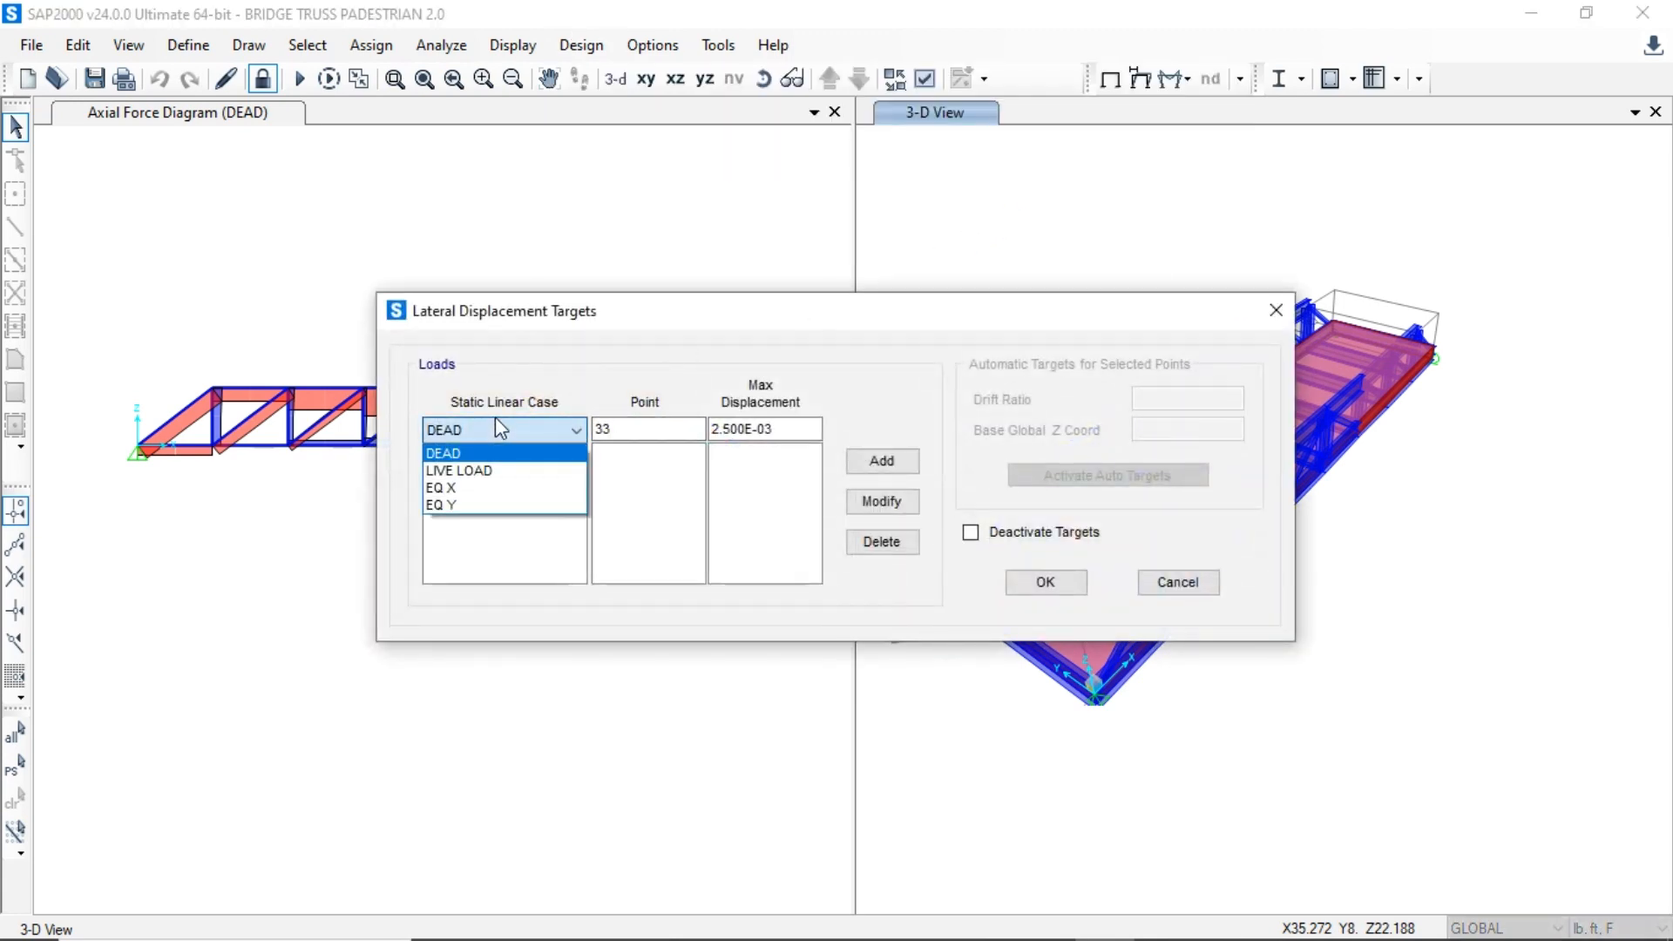
pyautogui.click(489, 425)
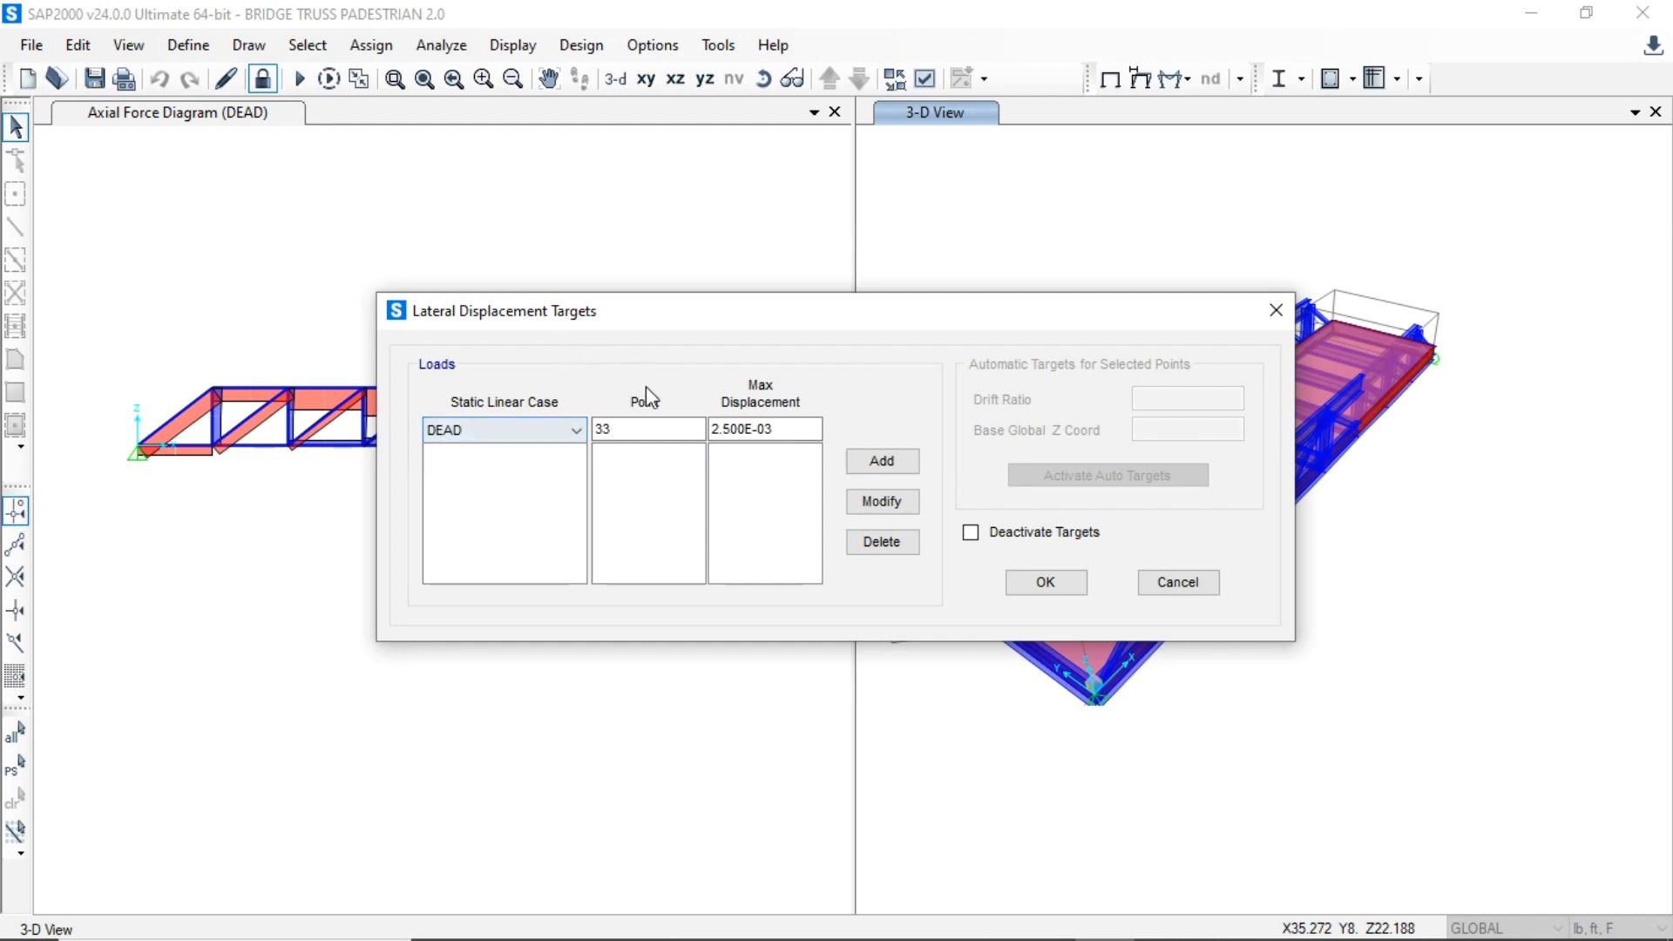
pyautogui.click(782, 433)
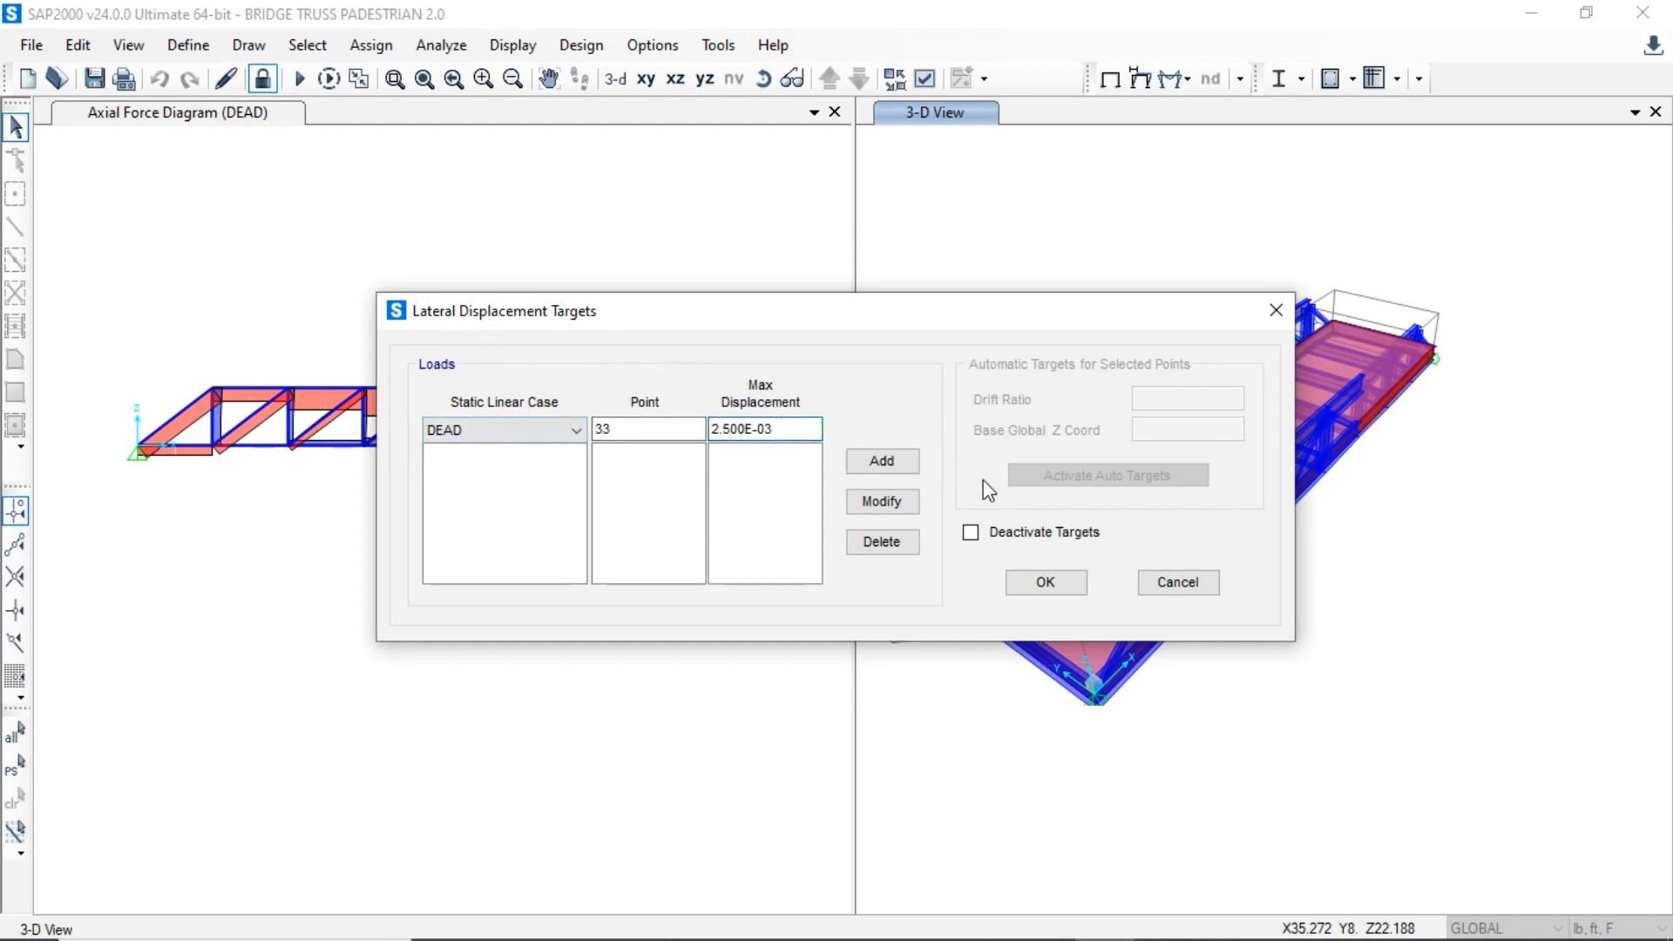
pyautogui.click(1046, 581)
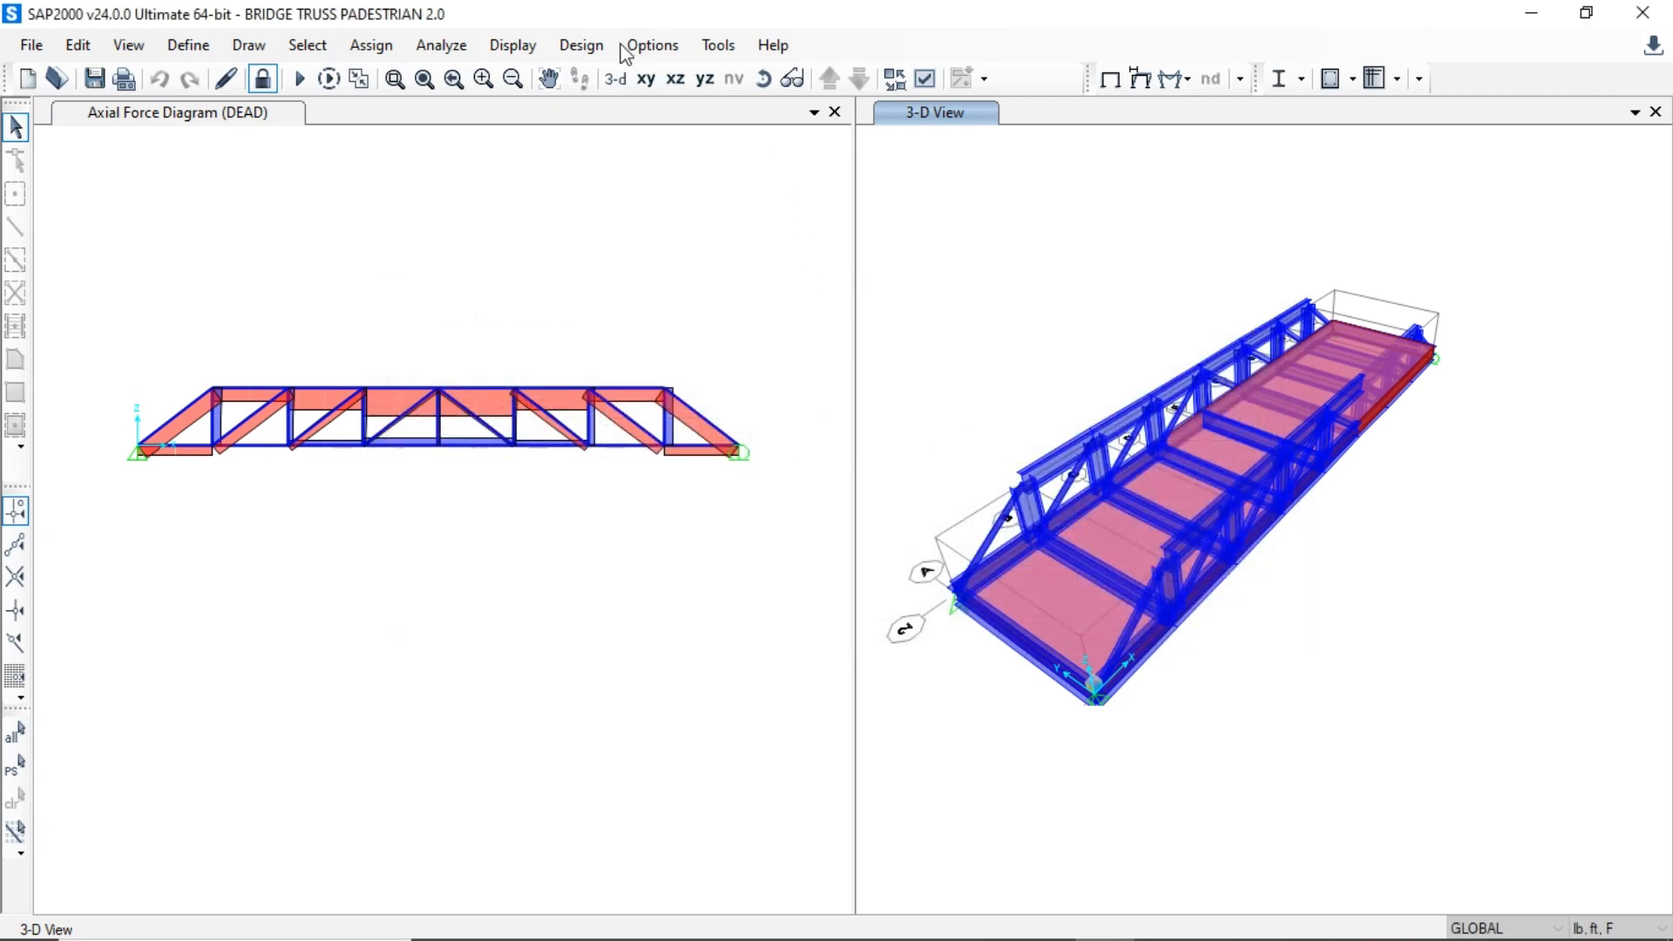
# - Run the steel frame design check of the whole bridge structure
pyautogui.click(581, 45)
pyautogui.moveTo(706, 91)
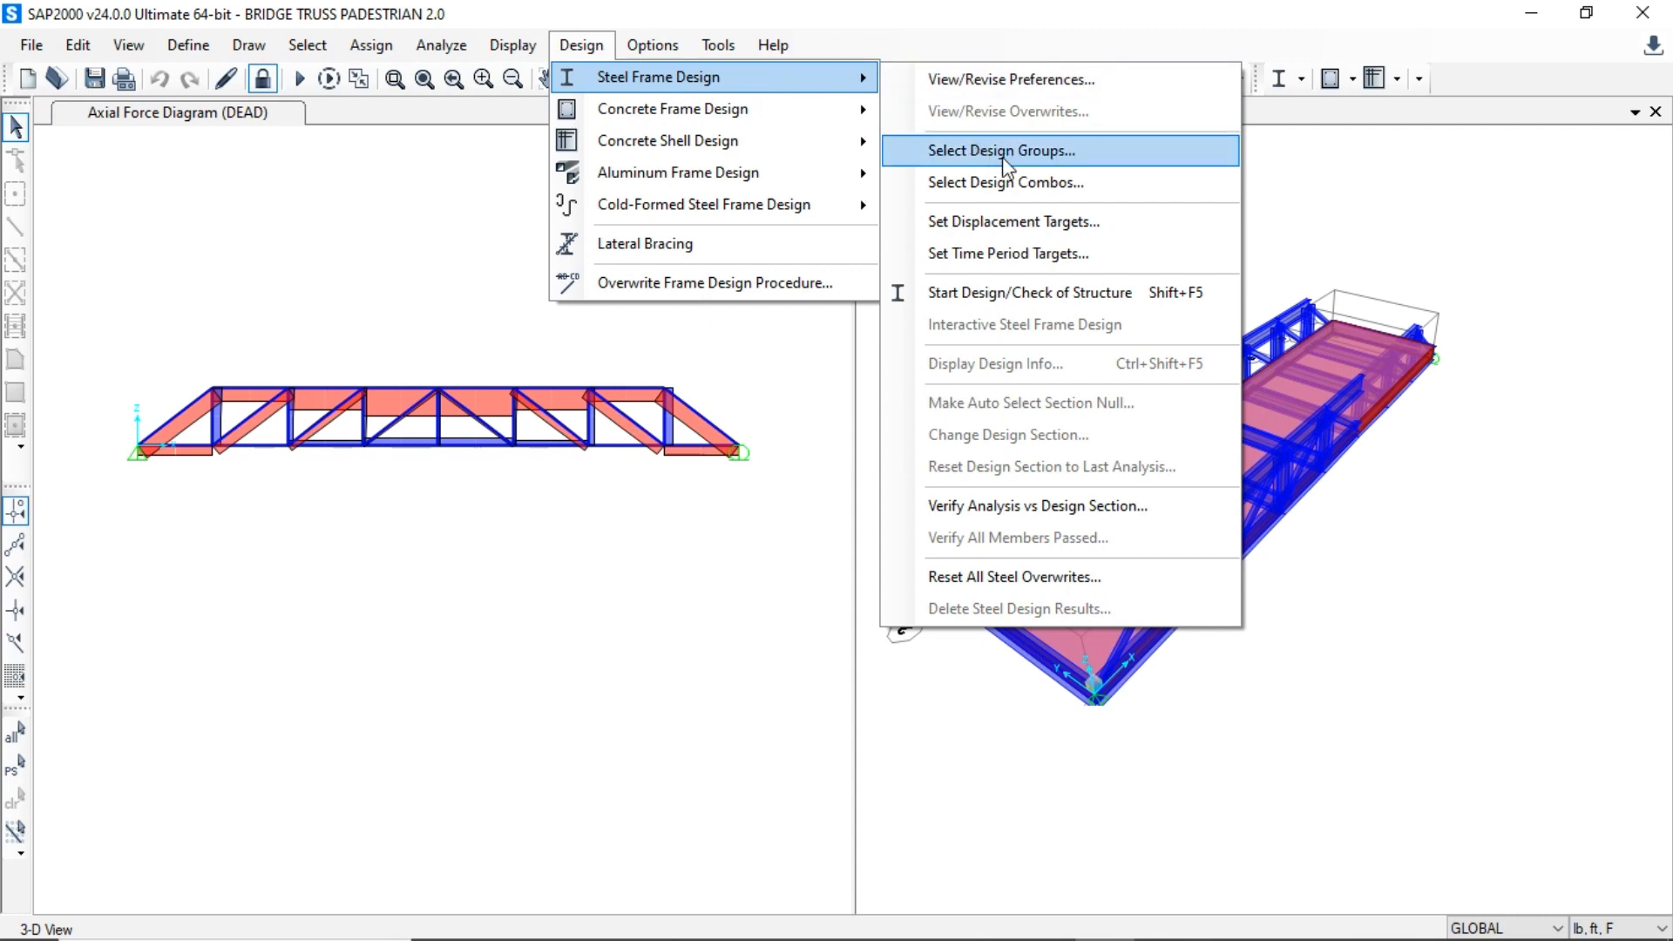
pyautogui.click(1041, 294)
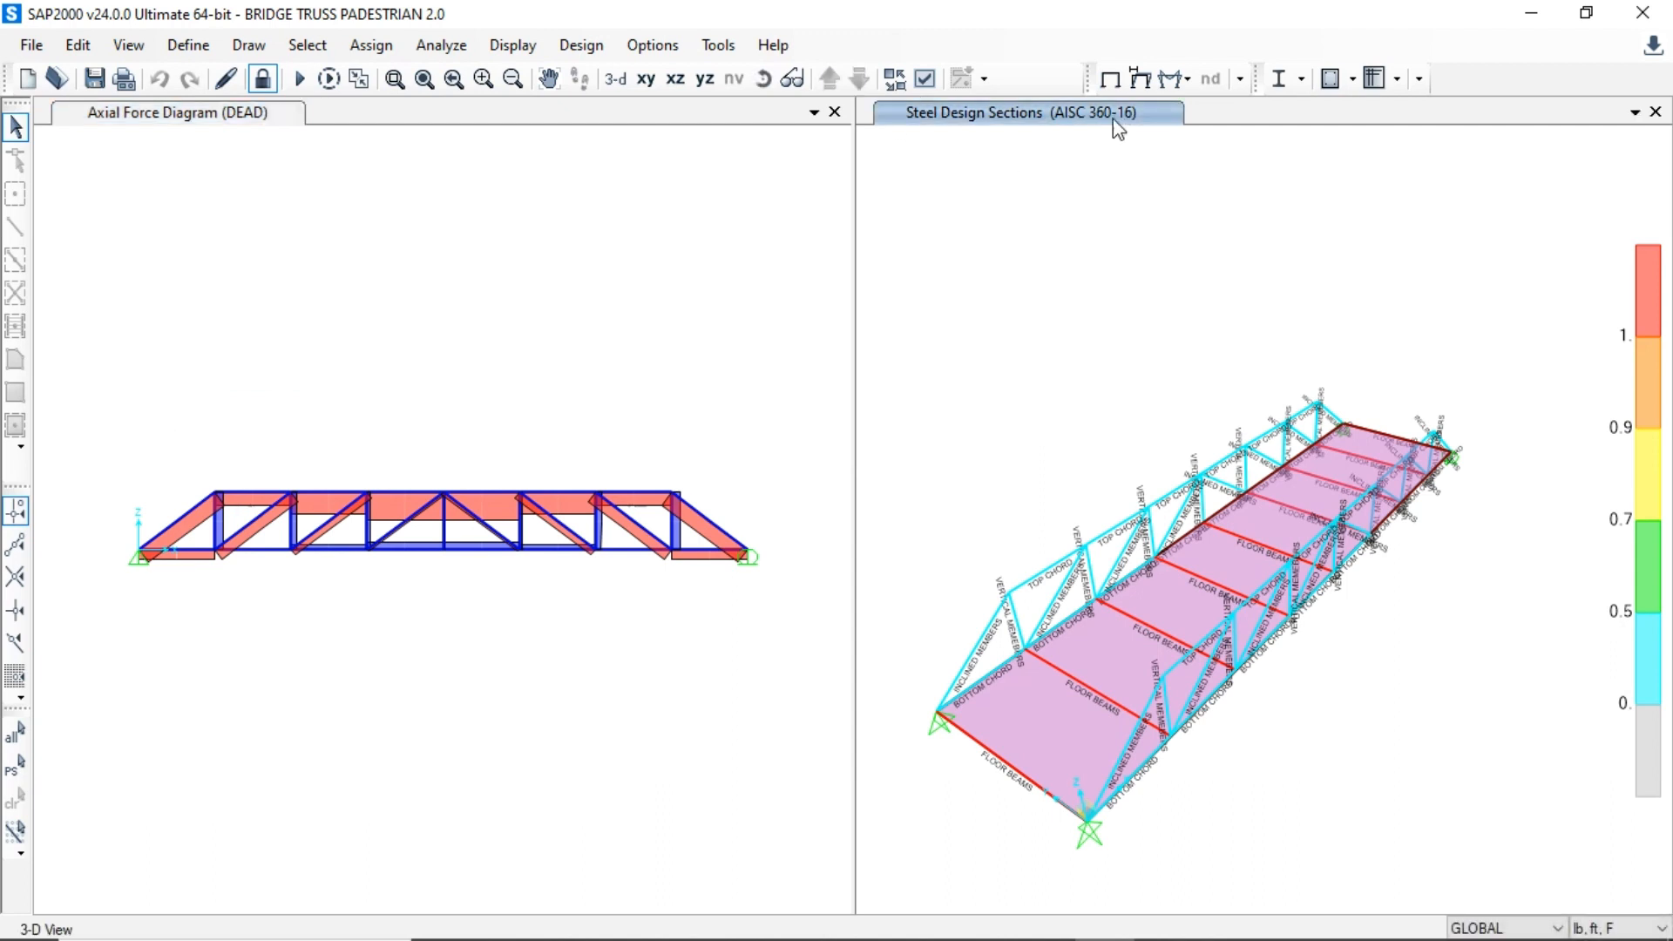
# - Switch the steel design sections view from 3-D to the XZ elevation of the truss
pyautogui.click(257, 121)
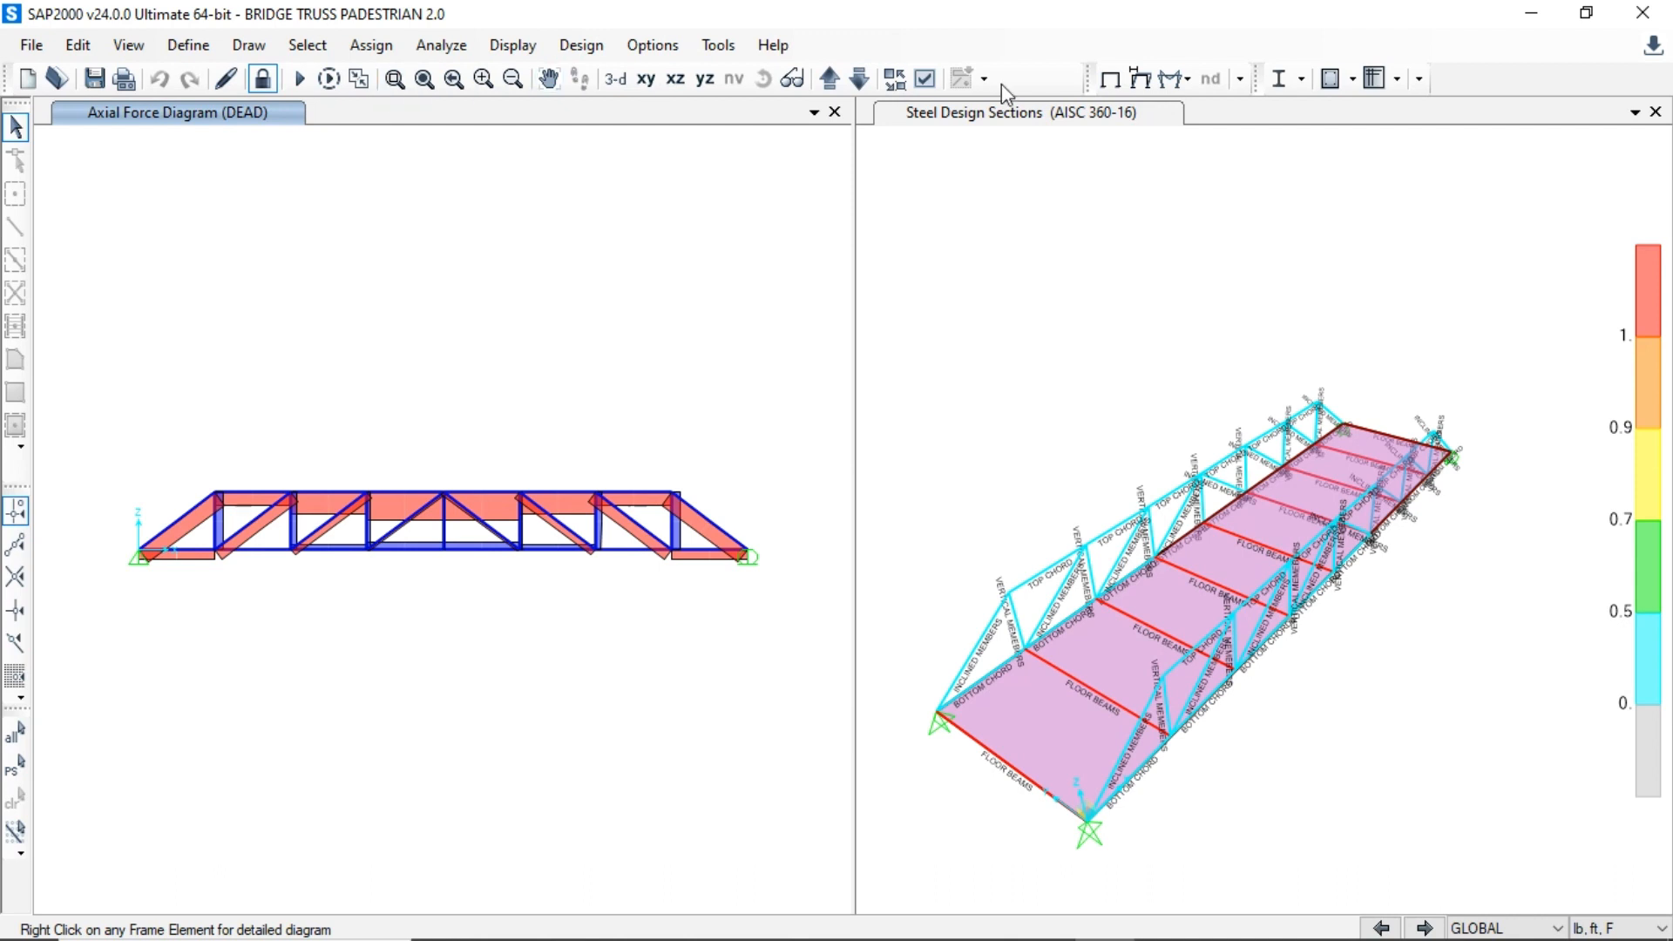
pyautogui.click(1021, 116)
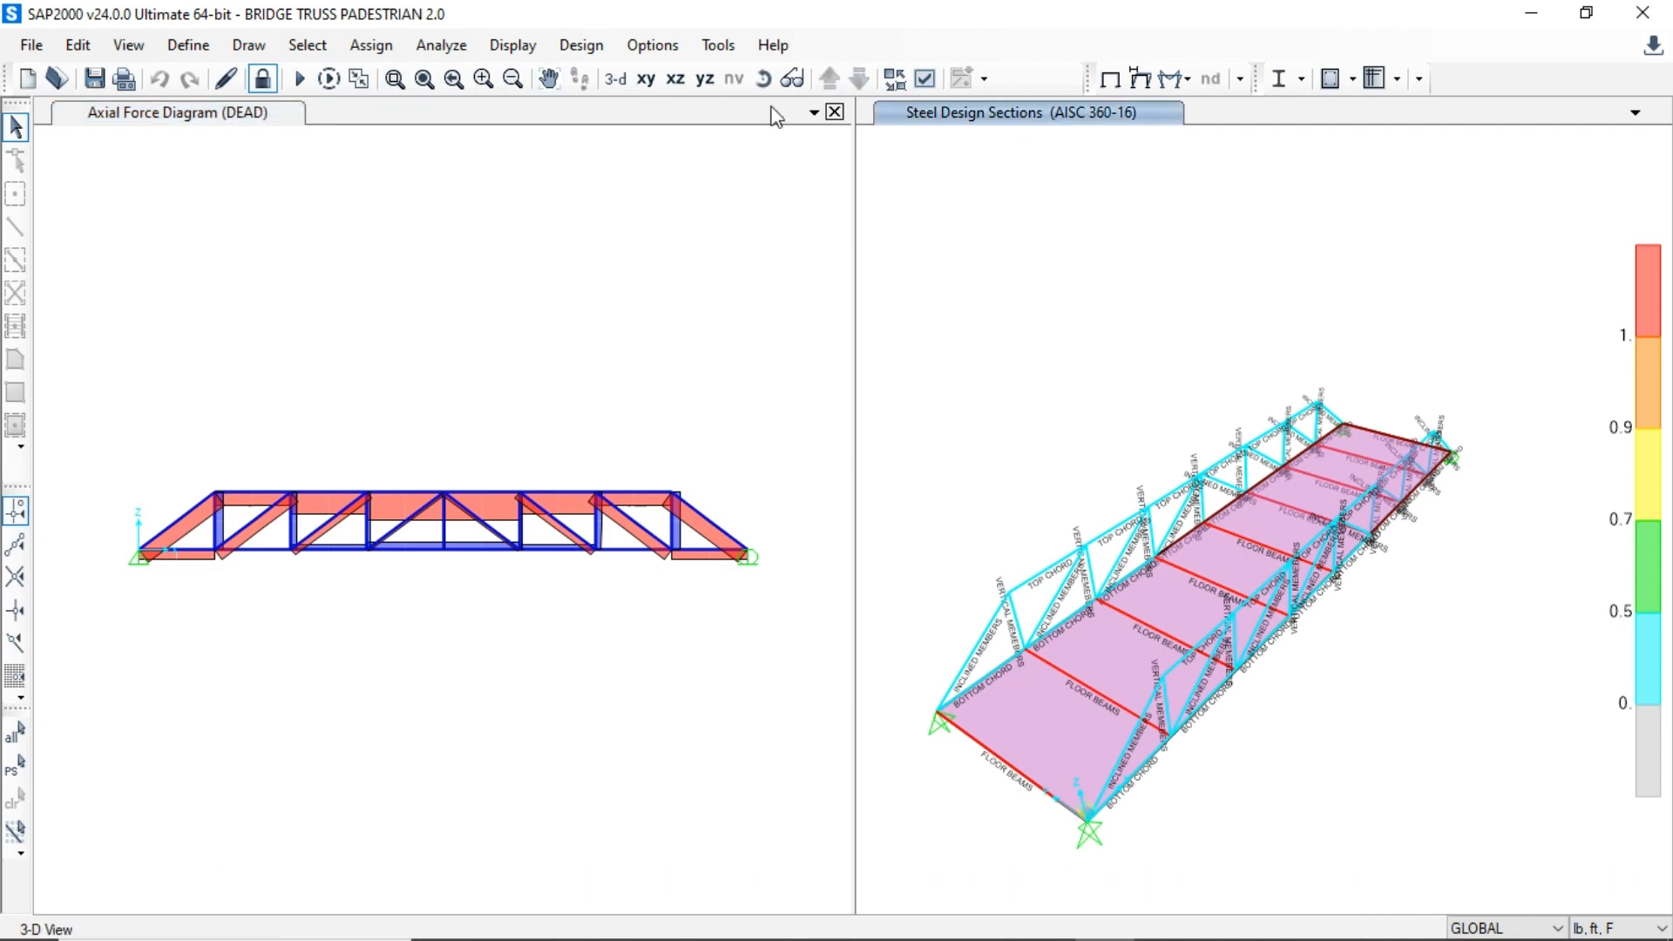
pyautogui.click(676, 80)
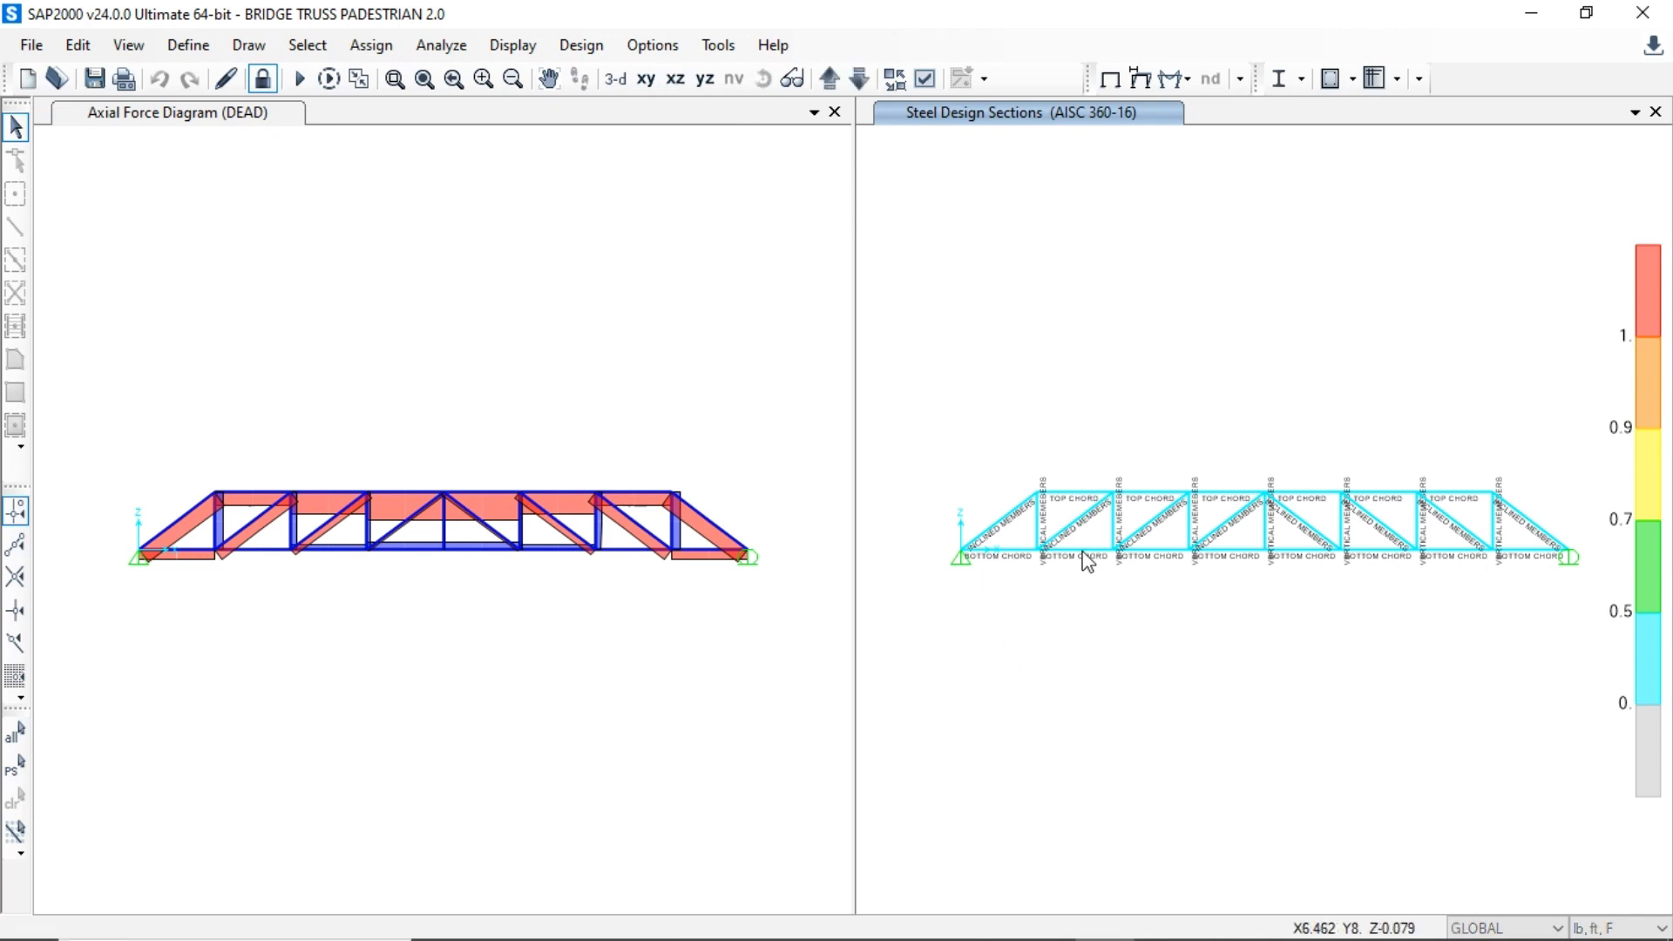
# - Open the DSTL4 stress check details of the second bottom chord member and examine its section properties, demand/capacity ratio and compactness
pyautogui.rightClick(1088, 562)
pyautogui.moveTo(967, 229); pyautogui.dragTo(621, 173)
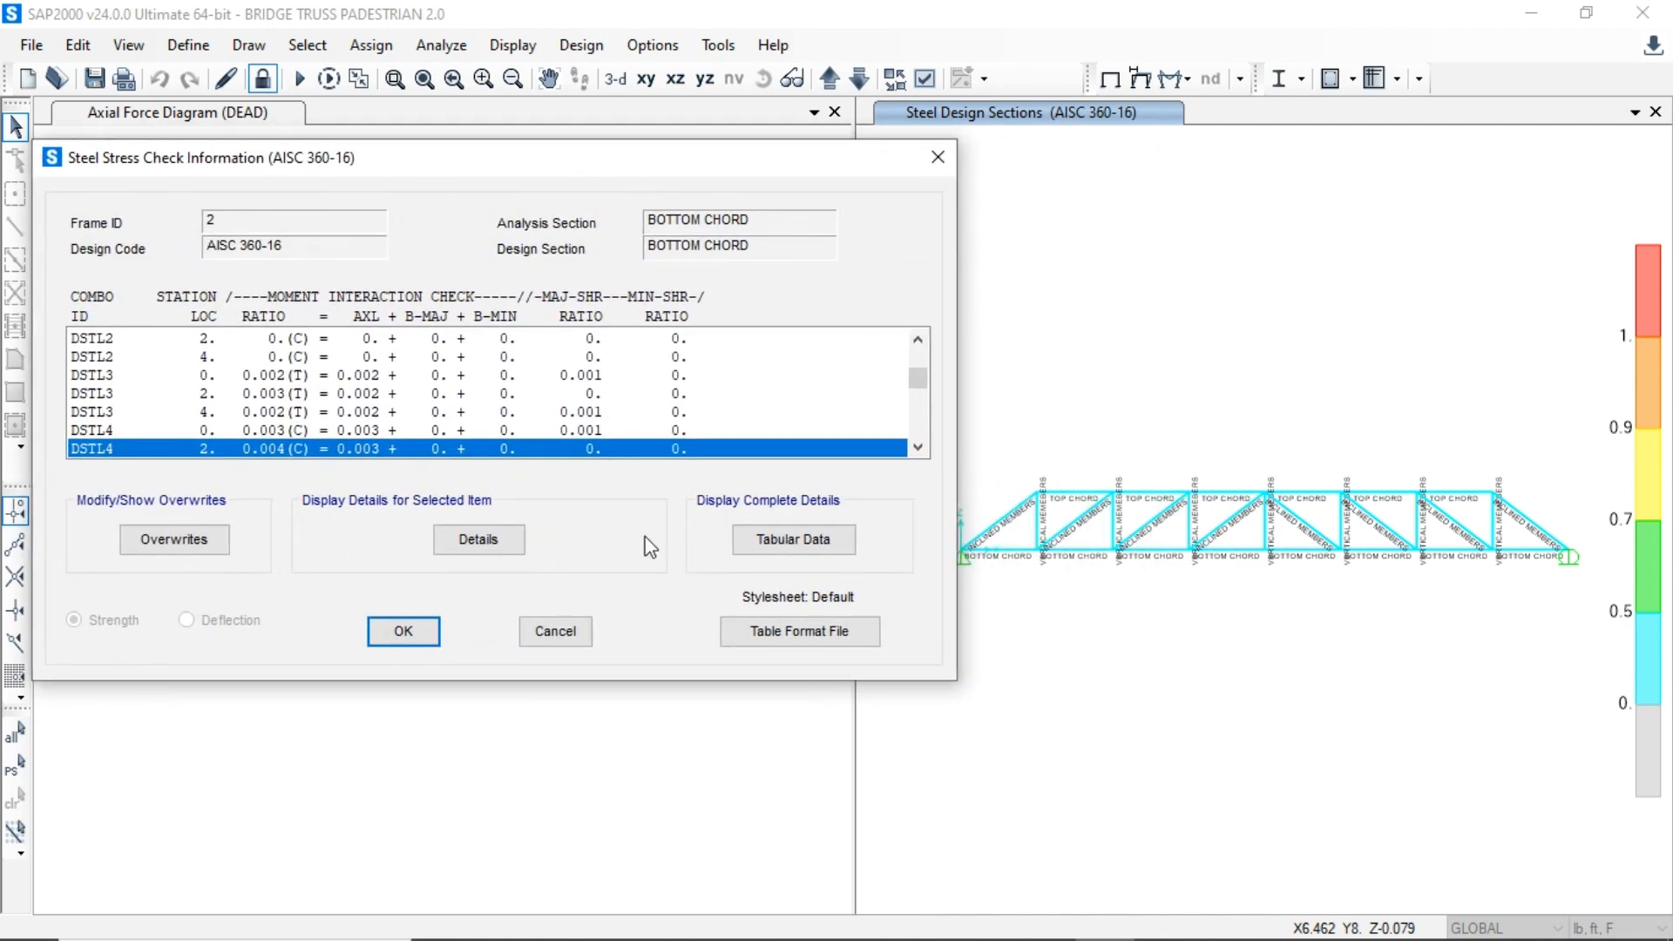
pyautogui.moveTo(427, 153); pyautogui.dragTo(523, 143)
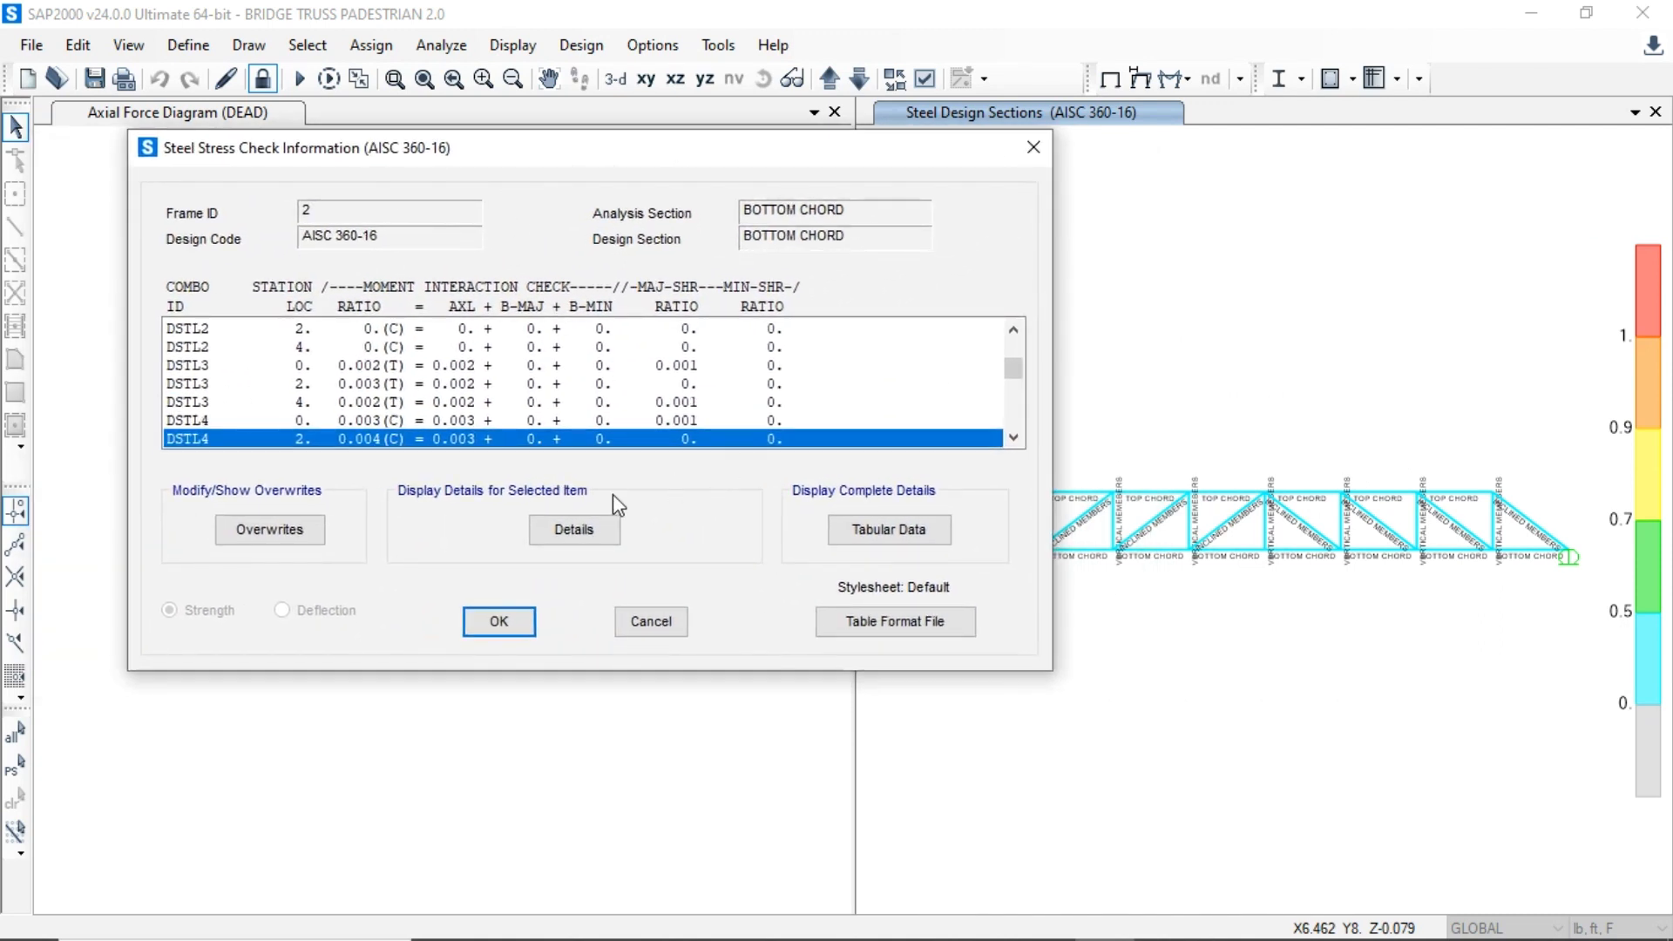
pyautogui.click(620, 529)
pyautogui.scroll(-5, 784, 393)
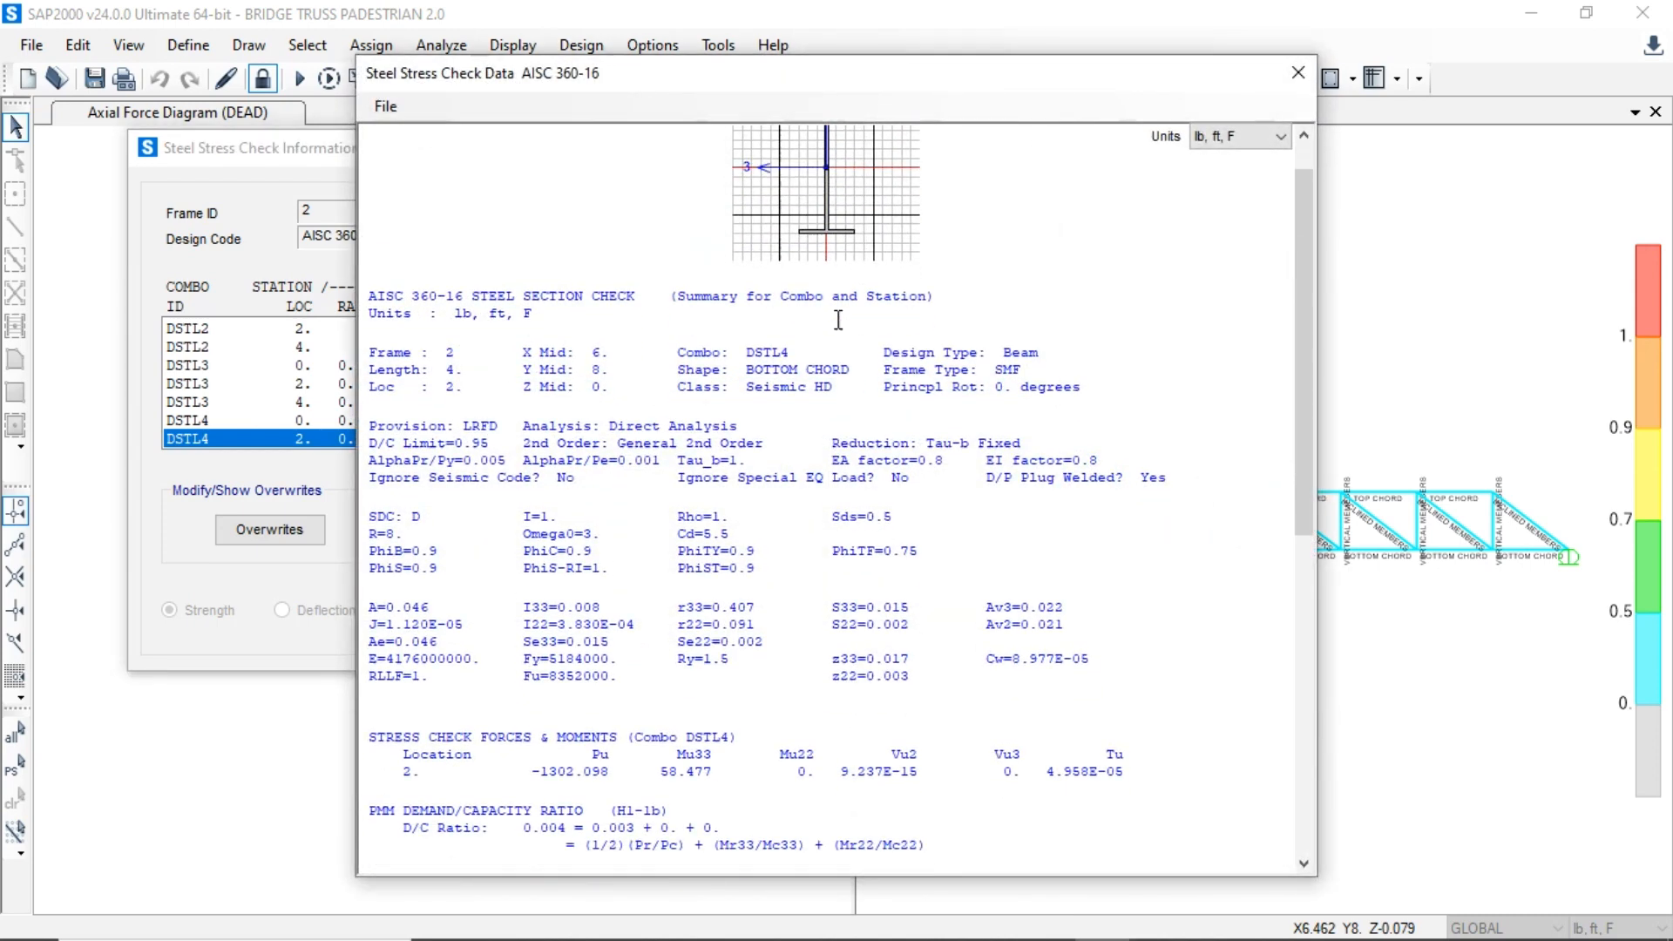
pyautogui.scroll(4, 591, 473)
pyautogui.scroll(1, 590, 473)
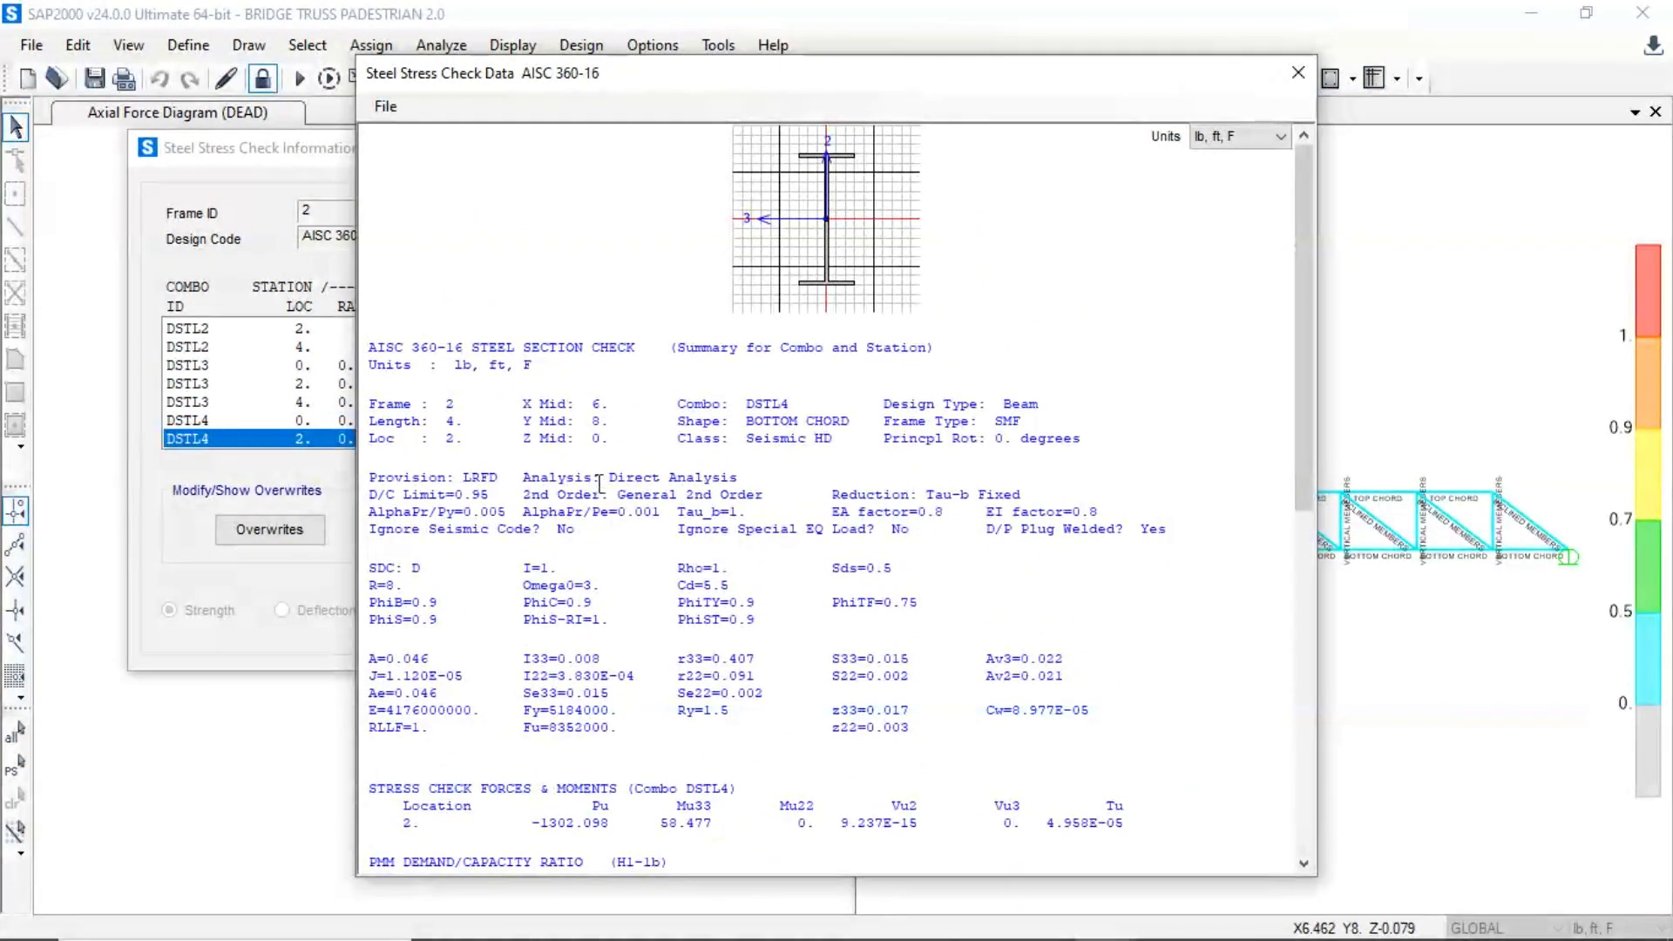
pyautogui.scroll(-8, 601, 481)
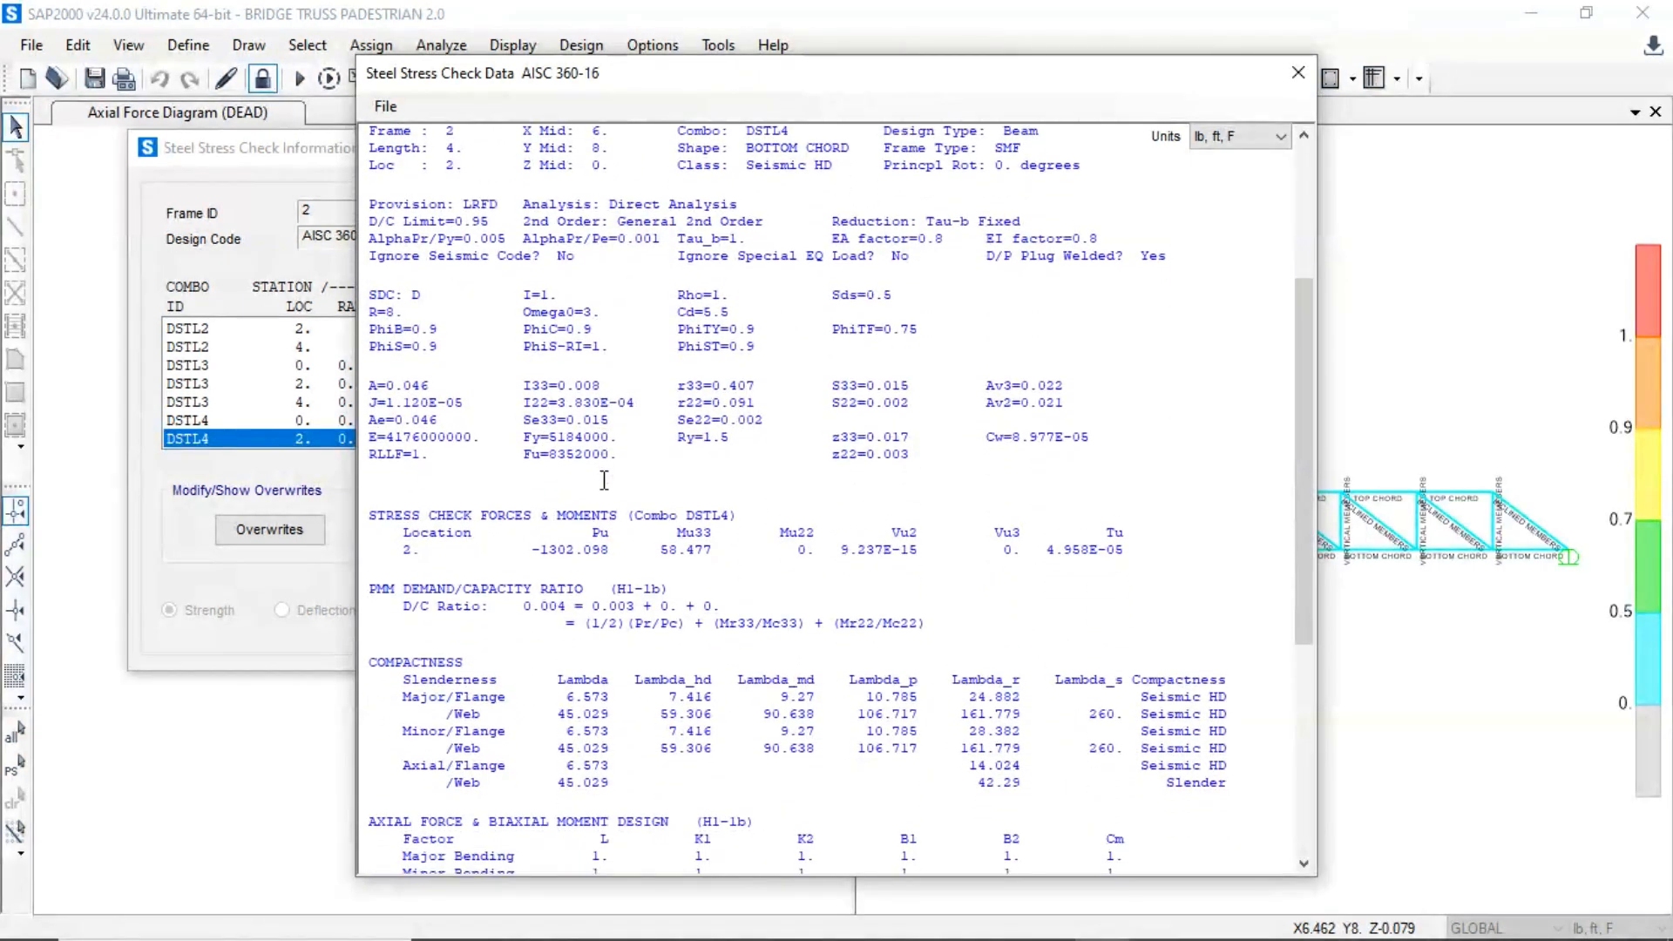
pyautogui.scroll(-3, 606, 482)
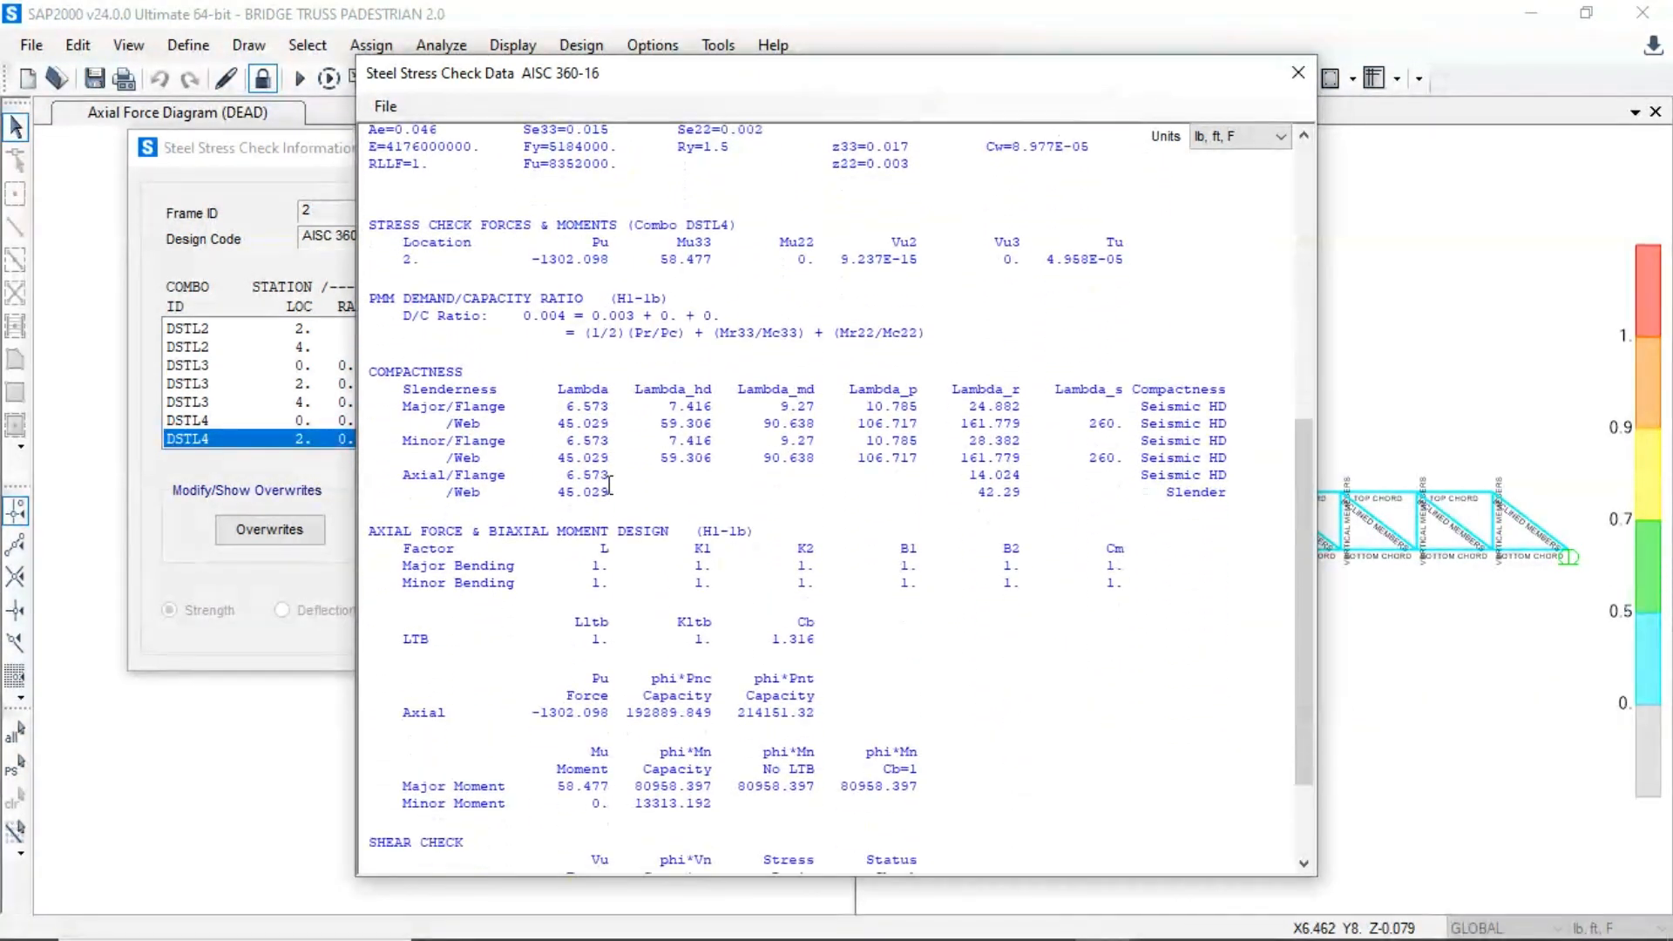
# - Compare the bottom chord member's axial force with its axial capacities, review the moment and shear checks, and close the stress check information
pyautogui.tripleClick(508, 711)
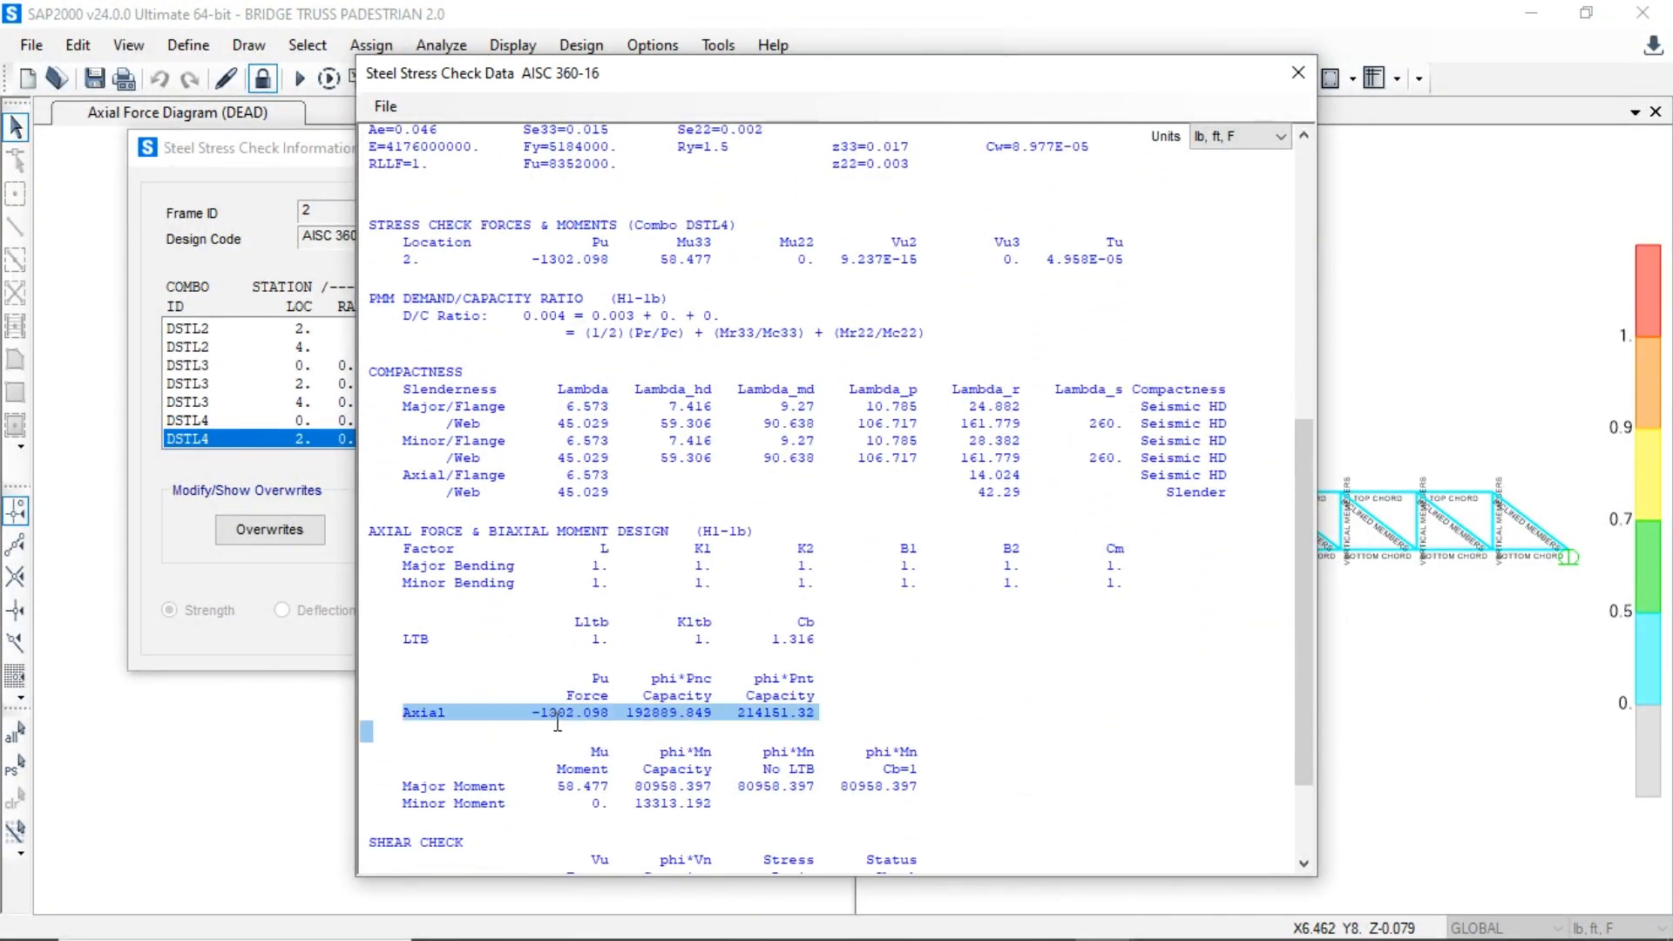
pyautogui.moveTo(619, 712); pyautogui.dragTo(534, 711)
pyautogui.click(534, 711)
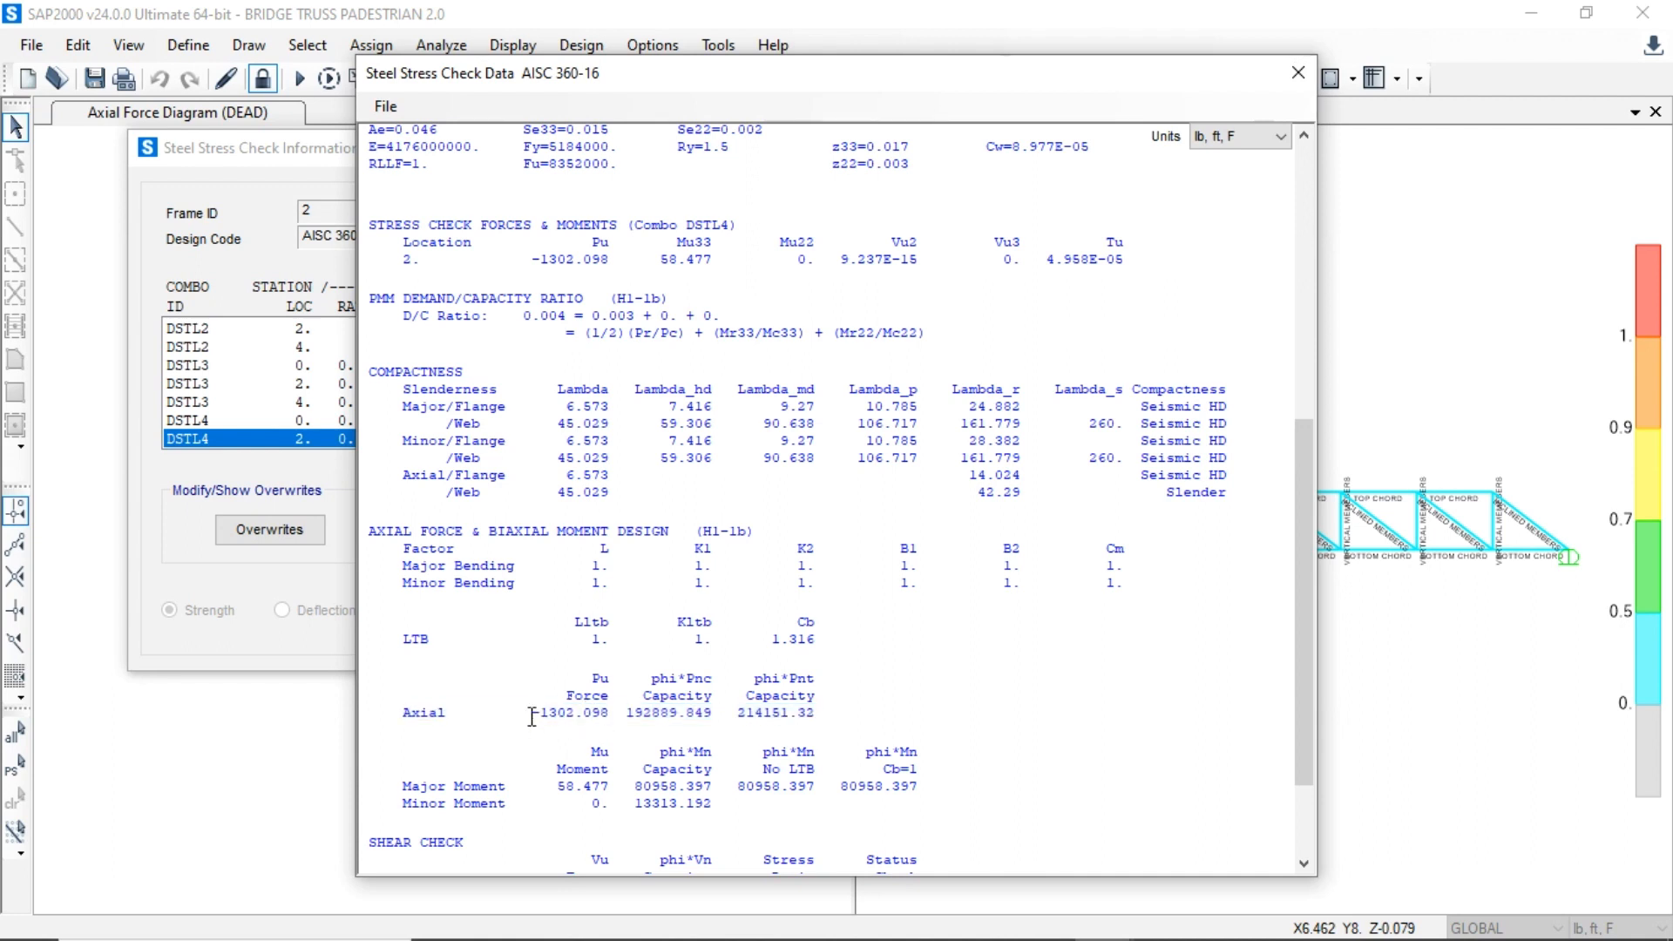
pyautogui.scroll(-1, 567, 672)
pyautogui.scroll(-1, 567, 672)
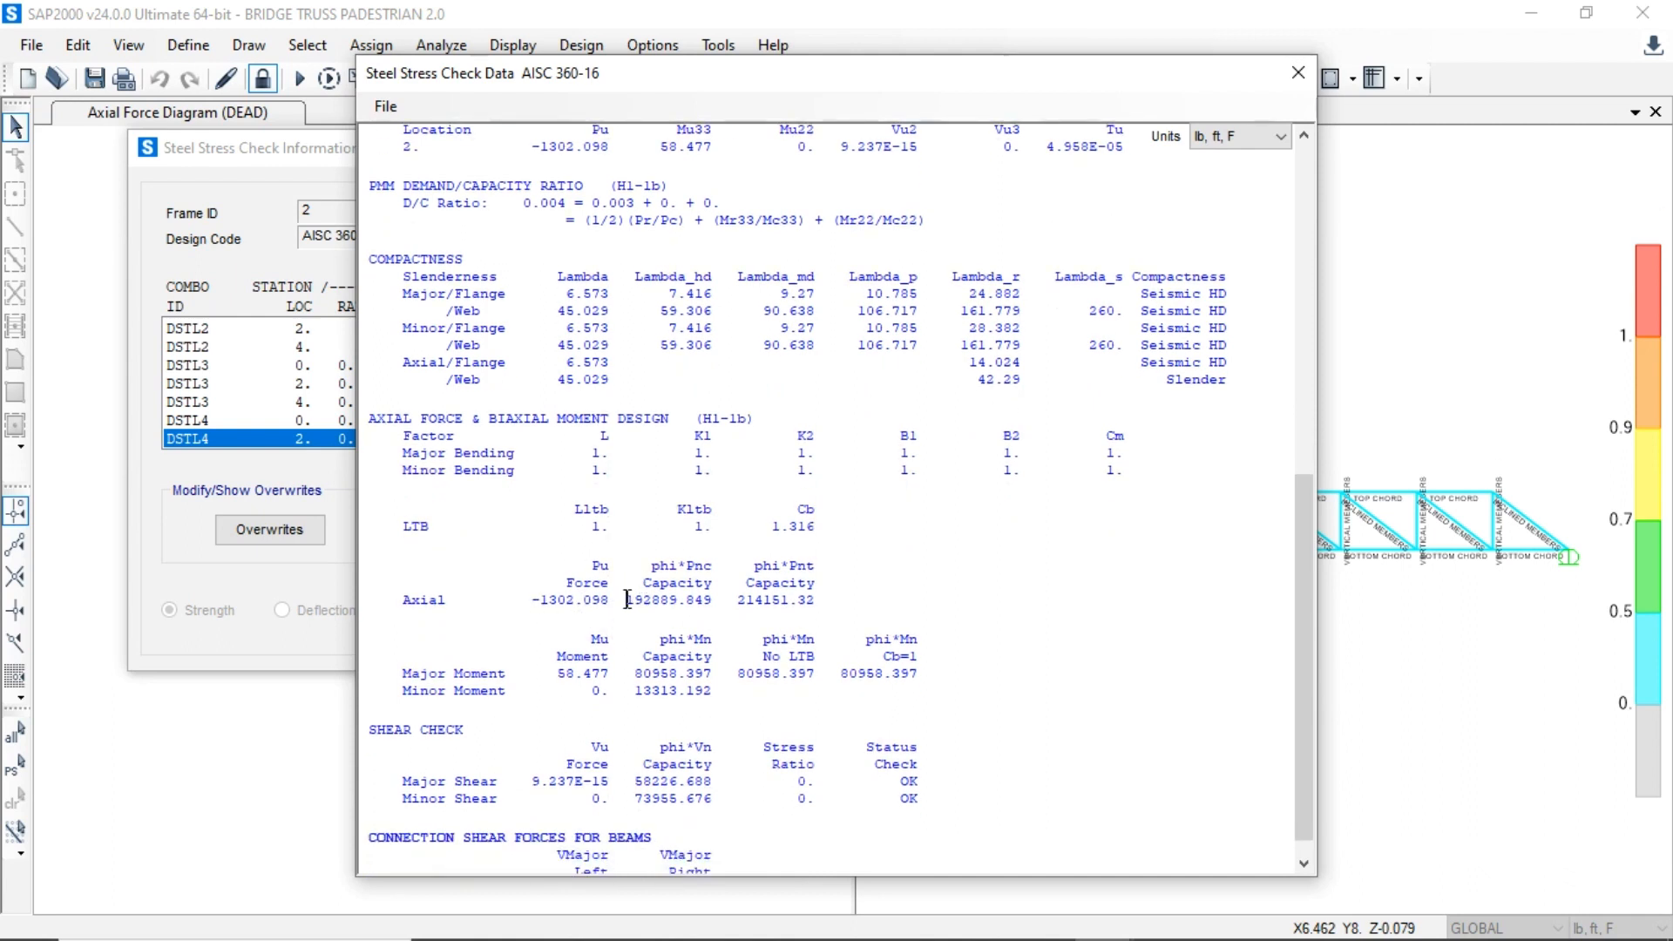
pyautogui.moveTo(628, 599); pyautogui.dragTo(693, 602)
pyautogui.click(667, 613)
pyautogui.scroll(-1, 802, 550)
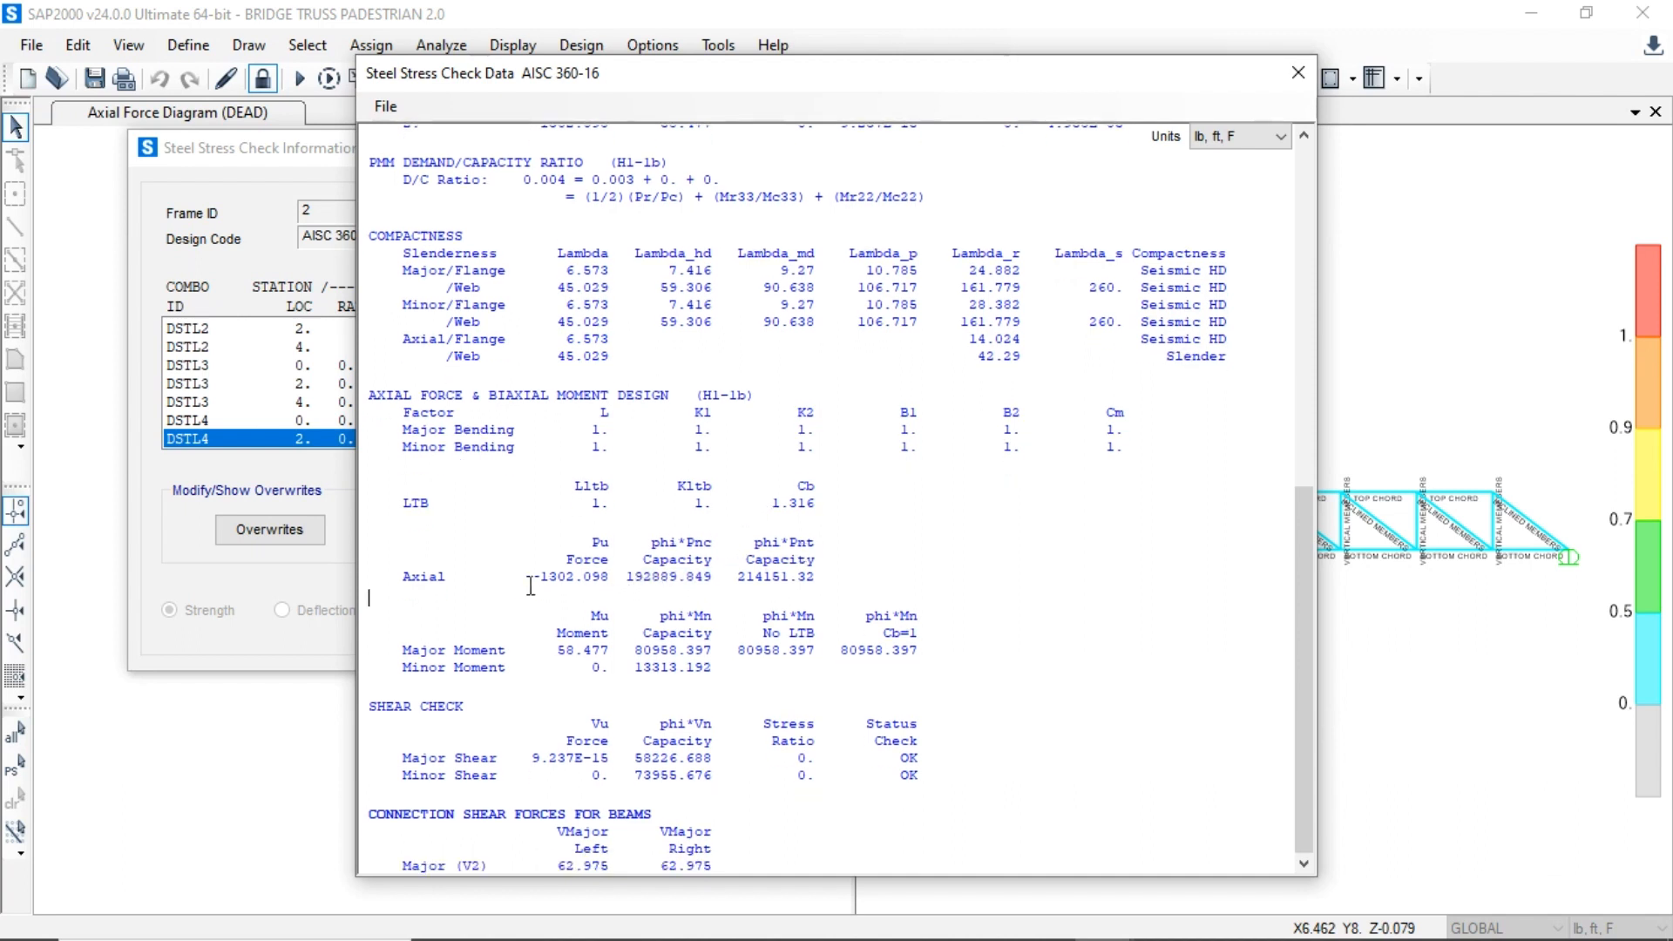
pyautogui.scroll(7, 683, 566)
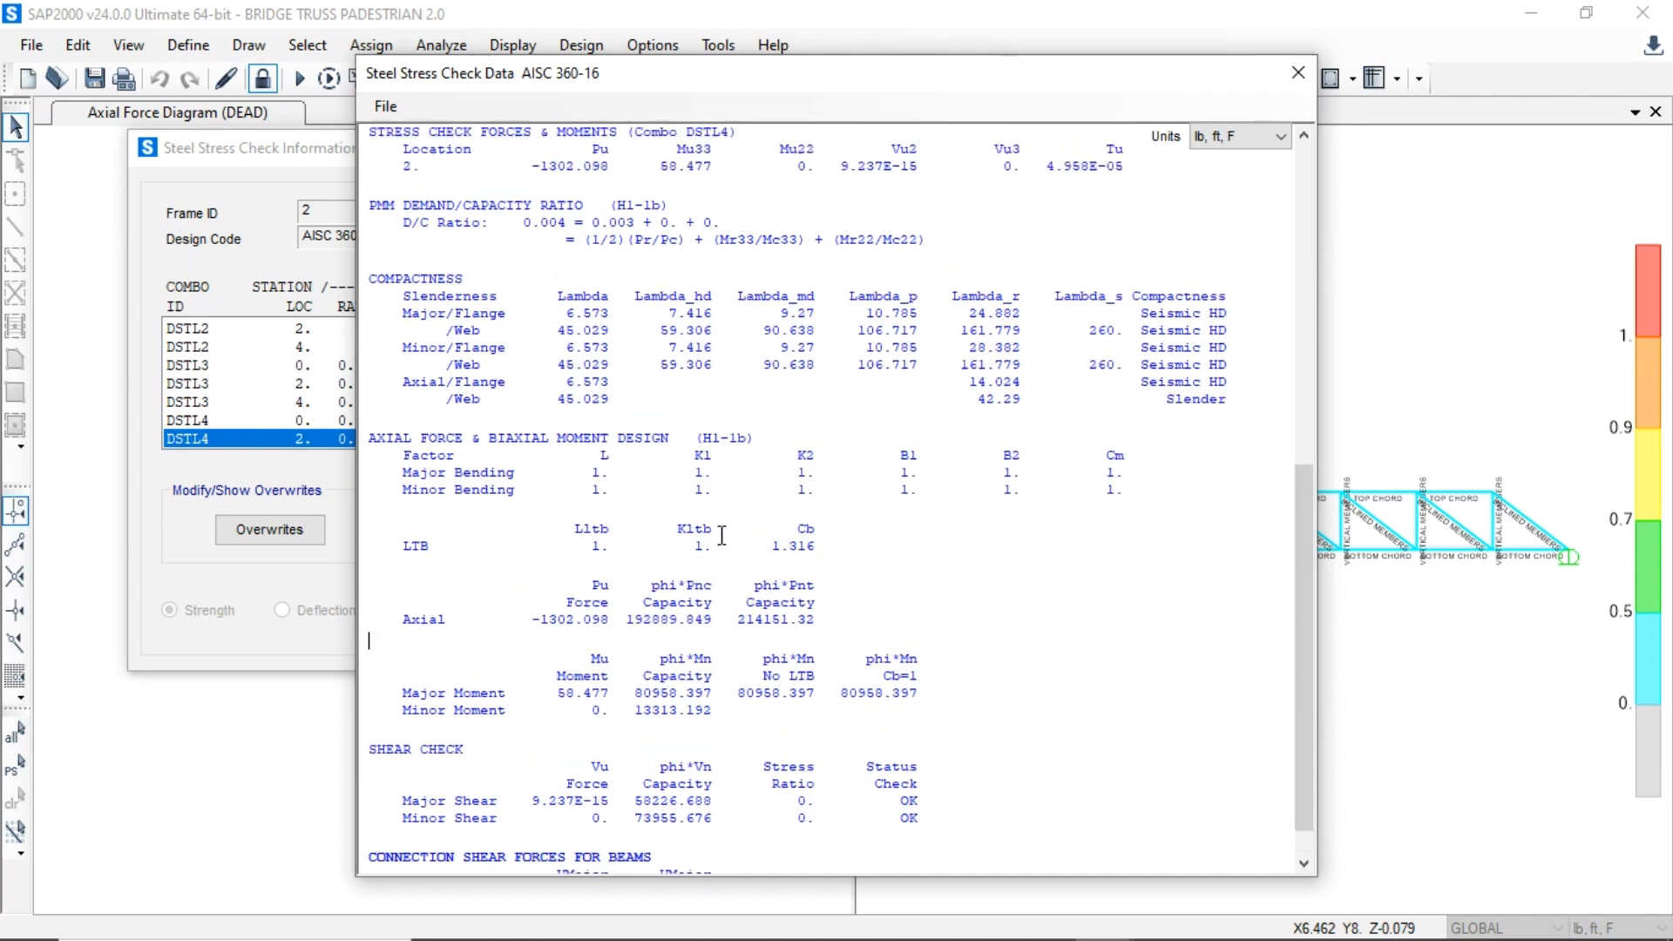
pyautogui.scroll(7, 685, 575)
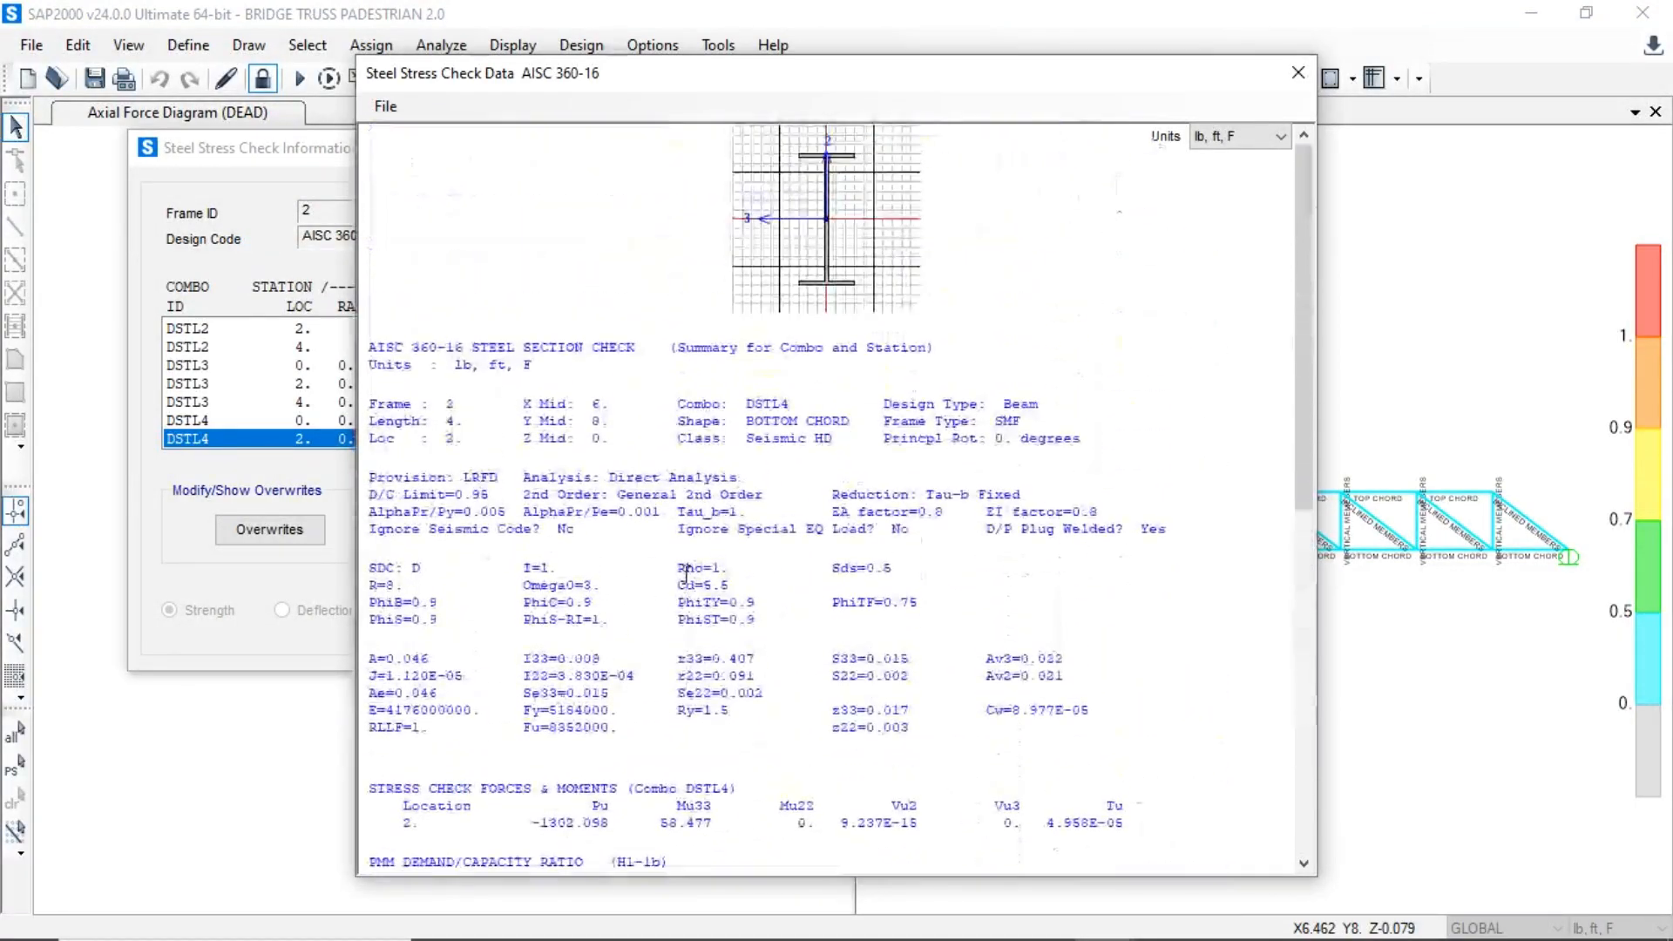
pyautogui.scroll(-14, 1246, 129)
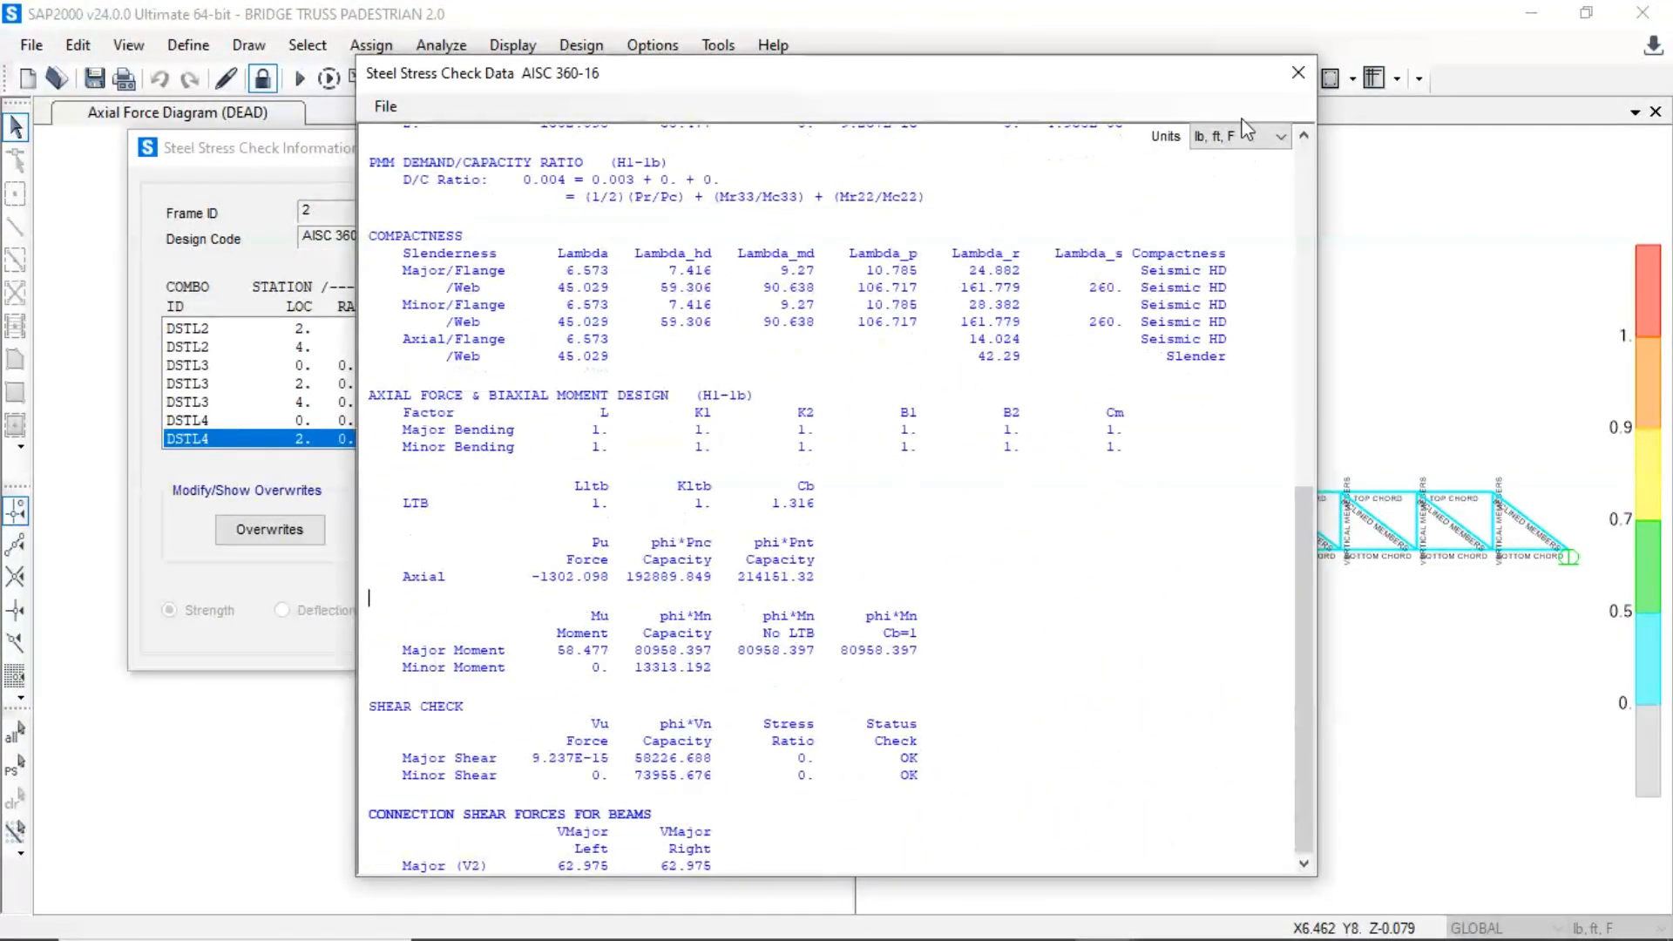
pyautogui.click(1299, 72)
pyautogui.click(1025, 154)
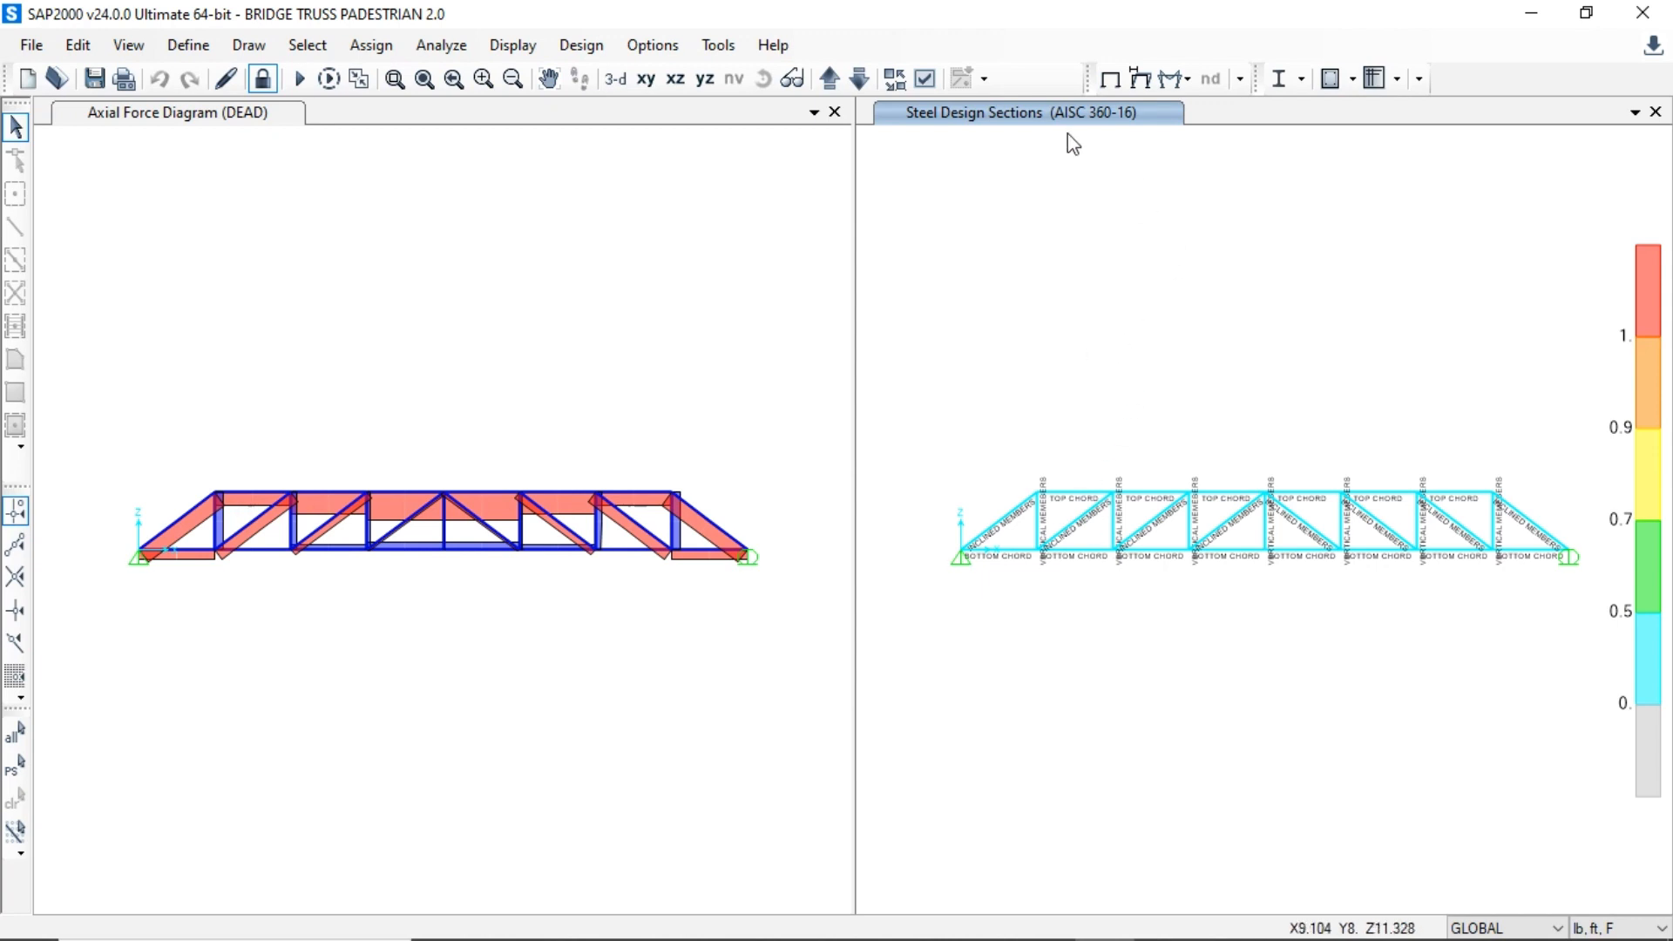
# - Display the maximum stress ratios as steel design output on the truss elevation
pyautogui.click(580, 45)
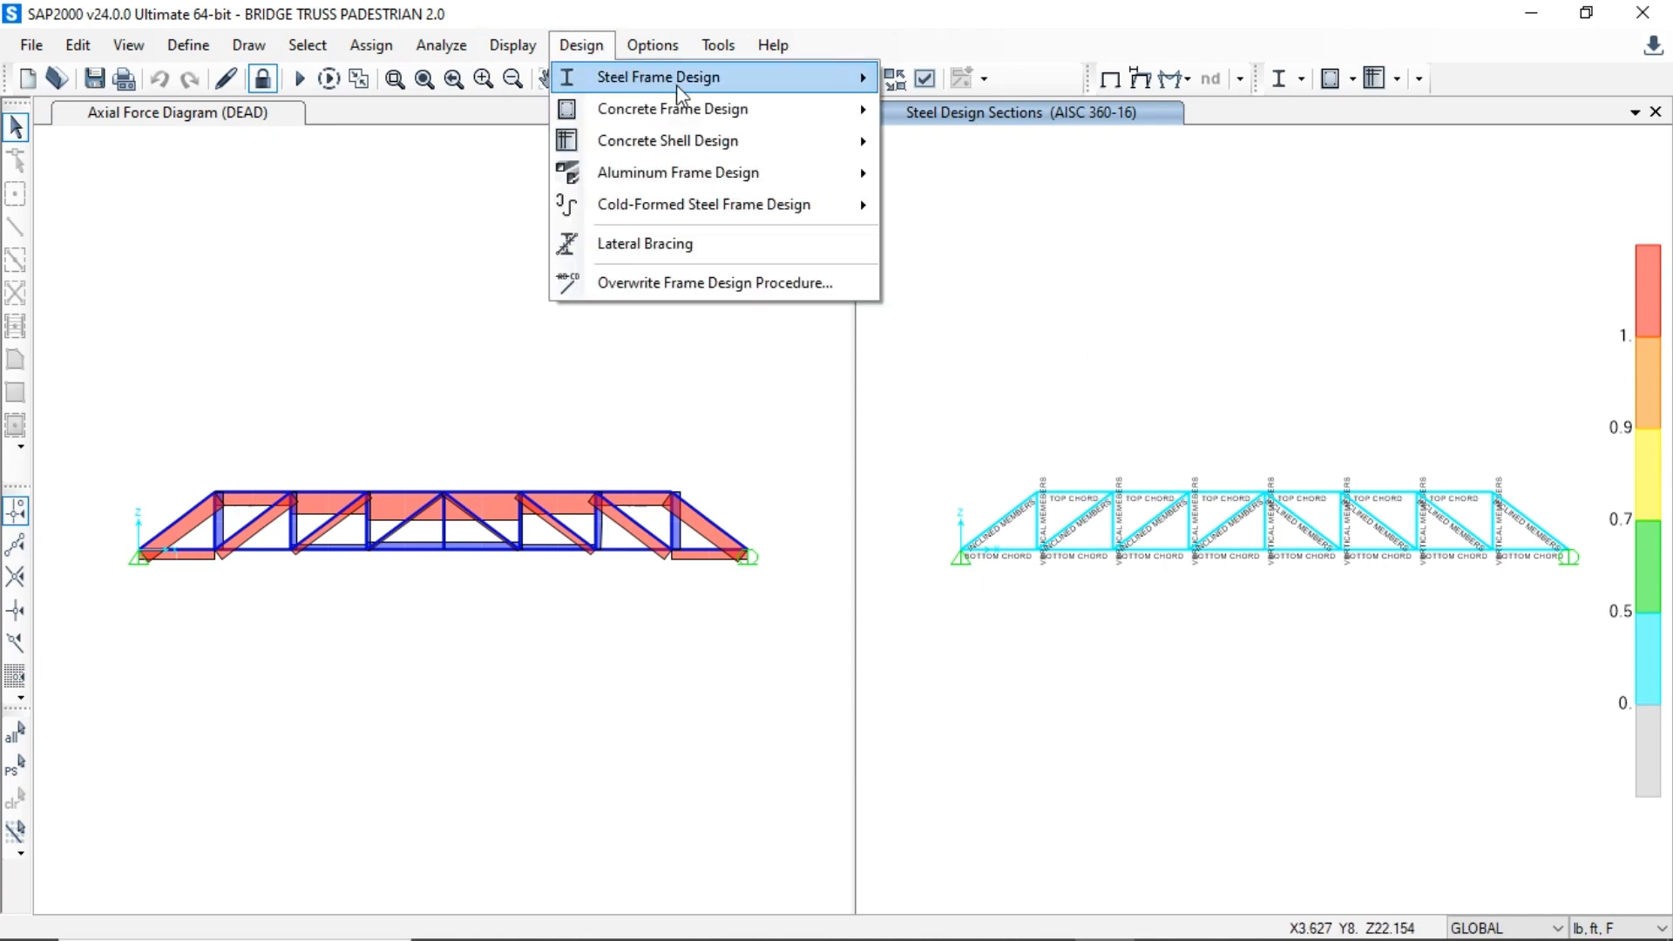
pyautogui.moveTo(731, 87)
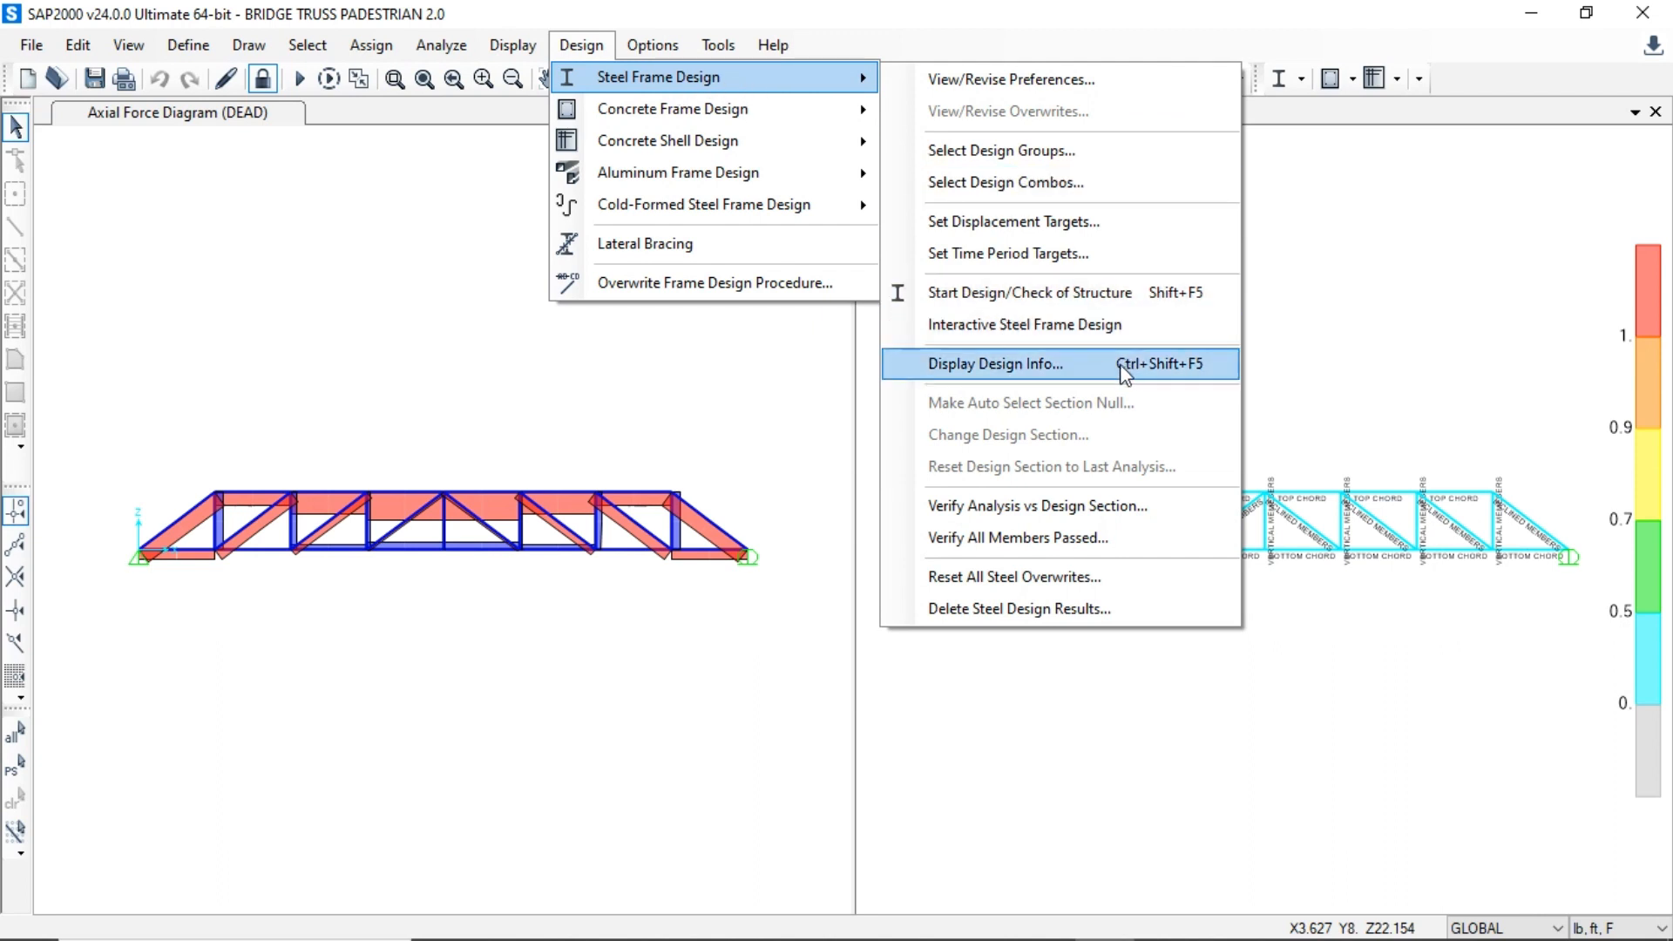
pyautogui.click(959, 372)
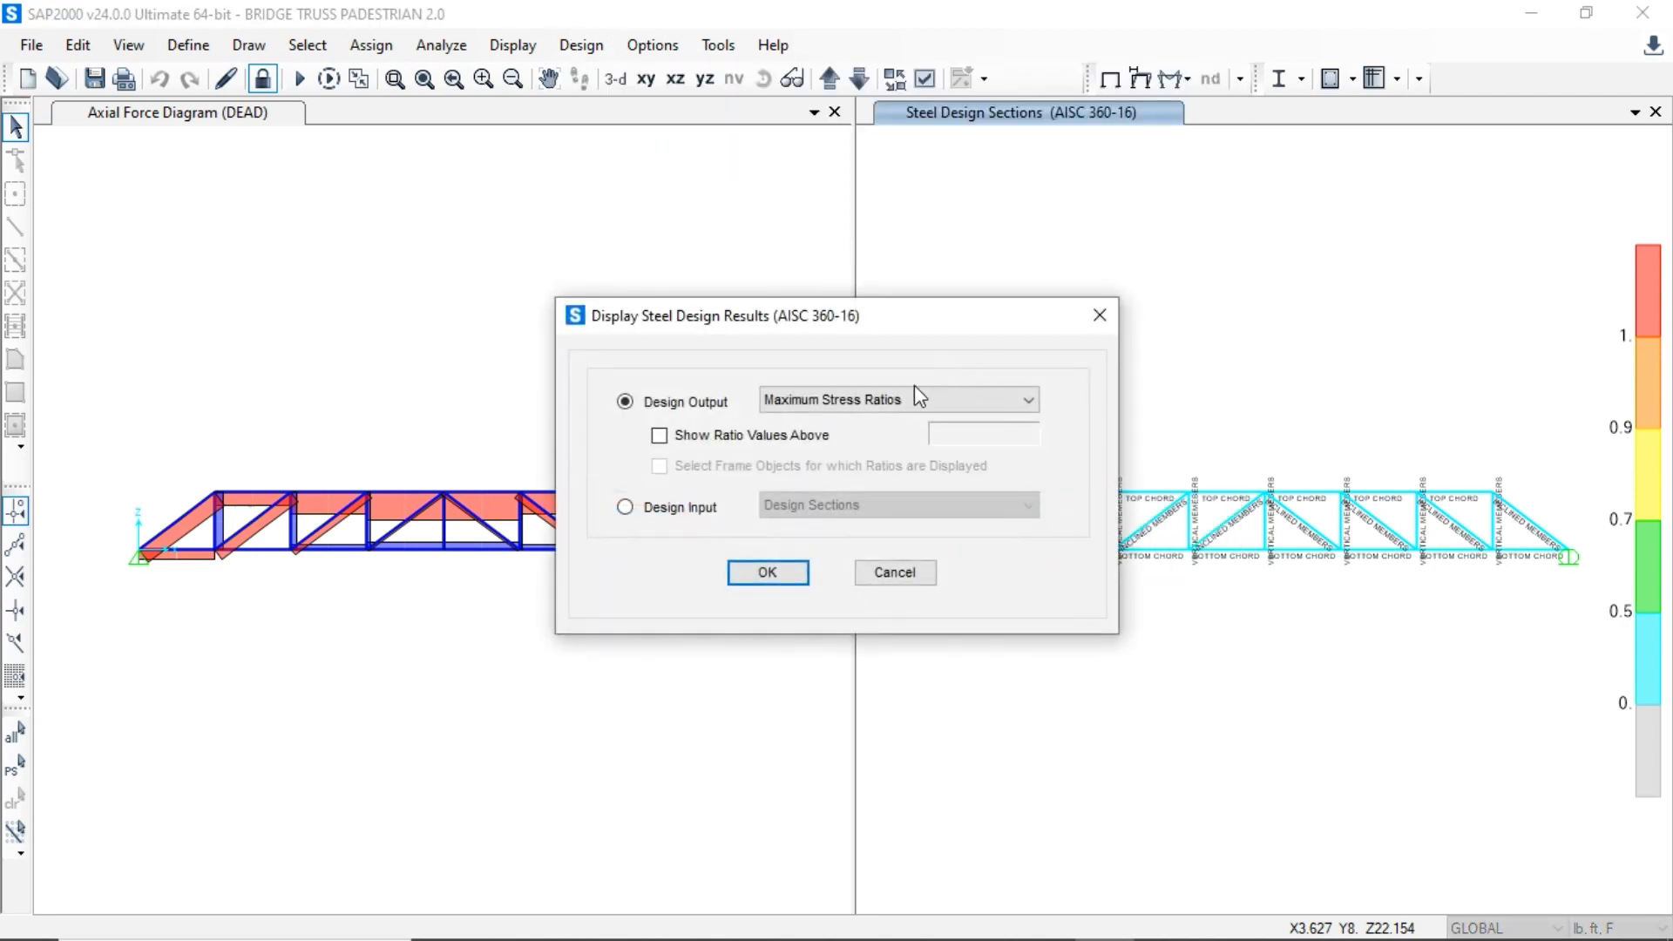
pyautogui.click(876, 403)
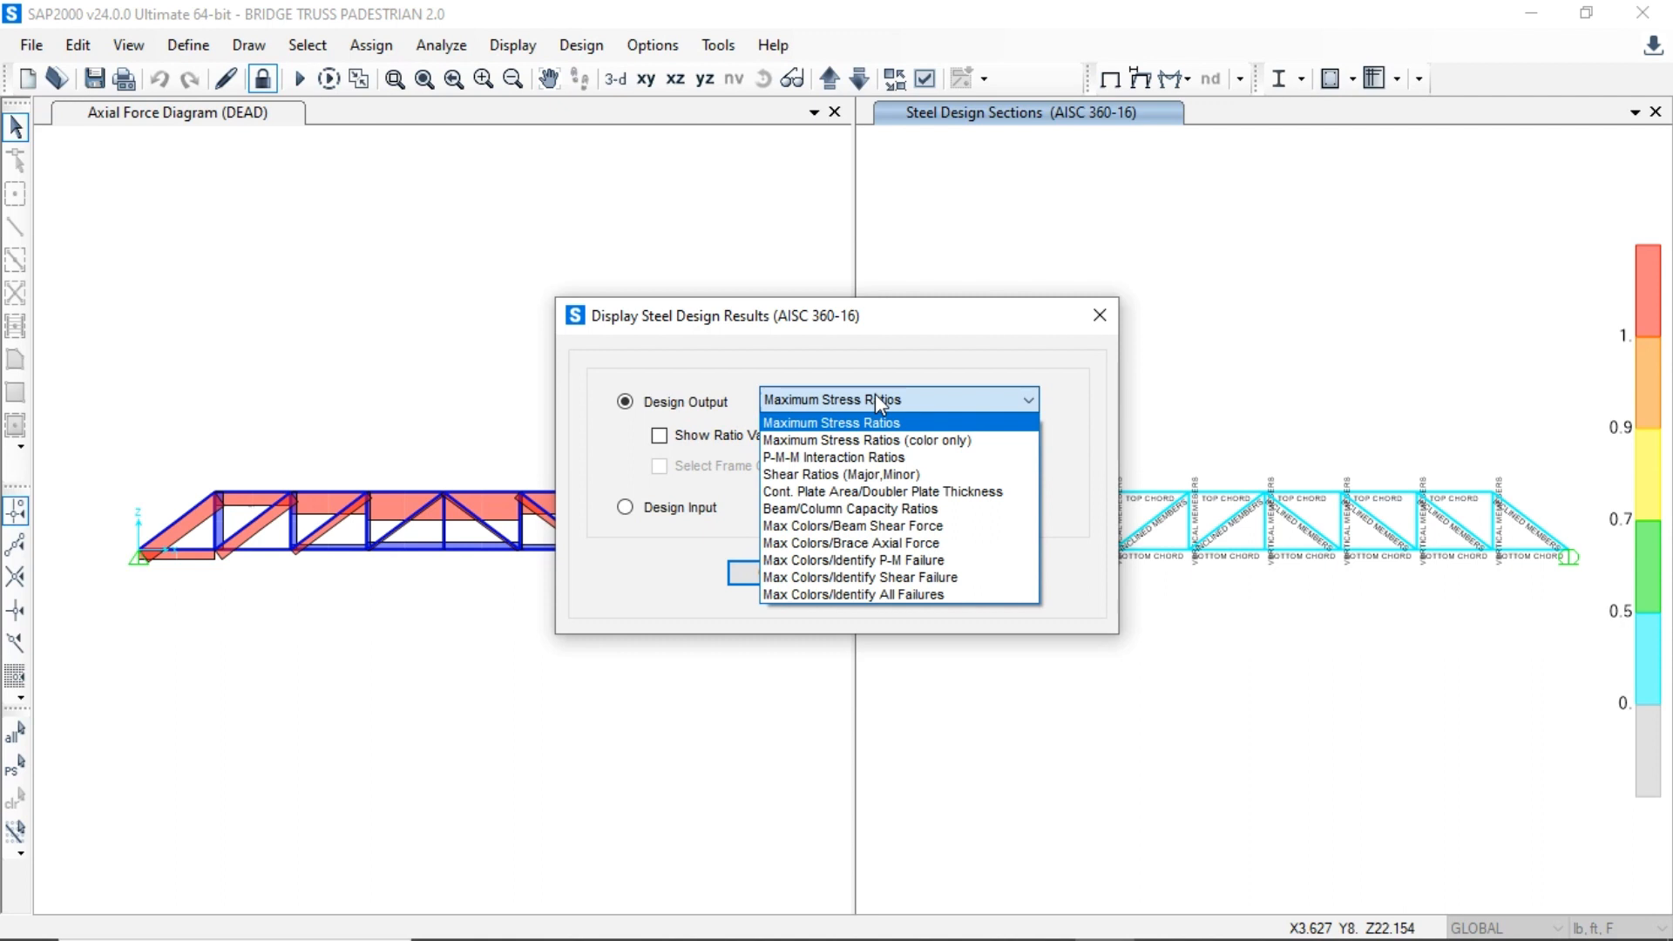
pyautogui.click(875, 394)
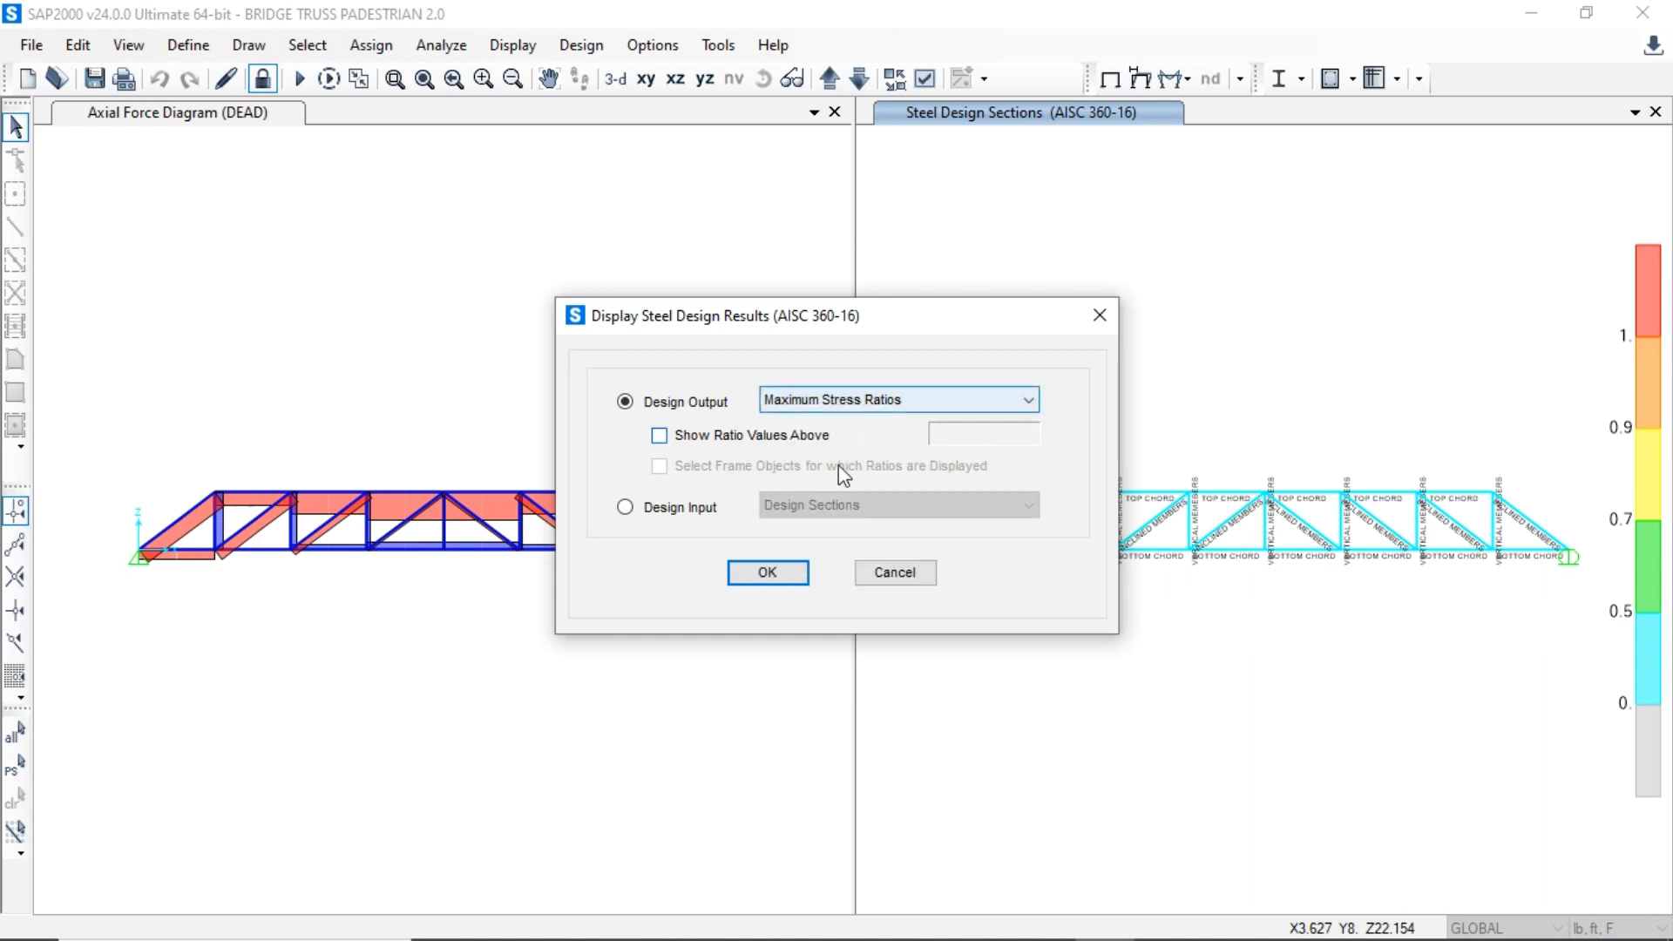
pyautogui.click(788, 574)
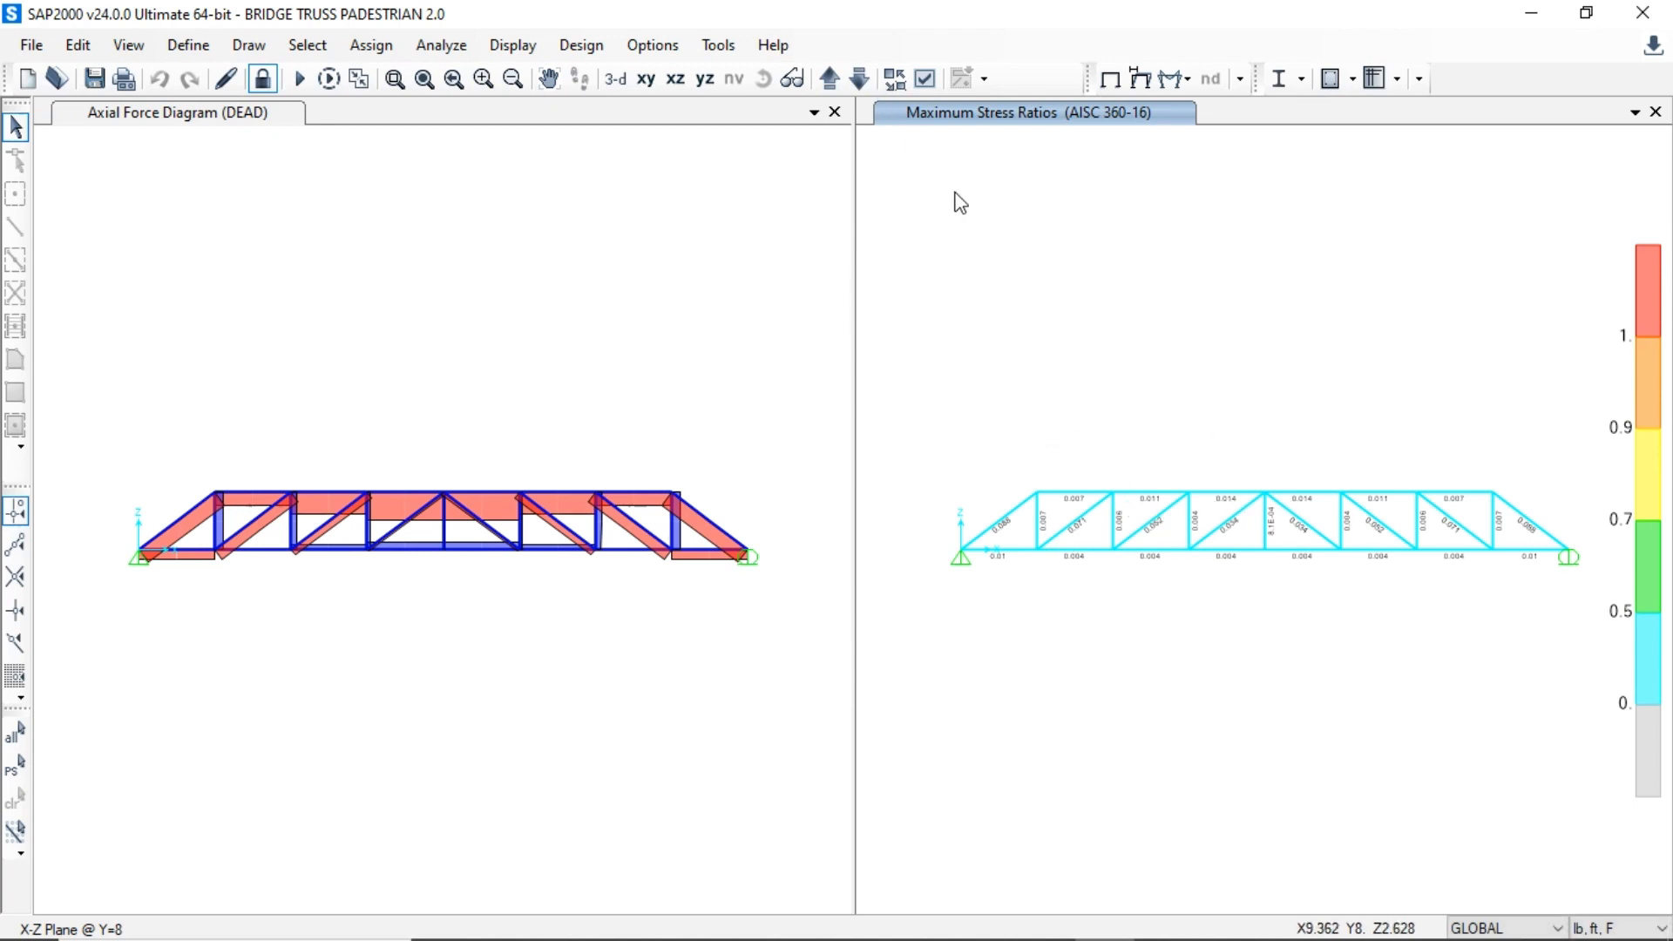
# - Verify the analysis sections against the design sections for all steel frames
pyautogui.click(581, 45)
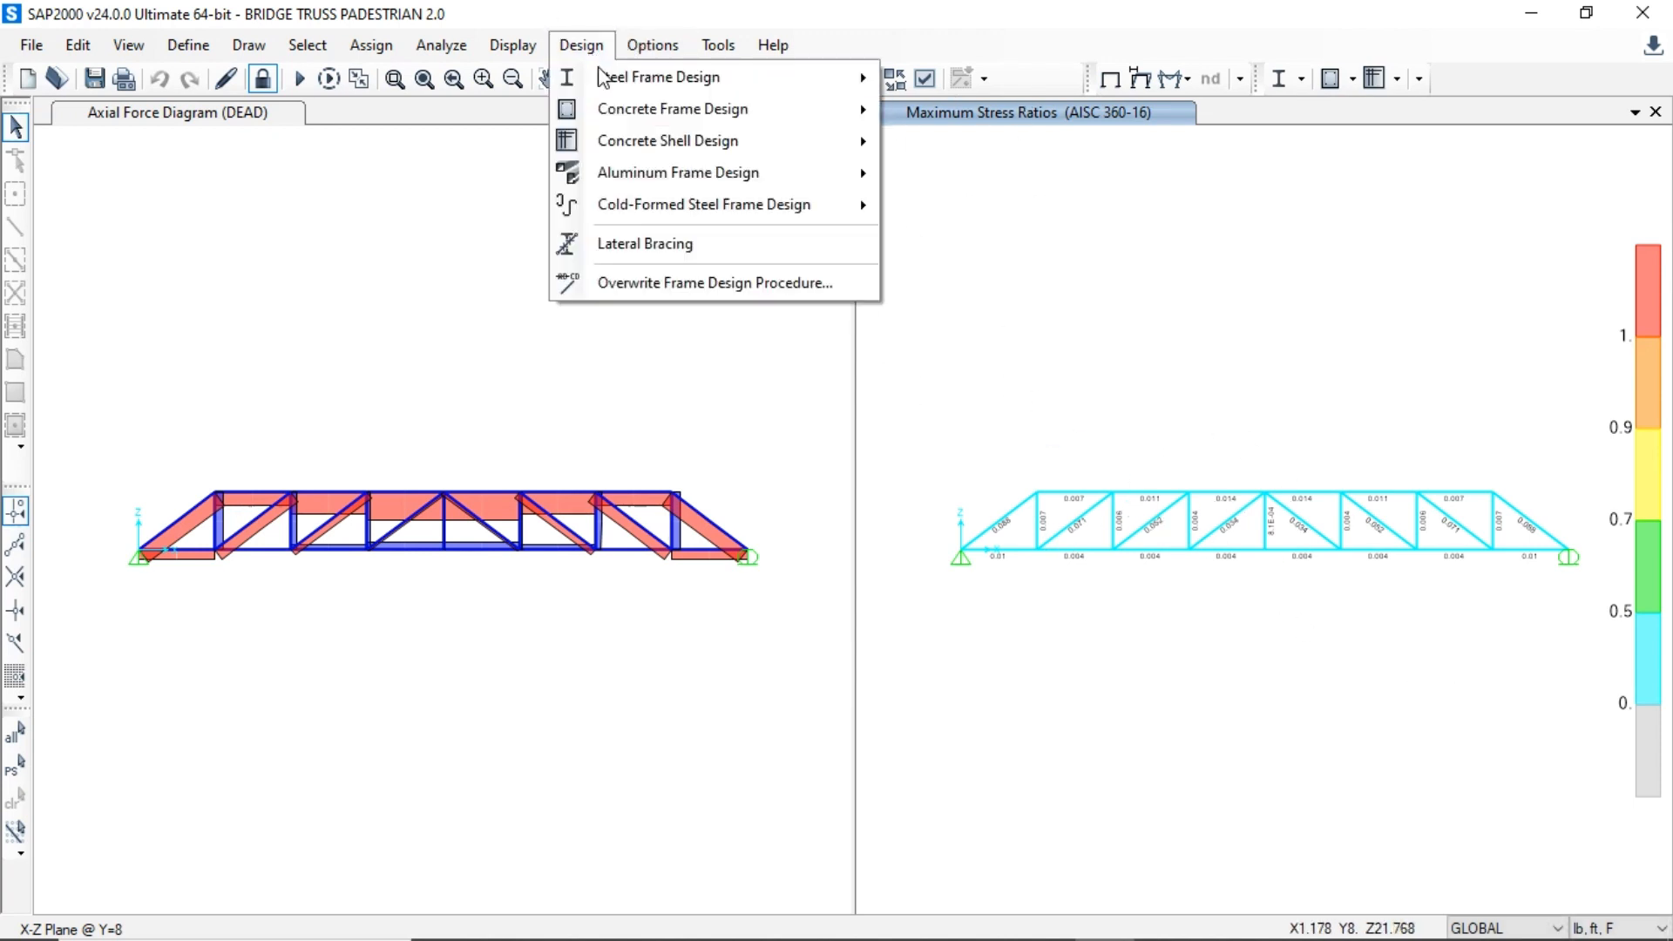
pyautogui.moveTo(645, 87)
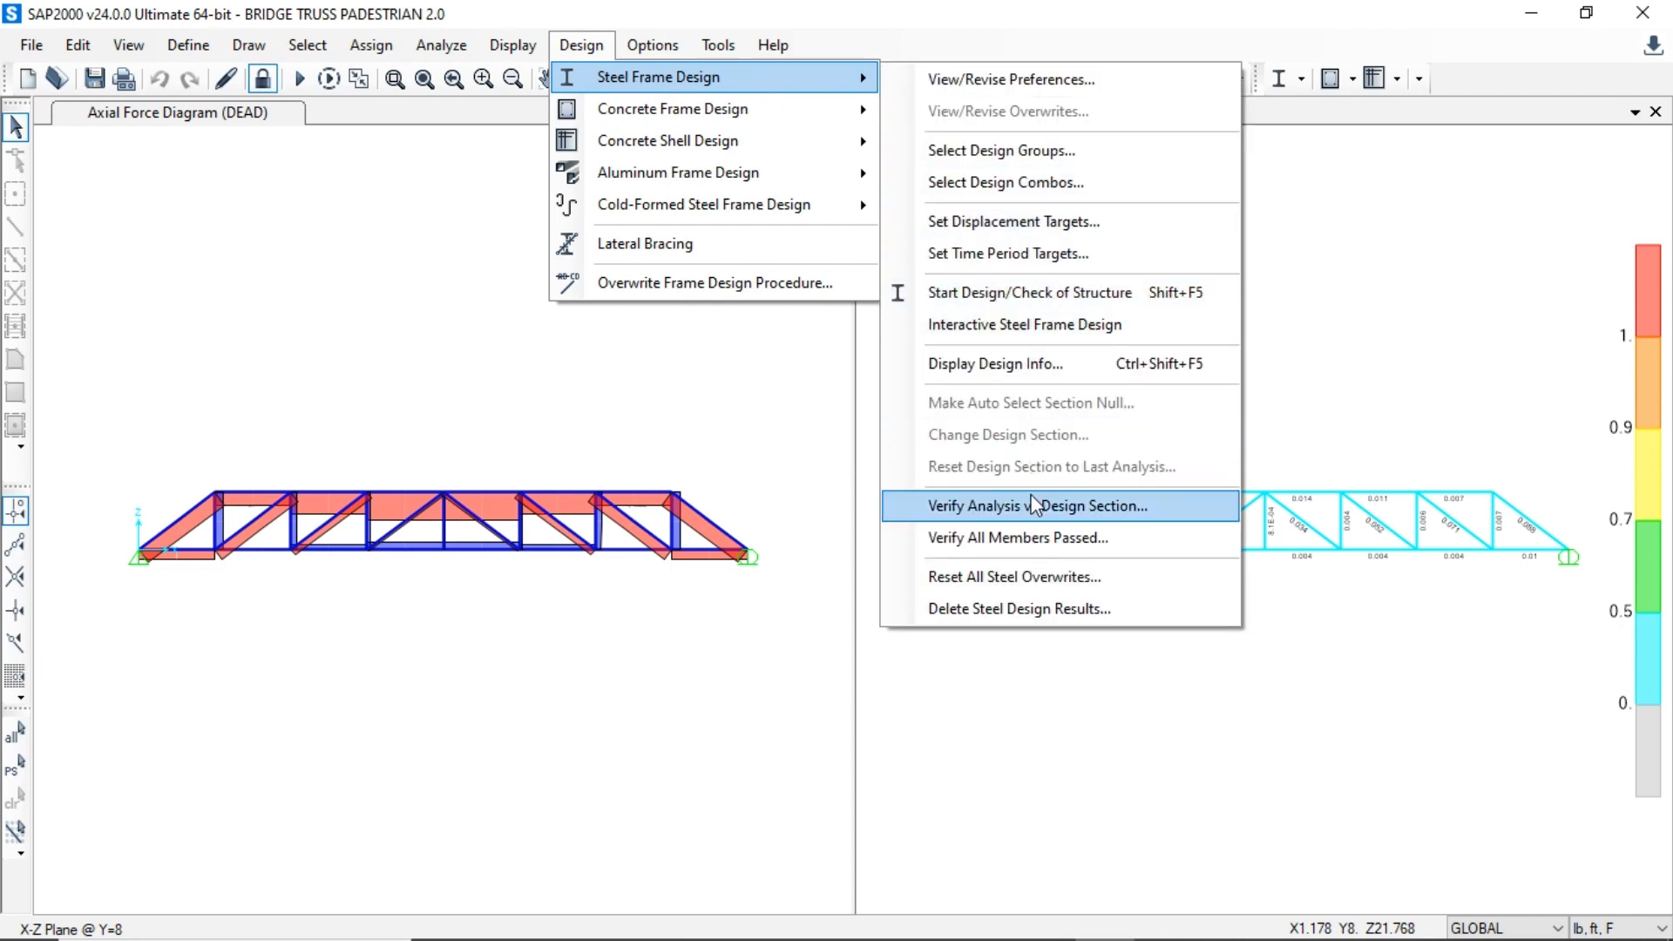
pyautogui.click(1015, 514)
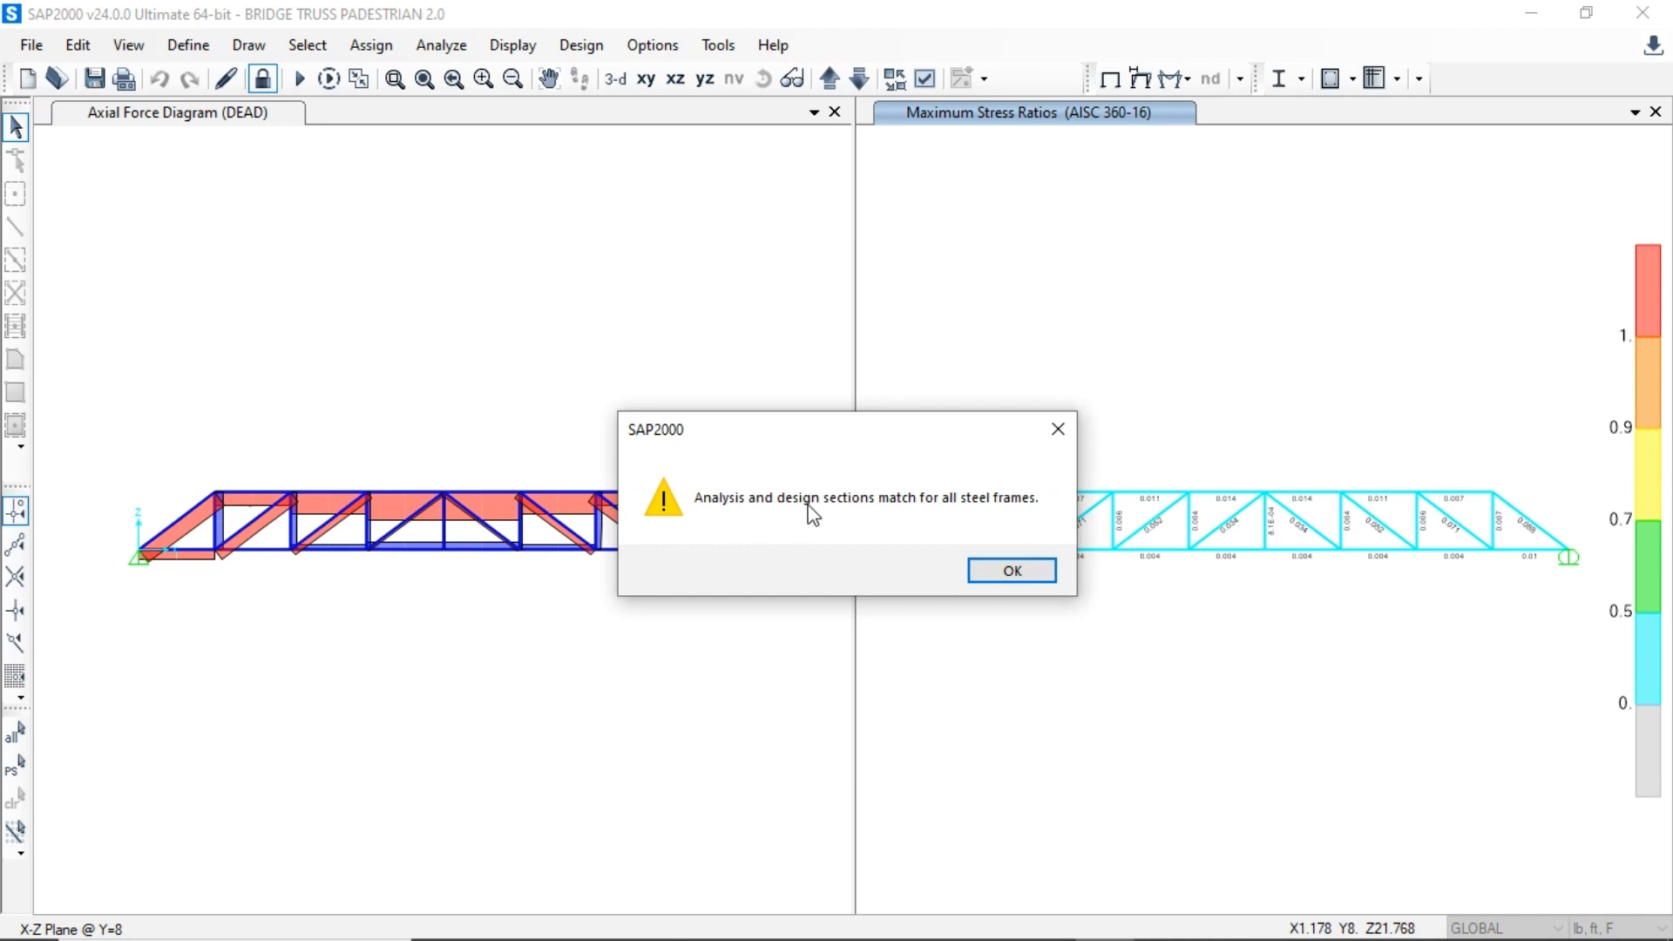
# - Run the verification that all steel members passed the stress/capacity check and select the failed frames
pyautogui.click(1008, 575)
pyautogui.click(581, 45)
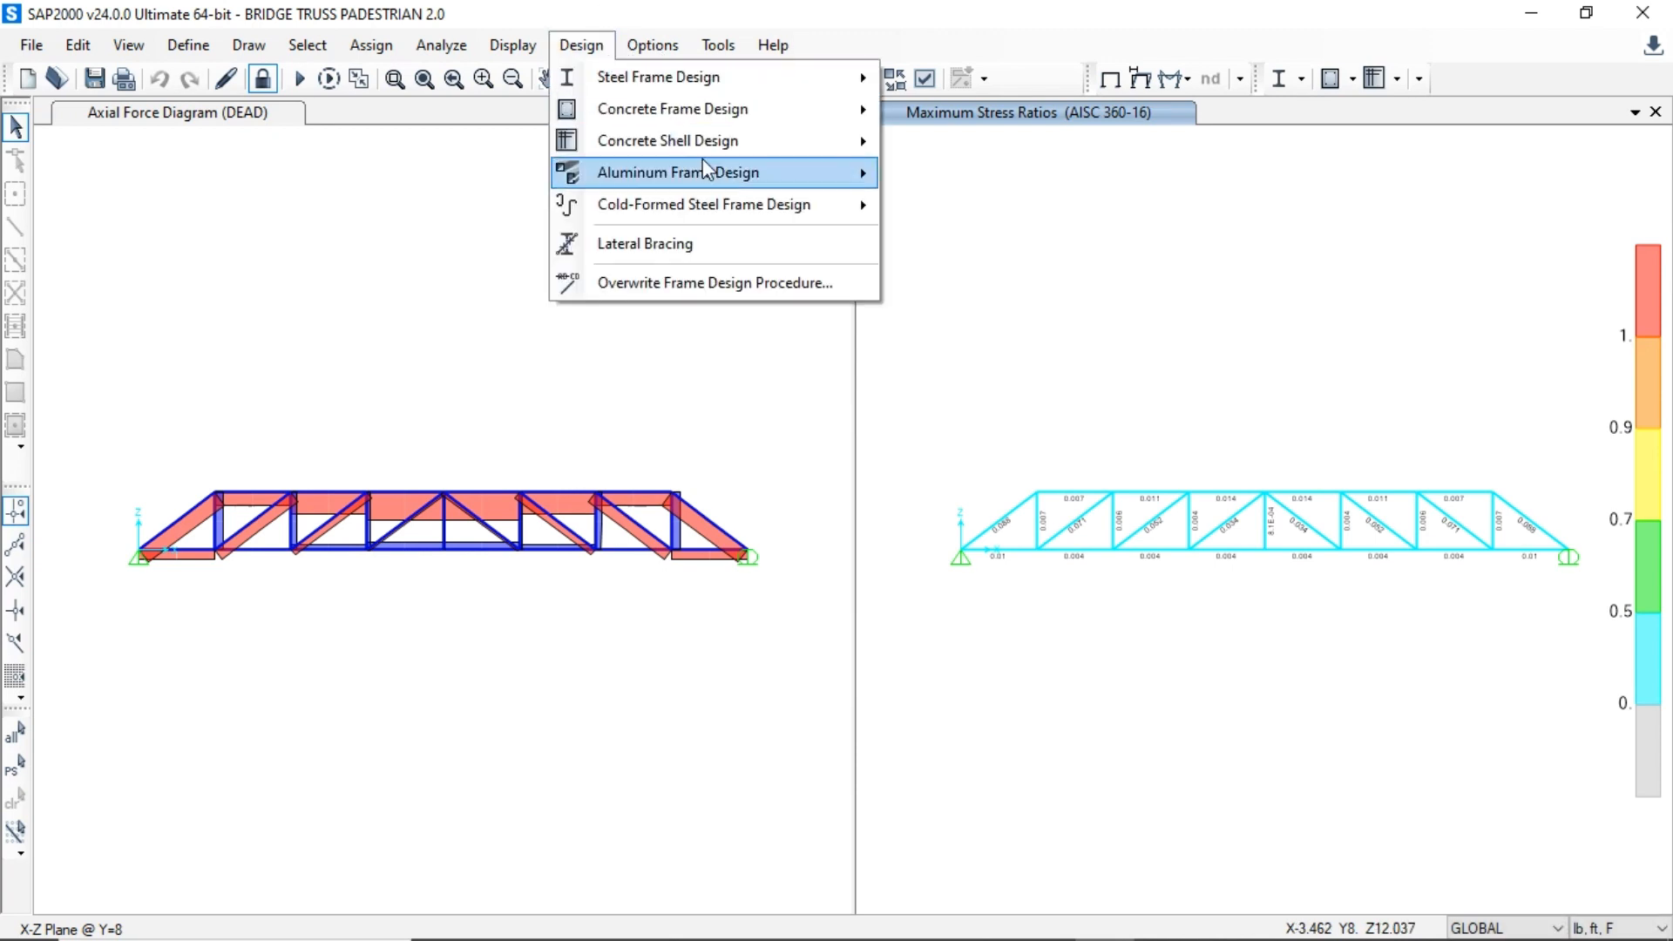
pyautogui.moveTo(749, 92)
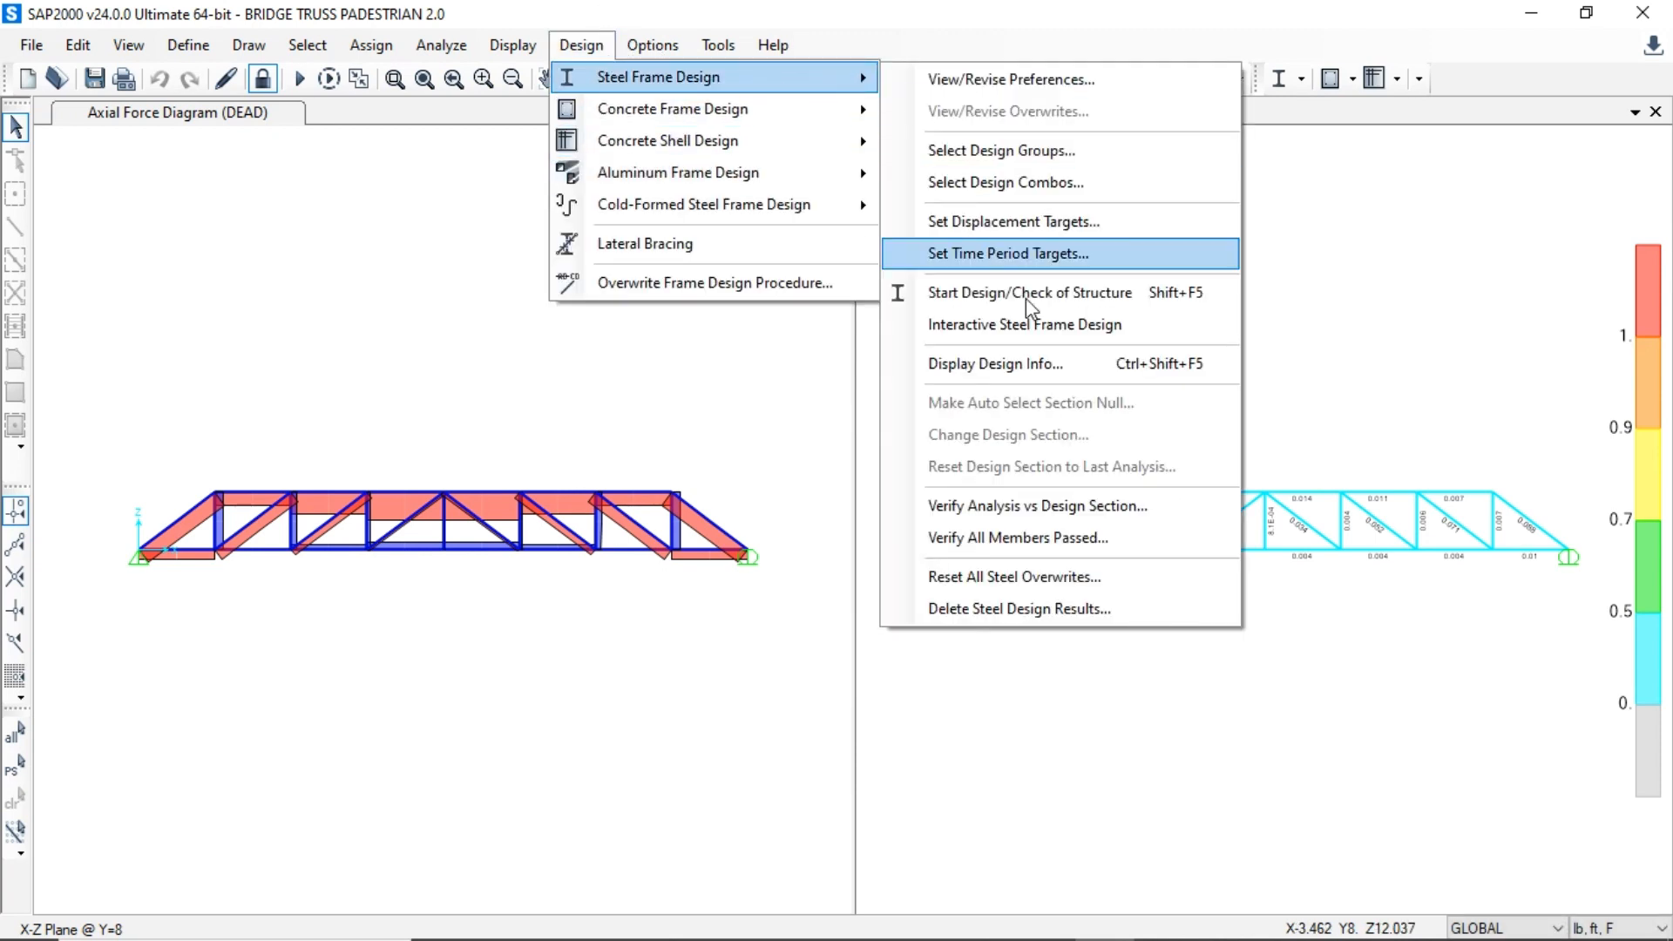
pyautogui.click(1069, 534)
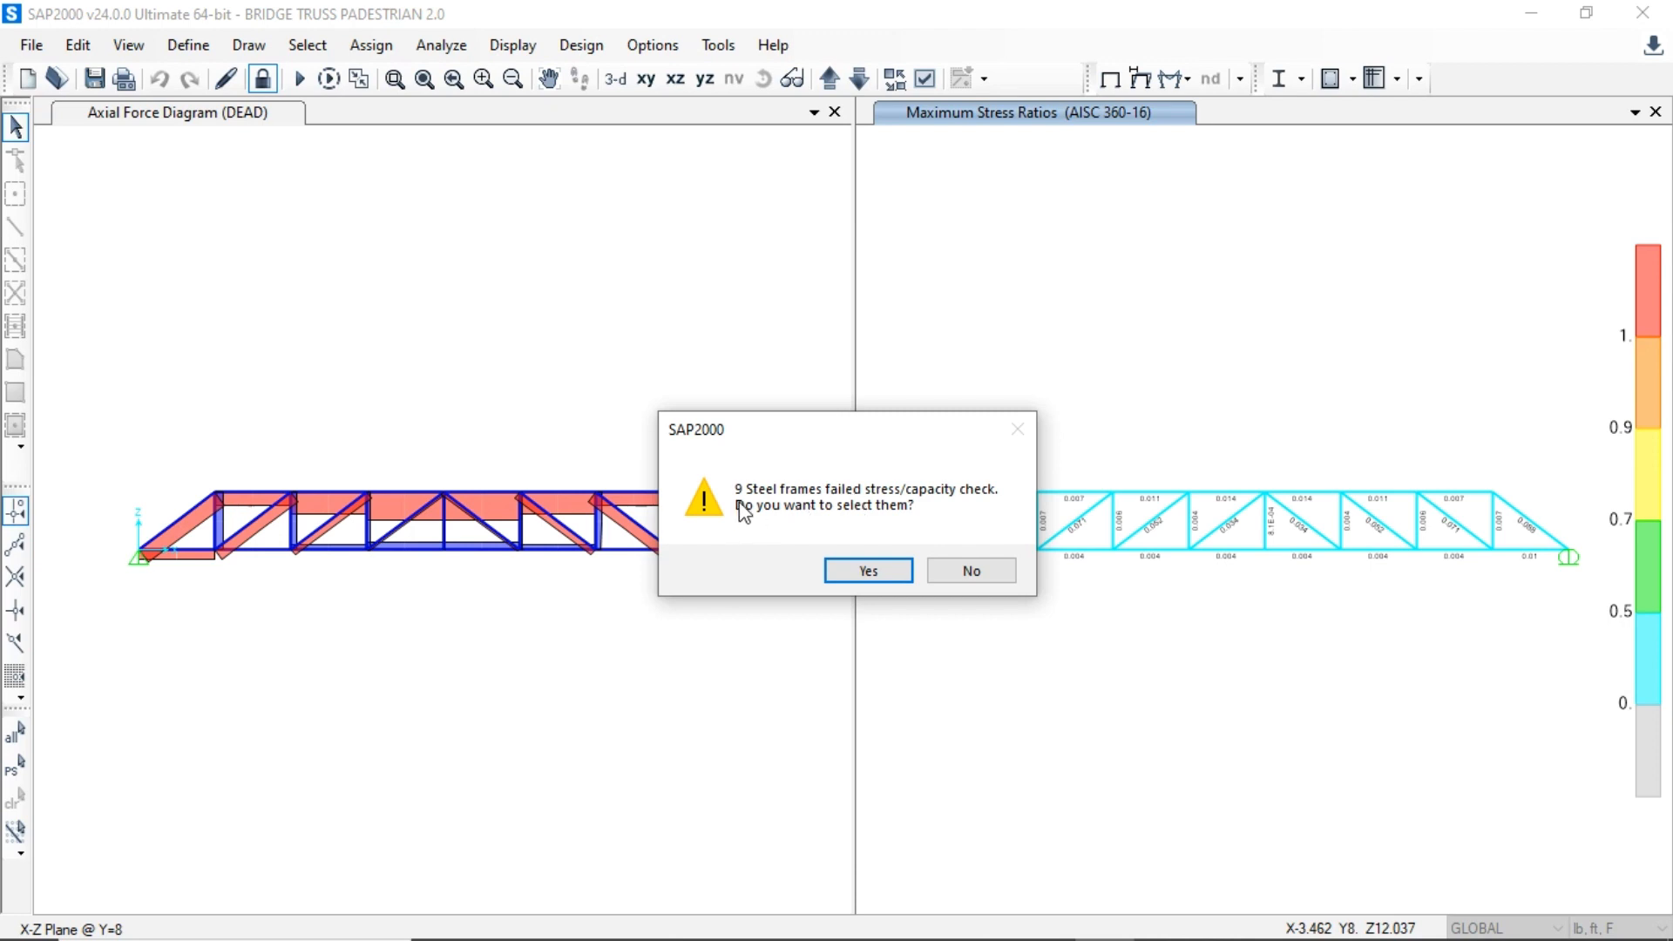
pyautogui.click(869, 571)
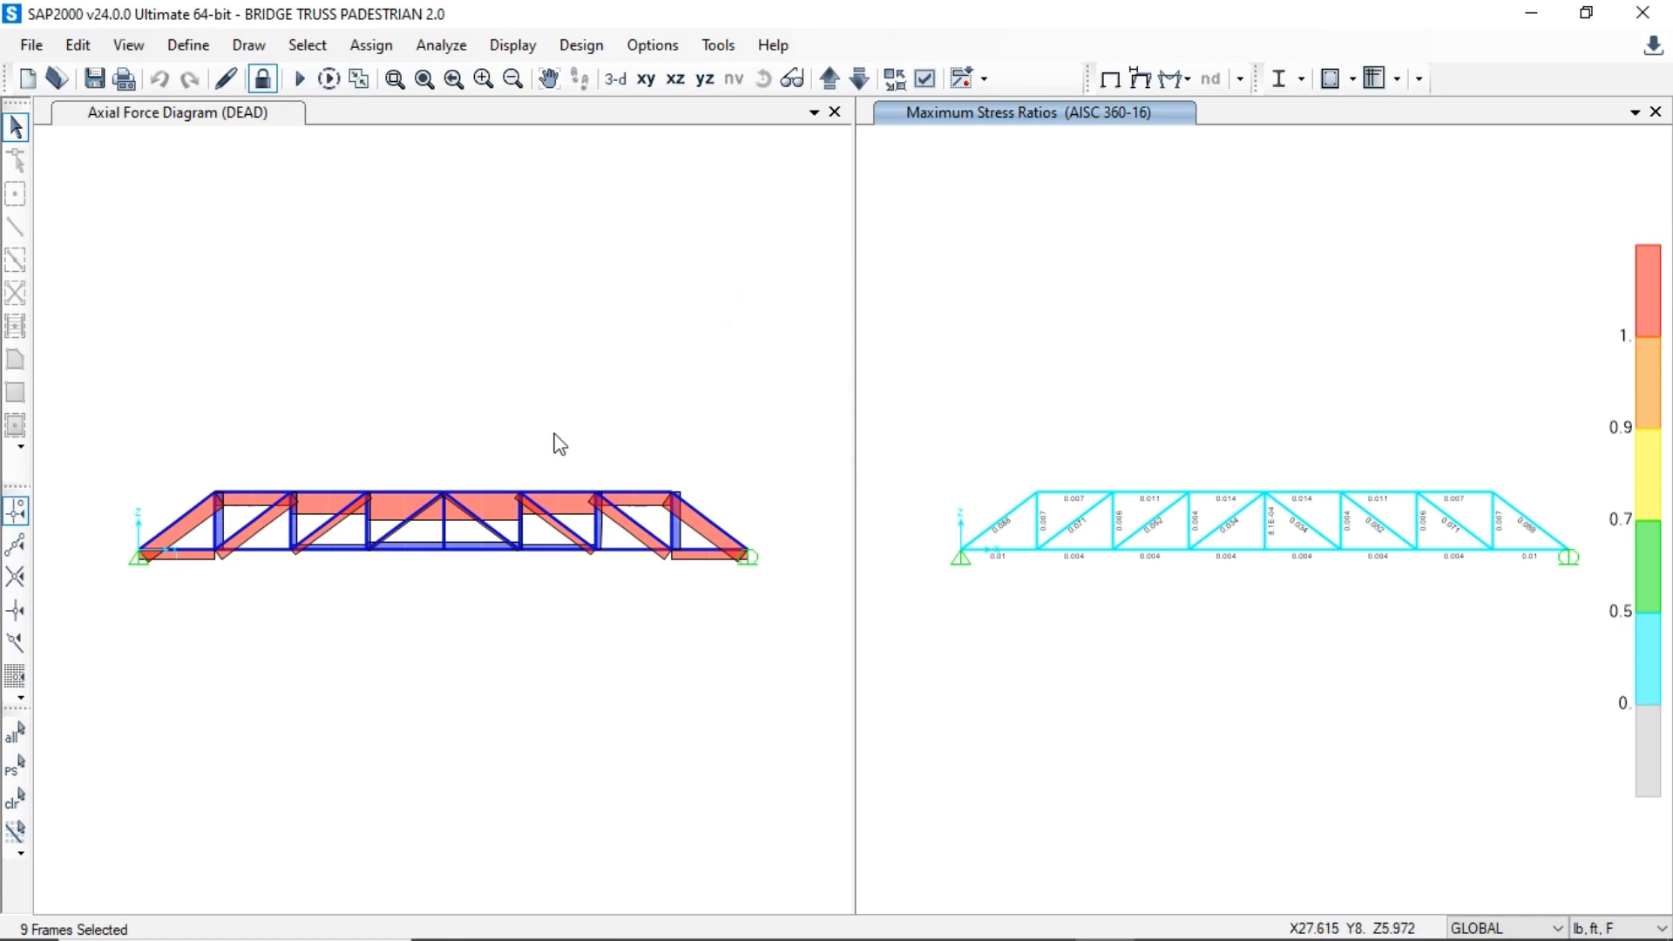
pyautogui.scroll(-2, 625, 420)
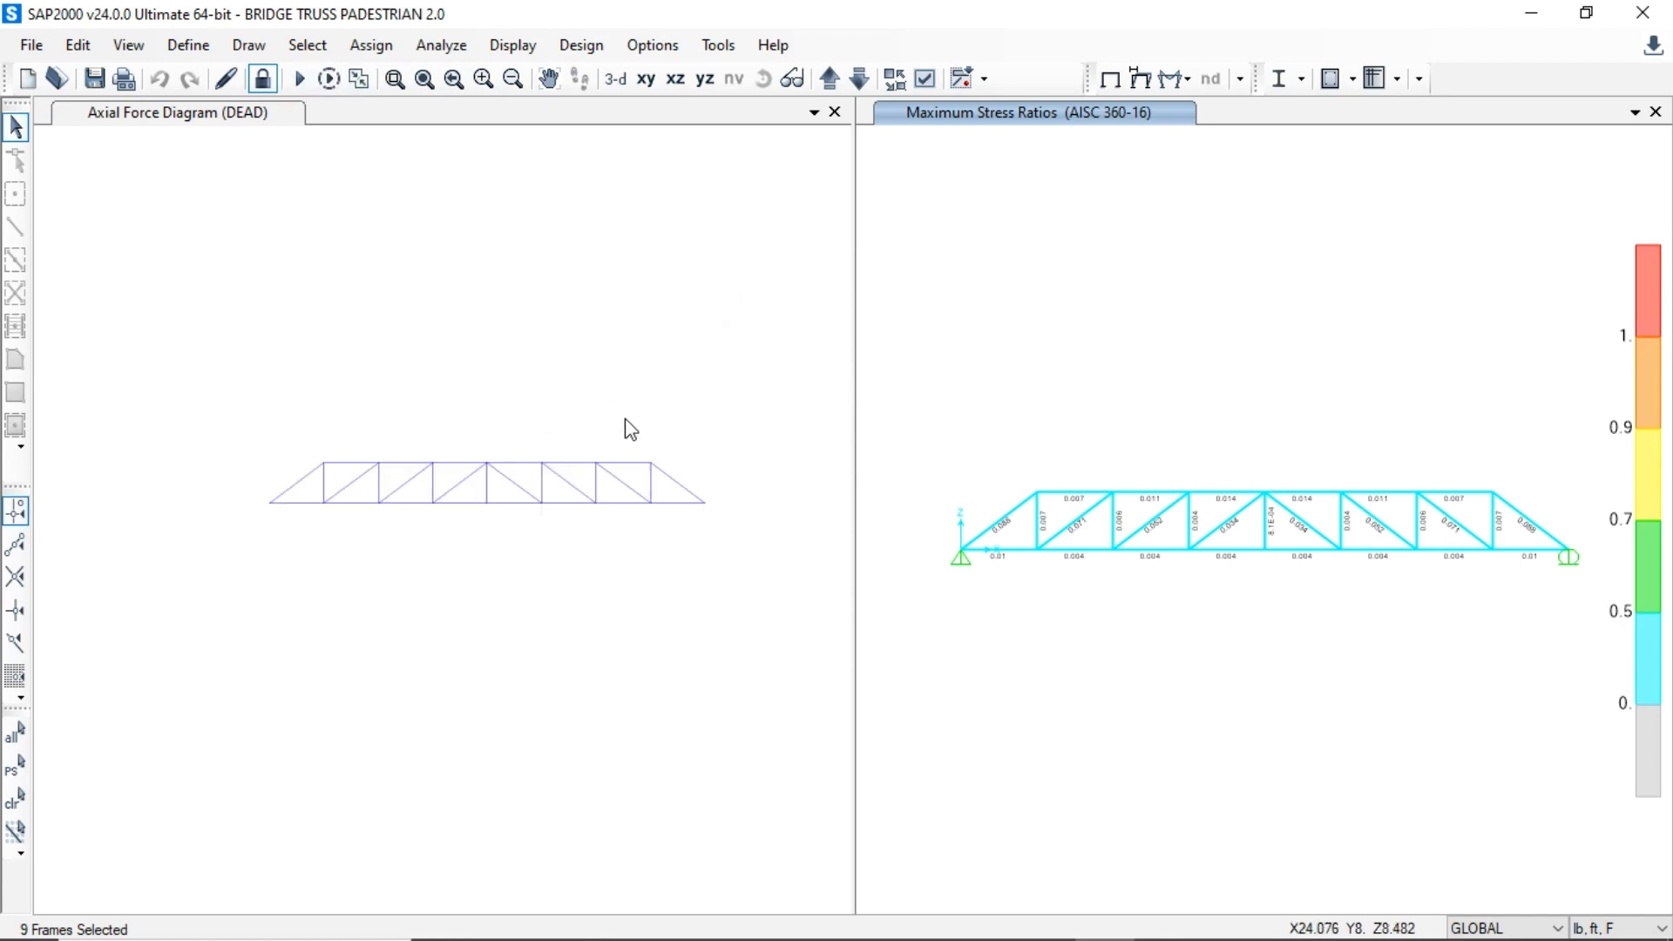
pyautogui.scroll(-1, 625, 419)
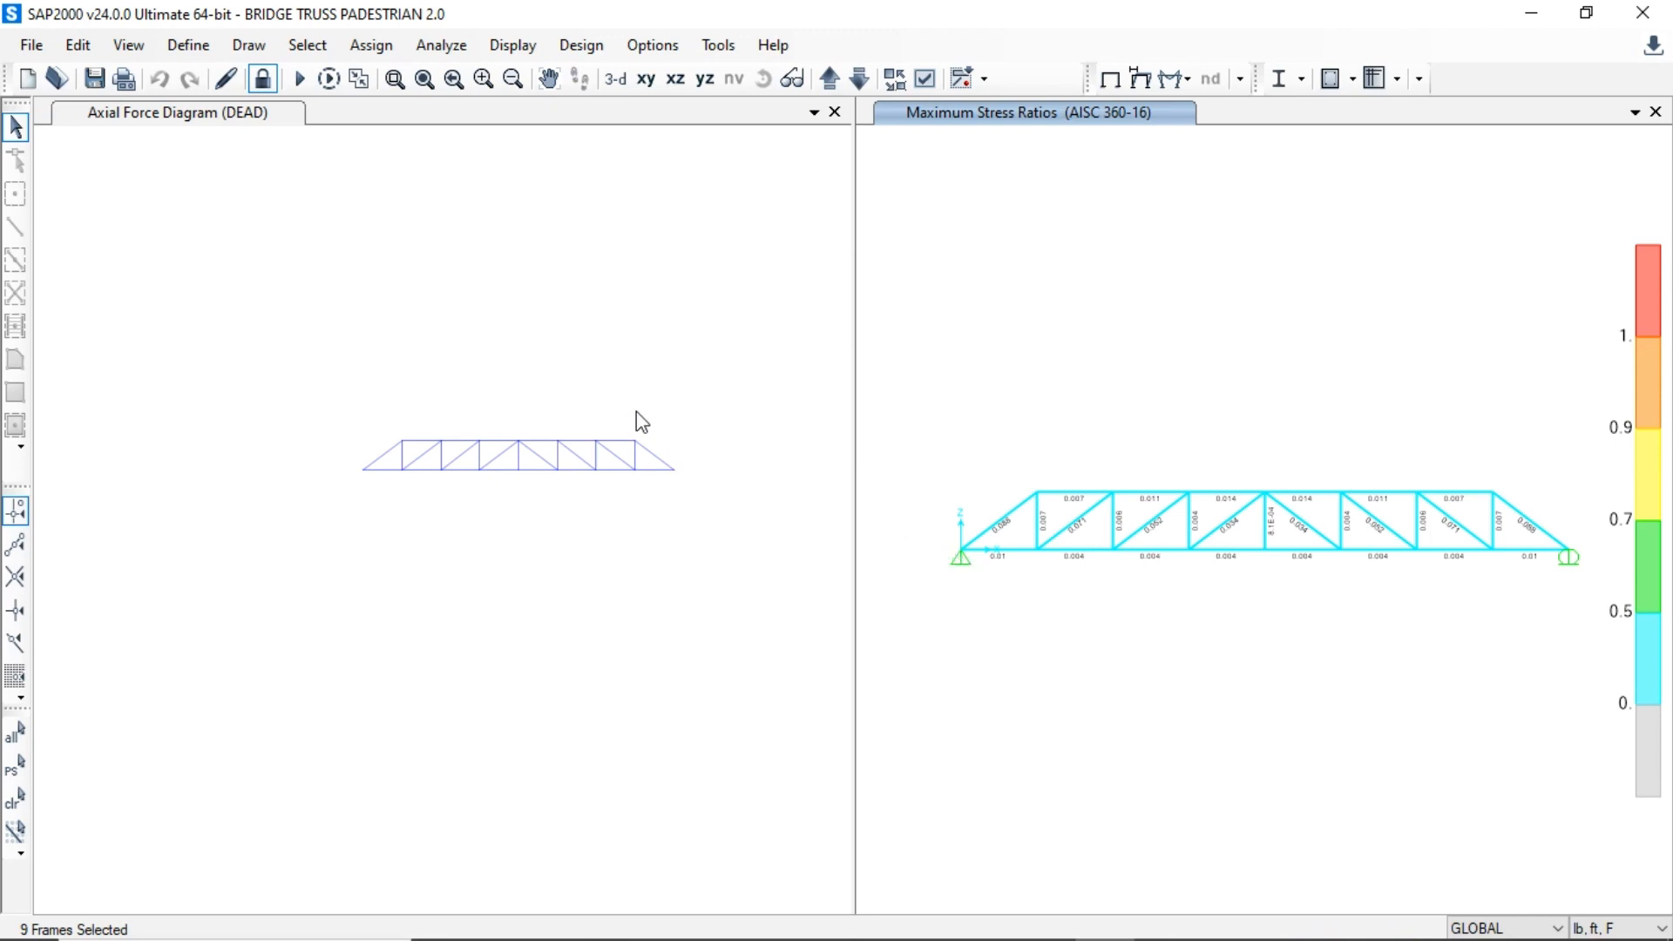
pyautogui.scroll(2, 645, 420)
pyautogui.scroll(1, 645, 416)
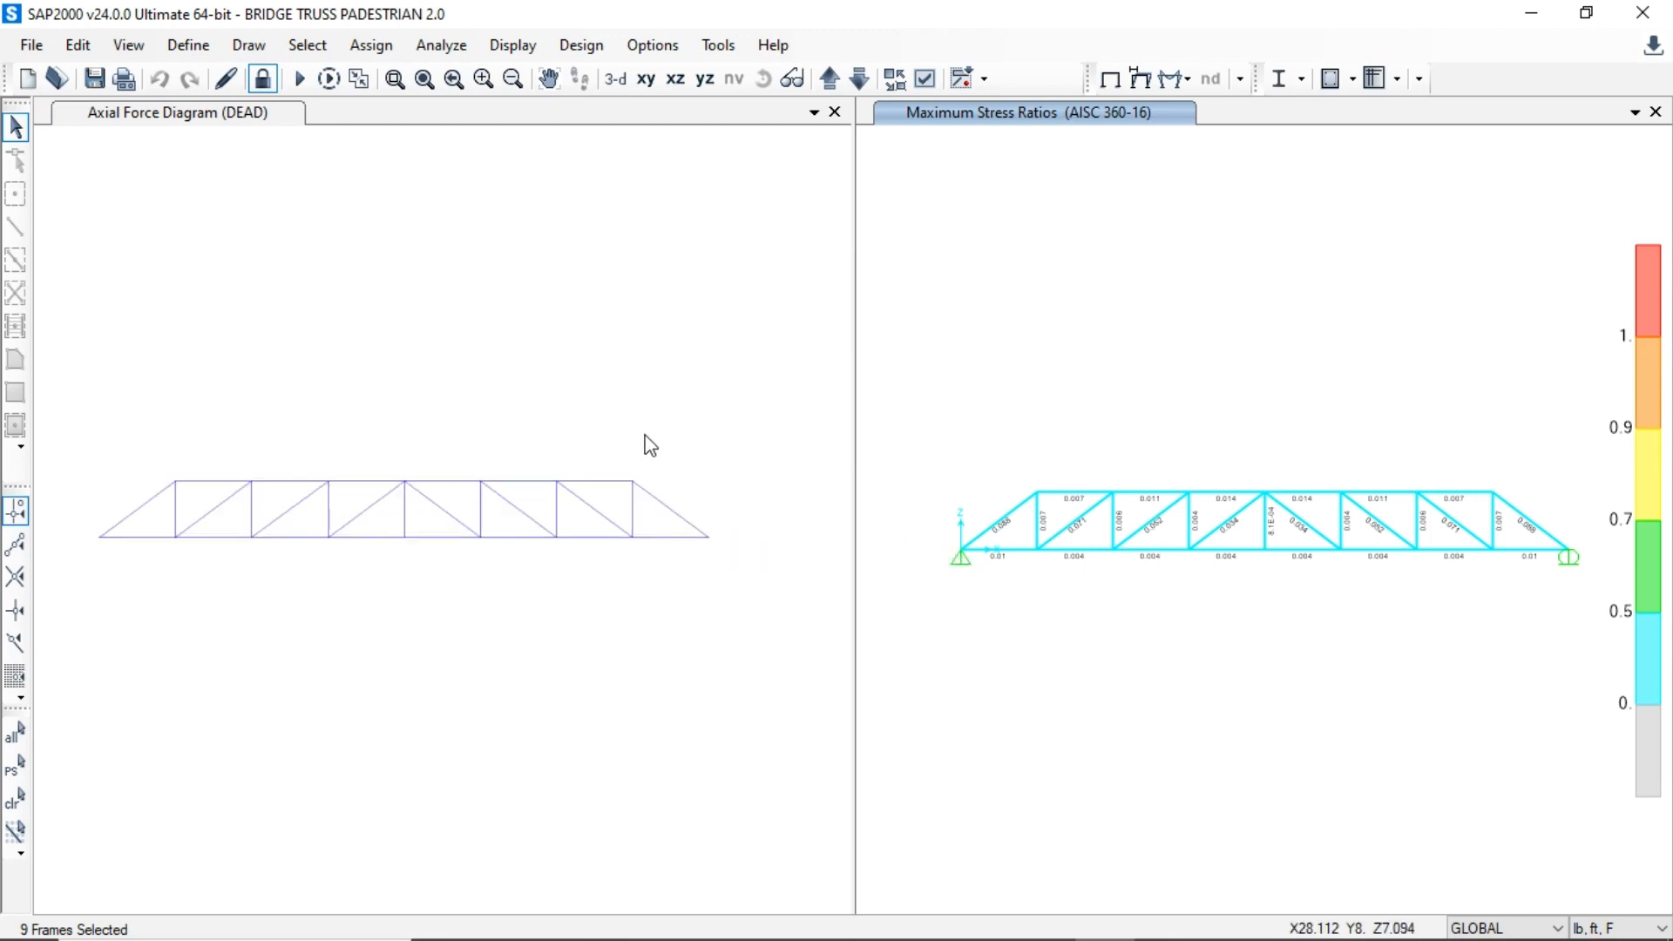